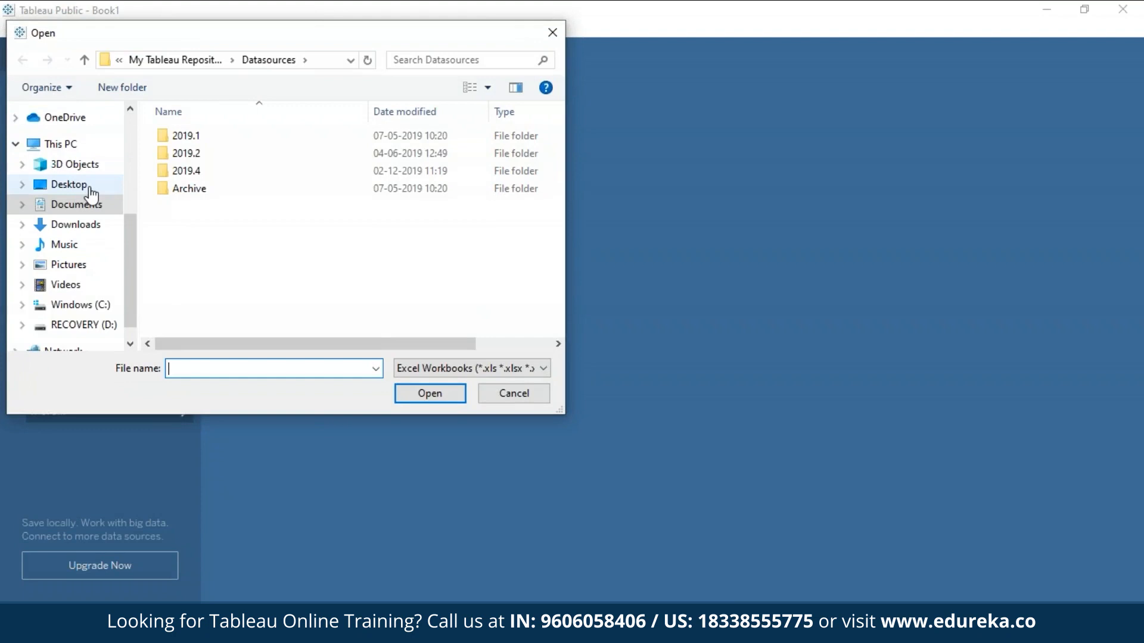
# Connect to the FDI Case Study Excel workbook in the desktop's TABLEAU PROJECTS folder and load its Data sheet
pyautogui.click(67, 186)
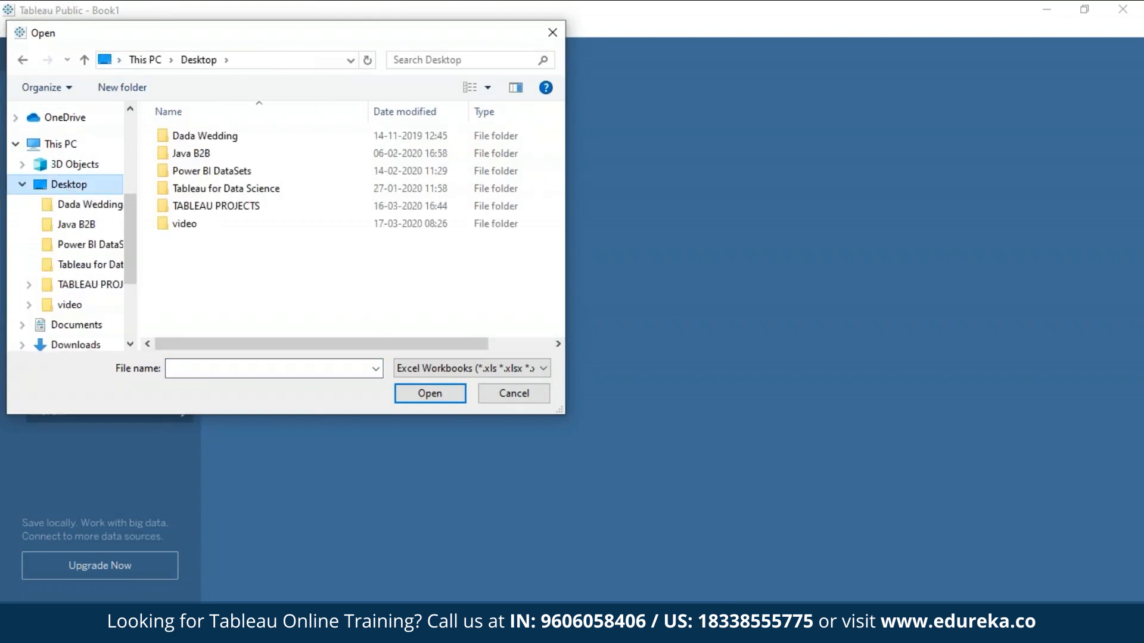
pyautogui.doubleClick(208, 206)
pyautogui.doubleClick(208, 154)
pyautogui.click(206, 142)
pyautogui.click(443, 394)
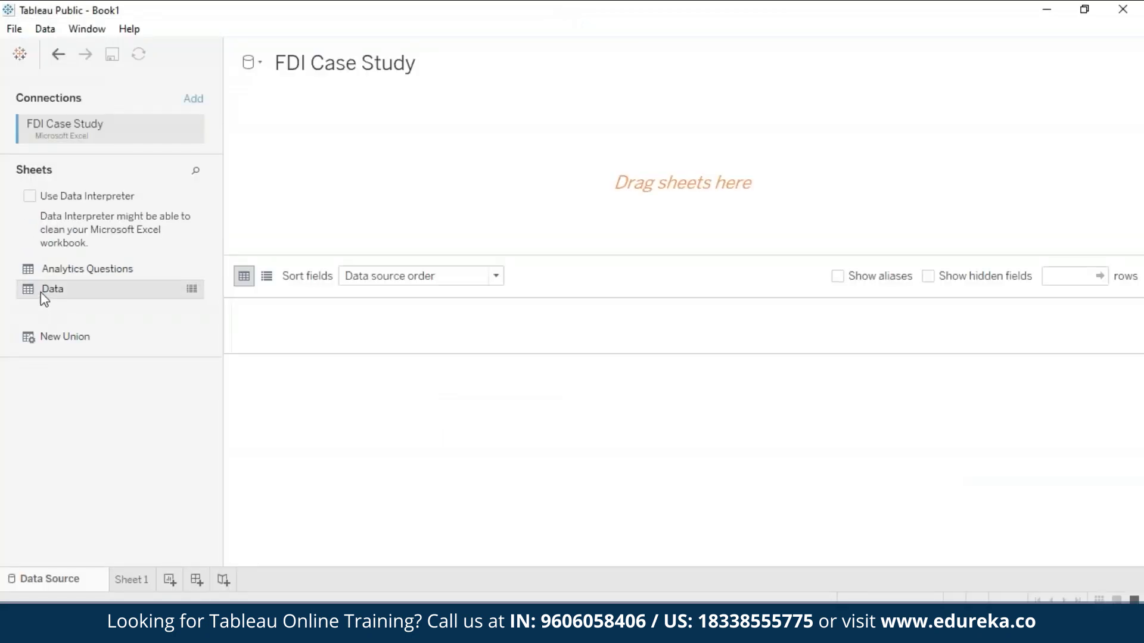
pyautogui.doubleClick(41, 292)
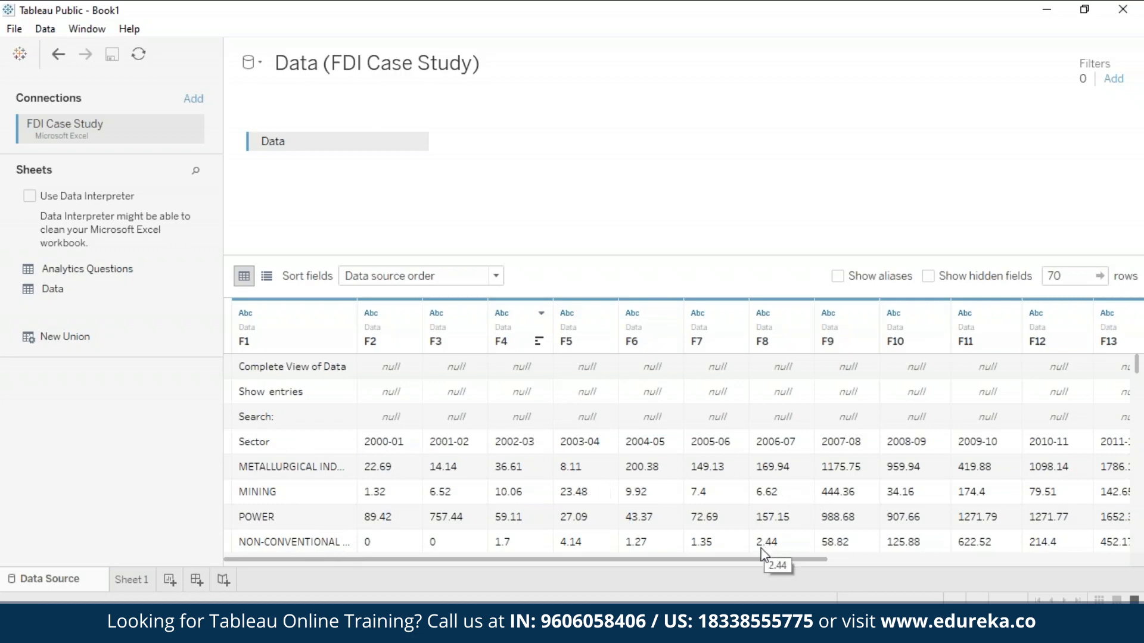
# Check the raw rows of the Data sheet and clean the sheet with the Data Interpreter
pyautogui.moveTo(752, 562); pyautogui.dragTo(448, 566)
pyautogui.scroll(-20, 1141, 519)
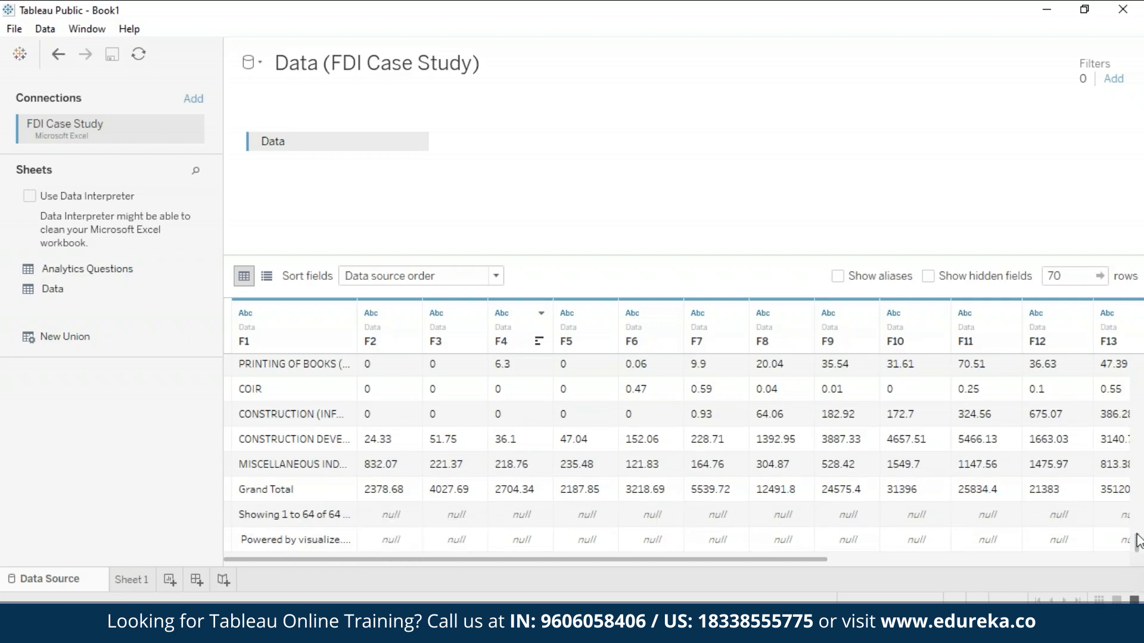
pyautogui.moveTo(1135, 541); pyautogui.dragTo(1136, 271)
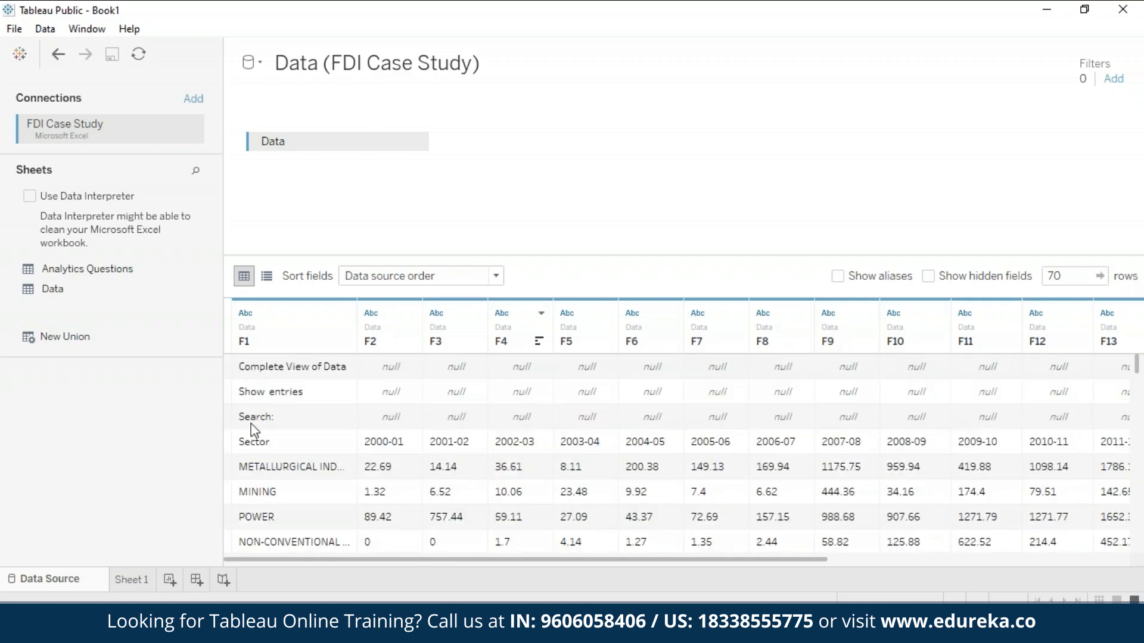
pyautogui.click(28, 201)
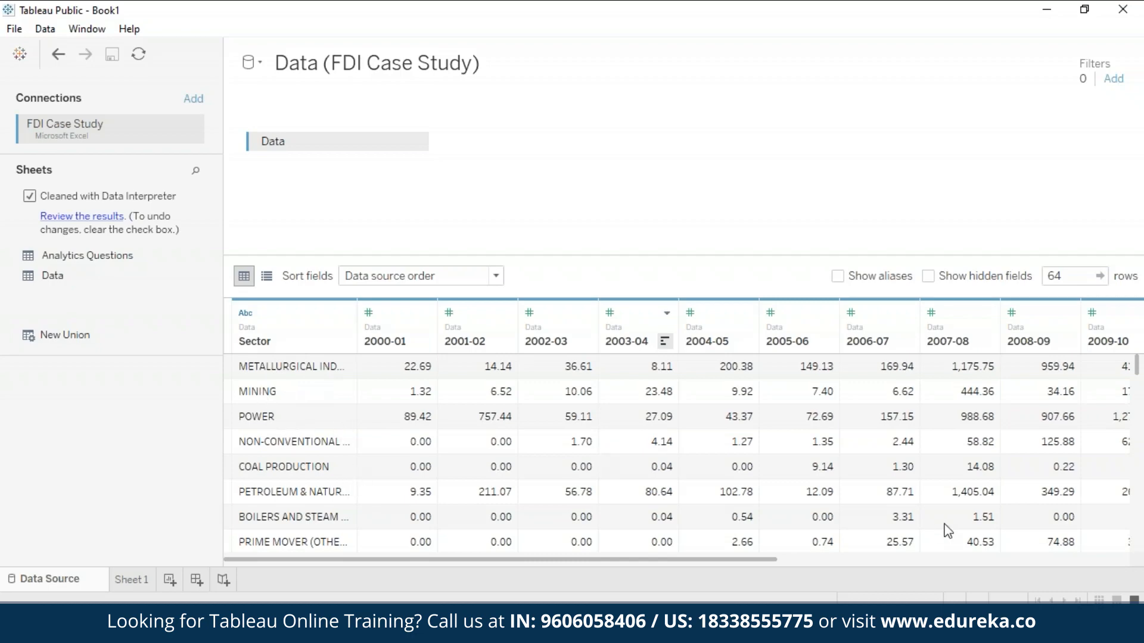
# Examine the cleaned data grid, from the first to the last sector row and across all the year columns
pyautogui.scroll(-7, 953, 530)
pyautogui.scroll(-8, 1142, 524)
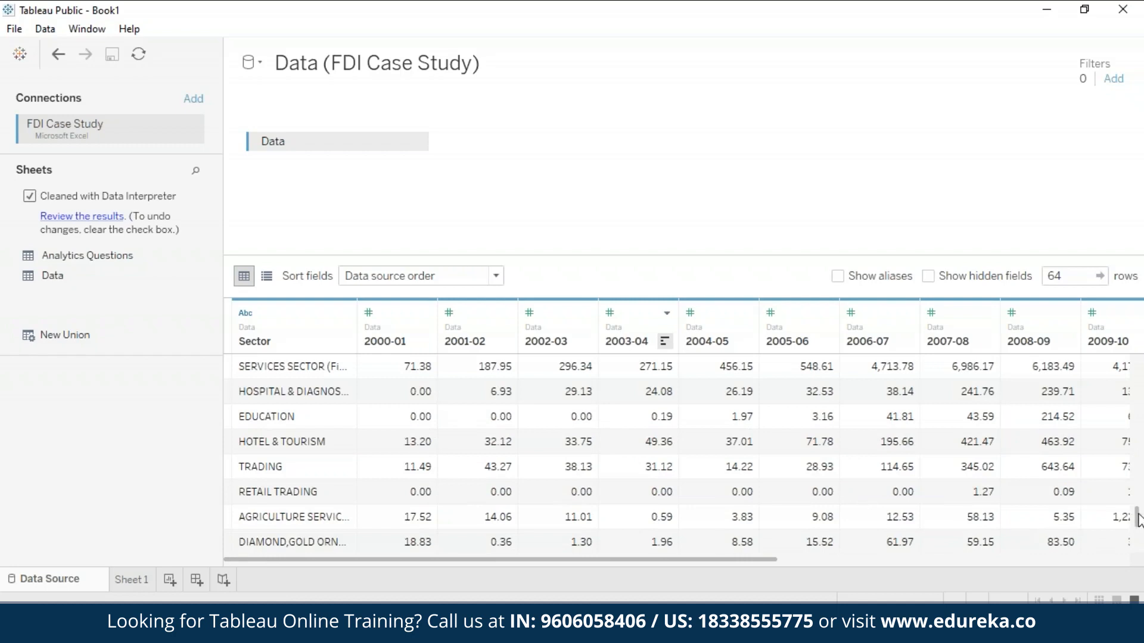
pyautogui.scroll(-2, 1138, 521)
pyautogui.moveTo(1139, 524); pyautogui.dragTo(1142, 555)
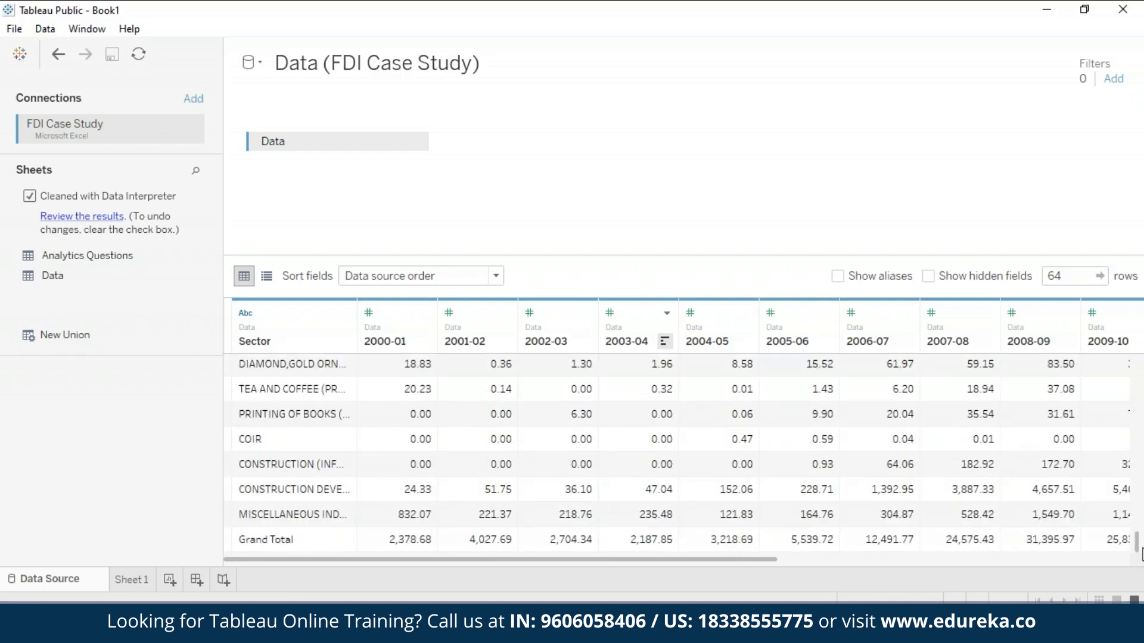
pyautogui.moveTo(1141, 551); pyautogui.dragTo(1141, 404)
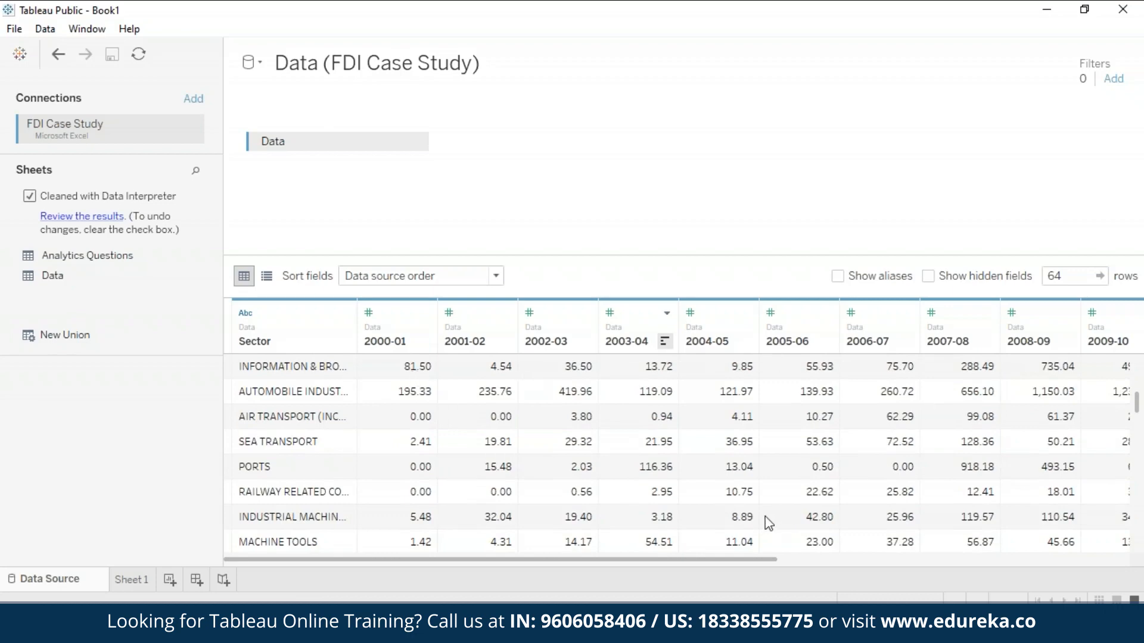
pyautogui.moveTo(759, 559); pyautogui.dragTo(1109, 548)
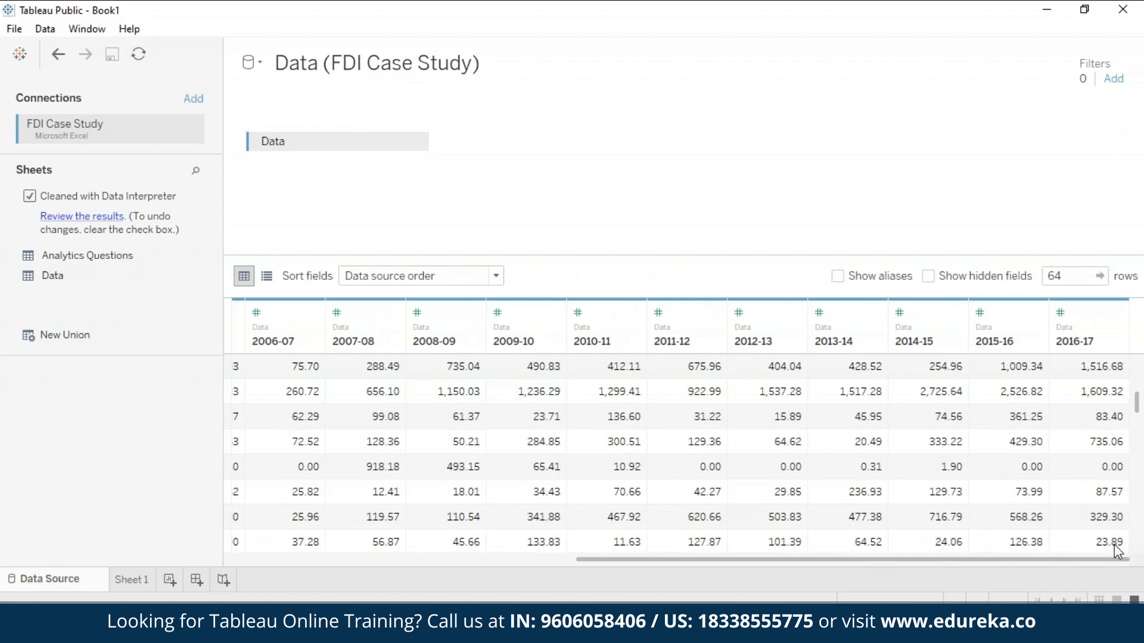
pyautogui.moveTo(1112, 558); pyautogui.dragTo(801, 560)
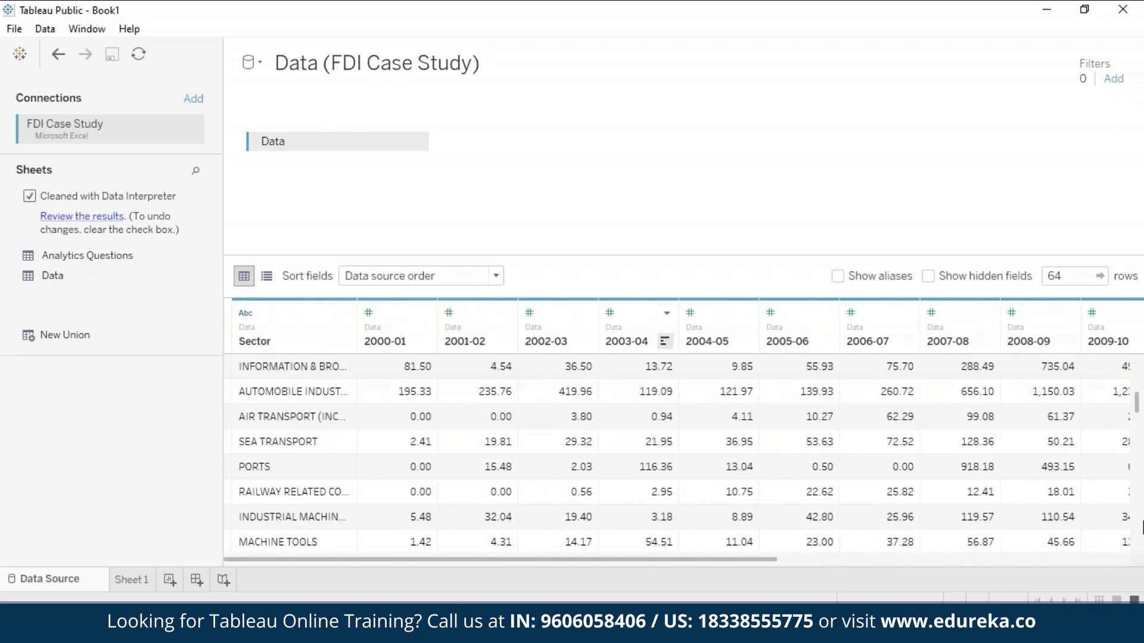
pyautogui.scroll(-15, 1140, 524)
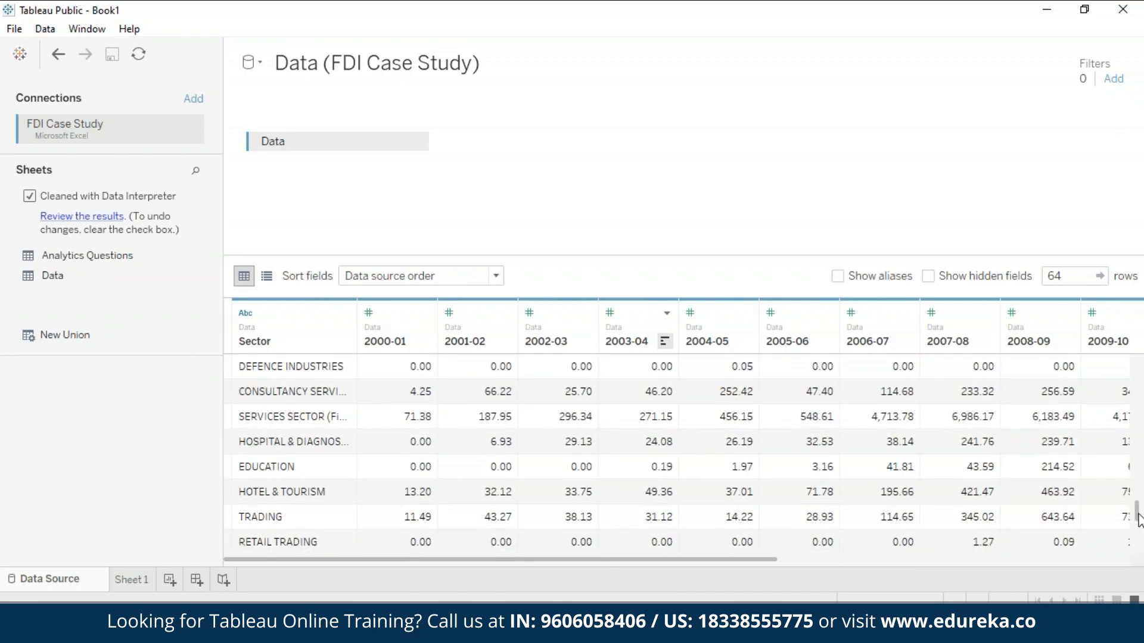
pyautogui.scroll(-2, 1141, 545)
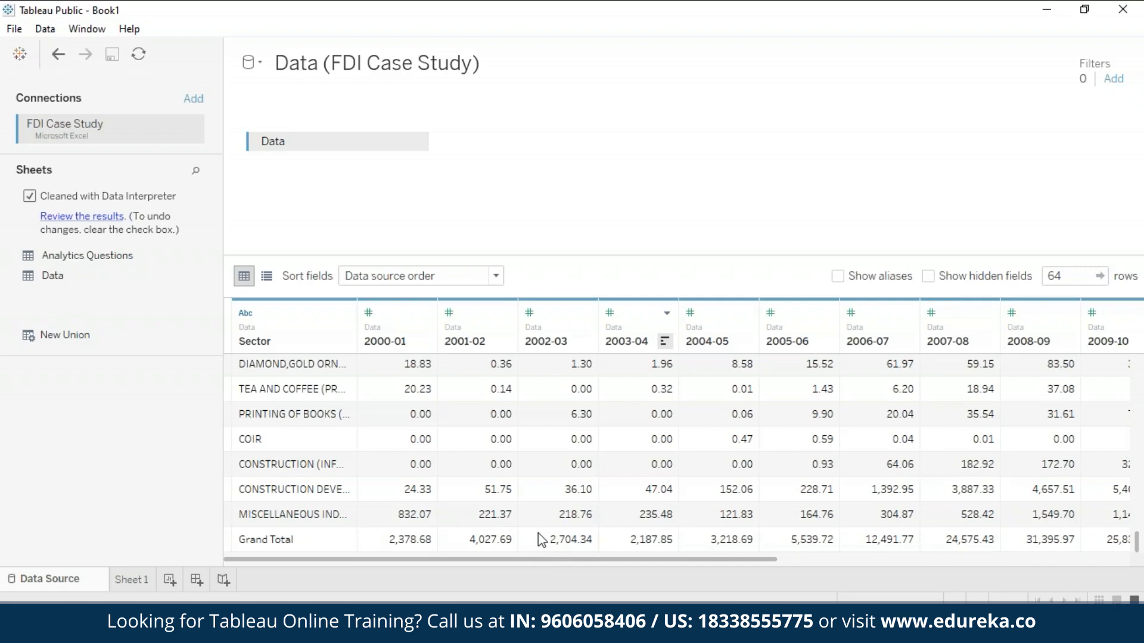
# Add a data source filter on Sector that excludes the Grand Total value
pyautogui.click(1112, 80)
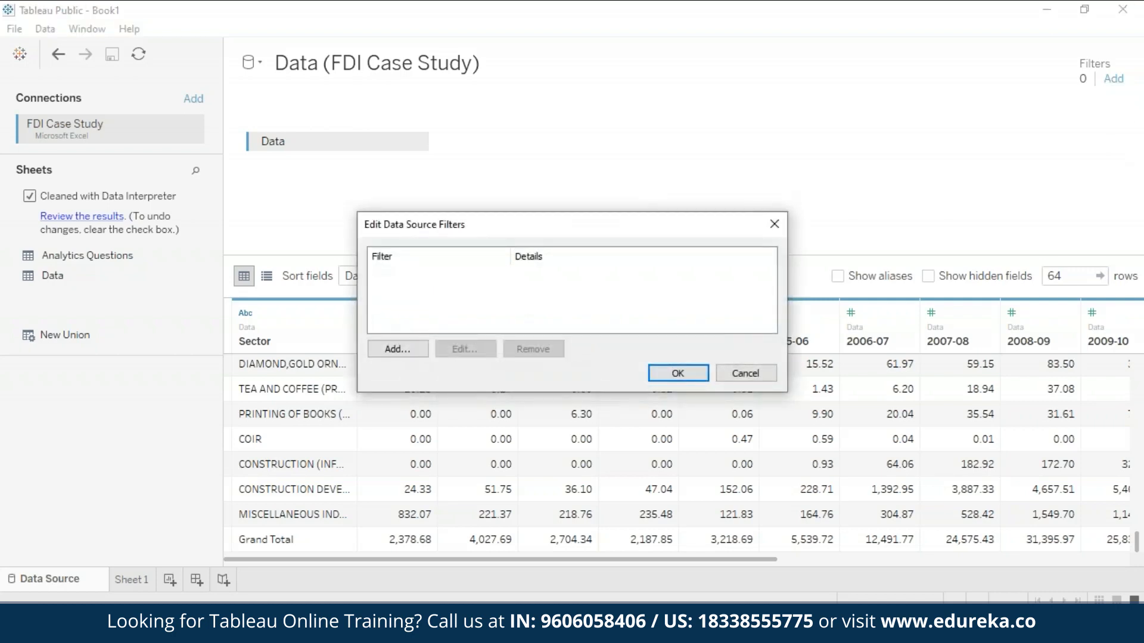
pyautogui.click(400, 349)
pyautogui.click(433, 408)
pyautogui.doubleClick(433, 407)
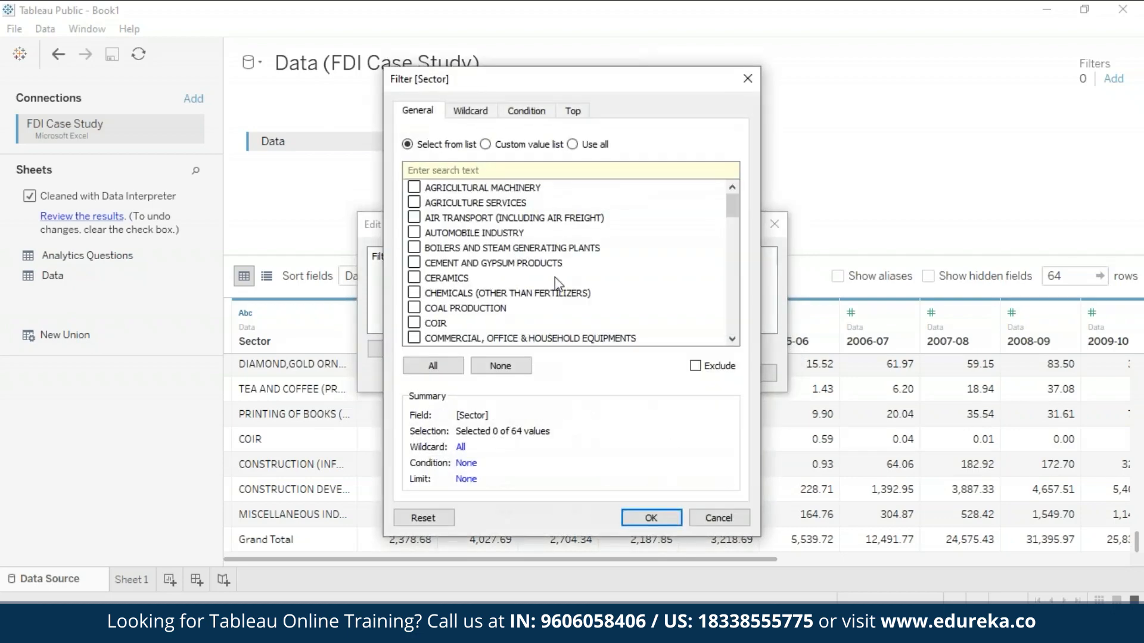
pyautogui.click(696, 366)
pyautogui.moveTo(731, 208); pyautogui.dragTo(740, 255)
pyautogui.click(416, 323)
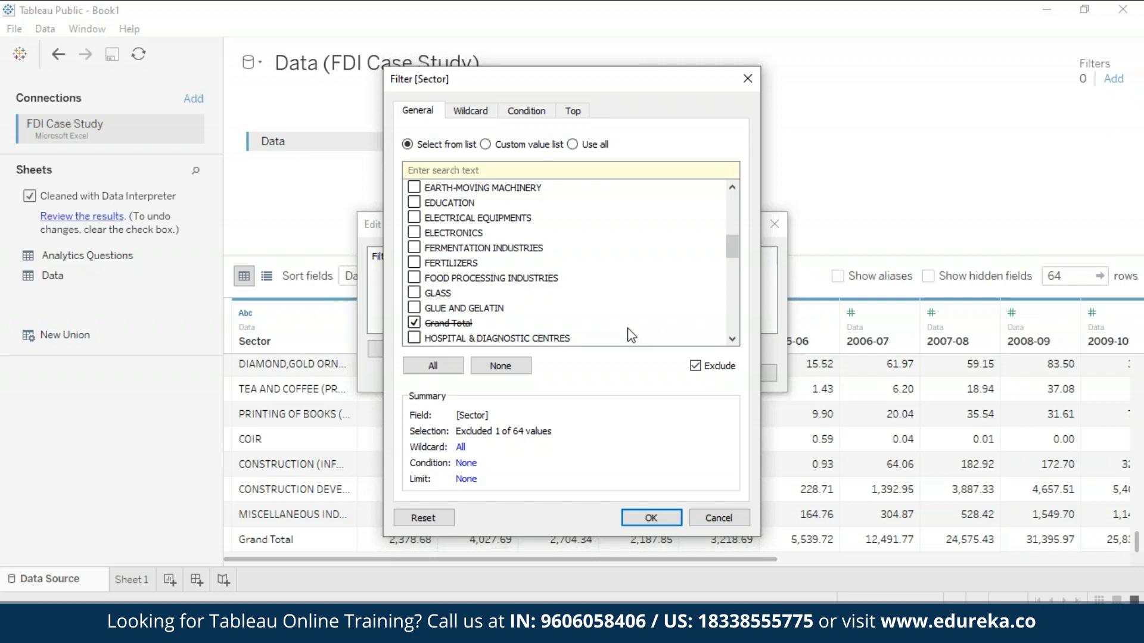
pyautogui.click(651, 518)
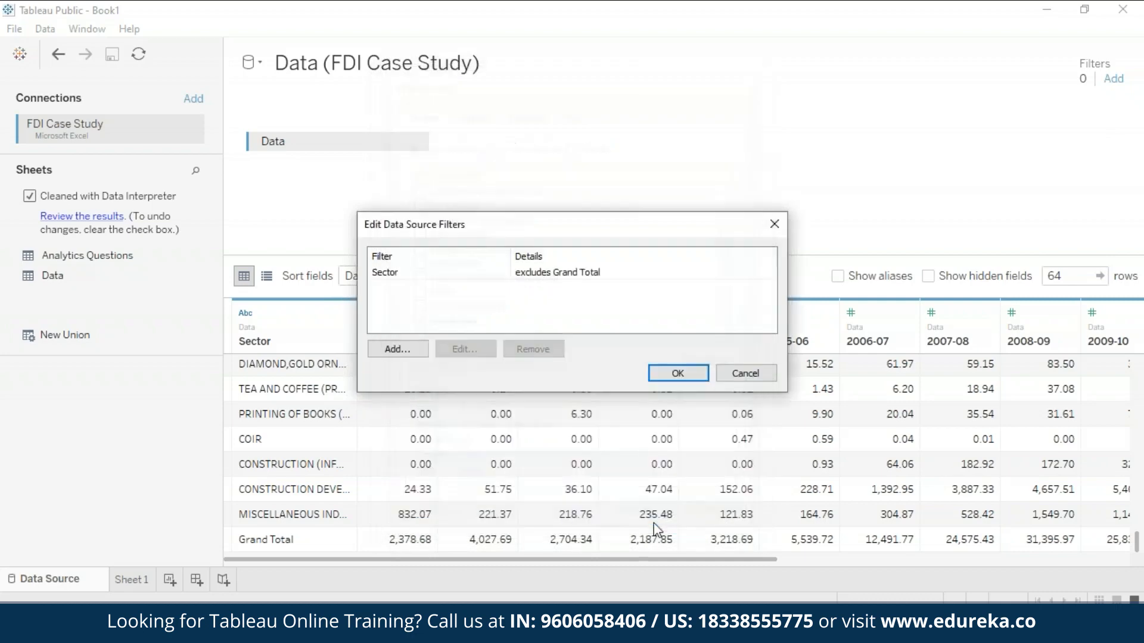
pyautogui.click(668, 374)
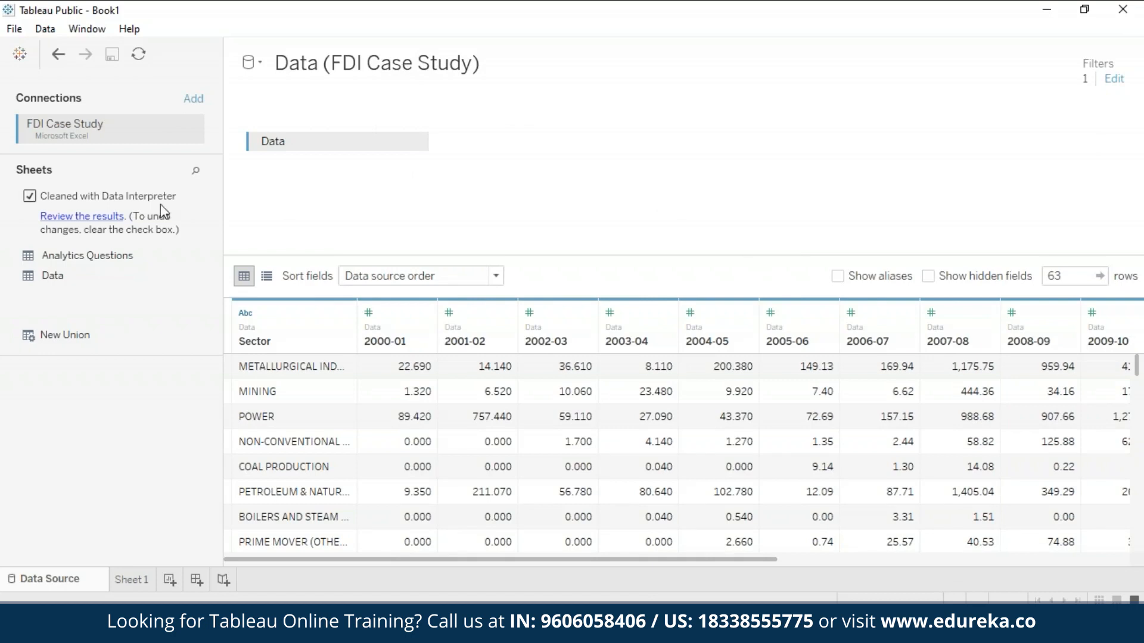
# Review the Data Interpreter results in Excel, comparing the key with the Data and Data_subtables sheets, and close the workbook without saving
pyautogui.click(73, 221)
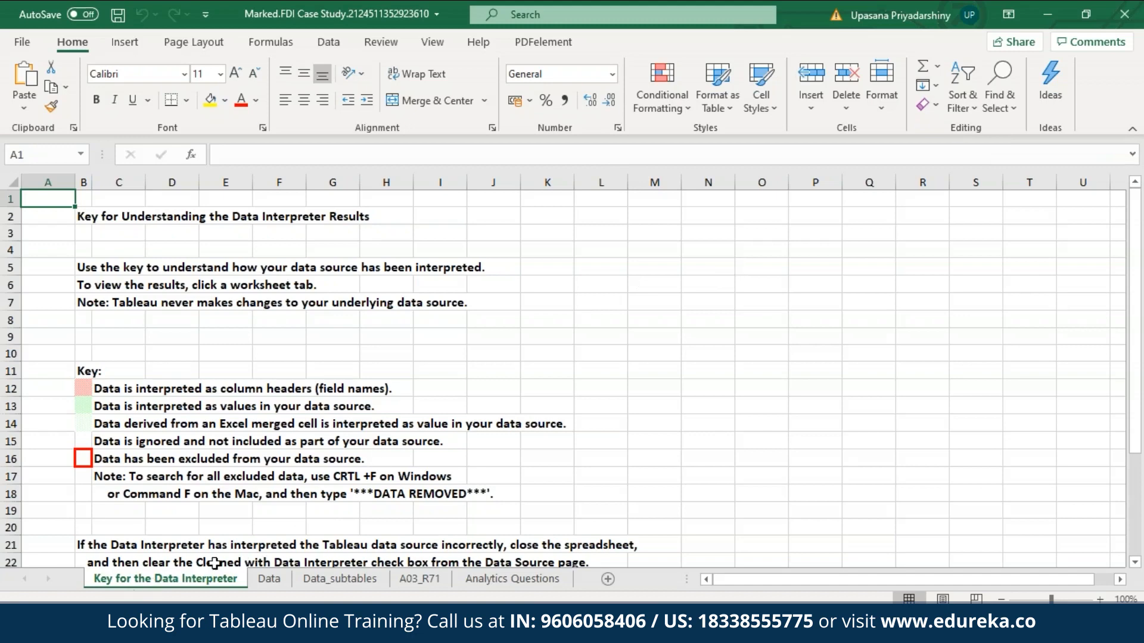
pyautogui.click(271, 581)
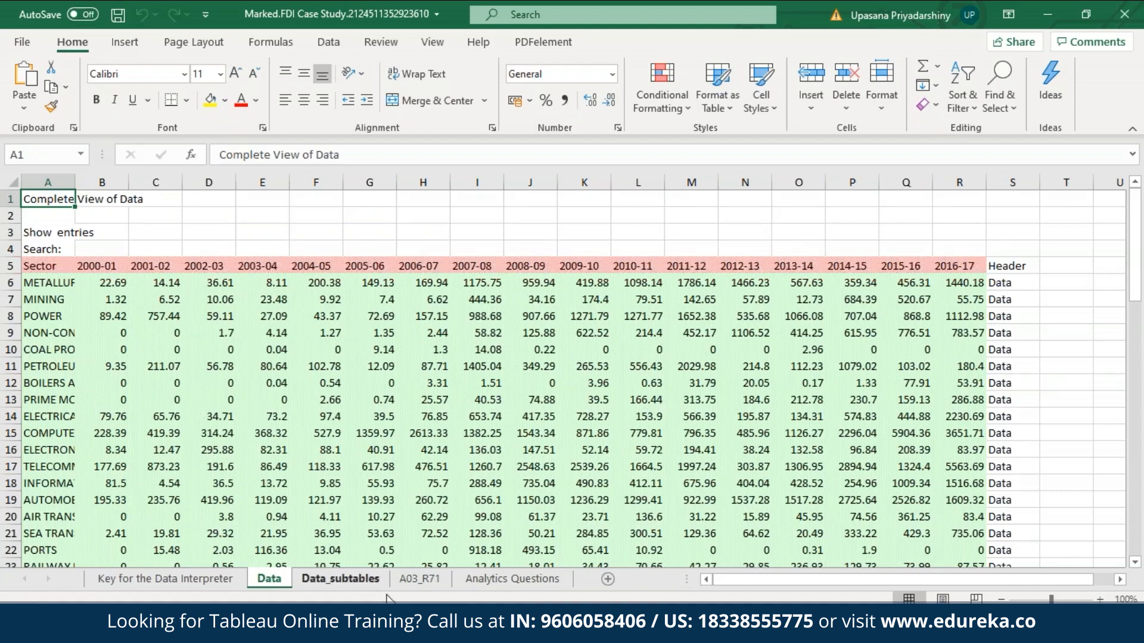
pyautogui.click(352, 580)
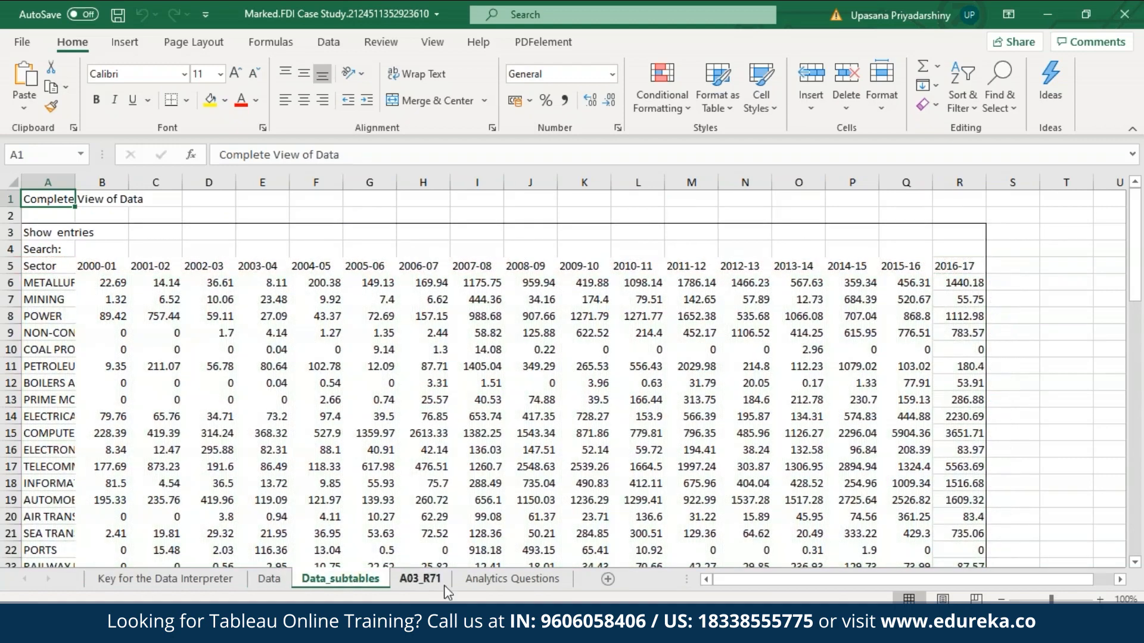
pyautogui.scroll(-15, 357, 417)
pyautogui.click(190, 580)
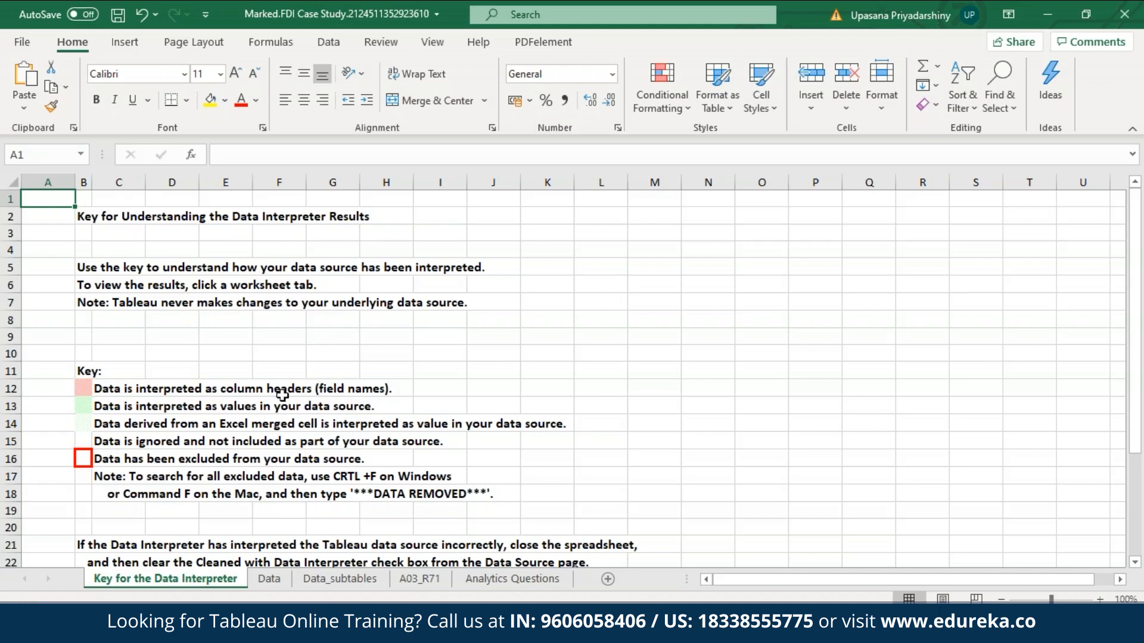
pyautogui.click(283, 577)
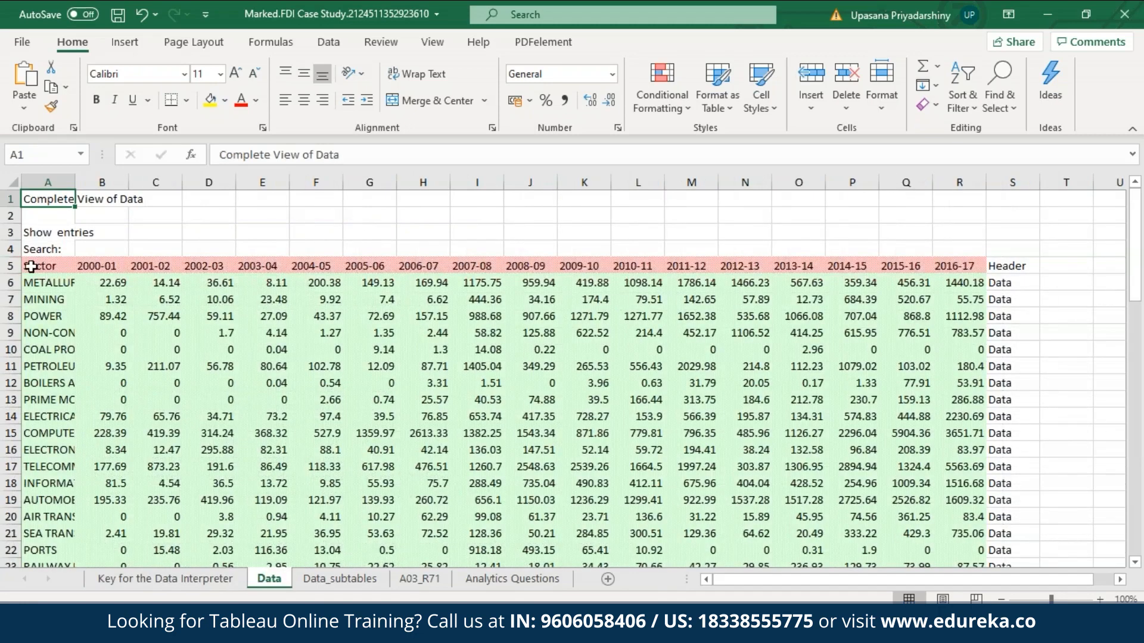
pyautogui.click(13, 266)
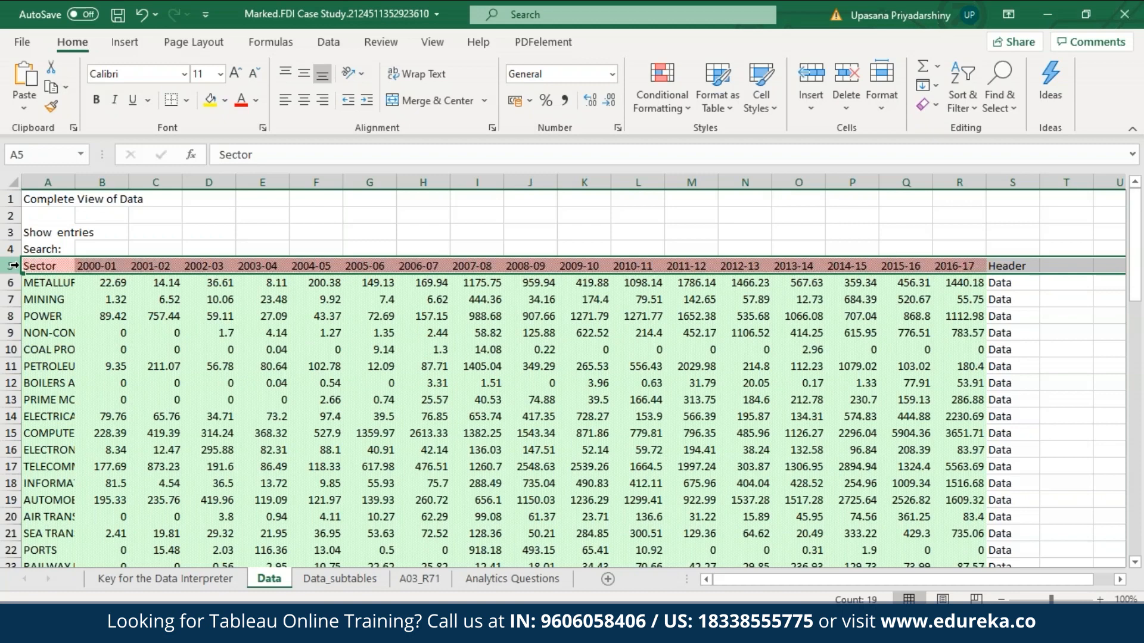
pyautogui.click(156, 579)
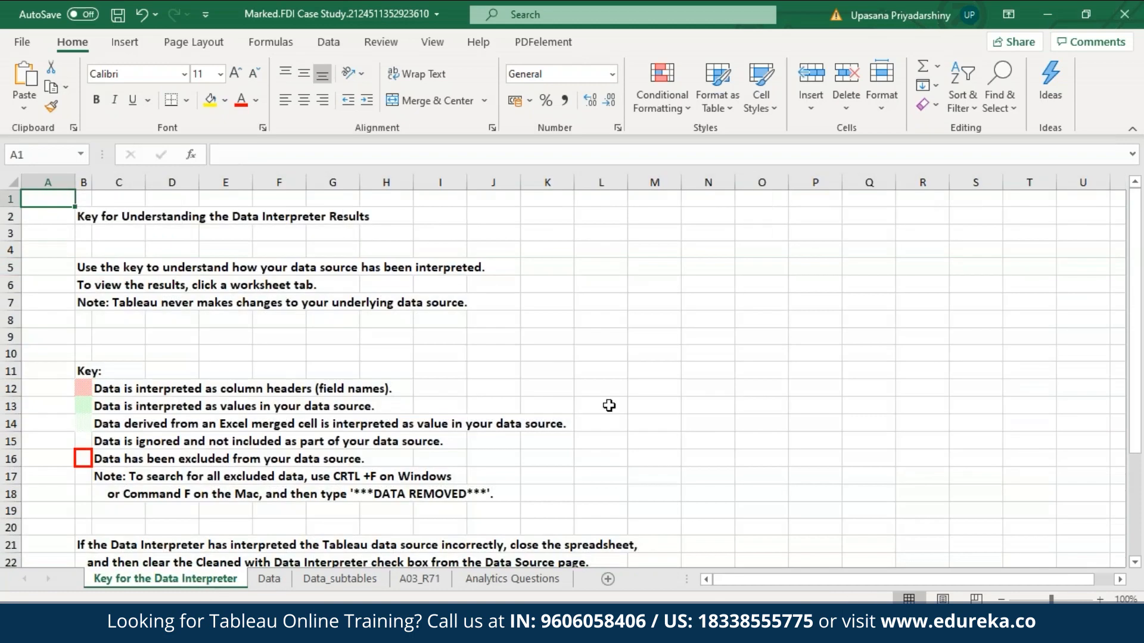
pyautogui.click(1124, 13)
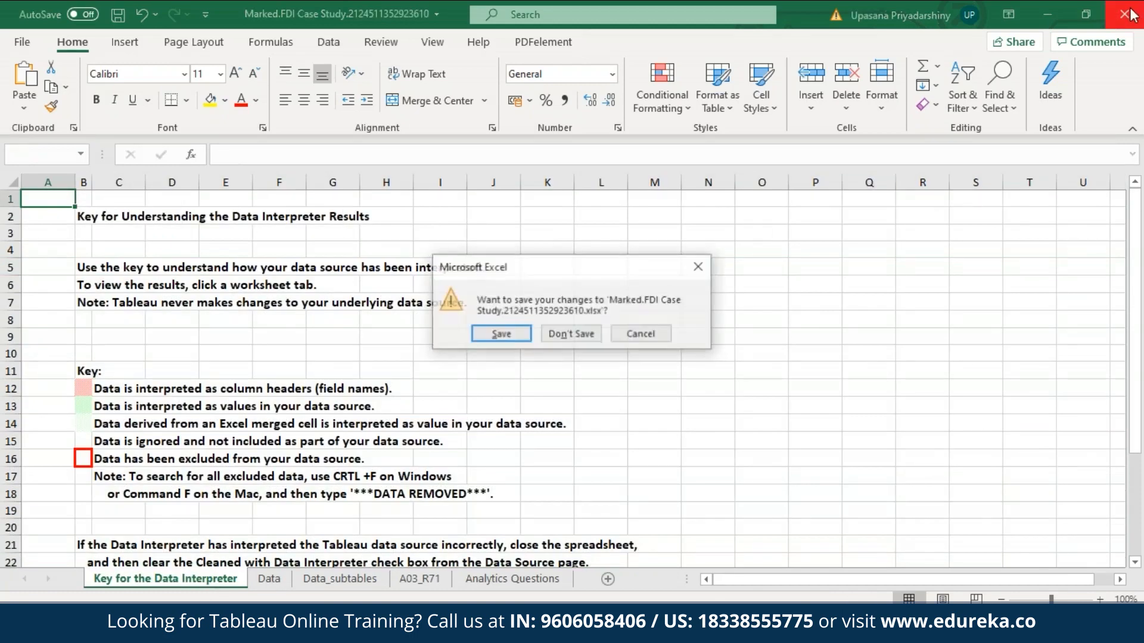
pyautogui.click(545, 334)
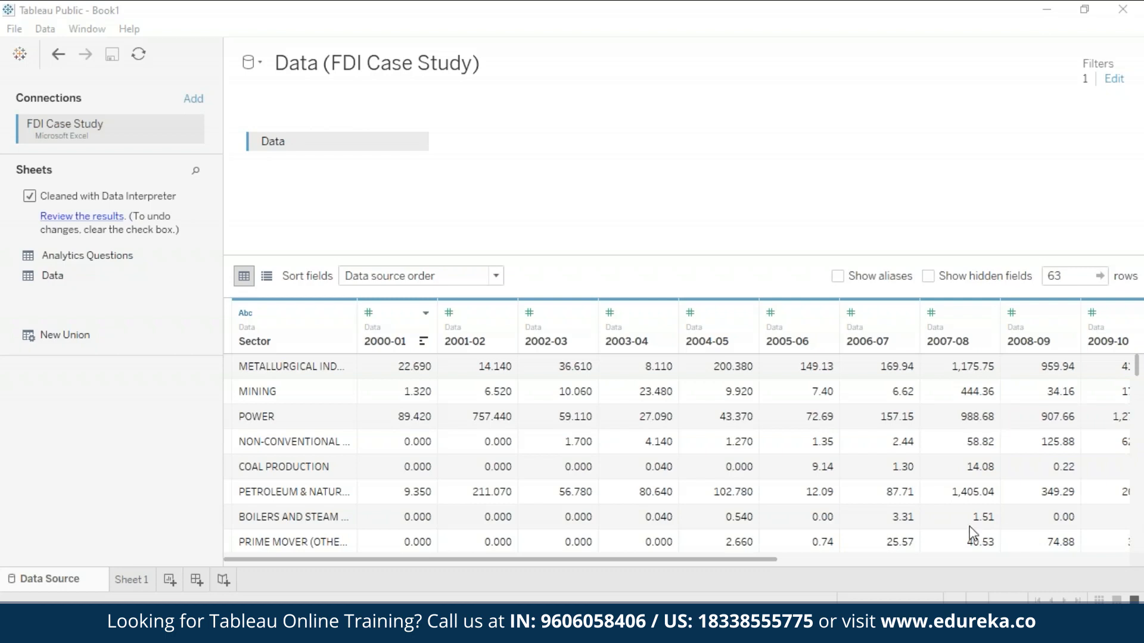
# Pivot the year columns 2000-01 through 2016-17 into rows and look through the pivoted data
pyautogui.click(771, 559)
pyautogui.moveTo(773, 563); pyautogui.dragTo(633, 560)
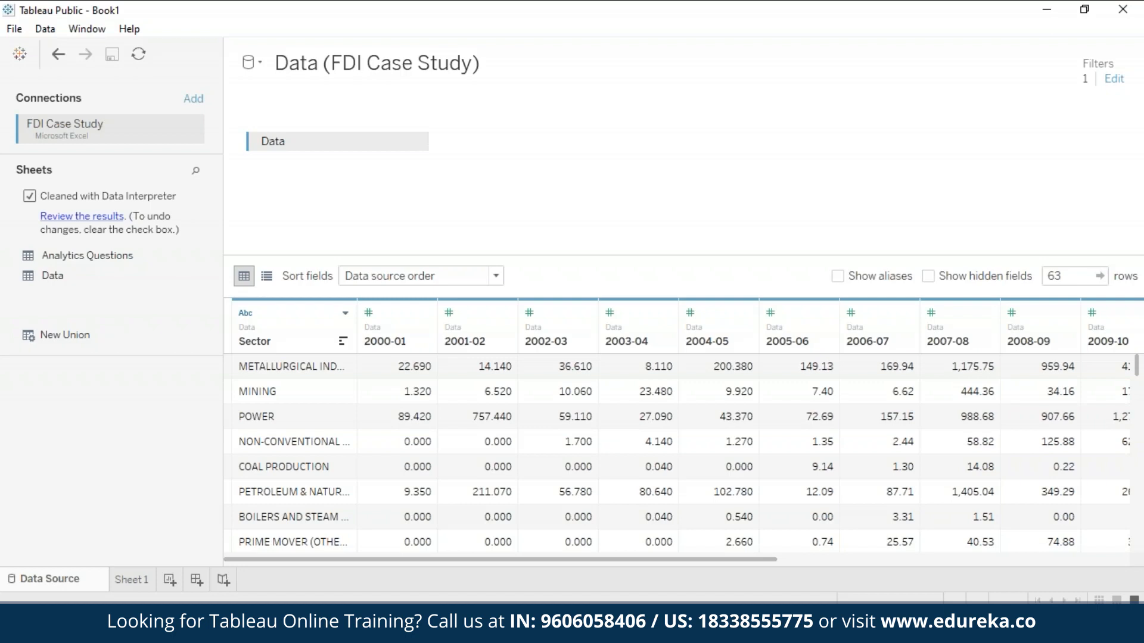
pyautogui.click(384, 341)
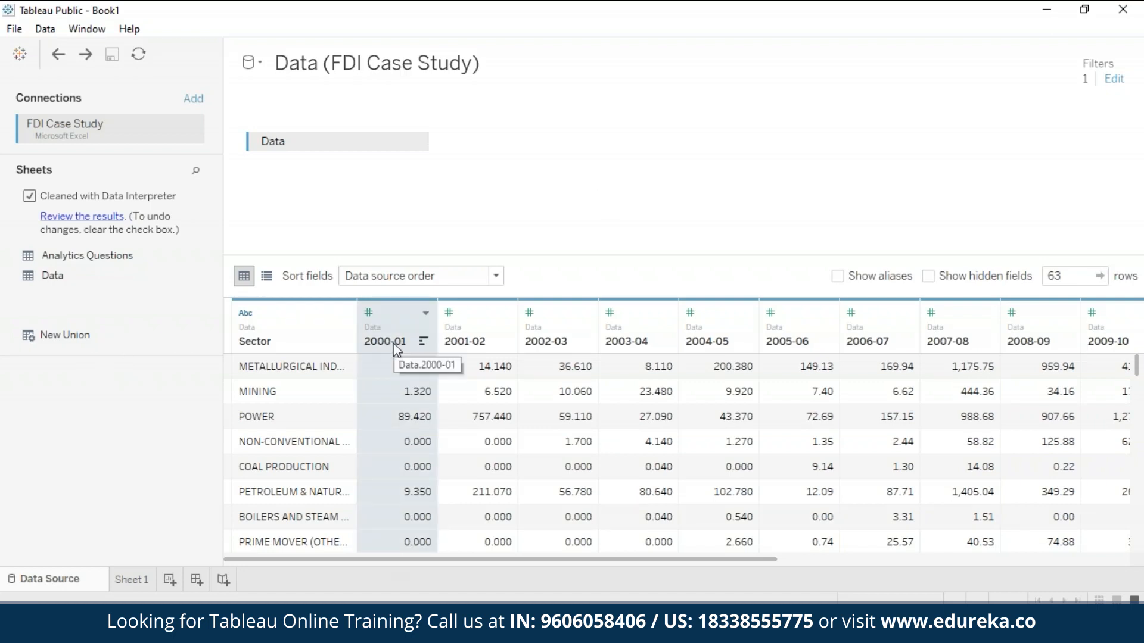
pyautogui.moveTo(602, 560); pyautogui.dragTo(953, 574)
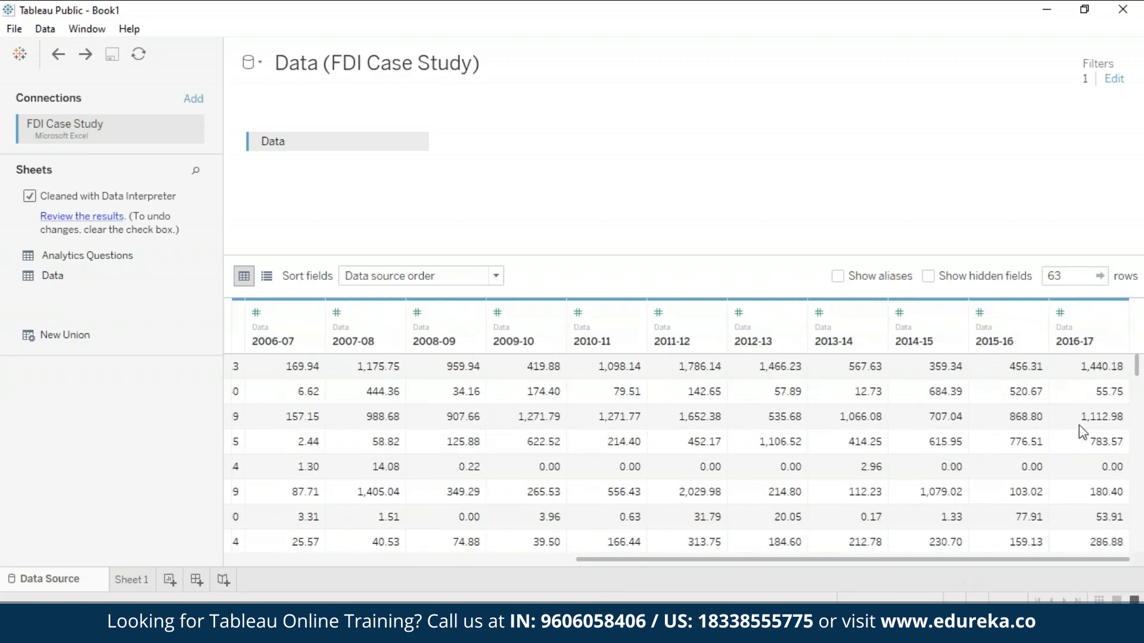
pyautogui.keyDown('shift'); pyautogui.click(1058, 340); pyautogui.keyUp('shift')
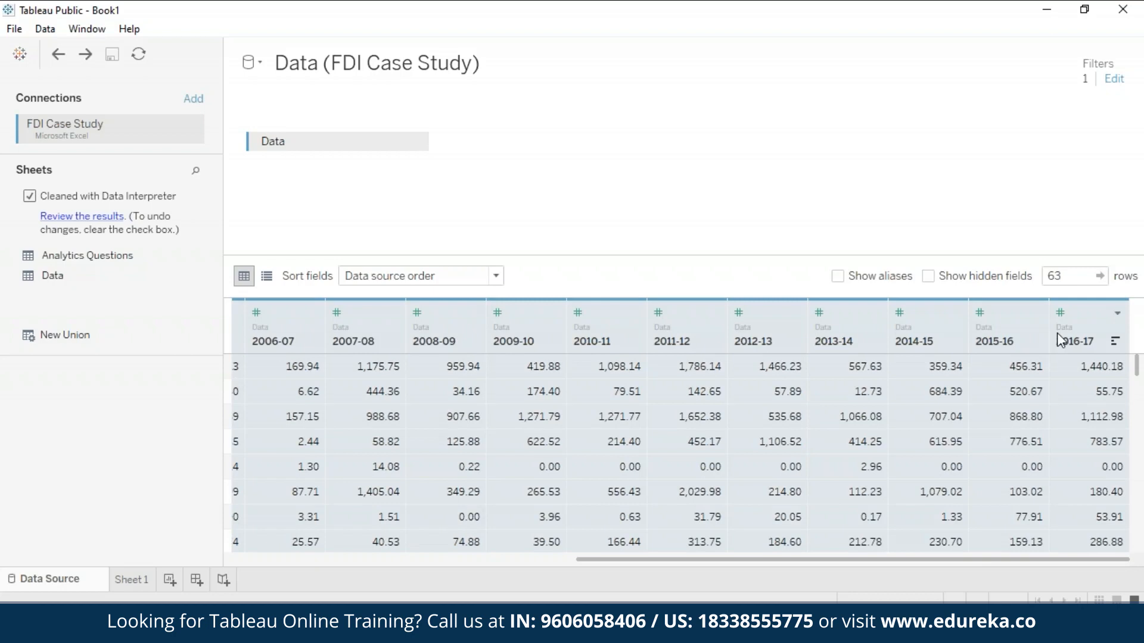
pyautogui.rightClick(1058, 340)
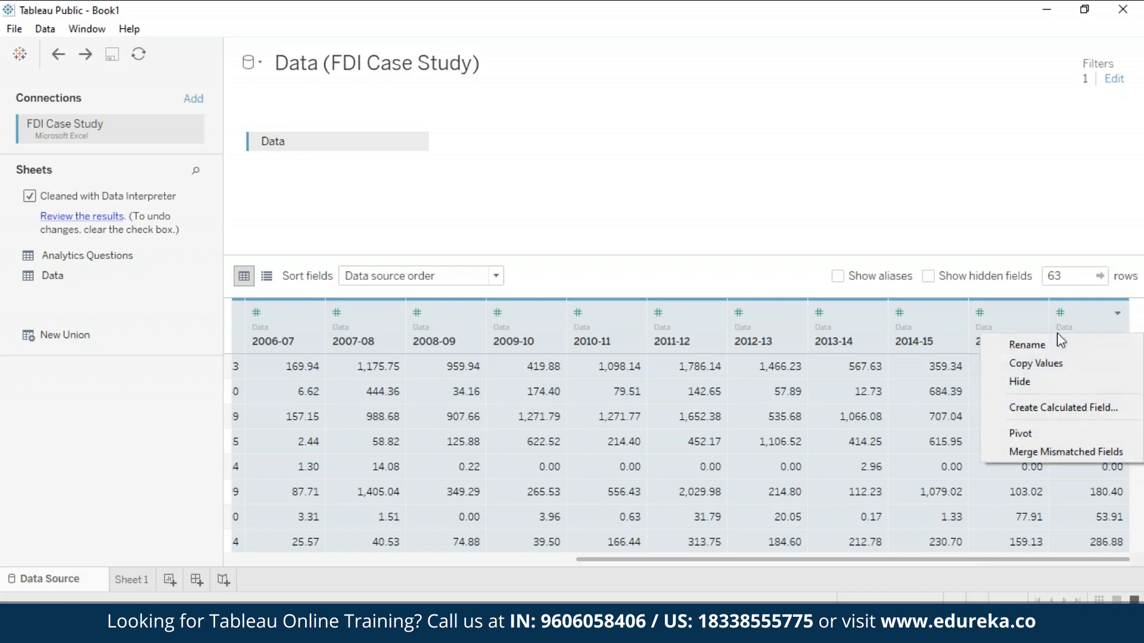
pyautogui.click(1052, 434)
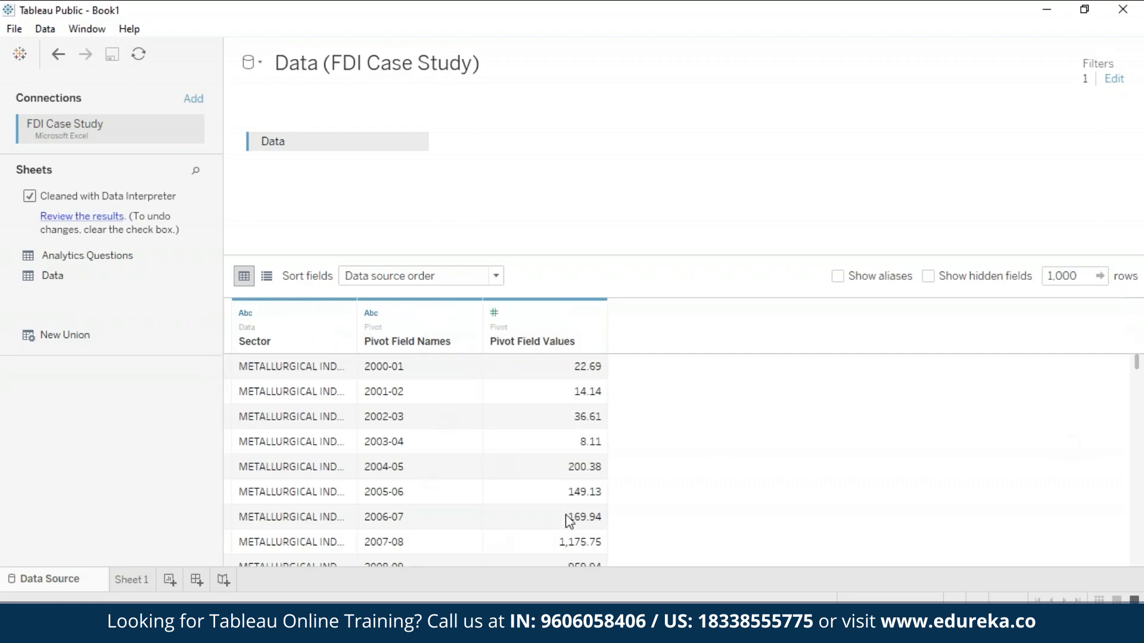
pyautogui.scroll(-15, 1134, 518)
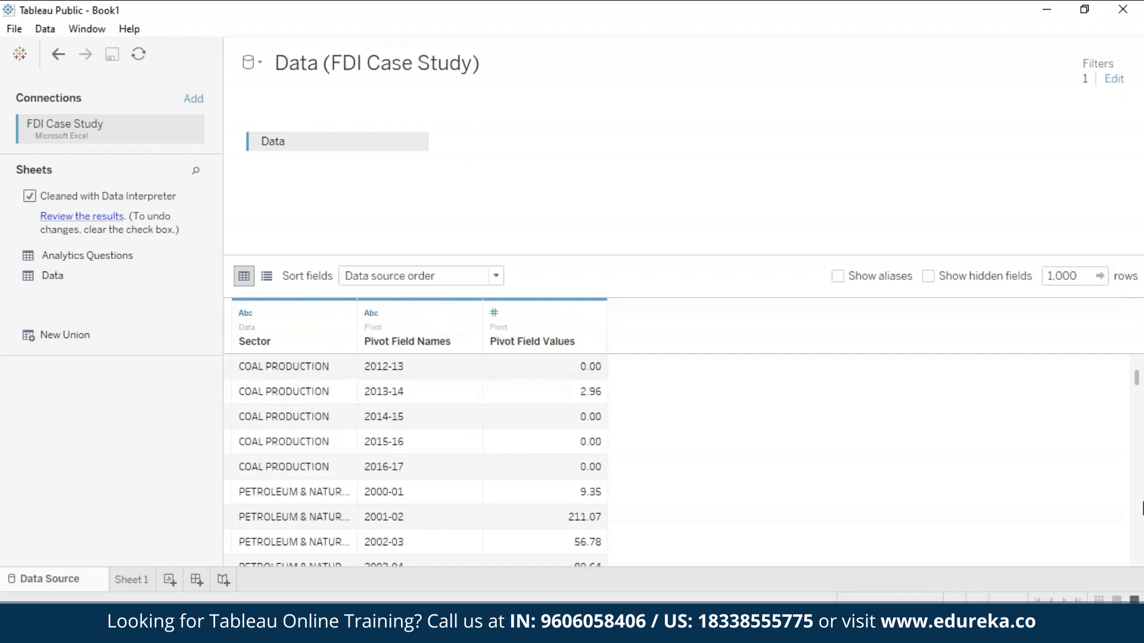
pyautogui.scroll(-5, 1134, 507)
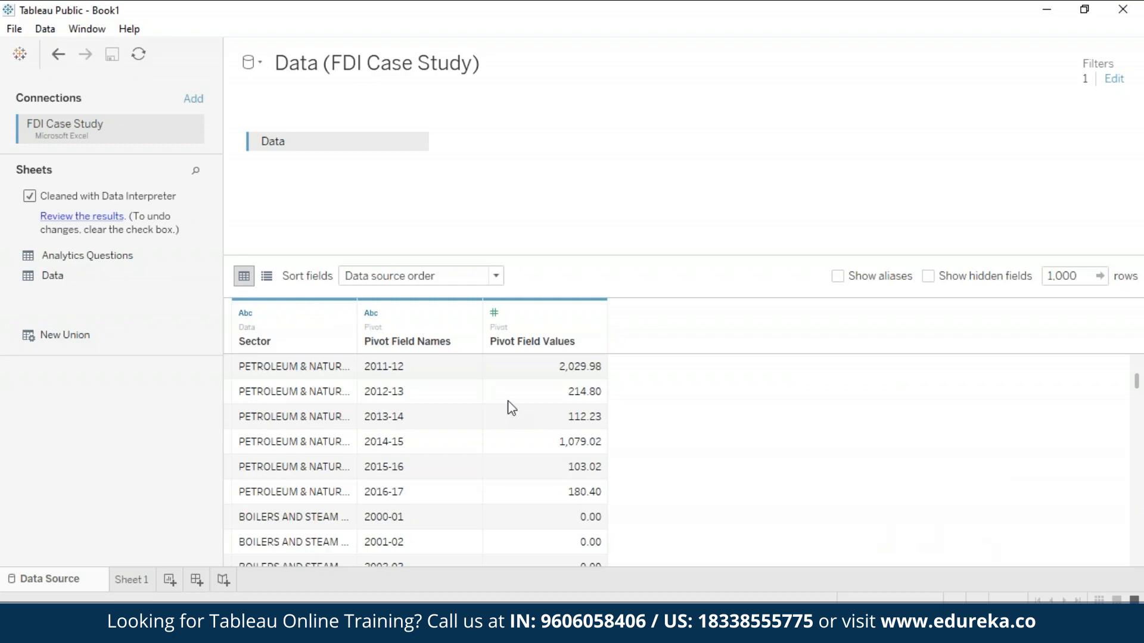
# Rename the Pivot Field Names column as Year and the Pivot Field Values column as FDI Value
pyautogui.rightClick(429, 339)
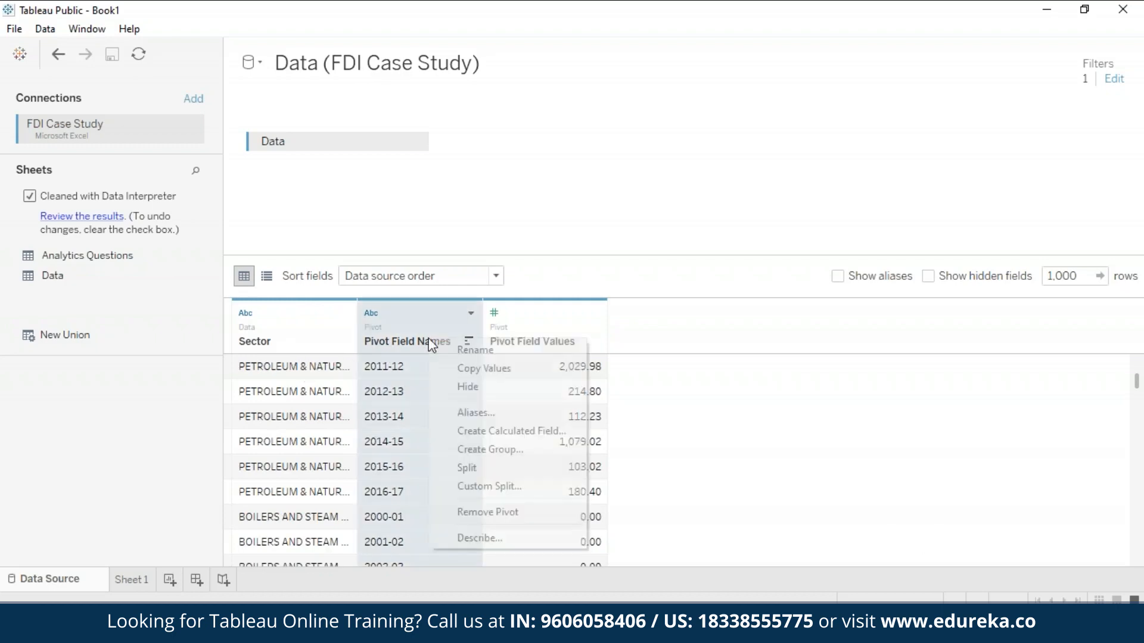
pyautogui.click(475, 350)
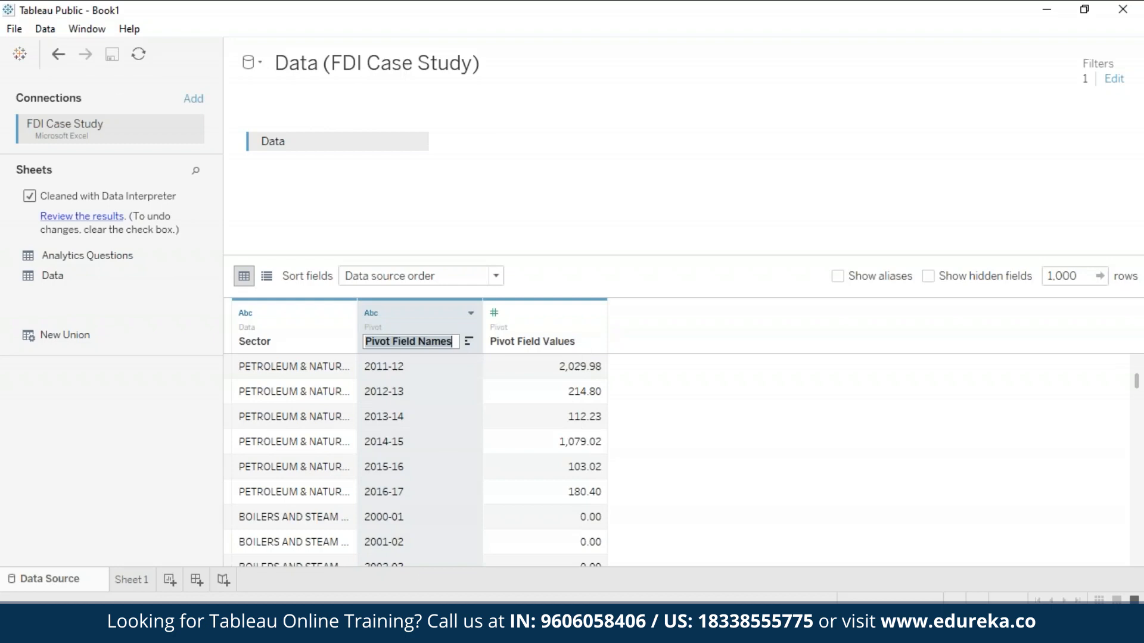
pyautogui.write('Year')
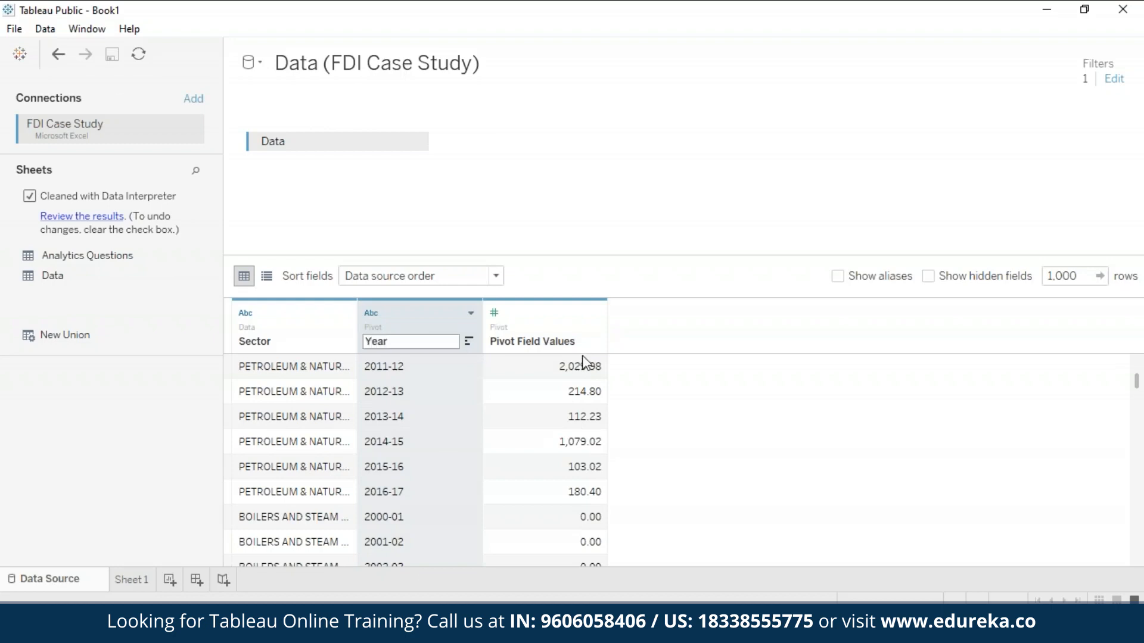
pyautogui.press('Return')
pyautogui.rightClick(498, 340)
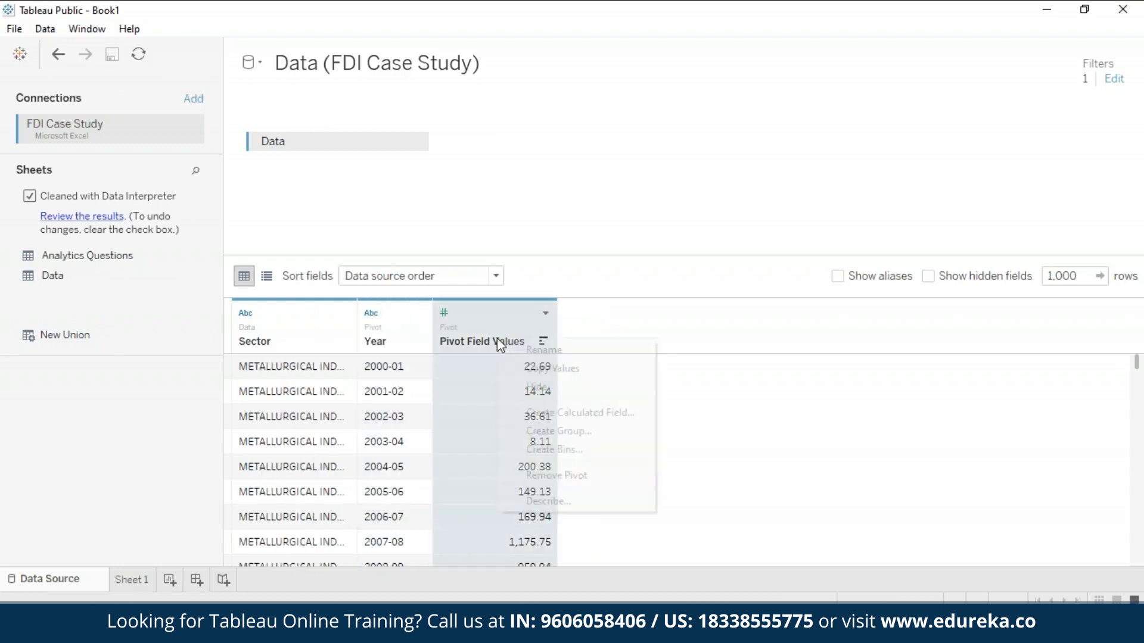
pyautogui.click(556, 351)
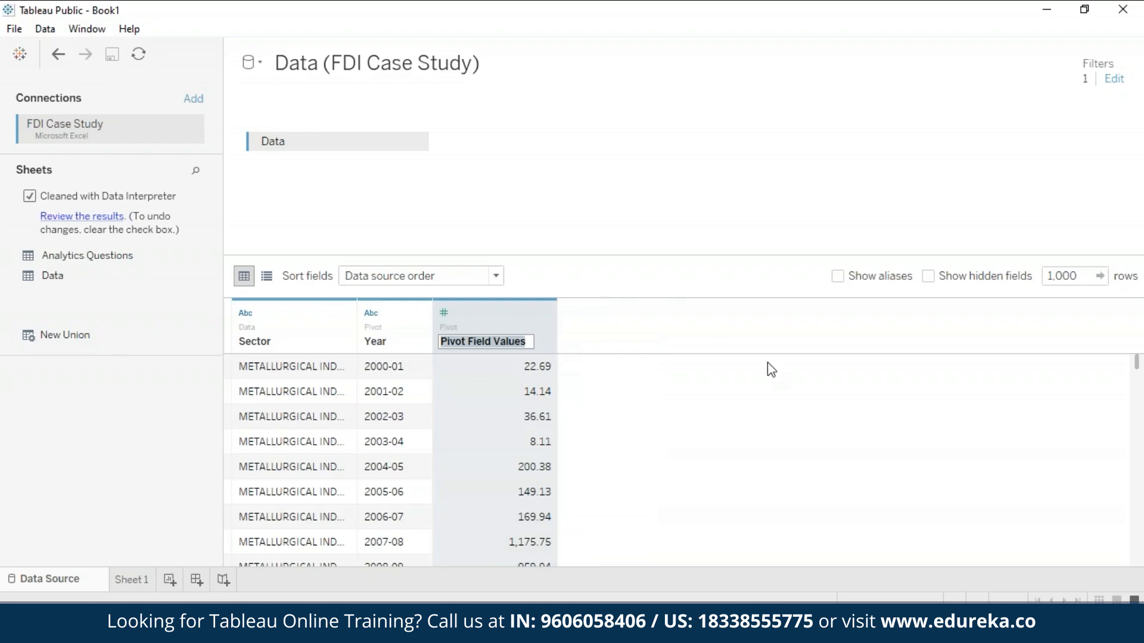
pyautogui.write('FDI Value')
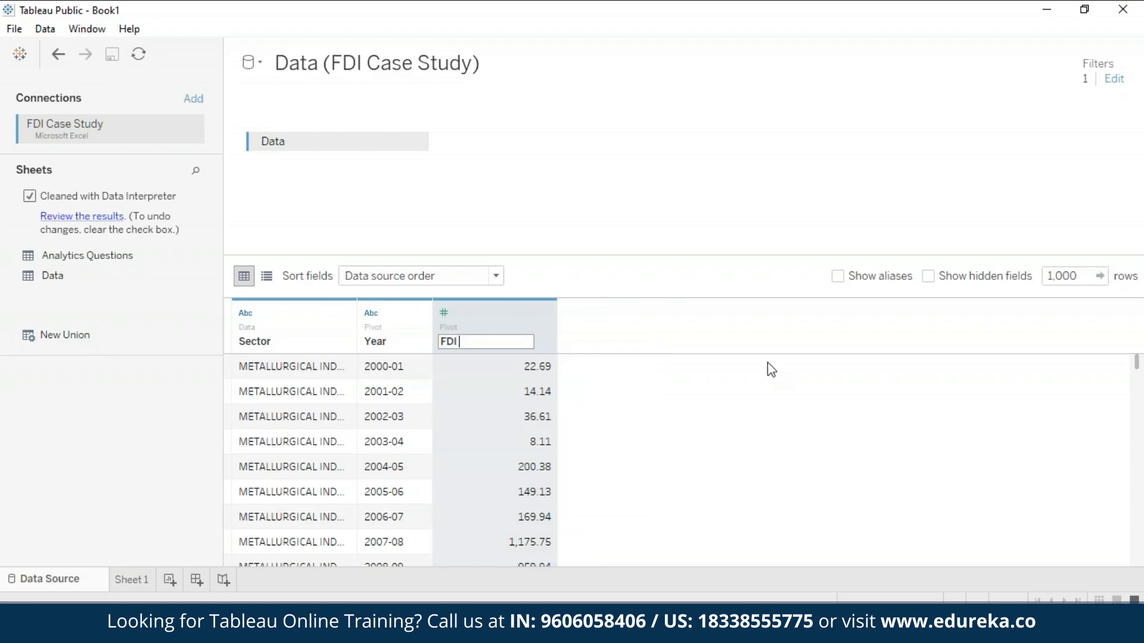
pyautogui.press('Return')
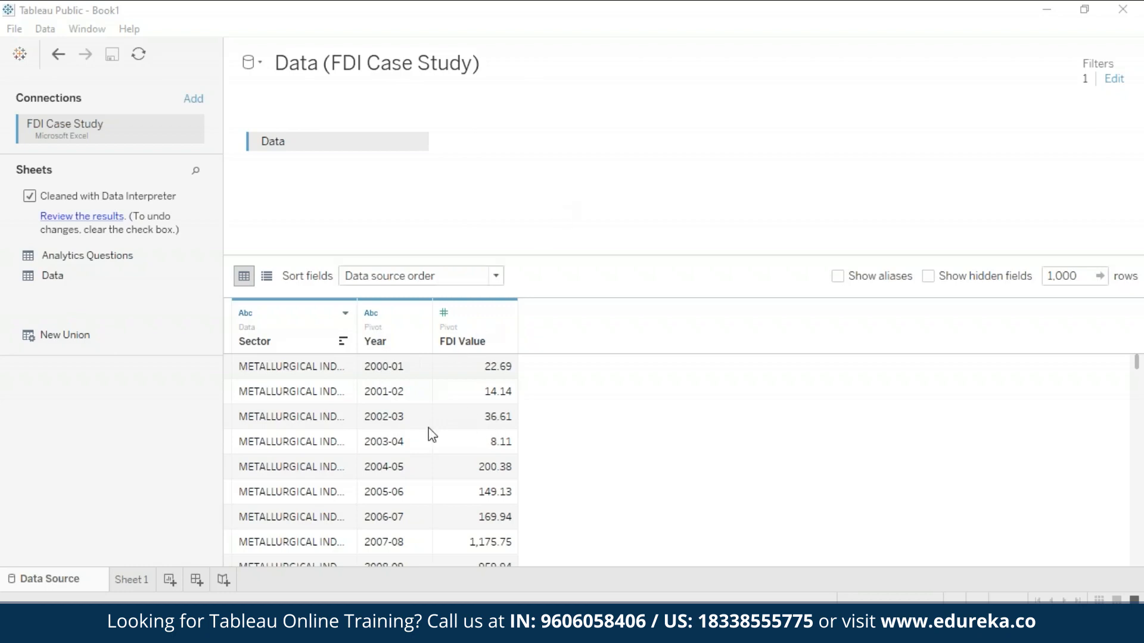
pyautogui.moveTo(1137, 357)
pyautogui.mouseDown()
pyautogui.moveTo(1137, 379)
pyautogui.moveTo(1139, 355)
pyautogui.mouseUp()
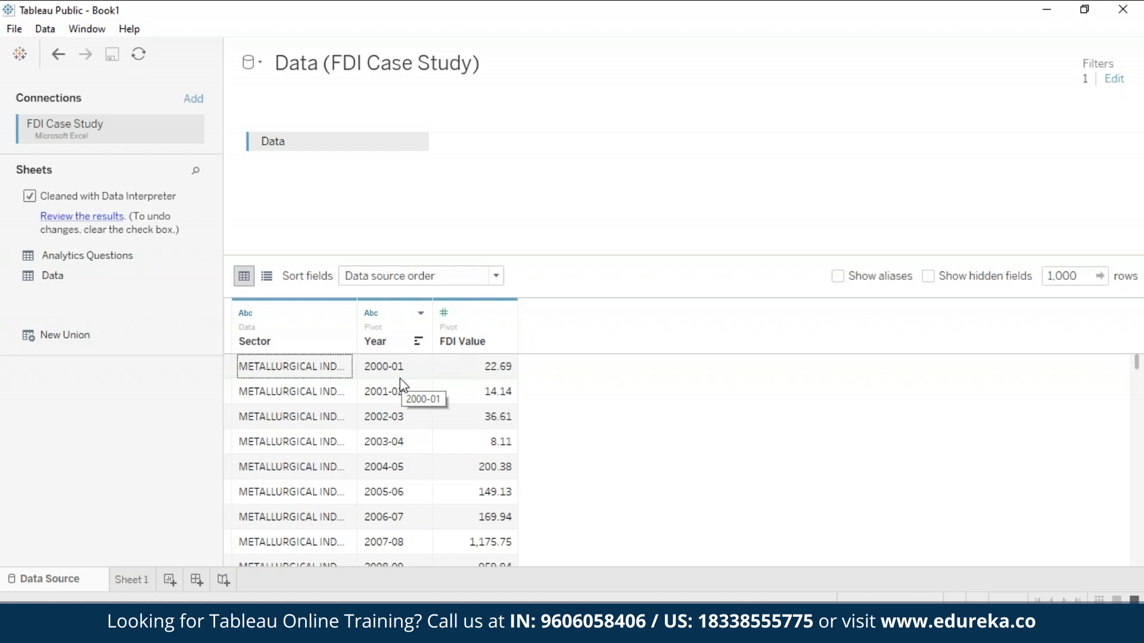
# Create a calculated field from the Year column and name it Fiscal Year
pyautogui.rightClick(387, 342)
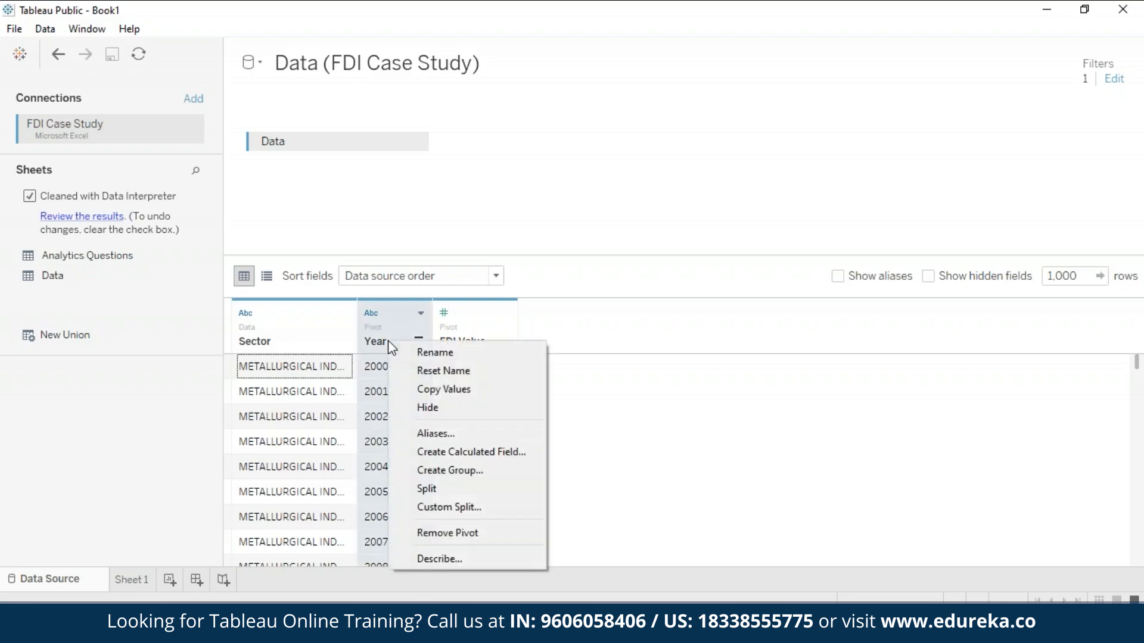
pyautogui.click(495, 451)
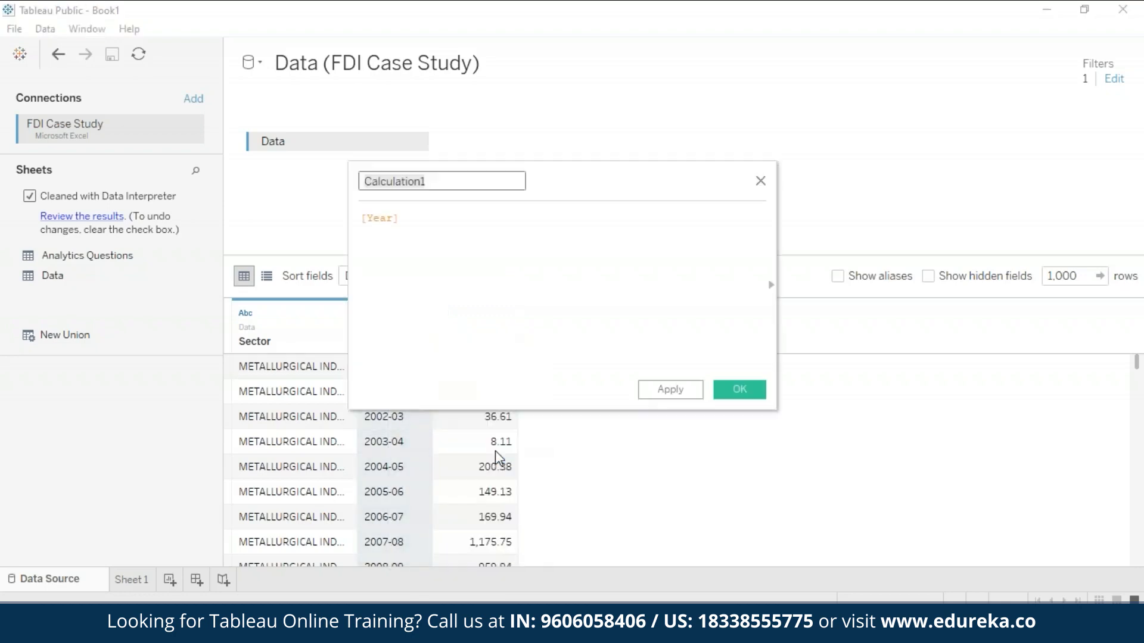
pyautogui.doubleClick(449, 182)
pyautogui.press('BackSpace')
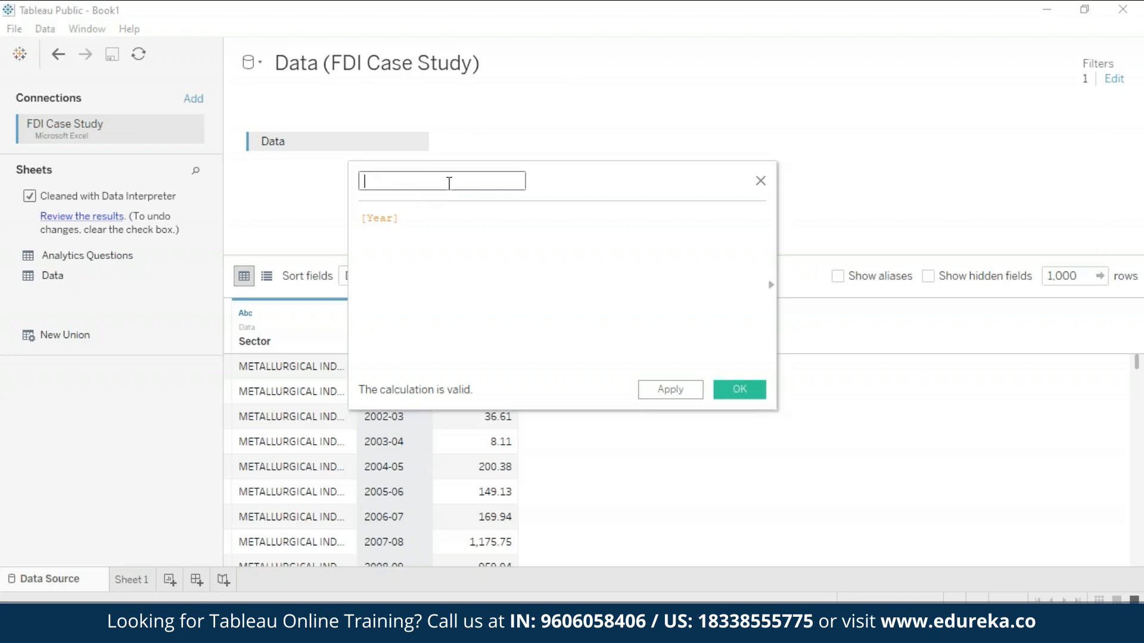
pyautogui.write('Fiscal Year')
pyautogui.click(422, 218)
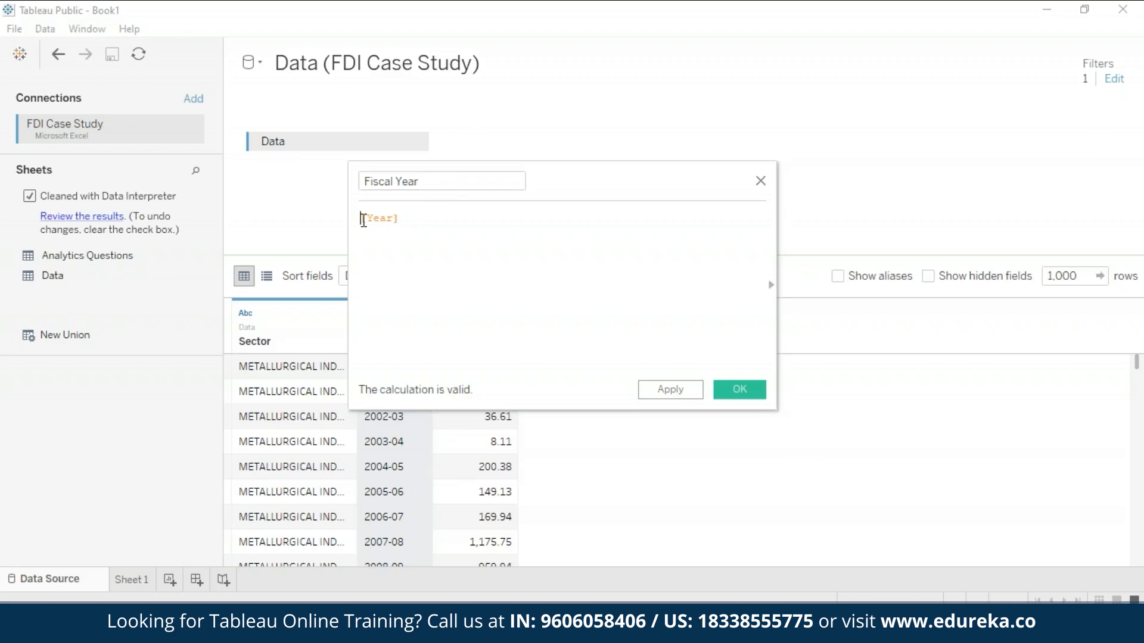
# Set the Fiscal Year formula to LEFT([Year],4) and save the calculation
pyautogui.click(364, 218)
pyautogui.write('L')
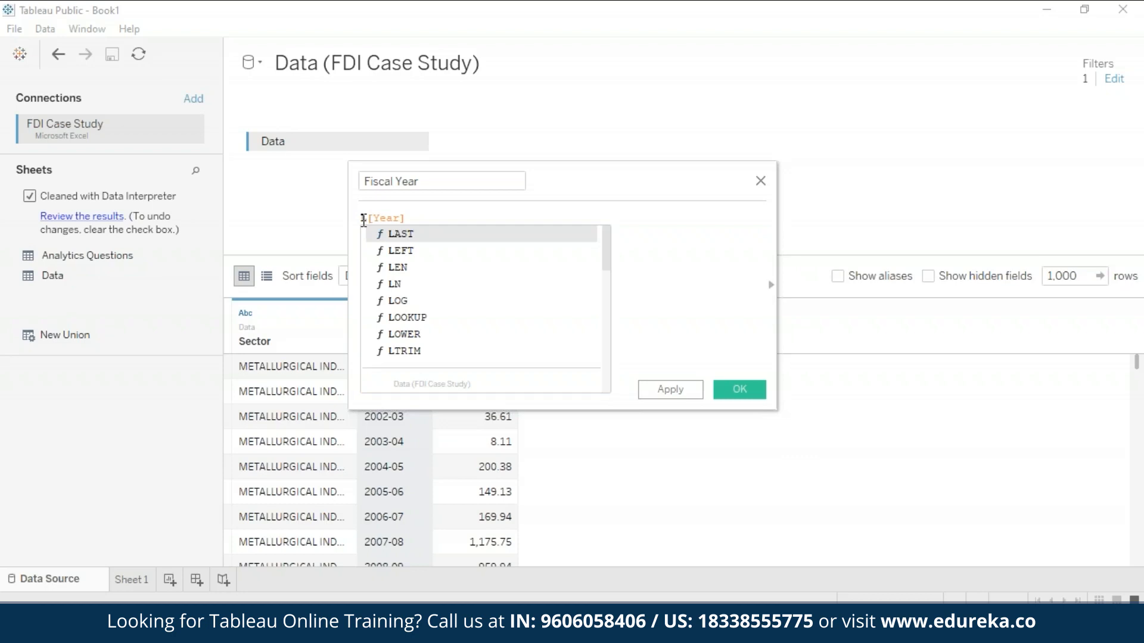
pyautogui.click(398, 251)
pyautogui.moveTo(404, 218); pyautogui.dragTo(453, 220)
pyautogui.hotkey('ctrl', 'x')
pyautogui.press('Left')
pyautogui.hotkey('ctrl', 'v')
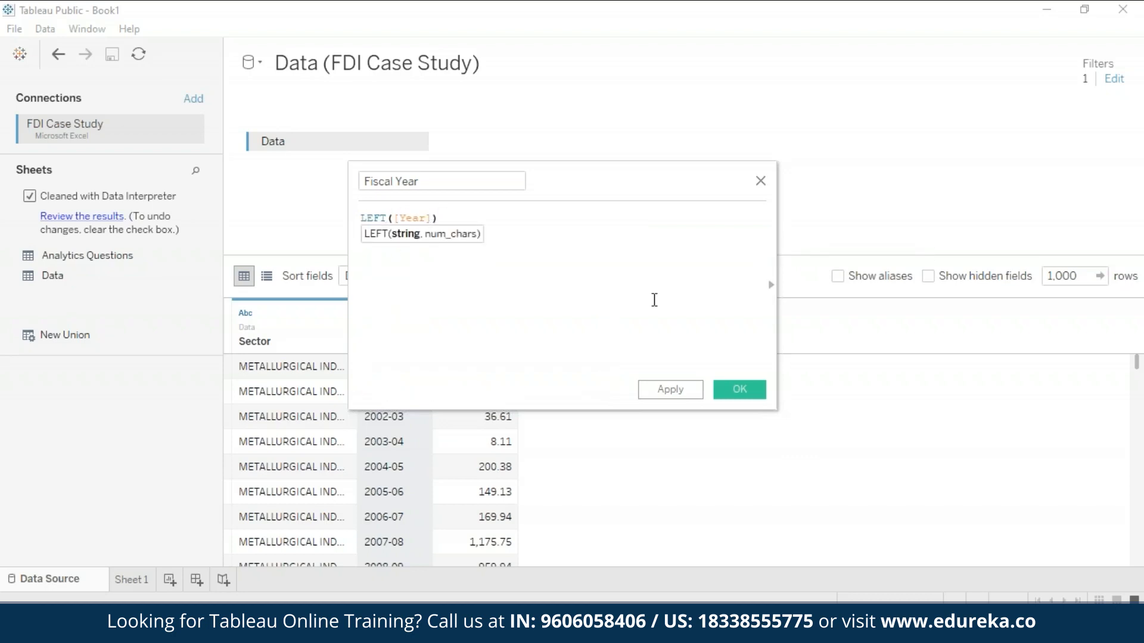
pyautogui.write(',4')
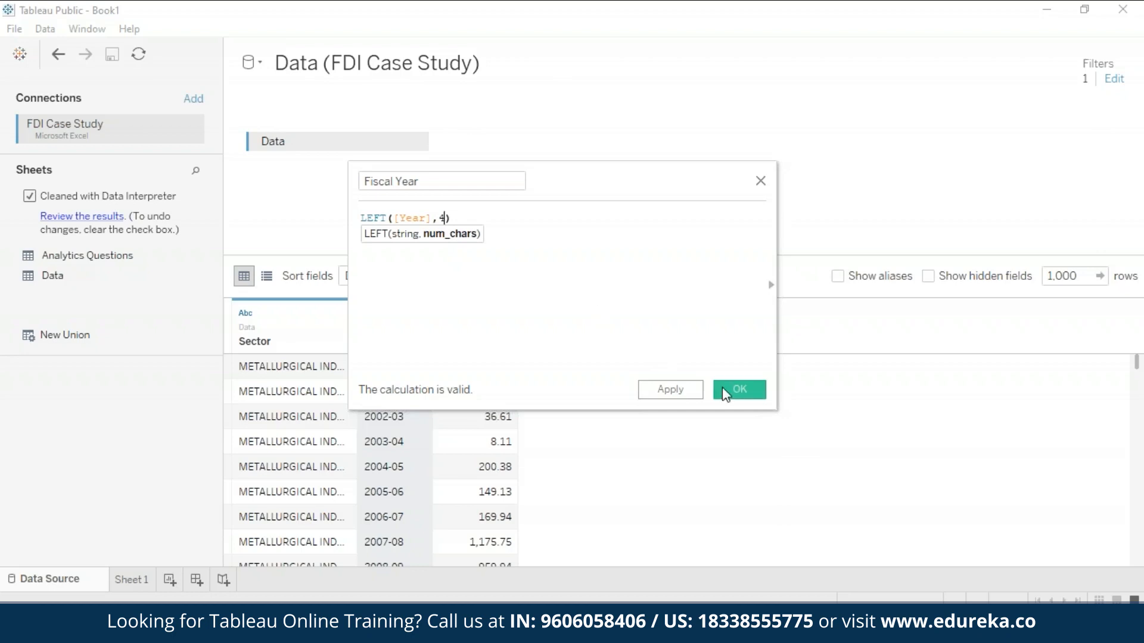
pyautogui.click(683, 391)
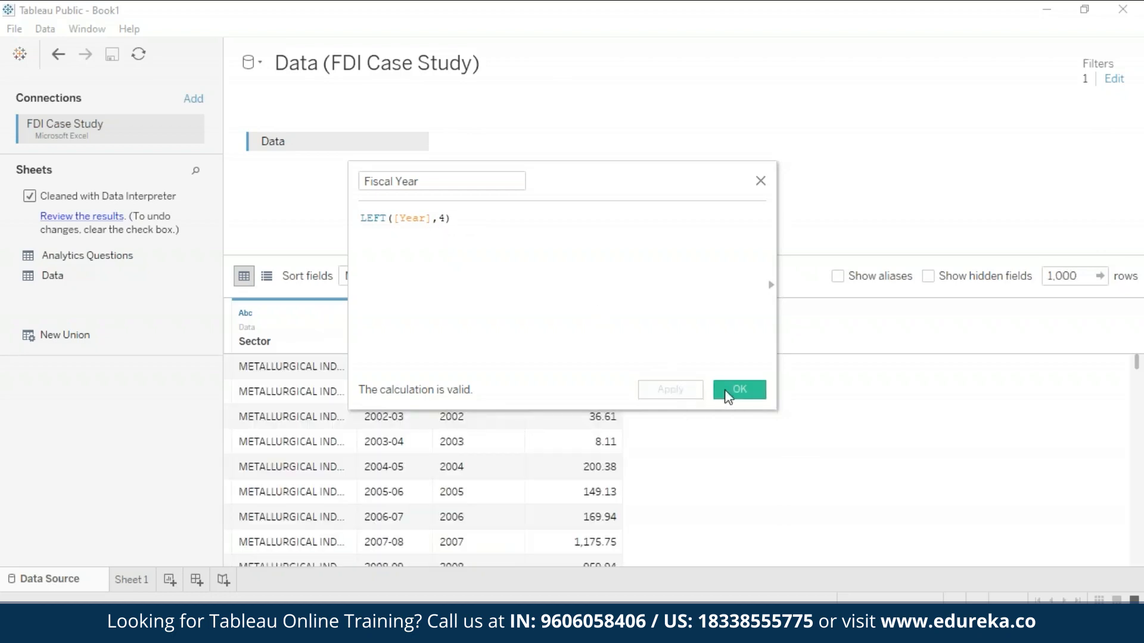
pyautogui.click(751, 392)
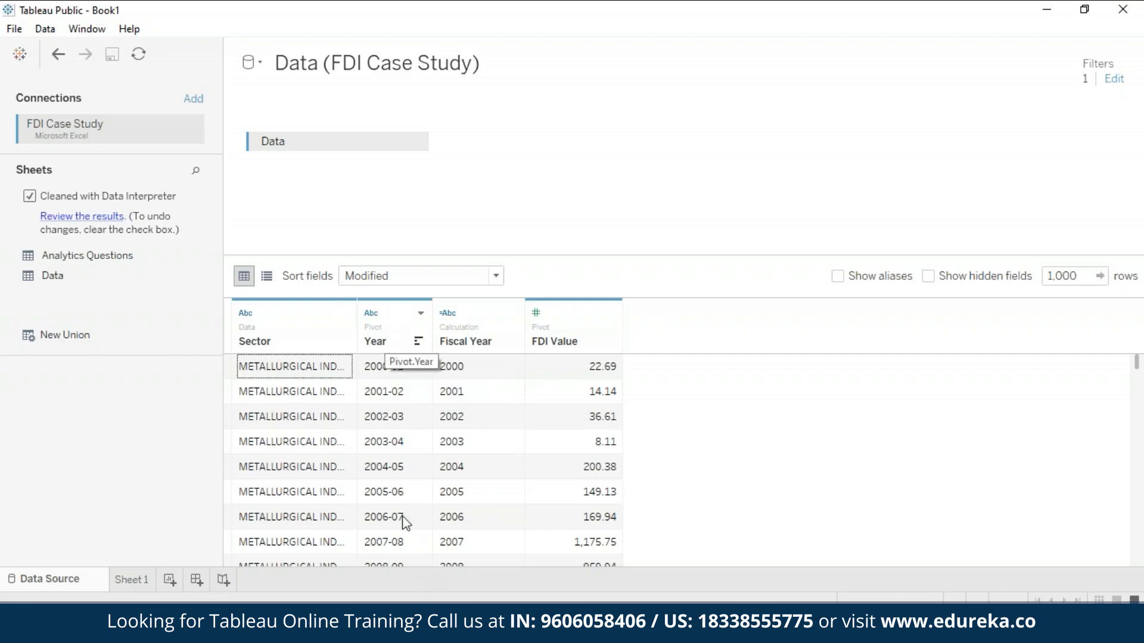
# Hide the original Year column in the data grid and look through the remaining rows
pyautogui.rightClick(410, 318)
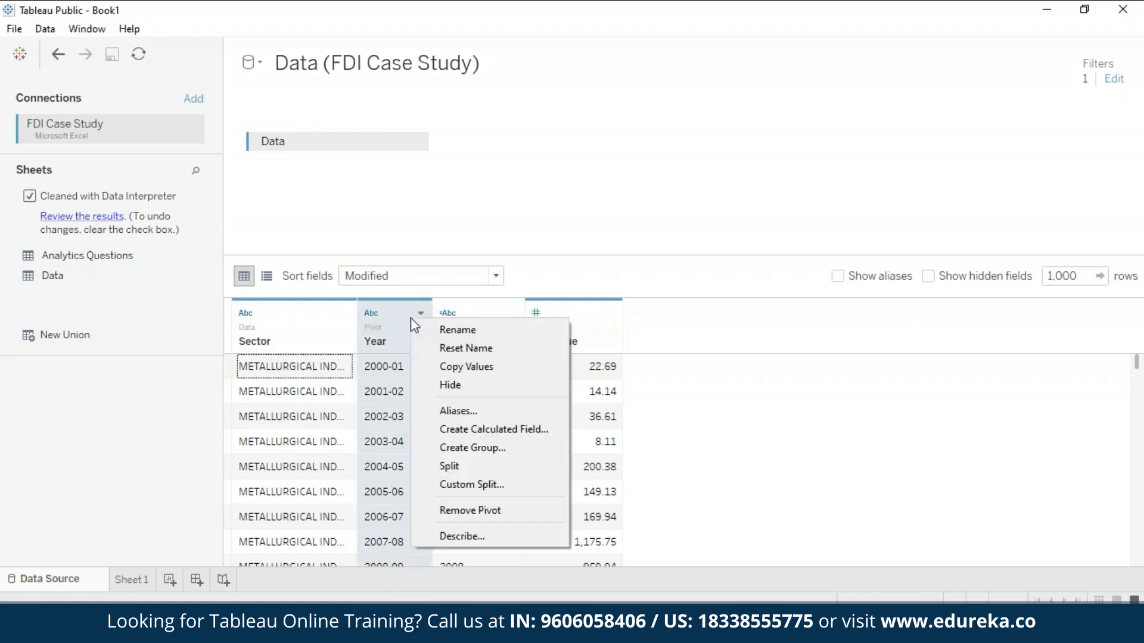
pyautogui.click(460, 385)
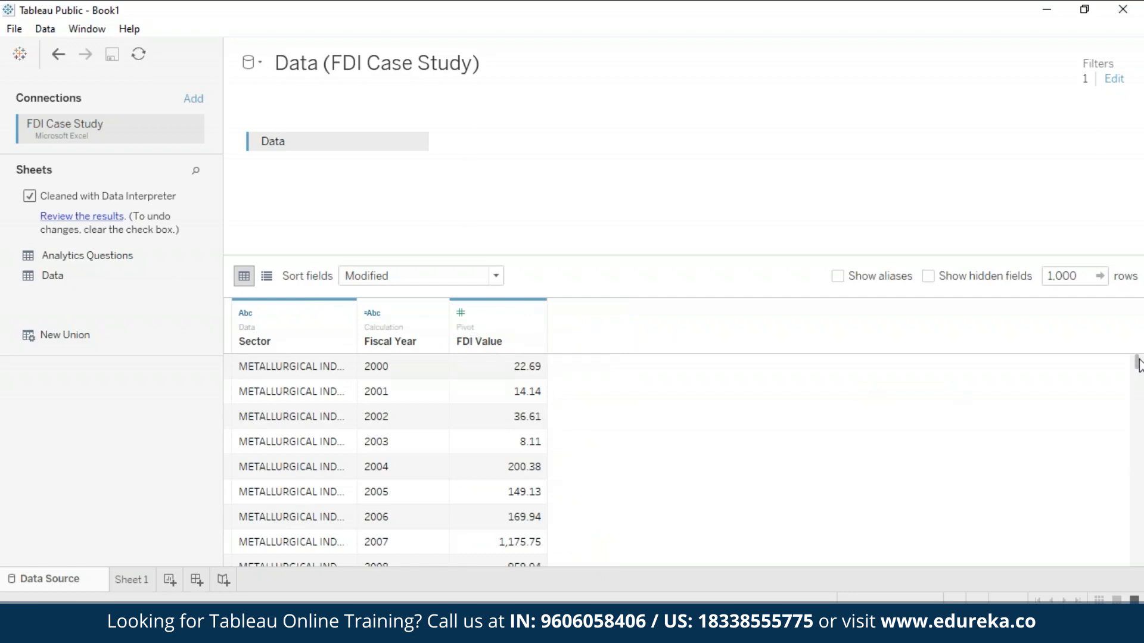
pyautogui.moveTo(1140, 428); pyautogui.dragTo(1139, 348)
# Open Sheet 1 and look over its dimensions, measures and the Show Me chart types
pyautogui.click(132, 580)
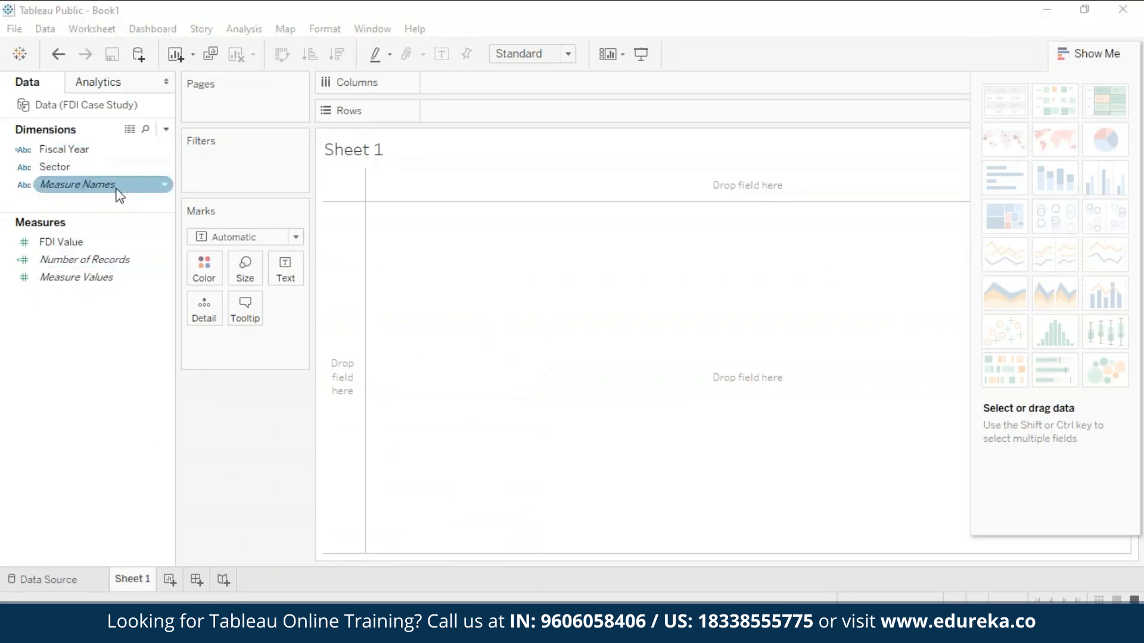
pyautogui.click(130, 89)
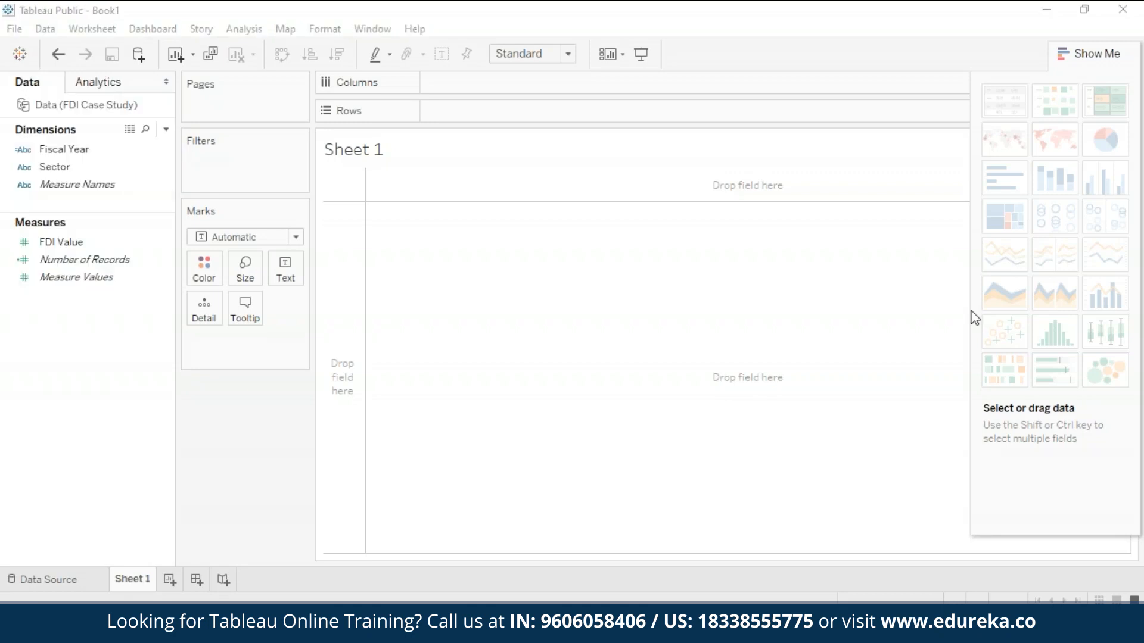
pyautogui.click(656, 139)
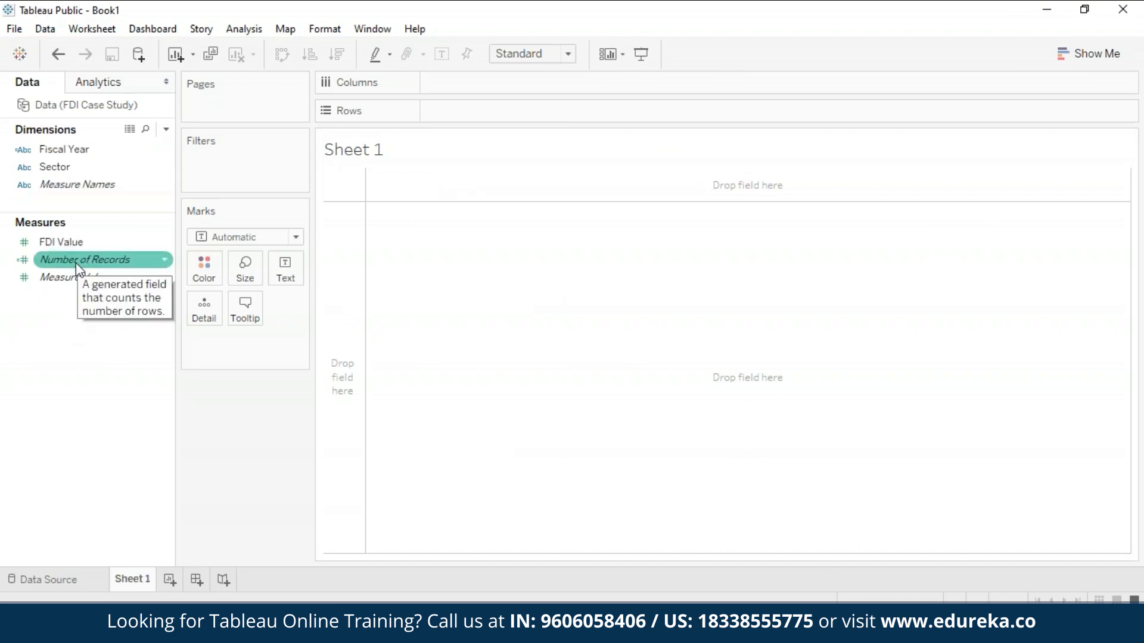
pyautogui.moveTo(114, 269)
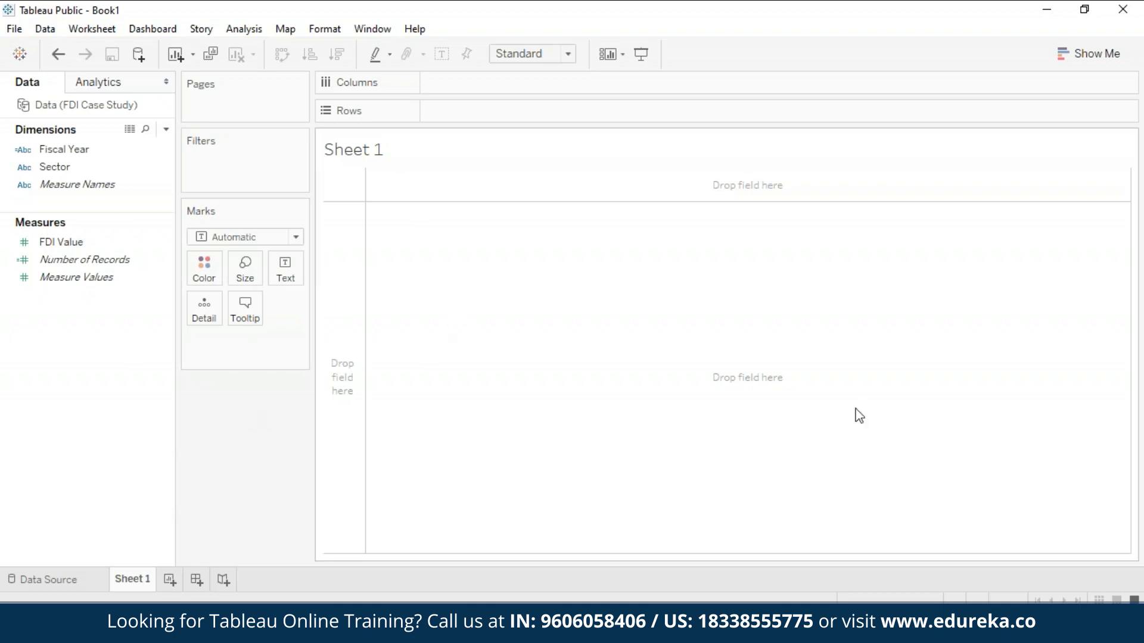
pyautogui.click(1077, 56)
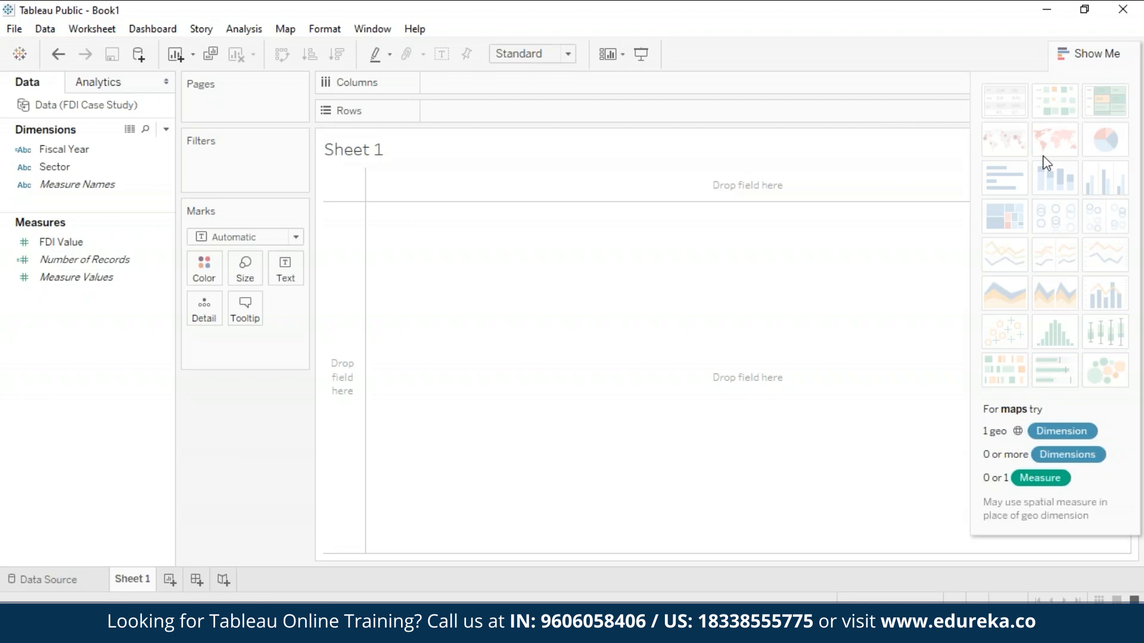
pyautogui.click(1081, 56)
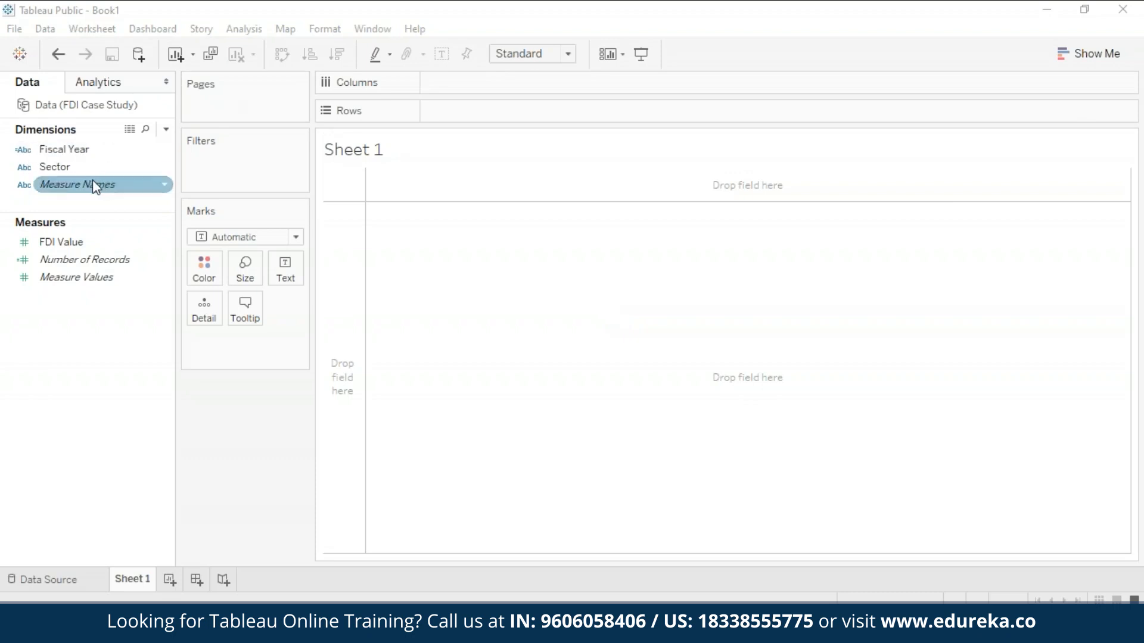
# Build a text table with Sector in rows and the sum of FDI Value for each sector
pyautogui.moveTo(84, 163); pyautogui.dragTo(476, 110)
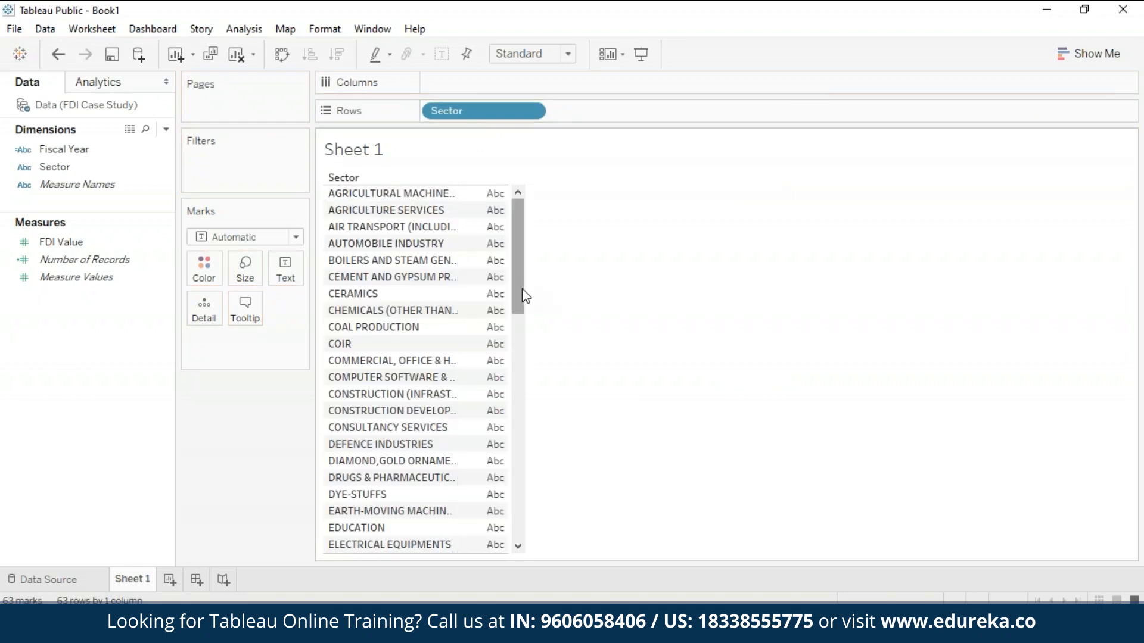
pyautogui.moveTo(524, 296); pyautogui.dragTo(458, 171)
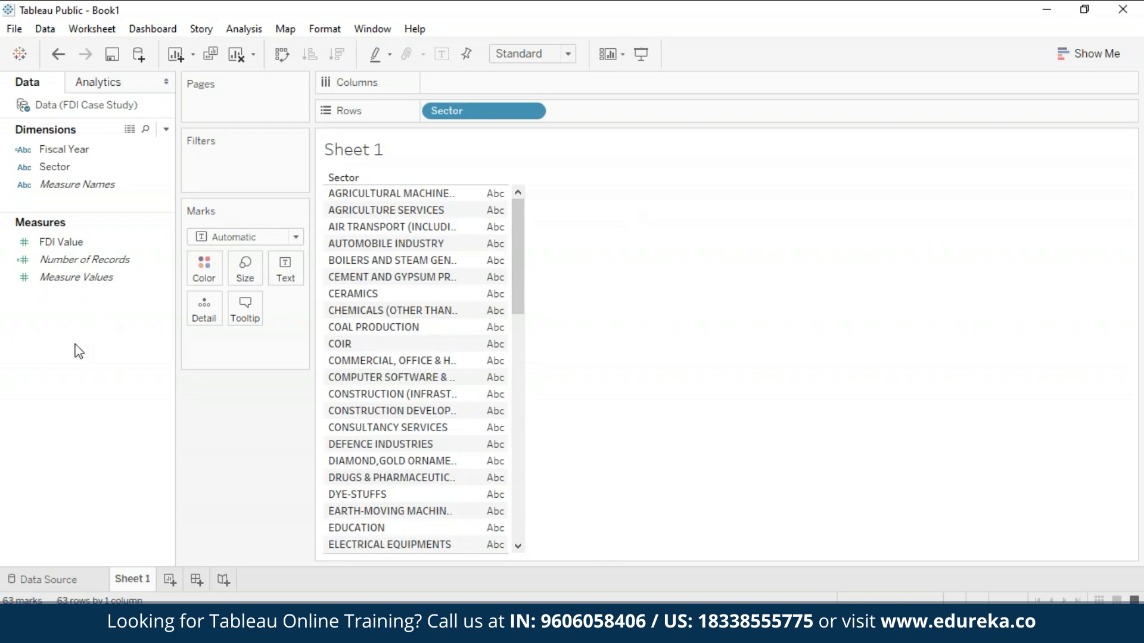
pyautogui.click(124, 244)
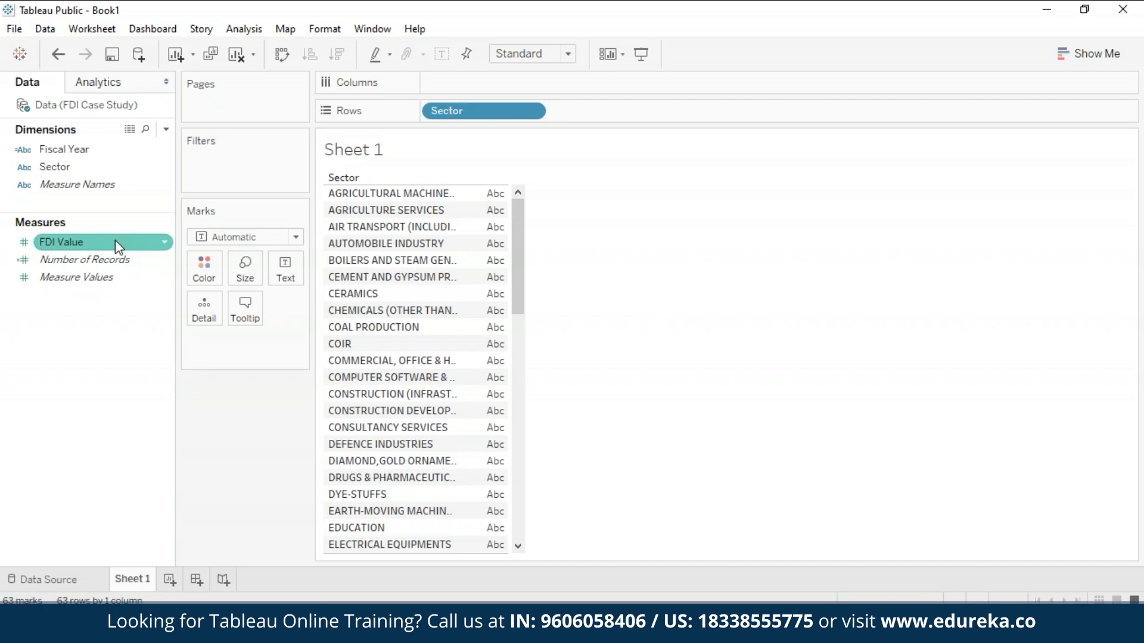
pyautogui.moveTo(116, 240); pyautogui.dragTo(494, 268)
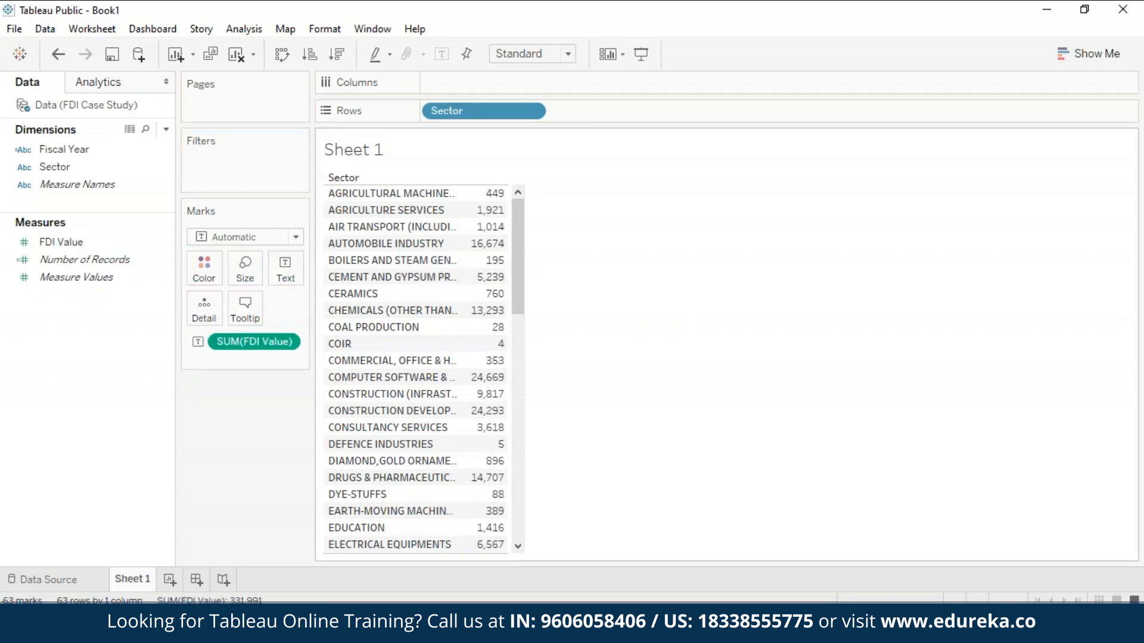
pyautogui.moveTo(493, 366)
pyautogui.moveTo(496, 245)
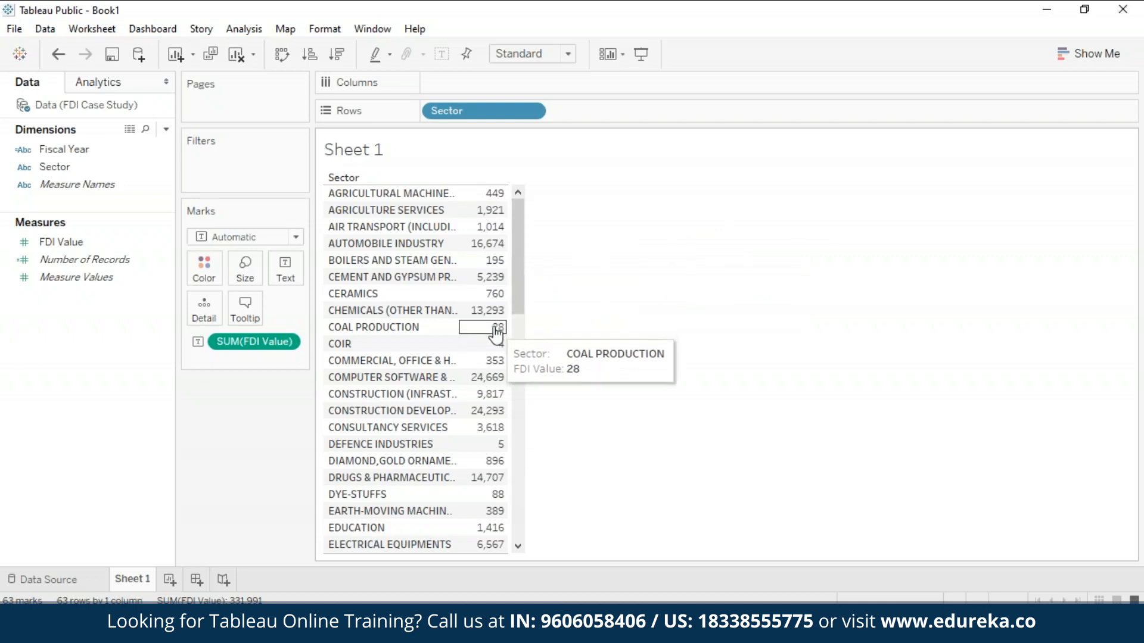
pyautogui.moveTo(488, 196)
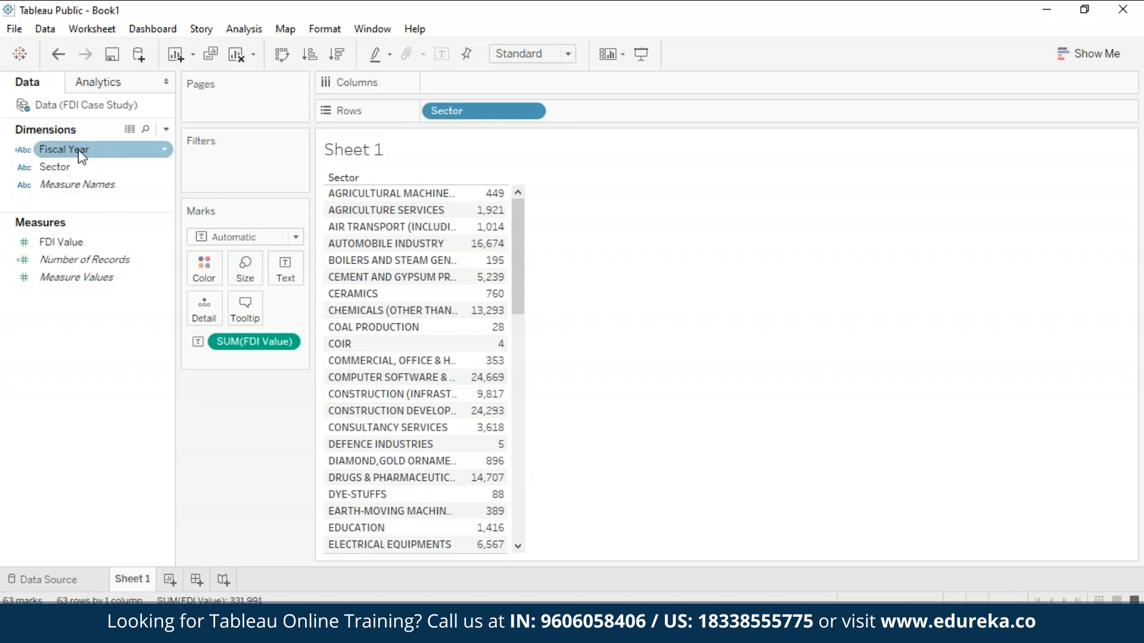
# Filter the sector table to Fiscal Year 2016 and sort the sectors by FDI Value in descending order
pyautogui.moveTo(82, 156); pyautogui.dragTo(199, 156)
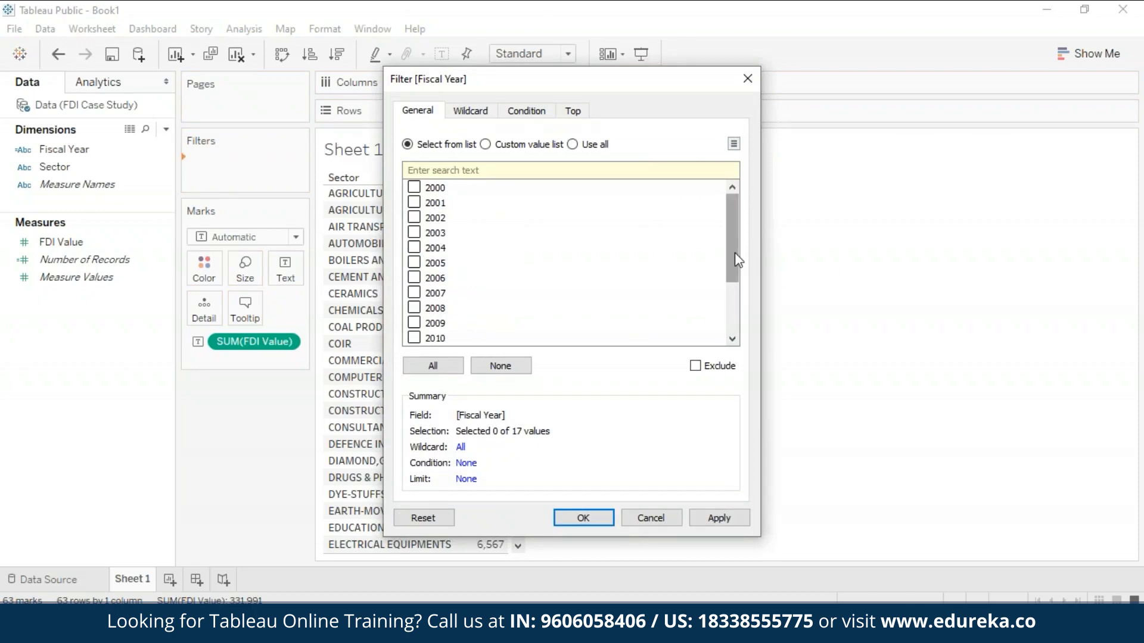
pyautogui.moveTo(733, 254); pyautogui.dragTo(732, 304)
pyautogui.click(414, 338)
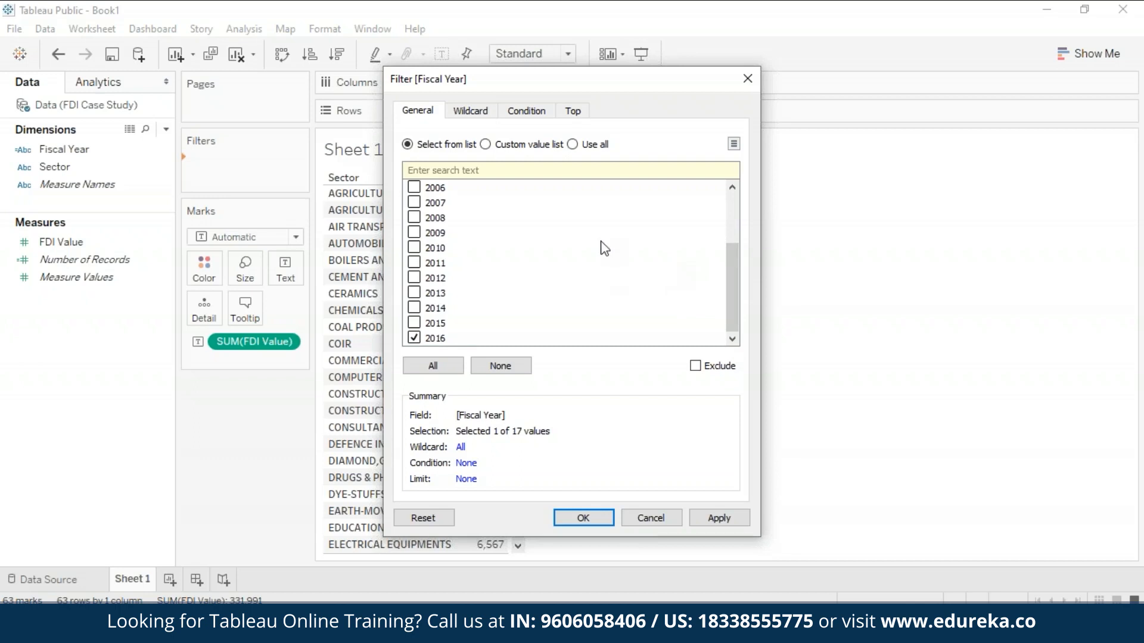
pyautogui.click(715, 519)
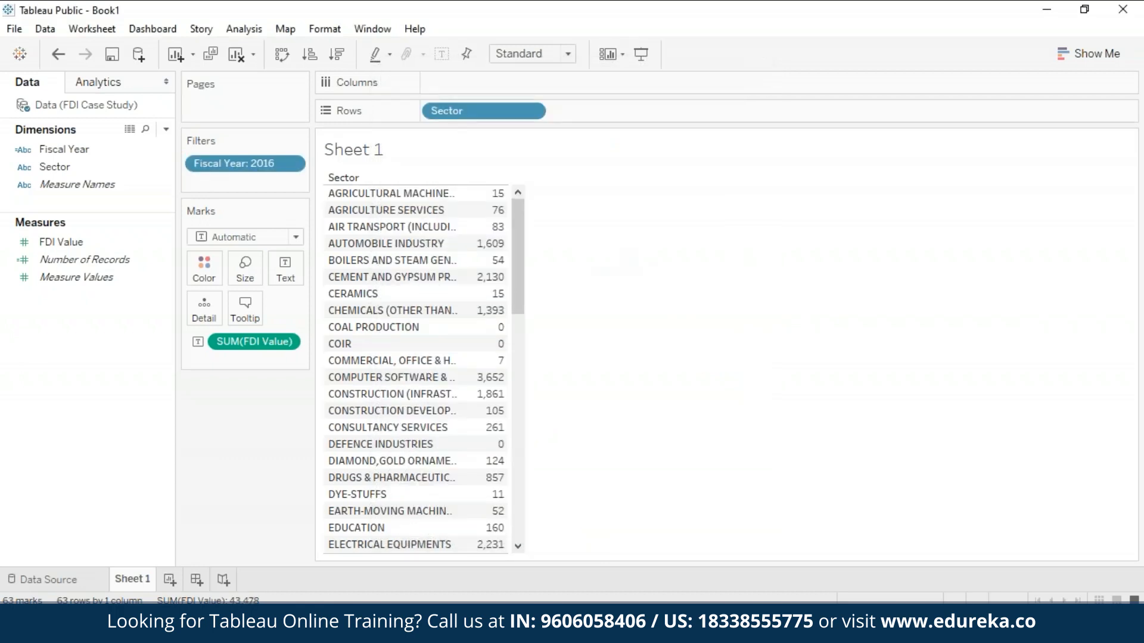
pyautogui.click(337, 57)
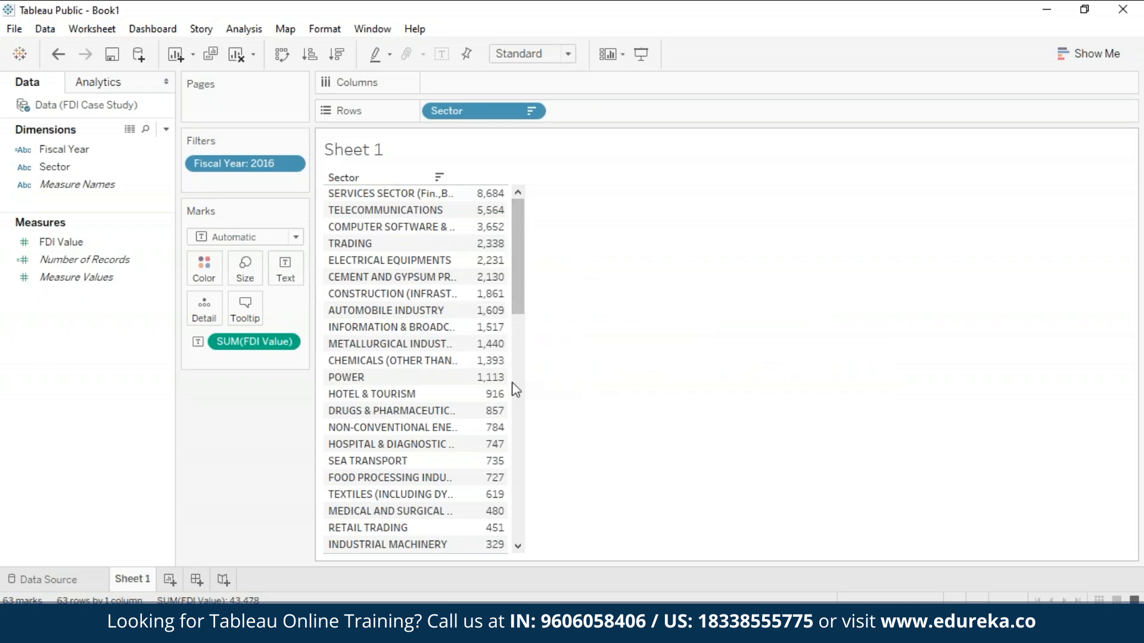
# Widen the Sector column of the table to show longer sector names and look through the sorted list to its end
pyautogui.moveTo(506, 196)
pyautogui.moveTo(473, 454)
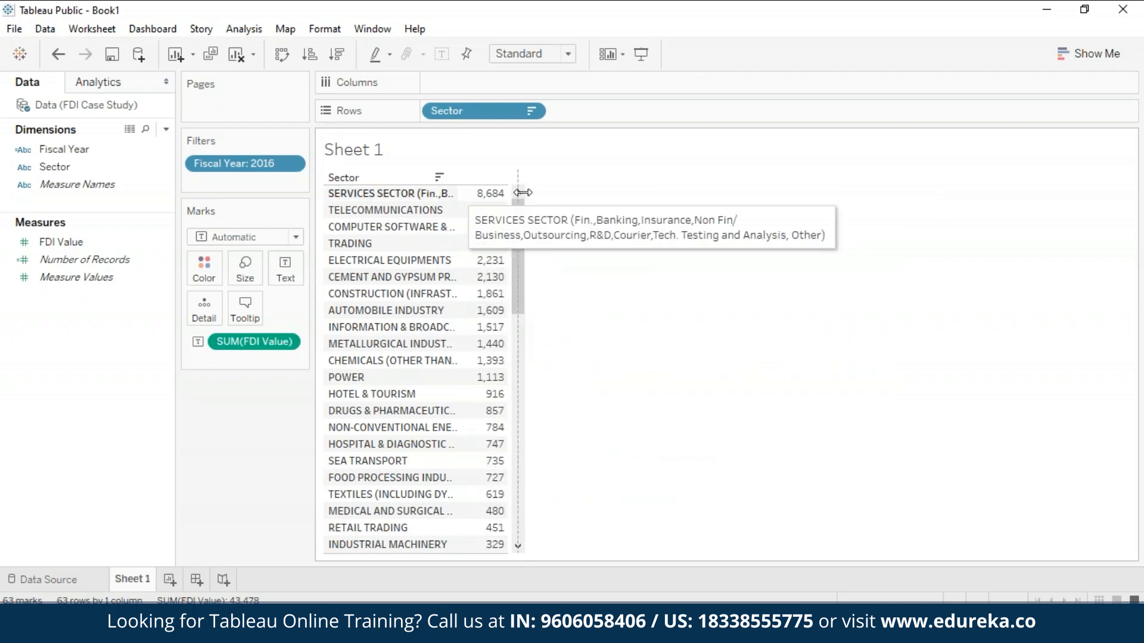
pyautogui.moveTo(523, 192); pyautogui.dragTo(638, 193)
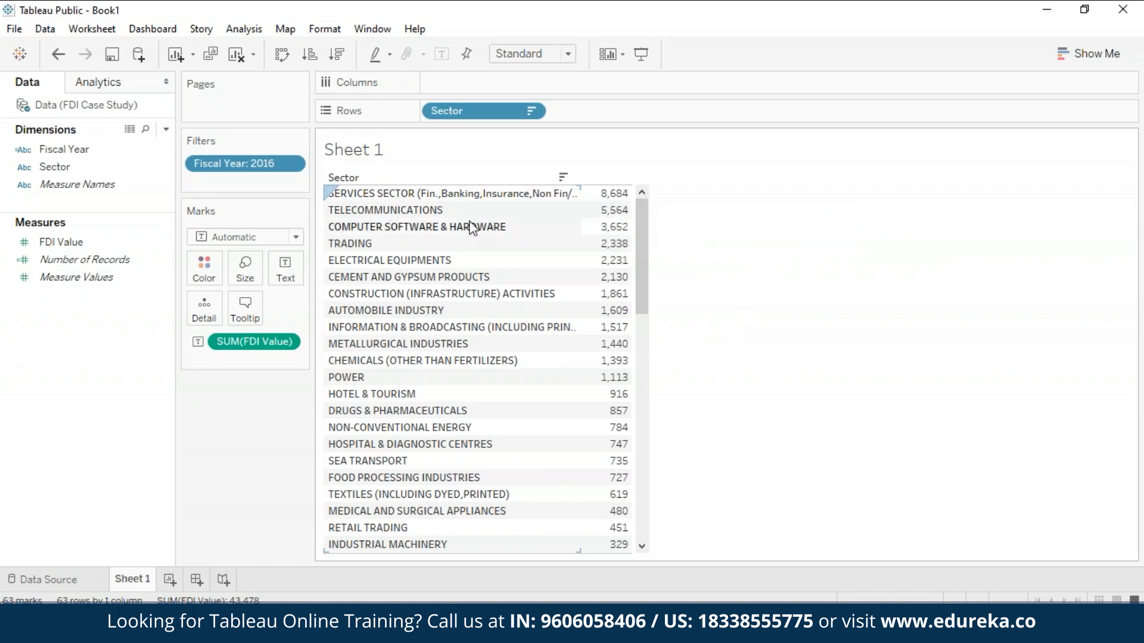
pyautogui.moveTo(600, 272)
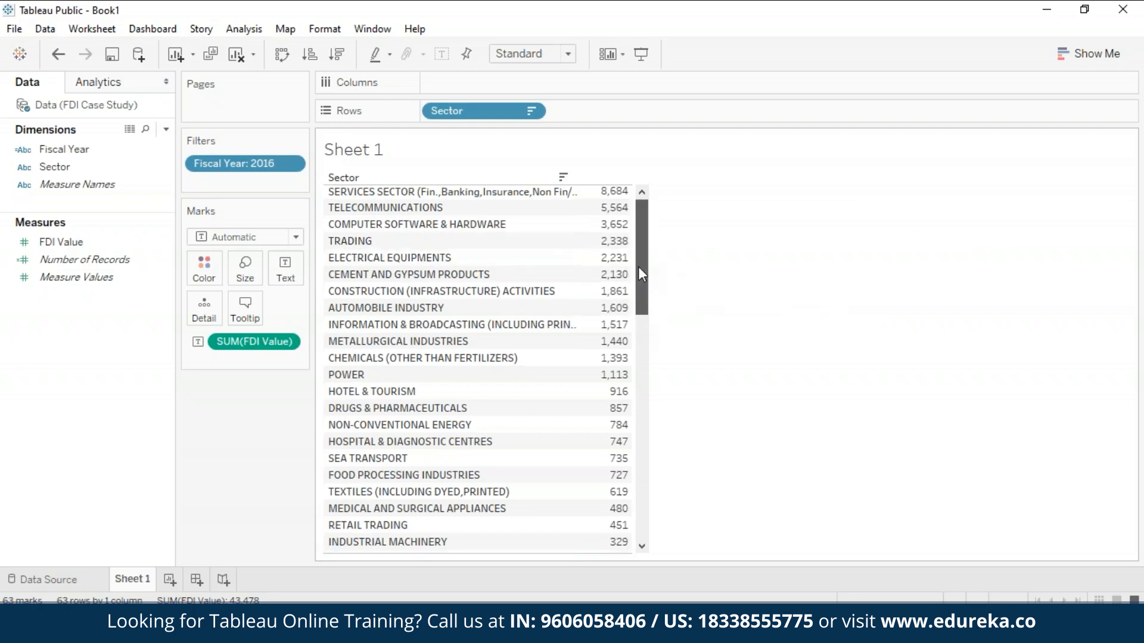
pyautogui.moveTo(638, 266); pyautogui.dragTo(653, 520)
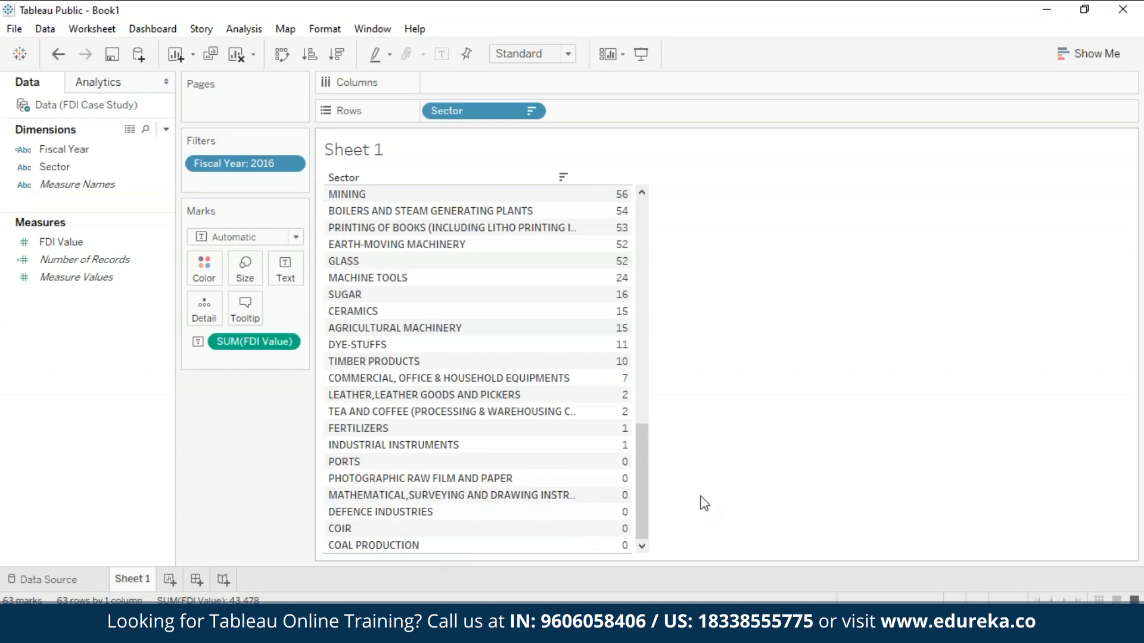
pyautogui.moveTo(642, 464); pyautogui.dragTo(625, 214)
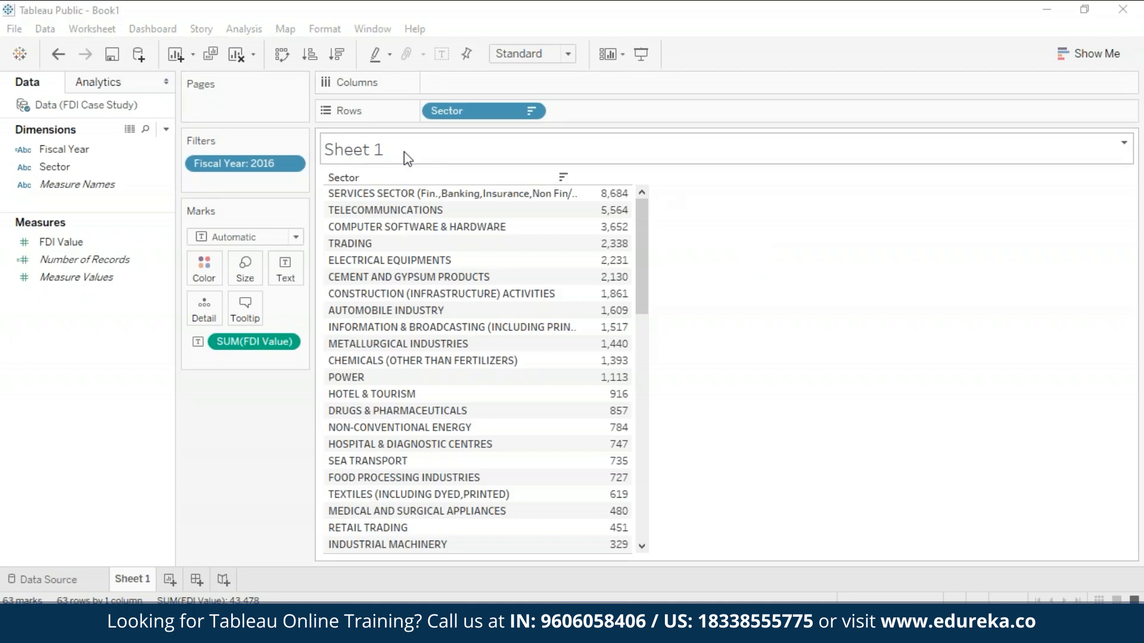
# Edit the Fiscal Year filter so that all fiscal years are selected
pyautogui.click(292, 164)
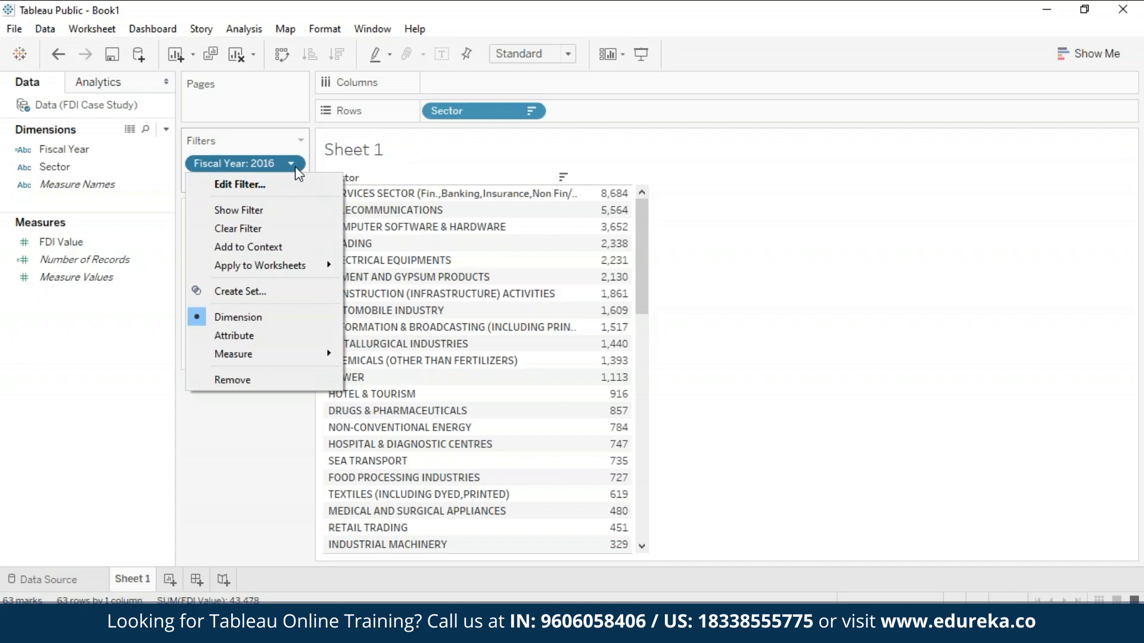
pyautogui.click(285, 182)
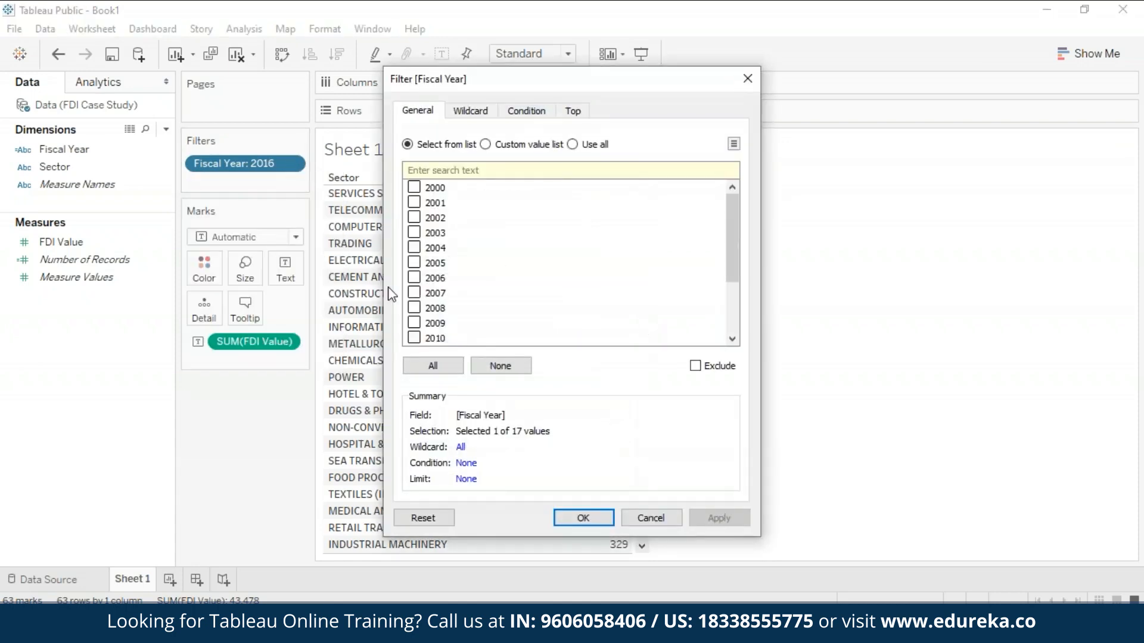
pyautogui.click(446, 365)
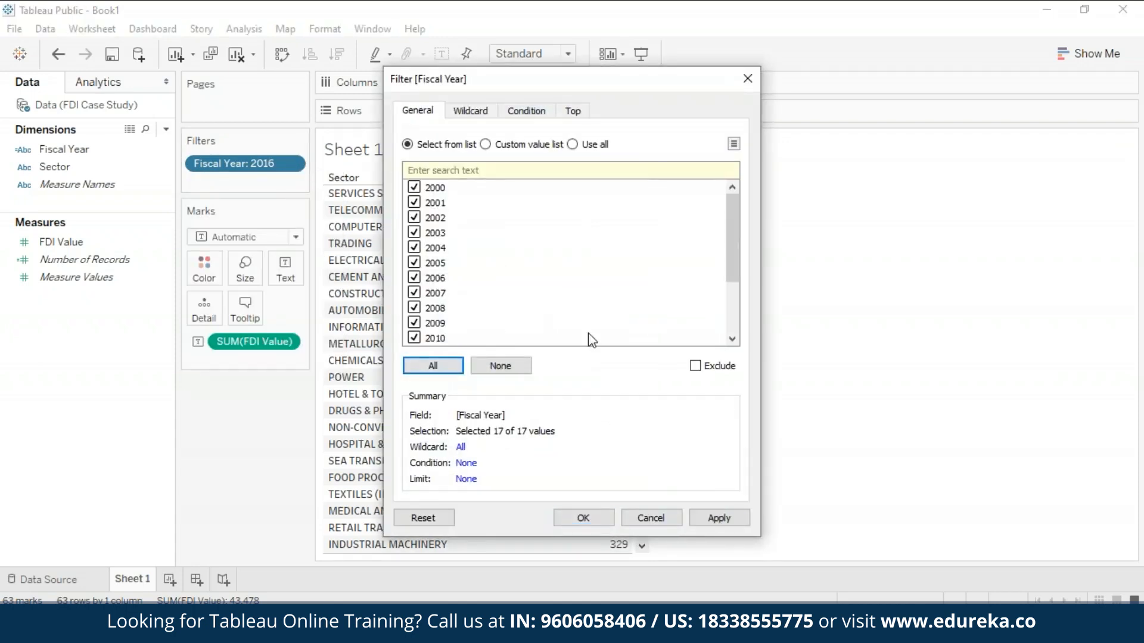
pyautogui.moveTo(731, 256); pyautogui.dragTo(573, 8)
# Limit the Fiscal Year filter to the top 5 by maximum FDI Value and apply it to the table
pyautogui.click(573, 110)
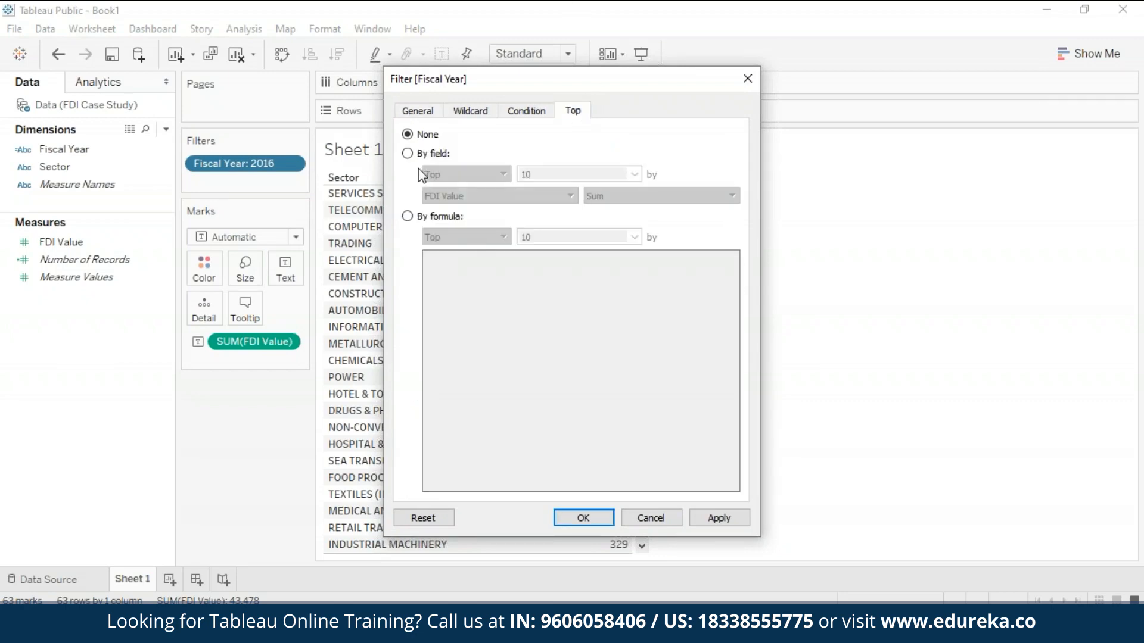
pyautogui.click(408, 153)
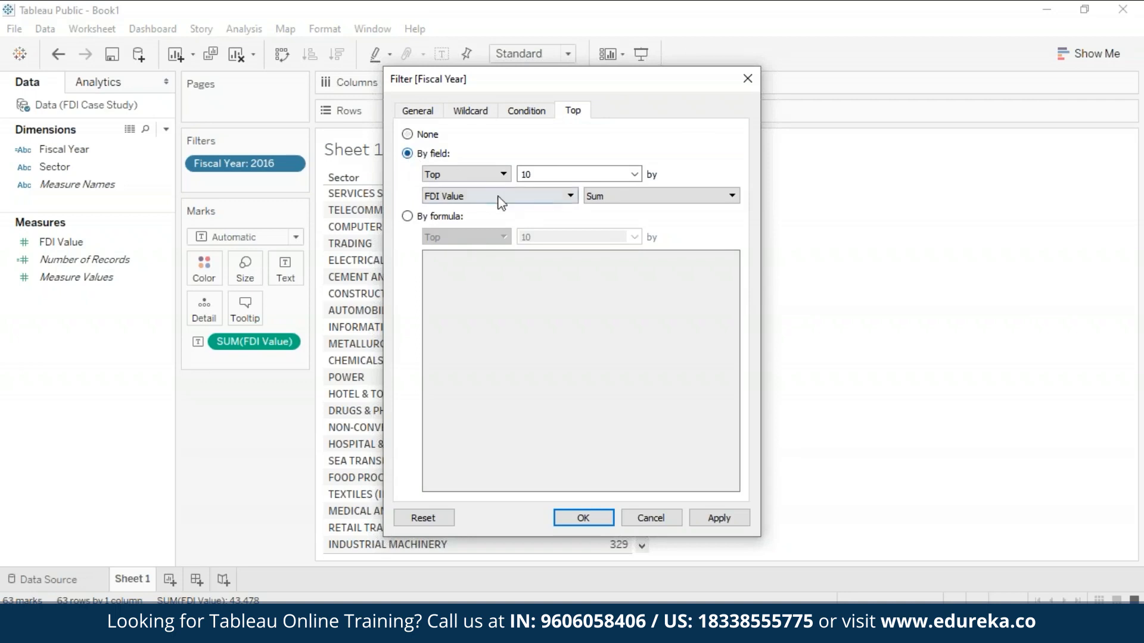
pyautogui.click(596, 174)
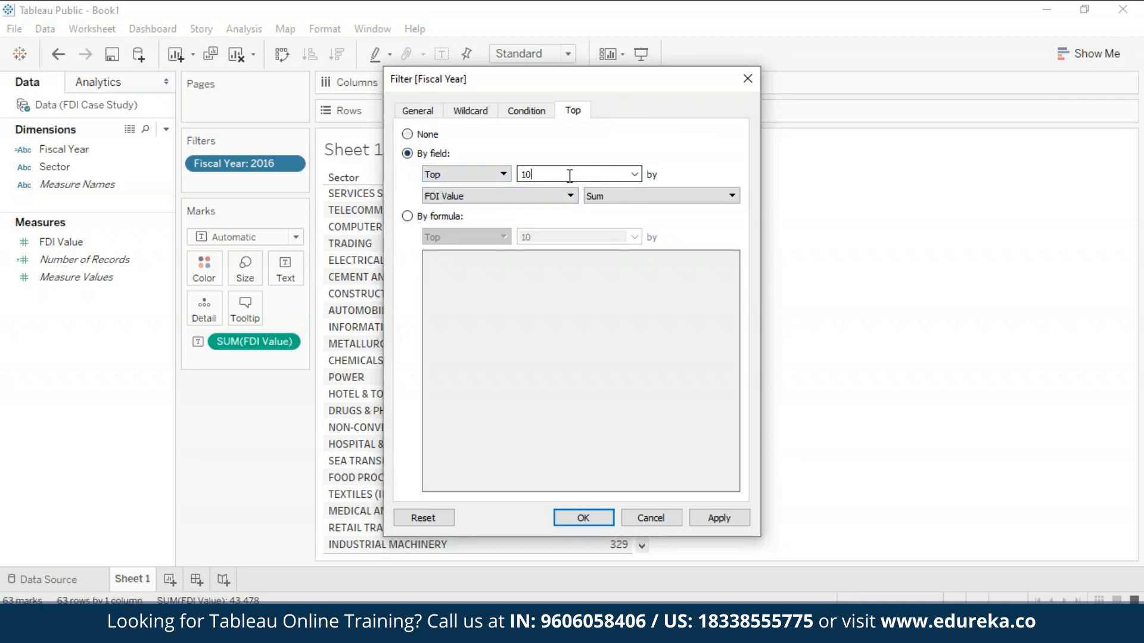
pyautogui.press('BackSpace')
pyautogui.press('BackSpace')
pyautogui.write('5')
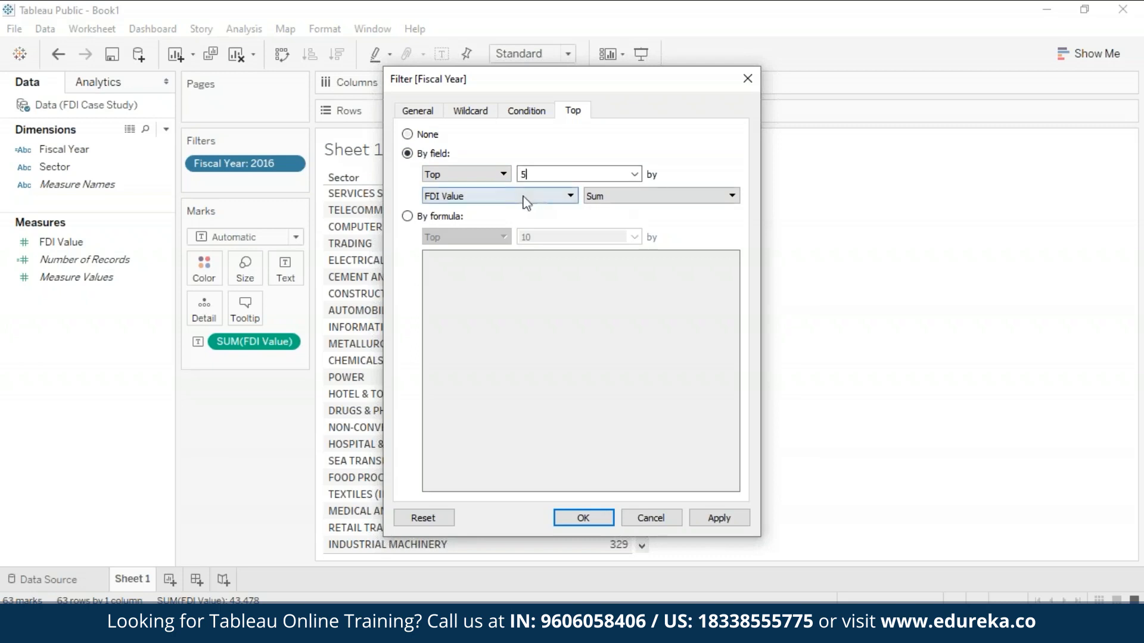
pyautogui.click(719, 196)
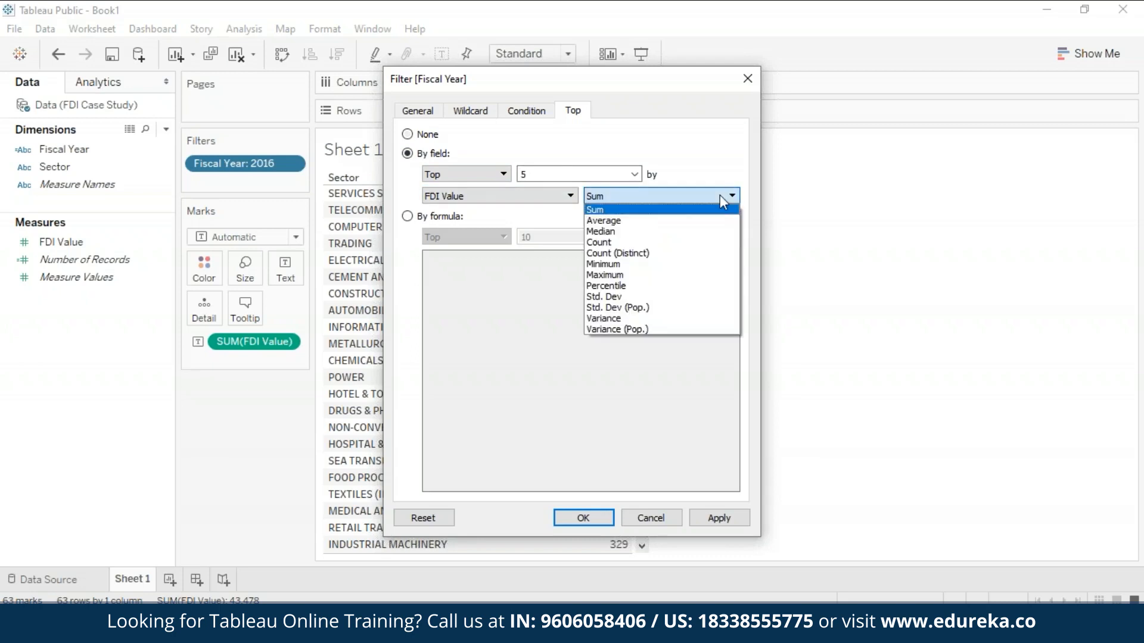
pyautogui.click(717, 276)
pyautogui.moveTo(655, 85); pyautogui.dragTo(872, 93)
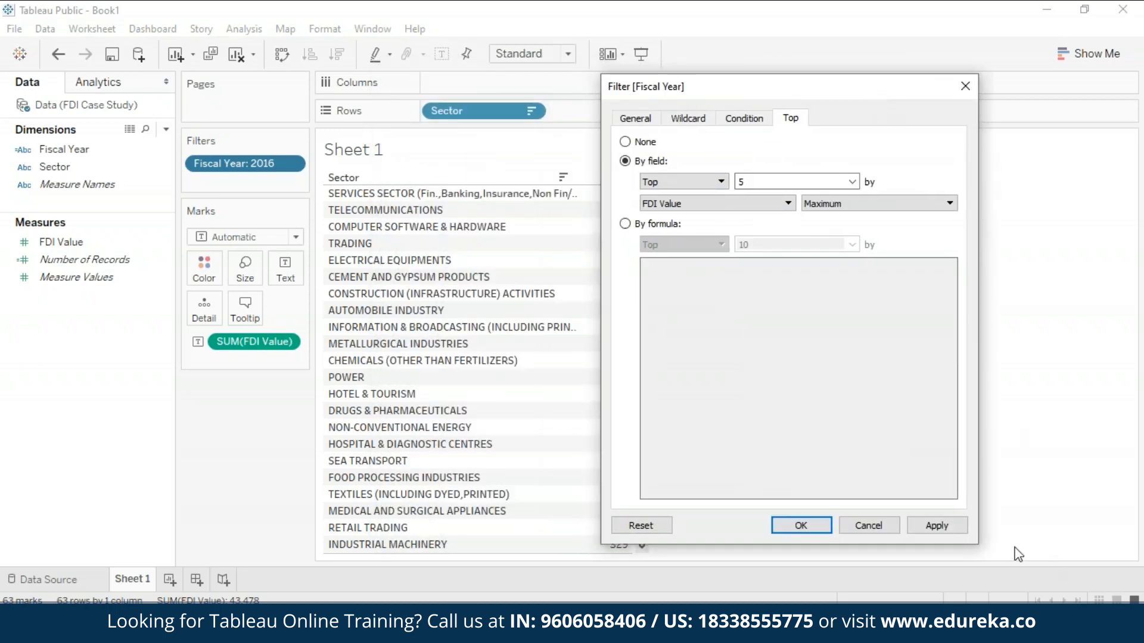
pyautogui.click(953, 531)
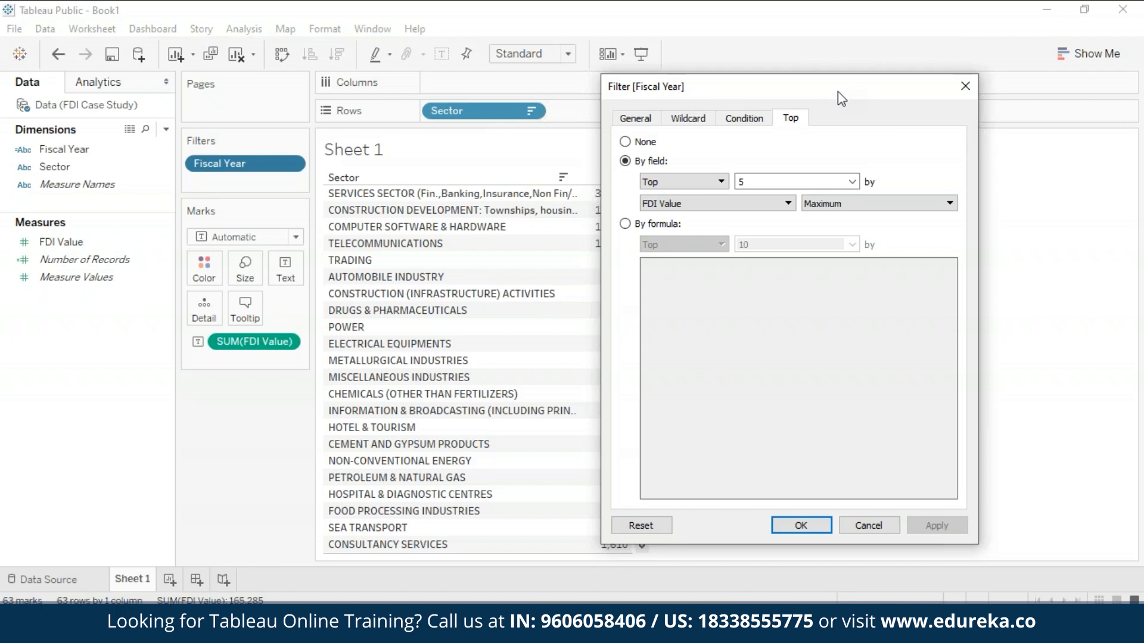
pyautogui.moveTo(838, 92); pyautogui.dragTo(904, 31)
pyautogui.click(856, 470)
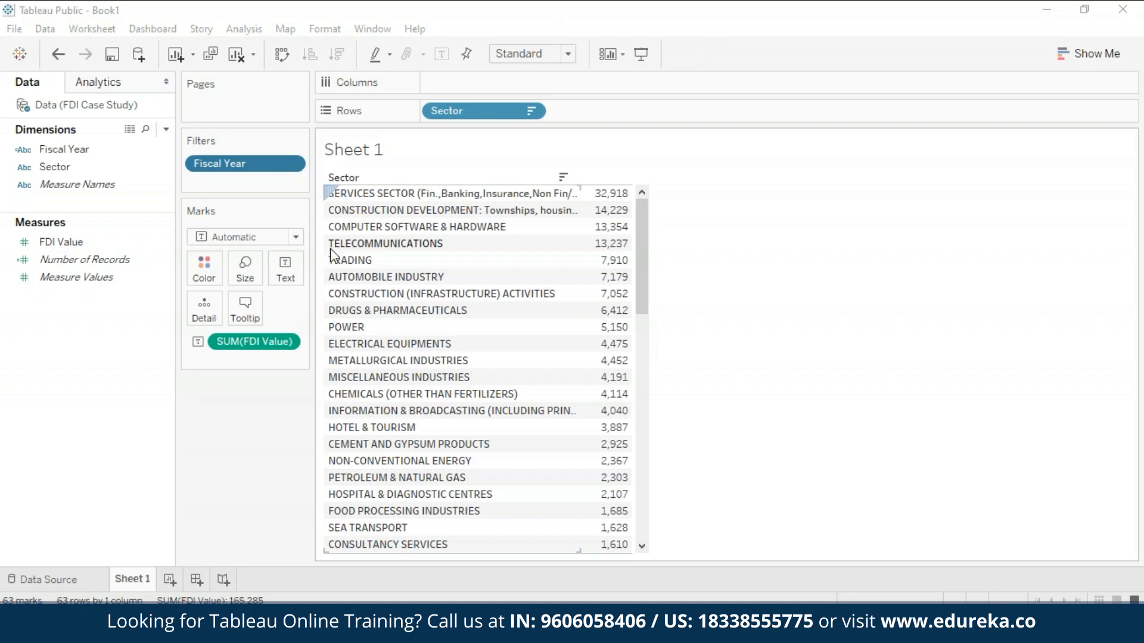
# Add a Sector filter that keeps only the top 5 sectors by maximum FDI Value
pyautogui.click(116, 169)
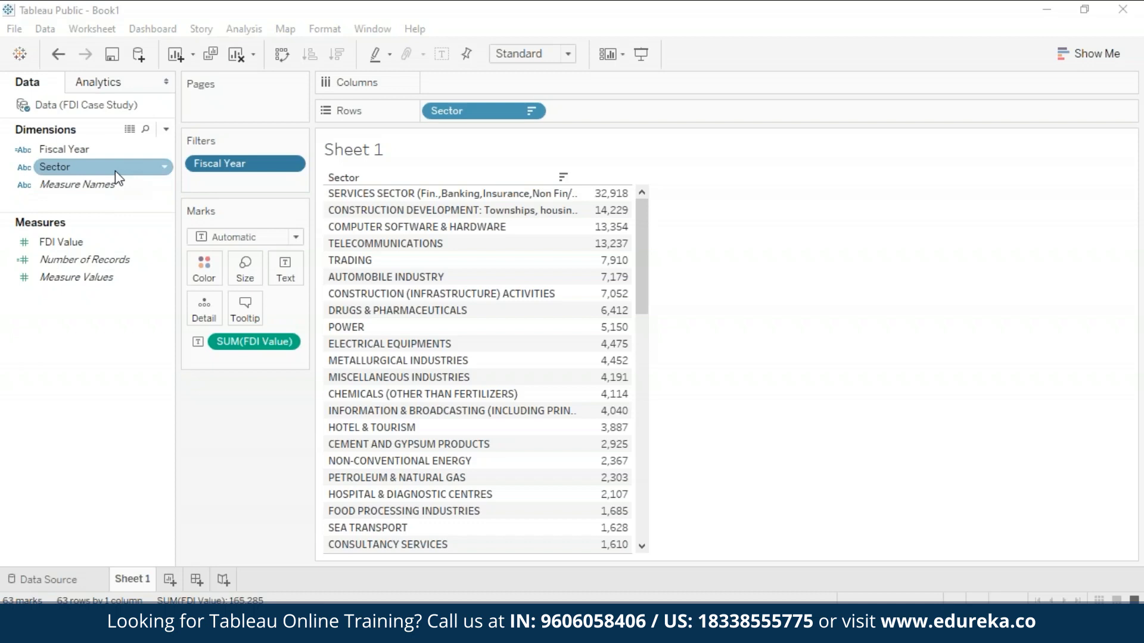
pyautogui.moveTo(115, 172); pyautogui.dragTo(264, 187)
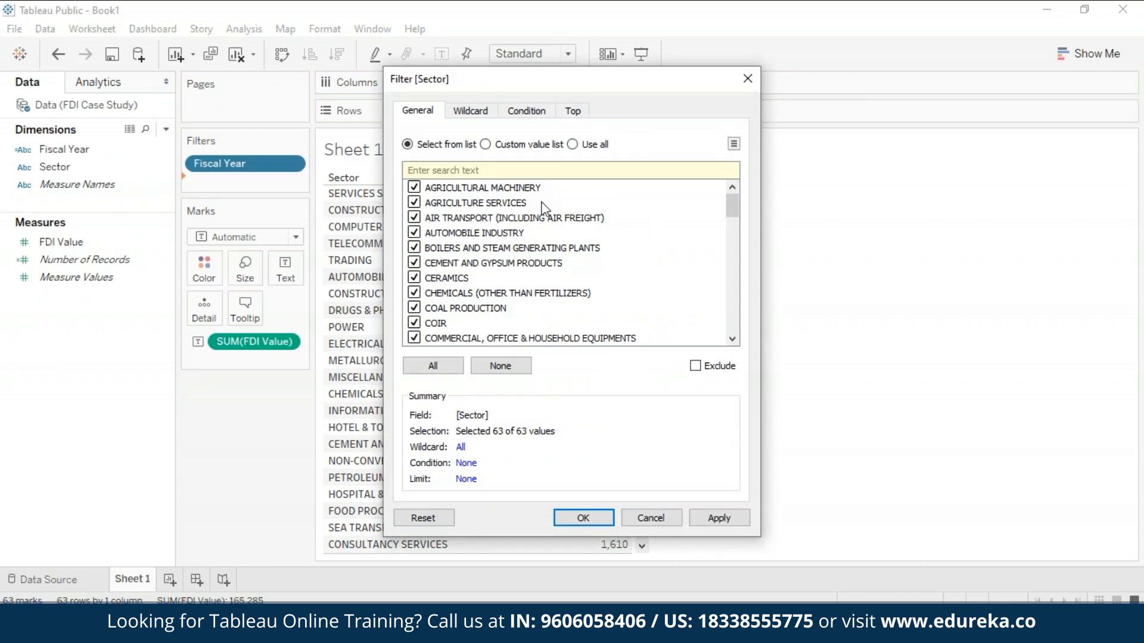
pyautogui.click(573, 111)
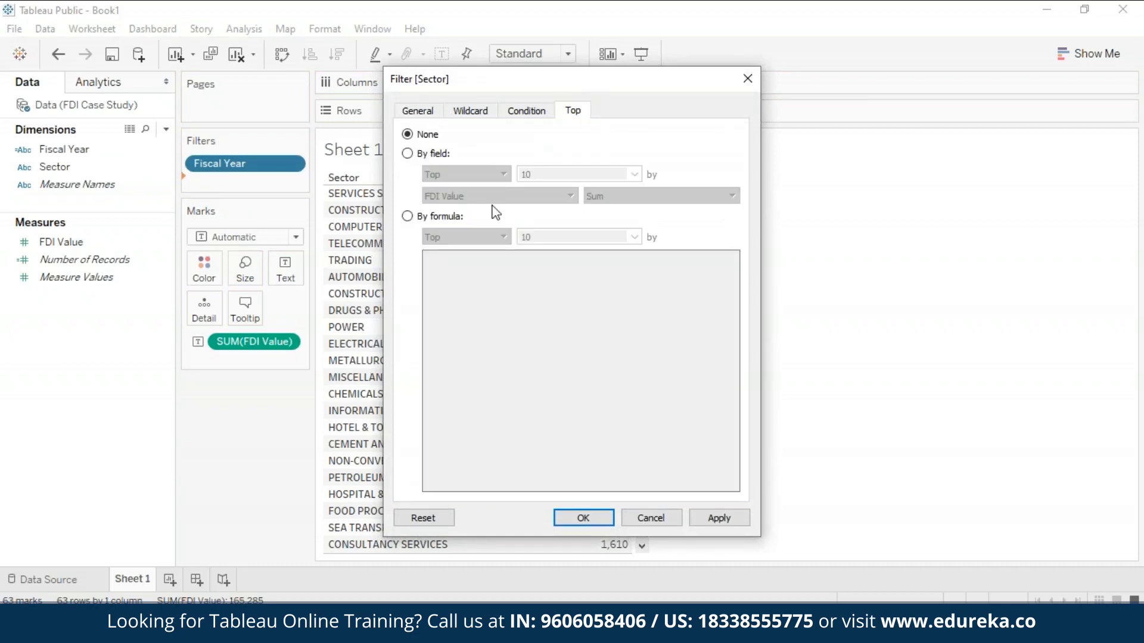
pyautogui.click(407, 154)
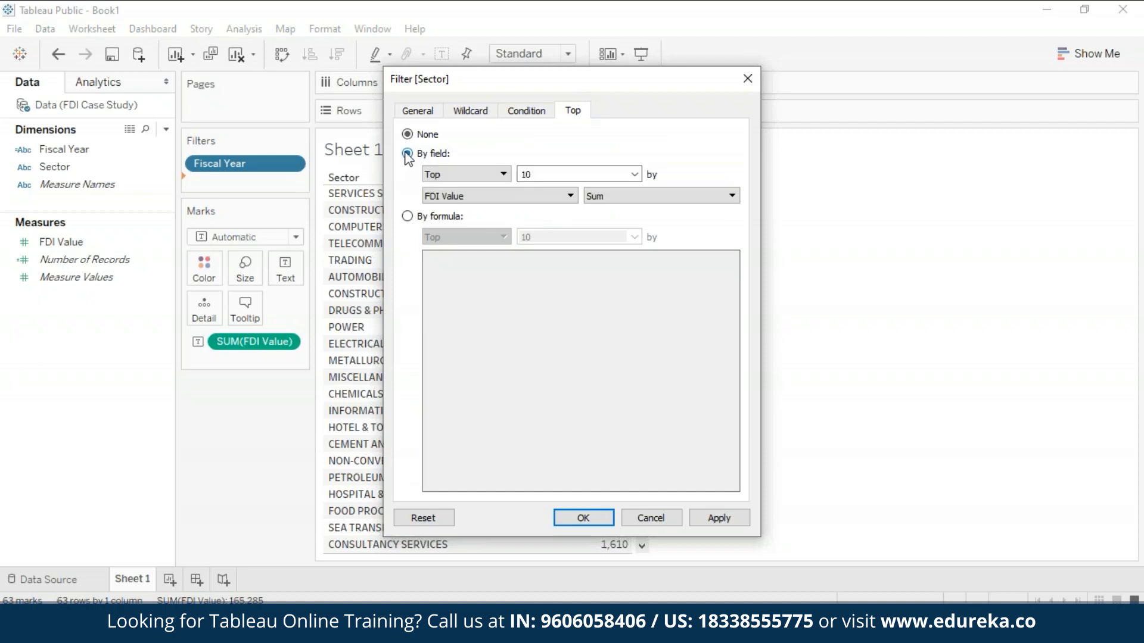
pyautogui.press('BackSpace')
pyautogui.press('BackSpace')
pyautogui.write('5')
pyautogui.click(634, 193)
pyautogui.click(625, 276)
pyautogui.moveTo(697, 71); pyautogui.dragTo(904, 34)
pyautogui.click(926, 483)
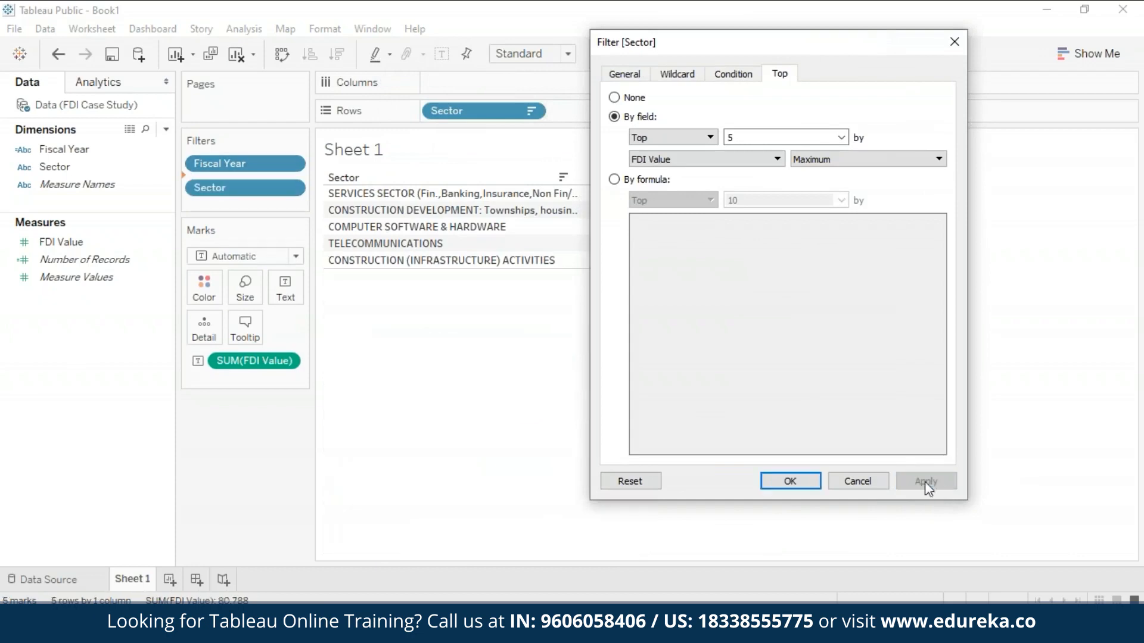
pyautogui.click(789, 481)
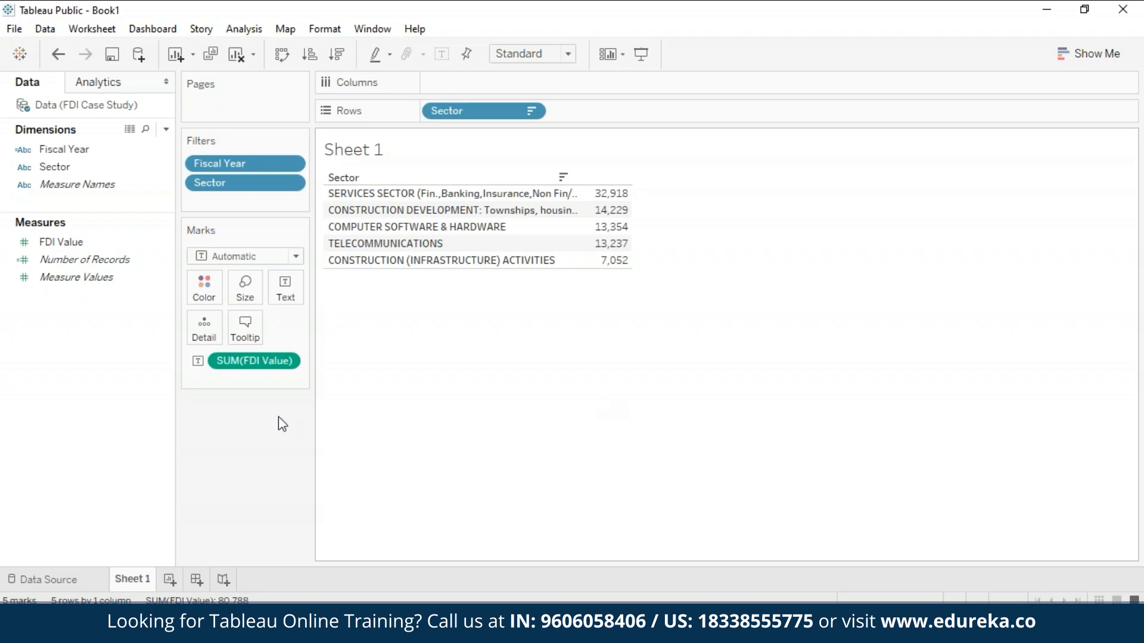
# Rename the Sheet 1 worksheet to MAX FDI
pyautogui.rightClick(130, 587)
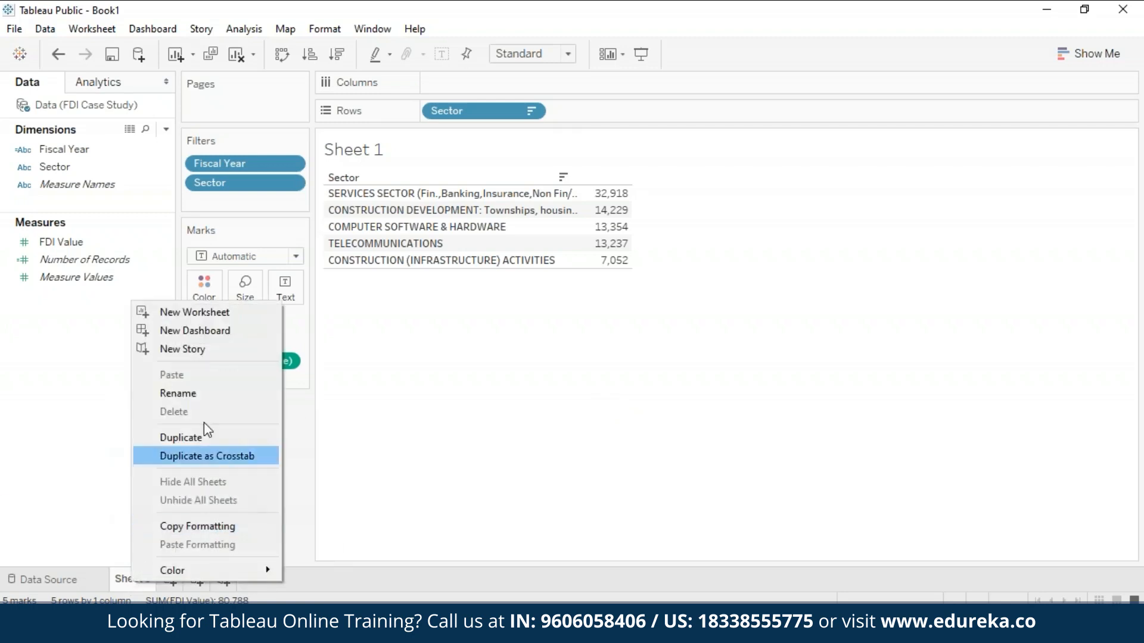
pyautogui.click(202, 396)
pyautogui.press('BackSpace')
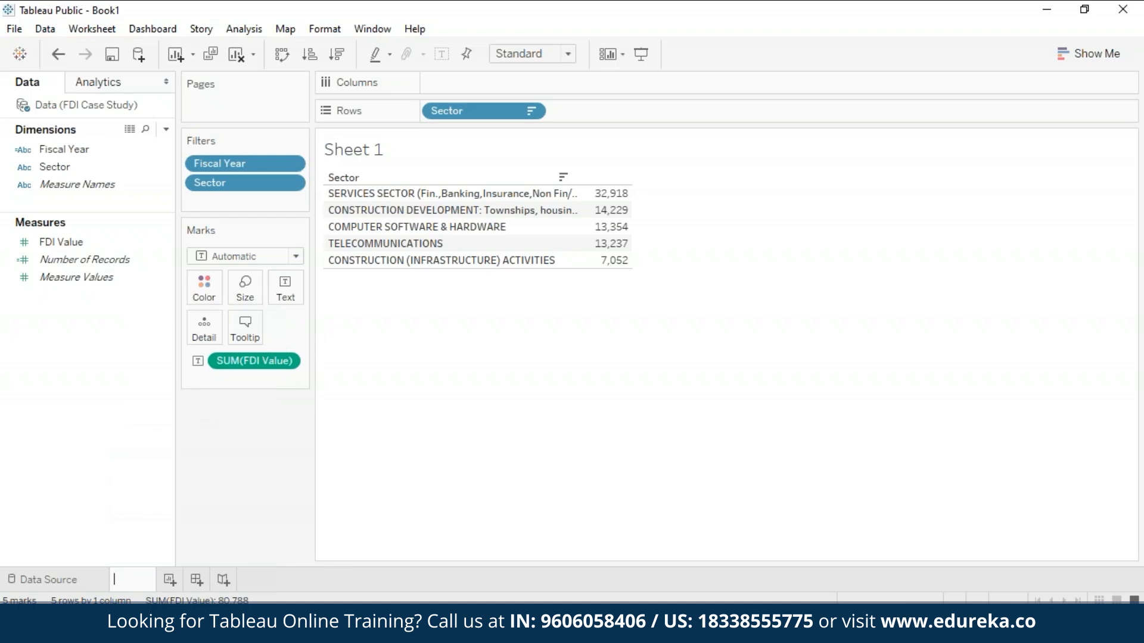
pyautogui.write('MAX FDI')
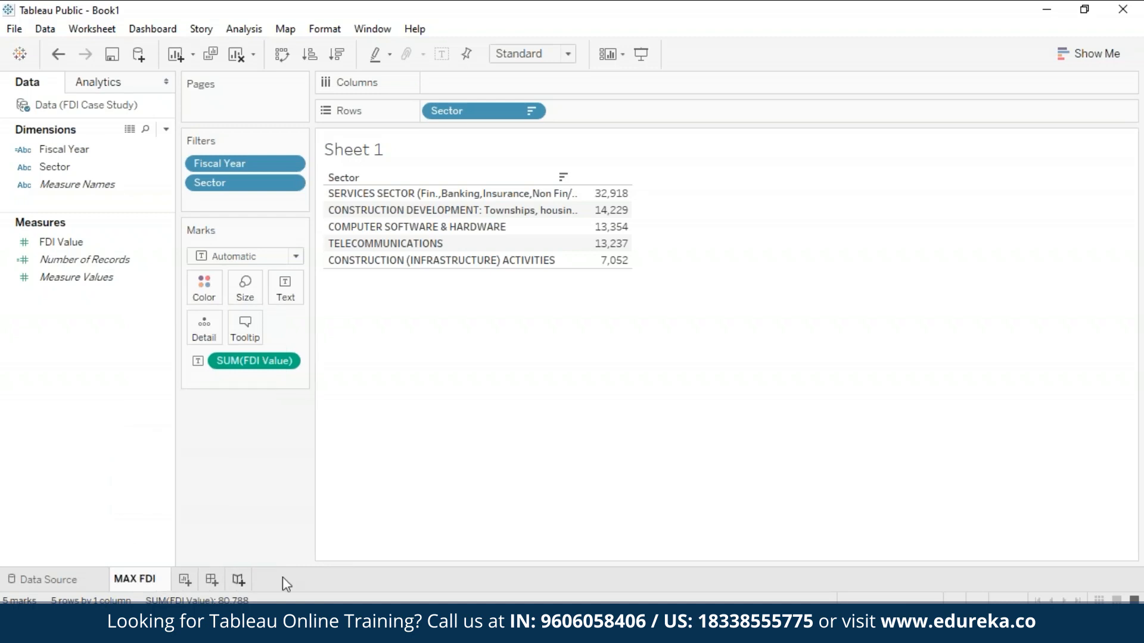
pyautogui.press('Return')
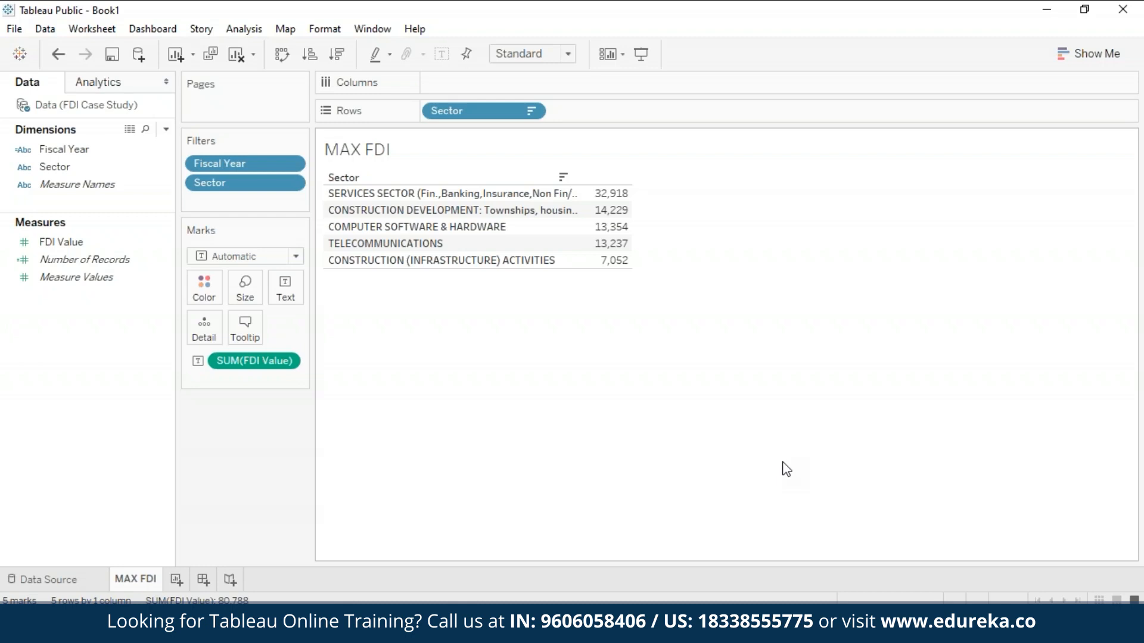
# Add a new blank worksheet and duplicate the MAX FDI sheet
pyautogui.click(177, 579)
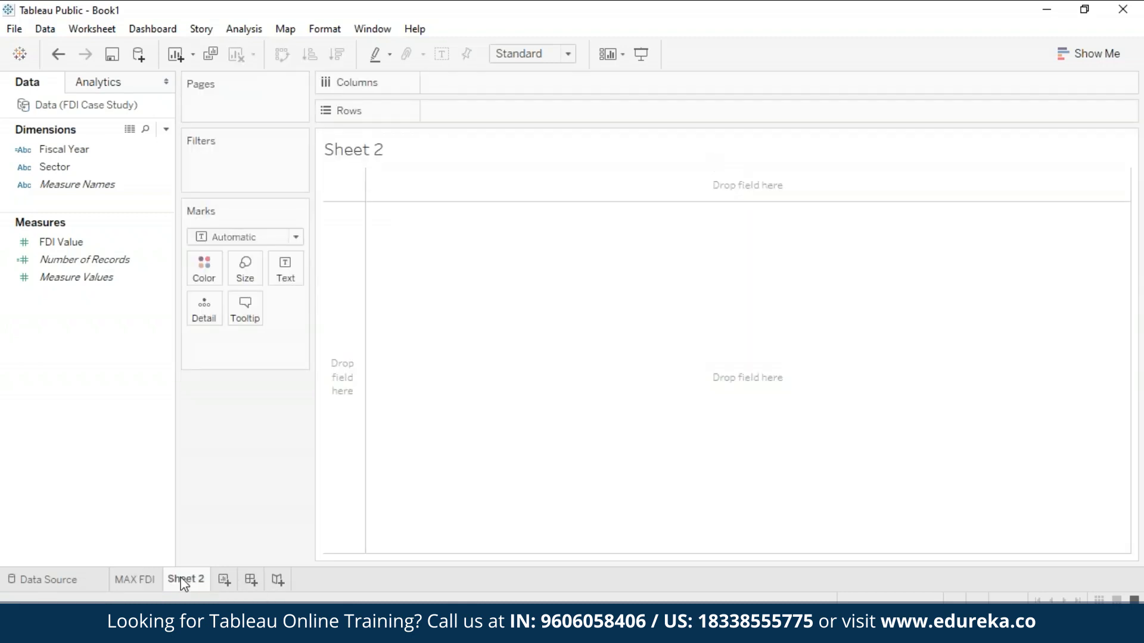
pyautogui.click(133, 579)
pyautogui.rightClick(133, 579)
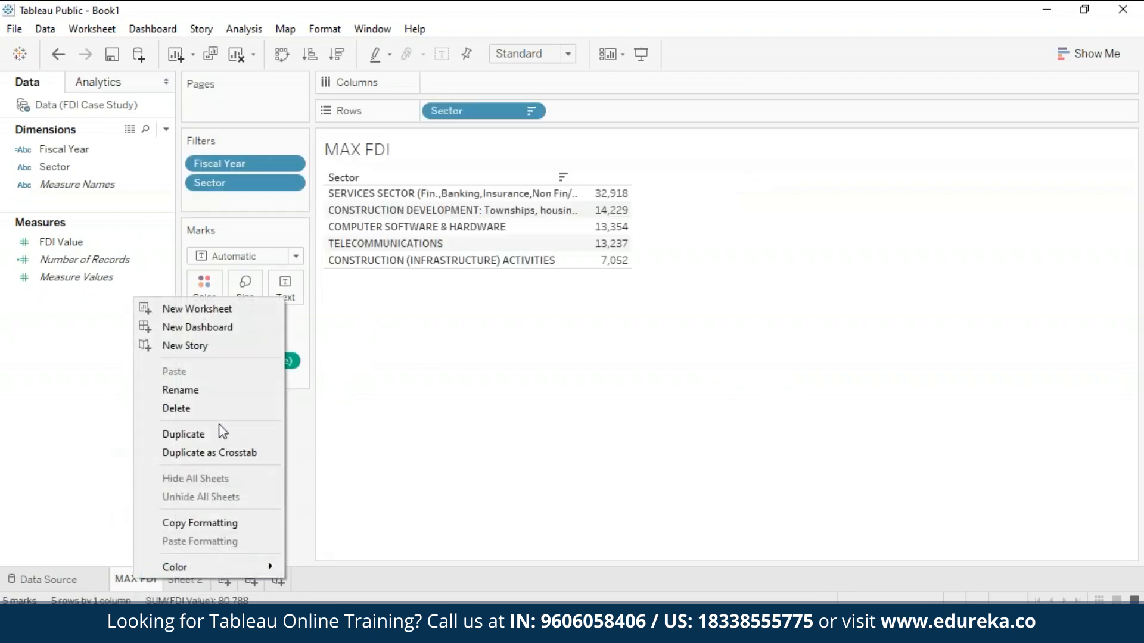
pyautogui.click(209, 451)
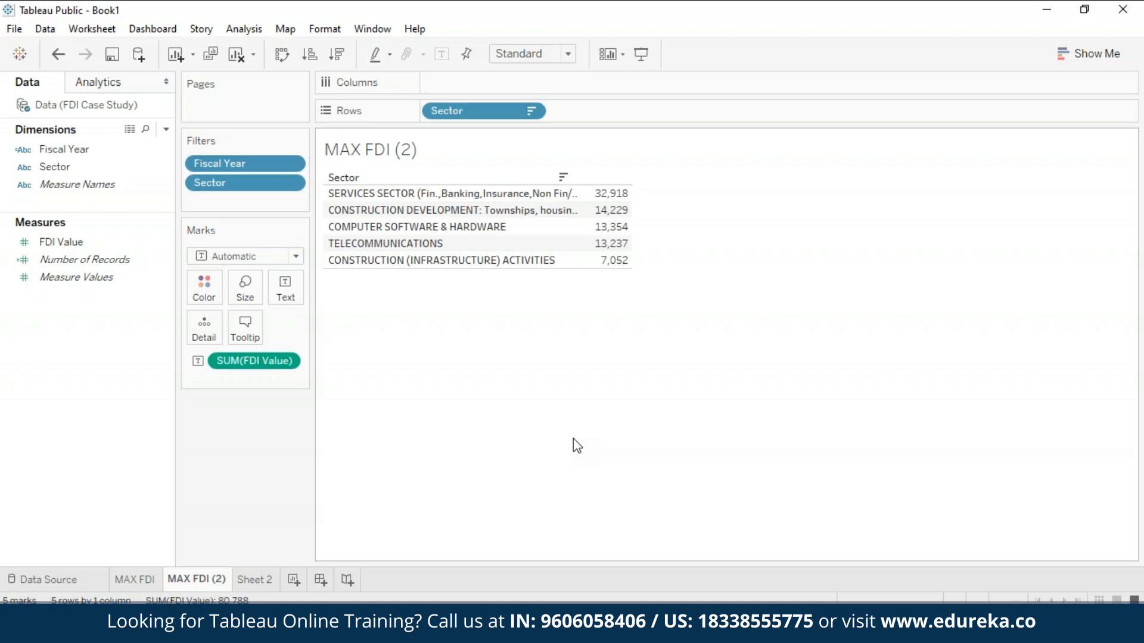
# Rename the duplicated worksheet to MIN FDI
pyautogui.rightClick(207, 579)
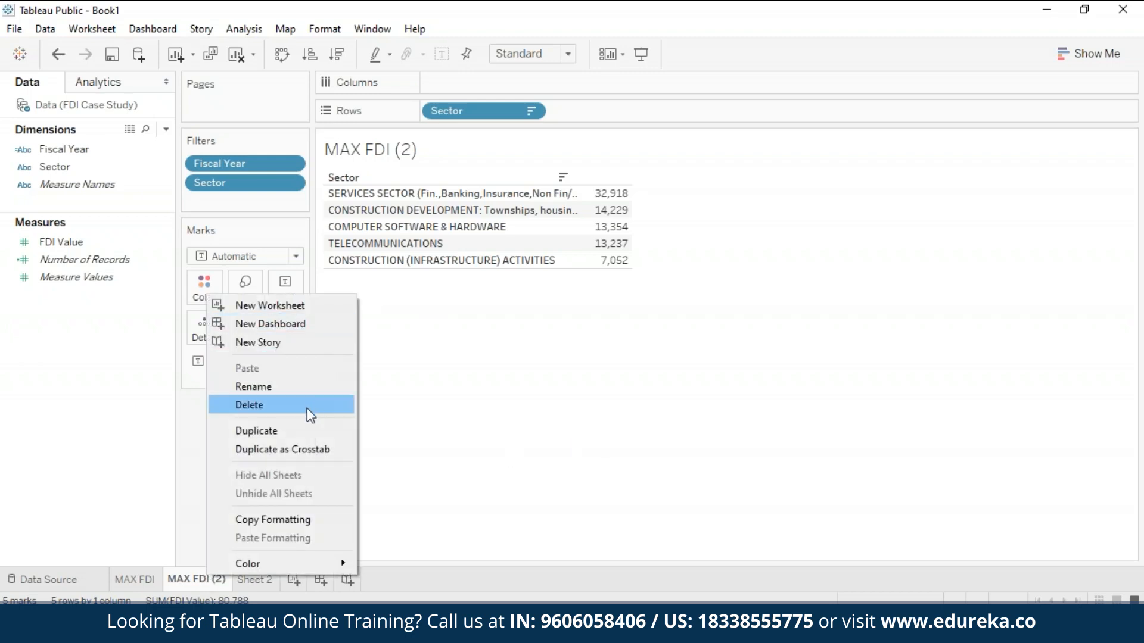
pyautogui.click(309, 389)
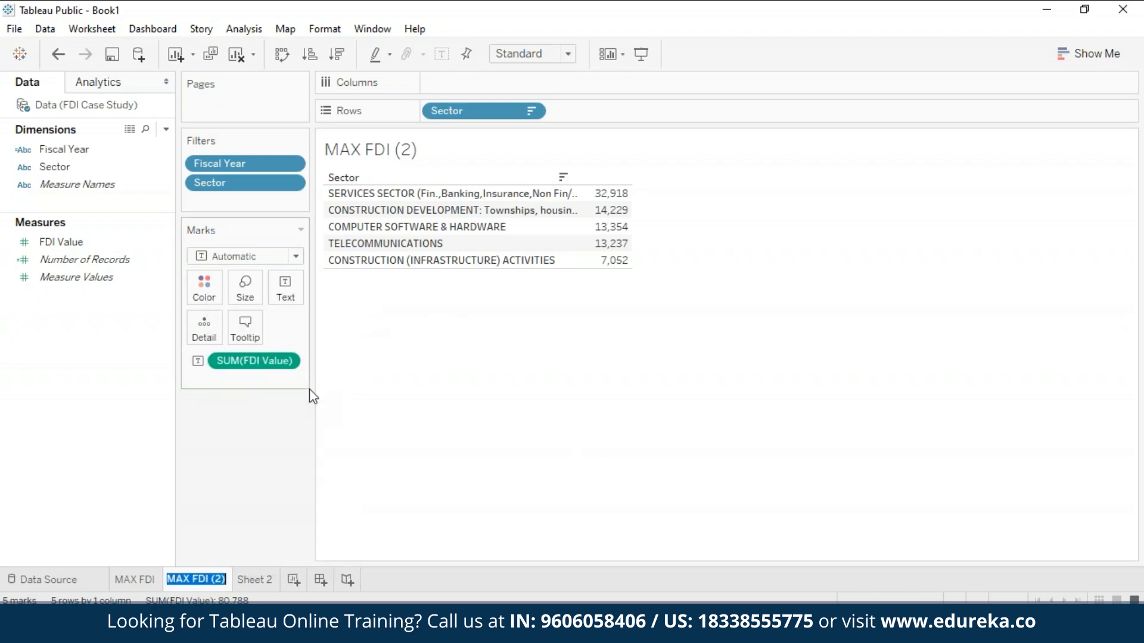
pyautogui.click(185, 575)
pyautogui.press('Right')
pyautogui.press('BackSpace')
pyautogui.press('BackSpace')
pyautogui.write('IN')
pyautogui.press('Right')
pyautogui.press('Right')
pyautogui.press('Right')
pyautogui.press('Right')
pyautogui.press('Right')
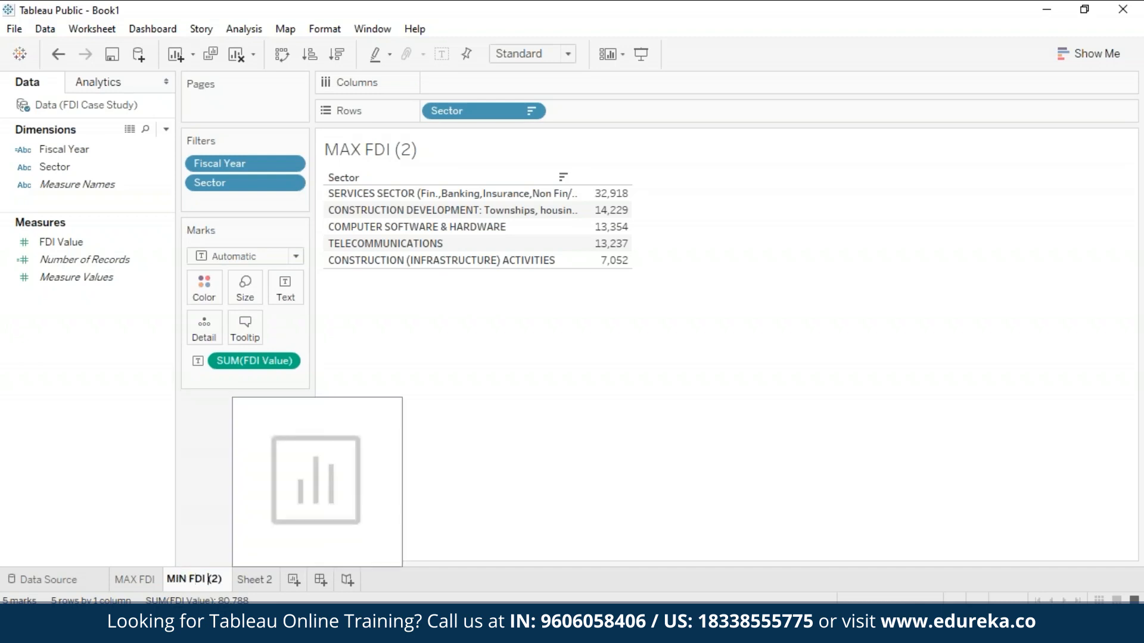
pyautogui.press('Delete')
pyautogui.press('Delete')
pyautogui.press('Delete')
pyautogui.press('BackSpace')
pyautogui.press('Return')
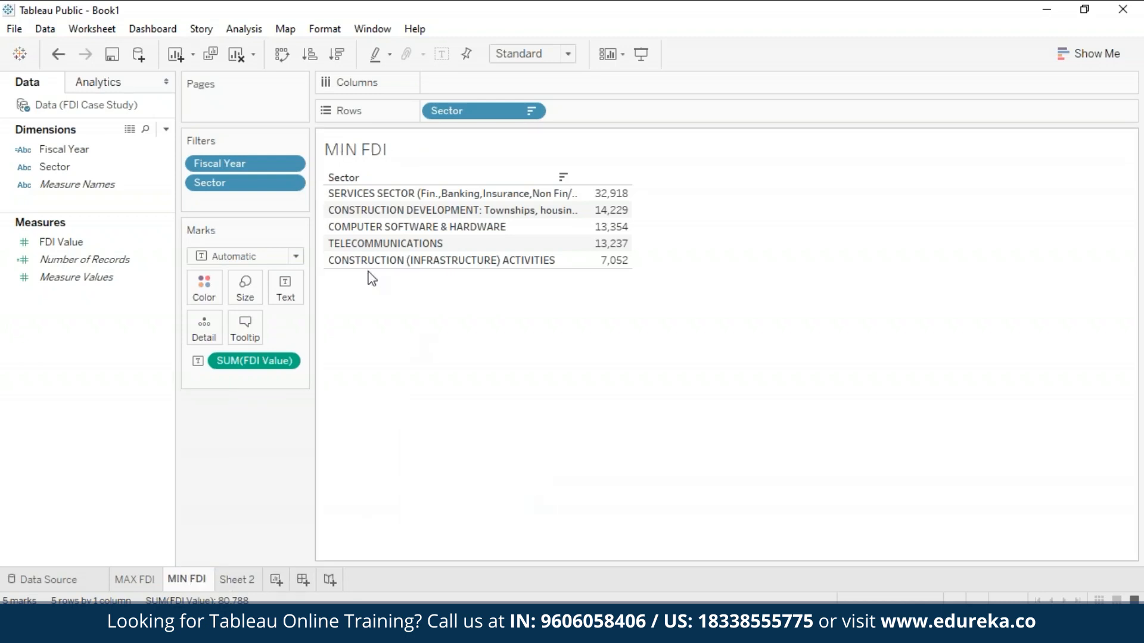
# Change the MIN FDI sheet's Sector filter to keep the bottom 5 sectors by maximum FDI Value
pyautogui.click(291, 185)
pyautogui.click(281, 205)
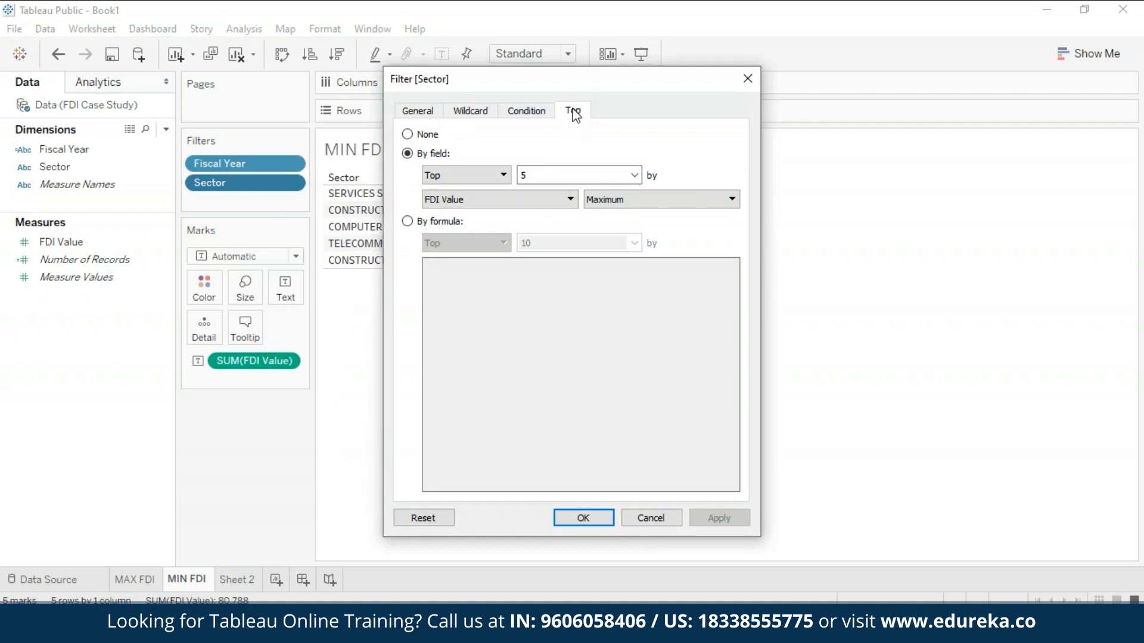
pyautogui.click(504, 175)
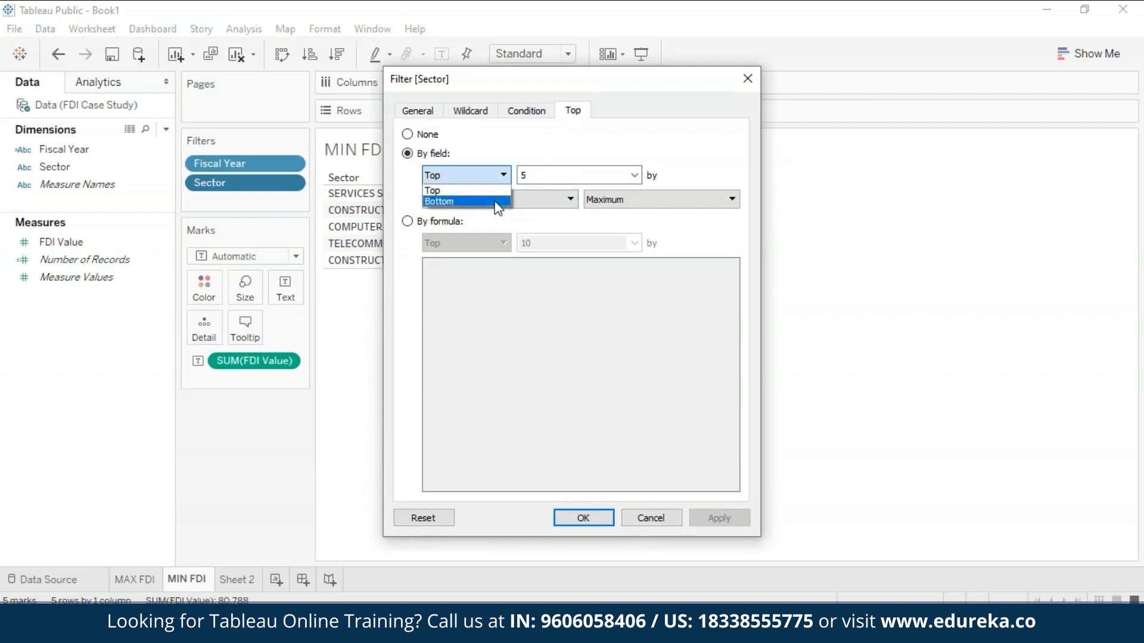
pyautogui.click(500, 199)
pyautogui.moveTo(666, 88); pyautogui.dragTo(951, 57)
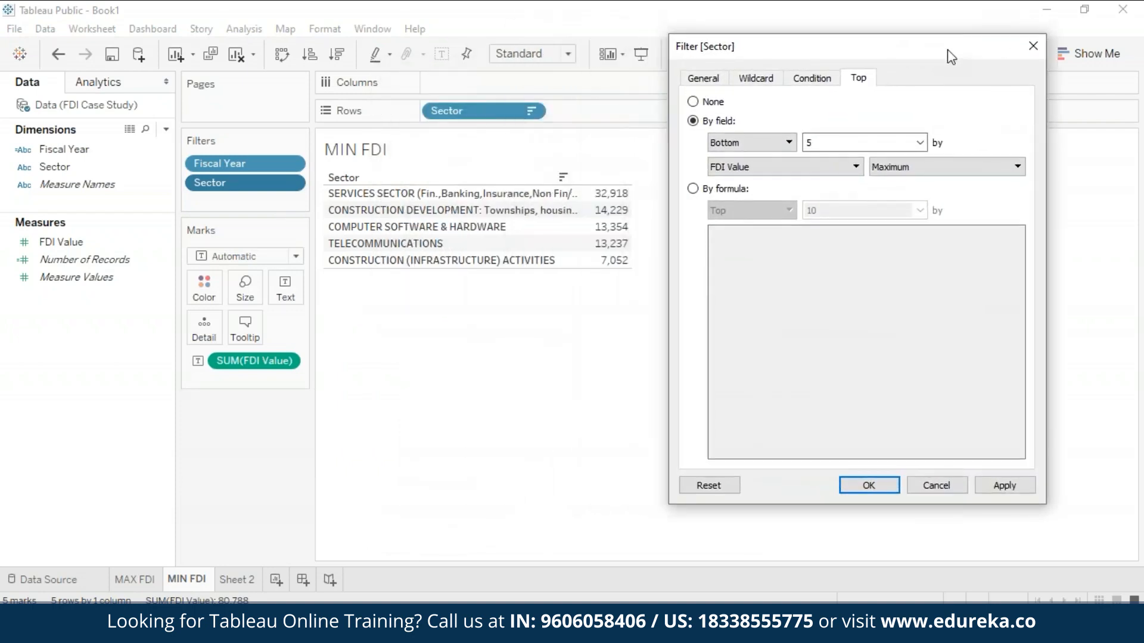
pyautogui.click(858, 486)
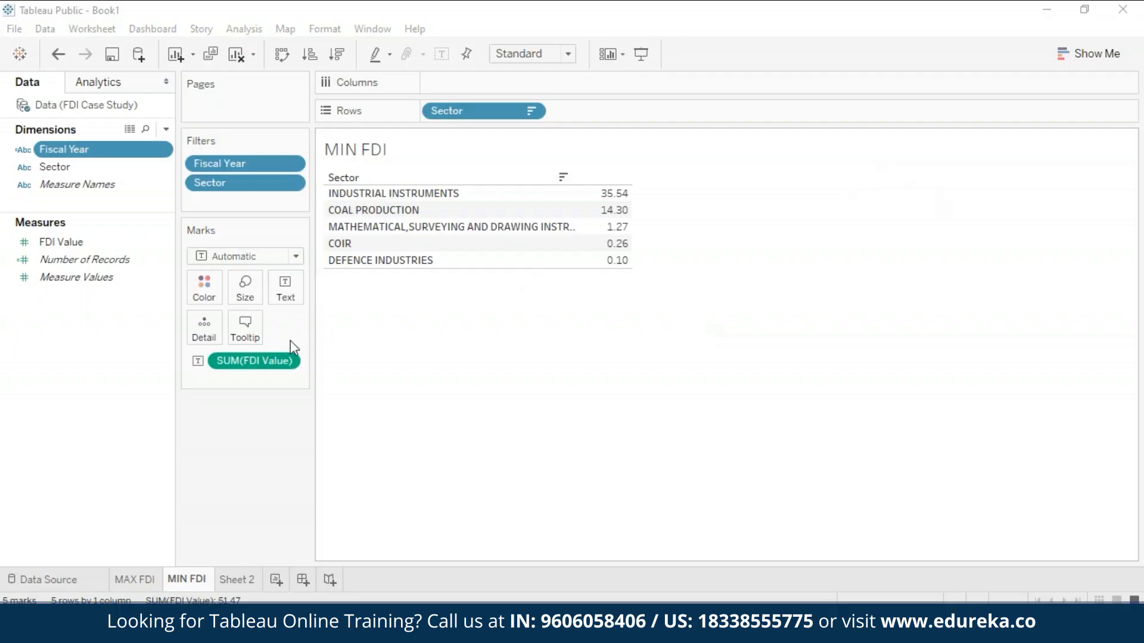
# Rename the blank Sheet 2 worksheet to Overall Trends
pyautogui.click(243, 579)
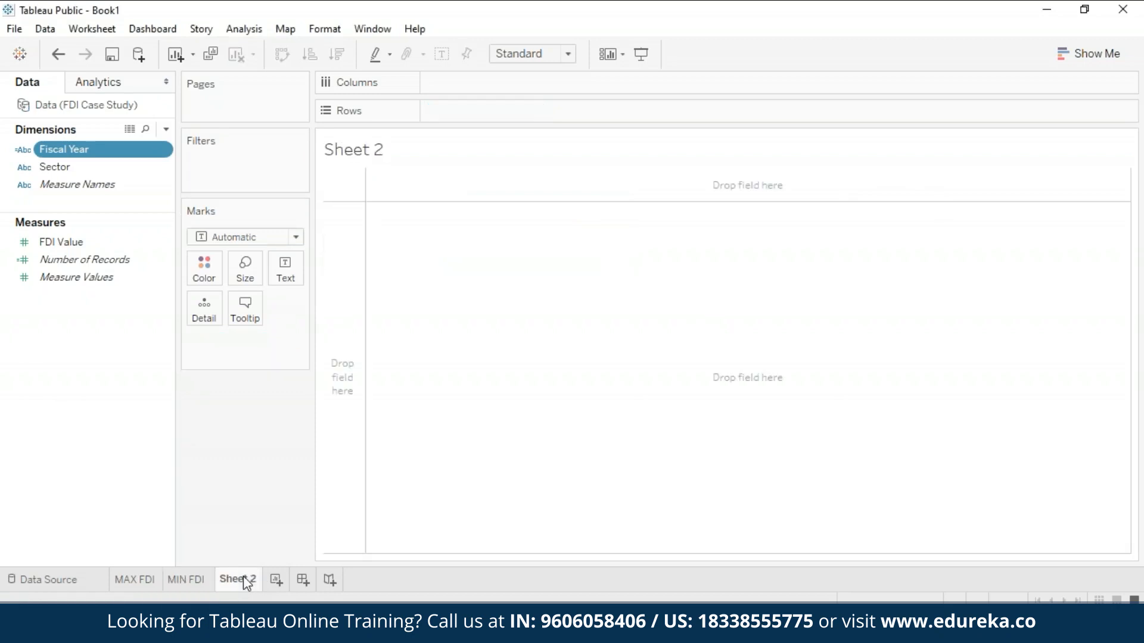
pyautogui.rightClick(246, 583)
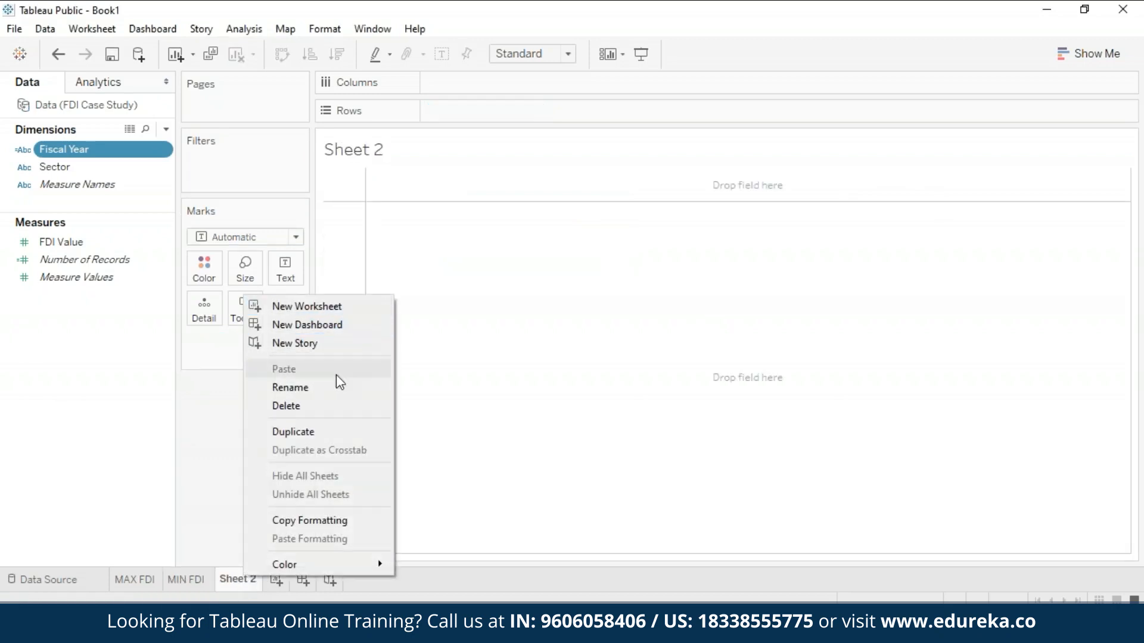
pyautogui.click(339, 409)
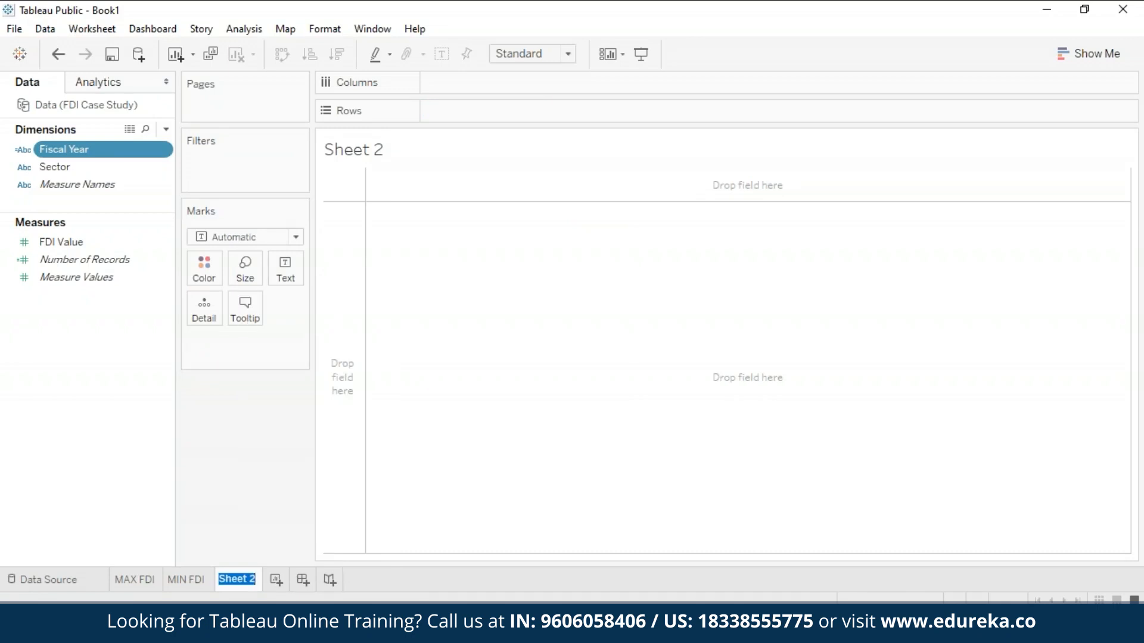
pyautogui.write('Overall Trends')
pyautogui.press('Return')
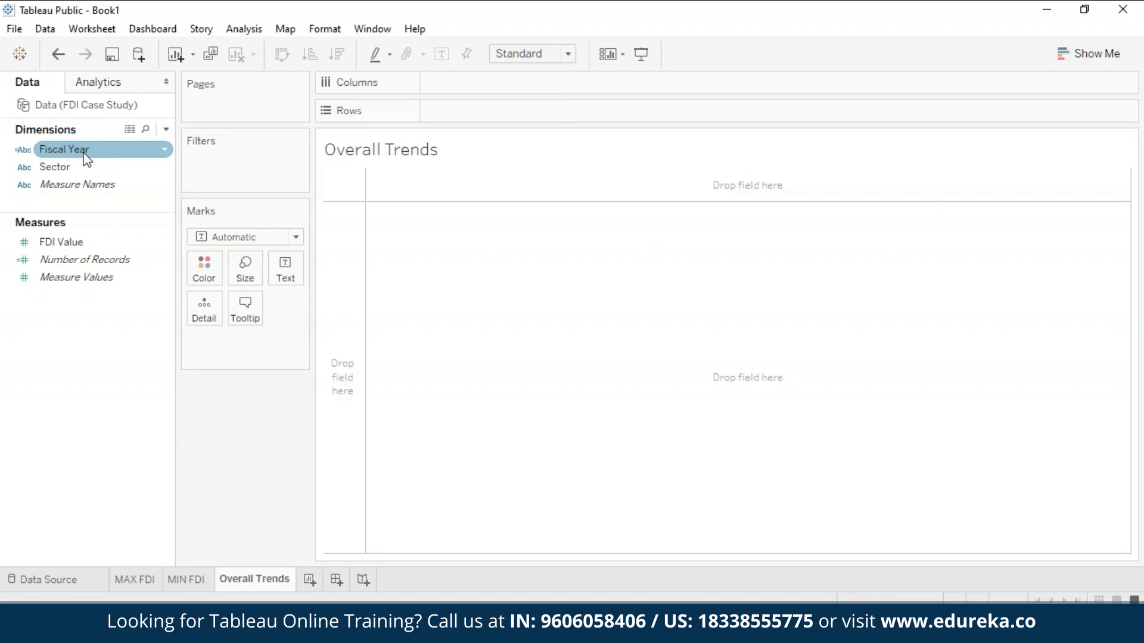
# Chart the sum of FDI Value in rows against Fiscal Year in columns, and display the suggested chart types
pyautogui.moveTo(86, 154); pyautogui.dragTo(488, 85)
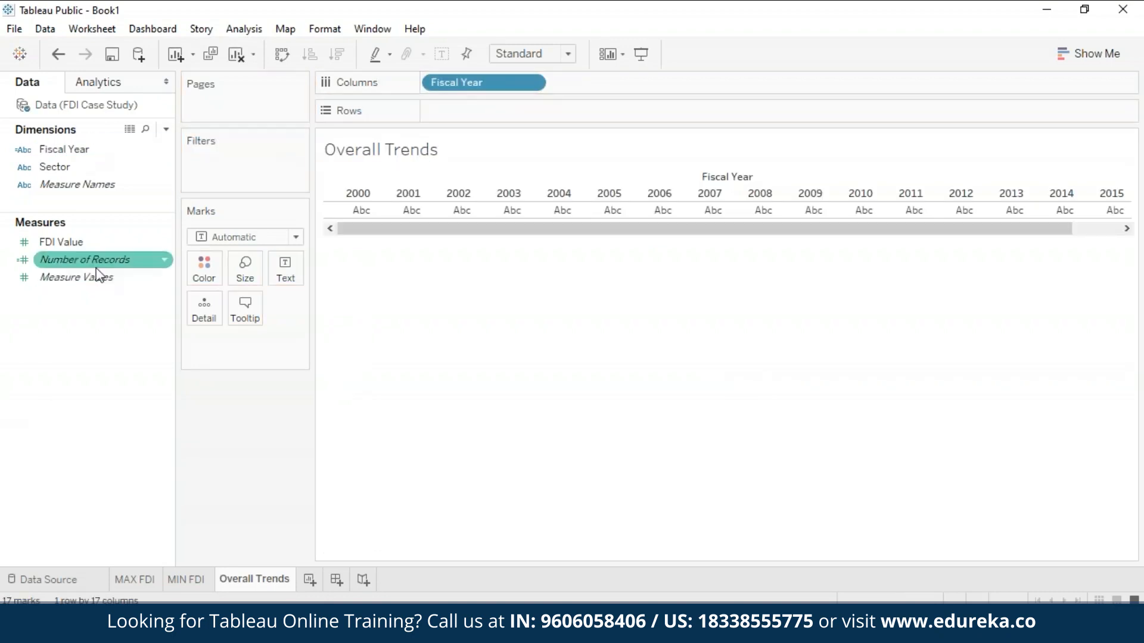
pyautogui.moveTo(99, 245); pyautogui.dragTo(494, 113)
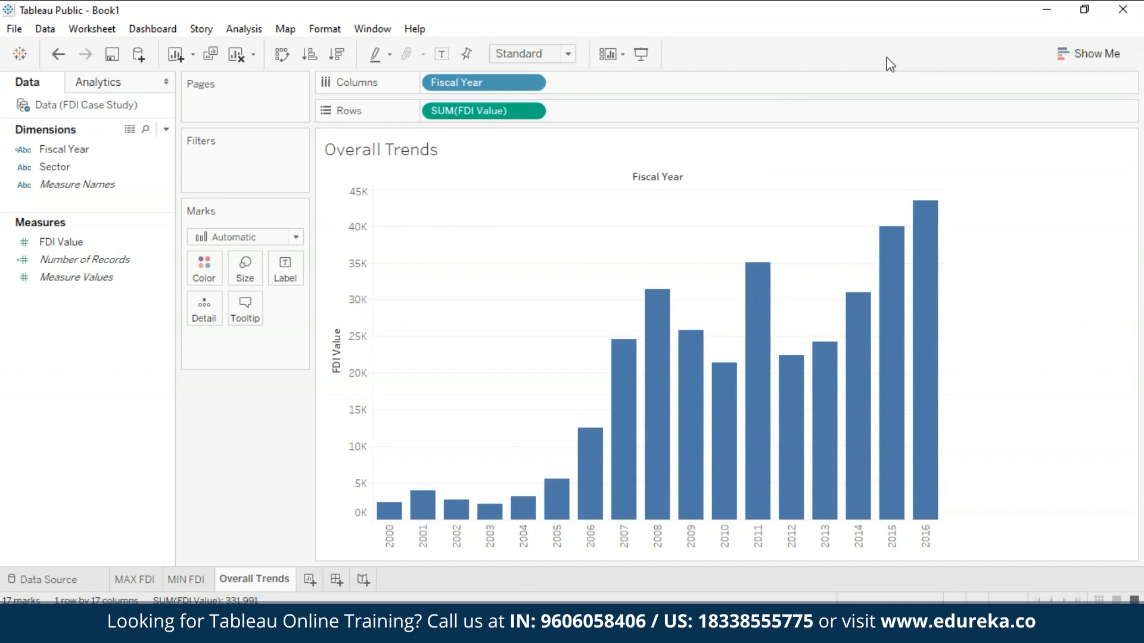
pyautogui.click(1055, 53)
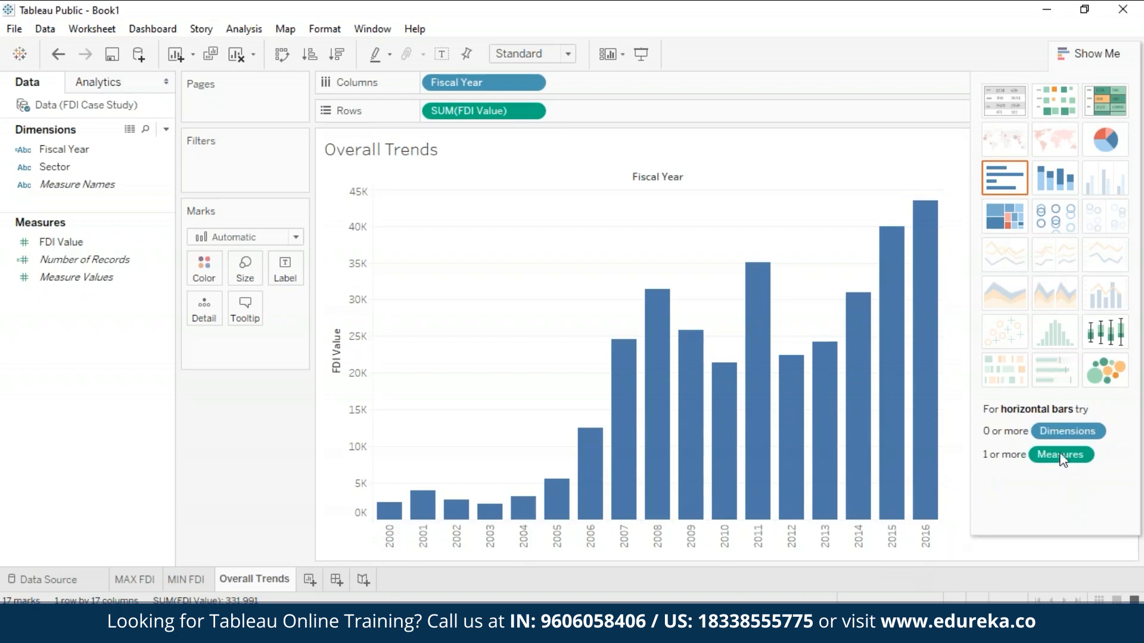
# Change the data type of the Fiscal Year dimension to Date
pyautogui.click(59, 150)
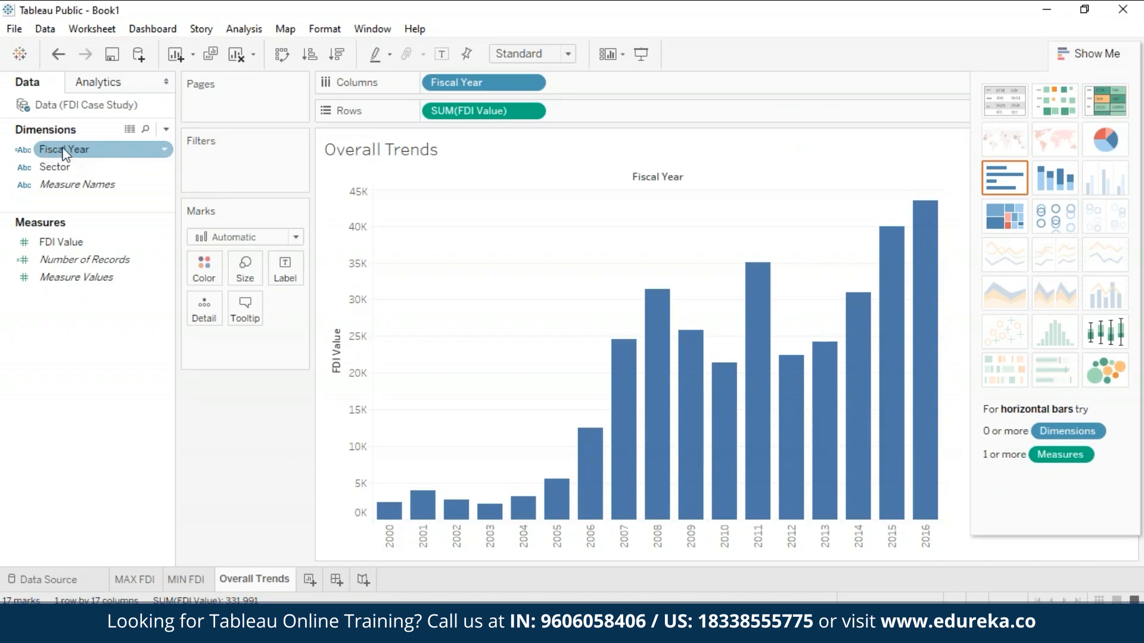
pyautogui.click(164, 152)
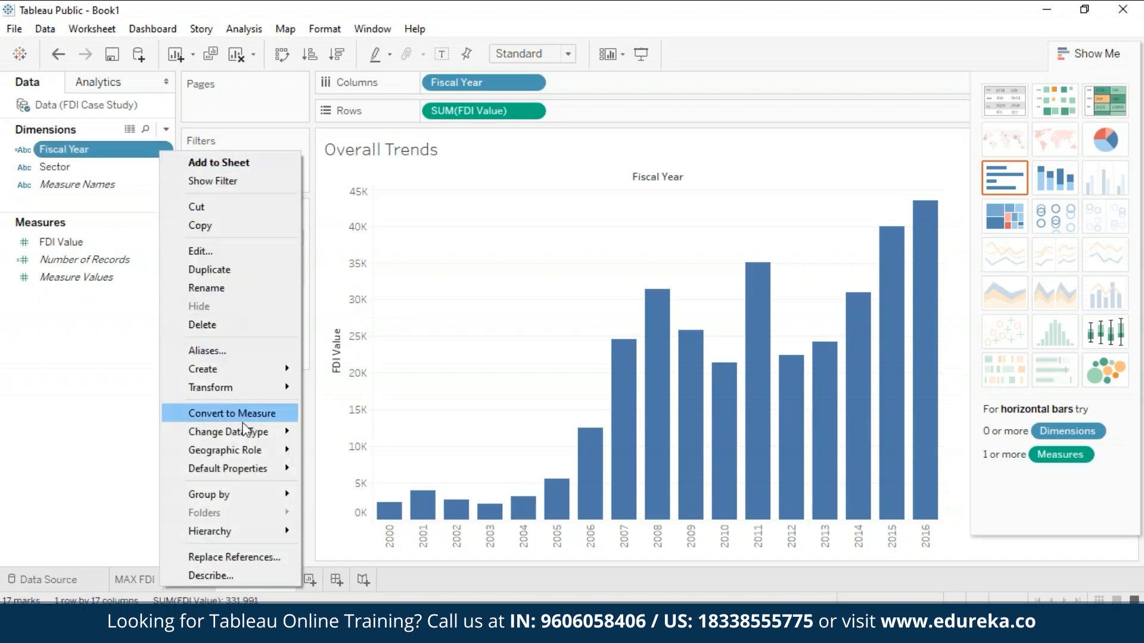
pyautogui.moveTo(251, 435)
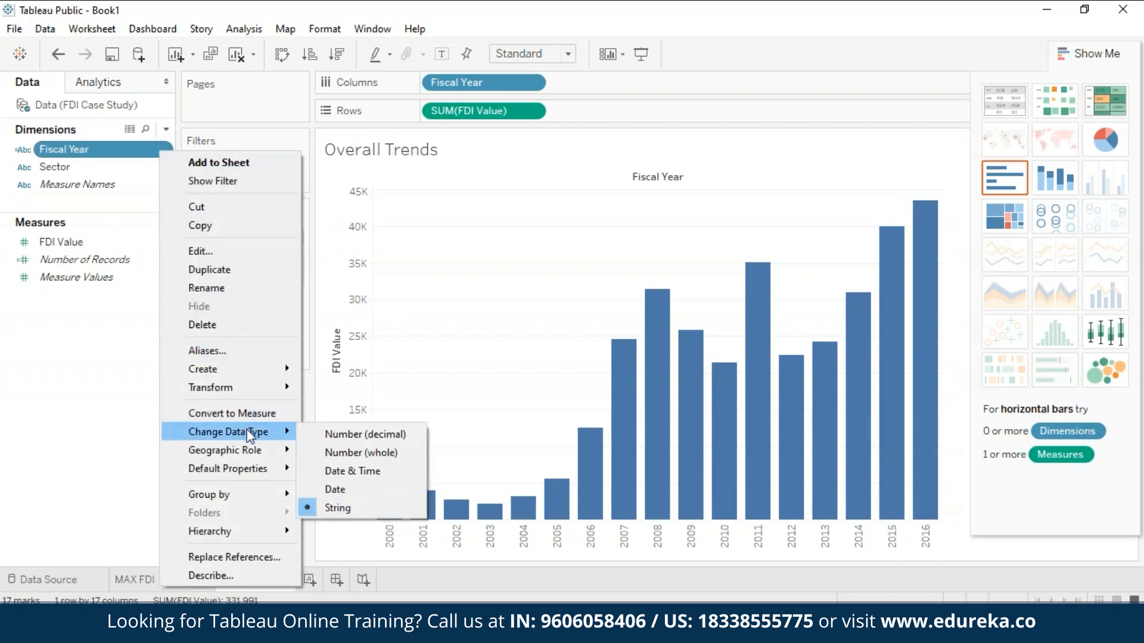
pyautogui.click(358, 490)
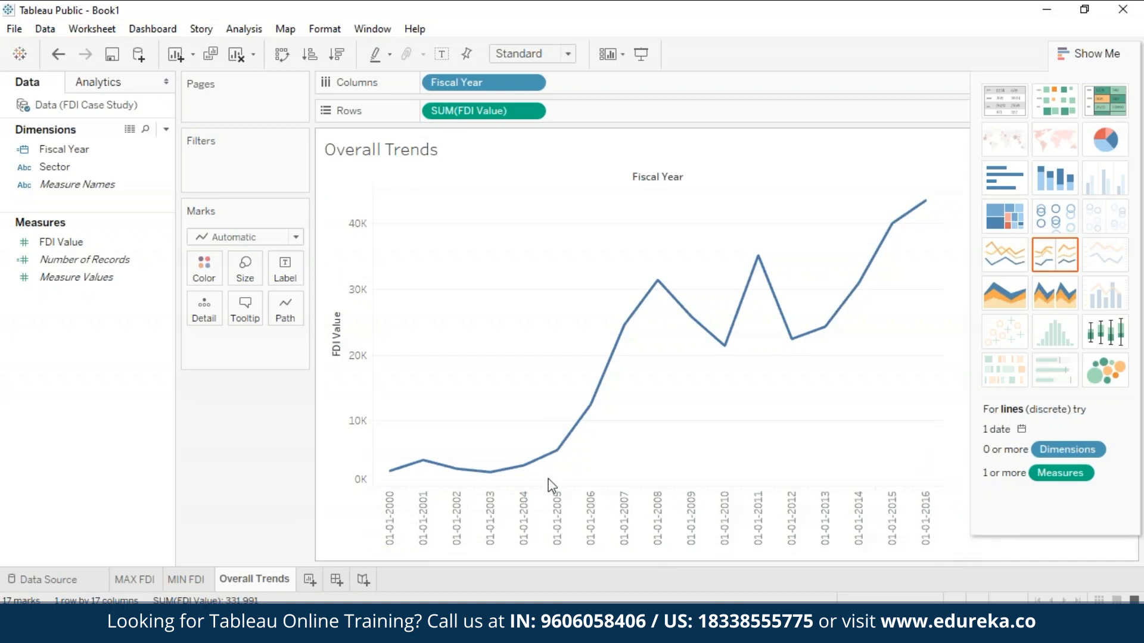
# Label the points of the line chart with FDI Value, ending on the Overall Trends sheet
pyautogui.moveTo(745, 310)
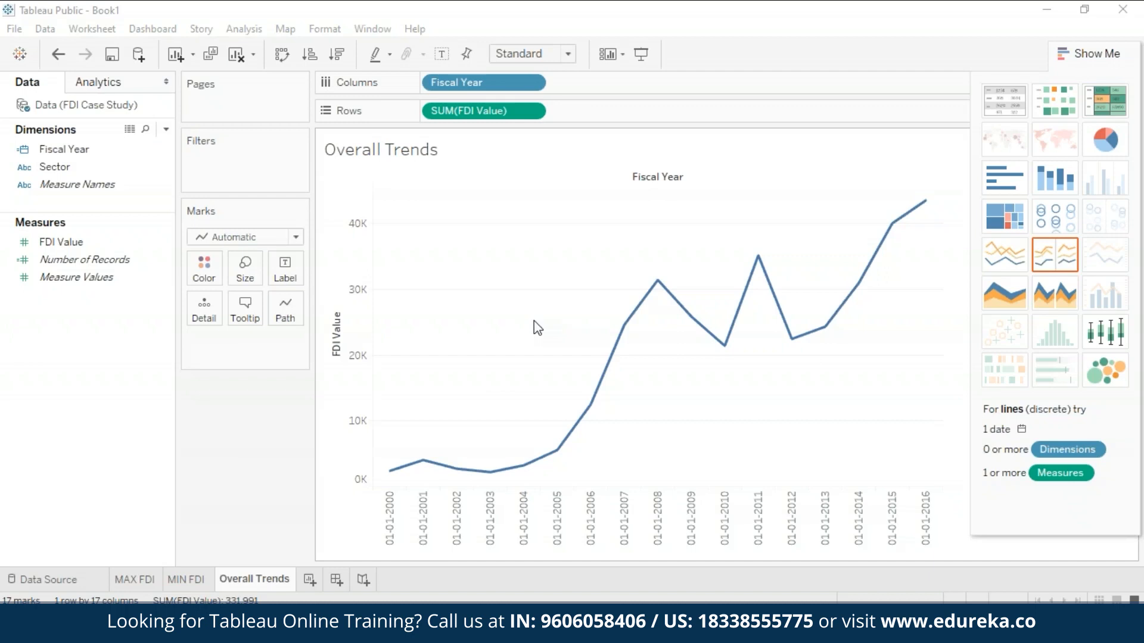
pyautogui.moveTo(658, 284)
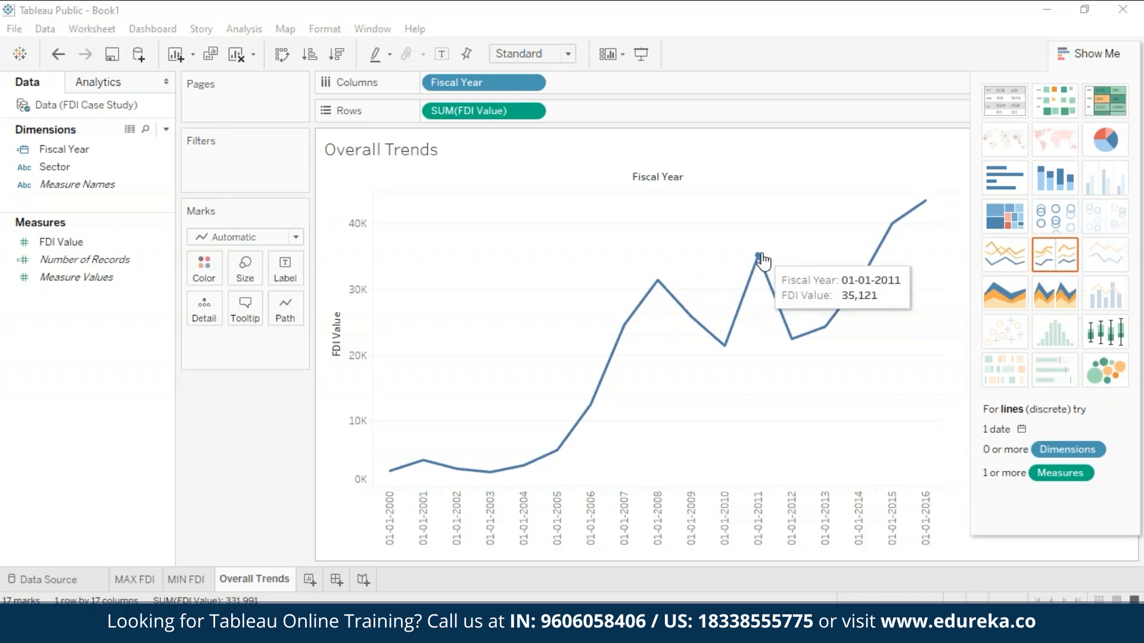
pyautogui.moveTo(723, 350)
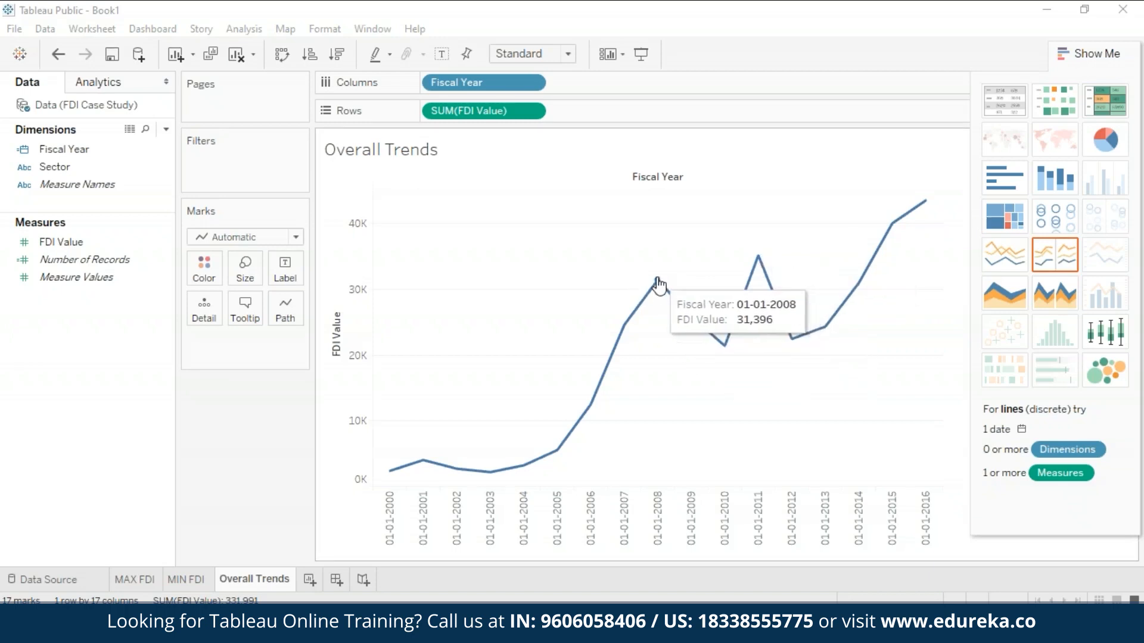
pyautogui.moveTo(684, 311)
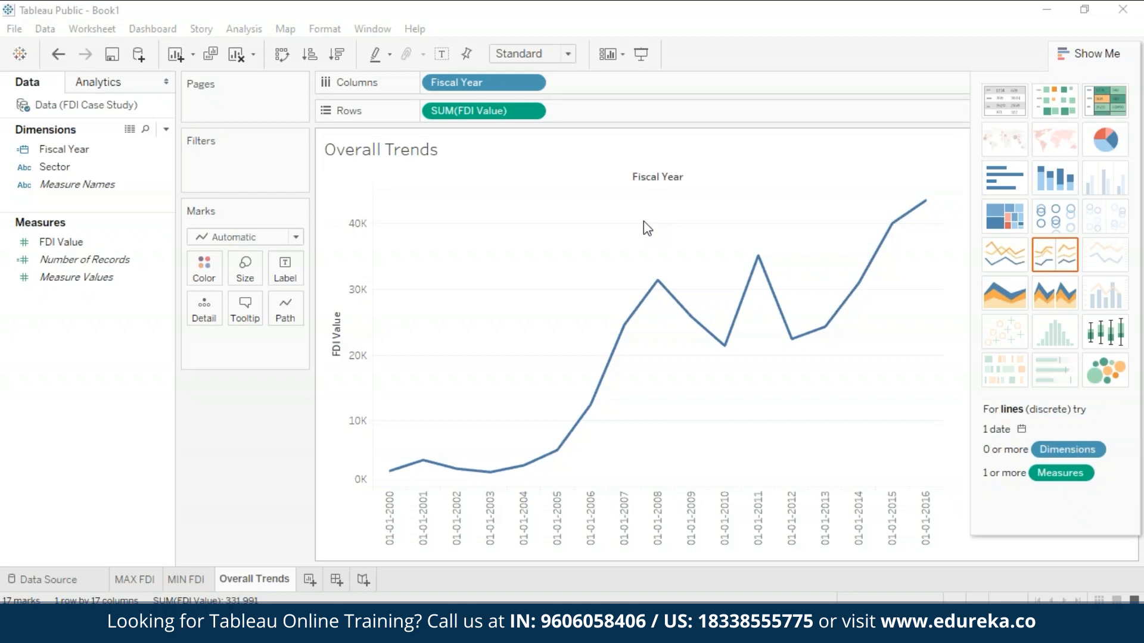
pyautogui.click(72, 243)
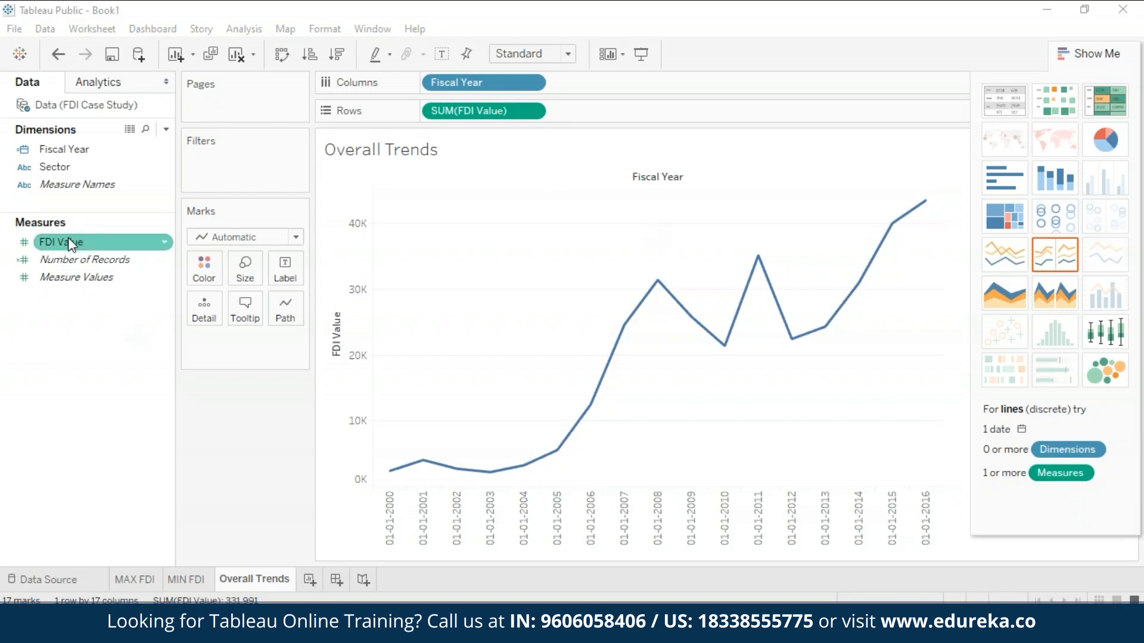
pyautogui.moveTo(70, 240); pyautogui.dragTo(280, 263)
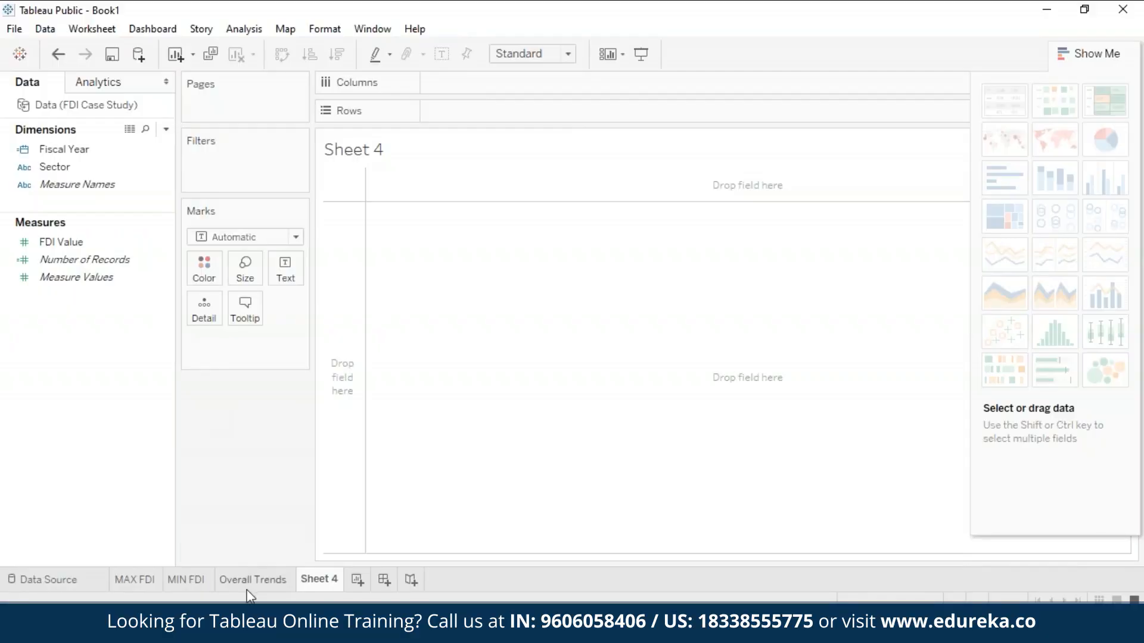
pyautogui.click(245, 581)
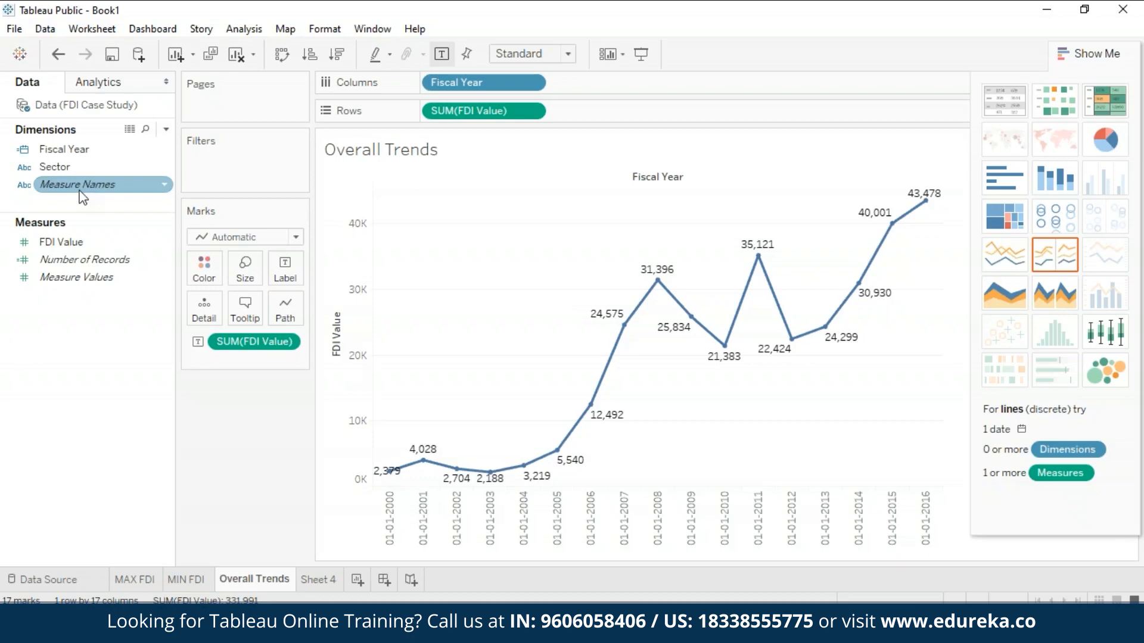
# Add a Sector filter with all sectors selected to the Overall Trends sheet
pyautogui.click(98, 168)
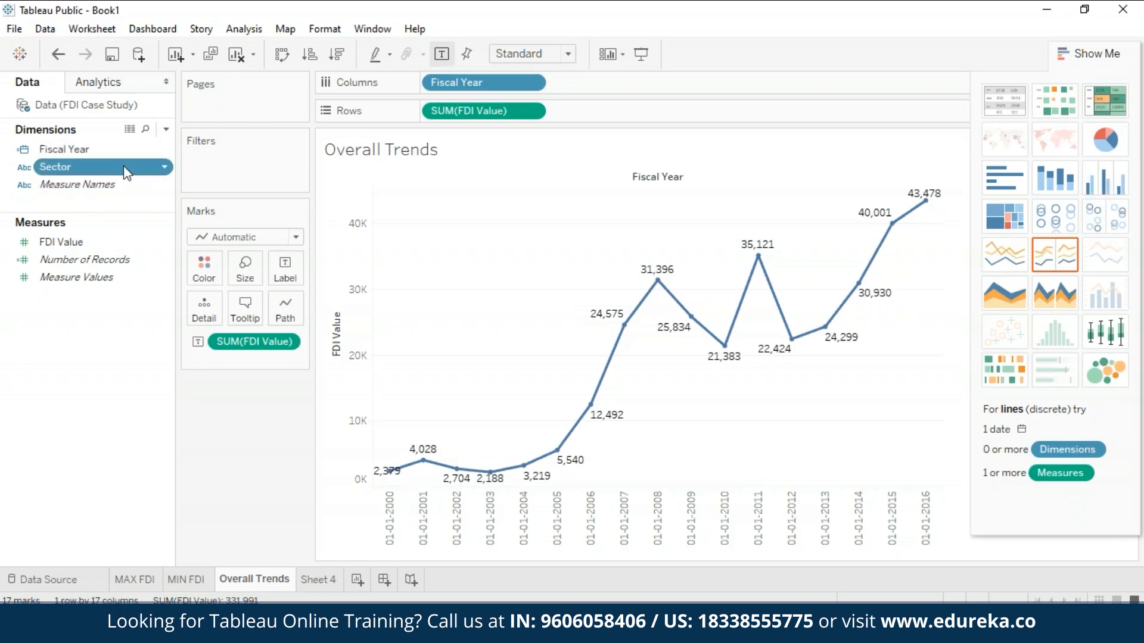
pyautogui.moveTo(152, 169); pyautogui.dragTo(258, 147)
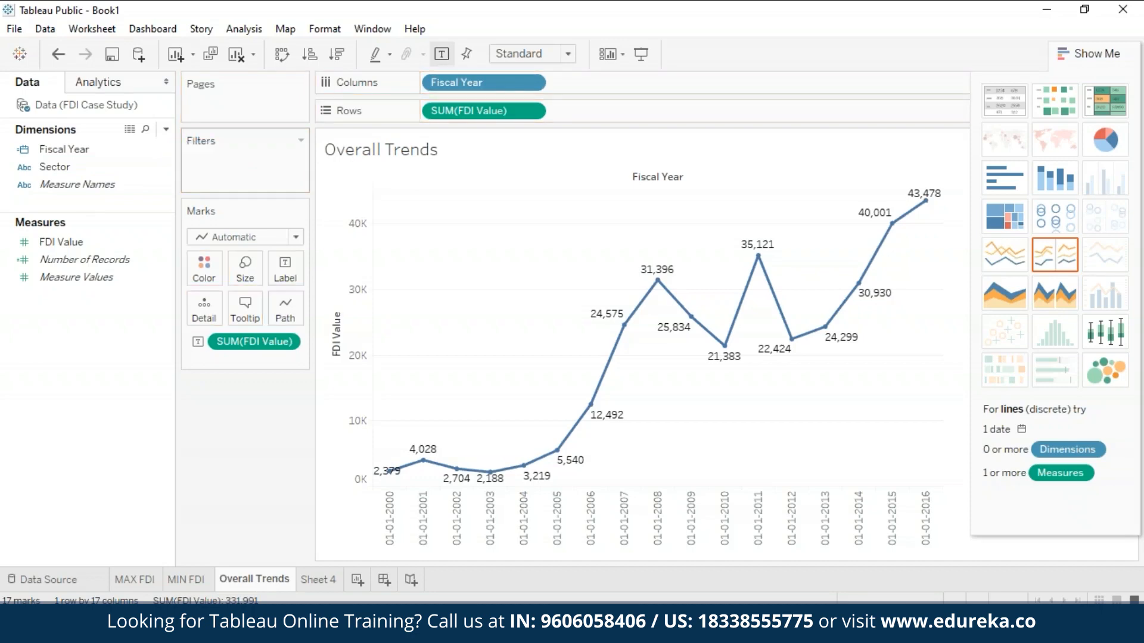
pyautogui.moveTo(89, 167); pyautogui.dragTo(242, 158)
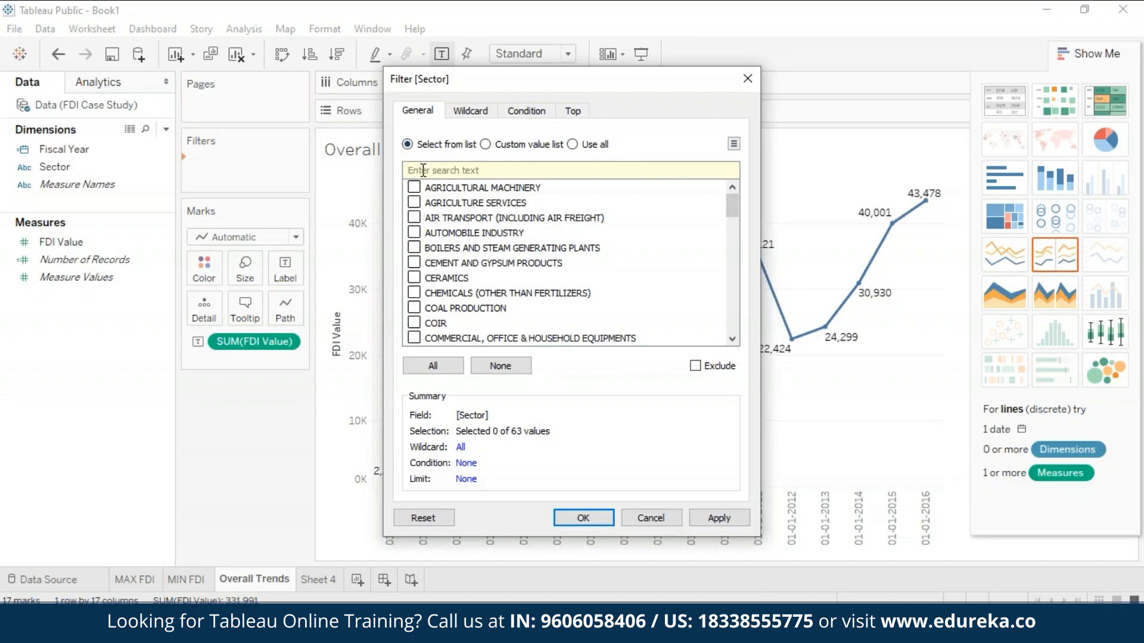
pyautogui.click(424, 366)
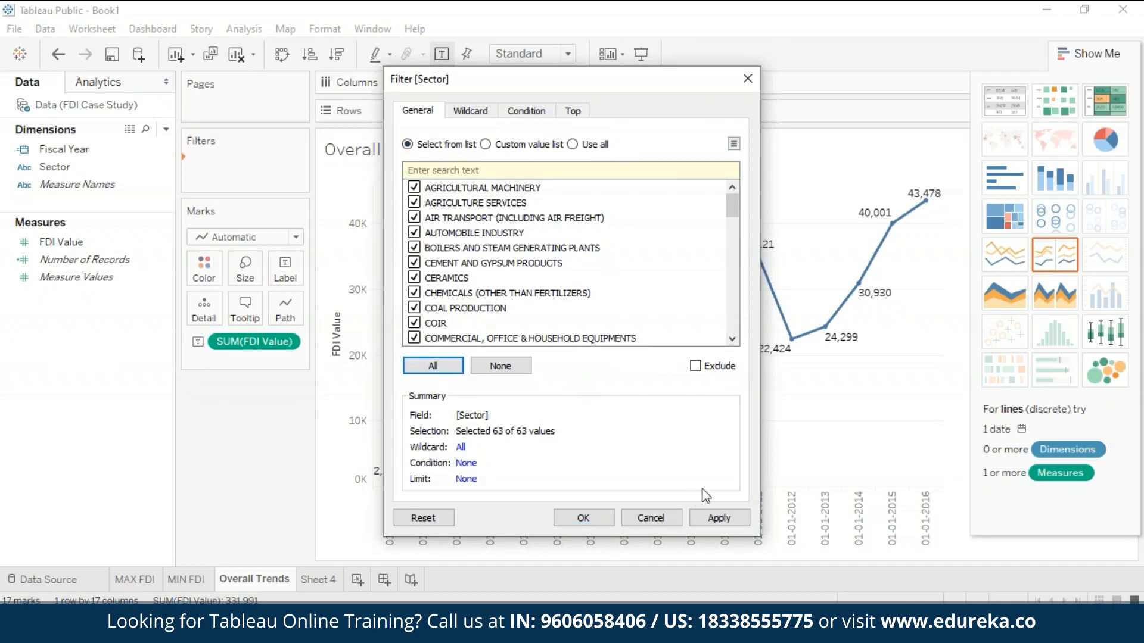
pyautogui.click(718, 517)
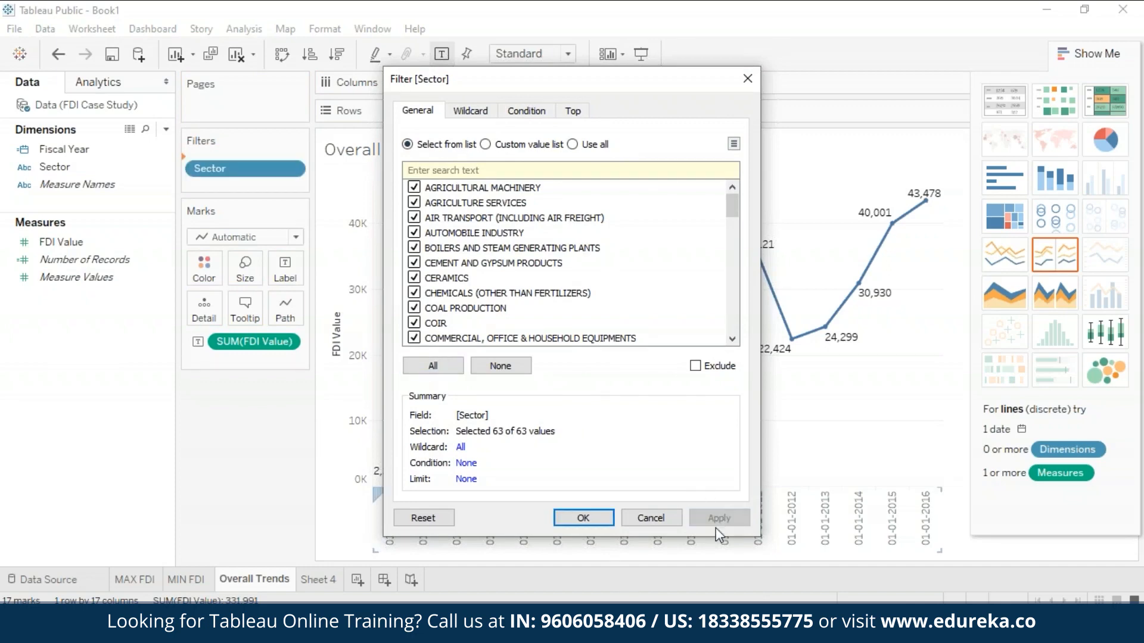
pyautogui.click(580, 517)
# Show the Sector filter's control beside the chart, and remove the Sector filter from the worksheet
pyautogui.click(291, 164)
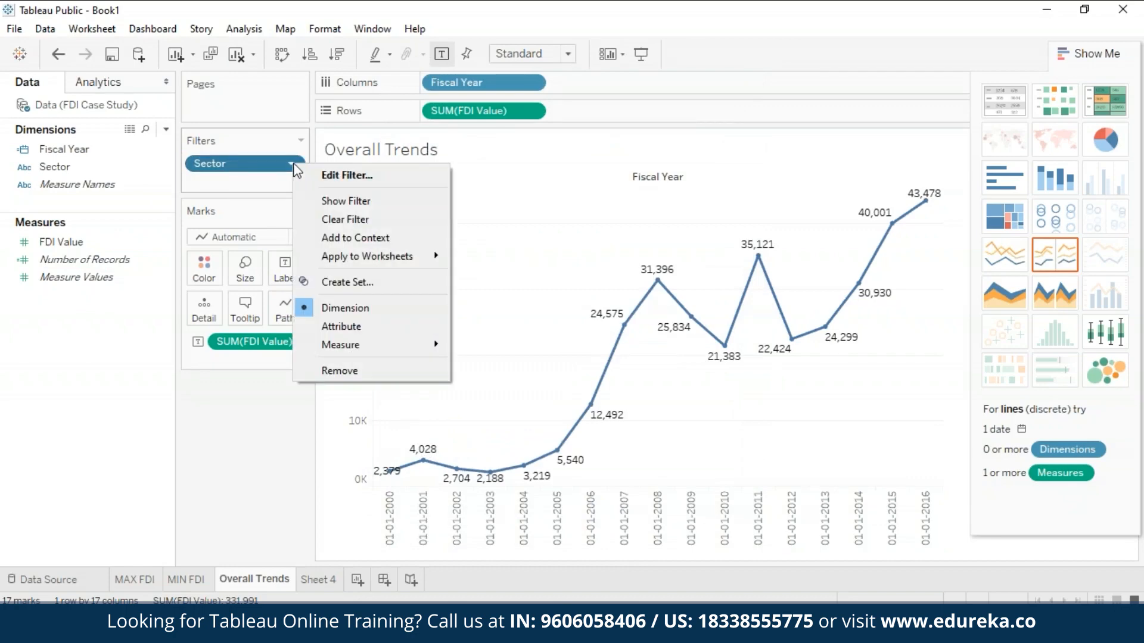
pyautogui.click(334, 201)
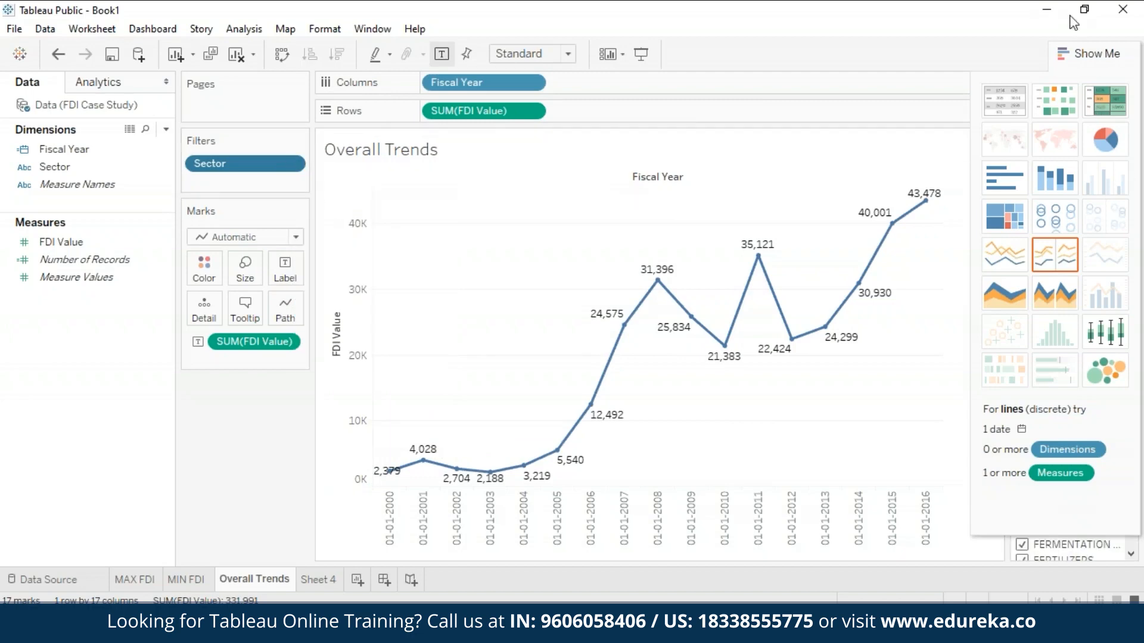
pyautogui.click(1081, 53)
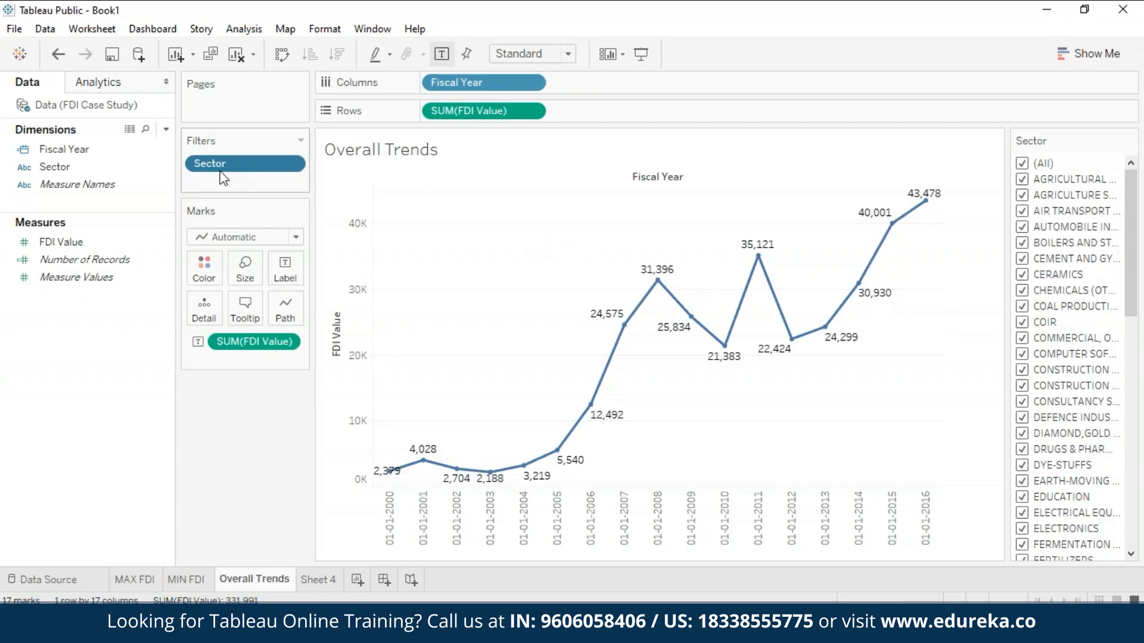
pyautogui.moveTo(294, 167); pyautogui.dragTo(268, 388)
# Show a filter control for the Sector dimension beside the Overall Trends chart
pyautogui.click(89, 168)
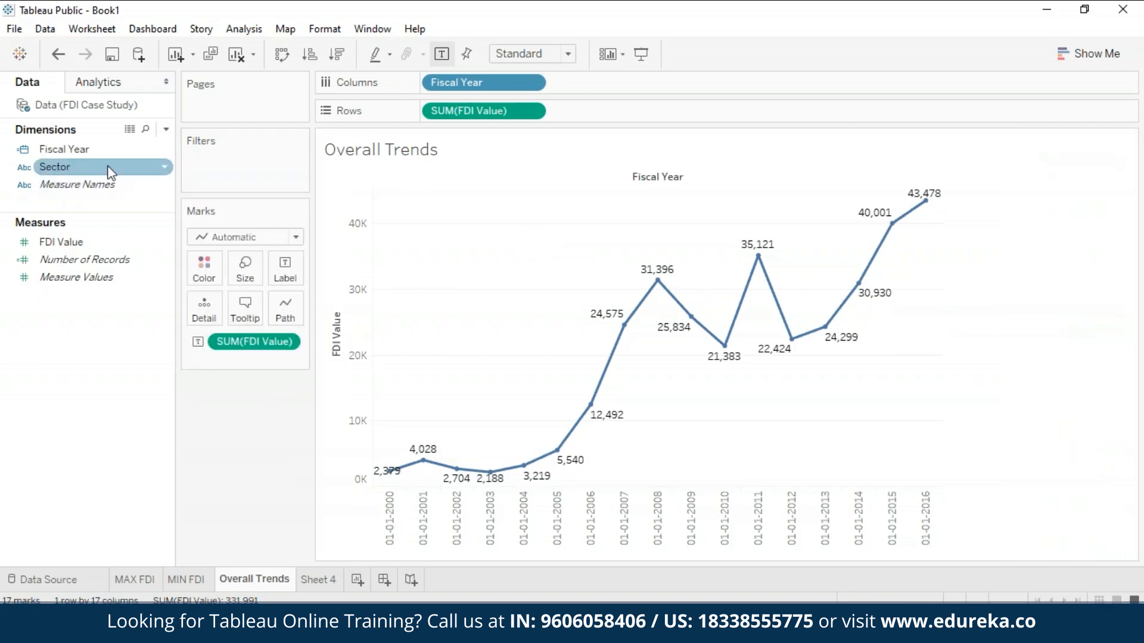
pyautogui.click(162, 168)
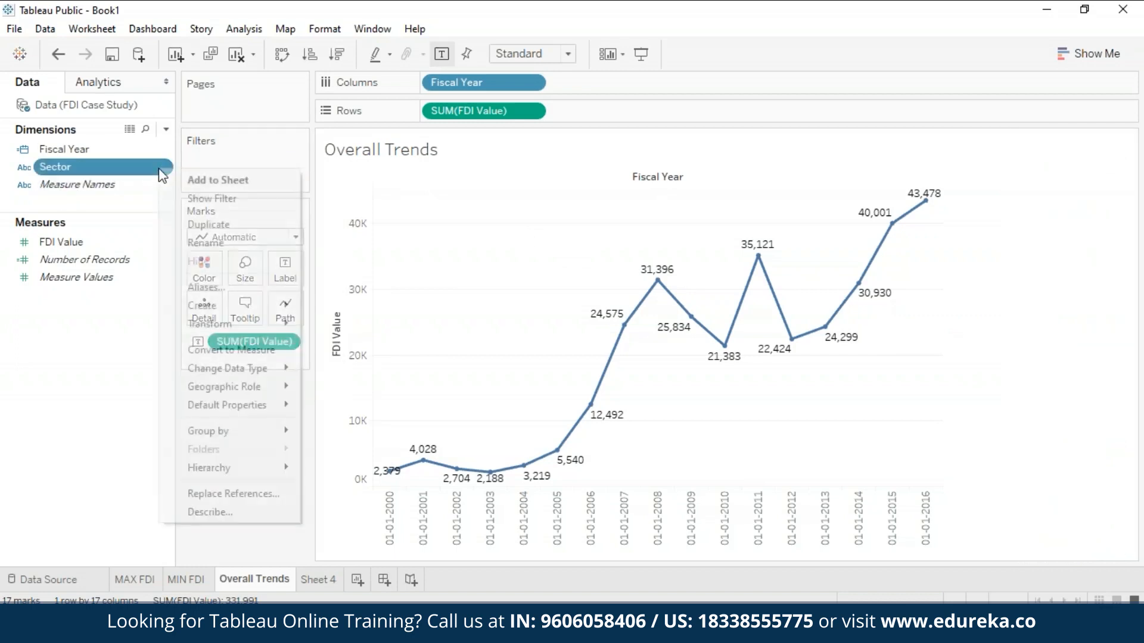
pyautogui.click(237, 200)
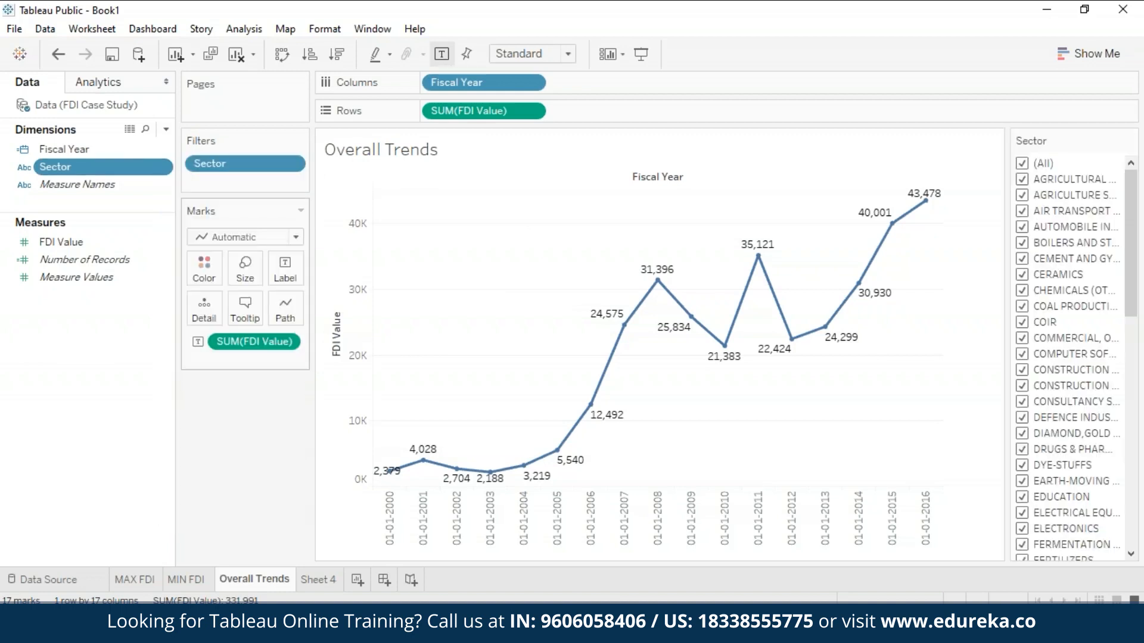
# Deselect all sectors in the displayed Sector filter and select only EDUCATION
pyautogui.click(1024, 164)
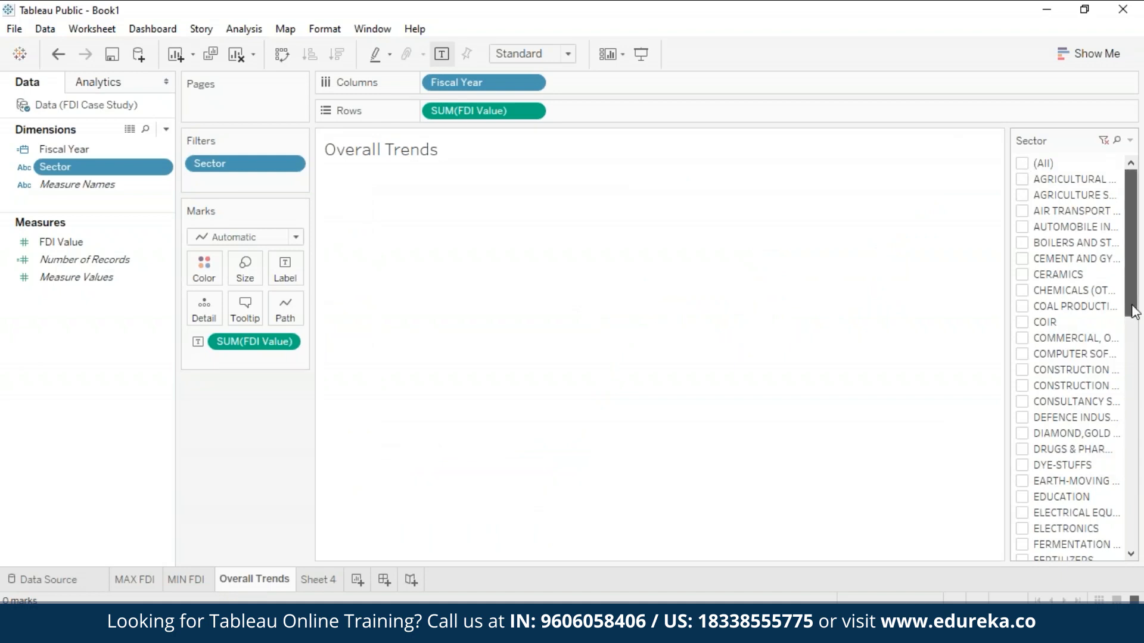
pyautogui.moveTo(1133, 311); pyautogui.dragTo(1135, 344)
pyautogui.click(1022, 402)
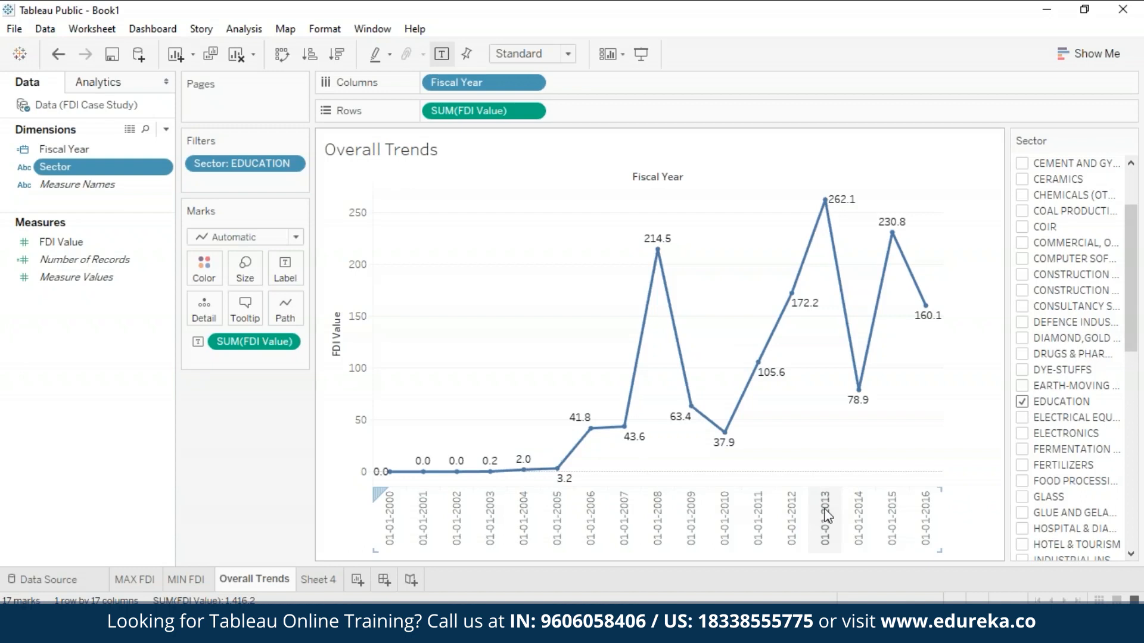
# Try the Jump line type on the Overall Trends chart and set the path to the stepped line type
pyautogui.moveTo(823, 201)
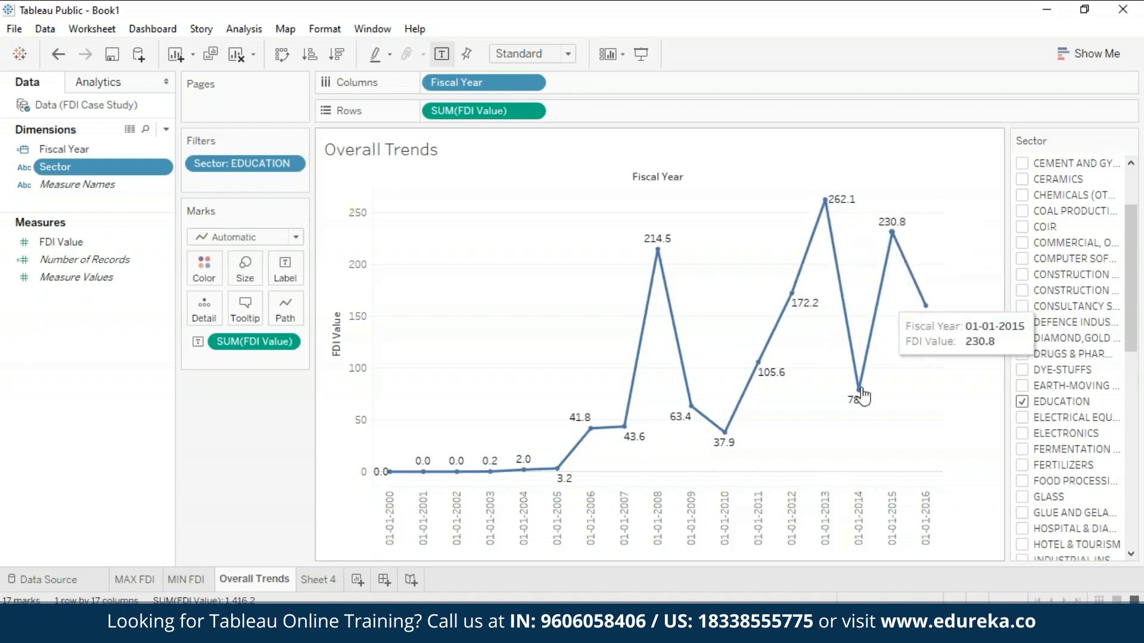
pyautogui.moveTo(886, 232)
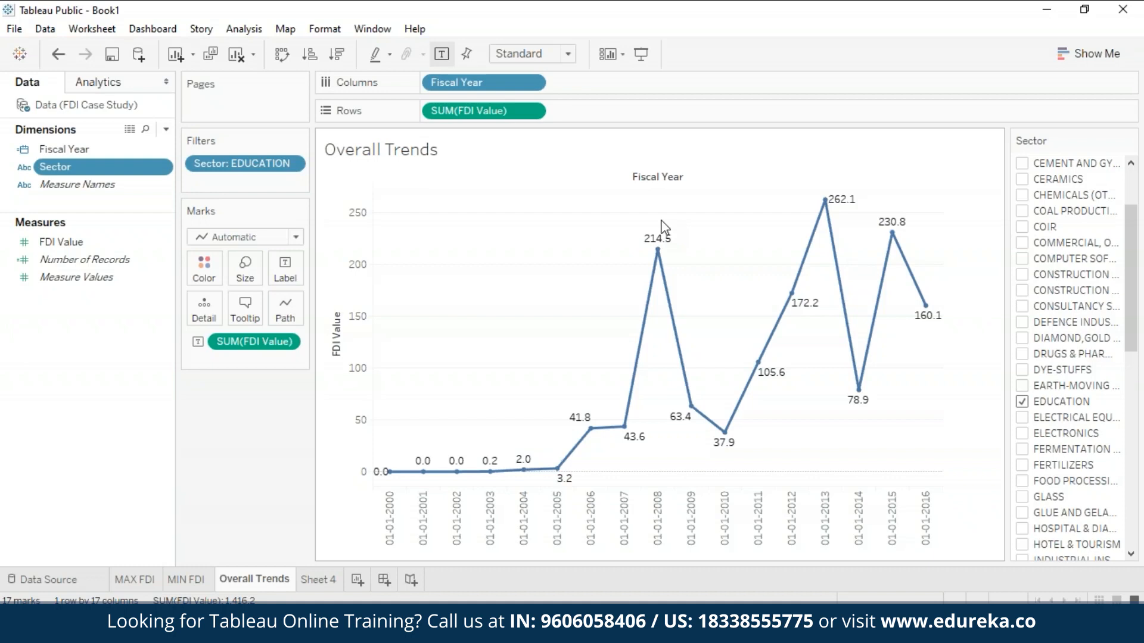
pyautogui.click(287, 320)
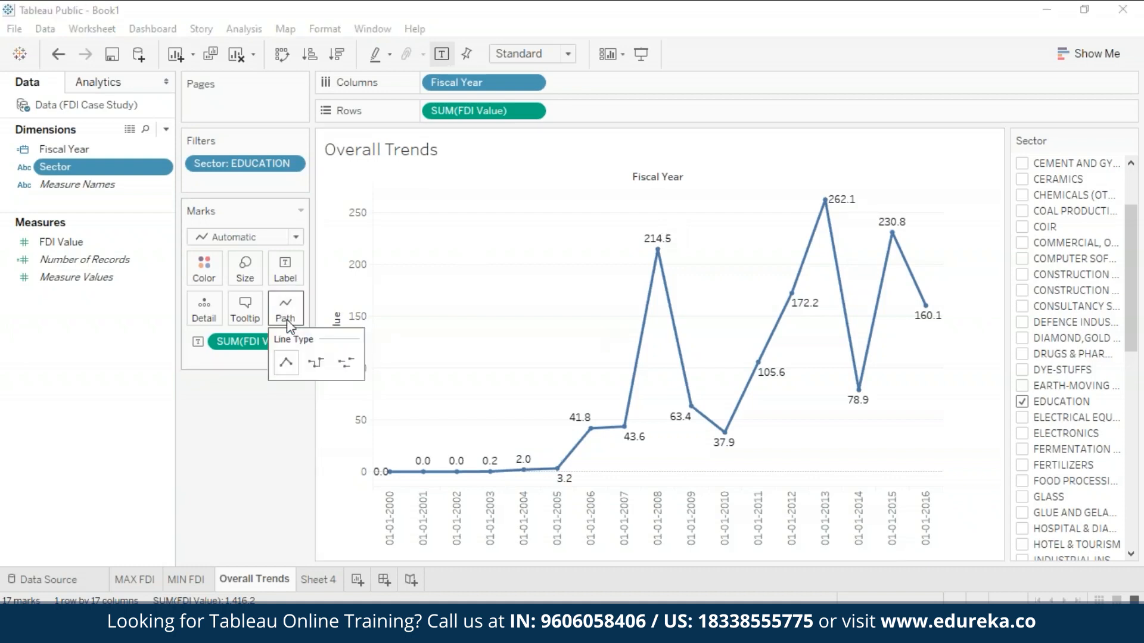
pyautogui.click(348, 363)
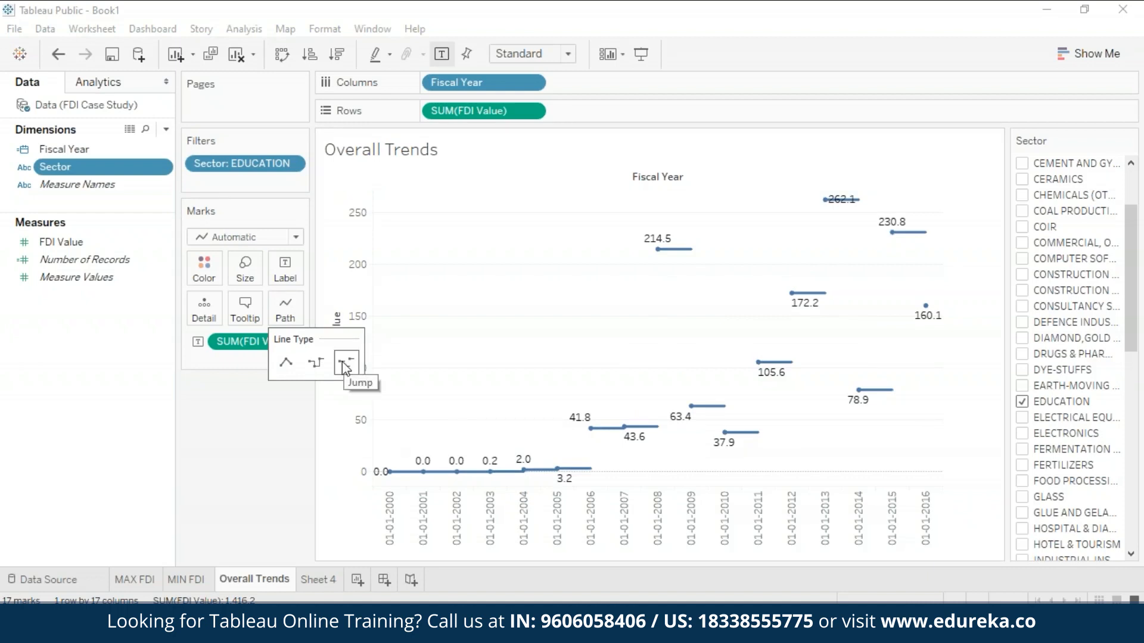
pyautogui.click(314, 364)
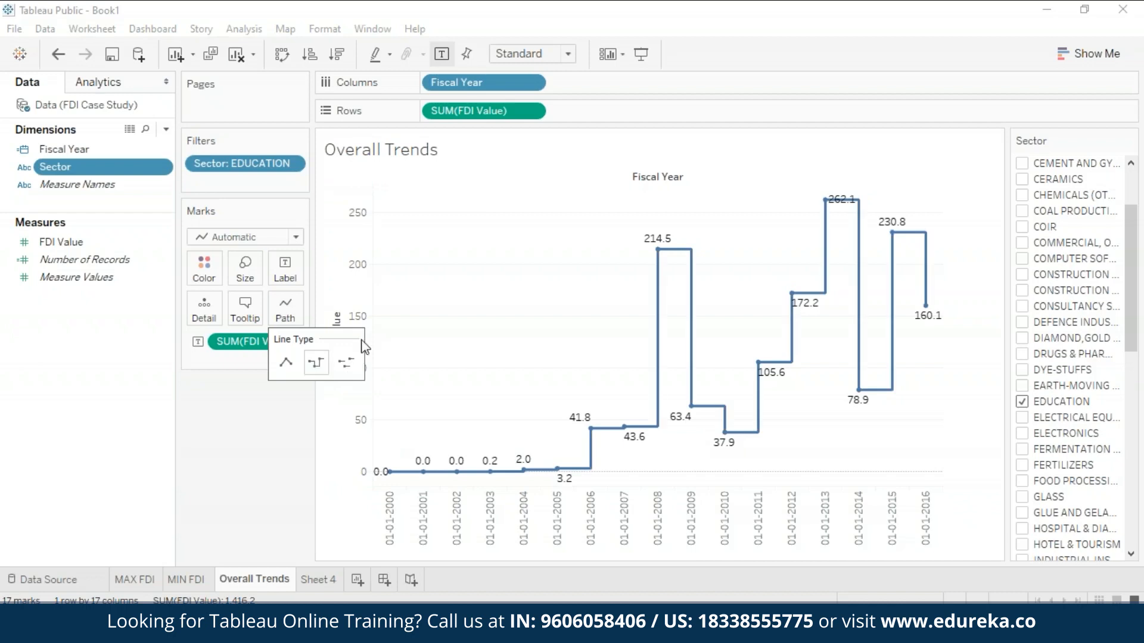
pyautogui.click(400, 338)
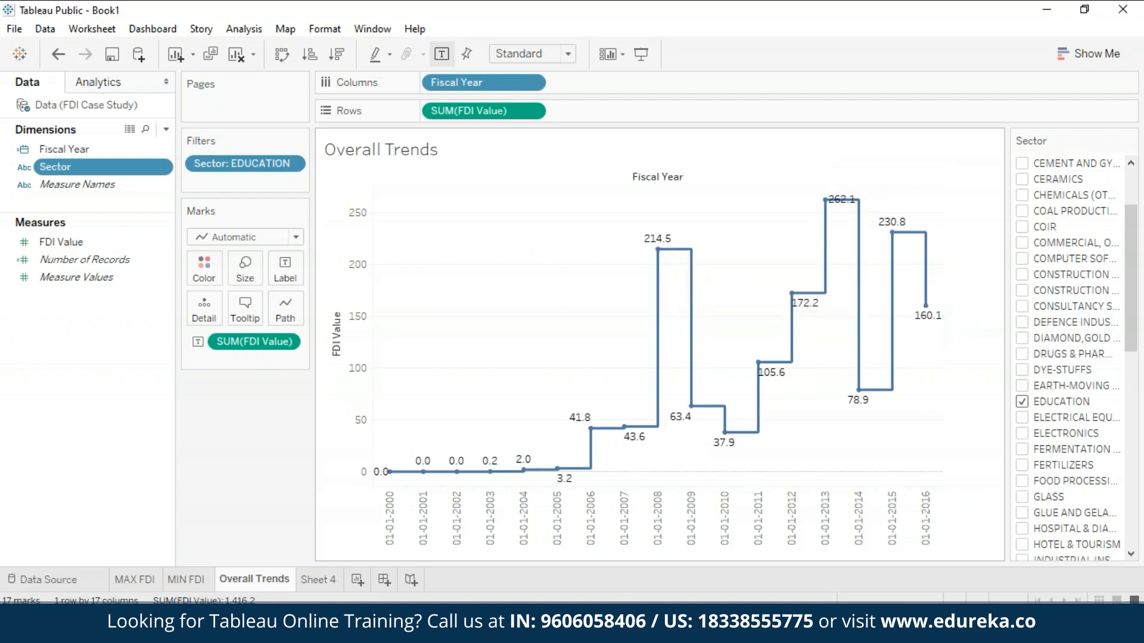
# Clear EDUCATION from the Sector filter, search its values for "railway", and select the railway-related sector
pyautogui.click(1027, 403)
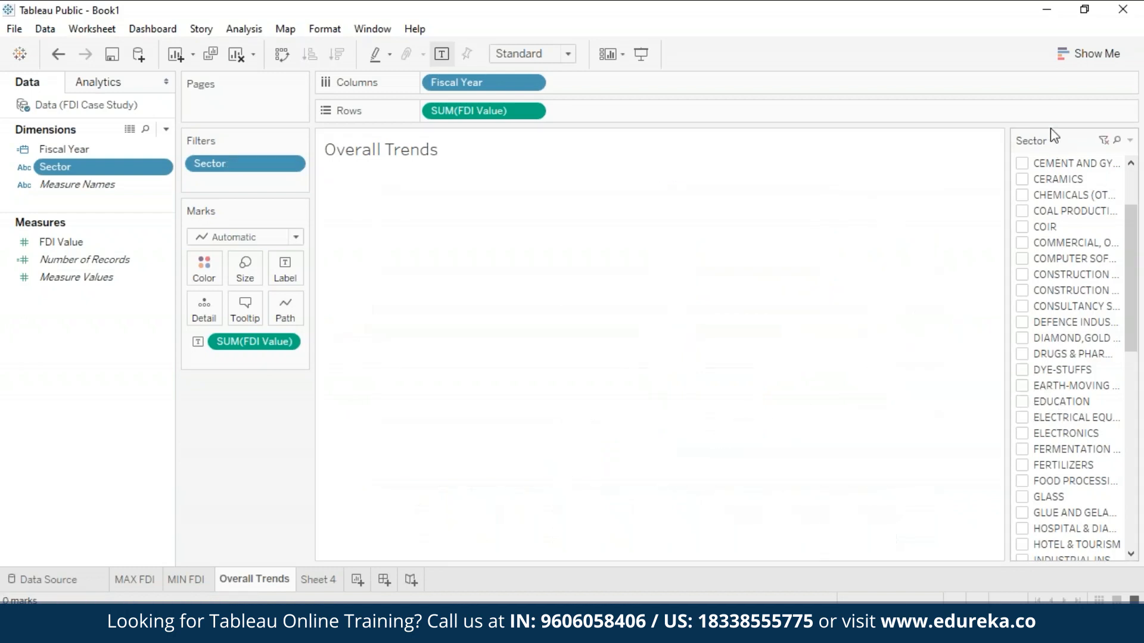
pyautogui.click(1117, 140)
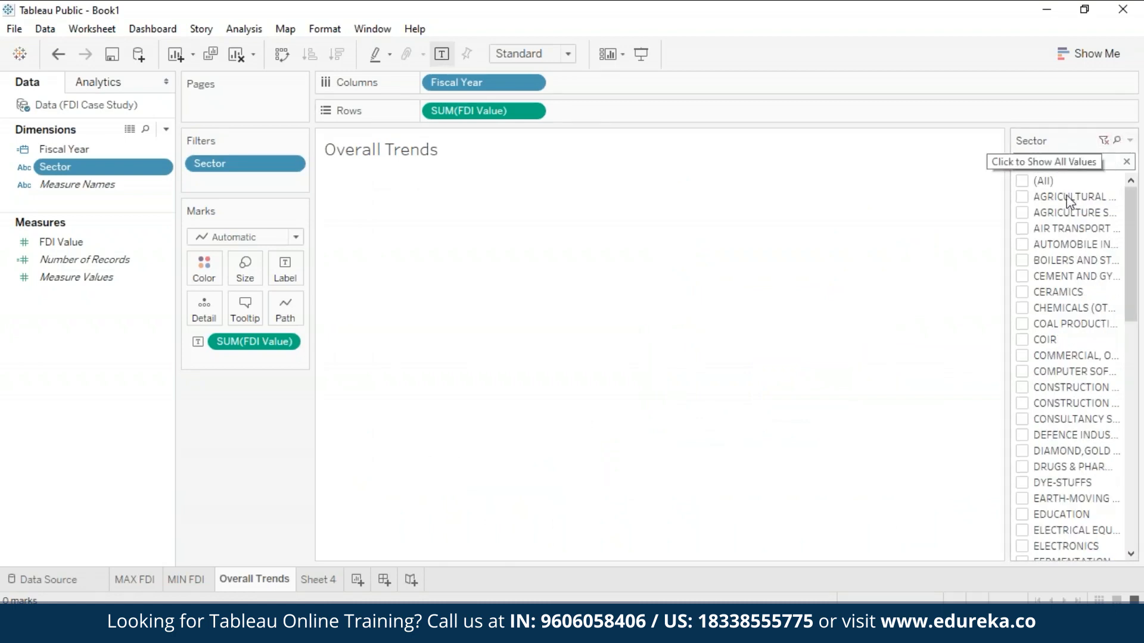
pyautogui.write('railway')
pyautogui.click(1022, 181)
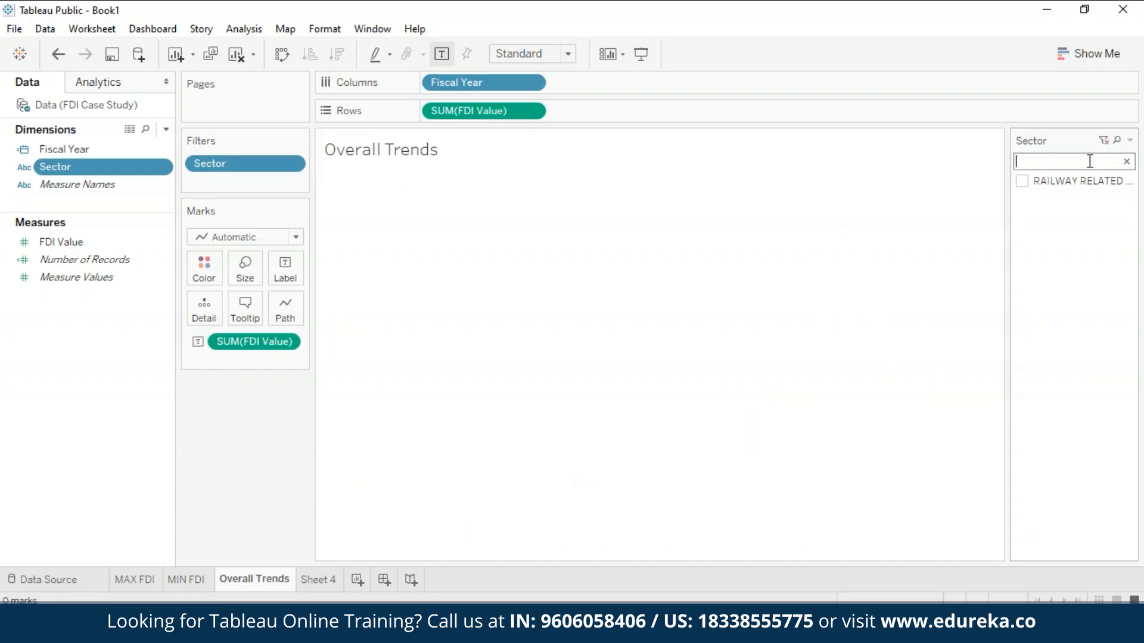
# Search the Sector filter for "food" and select the food processing sector to examine its yearly FDI trend
pyautogui.write('food')
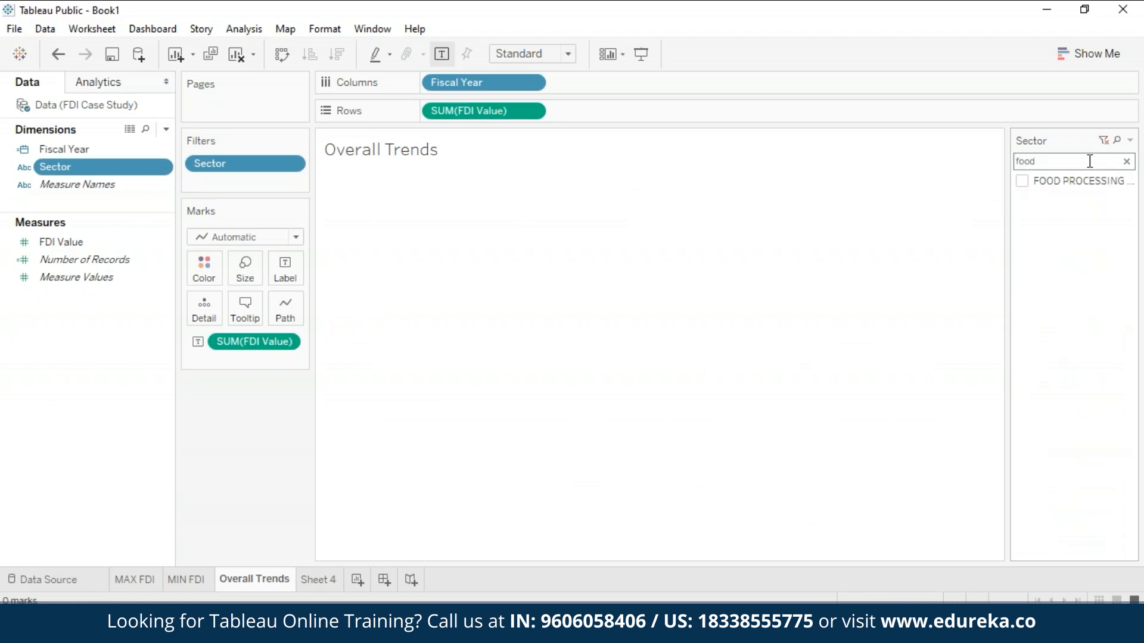
pyautogui.click(1021, 181)
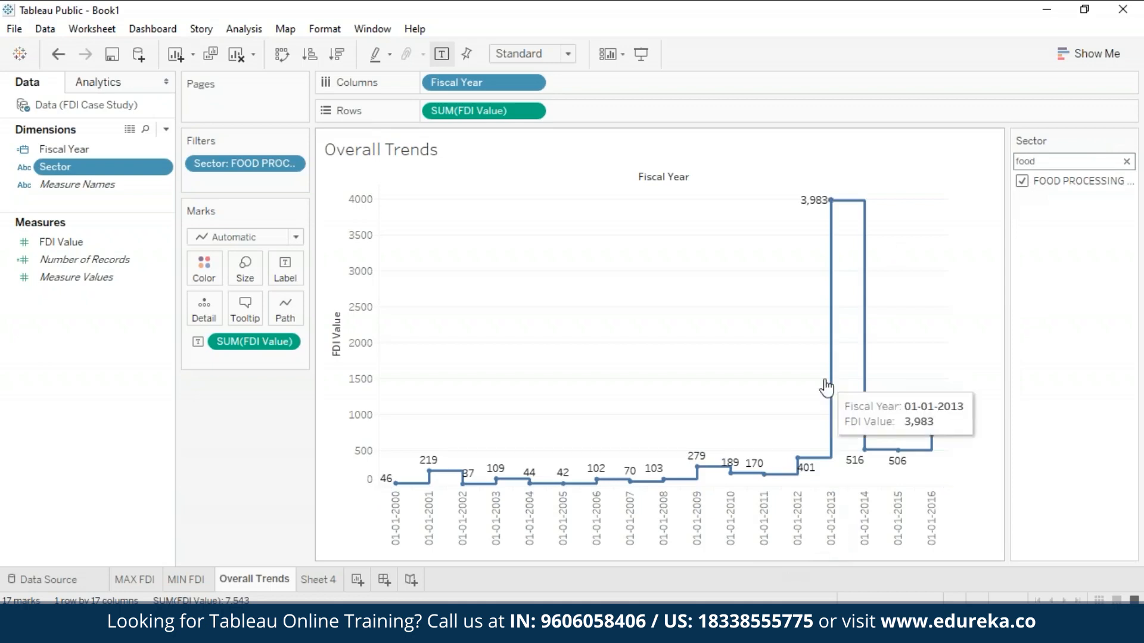
pyautogui.moveTo(866, 444)
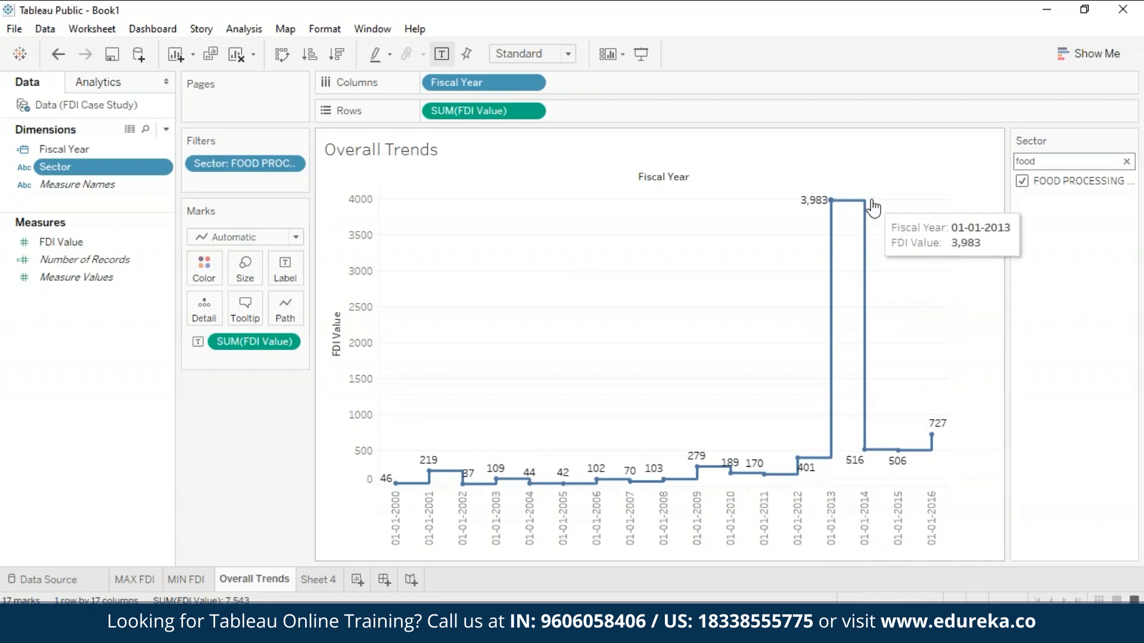
# Clear the food search and its selection, and include all sectors in the Sector filter again
pyautogui.click(1022, 180)
pyautogui.click(1126, 161)
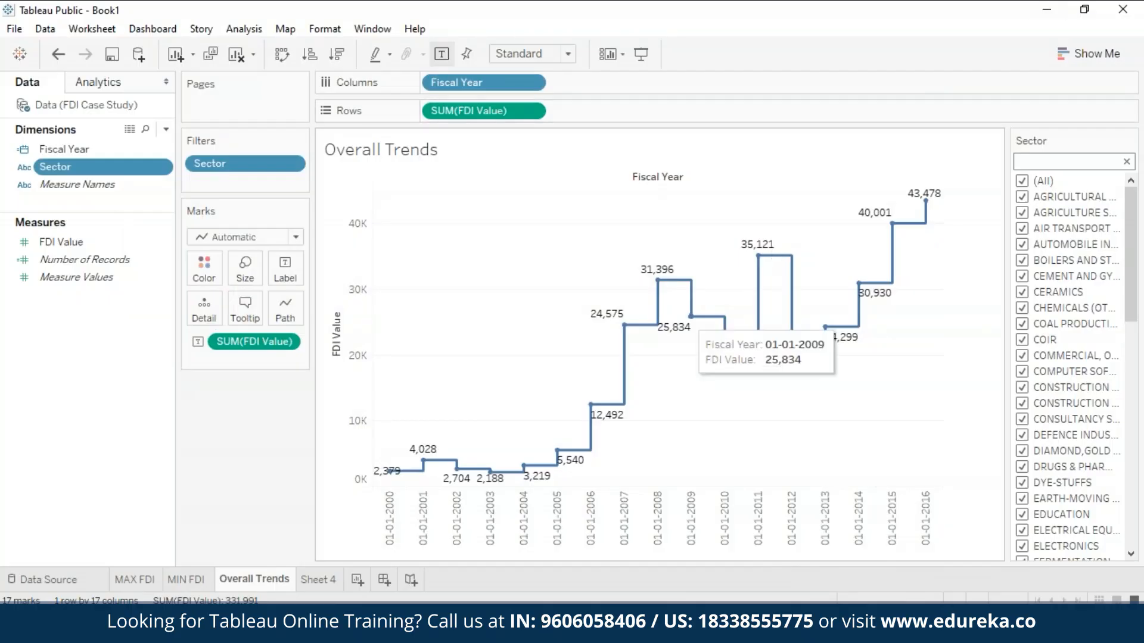
# On Sheet 4, list the sectors by placing the Sector dimension in the rows
pyautogui.click(335, 584)
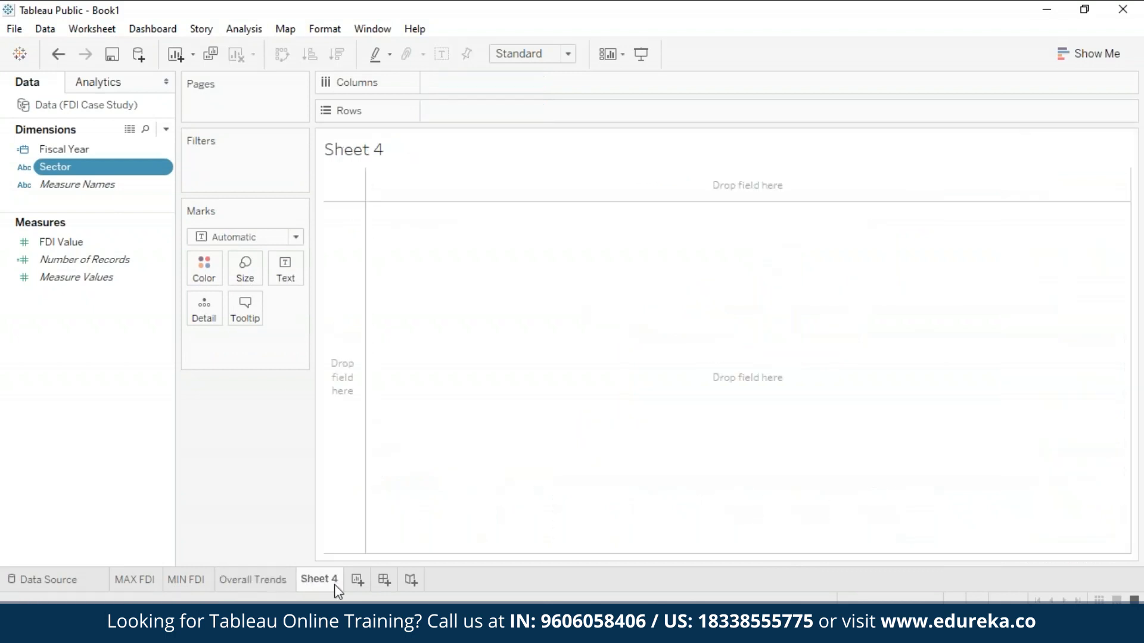
pyautogui.moveTo(107, 170); pyautogui.dragTo(509, 119)
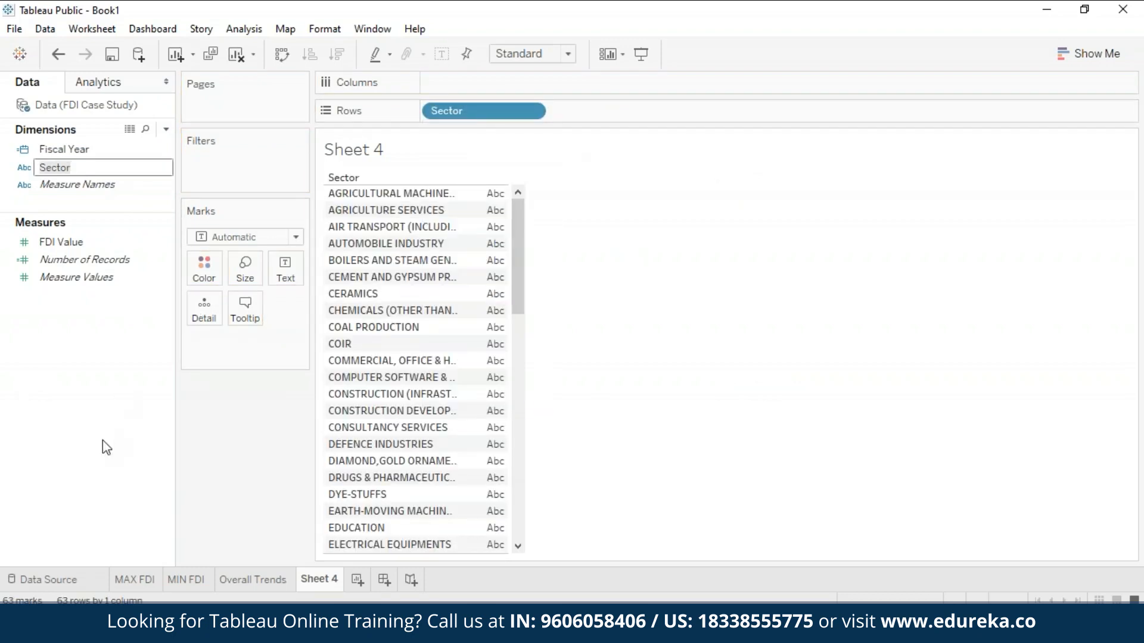
# Create a group field from Sector and combine AGRICULTURAL MACHINERY and AGRICULTURE SERVICES into a group named AGRICULTURE
pyautogui.rightClick(98, 162)
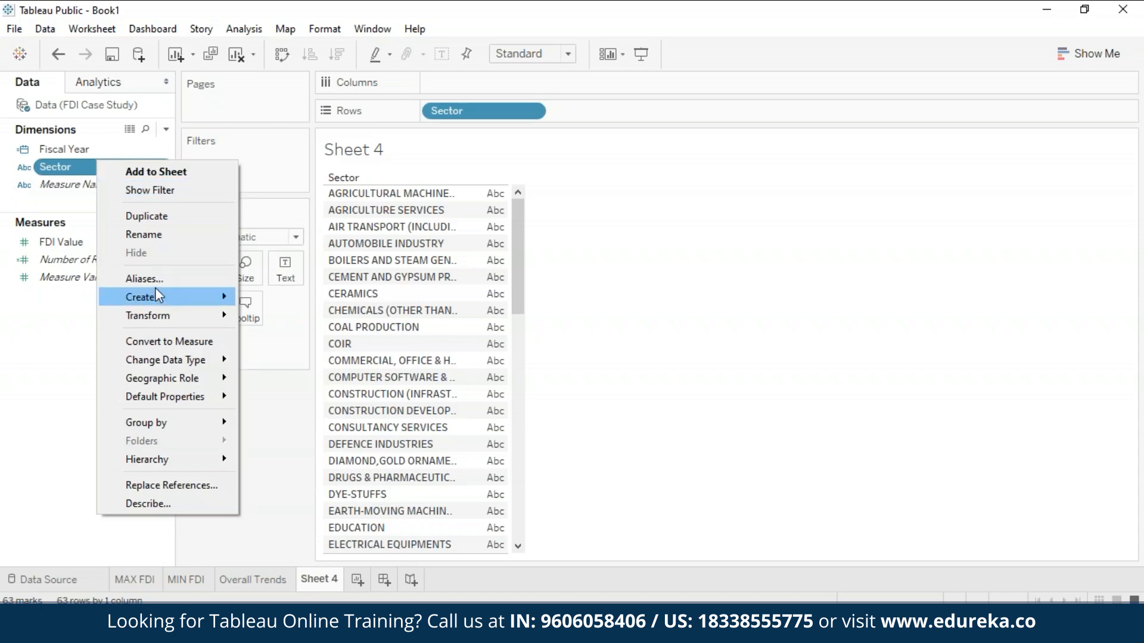
pyautogui.moveTo(157, 299)
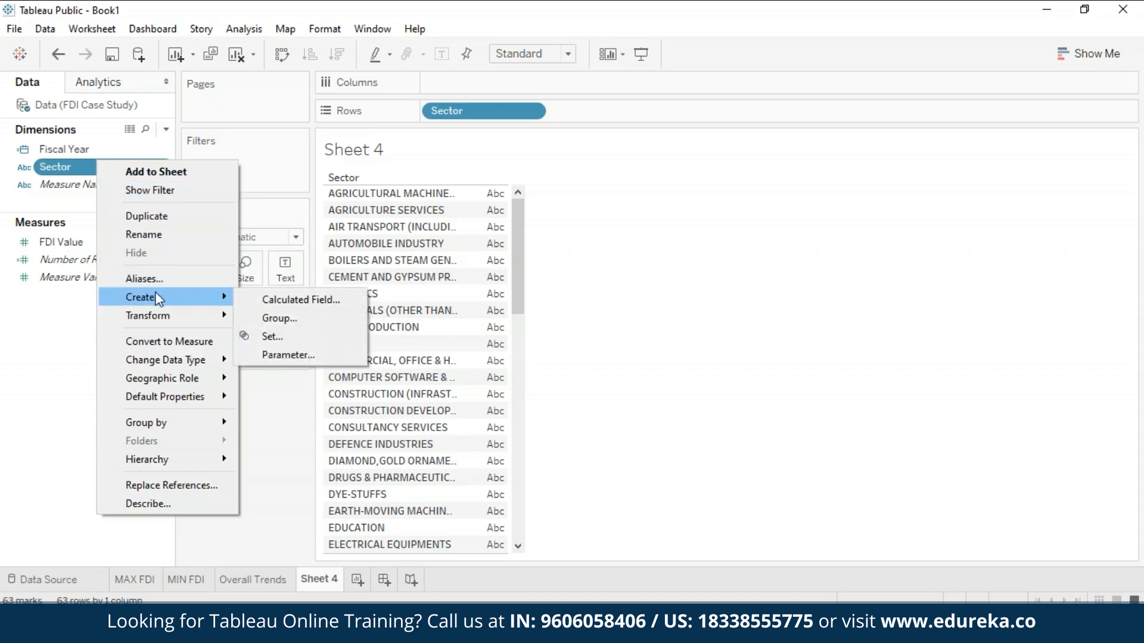
pyautogui.click(300, 321)
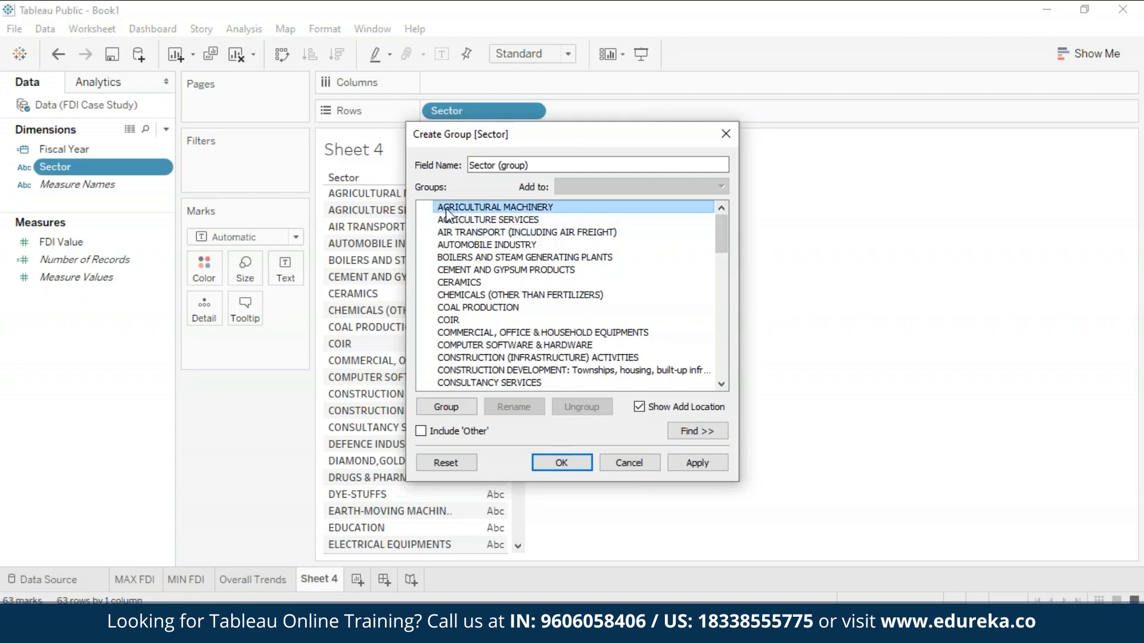
pyautogui.keyDown('ctrl'); pyautogui.click(524, 220); pyautogui.keyUp('ctrl')
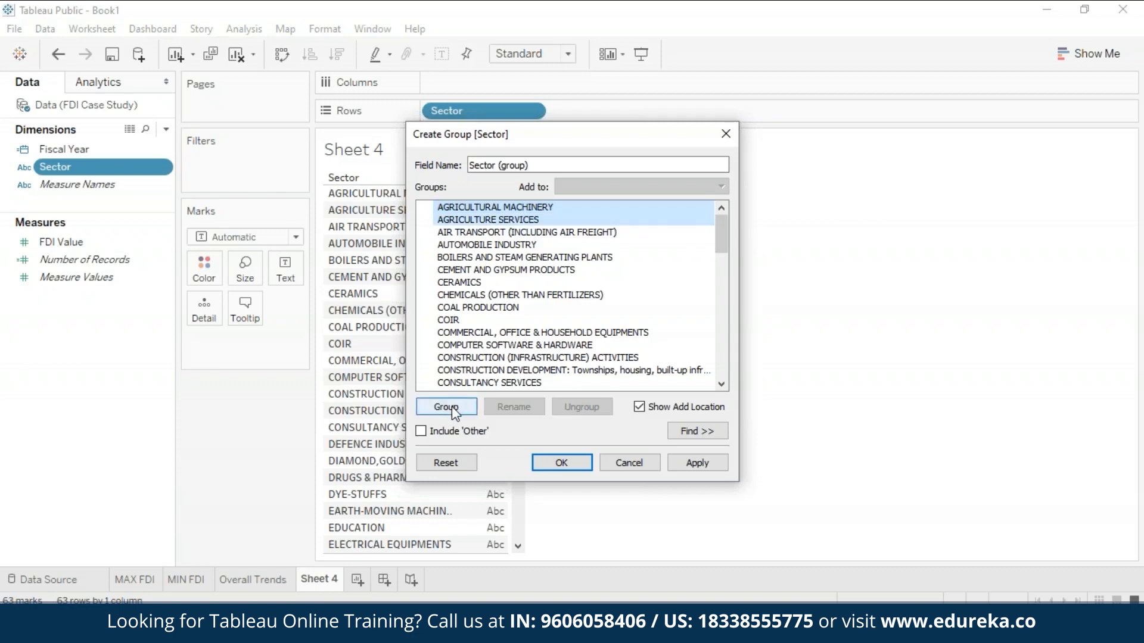
pyautogui.click(452, 406)
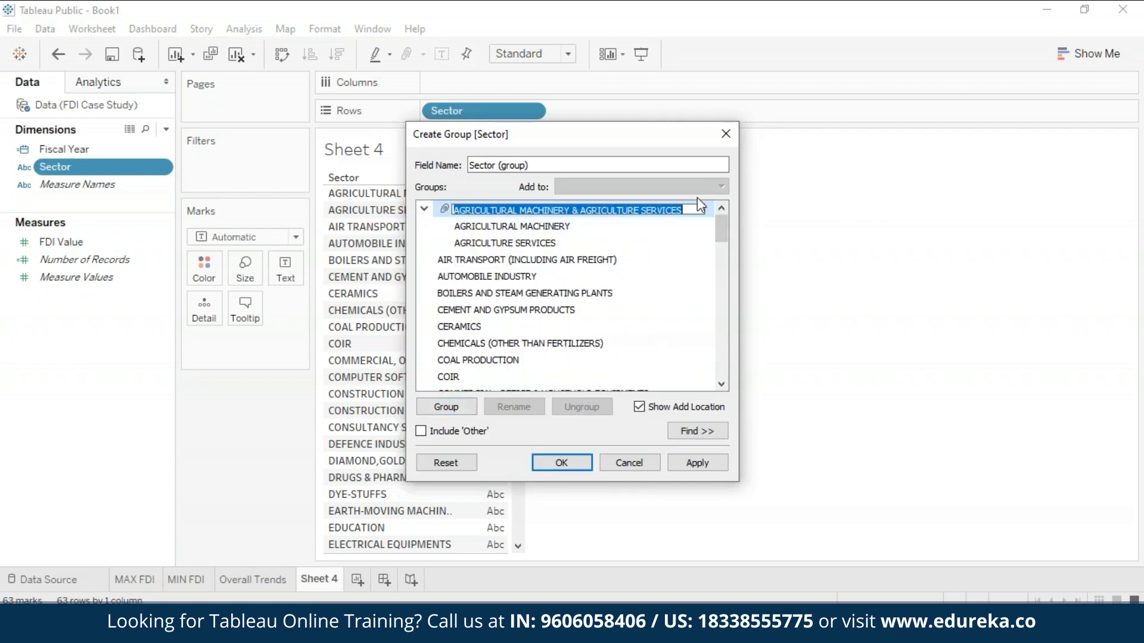
pyautogui.press('BackSpace')
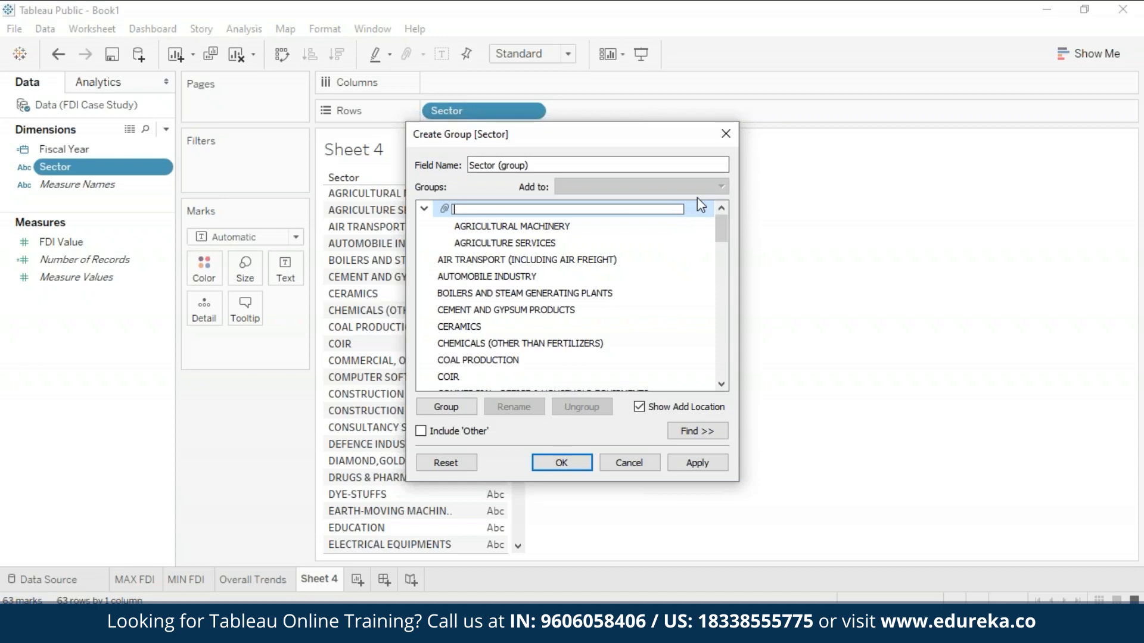
pyautogui.write('AGRICULTURE')
pyautogui.press('Return')
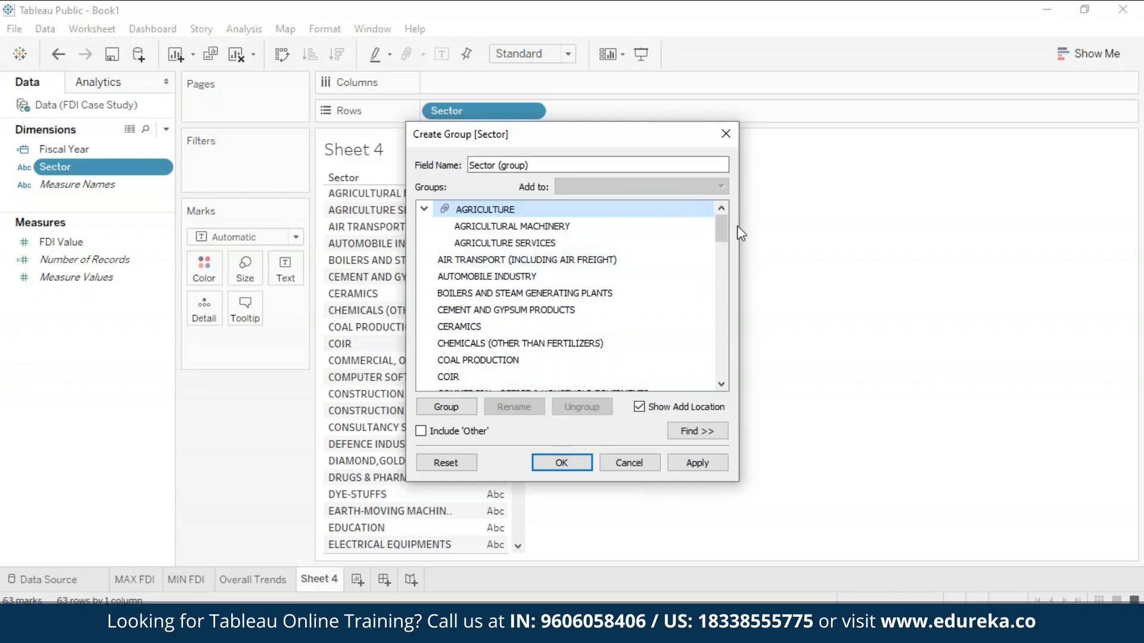
# Group AIR TRANSPORT (INCLUDING AIR FREIGHT) with AUTOMOBILE INDUSTRY and edit the new group's name
pyautogui.click(607, 262)
pyautogui.keyDown('ctrl'); pyautogui.click(536, 277); pyautogui.keyUp('ctrl')
pyautogui.click(446, 407)
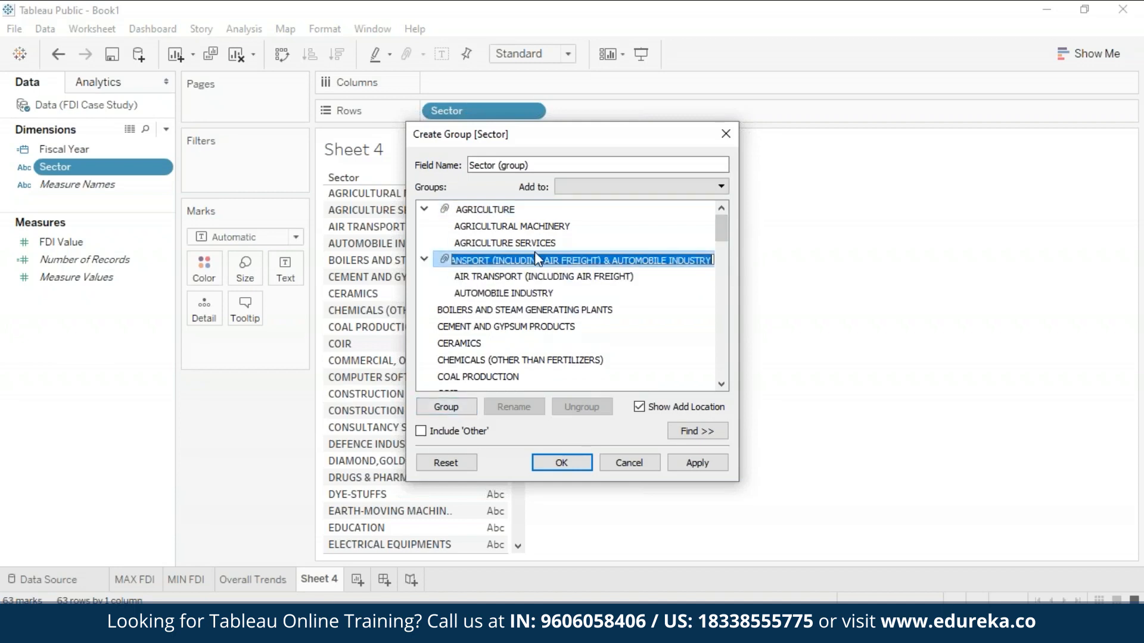
pyautogui.moveTo(490, 260); pyautogui.dragTo(712, 261)
pyautogui.press('BackSpace')
pyautogui.press('Return')
# Group the two construction sectors under the name CONSTRUCTION
pyautogui.scroll(-3, 536, 298)
pyautogui.click(483, 329)
pyautogui.keyDown('ctrl'); pyautogui.click(536, 344); pyautogui.keyUp('ctrl')
pyautogui.click(446, 406)
pyautogui.write('CONSTRUCTION')
pyautogui.press('Return')
# Group INDUSTRIAL INSTRUMENTS, INDUSTRIAL MACHINERY, MACHINE TOOLS and PRIME MOVER as MACHINERY
pyautogui.moveTo(721, 249); pyautogui.dragTo(730, 361)
pyautogui.click(484, 326)
pyautogui.keyDown('ctrl'); pyautogui.click(537, 277); pyautogui.keyUp('ctrl')
pyautogui.keyDown('ctrl'); pyautogui.click(541, 260); pyautogui.keyUp('ctrl')
pyautogui.keyDown('ctrl'); pyautogui.click(685, 327); pyautogui.keyUp('ctrl')
pyautogui.click(454, 405)
# Apply the sector groups, name the group field GROUPS, and finish editing it
pyautogui.click(696, 464)
pyautogui.moveTo(564, 167); pyautogui.dragTo(457, 173)
pyautogui.write('GROUPS')
pyautogui.click(691, 465)
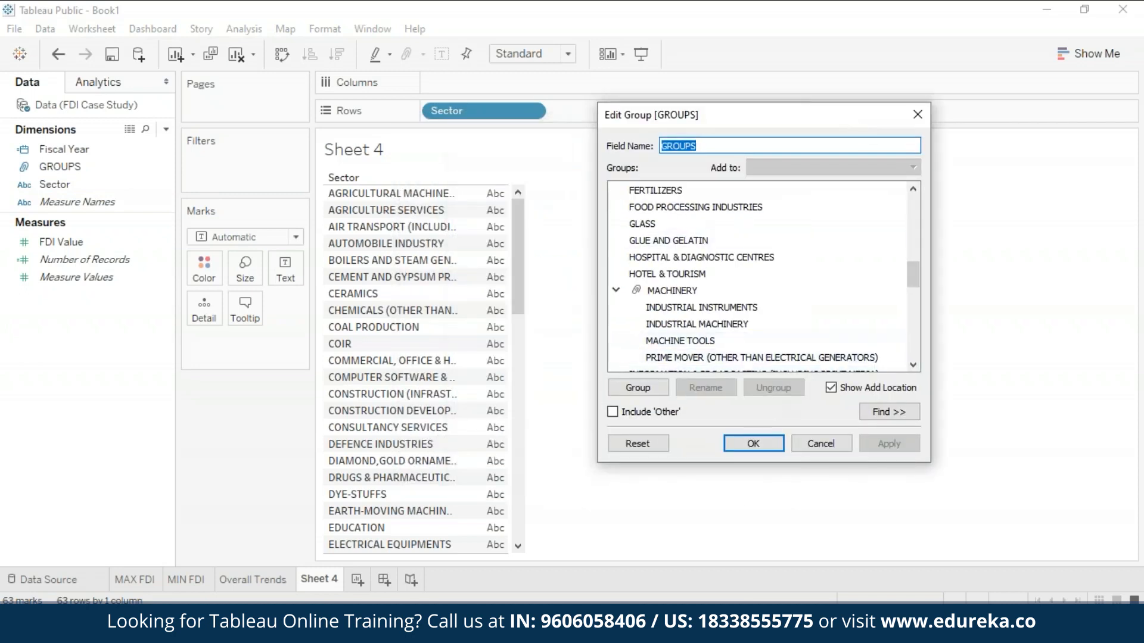
pyautogui.click(751, 442)
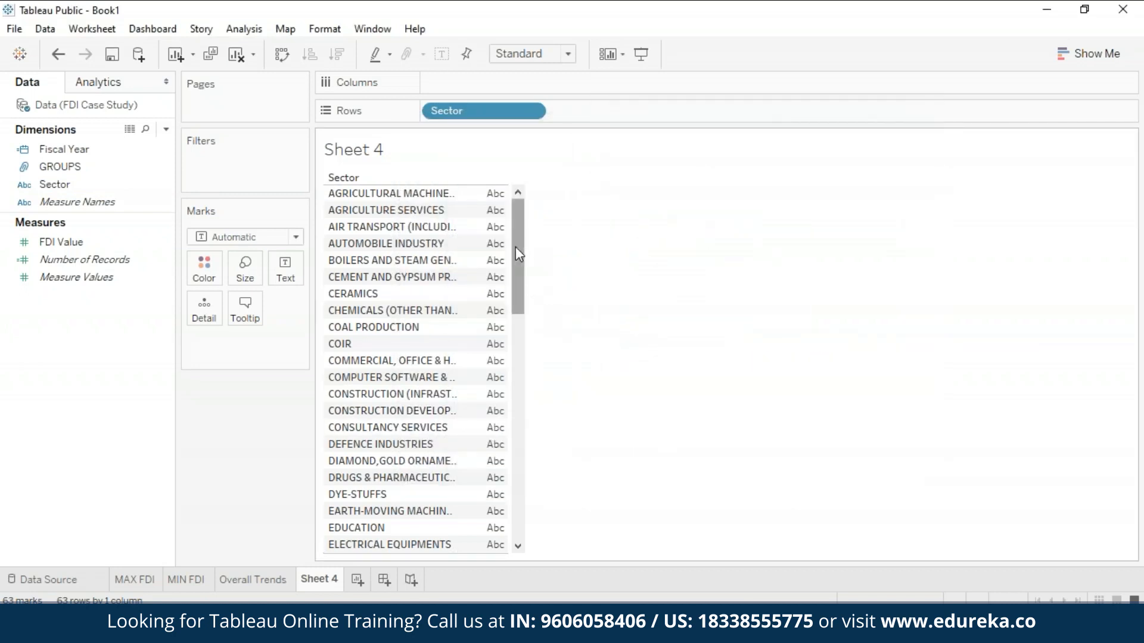
# Widen the Sector column to fit the longer names and show the FDI Value for each sector in the table
pyautogui.click(448, 158)
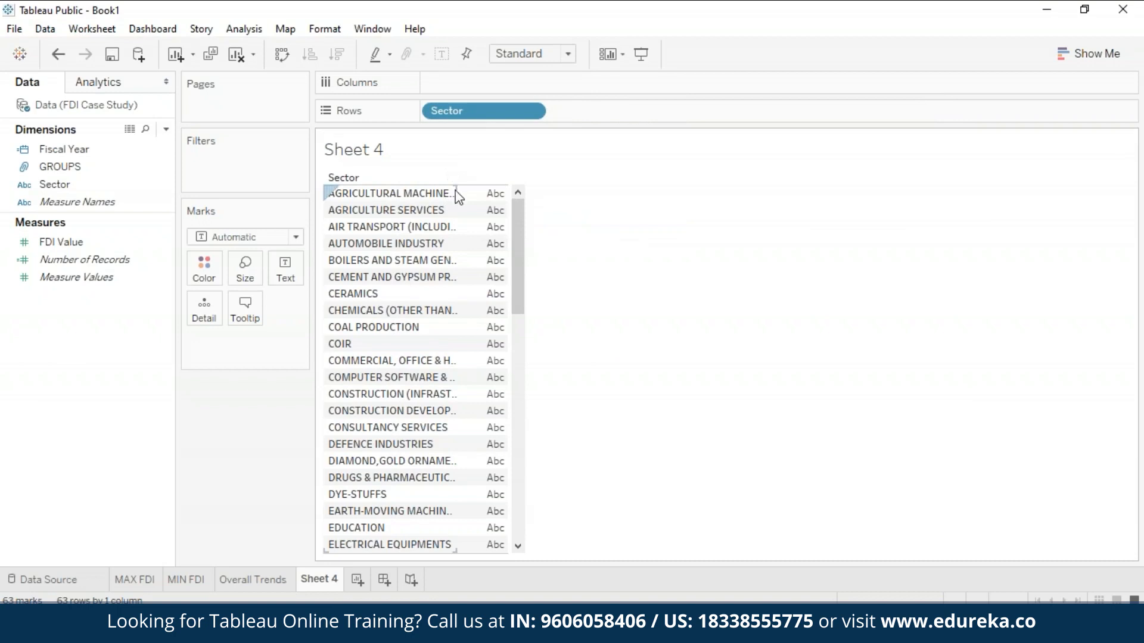
pyautogui.moveTo(458, 194); pyautogui.dragTo(575, 194)
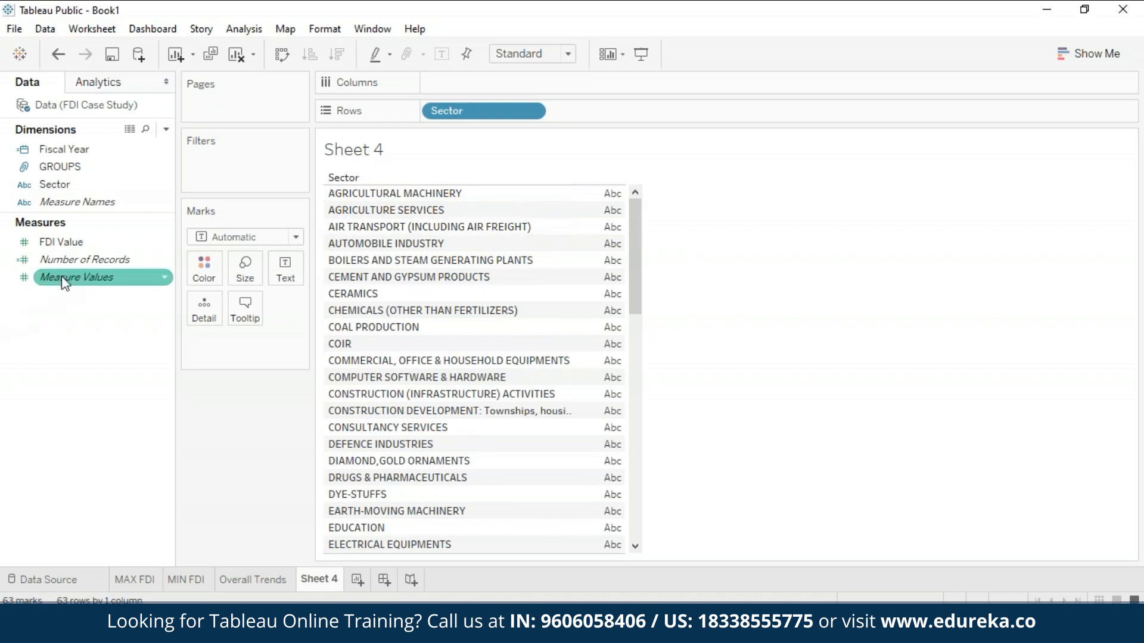
pyautogui.moveTo(72, 240); pyautogui.dragTo(590, 301)
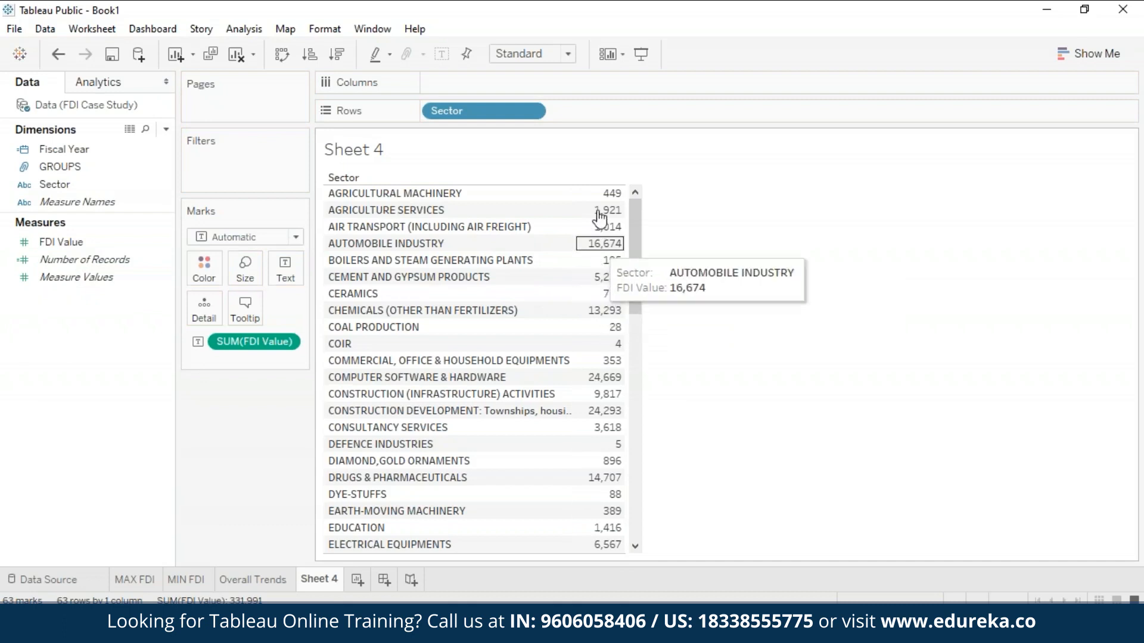
pyautogui.moveTo(595, 220)
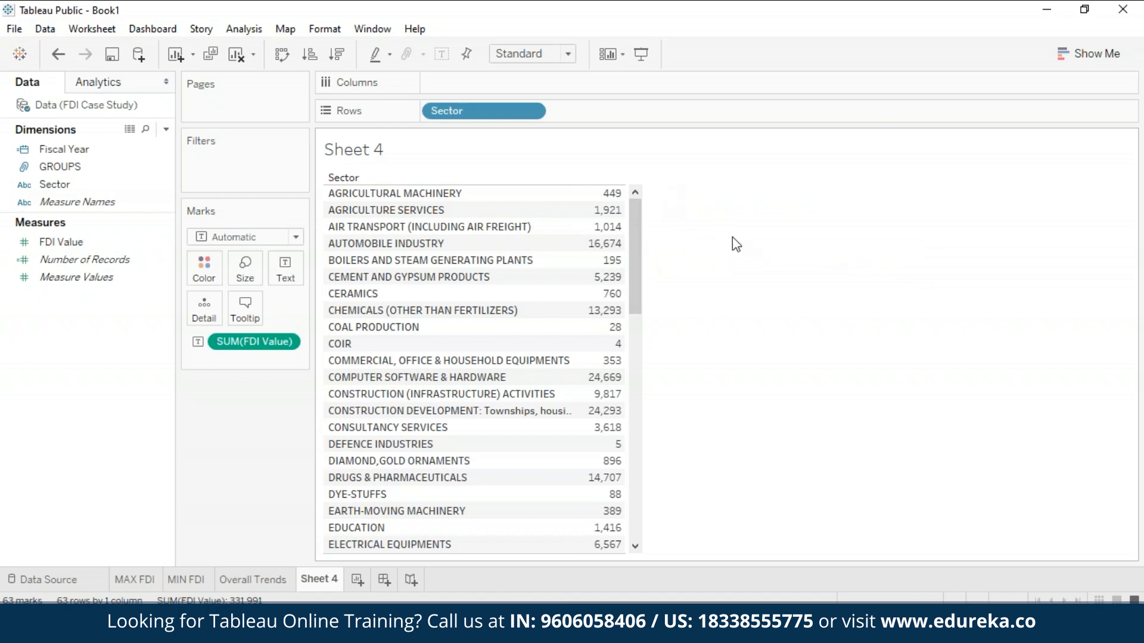
# Rename Sheet 4 as Groups
pyautogui.rightClick(325, 581)
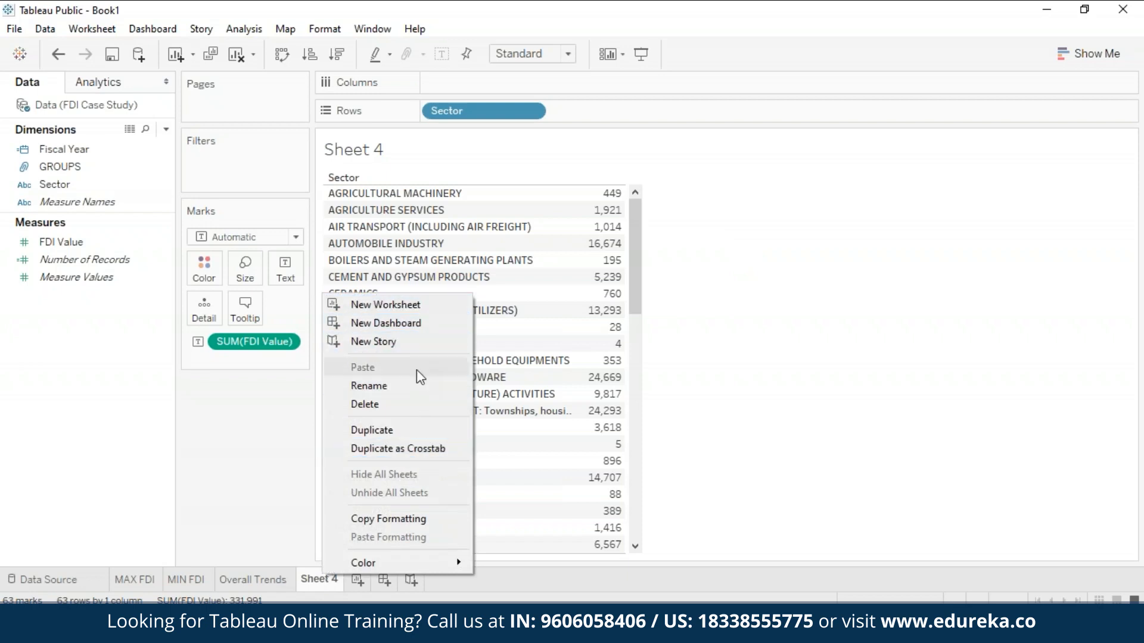
pyautogui.click(417, 391)
pyautogui.write('Groups')
pyautogui.press('Return')
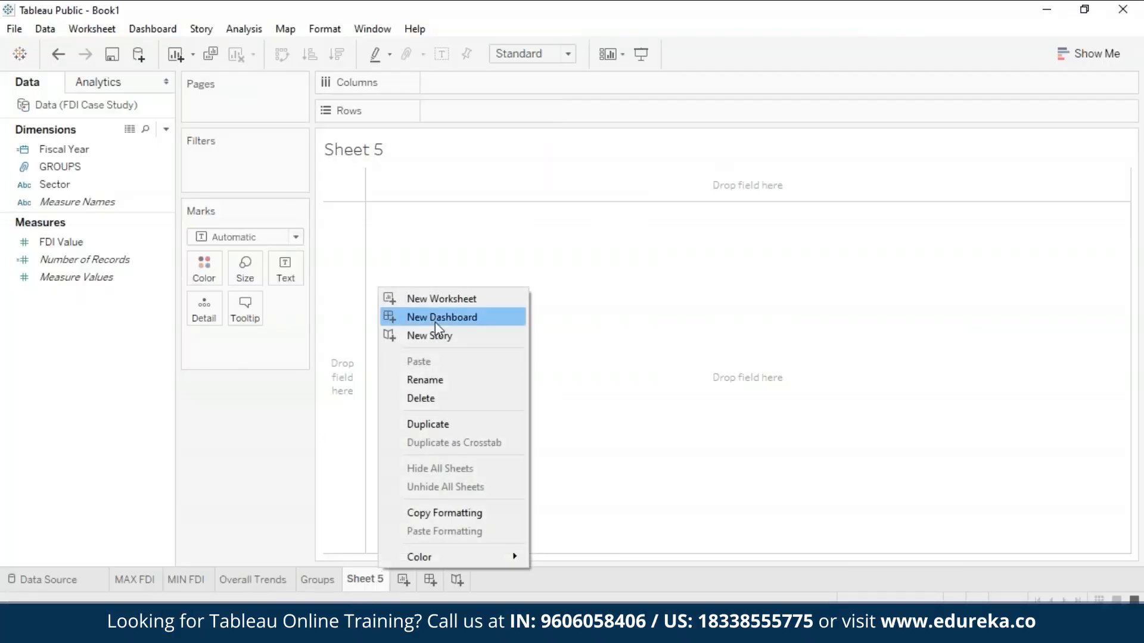
# Rename the new worksheet, Sheet 5, as Highest Growth
pyautogui.click(435, 378)
pyautogui.write('HIgghest Growth')
pyautogui.click(363, 579)
pyautogui.press('BackSpace')
pyautogui.press('BackSpace')
pyautogui.write('i')
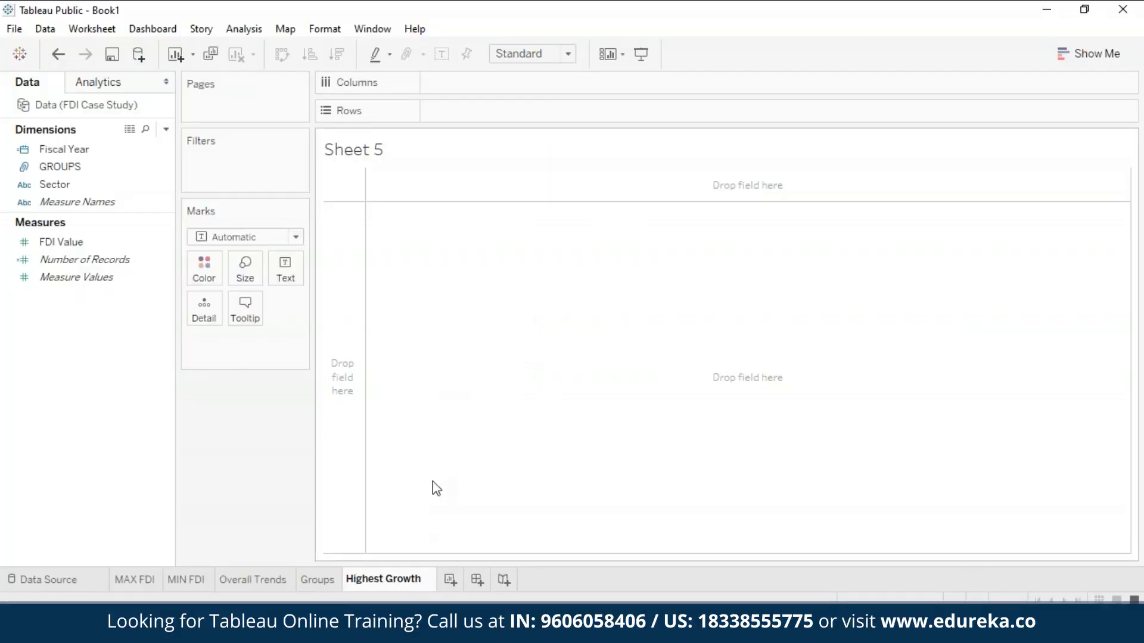
pyautogui.click(434, 484)
# Build a table with Sector as rows, Fiscal Year as columns and FDI Value as the cell values
pyautogui.moveTo(91, 180); pyautogui.dragTo(507, 104)
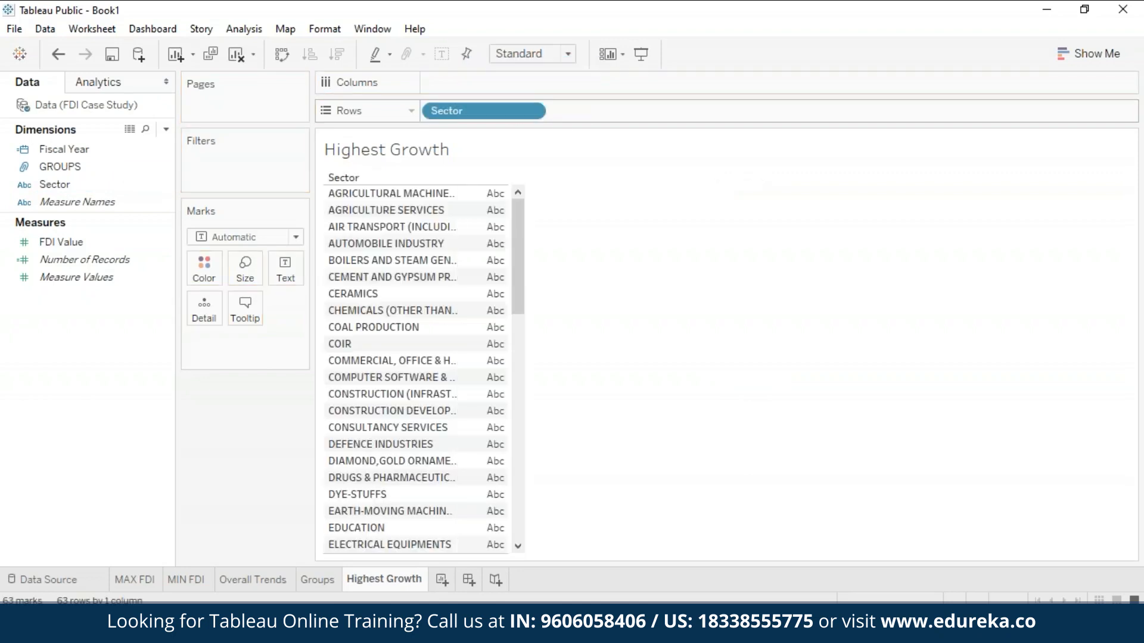
pyautogui.moveTo(102, 149); pyautogui.dragTo(497, 82)
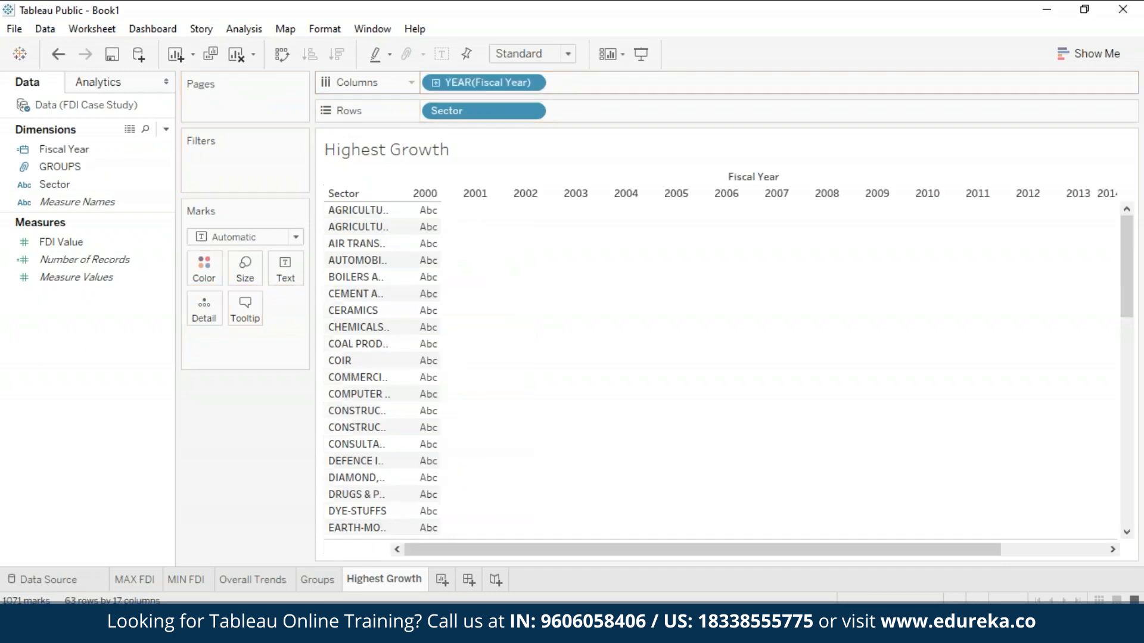
pyautogui.click(108, 244)
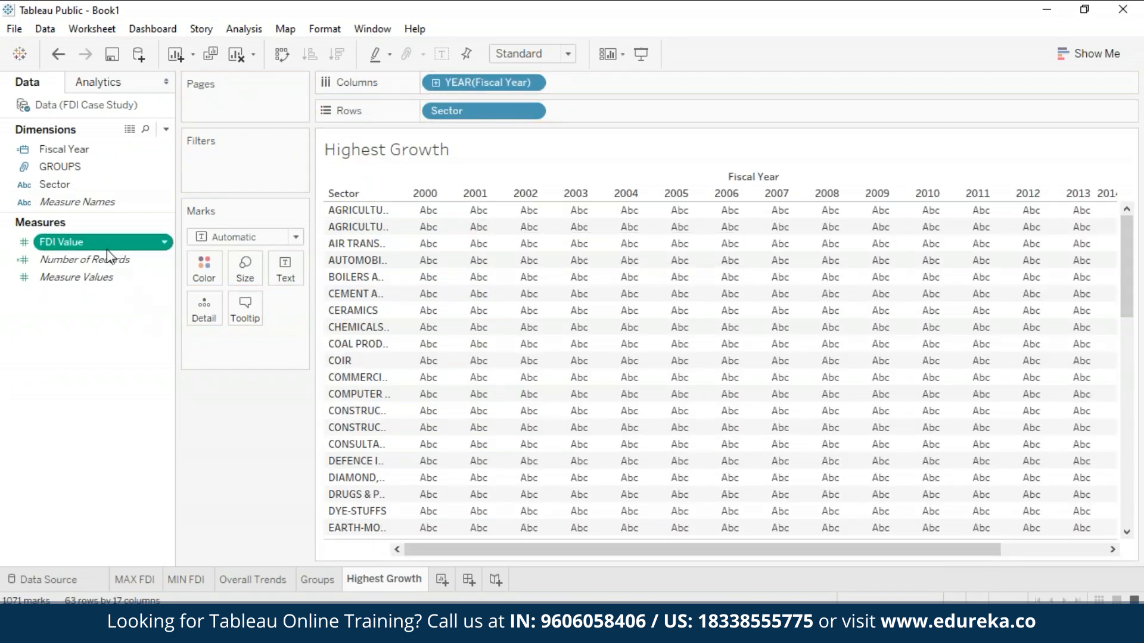
pyautogui.press('F2')
pyautogui.click(78, 398)
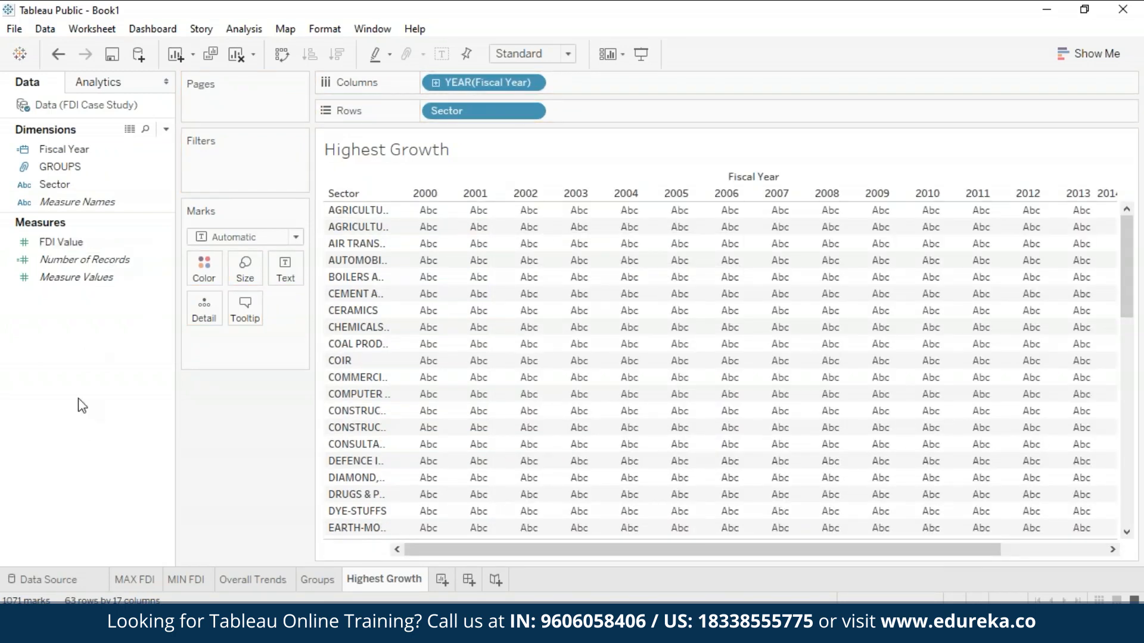
pyautogui.moveTo(98, 243); pyautogui.dragTo(447, 280)
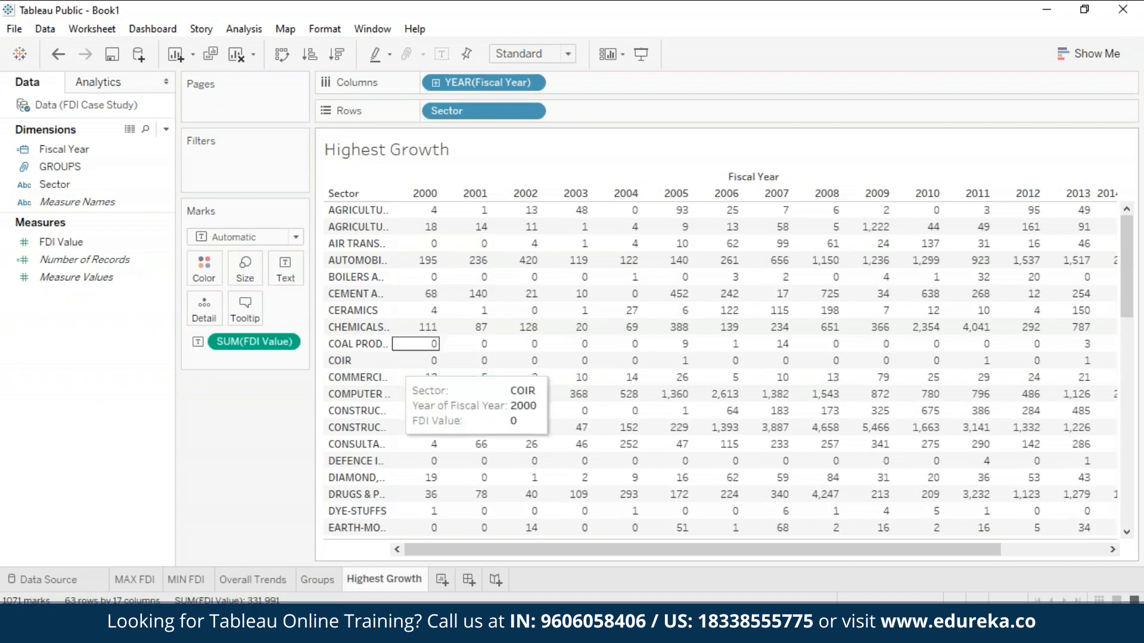
pyautogui.moveTo(430, 240)
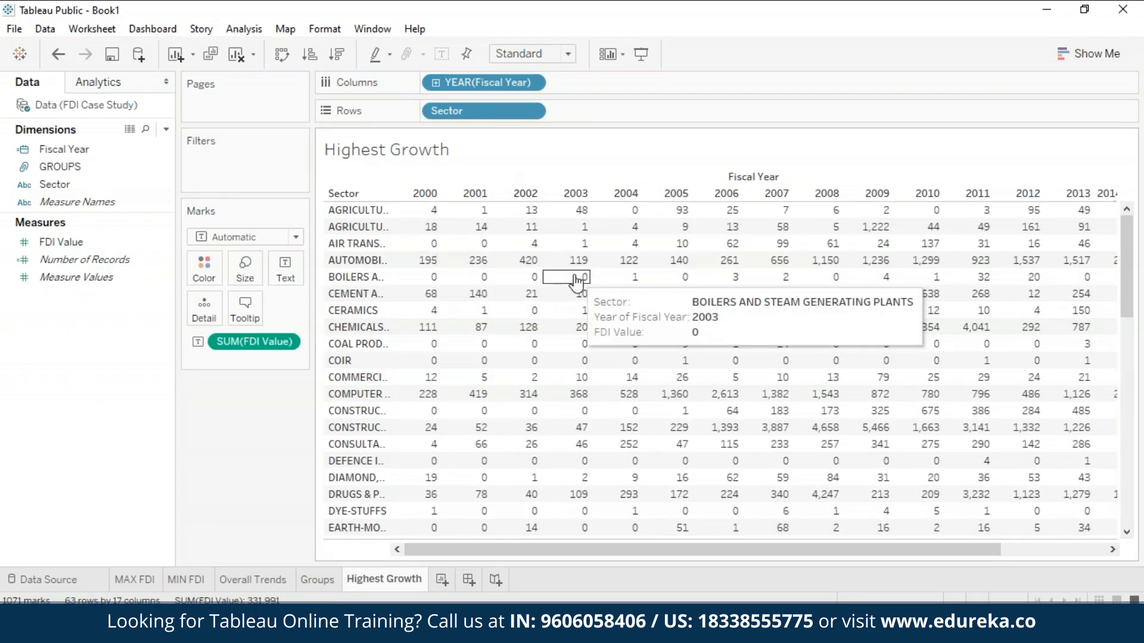
# Apply a Percent Difference quick table calculation to the FDI Value sum in the table
pyautogui.click(288, 343)
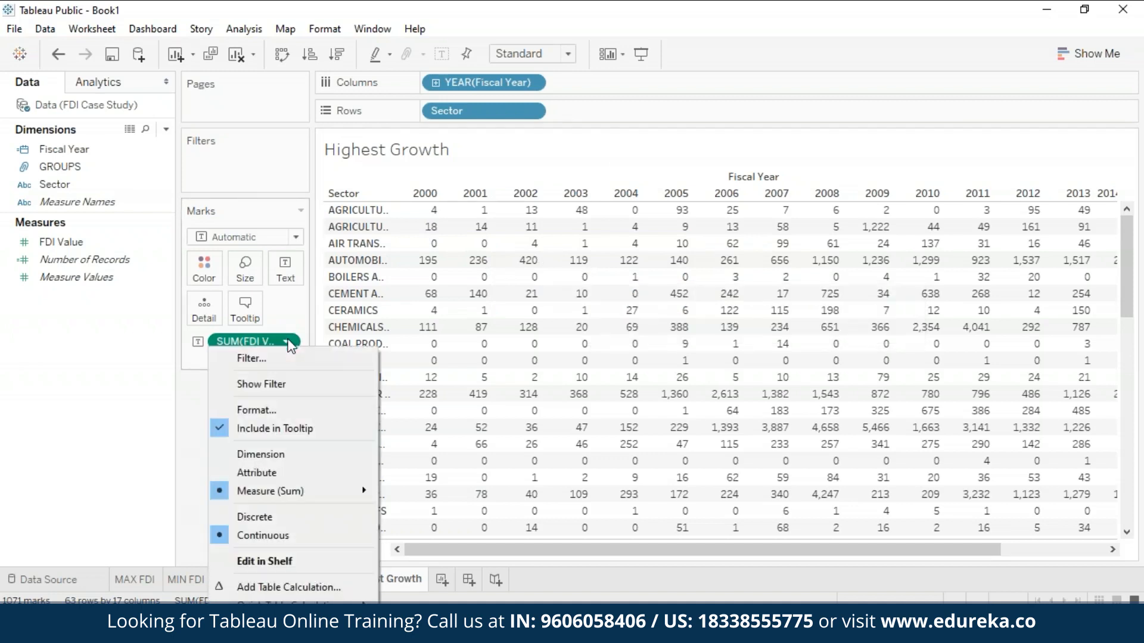
pyautogui.moveTo(367, 486)
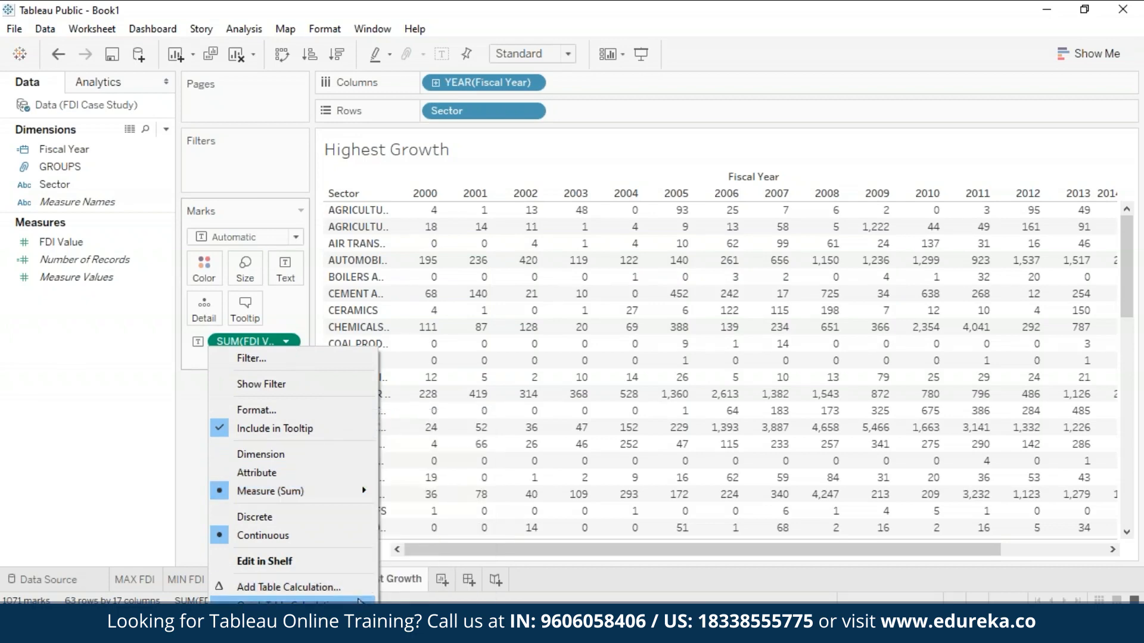
pyautogui.moveTo(360, 602)
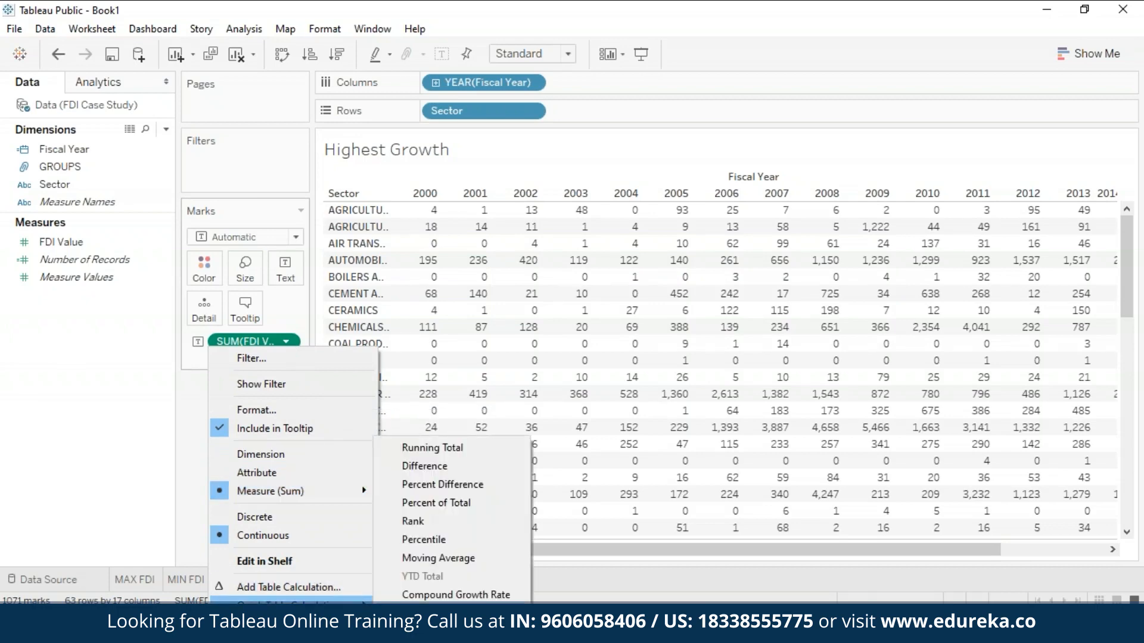
pyautogui.click(443, 485)
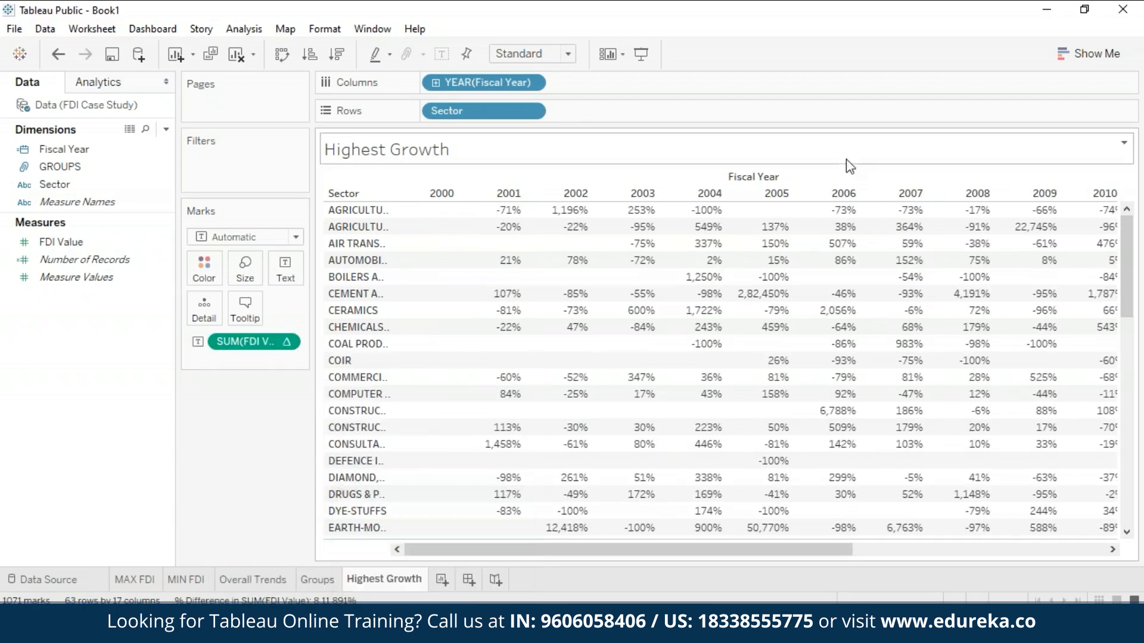
pyautogui.moveTo(515, 228)
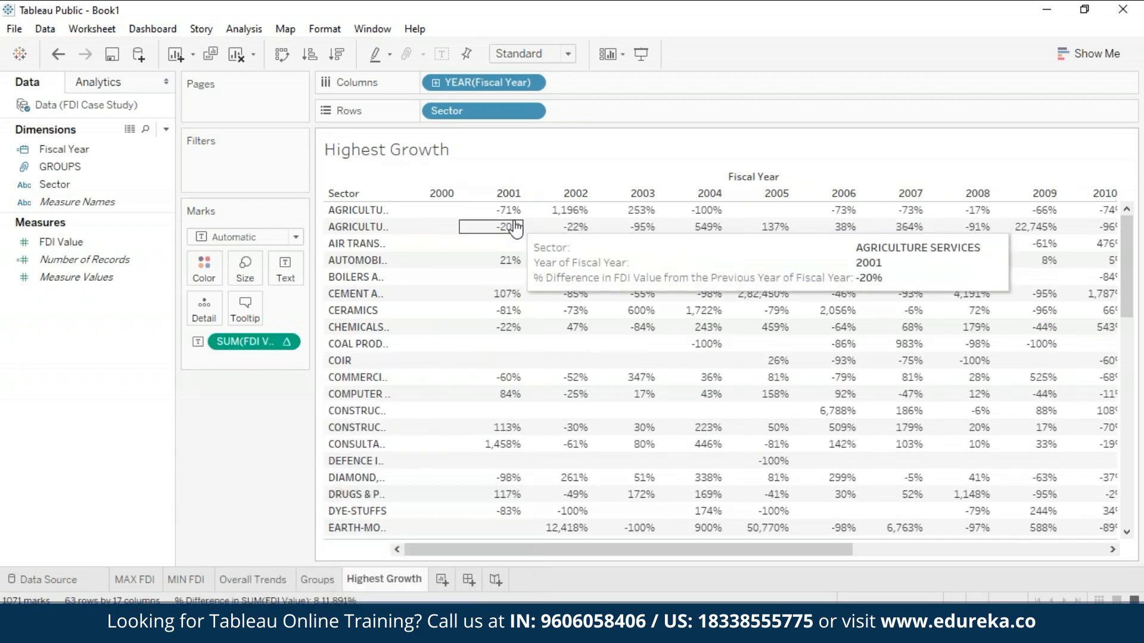
pyautogui.moveTo(691, 262)
pyautogui.moveTo(581, 218)
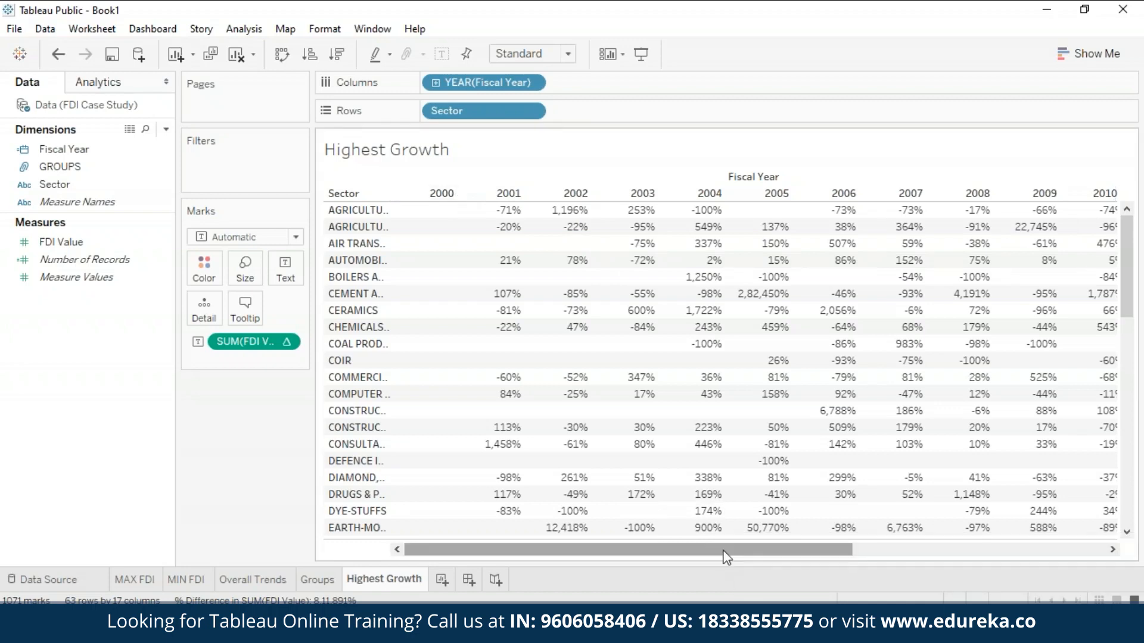
# Add a filter on the years of Fiscal Year with all years selected
pyautogui.click(86, 150)
pyautogui.moveTo(103, 156); pyautogui.dragTo(244, 169)
pyautogui.click(506, 211)
pyautogui.click(600, 471)
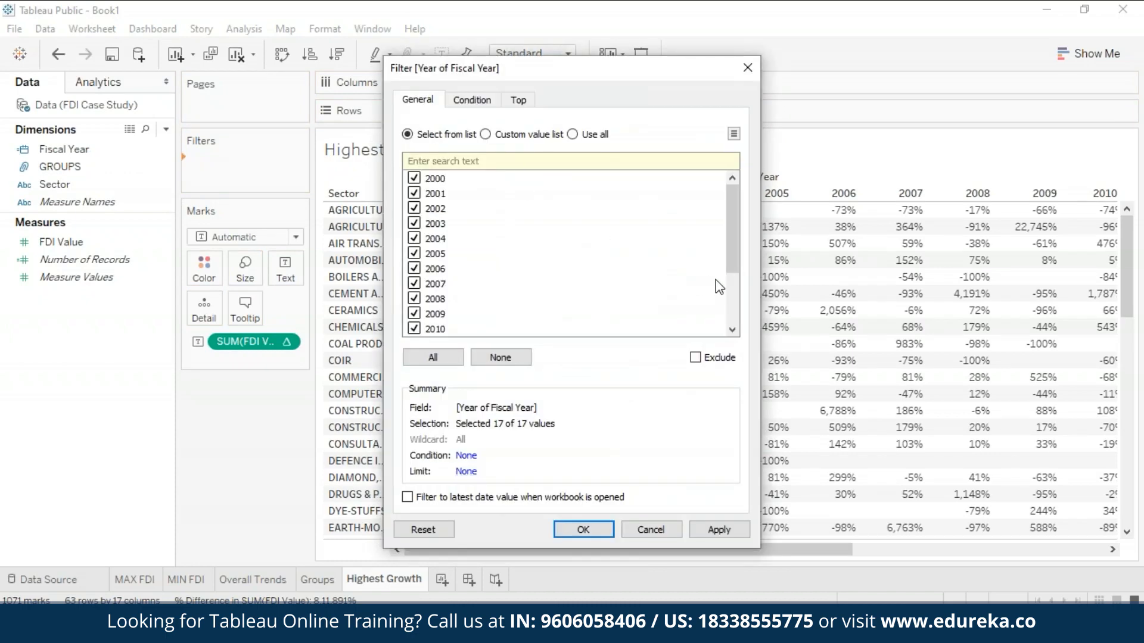
pyautogui.moveTo(732, 193)
pyautogui.mouseDown()
pyautogui.moveTo(718, 235)
pyautogui.moveTo(728, 189)
pyautogui.mouseUp()
pyautogui.click(410, 499)
pyautogui.click(410, 499)
pyautogui.click(452, 358)
# Limit the year filter by field to the top 5 by Fiscal Year minimum and apply it
pyautogui.click(530, 98)
pyautogui.click(433, 143)
pyautogui.click(499, 185)
pyautogui.click(446, 231)
pyautogui.click(661, 186)
pyautogui.click(602, 216)
pyautogui.click(556, 163)
pyautogui.press('BackSpace')
pyautogui.press('BackSpace')
pyautogui.write('5')
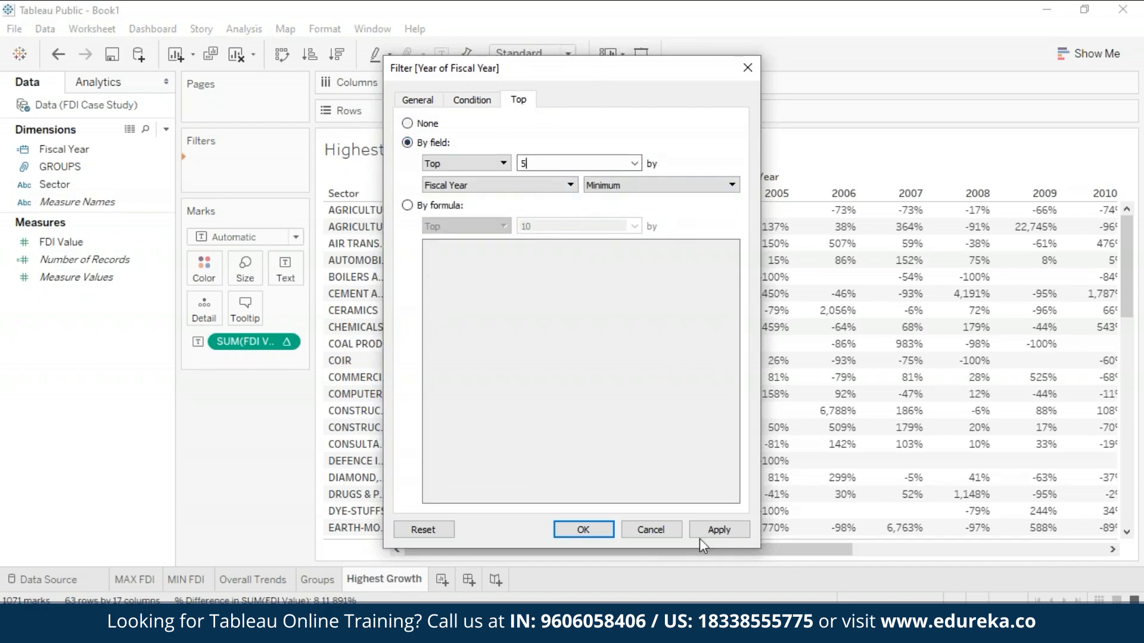
pyautogui.click(718, 530)
pyautogui.moveTo(645, 72); pyautogui.dragTo(1000, 40)
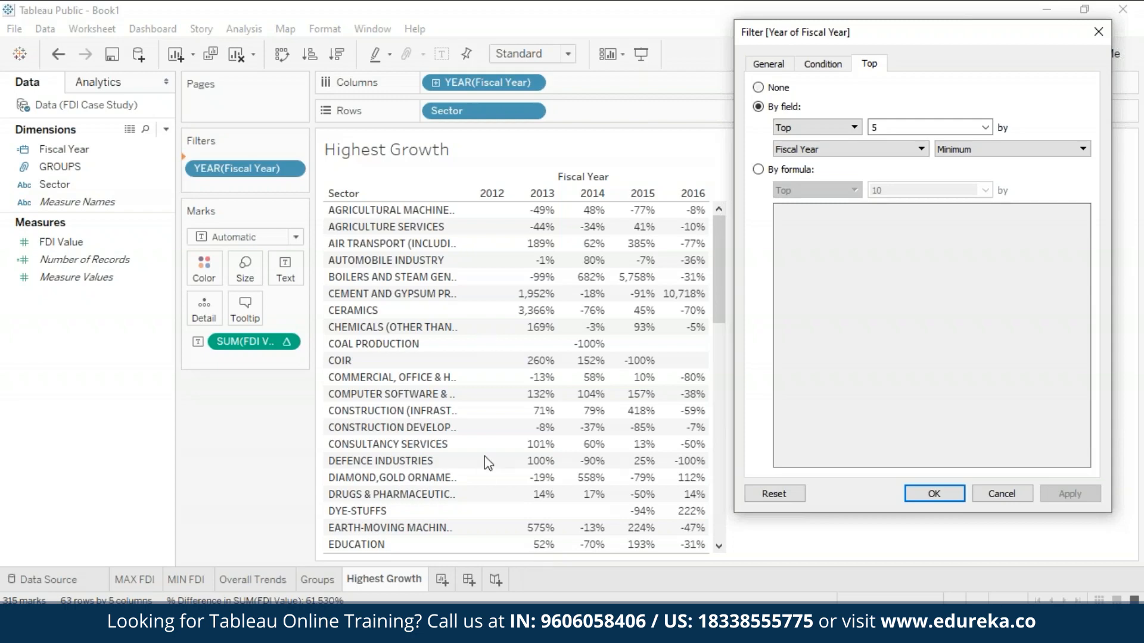
# Set the year filter's top limit to 6 and confirm the filter
pyautogui.moveTo(881, 31); pyautogui.dragTo(649, 39)
pyautogui.click(643, 135)
pyautogui.press('BackSpace')
pyautogui.write('6')
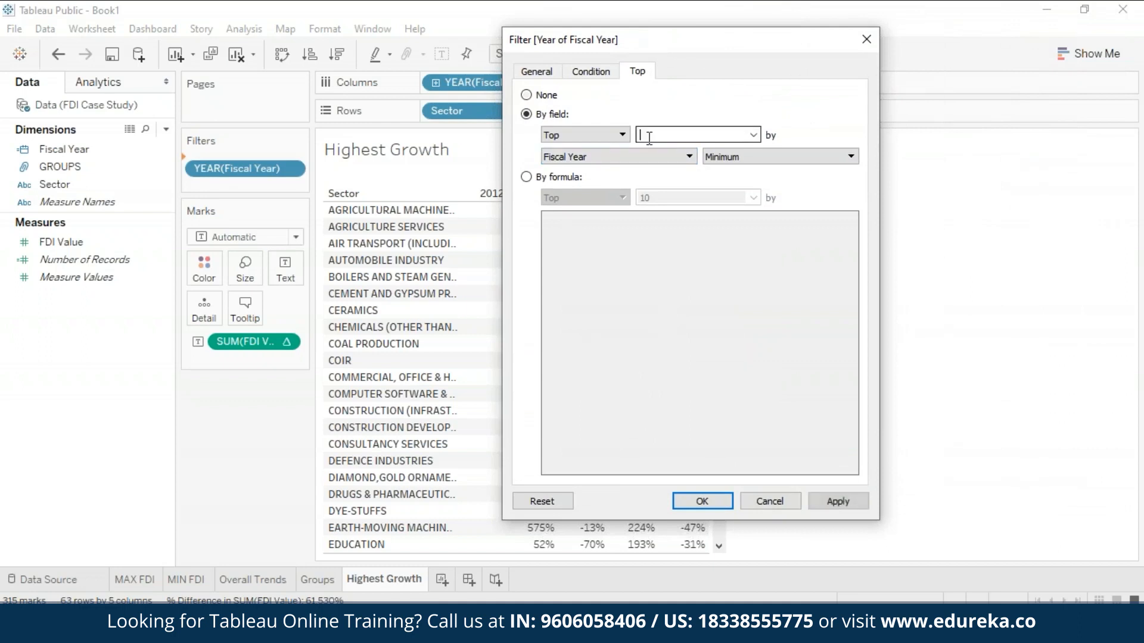
pyautogui.click(834, 503)
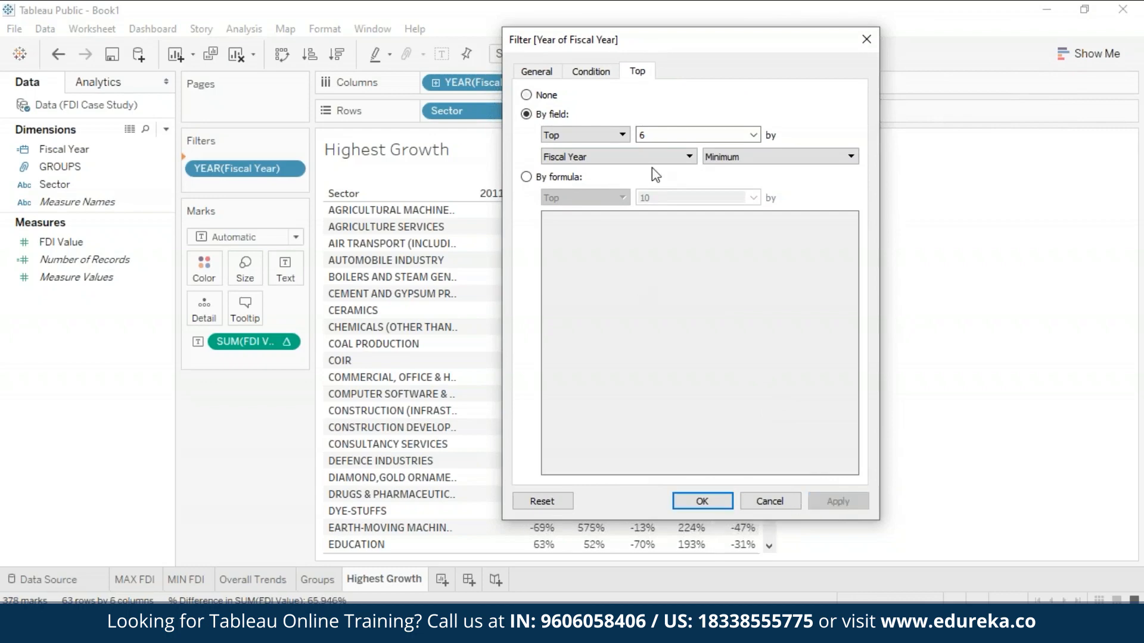
pyautogui.click(701, 502)
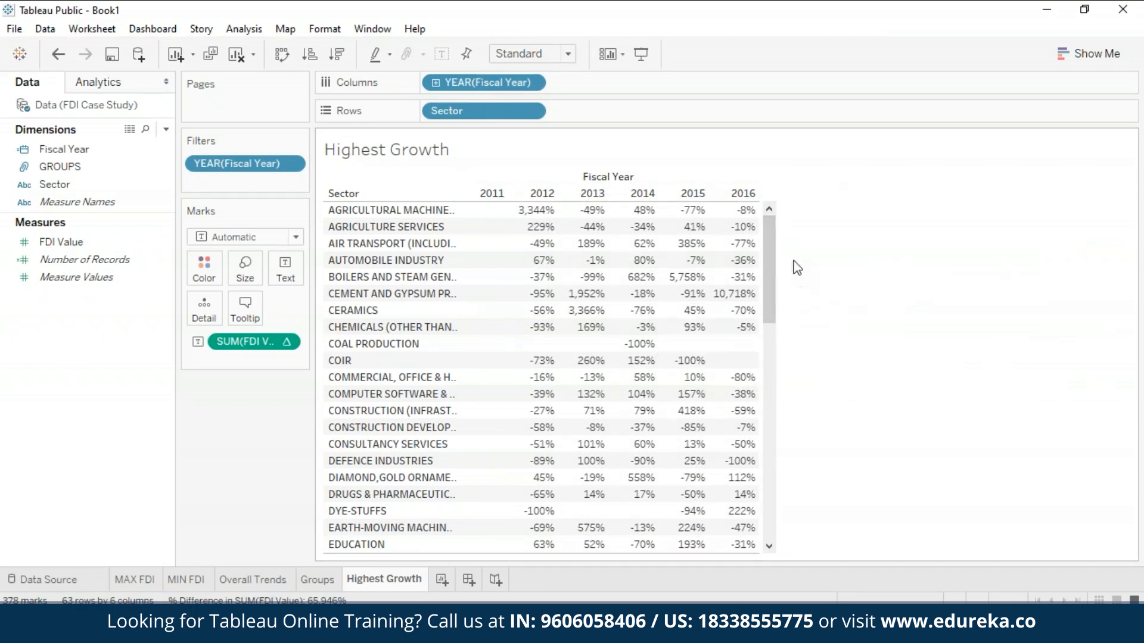
# Sort the sectors in descending order by their 2016 percent difference and clear the column selection
pyautogui.click(744, 193)
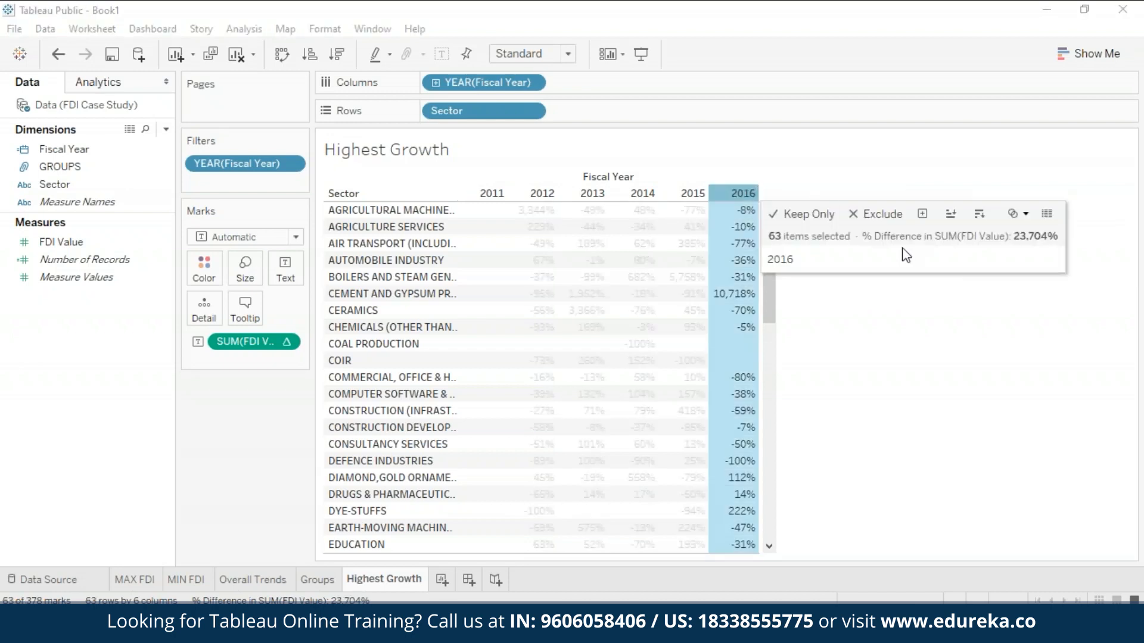
pyautogui.click(979, 214)
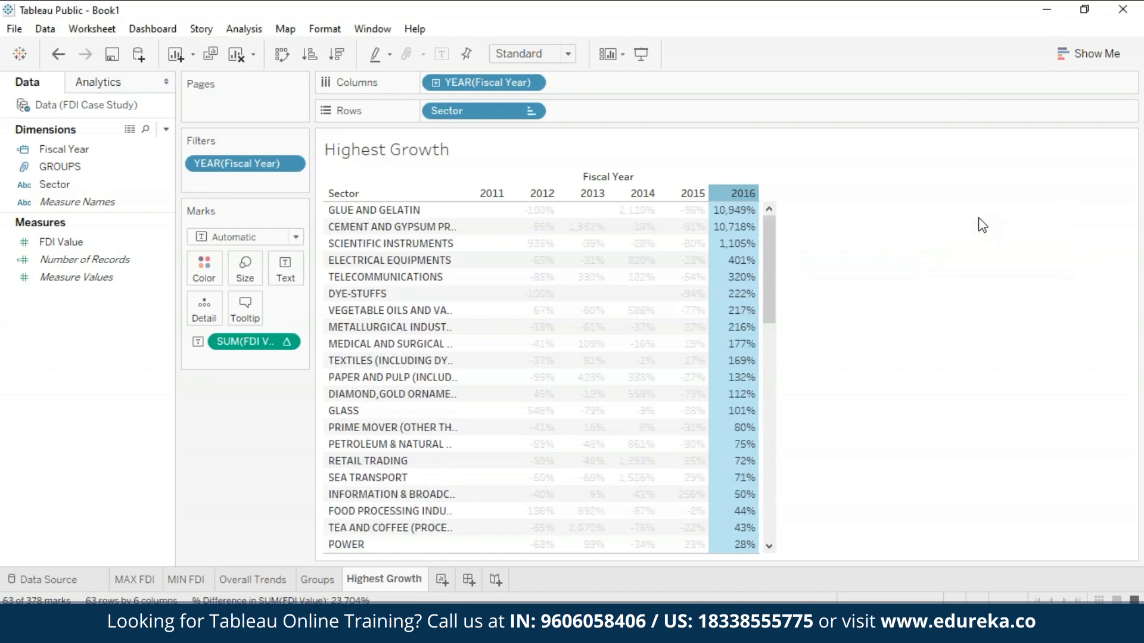
pyautogui.click(859, 202)
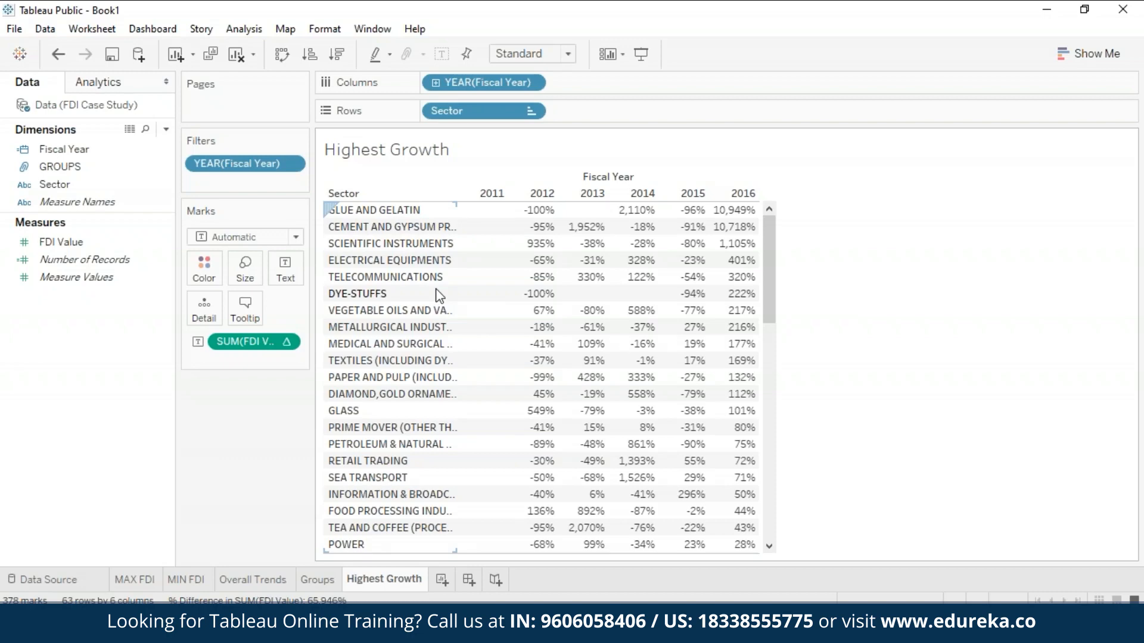
# Filter Sector by field to the top 5 by sum of FDI Value
pyautogui.click(530, 111)
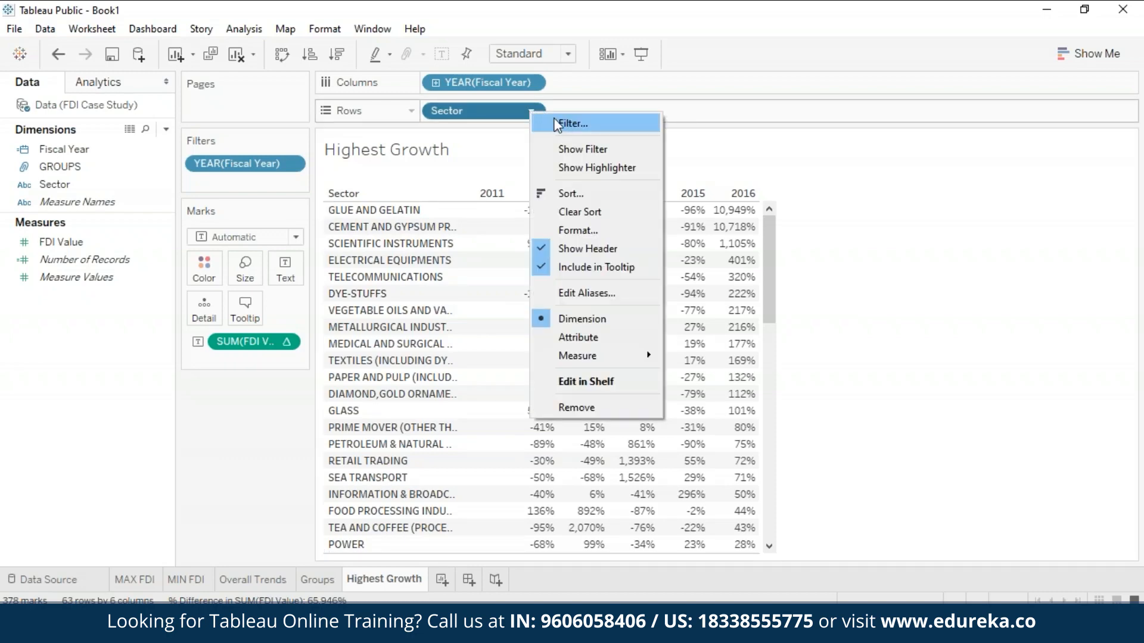
pyautogui.click(571, 124)
pyautogui.click(573, 110)
pyautogui.click(407, 153)
pyautogui.doubleClick(549, 174)
pyautogui.write('5')
pyautogui.click(718, 518)
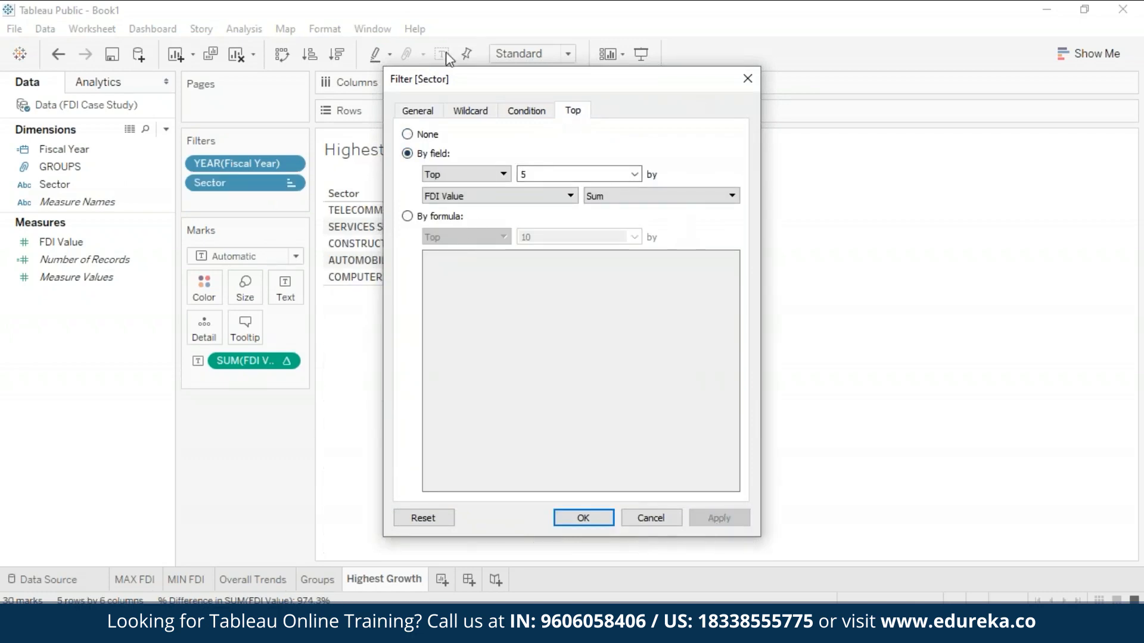
pyautogui.click(596, 516)
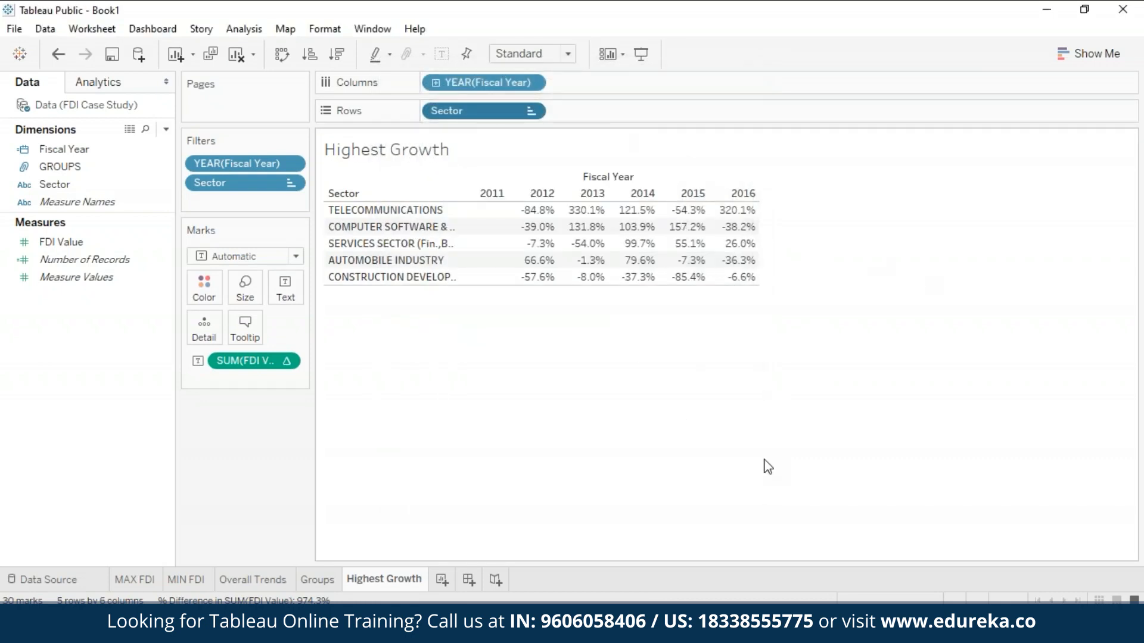
# Duplicate the Highest Growth worksheet and rename the copy as Highest Decline
pyautogui.rightClick(396, 585)
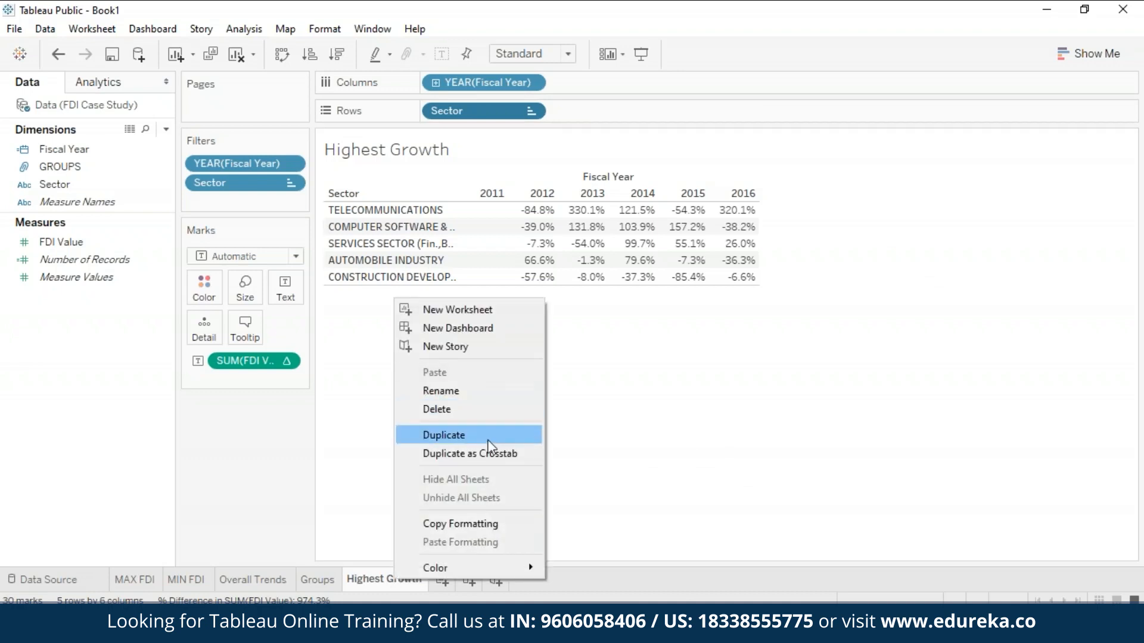
pyautogui.click(497, 435)
pyautogui.rightClick(484, 578)
pyautogui.click(524, 388)
pyautogui.click(509, 577)
pyautogui.moveTo(470, 580); pyautogui.dragTo(529, 580)
pyautogui.write('Decline')
pyautogui.click(719, 489)
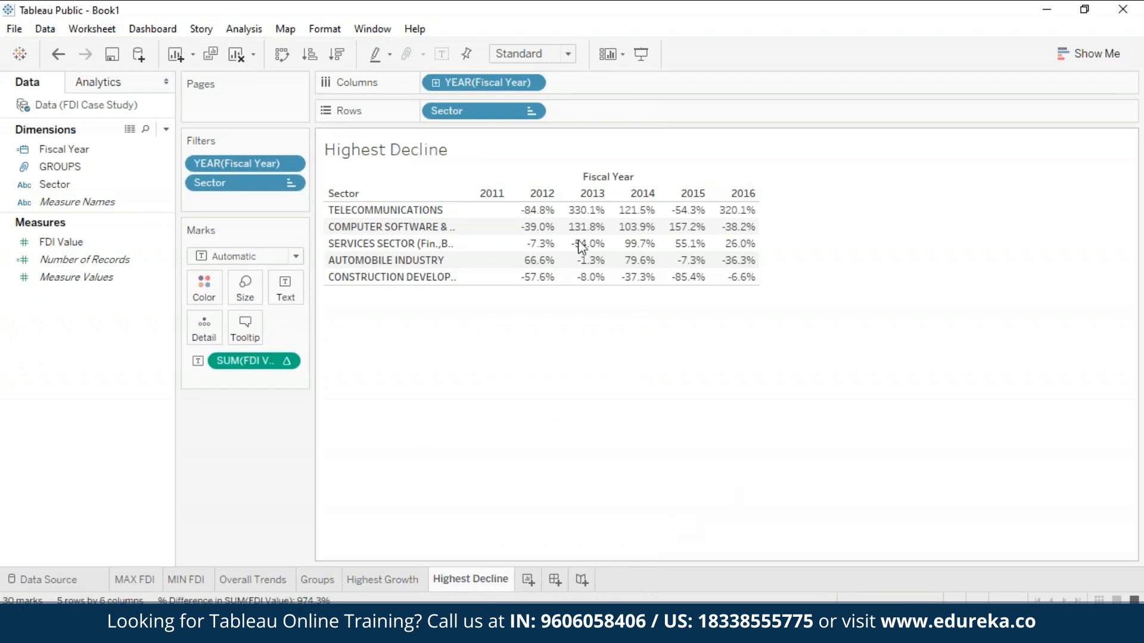
# Change the Sector filter on the Highest Decline worksheet to the bottom 5 by sum of FDI Value
pyautogui.click(291, 185)
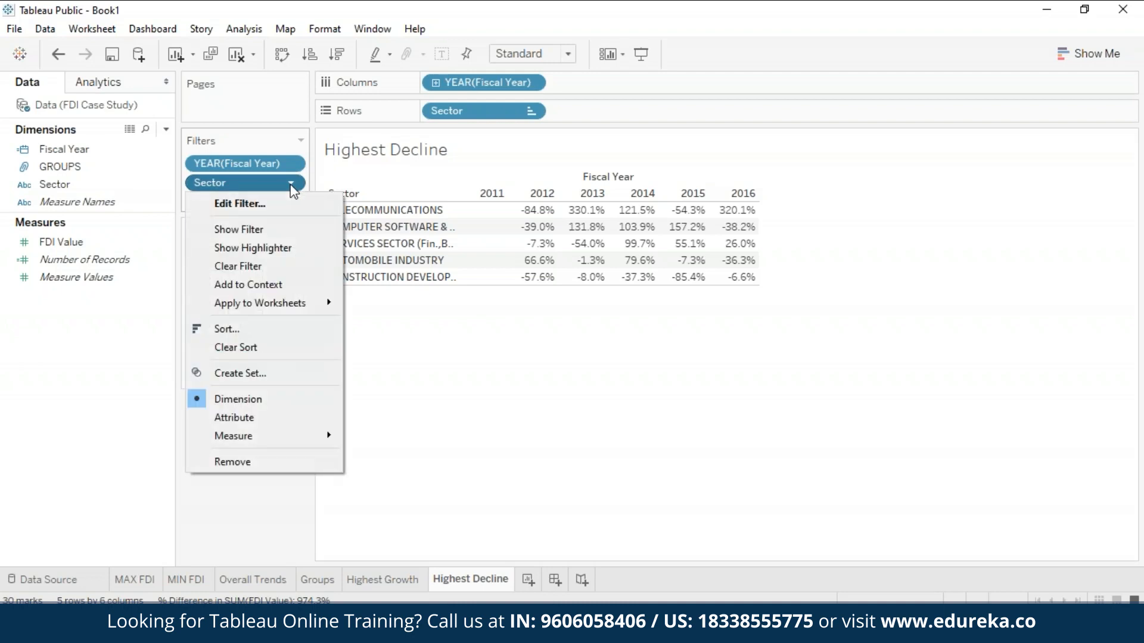
pyautogui.click(293, 204)
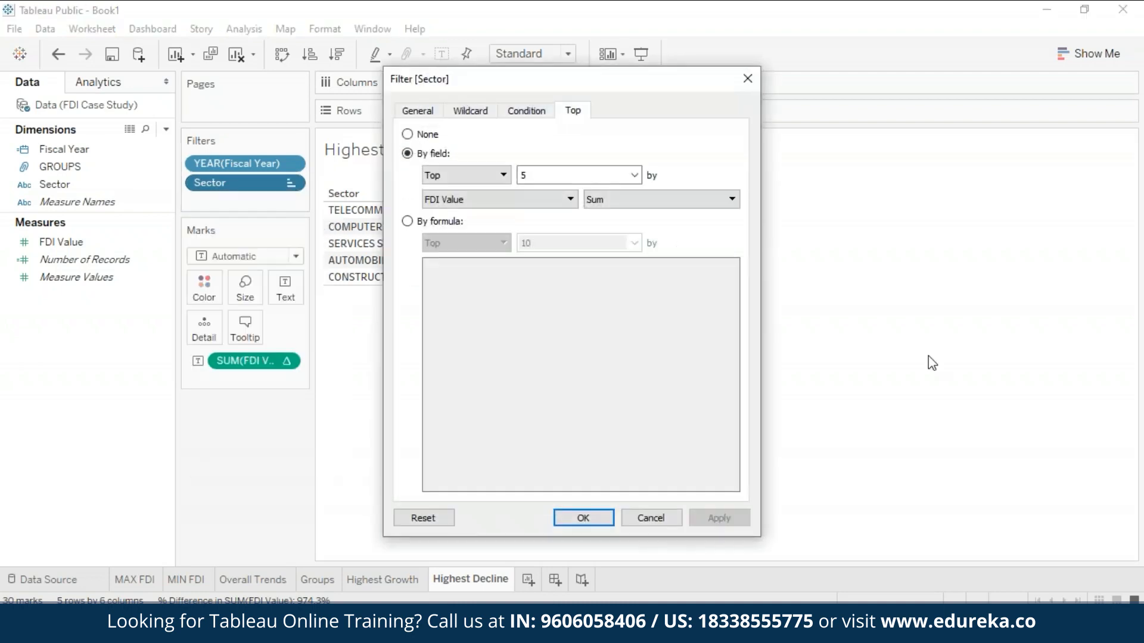
pyautogui.click(498, 174)
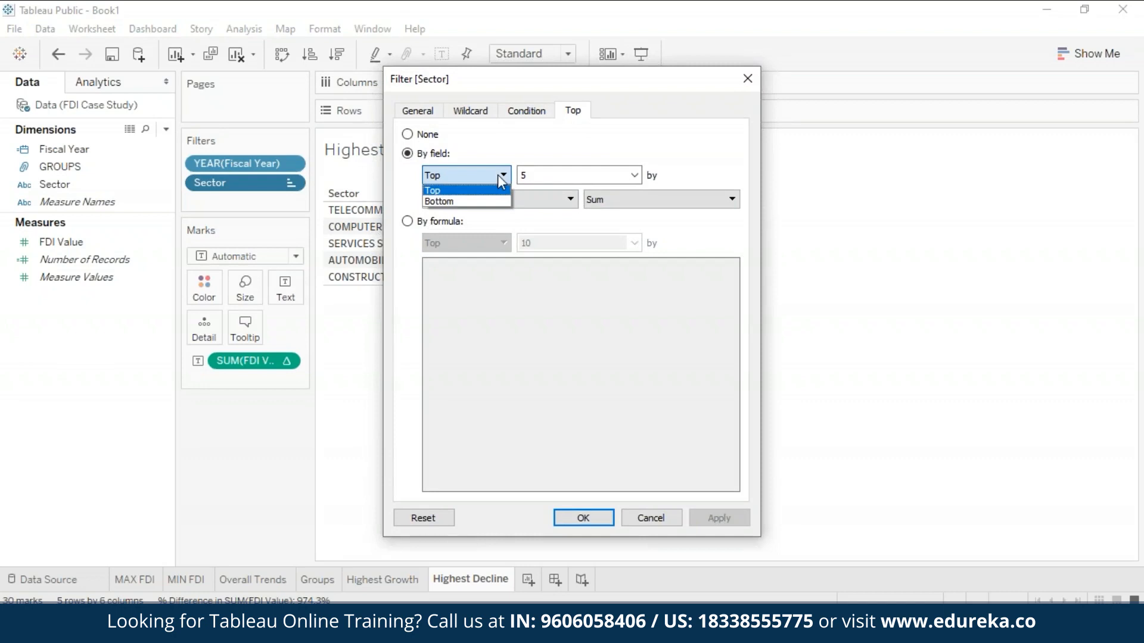
pyautogui.click(499, 203)
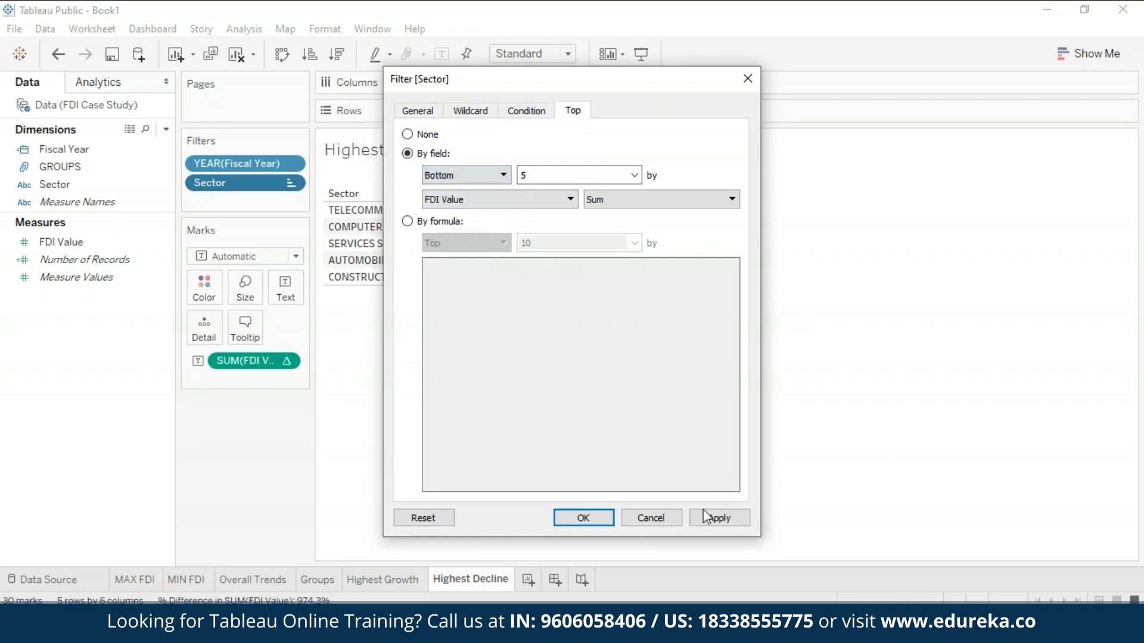
pyautogui.click(711, 522)
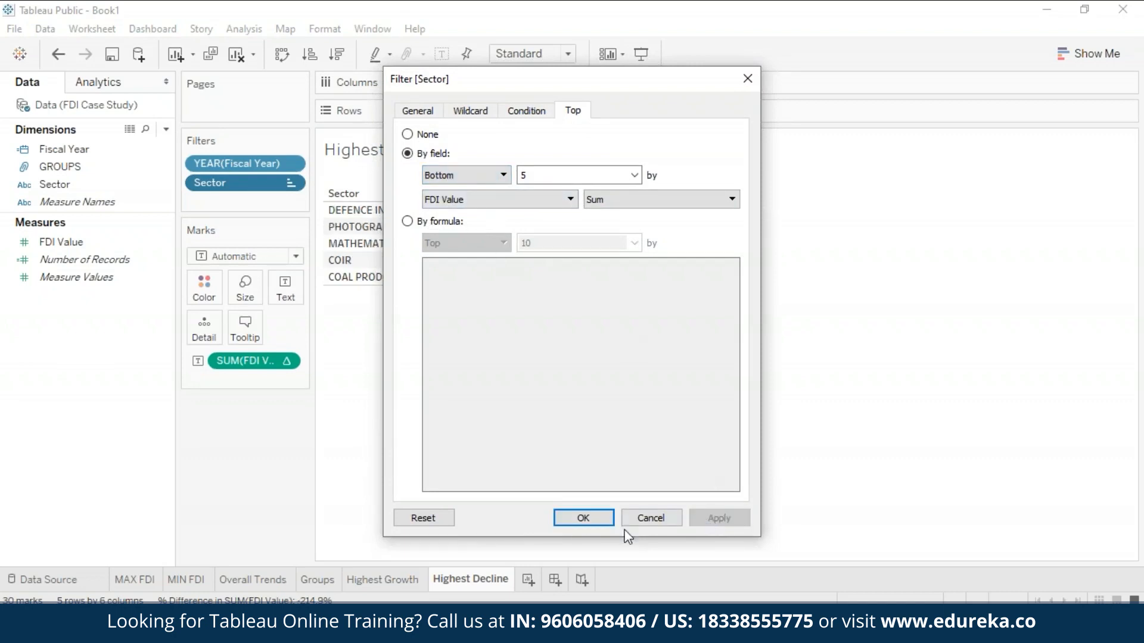
pyautogui.click(583, 518)
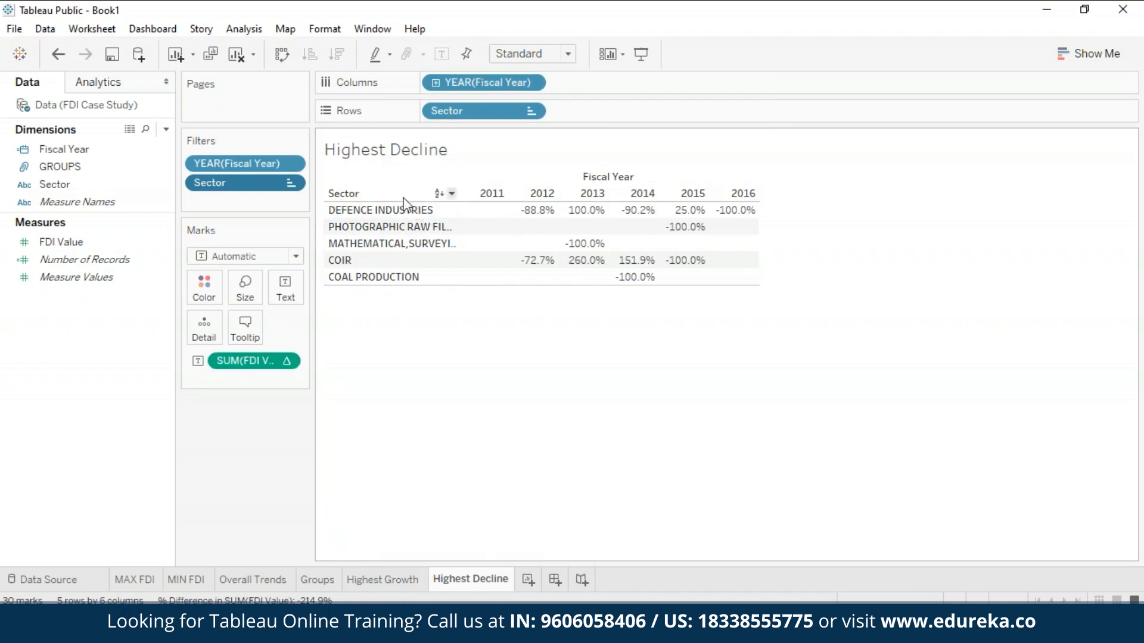
# Compare the yearly percent differences of the sectors on the Highest Decline and Highest Growth worksheets
pyautogui.moveTo(469, 225)
pyautogui.moveTo(739, 219)
pyautogui.click(384, 579)
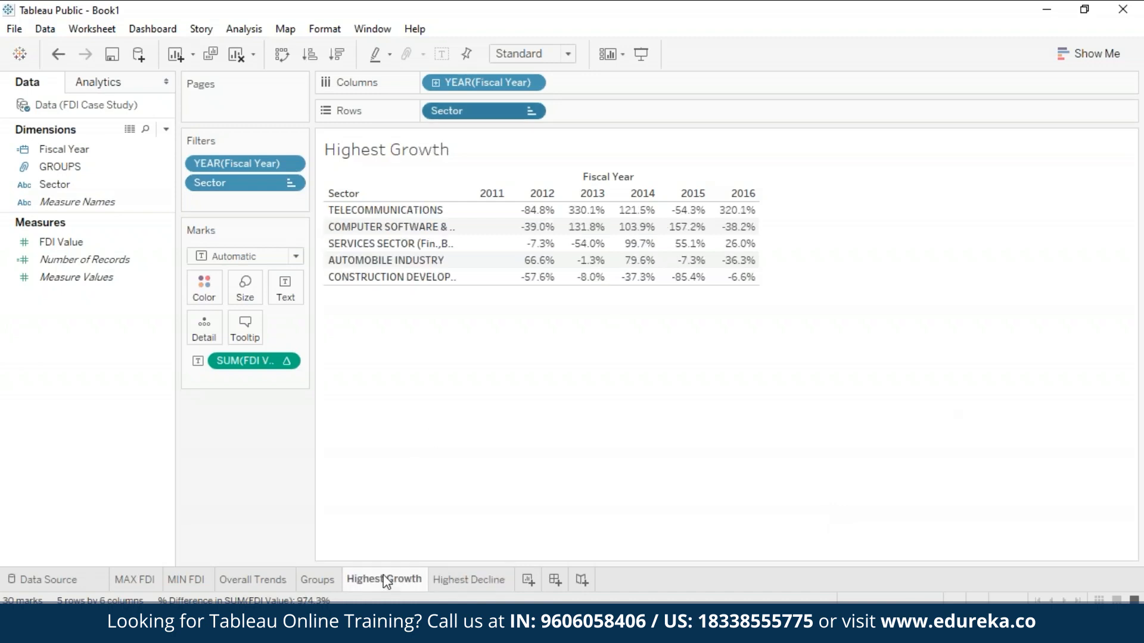
pyautogui.click(463, 585)
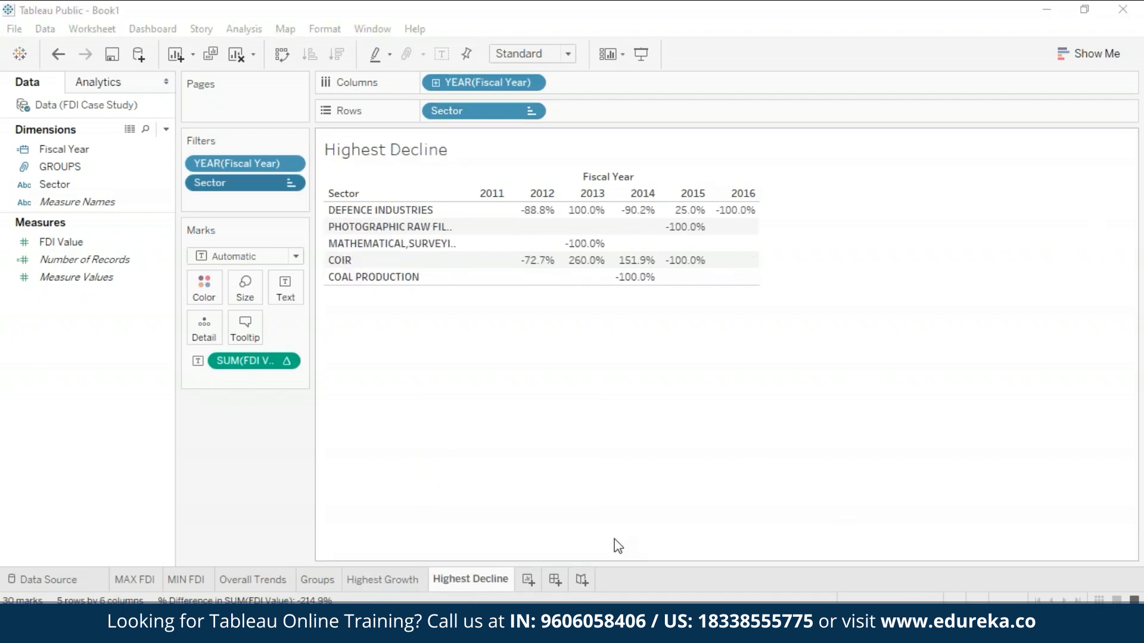
# Add two new worksheets after Highest Decline and rename the first of them as Variation
pyautogui.click(527, 581)
pyautogui.rightClick(527, 581)
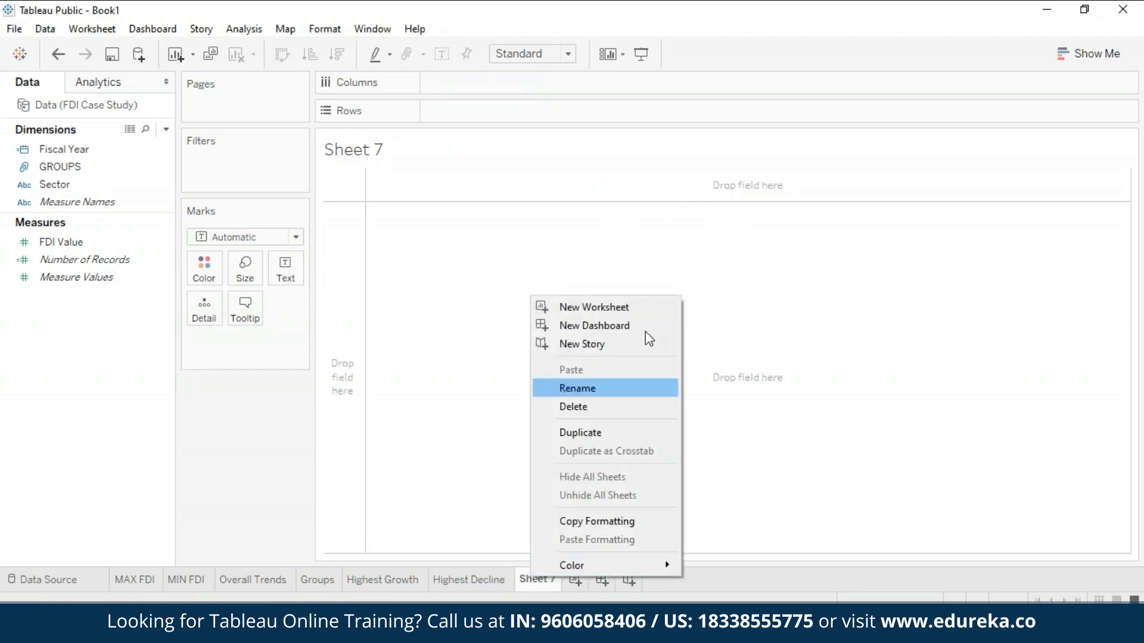
pyautogui.click(651, 307)
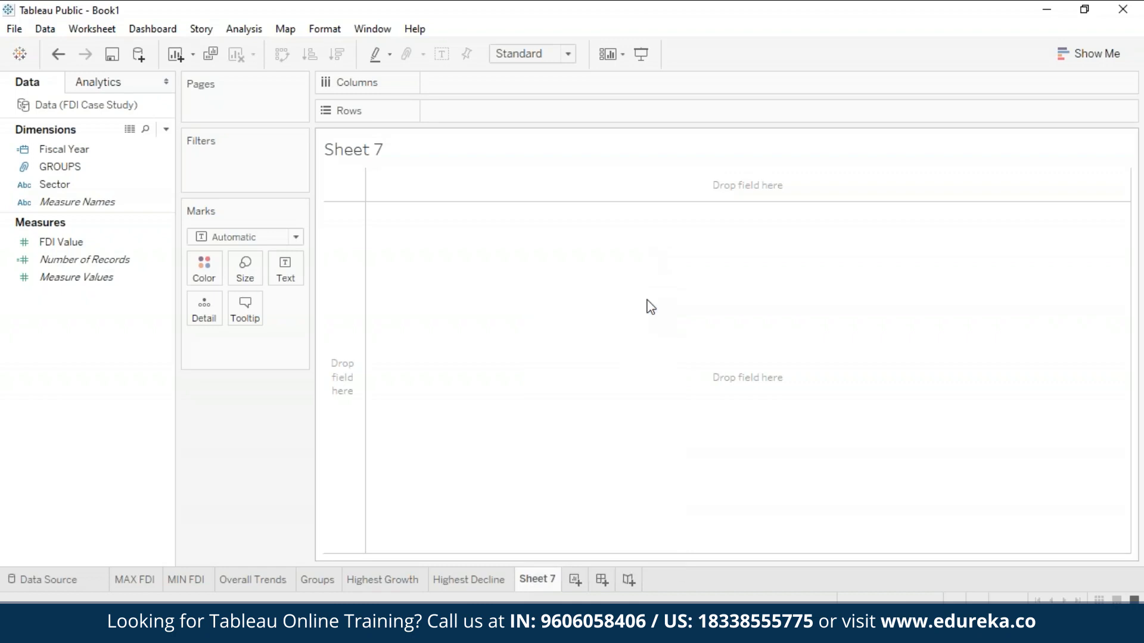
pyautogui.rightClick(536, 581)
pyautogui.click(603, 393)
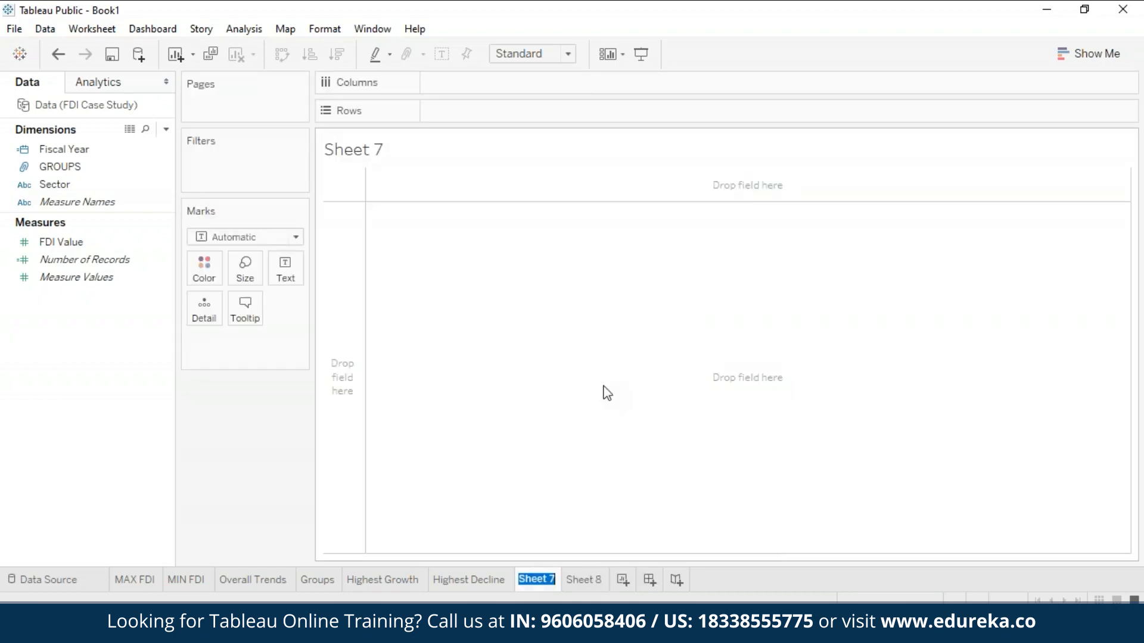
pyautogui.write('M')
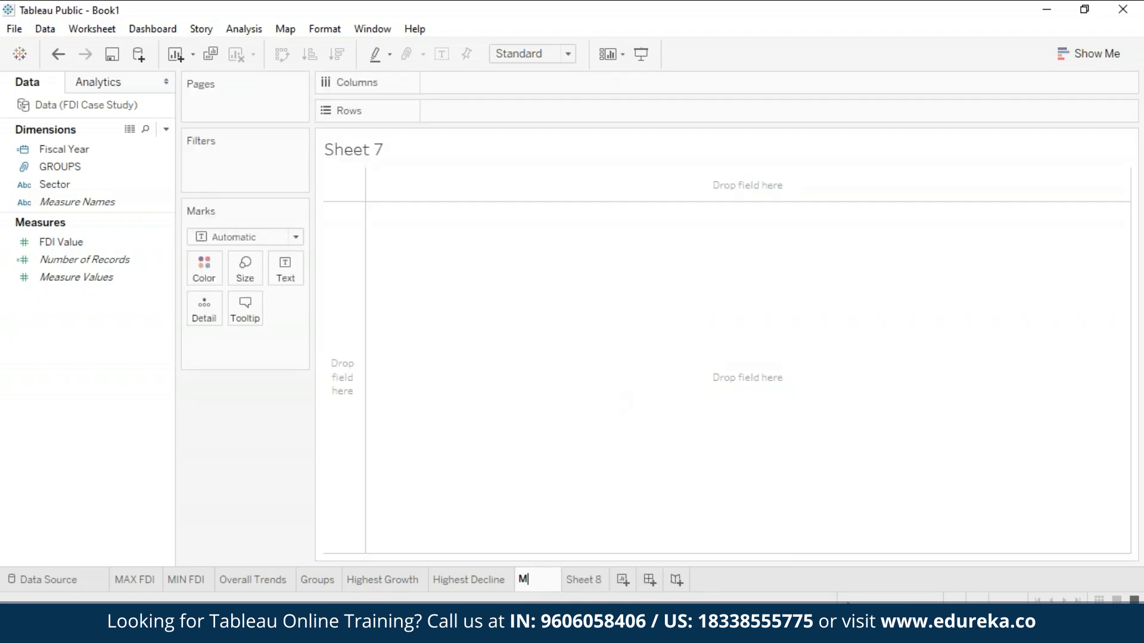
pyautogui.press('BackSpace')
pyautogui.write('Variation')
pyautogui.press('Return')
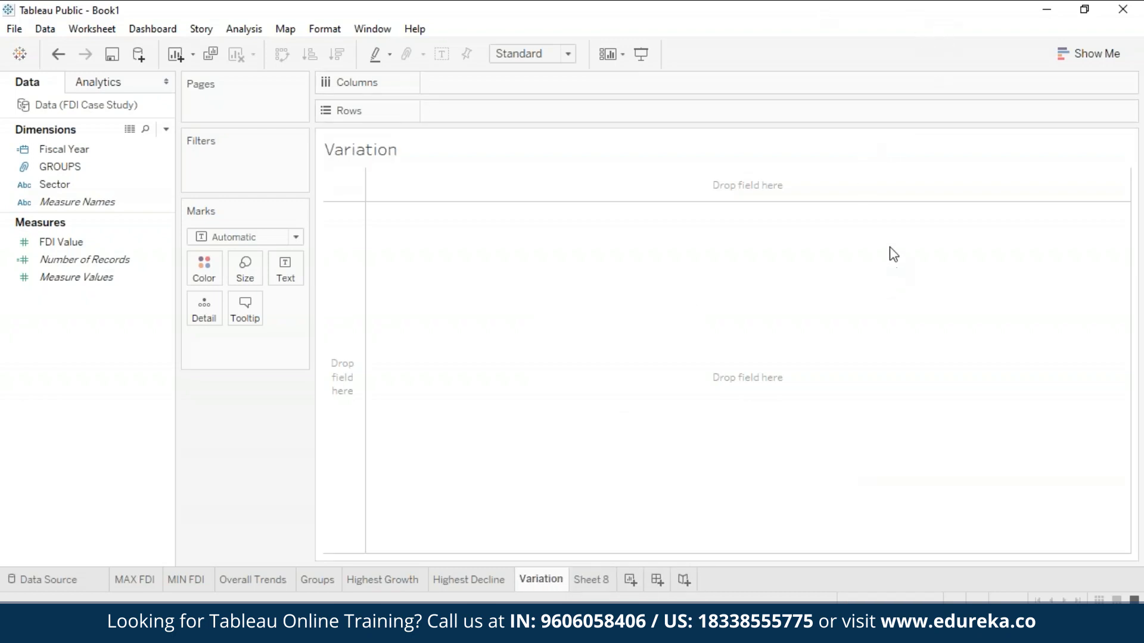
# Build a box-and-whisker plot of FDI Value by Sector on the Variation worksheet and turn off measure aggregation
pyautogui.click(1074, 52)
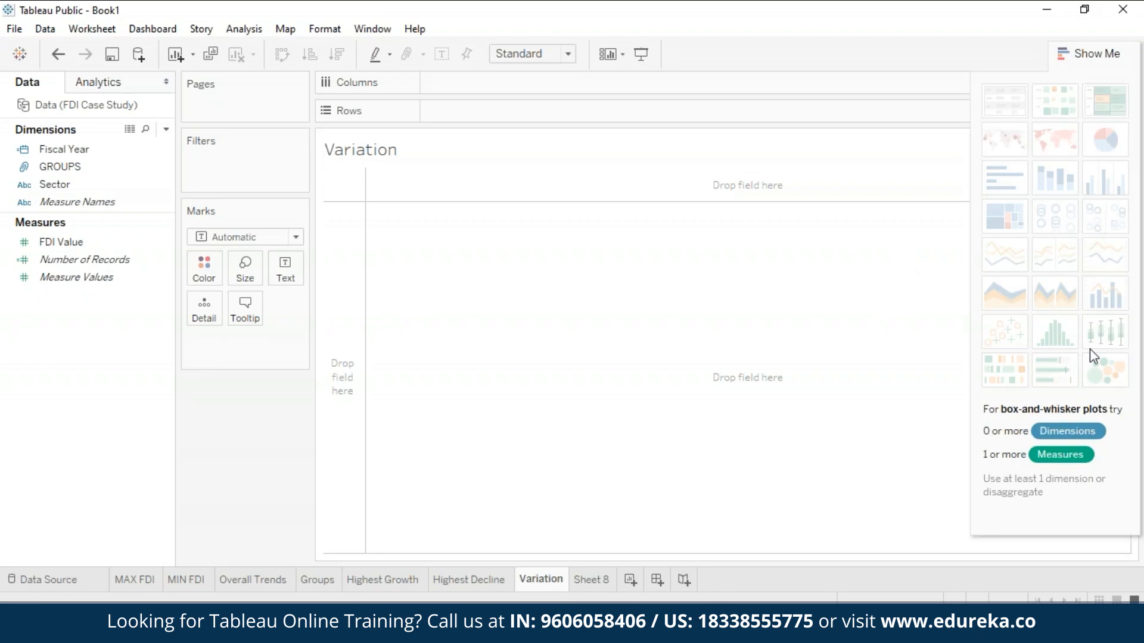
pyautogui.moveTo(127, 195); pyautogui.dragTo(517, 116)
pyautogui.hotkey('ctrl', 'w')
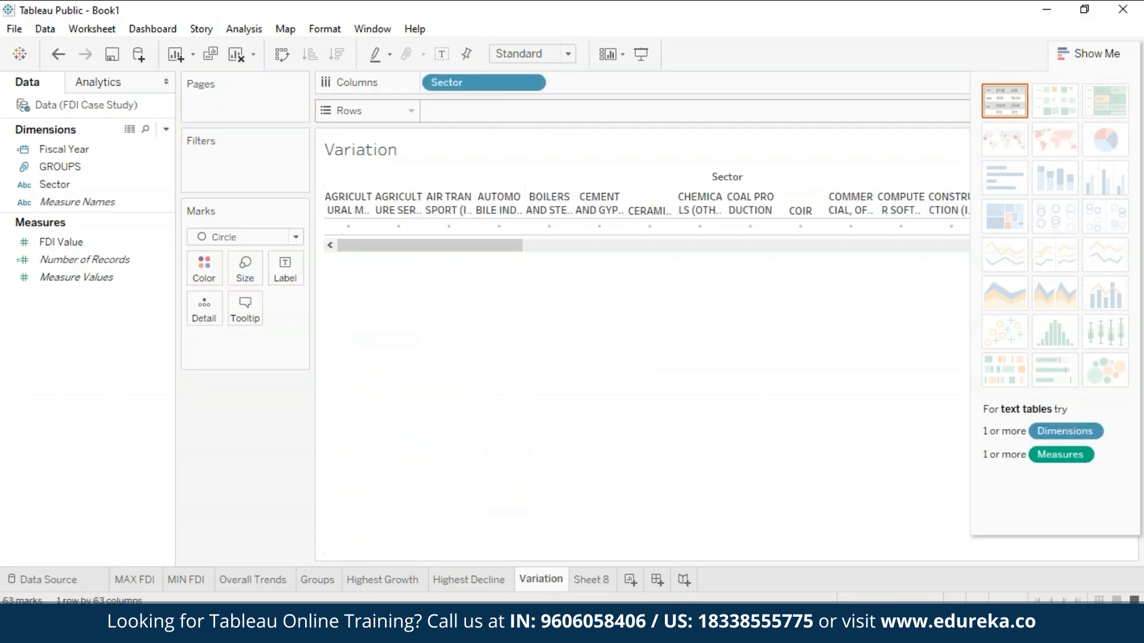
pyautogui.moveTo(94, 243); pyautogui.dragTo(482, 121)
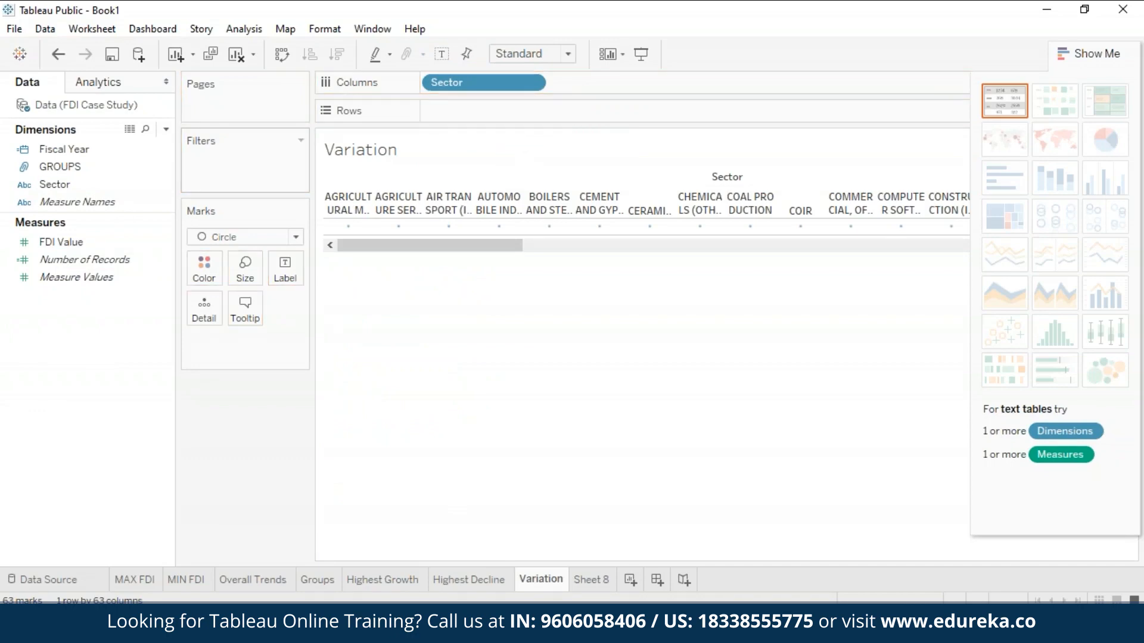
pyautogui.moveTo(69, 241); pyautogui.dragTo(466, 109)
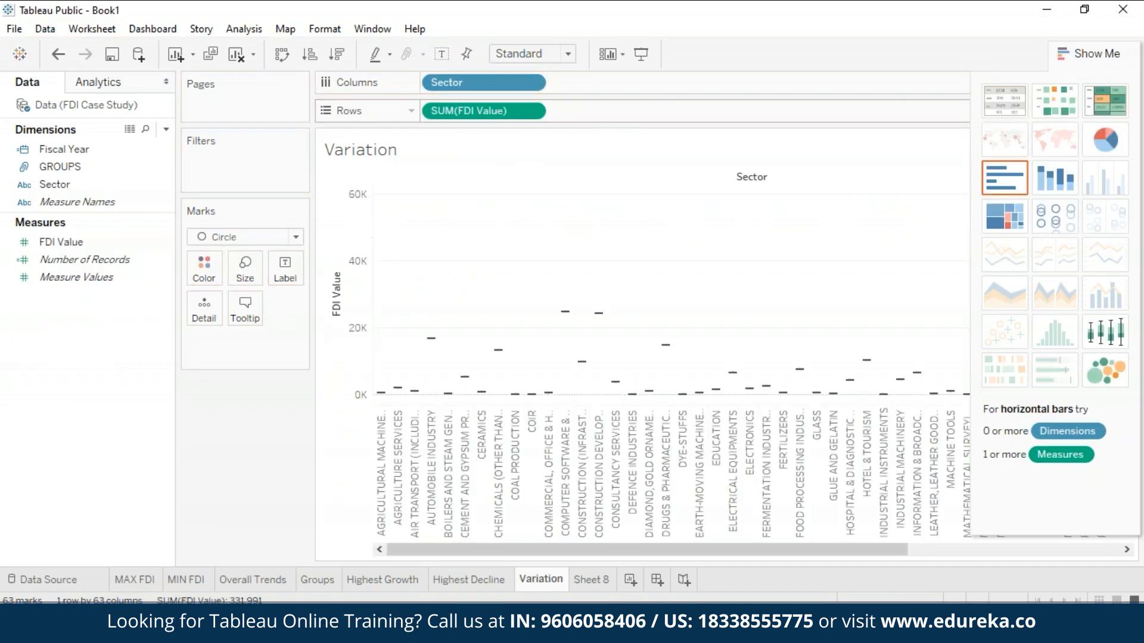
pyautogui.click(1106, 344)
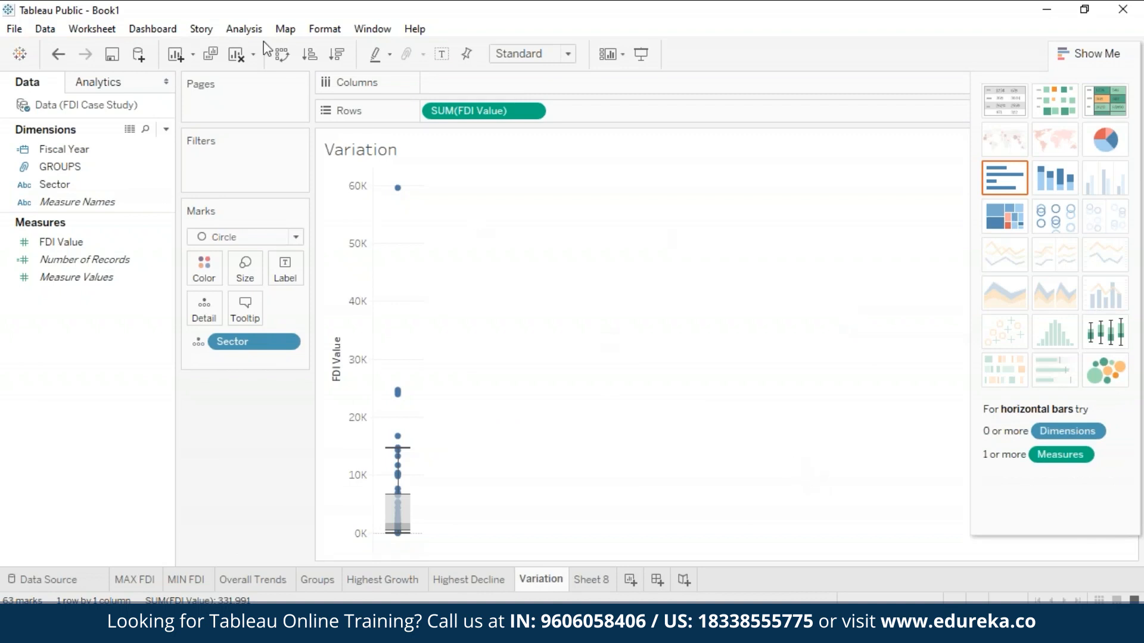
pyautogui.click(248, 33)
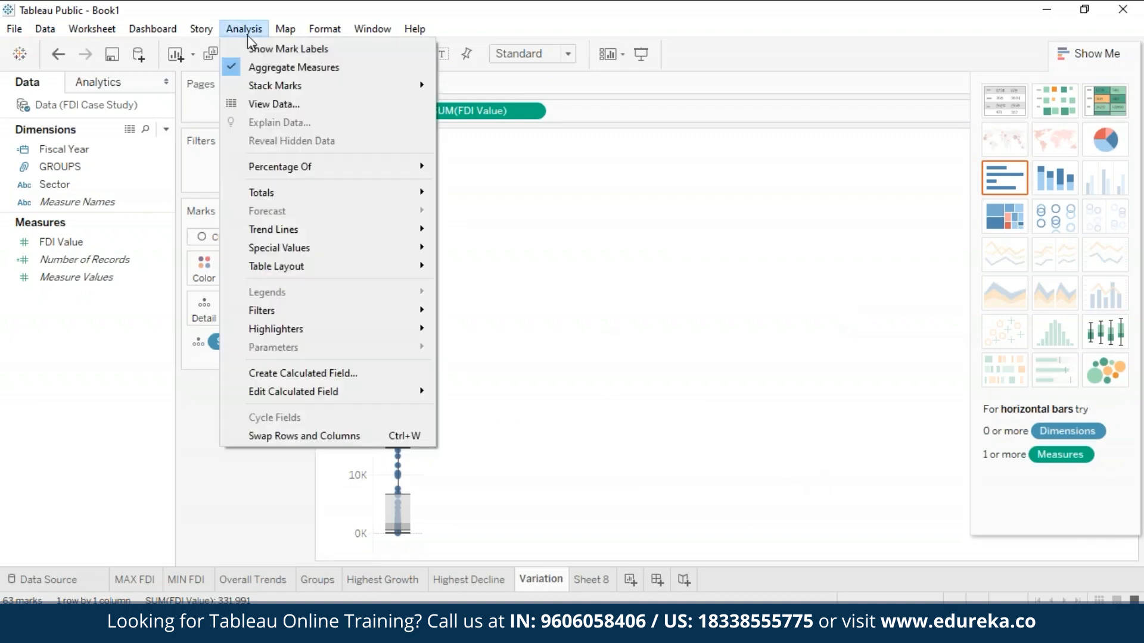
pyautogui.click(240, 68)
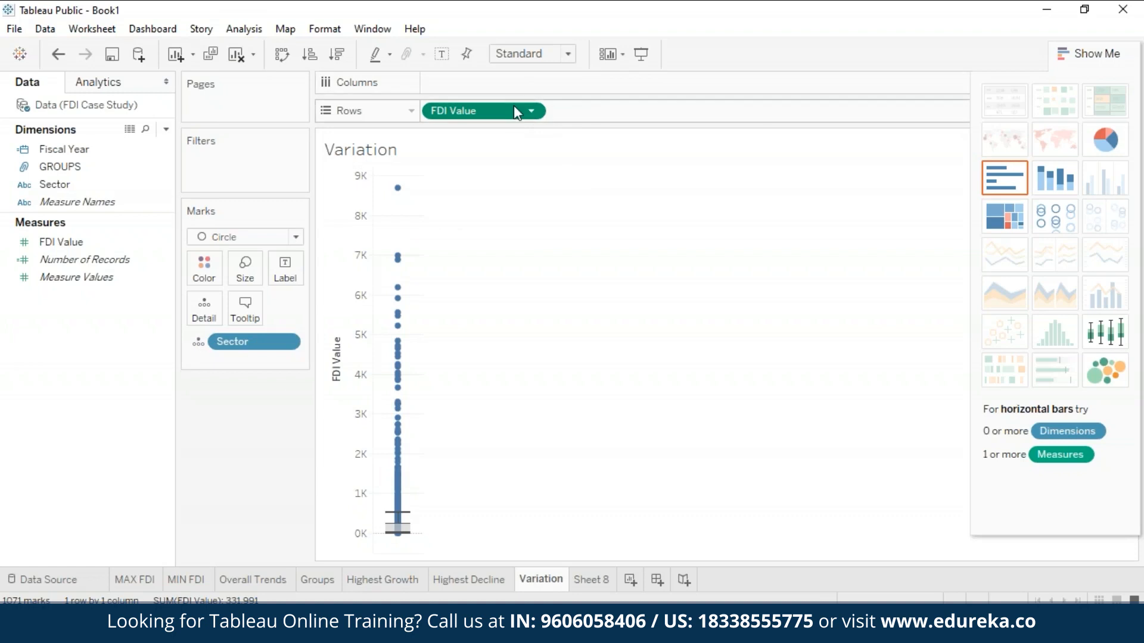
# Lay out the box plots with Sector on columns and FDI Value on rows, sorted descending by FDI Value
pyautogui.moveTo(511, 117); pyautogui.dragTo(507, 85)
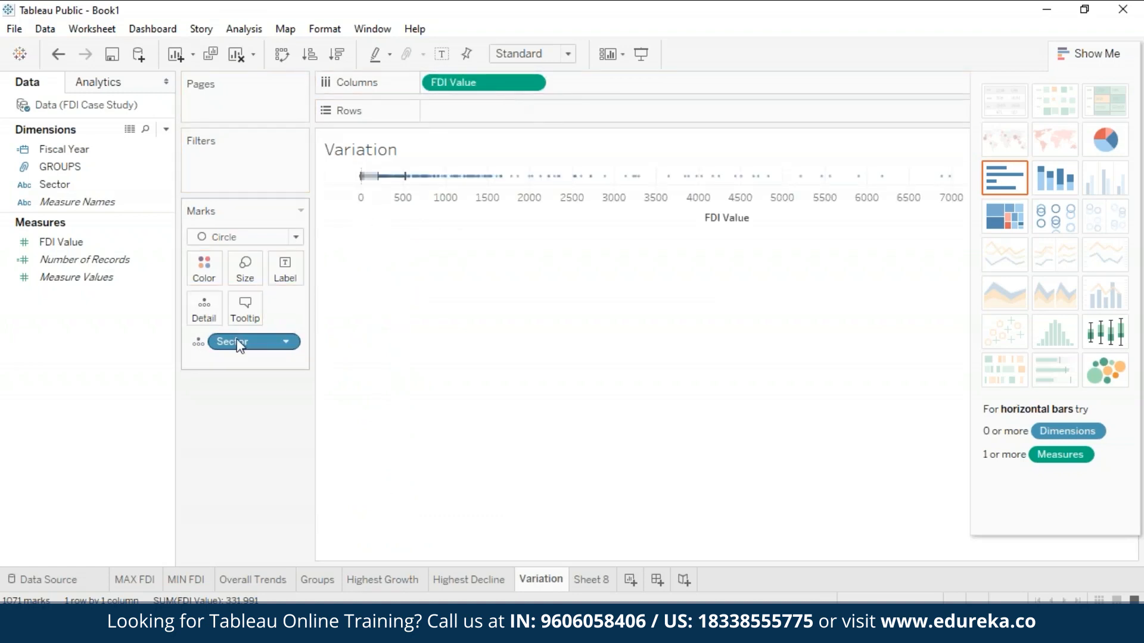
pyautogui.moveTo(237, 342); pyautogui.dragTo(471, 112)
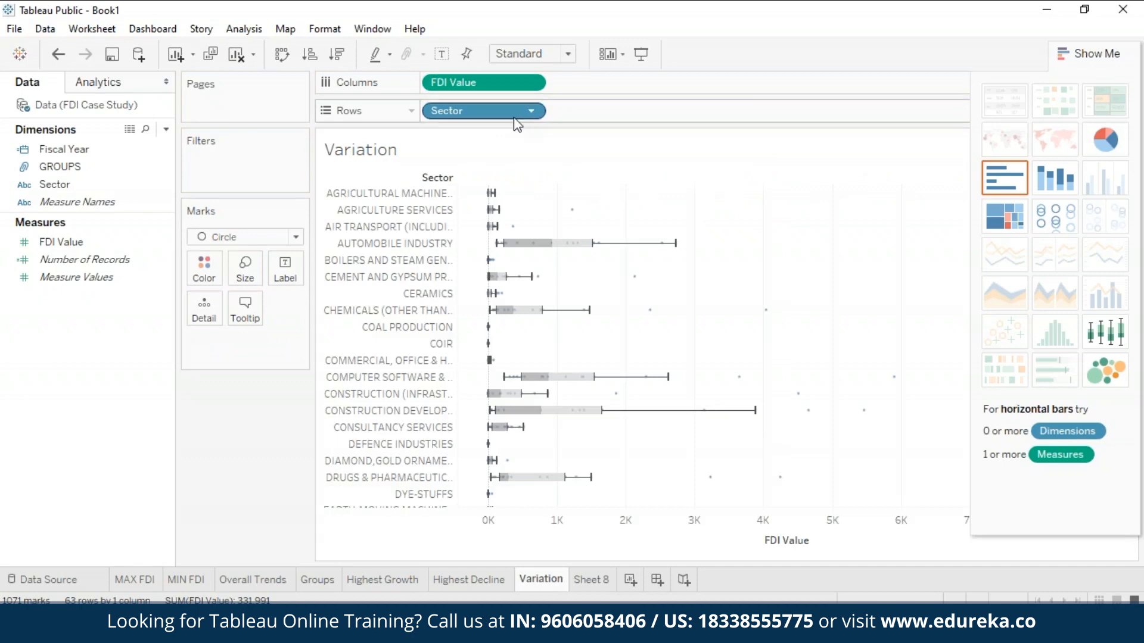
pyautogui.hotkey('ctrl', 'w')
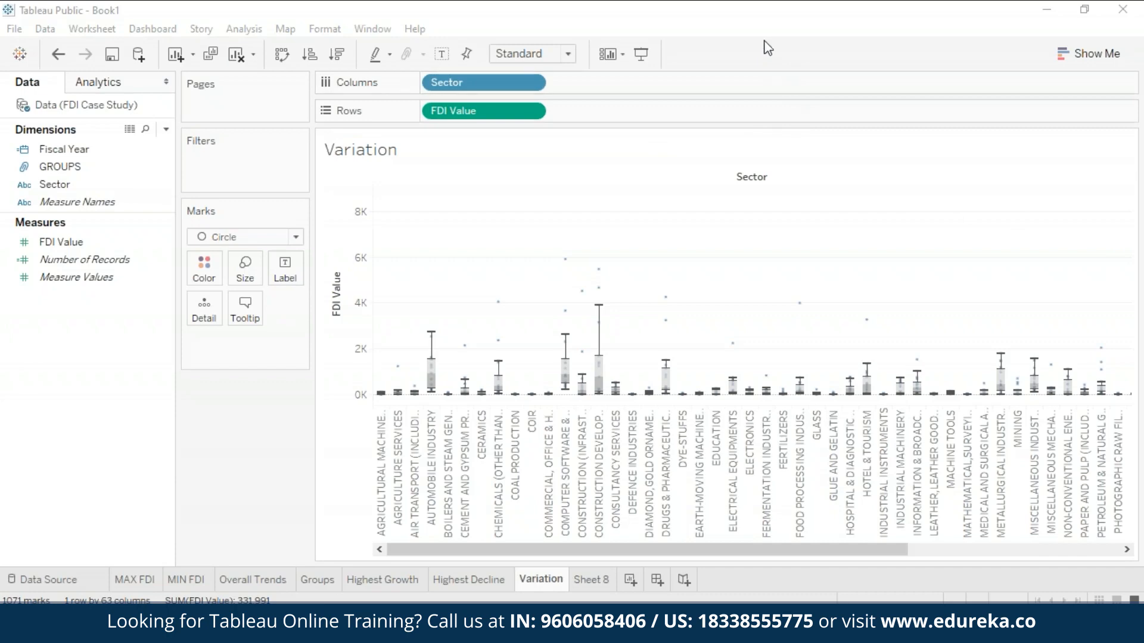
pyautogui.click(337, 54)
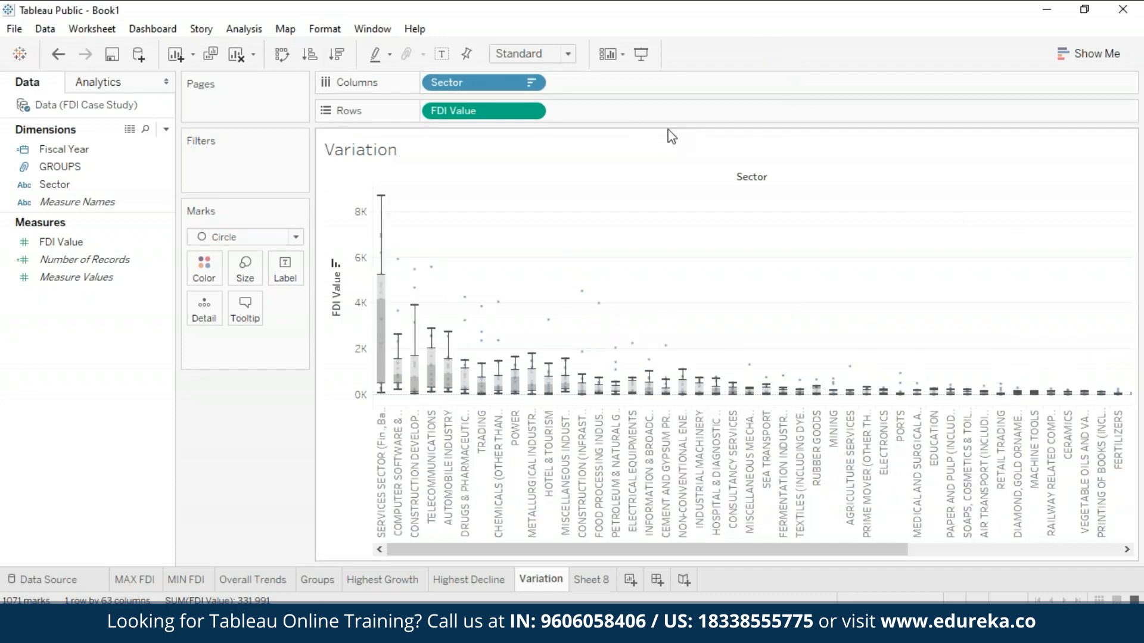
pyautogui.moveTo(381, 289)
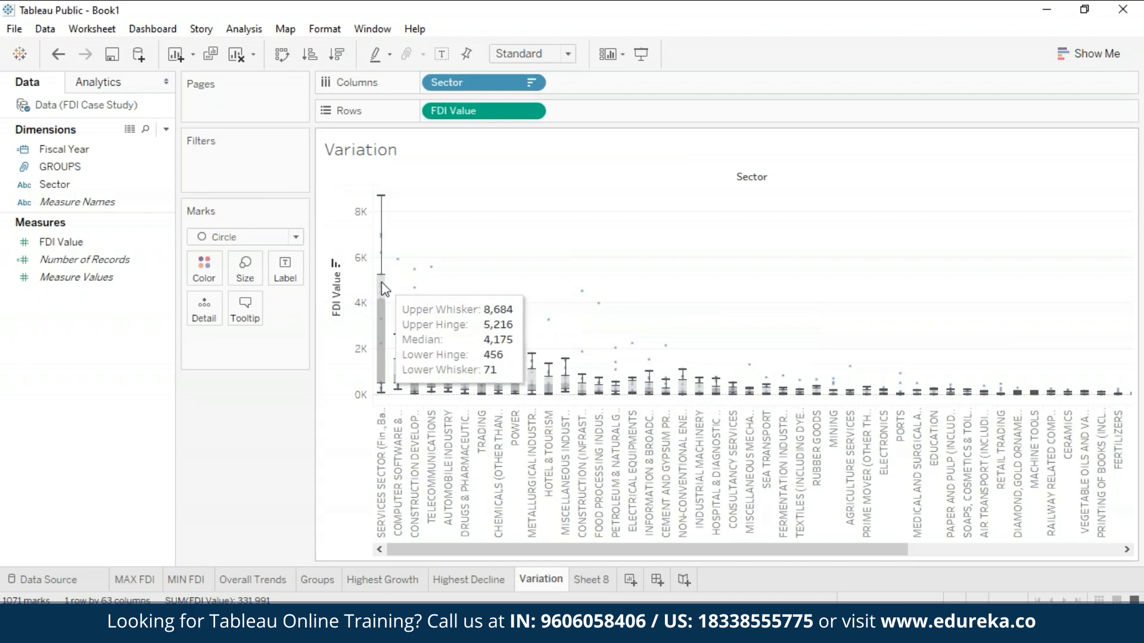
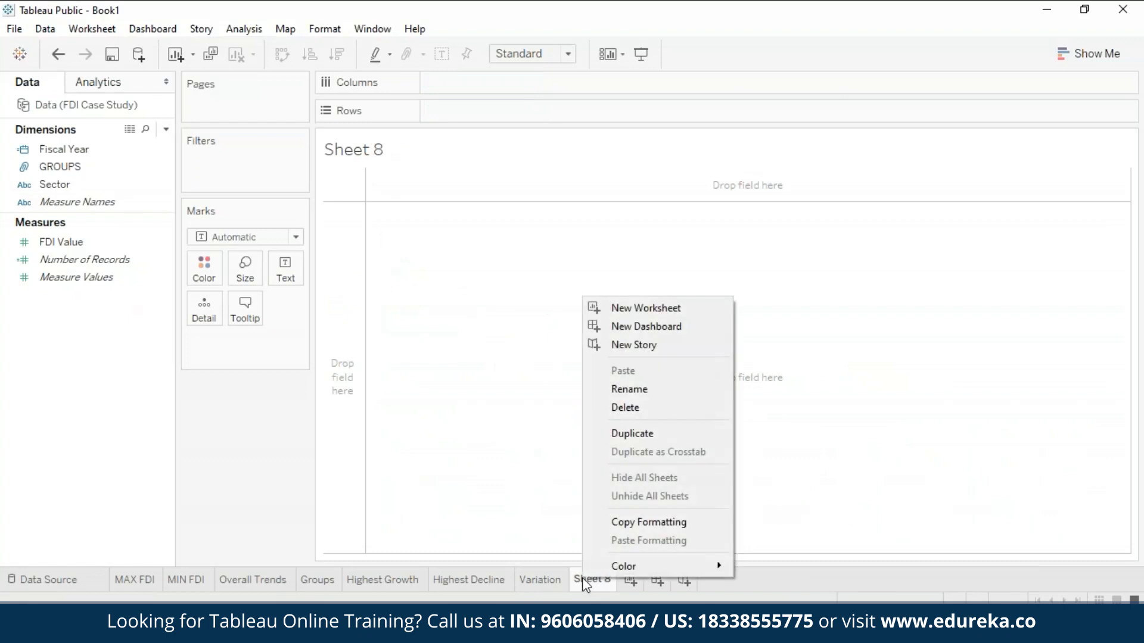
# Rename the Sheet 8 worksheet as Proportion of FDI
pyautogui.click(695, 391)
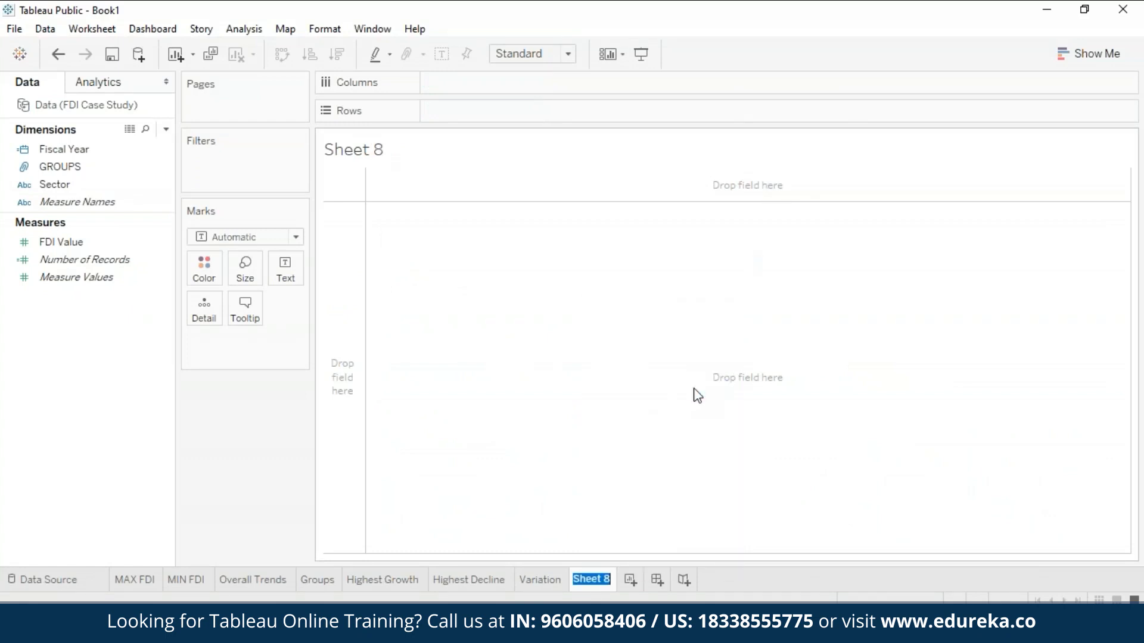
pyautogui.write('Proportion of FDI')
pyautogui.press('Return')
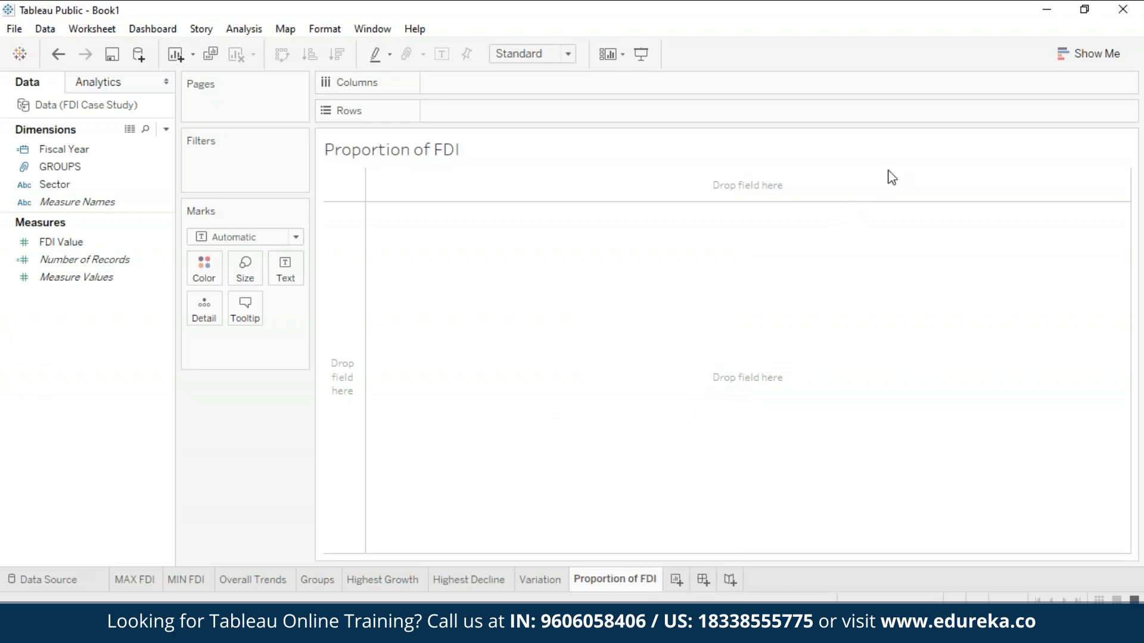
# Build a treemap of the sum of FDI Value by Sector on the Proportion of FDI worksheet
pyautogui.click(60, 186)
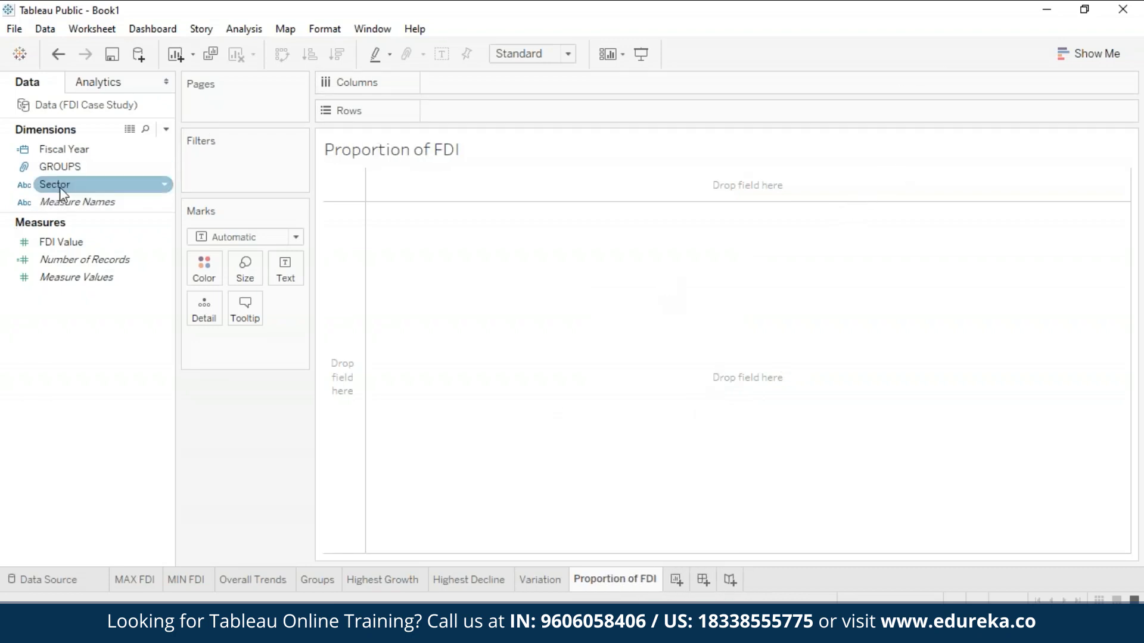
pyautogui.doubleClick(59, 187)
pyautogui.moveTo(83, 243); pyautogui.dragTo(624, 315)
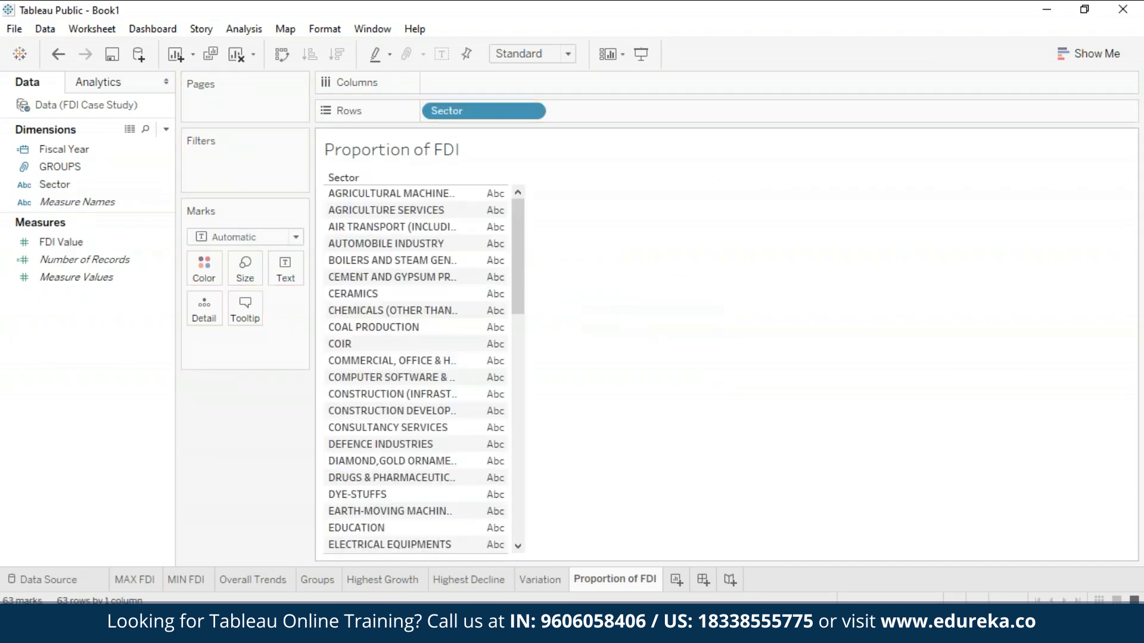
pyautogui.click(40, 246)
pyautogui.moveTo(45, 253); pyautogui.dragTo(453, 253)
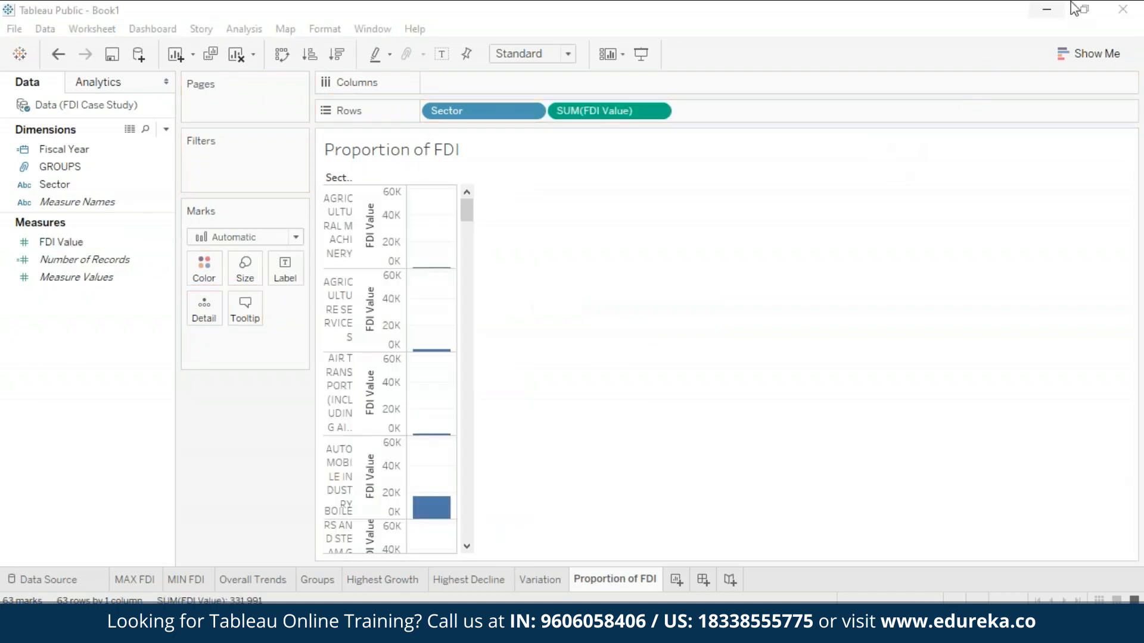
pyautogui.click(1088, 53)
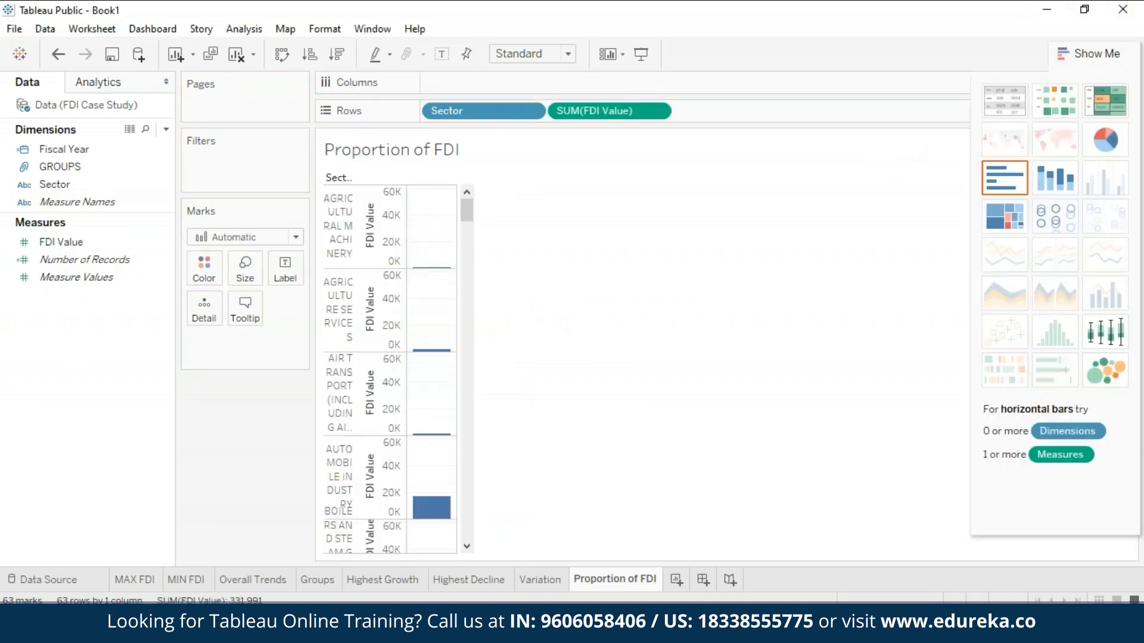
pyautogui.click(1006, 227)
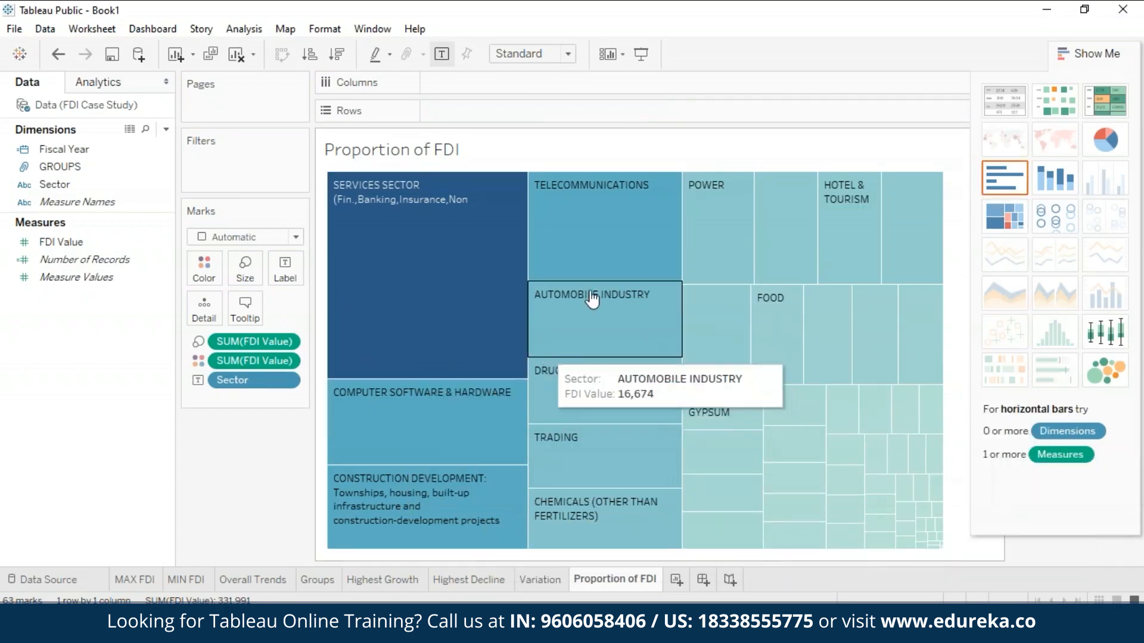
# Add a filter on the years of Fiscal Year to the treemap and show its filter control
pyautogui.moveTo(72, 149); pyautogui.dragTo(211, 149)
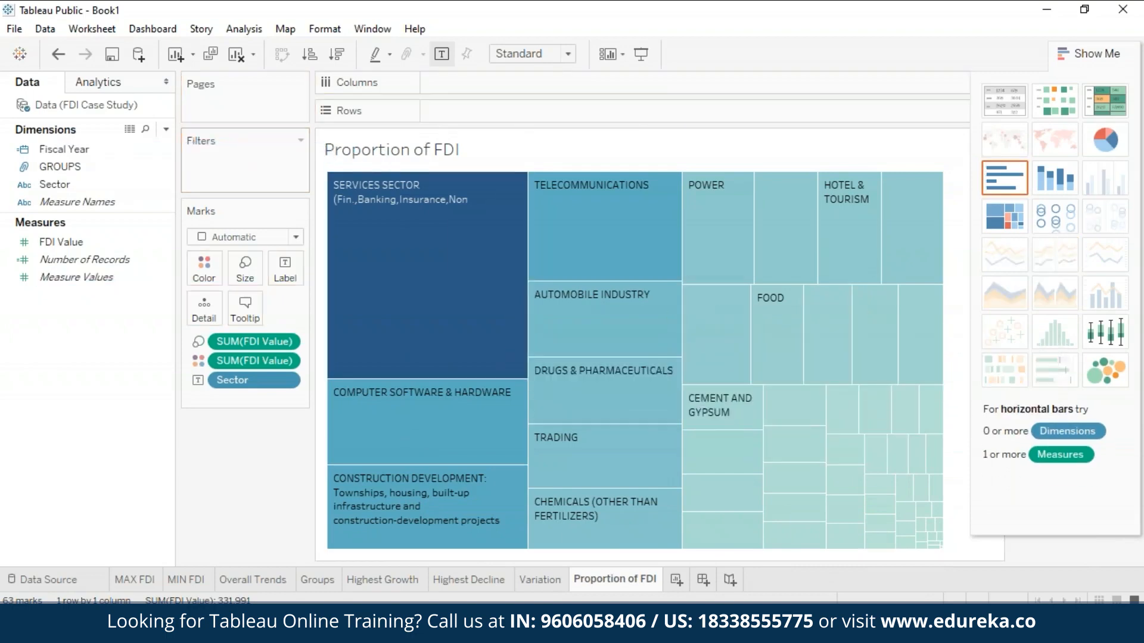
pyautogui.rightClick(163, 149)
pyautogui.click(200, 175)
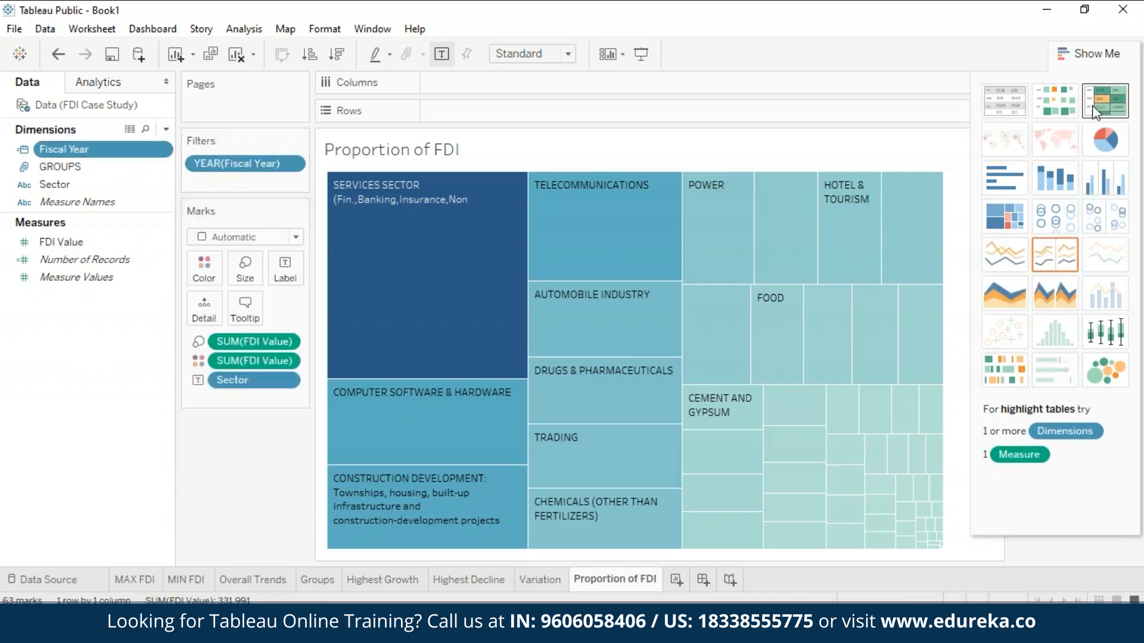
pyautogui.click(1072, 54)
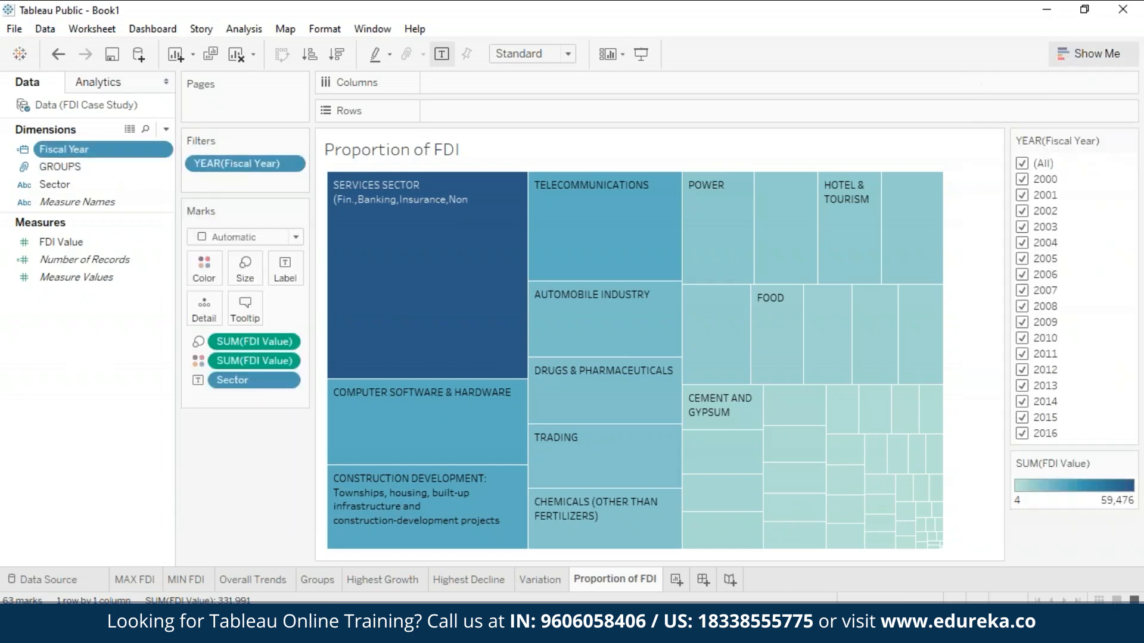
# Restrict the year filter to 2000, 2005 and 2016 one at a time to compare the sector proportions
pyautogui.click(1022, 164)
pyautogui.click(1022, 179)
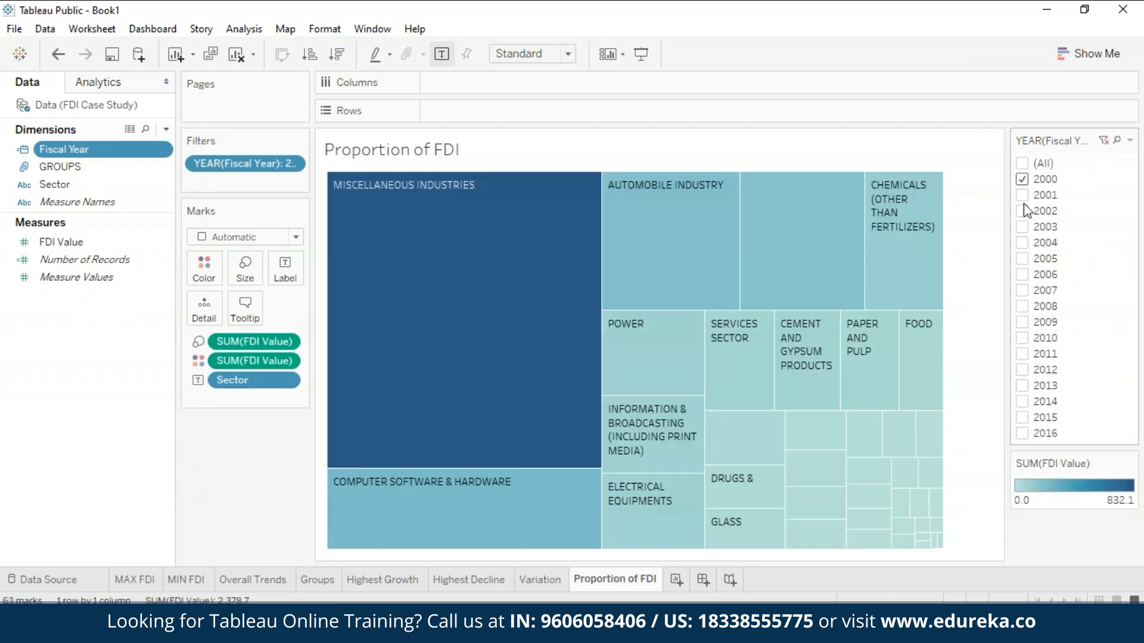
pyautogui.click(1022, 211)
pyautogui.click(1022, 179)
pyautogui.click(1022, 211)
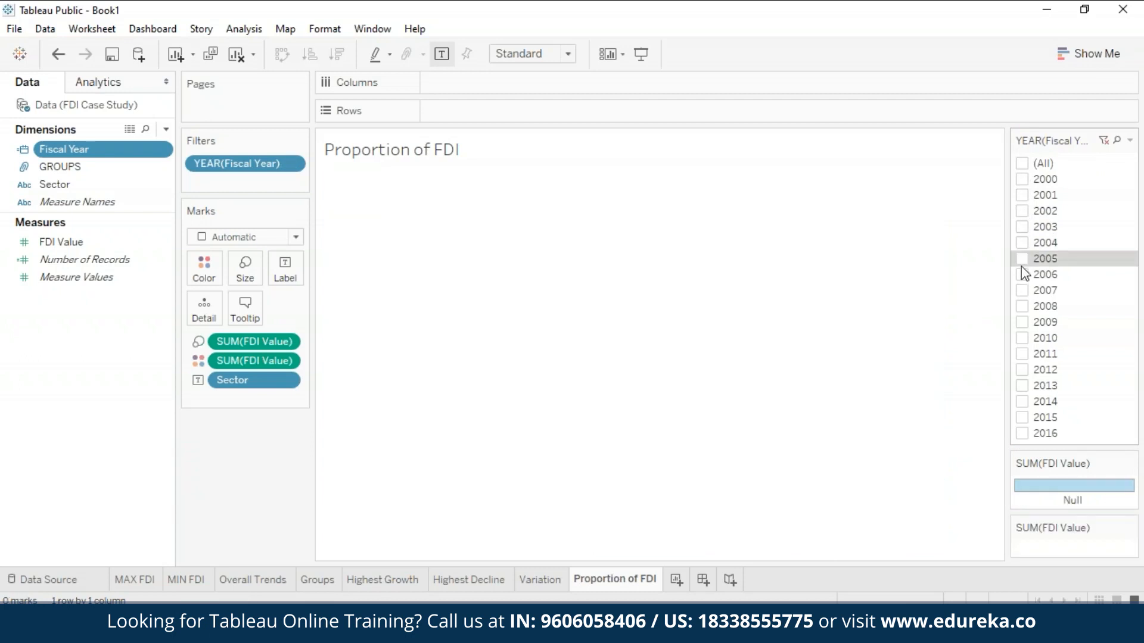
pyautogui.click(1022, 261)
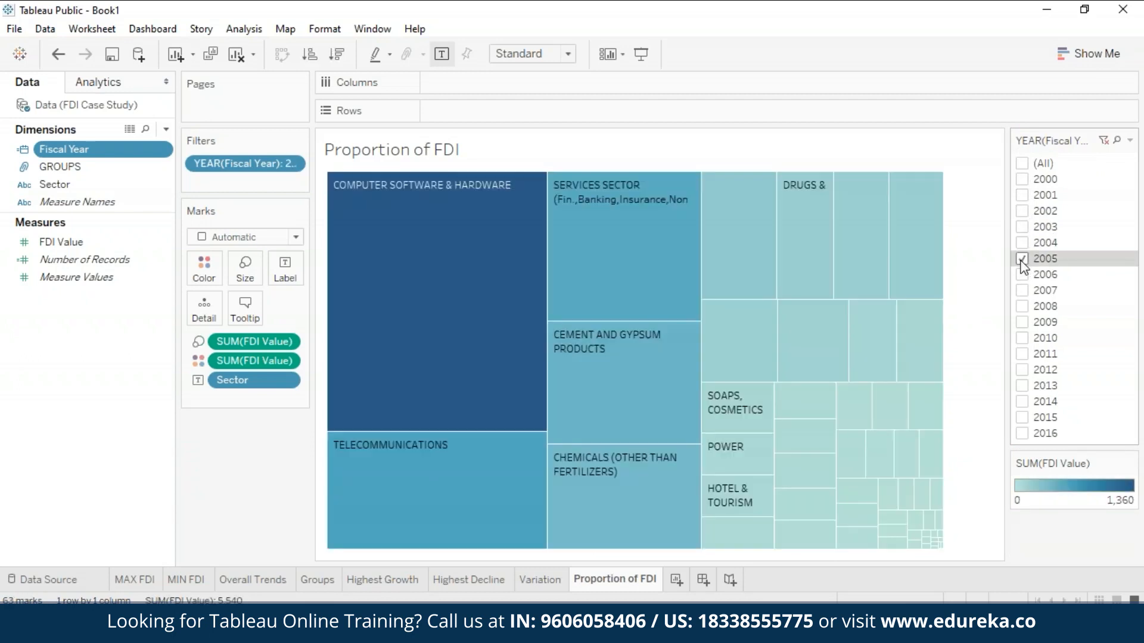
pyautogui.moveTo(434, 377)
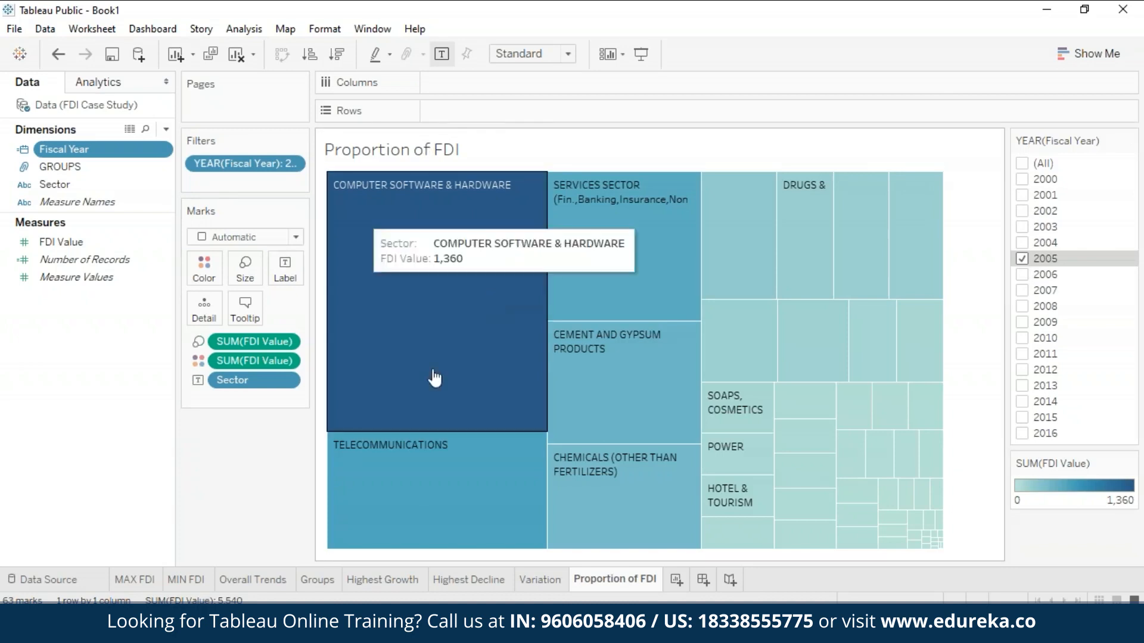
pyautogui.click(1020, 258)
pyautogui.click(1020, 434)
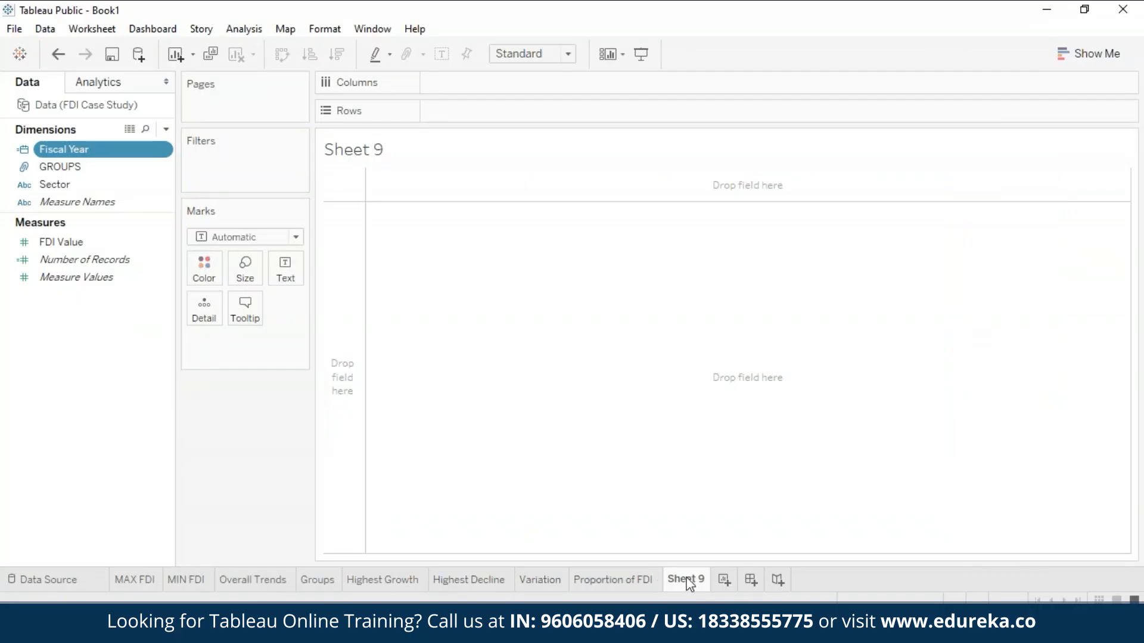
# Rename the Sheet 9 worksheet as Clusters
pyautogui.rightClick(685, 580)
pyautogui.click(791, 388)
pyautogui.write('Clusters')
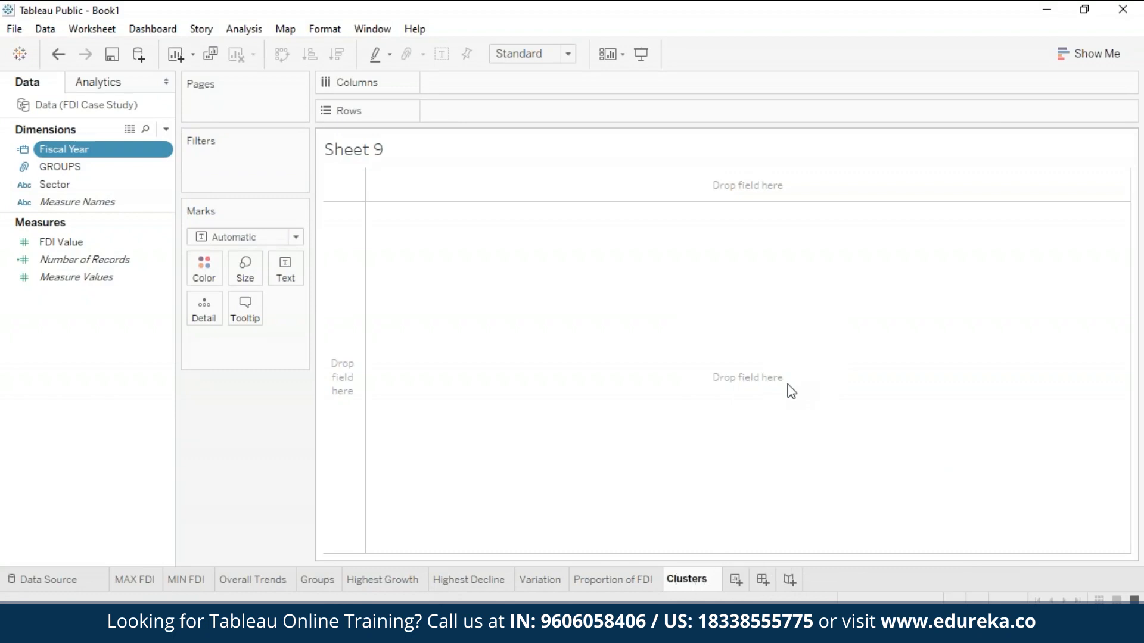
pyautogui.press('Return')
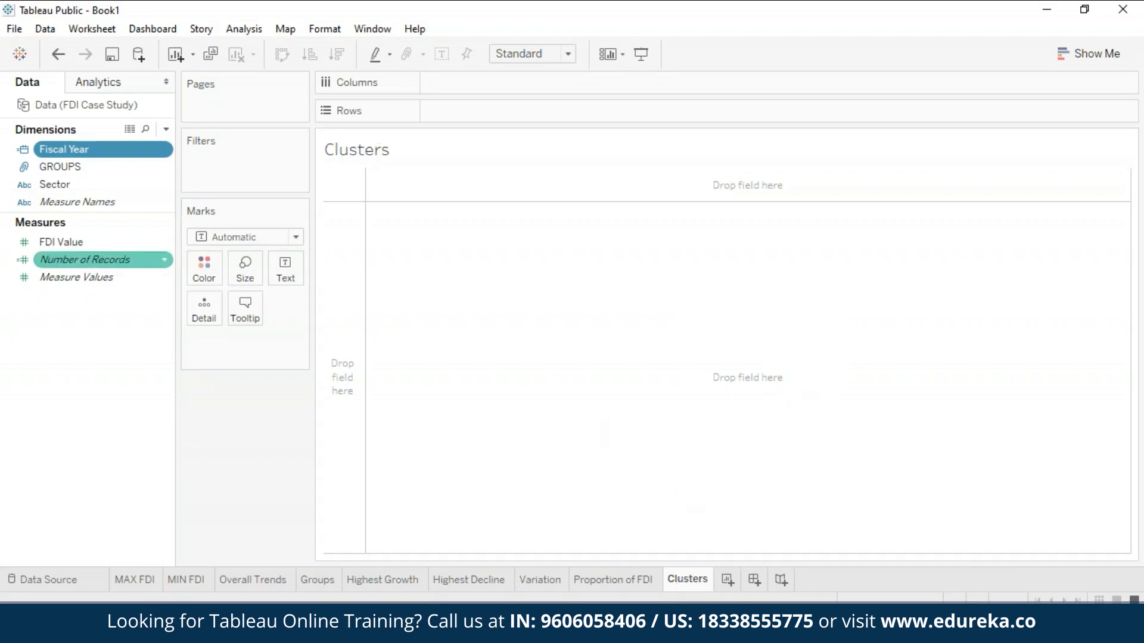
# Tabulate the sum of FDI Value by Sector and group the sectors into clusters with the automatic number of clusters
pyautogui.moveTo(116, 192); pyautogui.dragTo(385, 215)
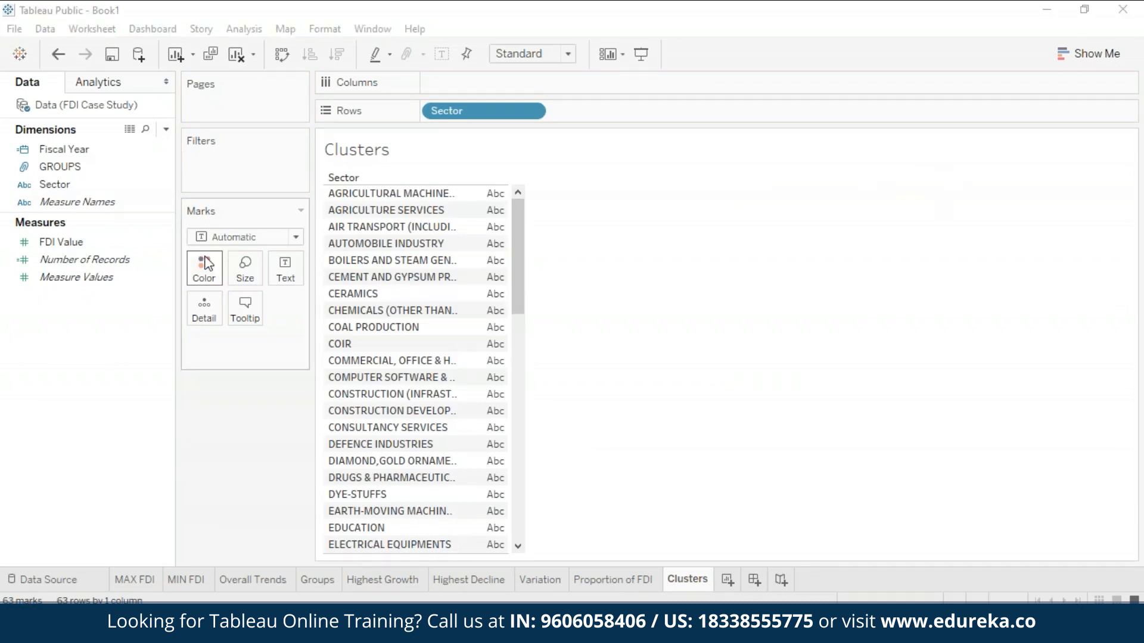
pyautogui.moveTo(105, 241); pyautogui.dragTo(438, 224)
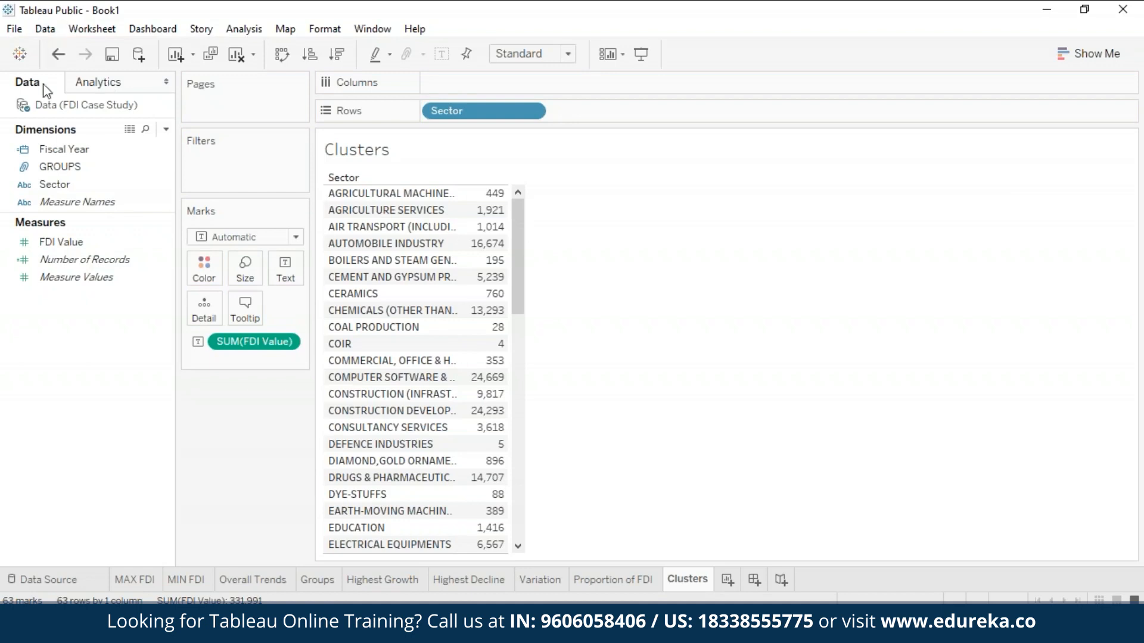
pyautogui.click(136, 82)
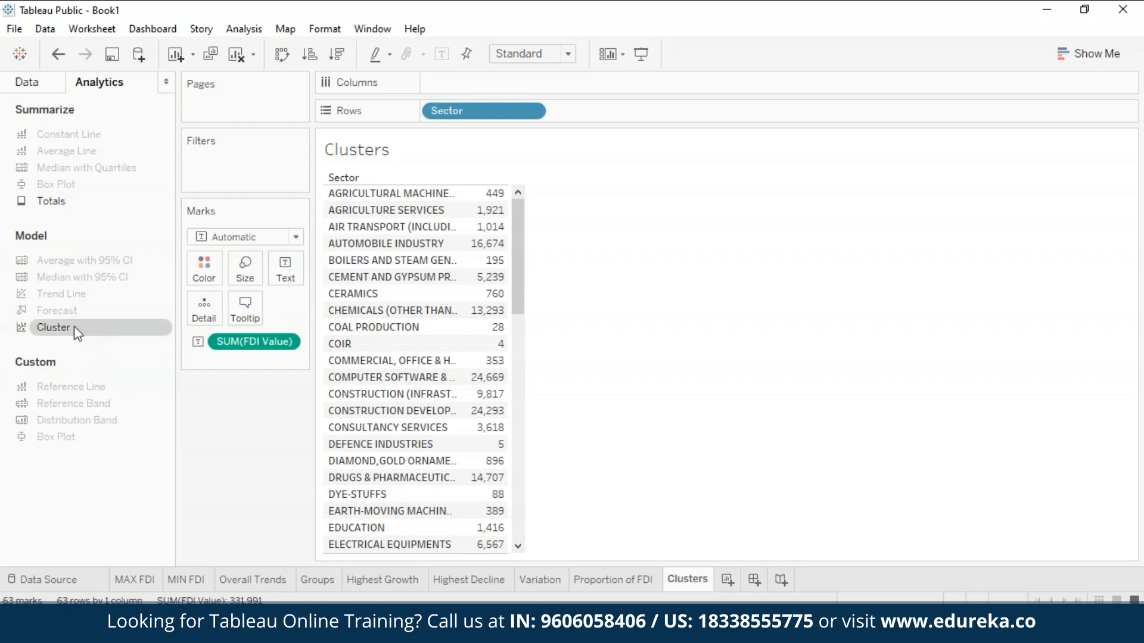
pyautogui.moveTo(73, 327); pyautogui.dragTo(473, 197)
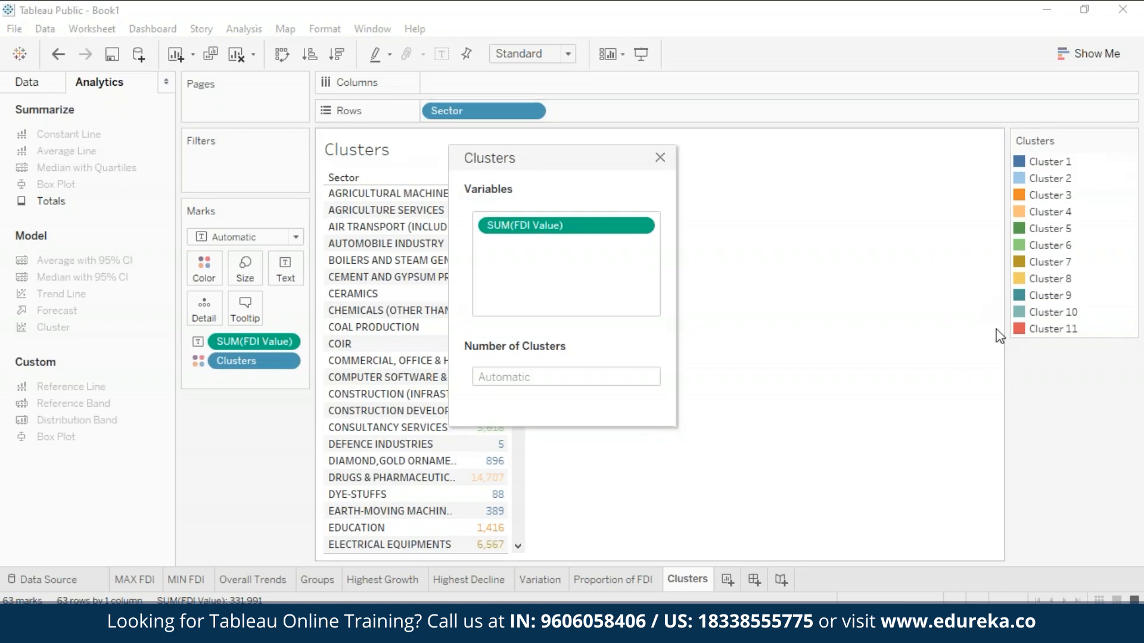
pyautogui.click(530, 378)
pyautogui.click(878, 282)
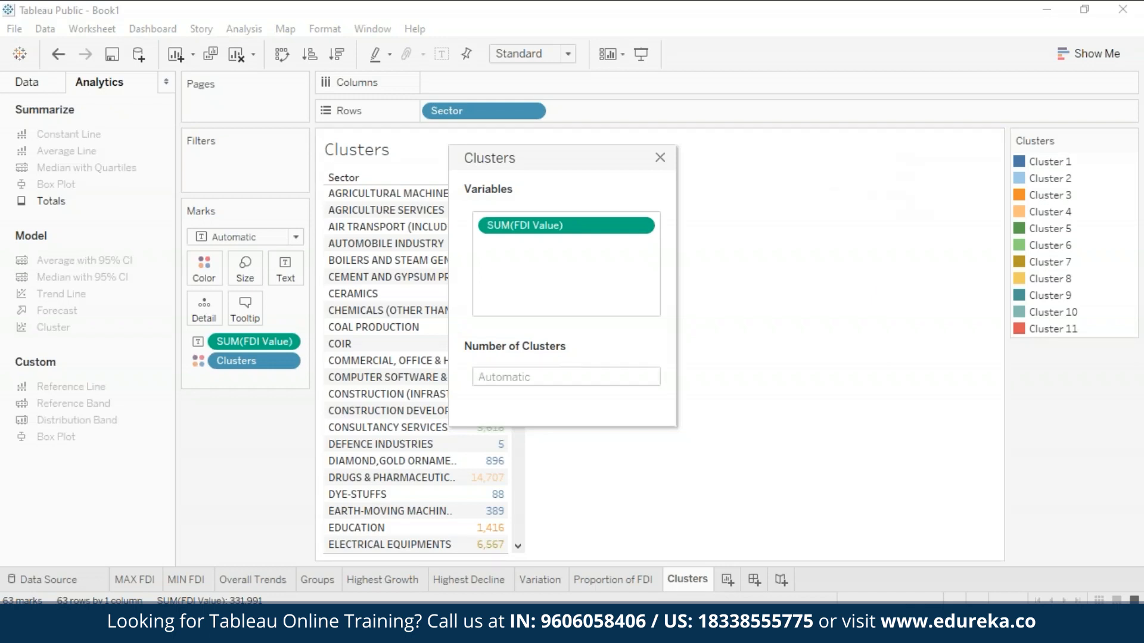
pyautogui.click(660, 158)
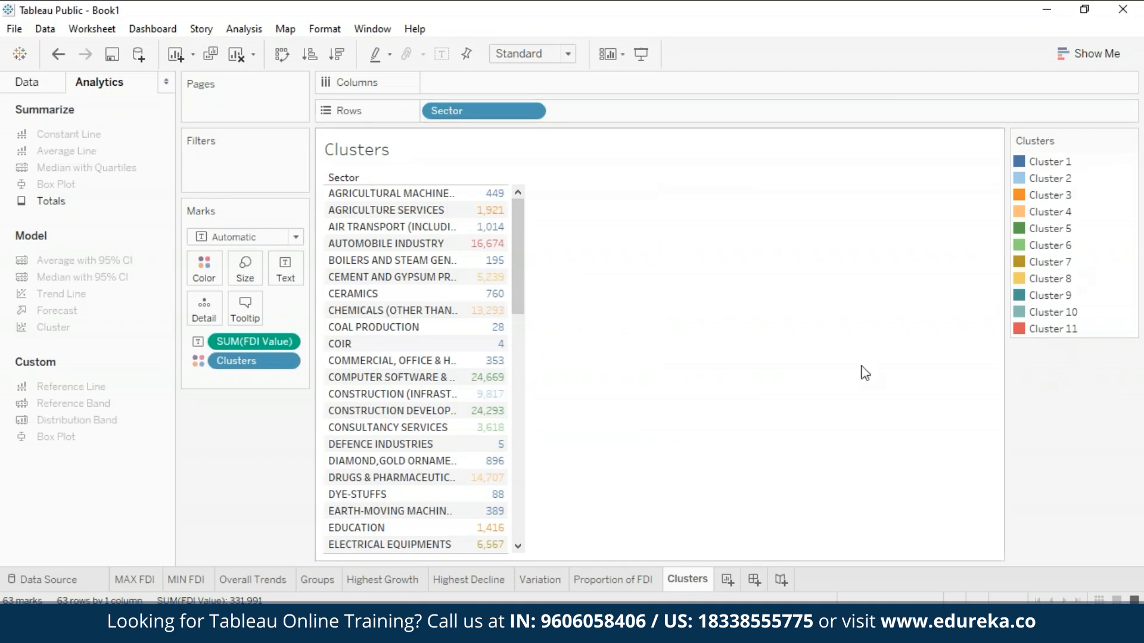
# Check the cluster membership of individual sectors and display the clustered sectors as a packed bubbles chart
pyautogui.moveTo(526, 280); pyautogui.dragTo(556, 224)
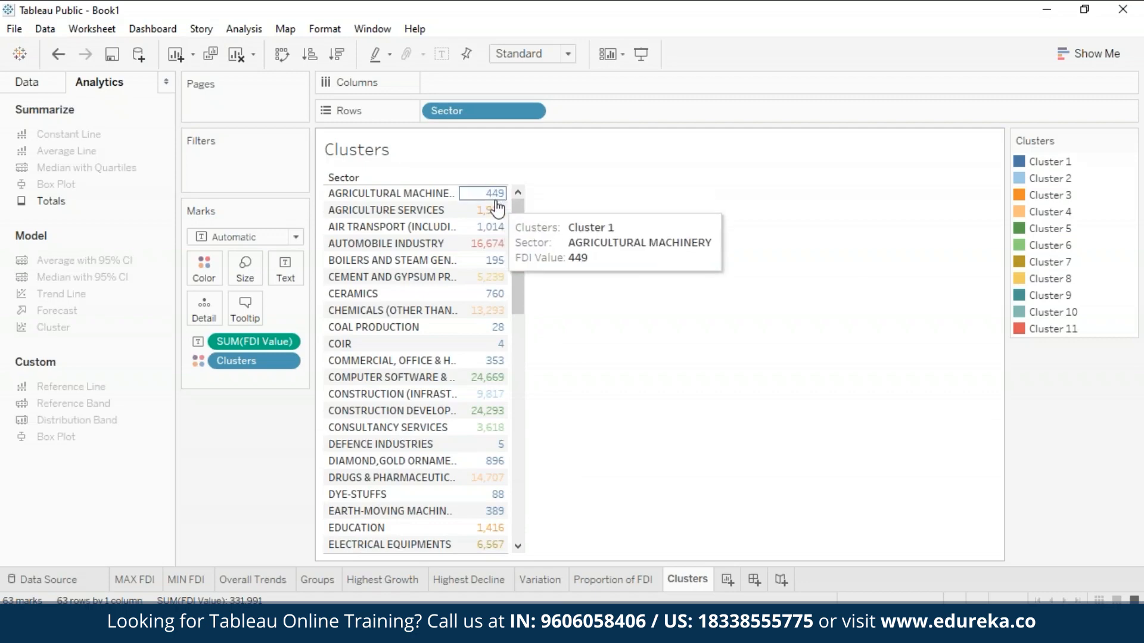
pyautogui.moveTo(505, 268)
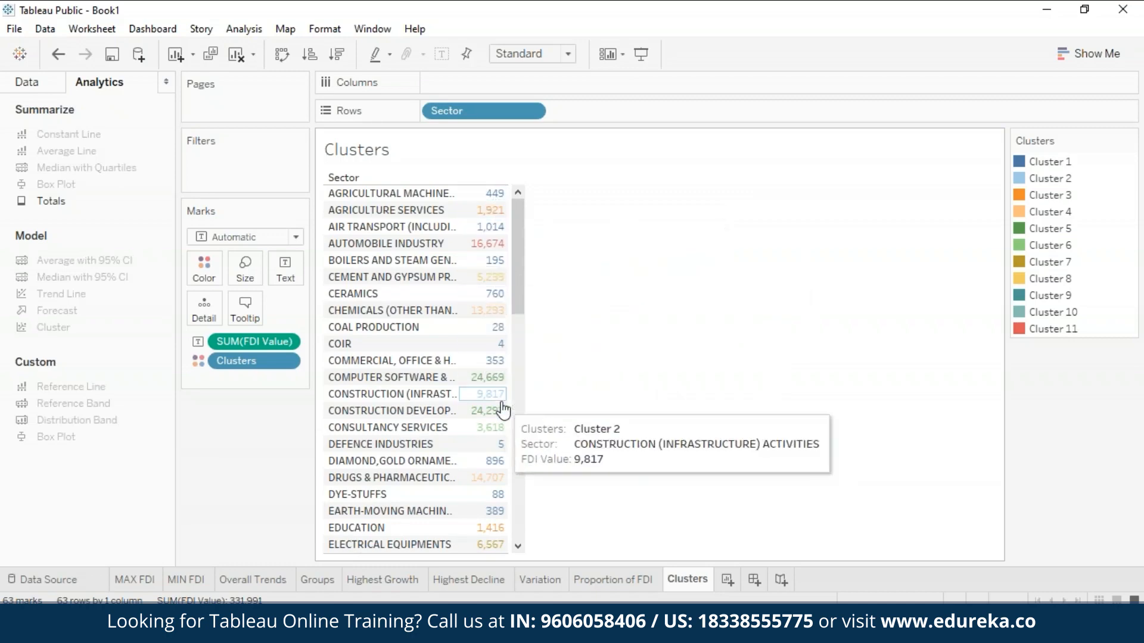
pyautogui.moveTo(522, 309); pyautogui.dragTo(583, 235)
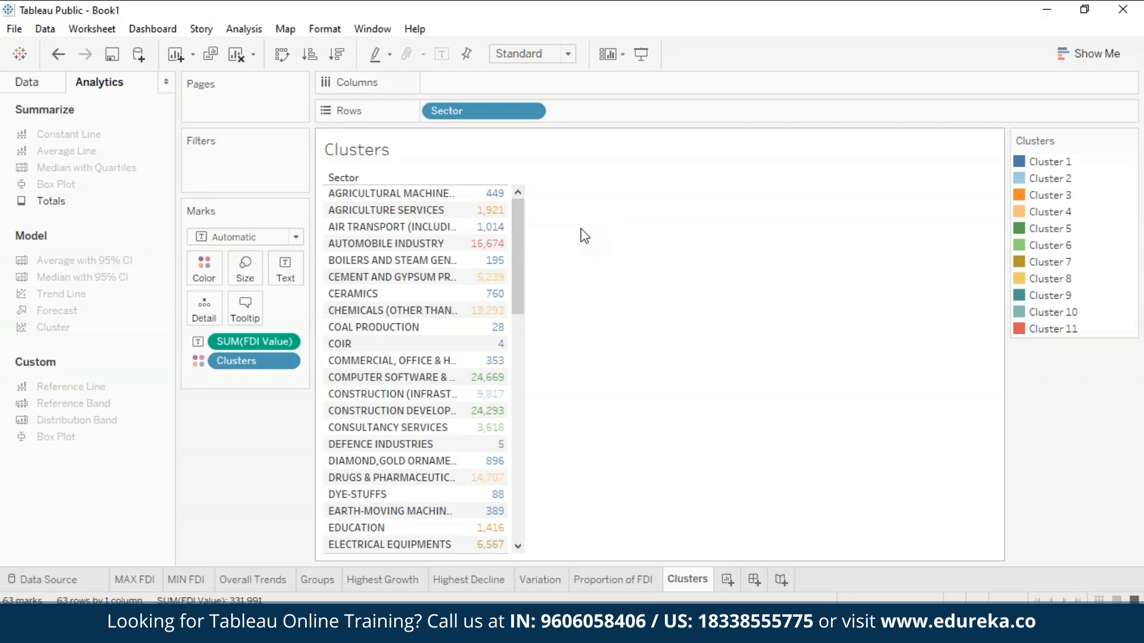
pyautogui.click(1095, 54)
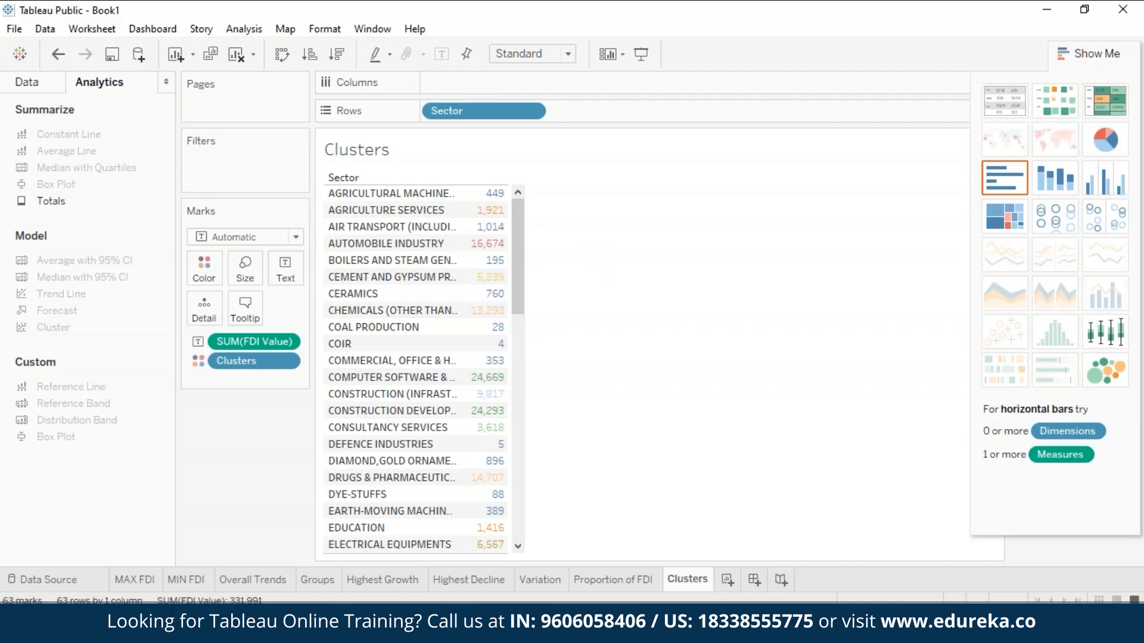
pyautogui.click(1104, 371)
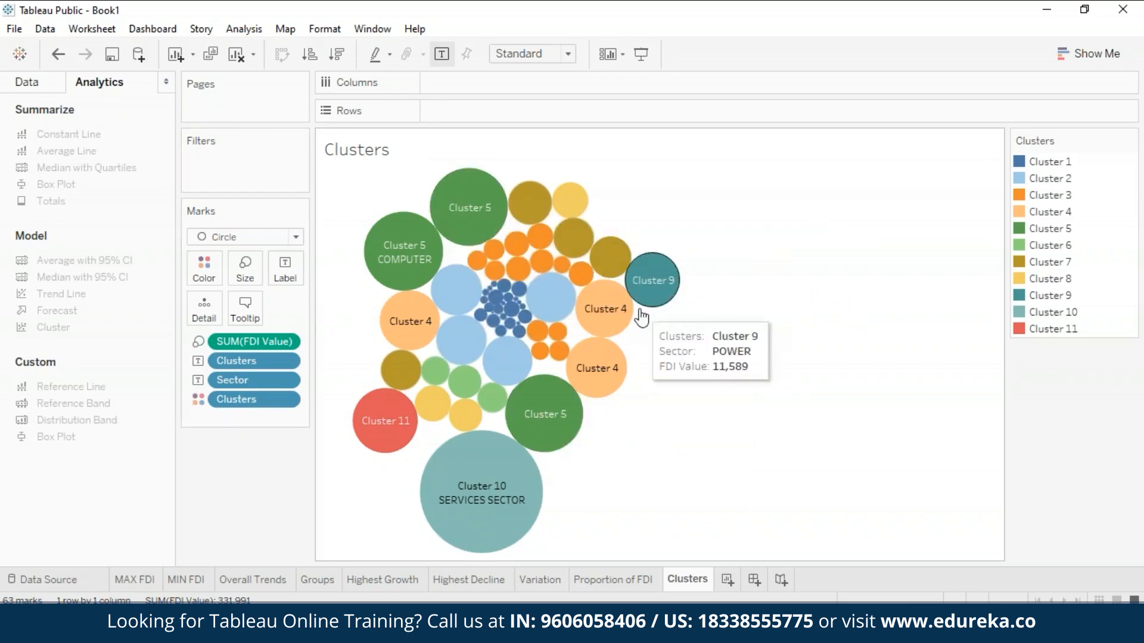
# Highlight Cluster 4, Cluster 6 and Cluster 9 one at a time in the bubble chart and clear the highlighting
pyautogui.moveTo(664, 295)
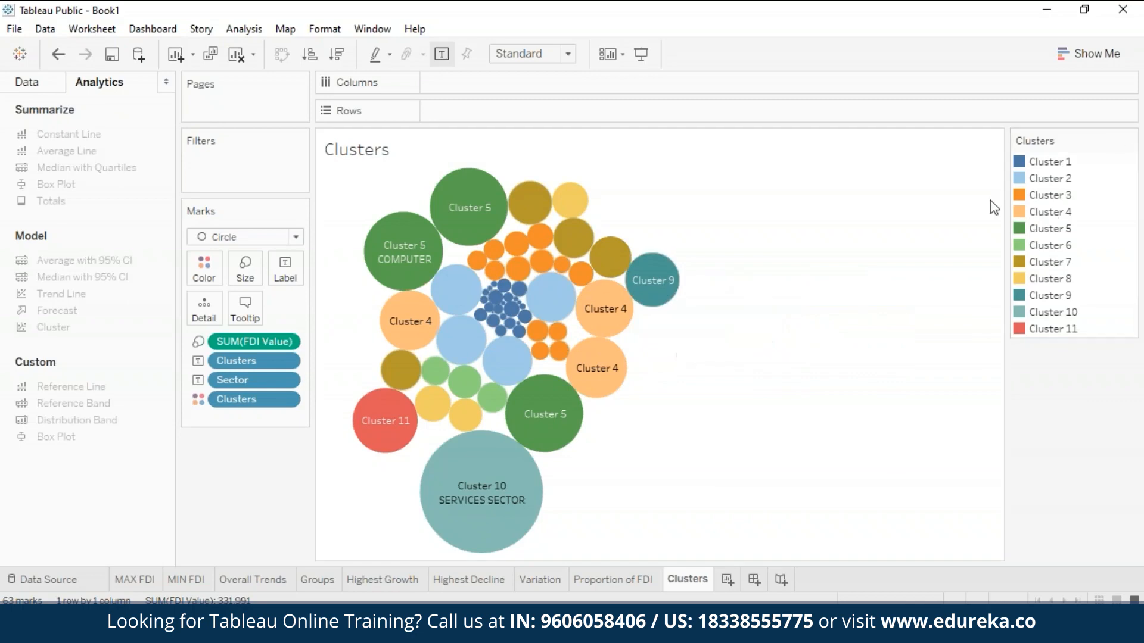
pyautogui.click(1019, 212)
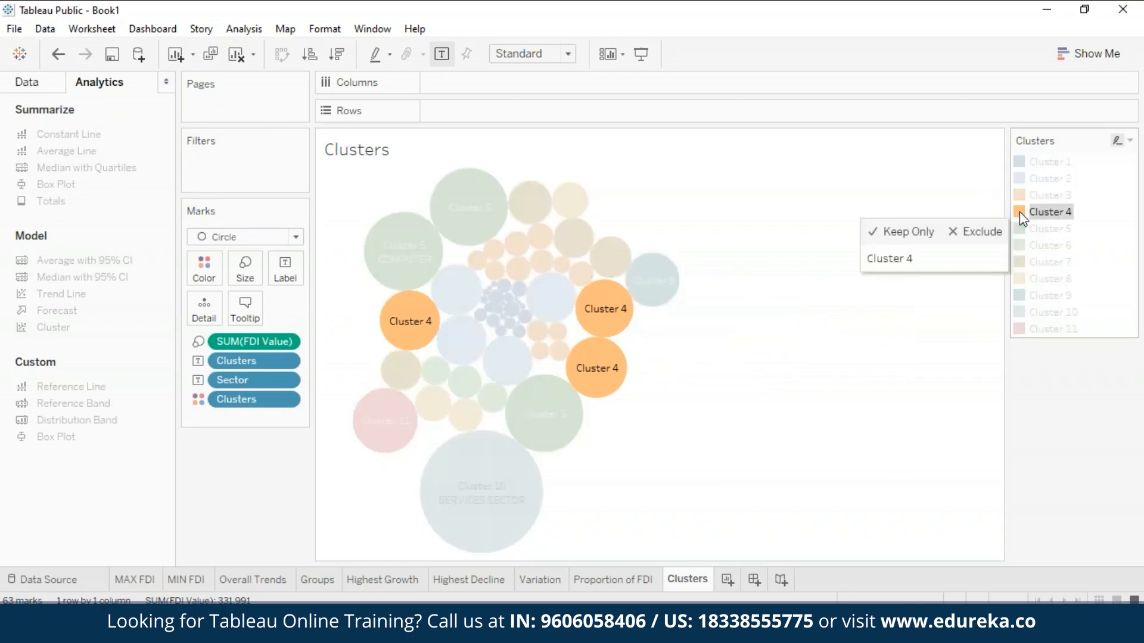
pyautogui.click(1020, 245)
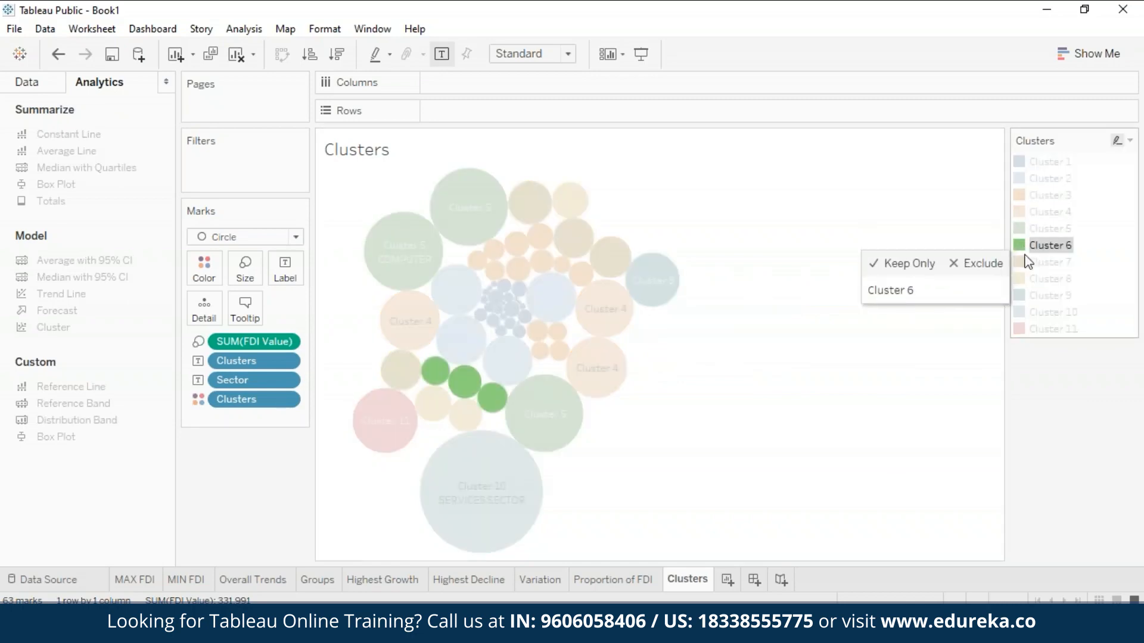
pyautogui.click(1030, 296)
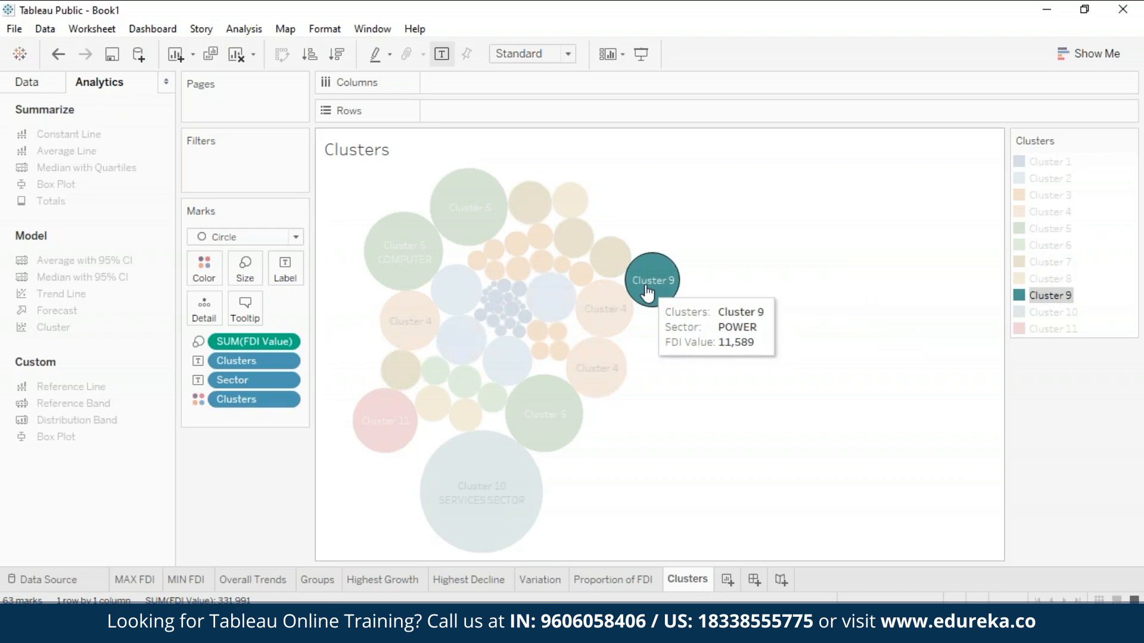
pyautogui.click(883, 467)
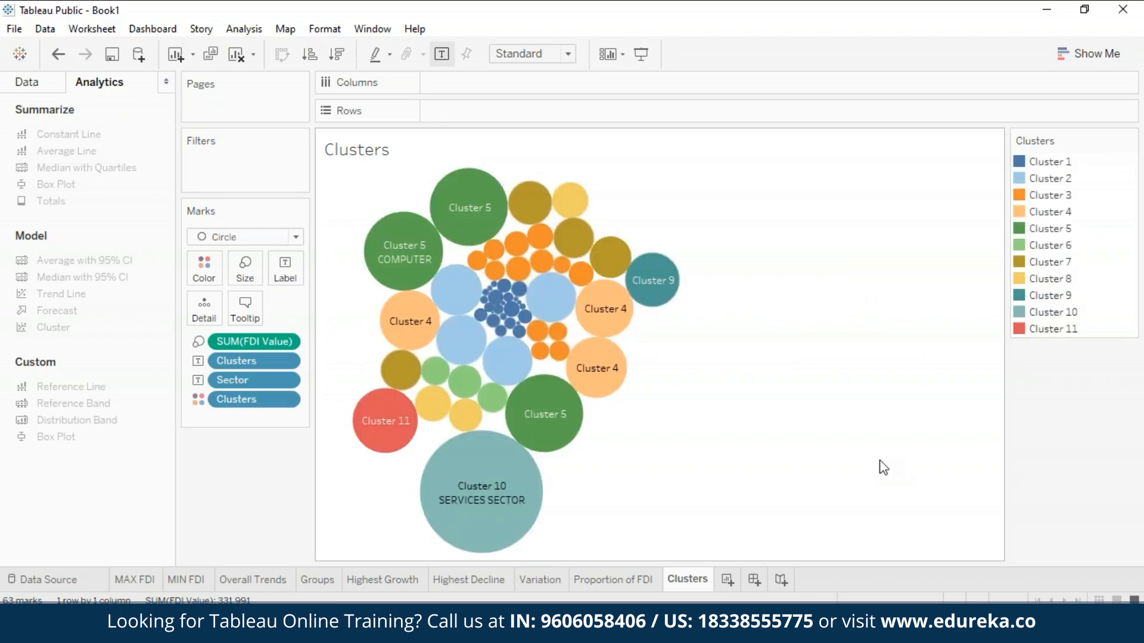
pyautogui.moveTo(396, 429)
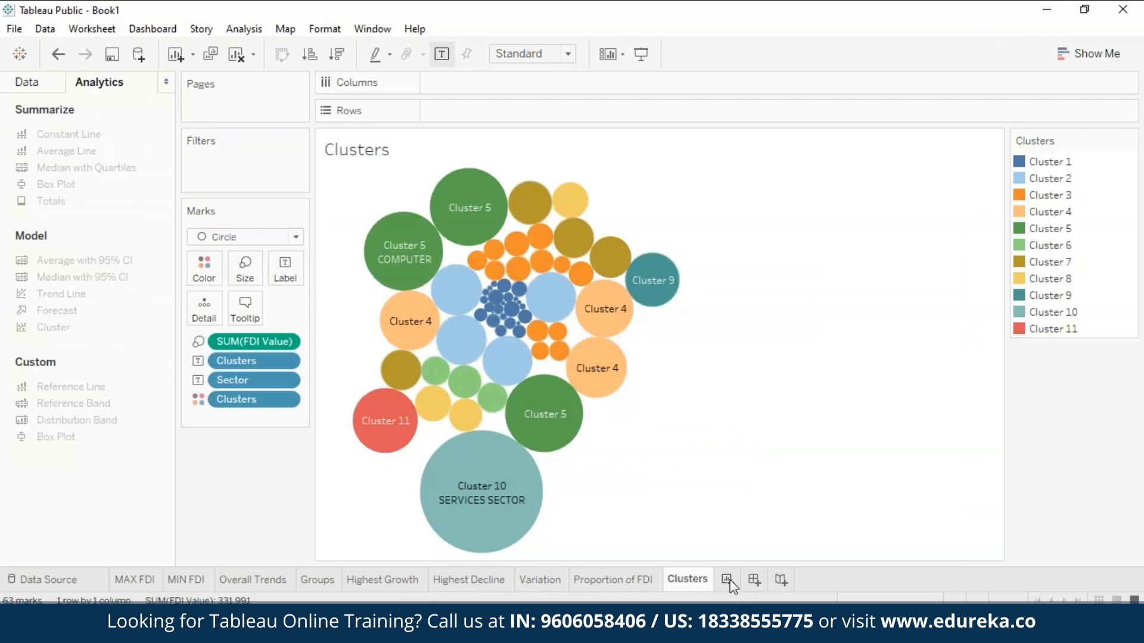
# Add a new worksheet and rename it as Trend Forecast
pyautogui.click(727, 580)
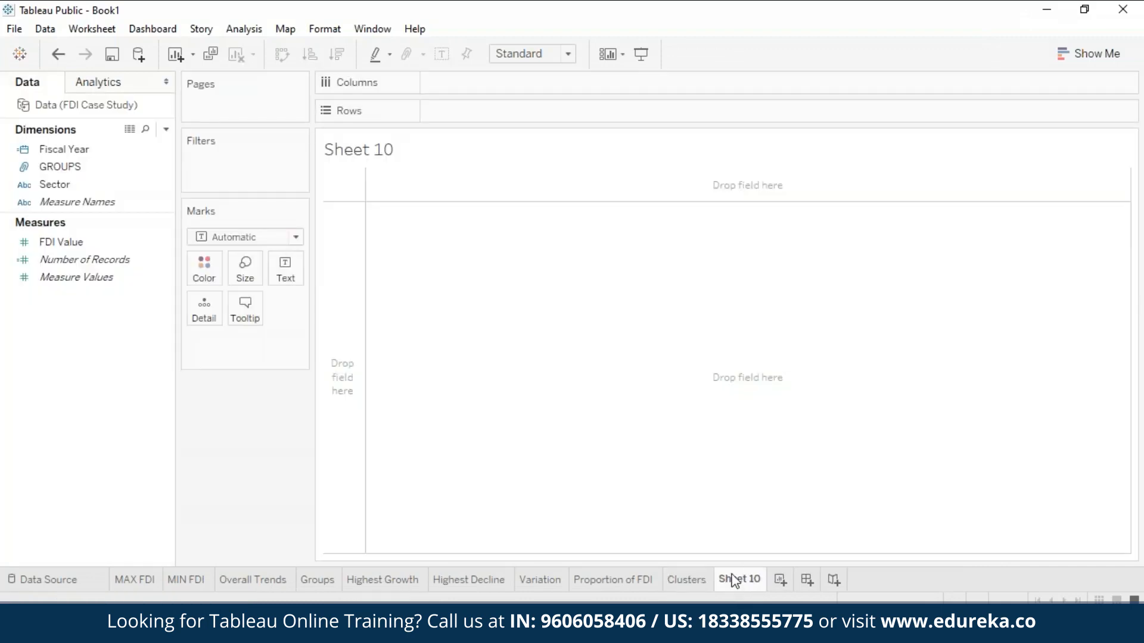
pyautogui.rightClick(735, 582)
pyautogui.click(826, 389)
pyautogui.write('Trend ')
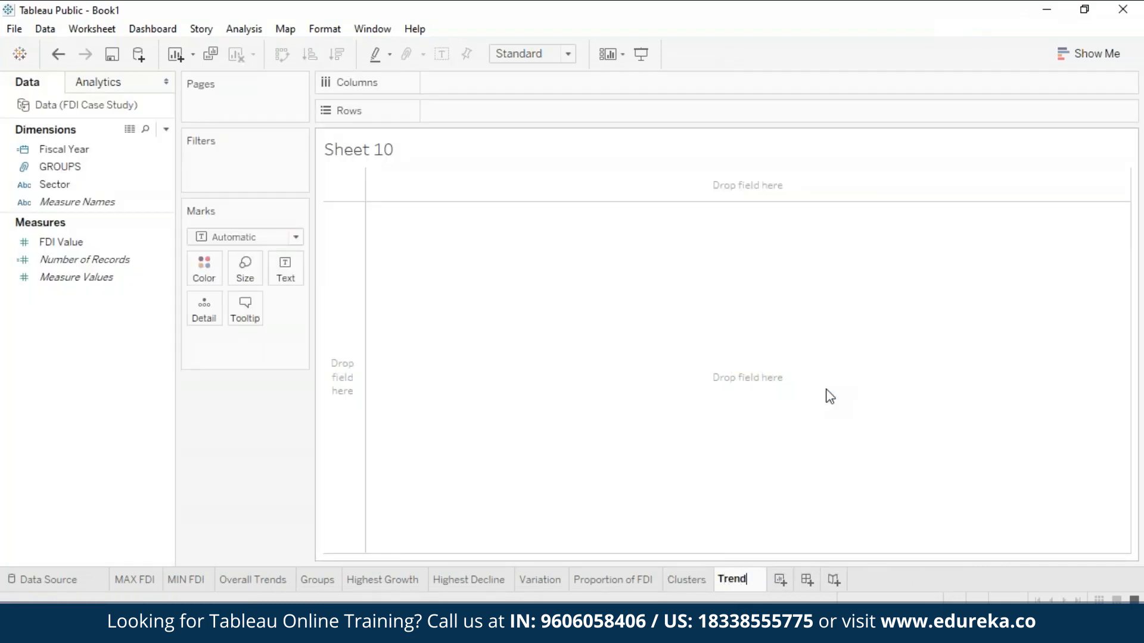
pyautogui.write('Forecast')
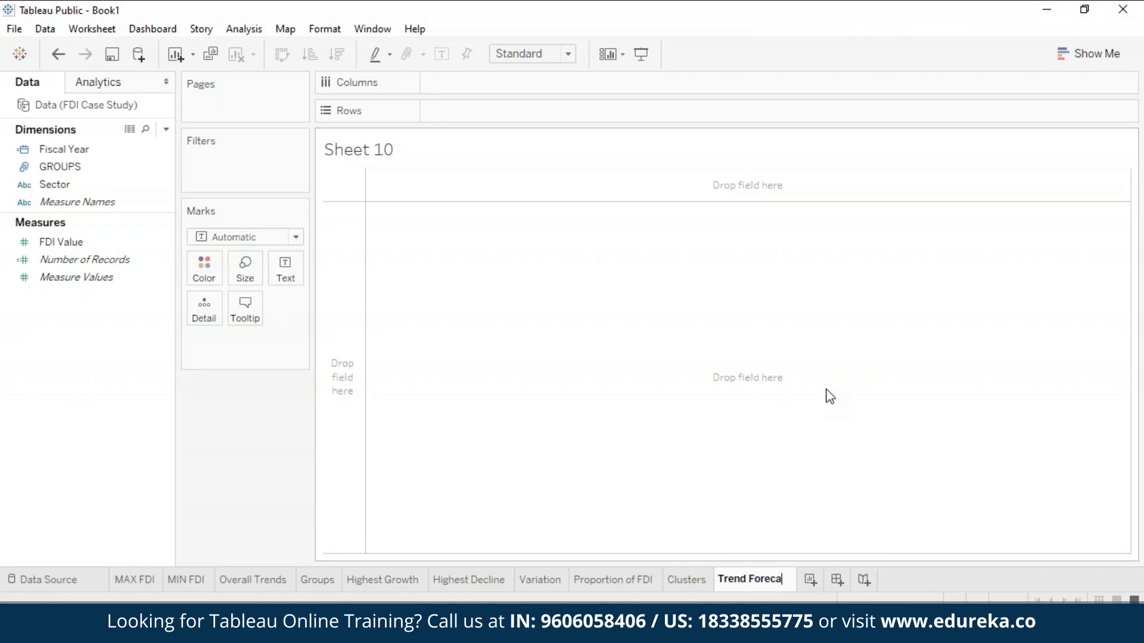
pyautogui.press('Return')
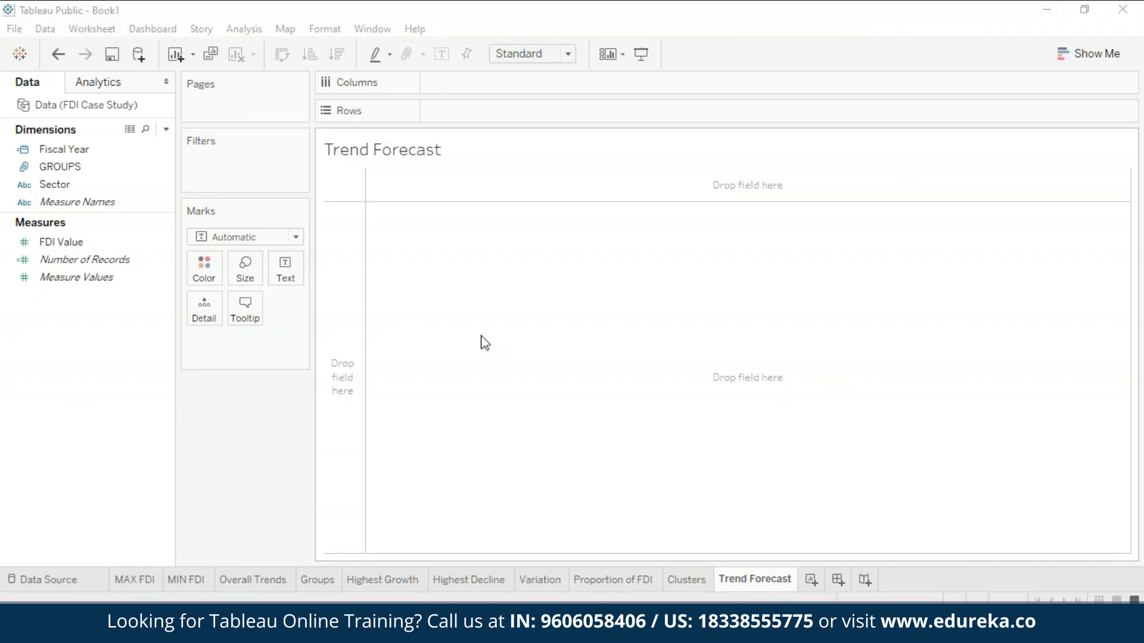
# Plot the sum of FDI Value against the year of Fiscal Year as a line chart on the Trend Forecast worksheet
pyautogui.click(89, 149)
pyautogui.moveTo(89, 149); pyautogui.dragTo(524, 83)
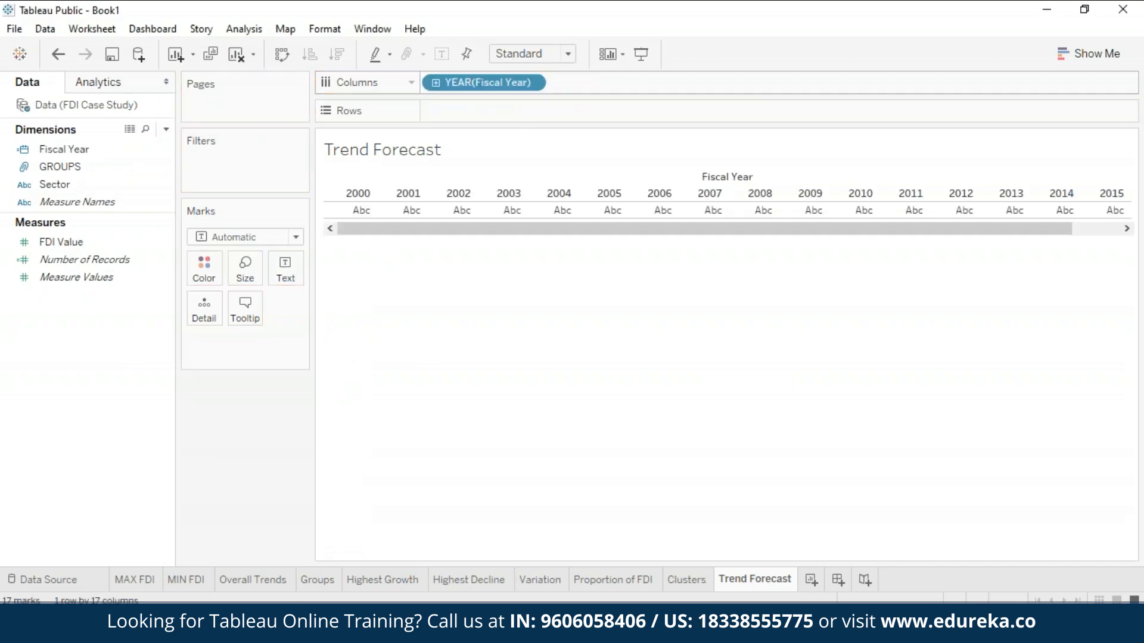
pyautogui.click(67, 259)
pyautogui.moveTo(63, 242); pyautogui.dragTo(452, 114)
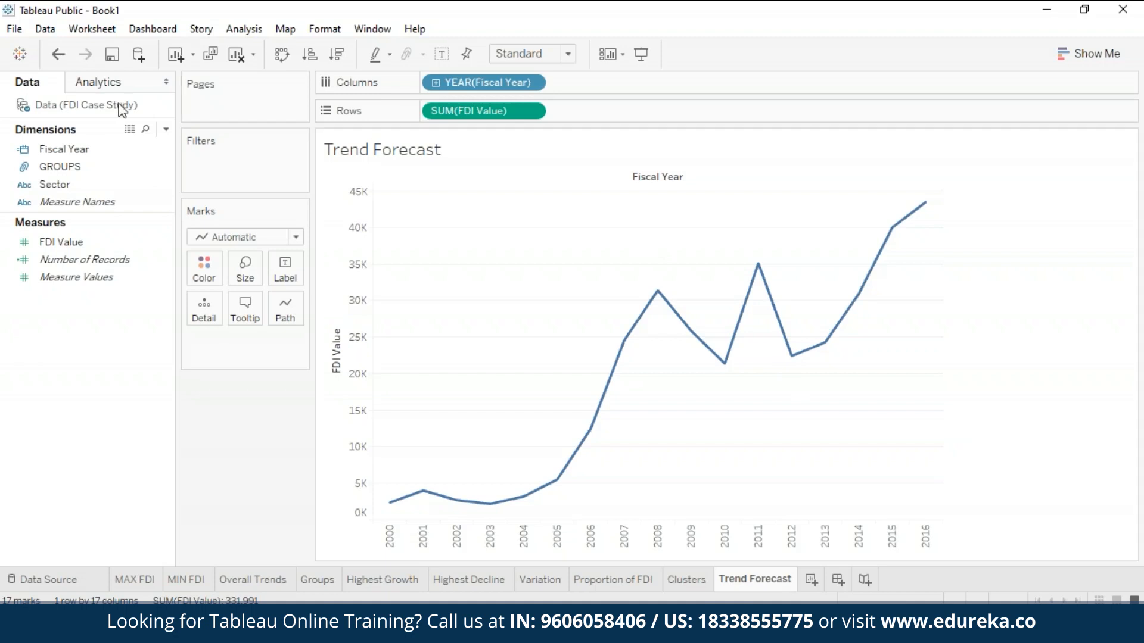
# Add a forecast to the yearly FDI Value line chart and inspect the estimated line
pyautogui.click(121, 87)
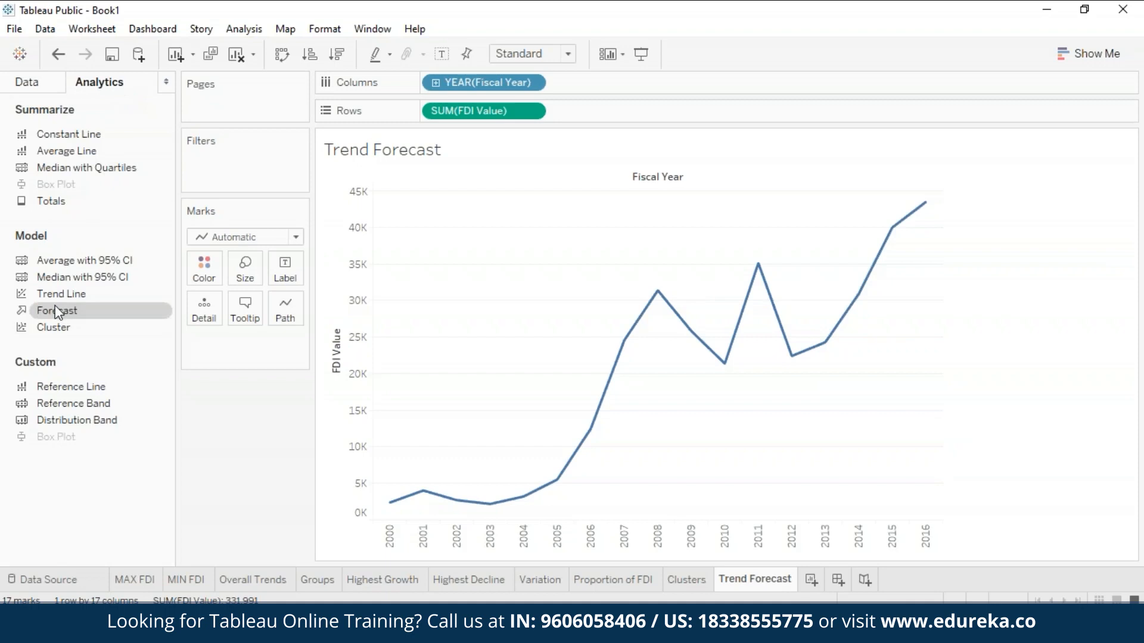
pyautogui.moveTo(57, 310); pyautogui.dragTo(480, 216)
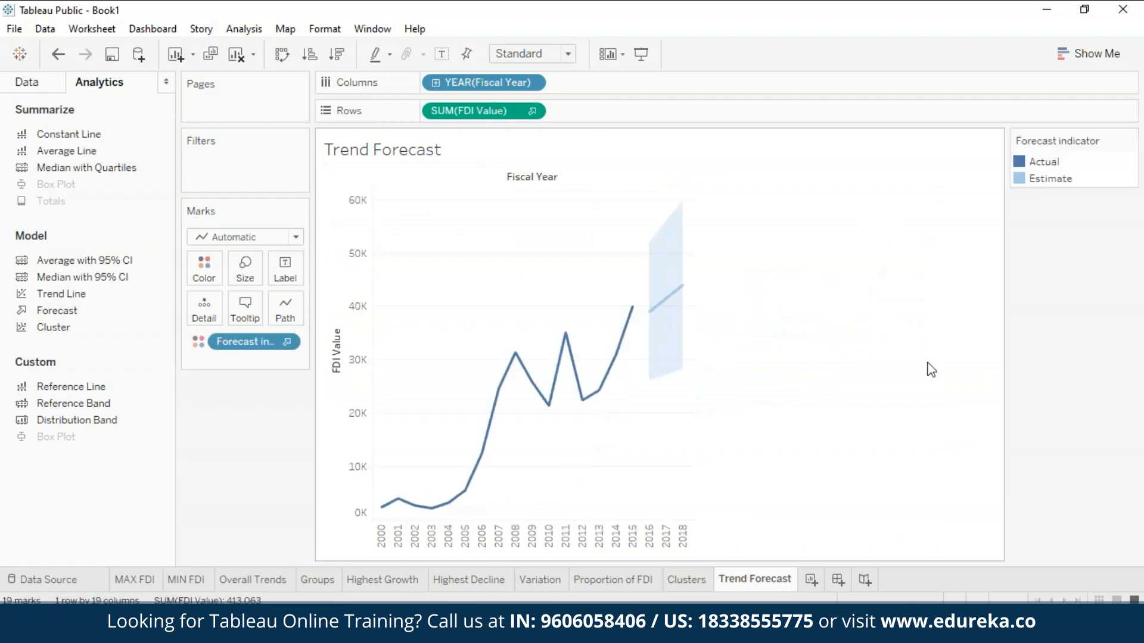
pyautogui.moveTo(663, 309)
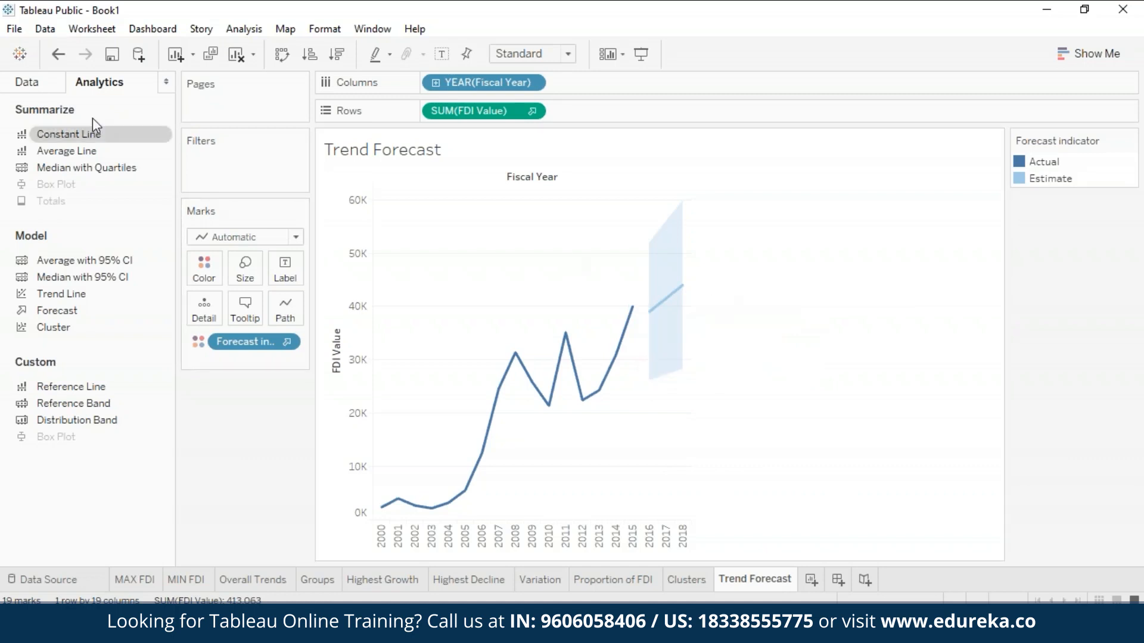
# Add a Sector filter to the forecast chart, show its filter control and deselect all sectors
pyautogui.click(48, 86)
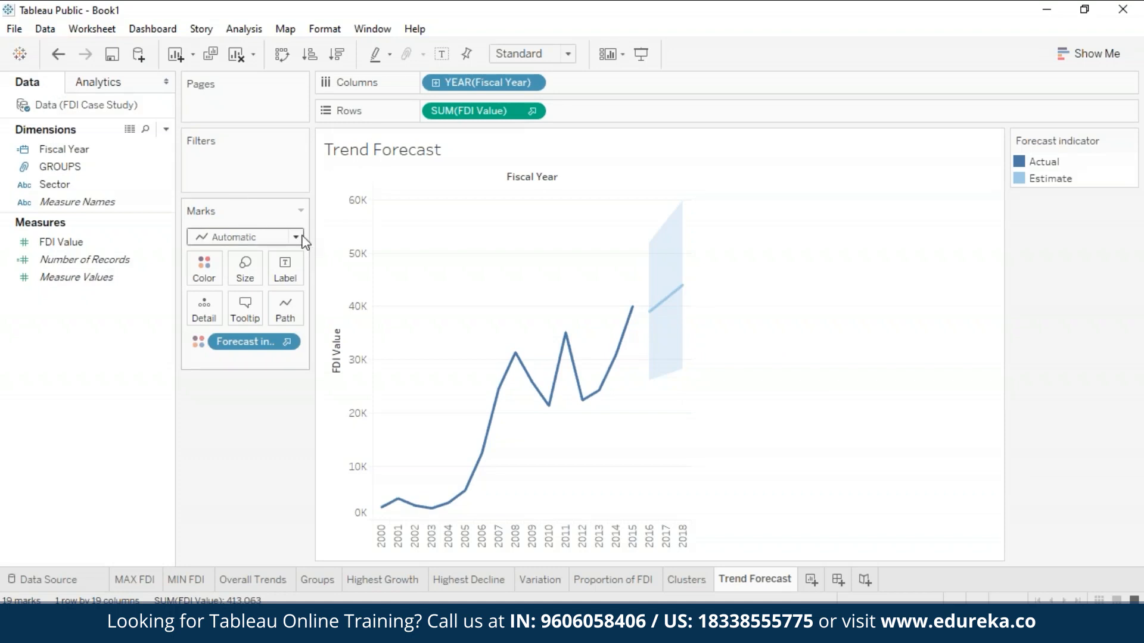
pyautogui.click(161, 187)
pyautogui.click(210, 222)
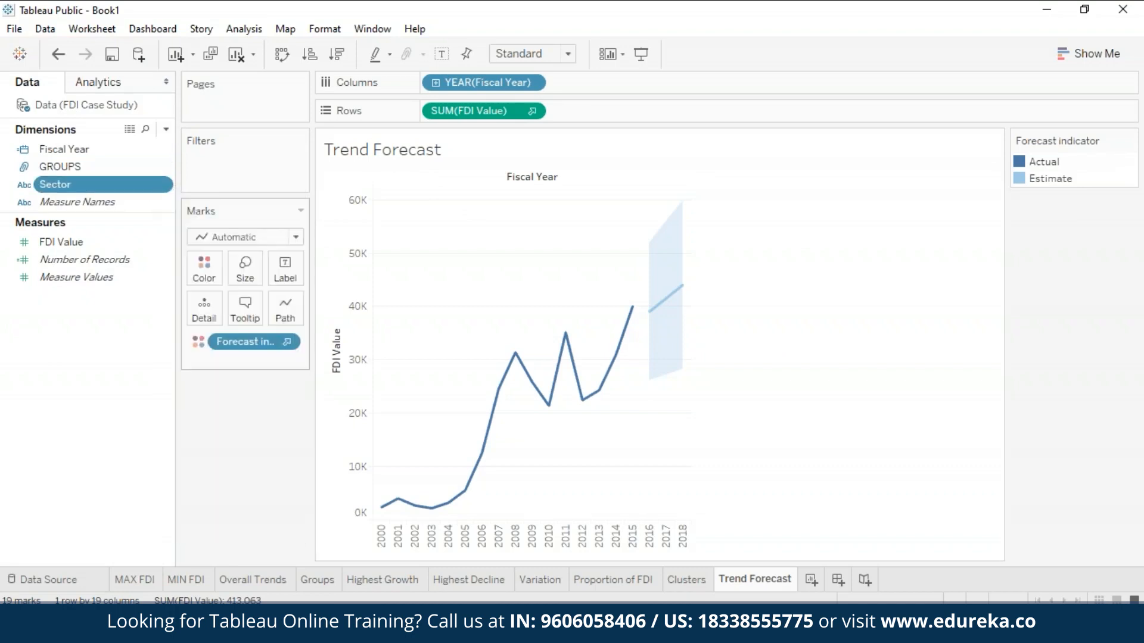
pyautogui.click(1022, 163)
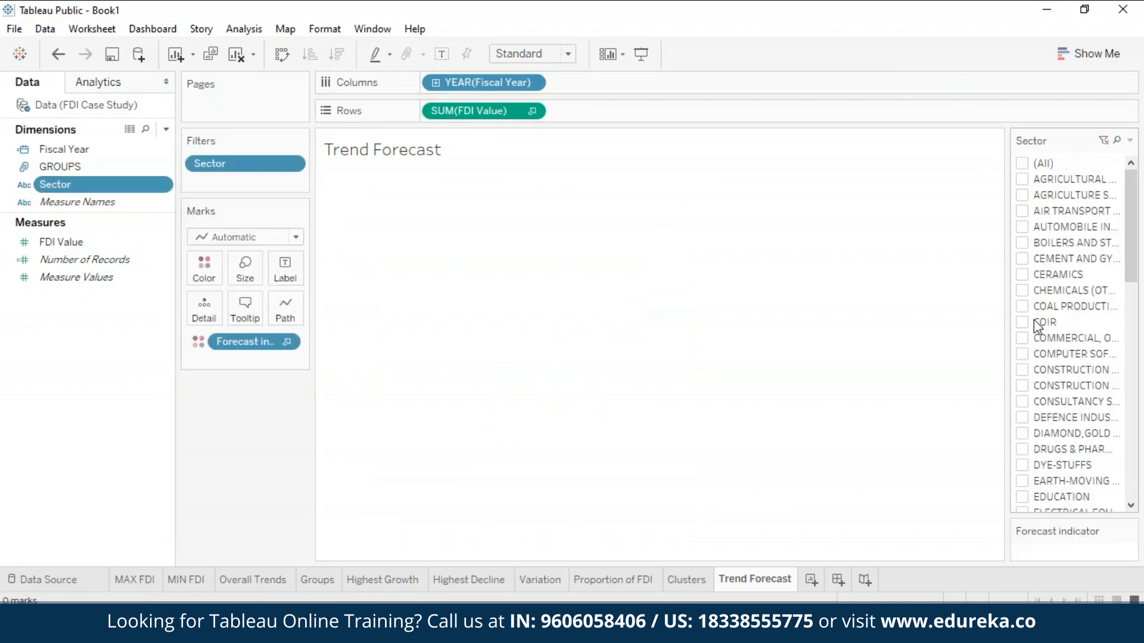
# Restrict the Sector filter to the computer software sector and examine its 2015 actual and its 2016 and 2018 estimates
pyautogui.click(1023, 354)
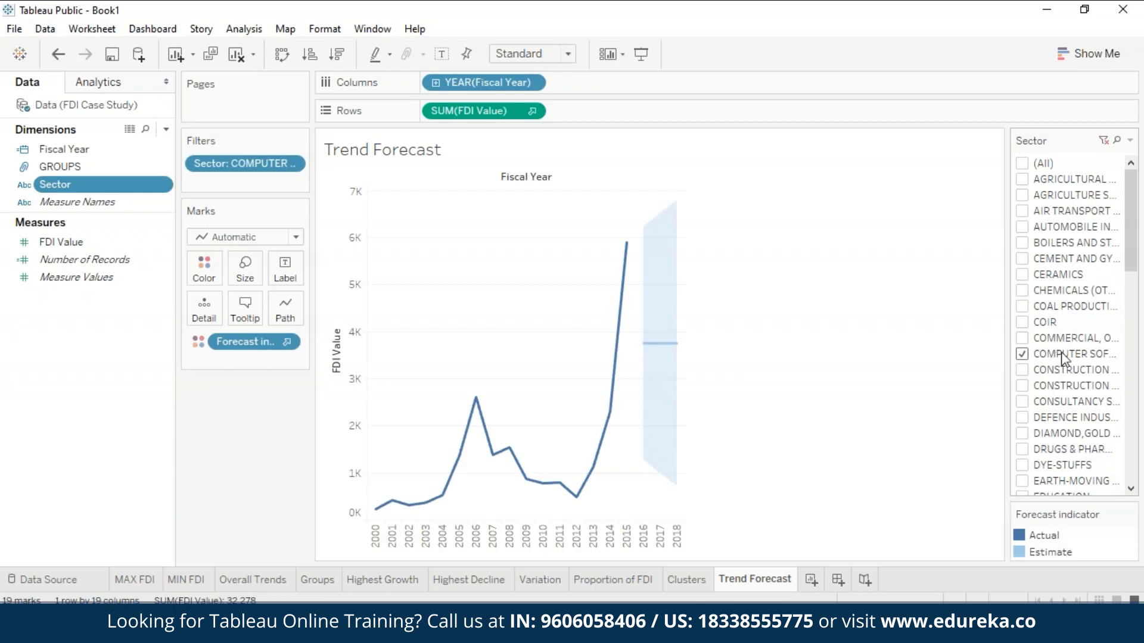
pyautogui.moveTo(627, 246)
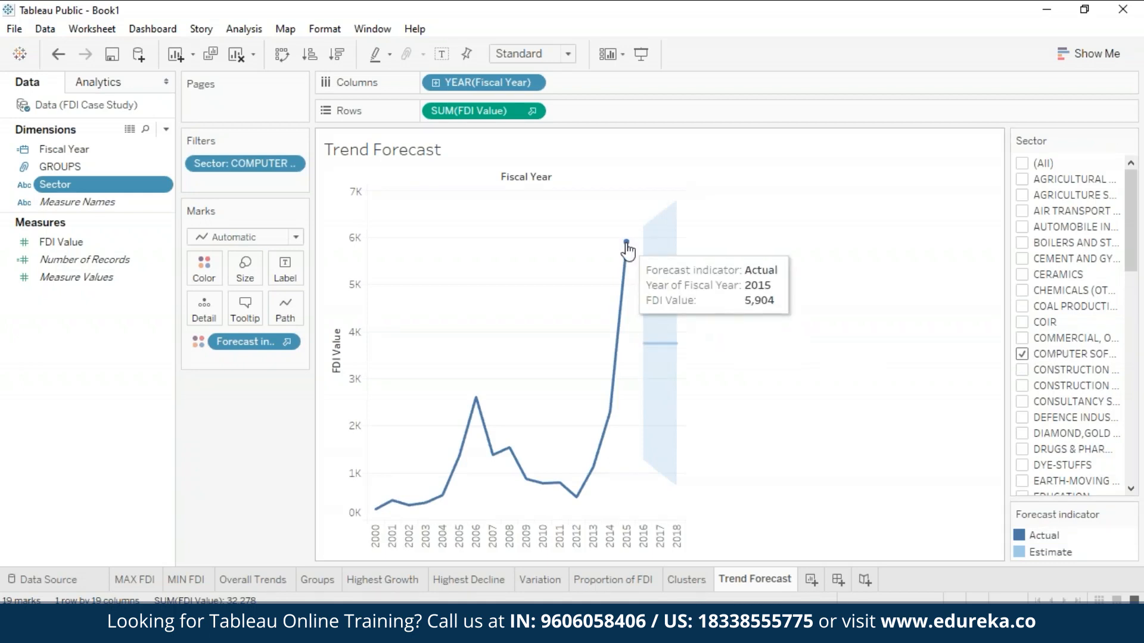
pyautogui.moveTo(643, 350)
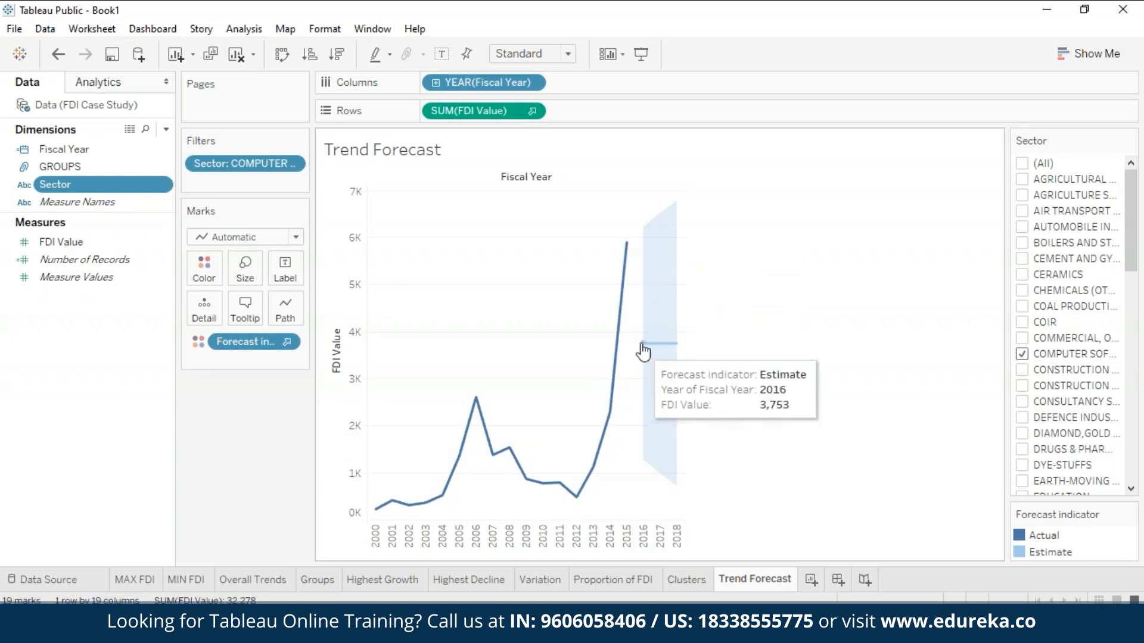
pyautogui.moveTo(680, 344)
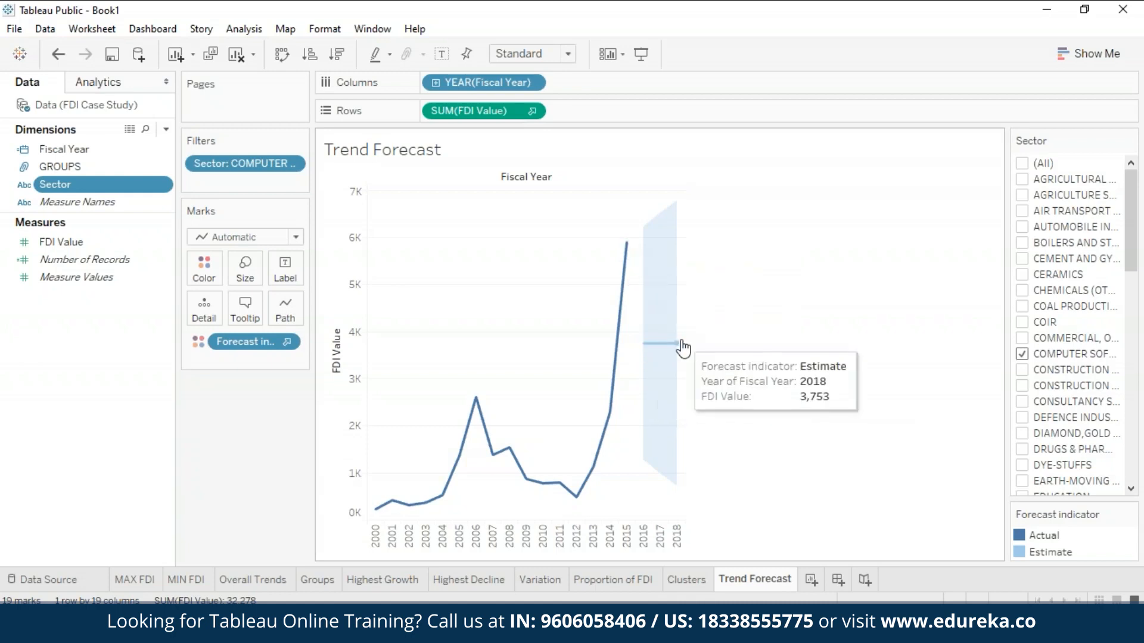
# Restrict the Sector filter to the services sector, found by searching for "ser", and examine its forecast estimate
pyautogui.click(1022, 354)
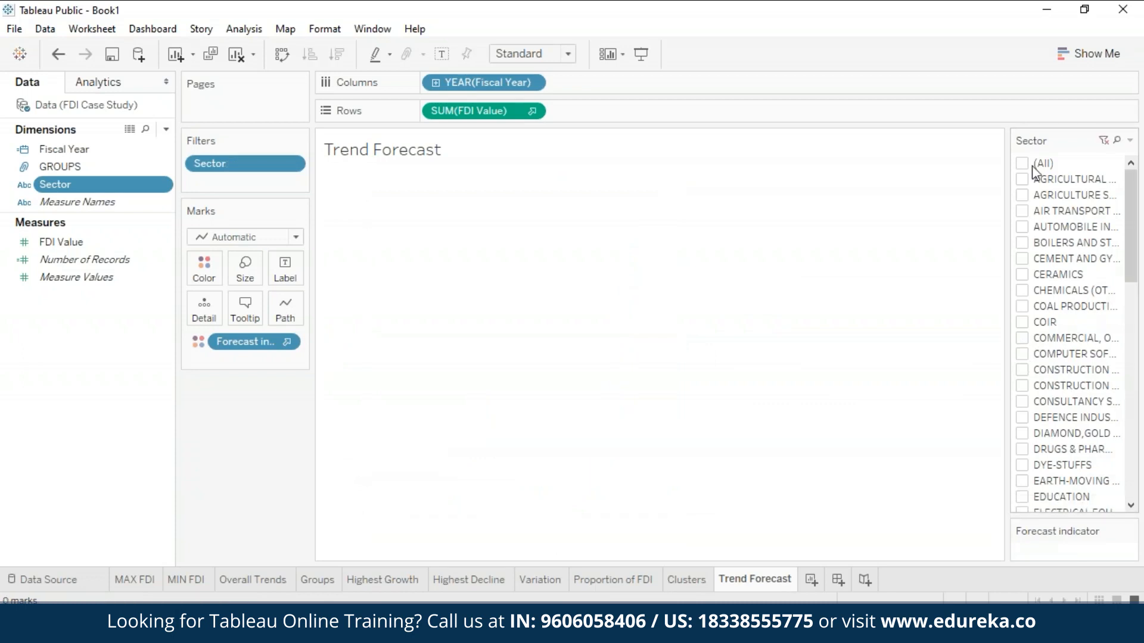
pyautogui.click(1116, 140)
pyautogui.write('ser')
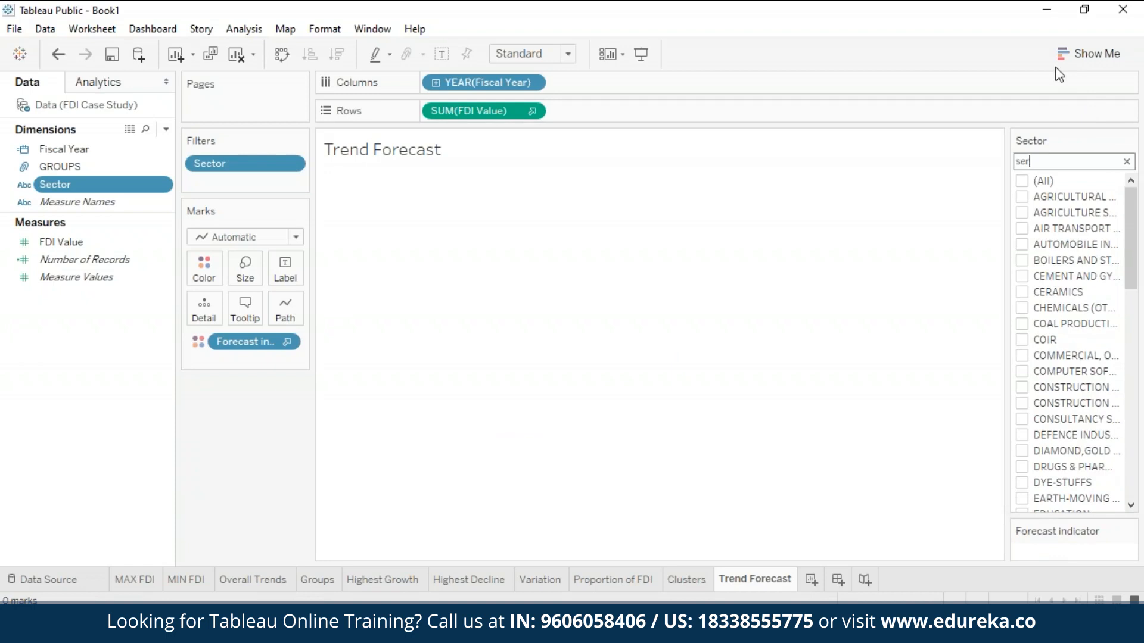
pyautogui.click(1024, 215)
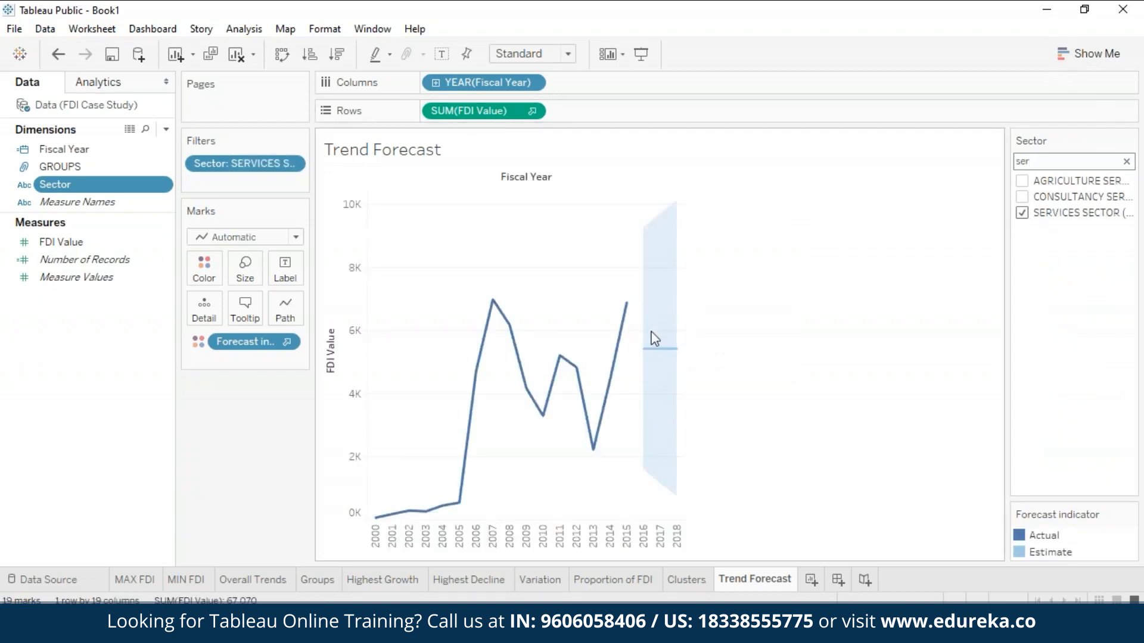
pyautogui.moveTo(656, 347)
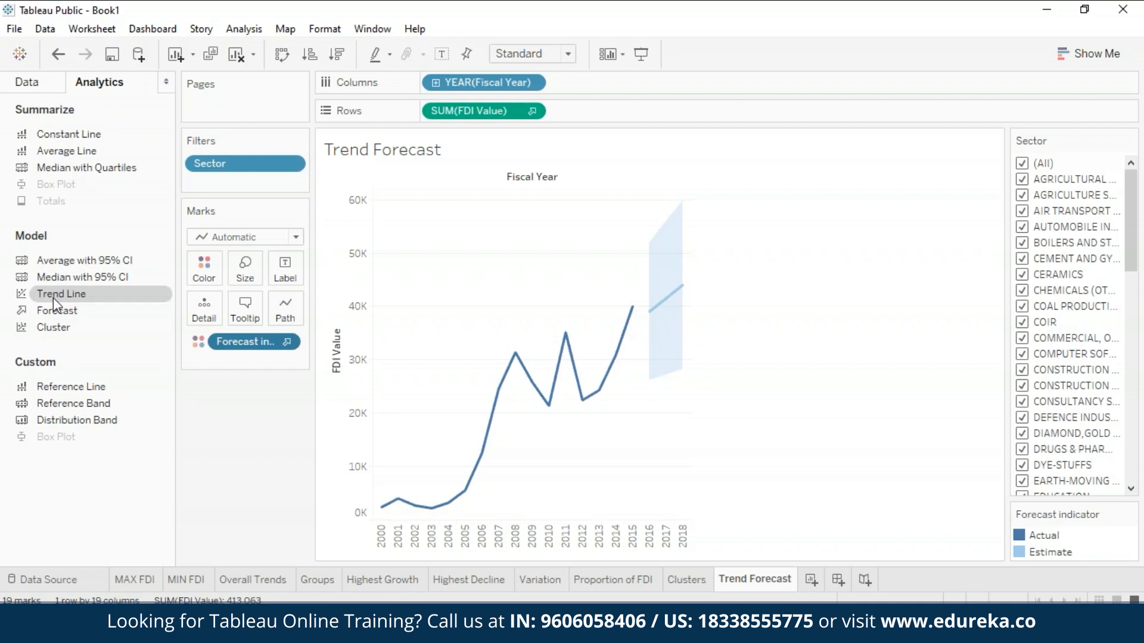
# Add a linear trend line to the FDI Value forecast chart covering all sectors
pyautogui.moveTo(52, 298); pyautogui.dragTo(480, 198)
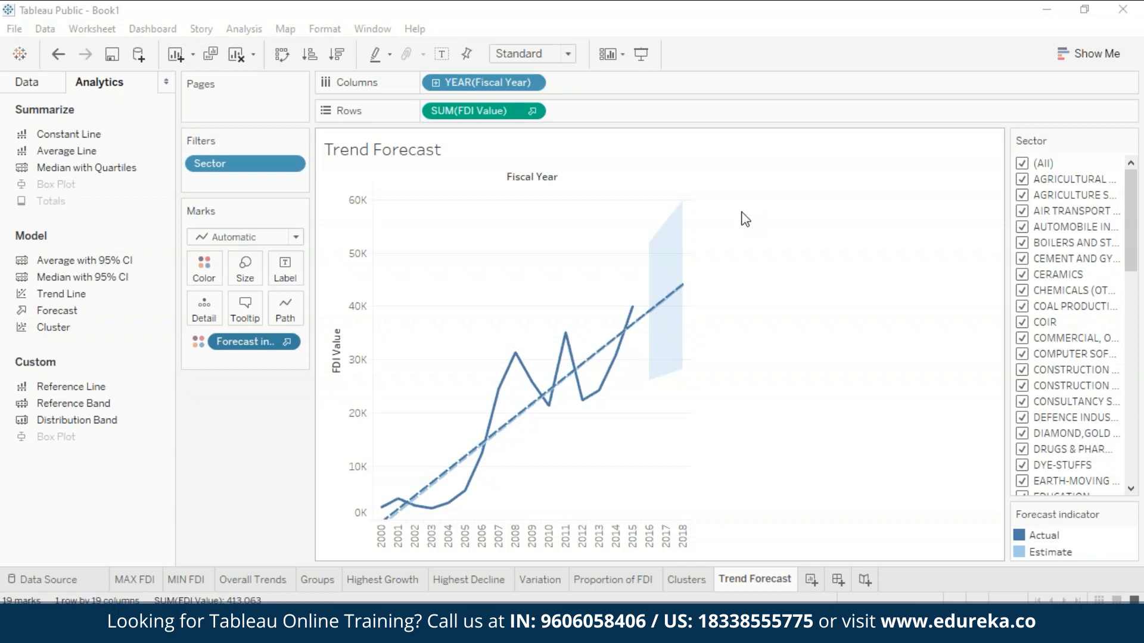
# Create a dashboard and lay out the Proportion of FDI, Clusters and Trend Forecast sheets on it
pyautogui.click(838, 580)
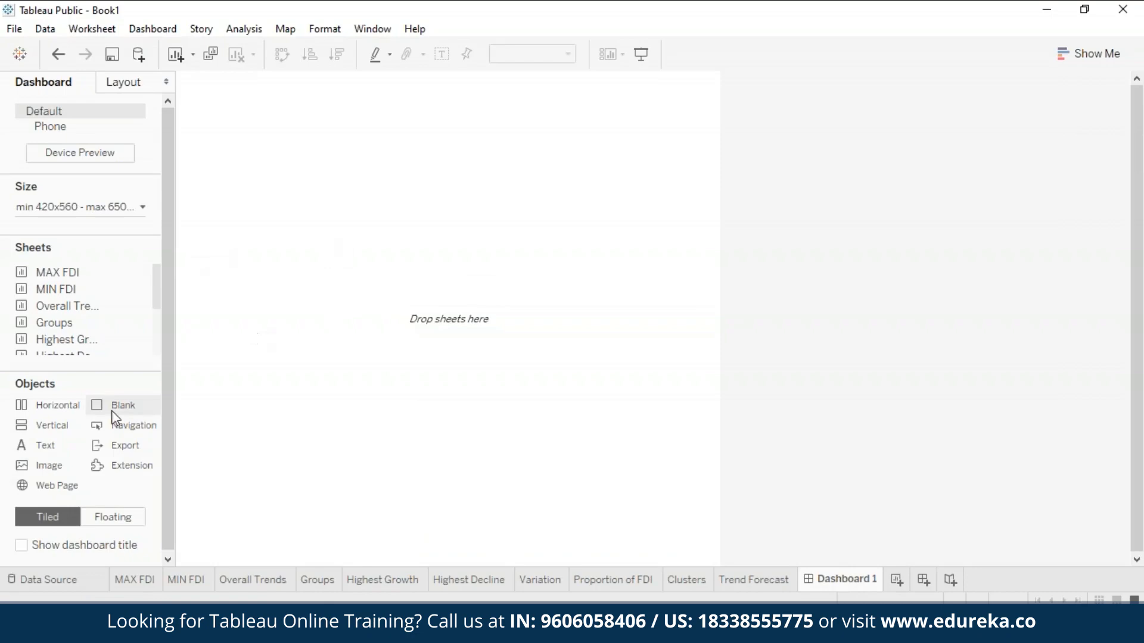
pyautogui.moveTo(64, 424); pyautogui.dragTo(619, 393)
pyautogui.scroll(-3, 105, 348)
pyautogui.moveTo(68, 311); pyautogui.dragTo(448, 319)
pyautogui.click(618, 184)
pyautogui.click(722, 84)
pyautogui.moveTo(95, 345); pyautogui.dragTo(441, 452)
pyautogui.click(807, 273)
# Build a second dashboard from the Overall Trends, Highest Growth and Highest Decline sheets
pyautogui.scroll(3, 90, 315)
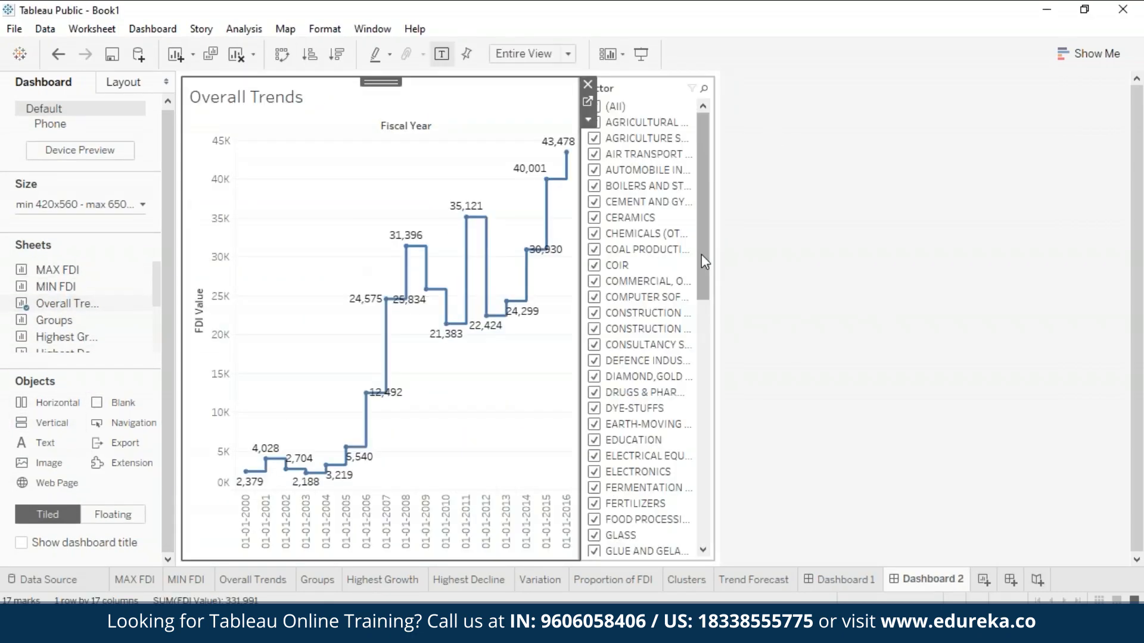
pyautogui.moveTo(65, 337); pyautogui.dragTo(113, 312)
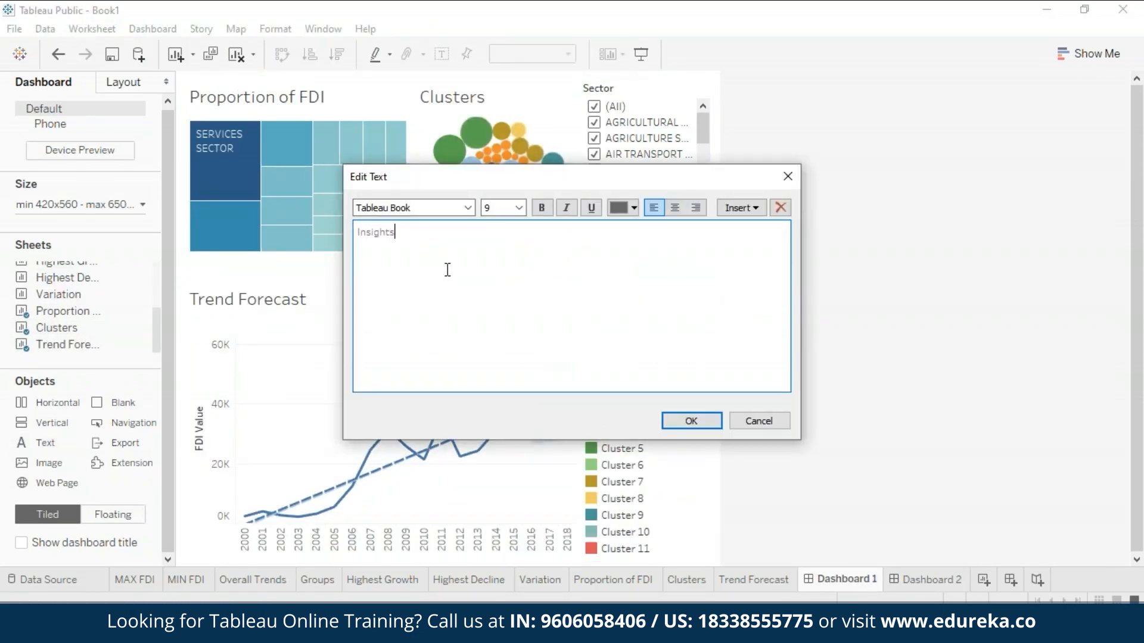
# Head Dashboard 1 with a text object reading "Insights on FDI Data" in an enlarged font
pyautogui.write('on FDI Data')
pyautogui.hotkey('ctrl', 'a')
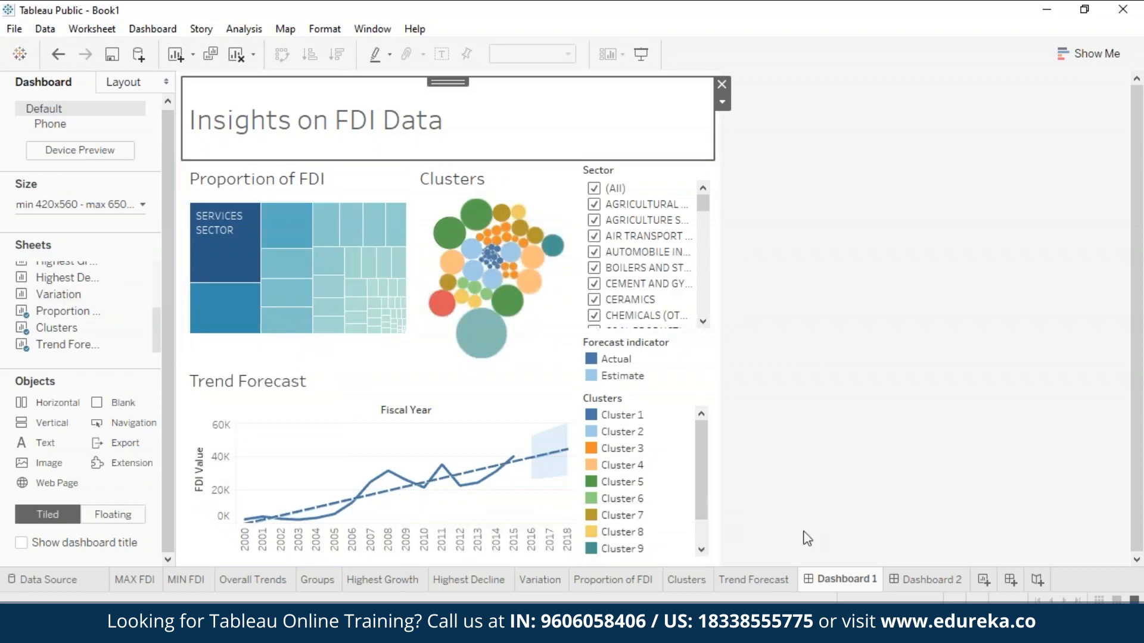
# Review the growth and decline tables on Dashboard 2 and return to Dashboard 1
pyautogui.click(916, 575)
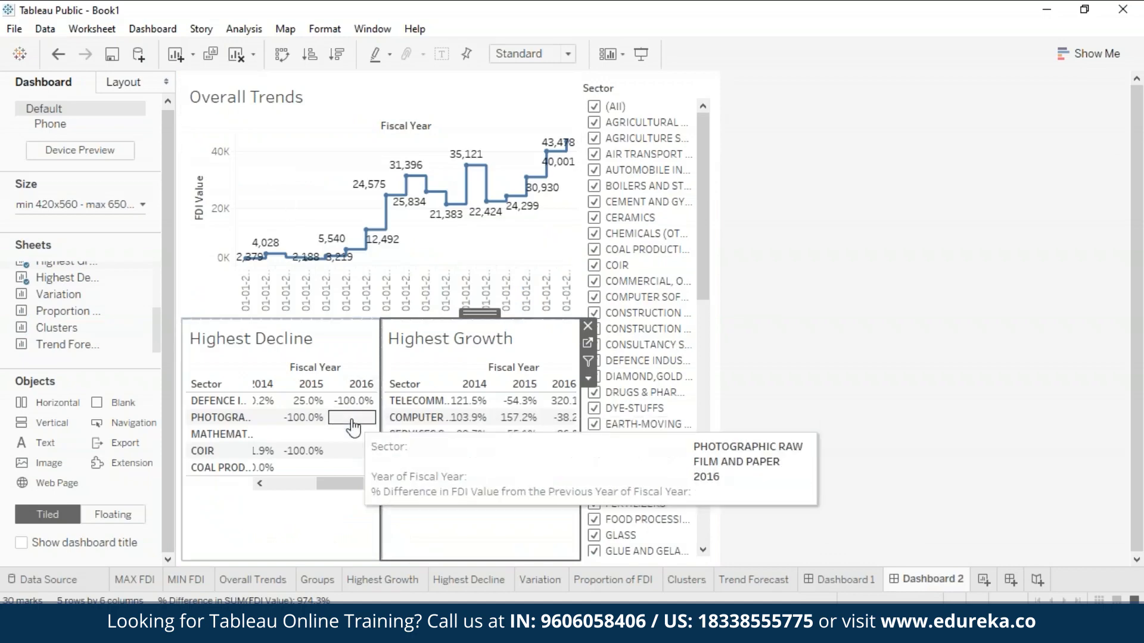
pyautogui.moveTo(496, 393)
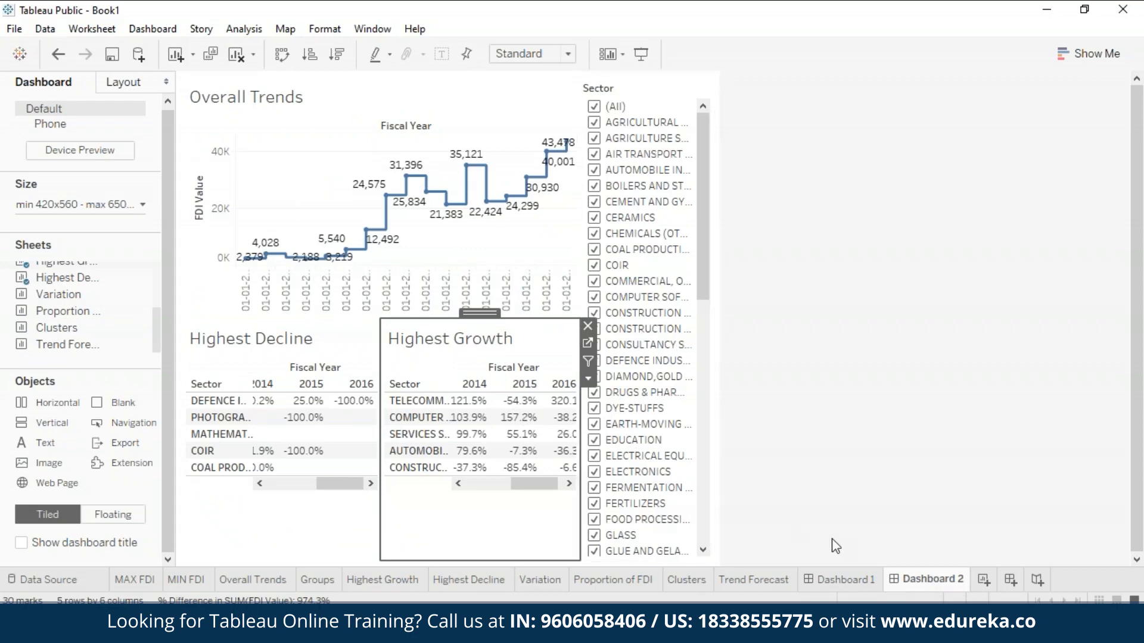
pyautogui.click(845, 580)
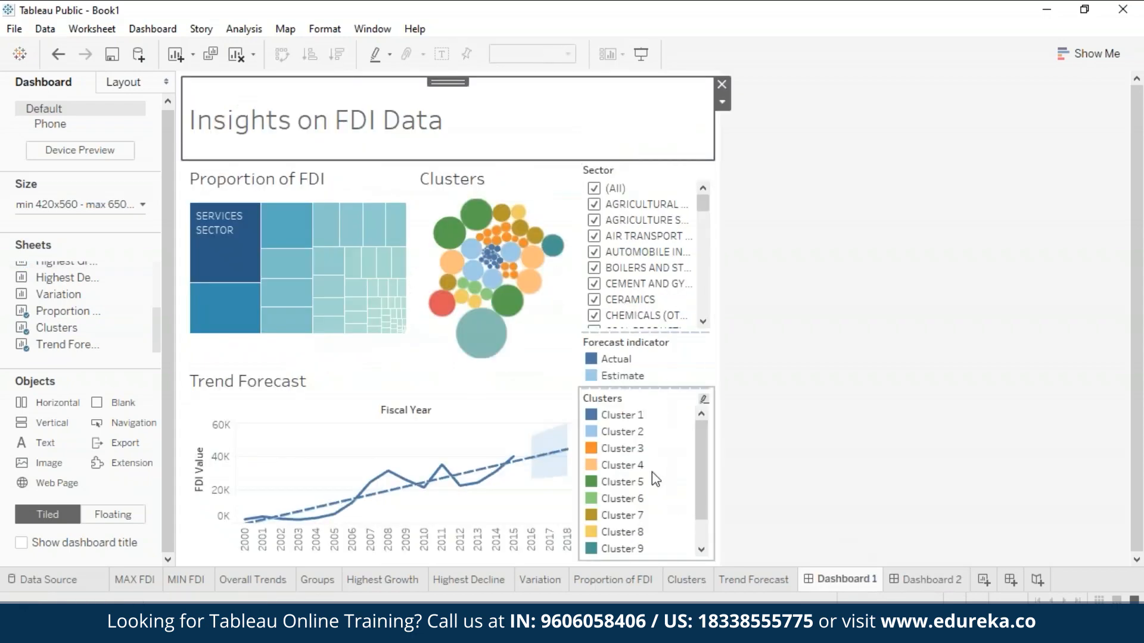
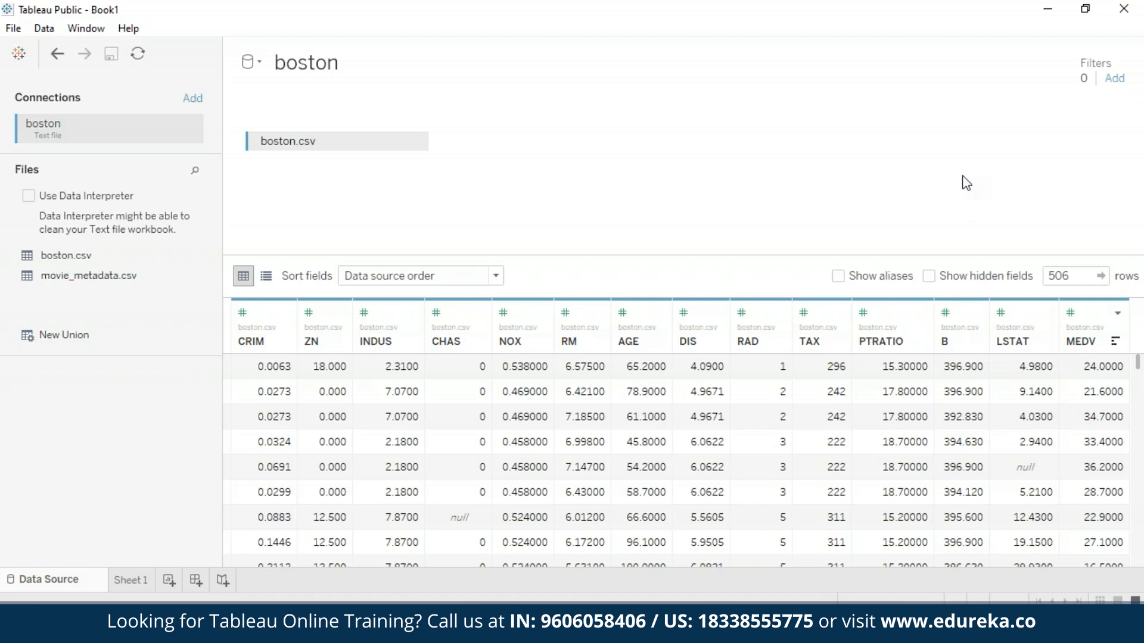
# Open Sheet 1 of the boston data and rename the measures B to SEG and LSTAT to LINC
pyautogui.click(128, 579)
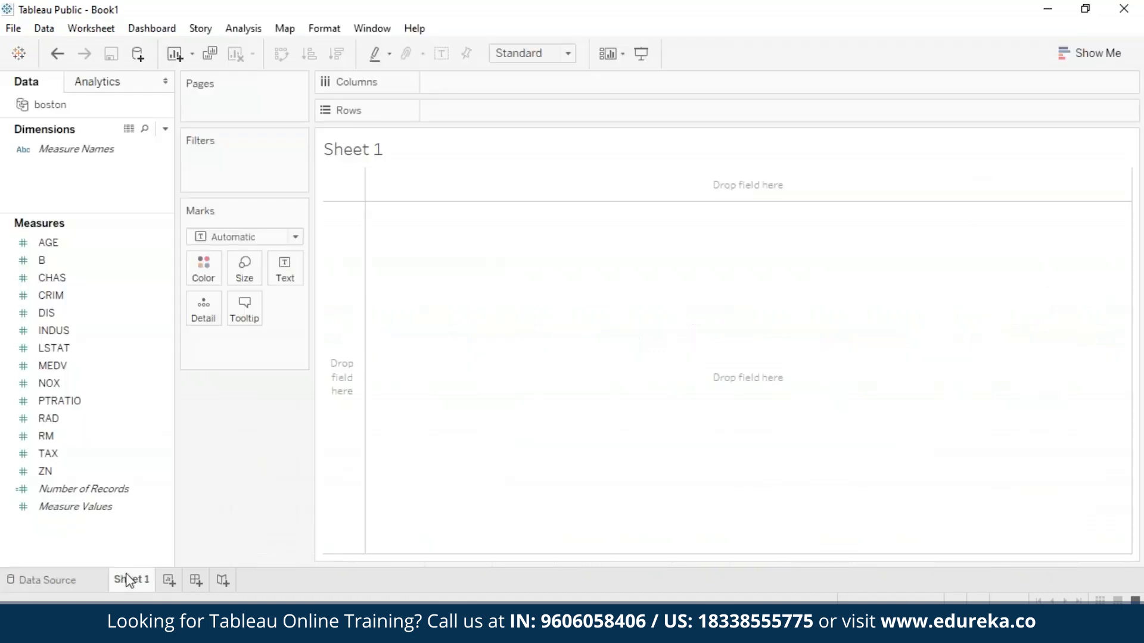
pyautogui.click(119, 313)
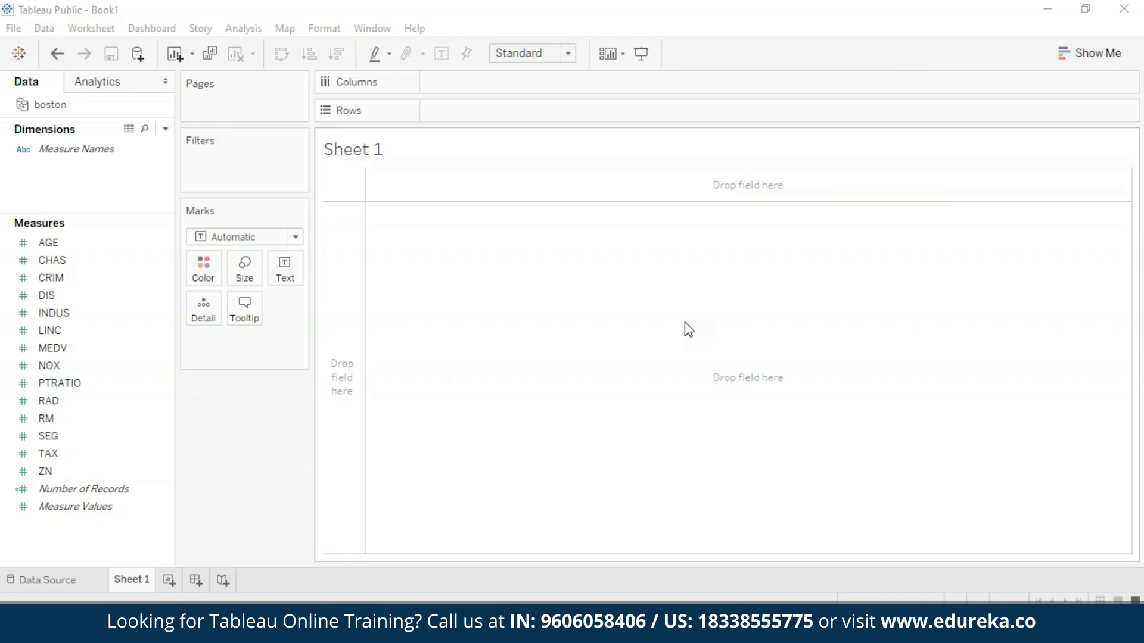
# Replace the Sheet 1 title with descriptions of the variables from CRIM to MEDV at font size 10
pyautogui.doubleClick(358, 149)
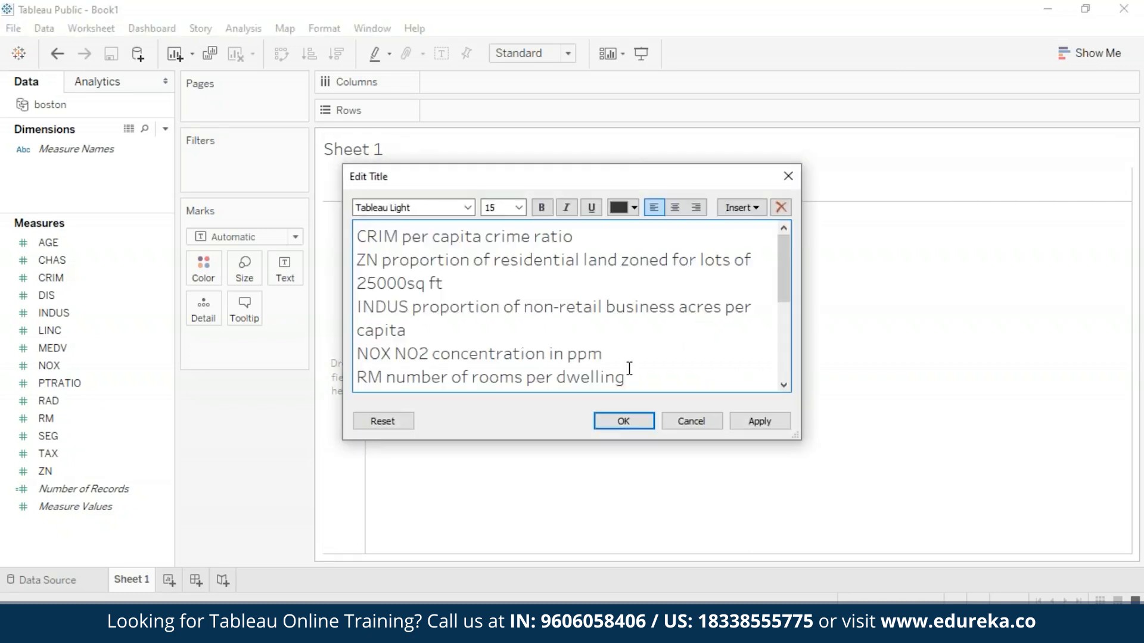
pyautogui.hotkey('ctrl', 'a')
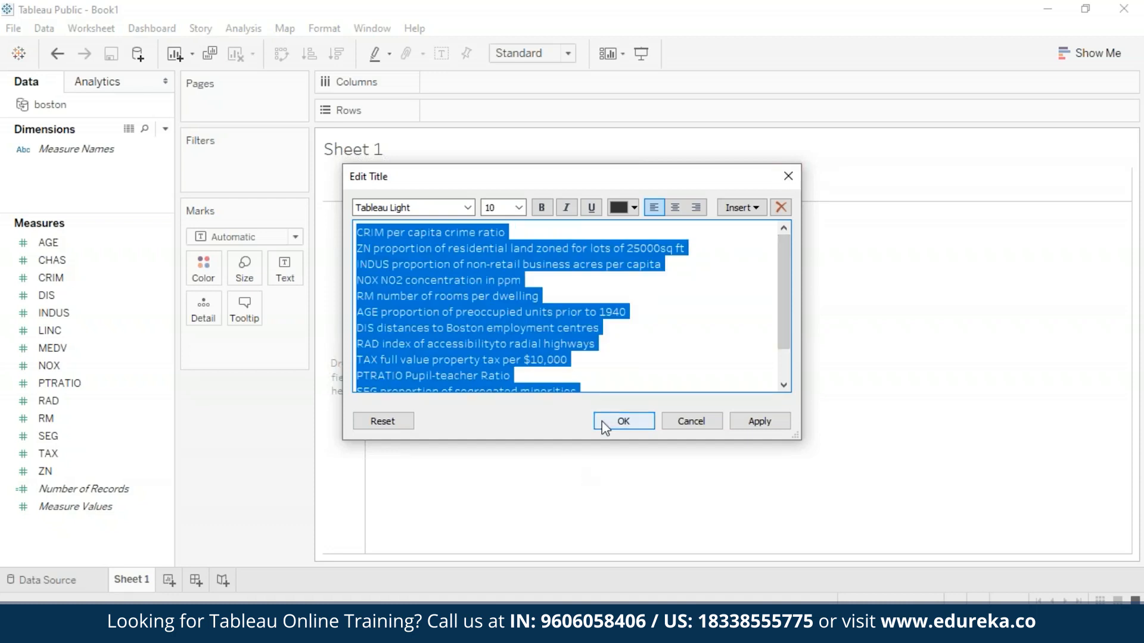
pyautogui.click(648, 423)
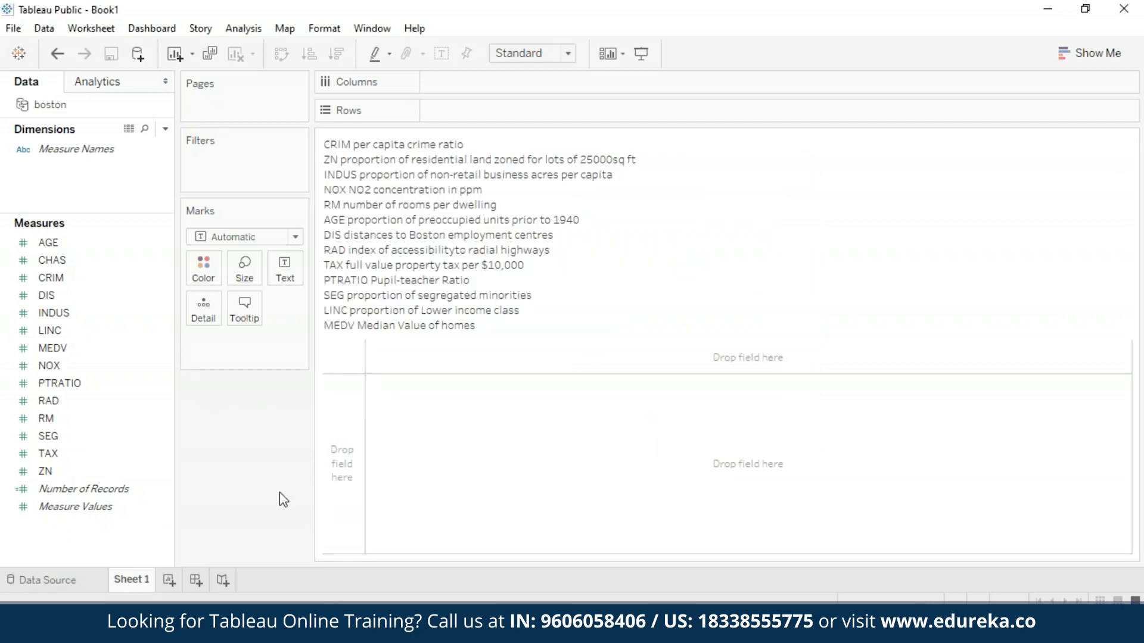
# Rename Sheet 1 as Variables
pyautogui.moveTo(133, 584)
pyautogui.rightClick(134, 583)
pyautogui.click(265, 404)
pyautogui.write('Variables')
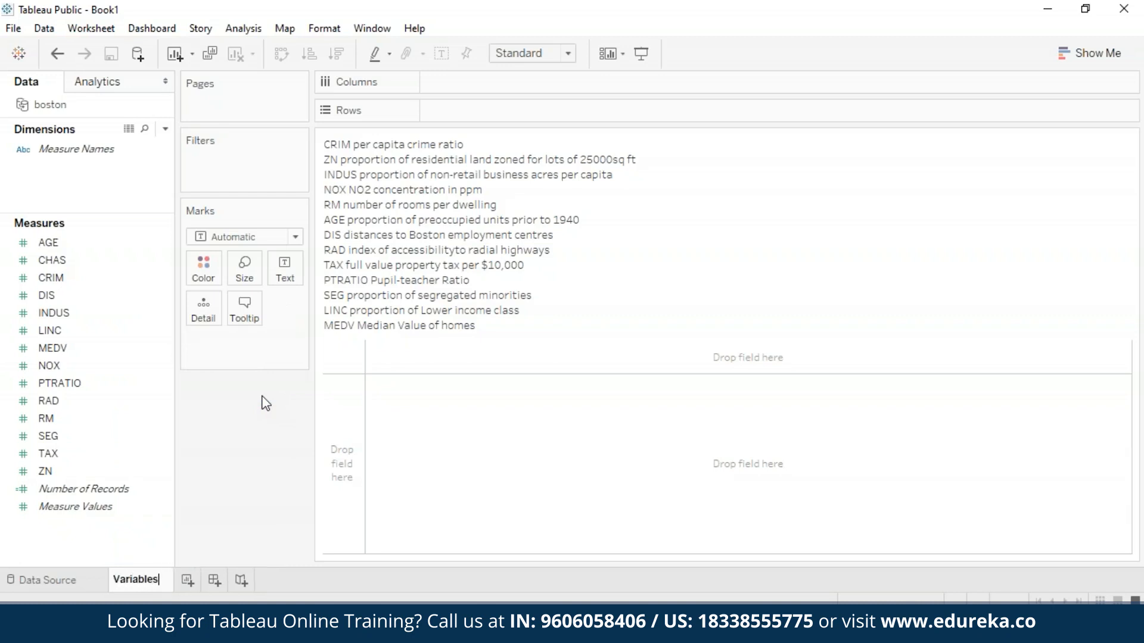
pyautogui.press('Return')
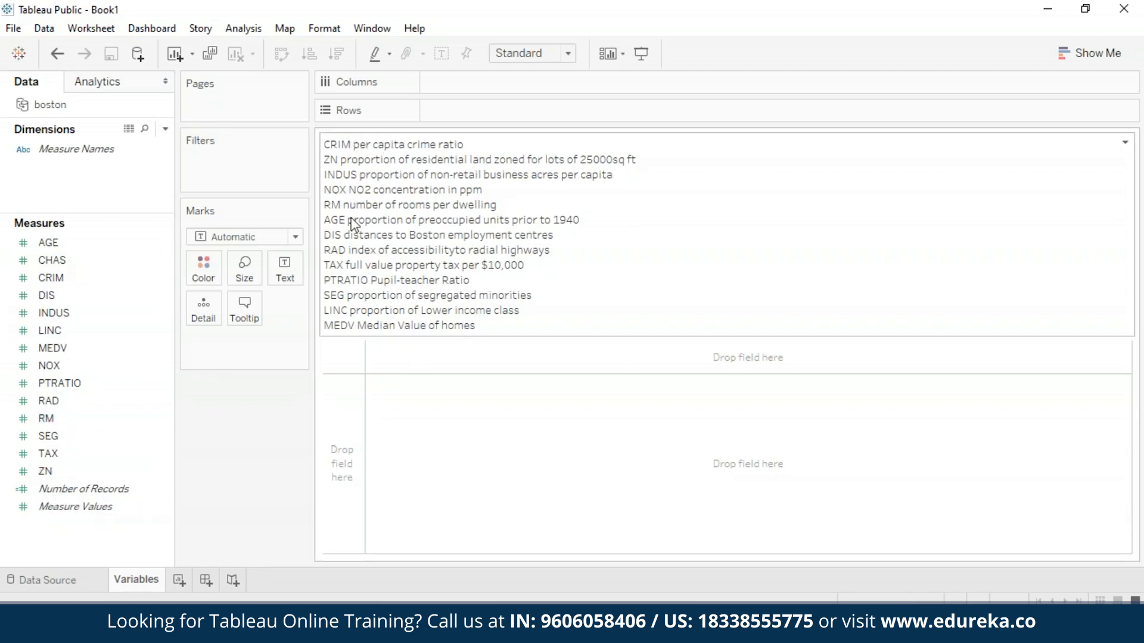
# Edit the worksheet title so that a colon follows each variable name, from CRIM through MEDV
pyautogui.rightClick(483, 264)
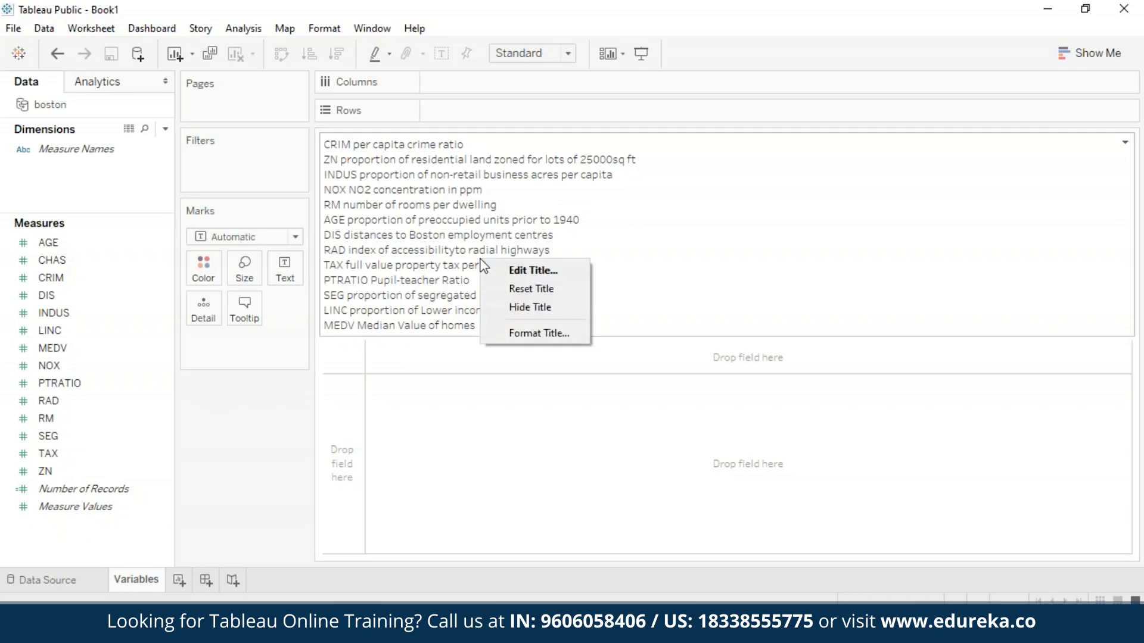
pyautogui.click(505, 273)
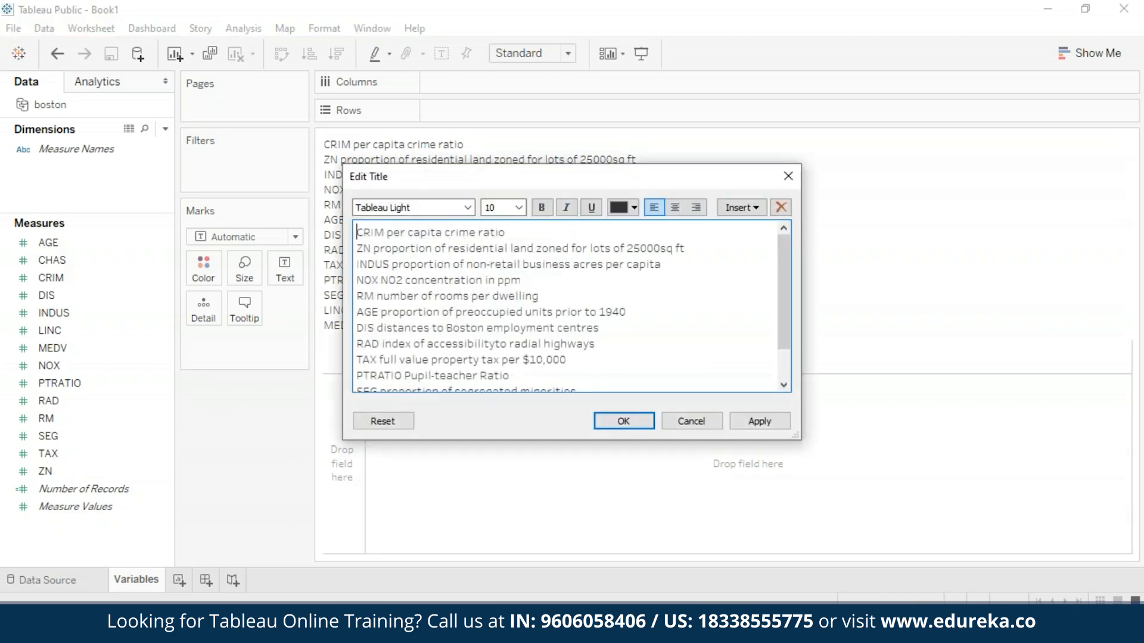
pyautogui.click(385, 232)
pyautogui.write(':')
pyautogui.click(370, 248)
pyautogui.write(':')
pyautogui.click(389, 264)
pyautogui.write(':')
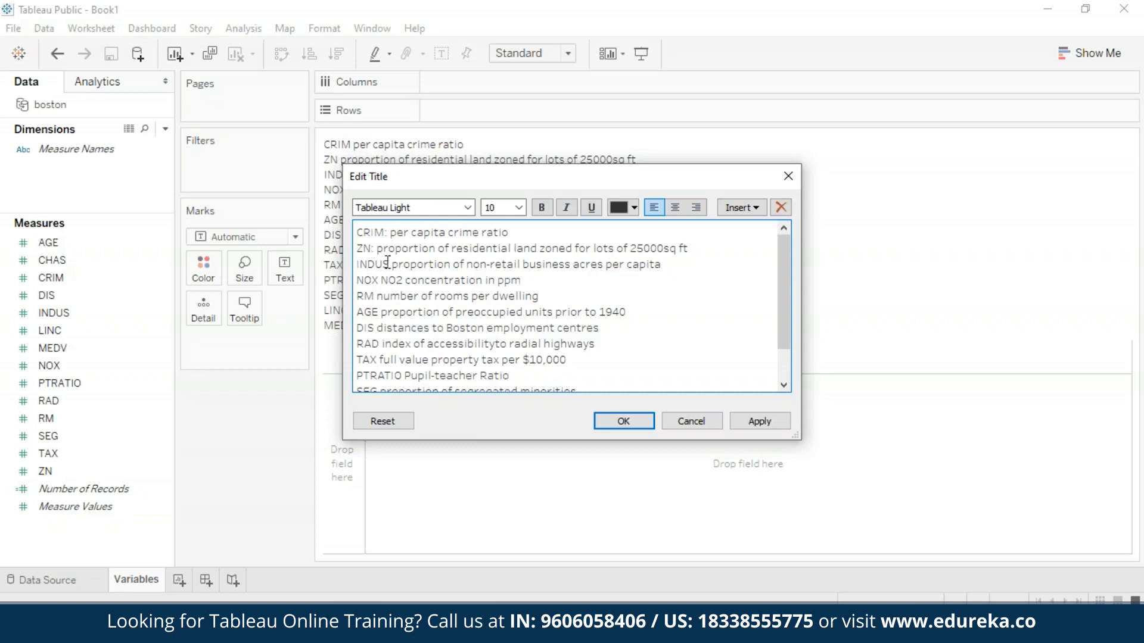
pyautogui.click(378, 280)
pyautogui.write(':')
pyautogui.click(374, 296)
pyautogui.write(':')
pyautogui.click(380, 312)
pyautogui.write(':')
pyautogui.click(373, 327)
pyautogui.write(':')
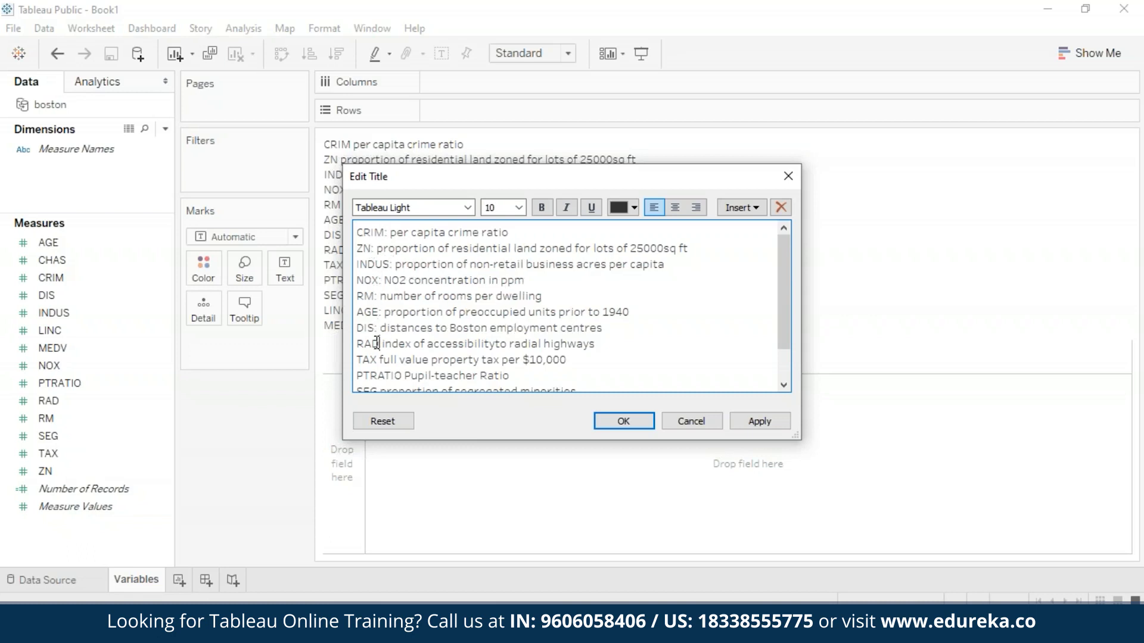
pyautogui.click(375, 359)
pyautogui.write(':')
pyautogui.click(403, 375)
pyautogui.write(':')
pyautogui.scroll(-2, 404, 375)
pyautogui.click(380, 350)
pyautogui.write(':')
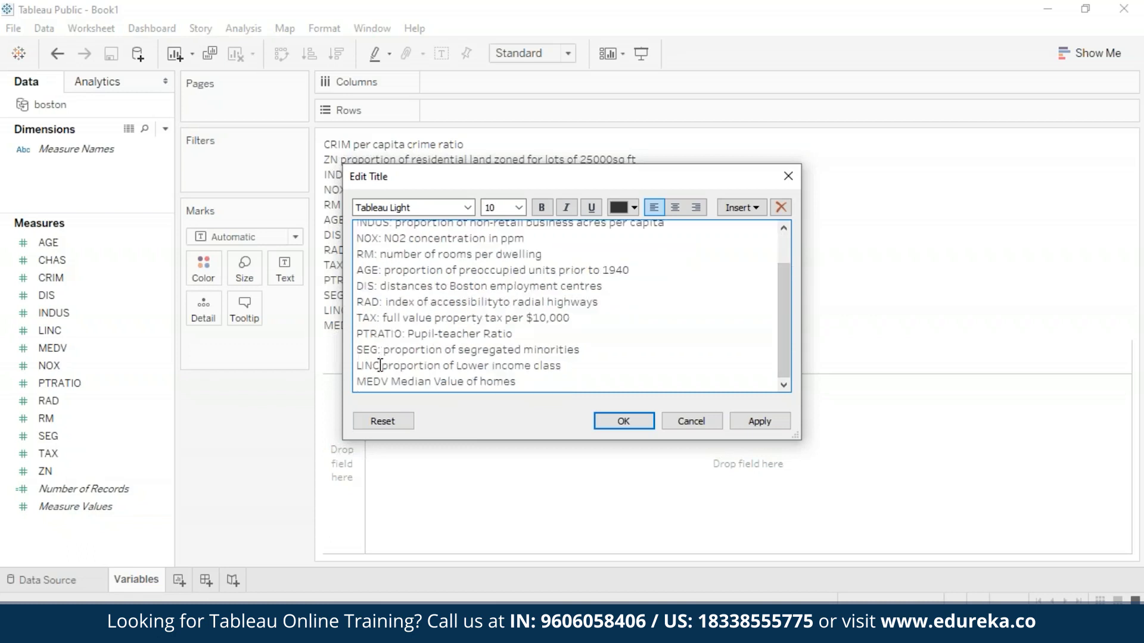
pyautogui.click(380, 365)
pyautogui.write(':')
pyautogui.click(390, 381)
pyautogui.write(':')
pyautogui.click(751, 422)
pyautogui.click(633, 423)
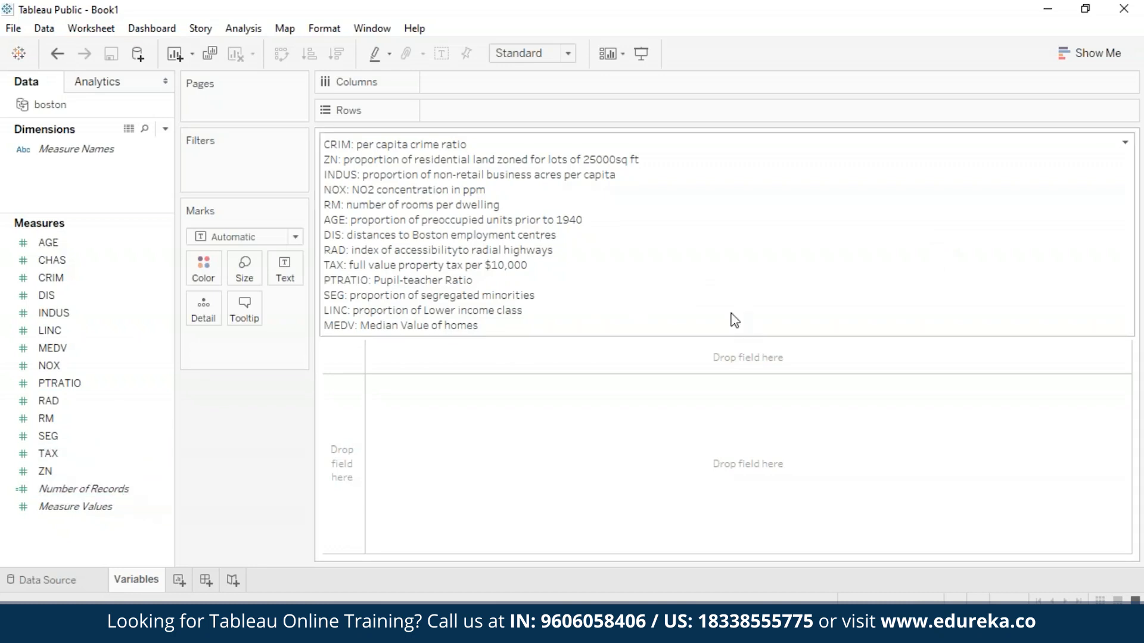
# Add a new worksheet and plot the sum of MEDV in rows against the sum of CRIM in columns
pyautogui.click(179, 580)
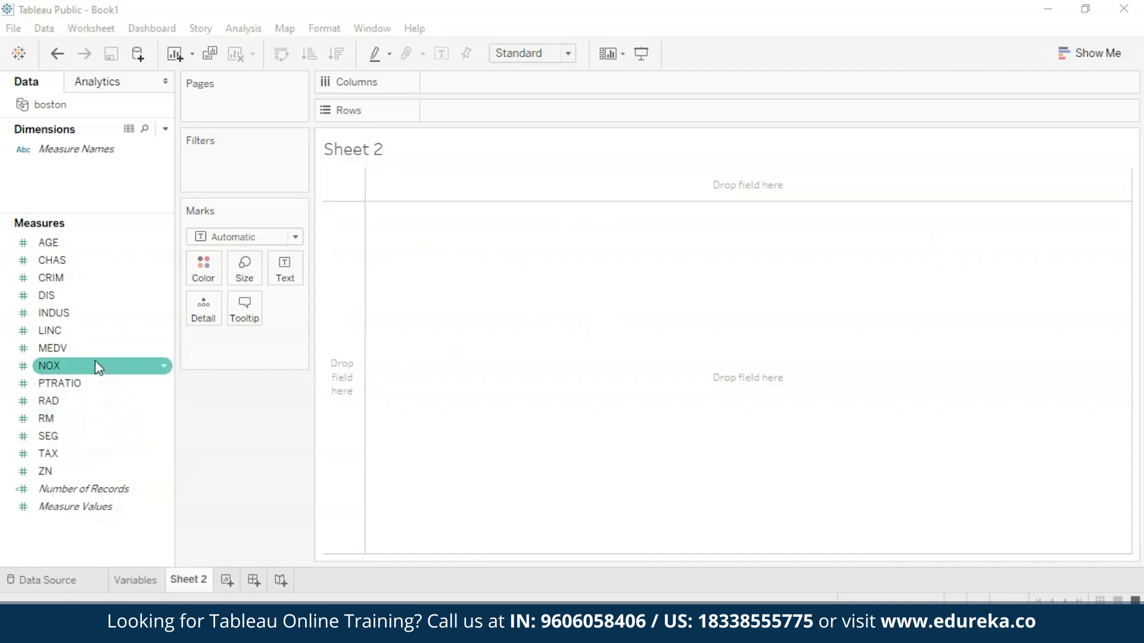
pyautogui.moveTo(97, 355); pyautogui.dragTo(542, 112)
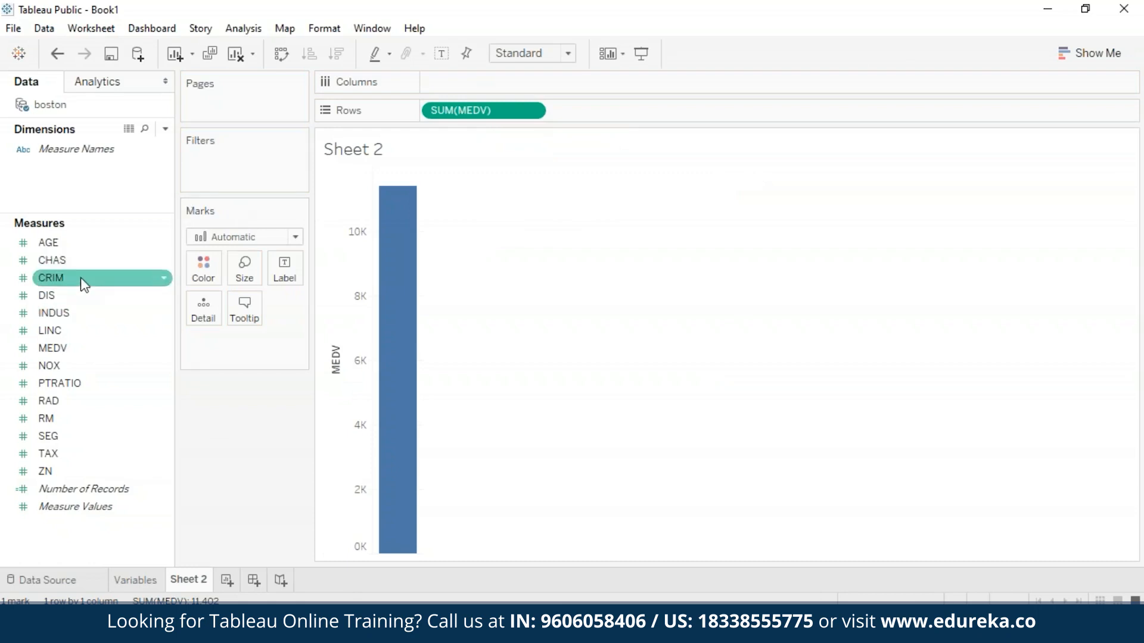
pyautogui.moveTo(83, 288); pyautogui.dragTo(498, 86)
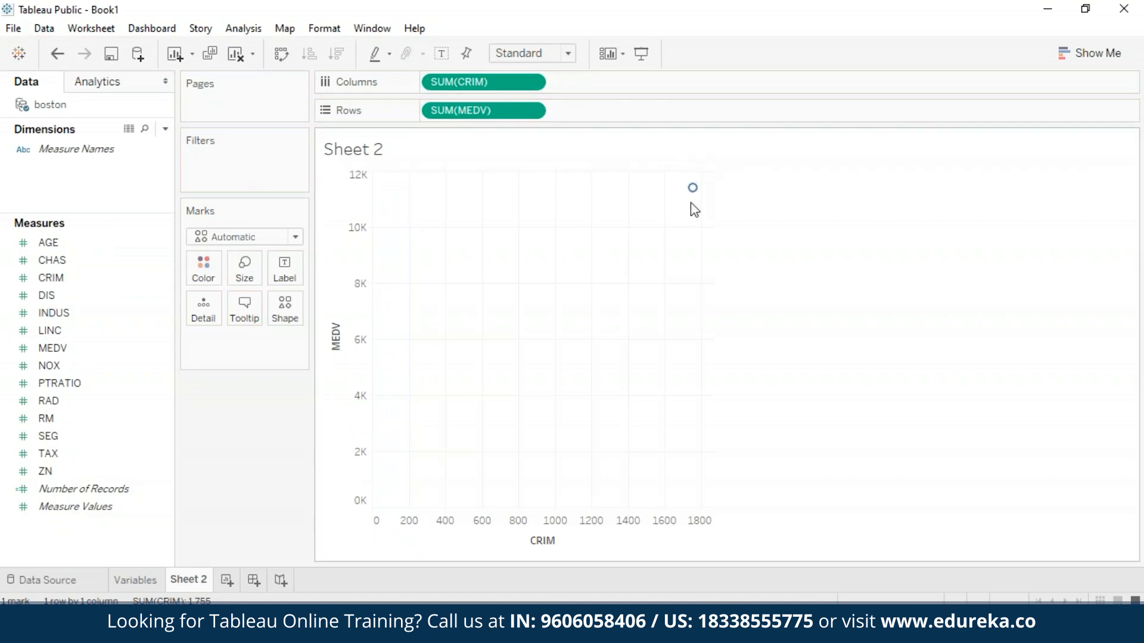
pyautogui.moveTo(702, 195)
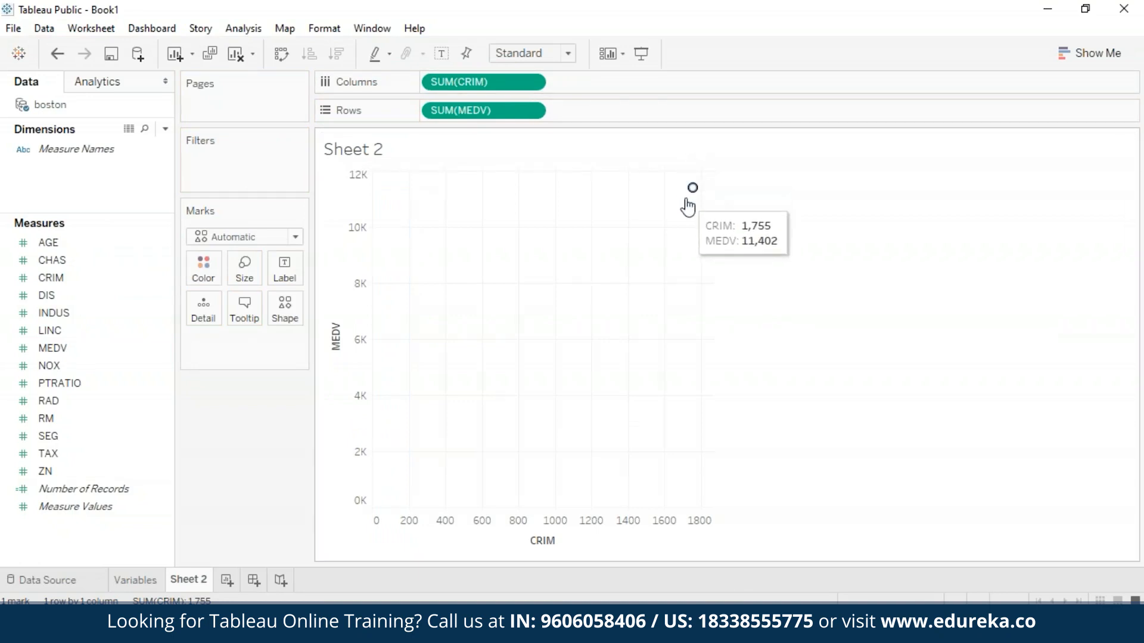
# Turn off measure aggregation so the MEDV against CRIM chart plots individual records
pyautogui.click(244, 29)
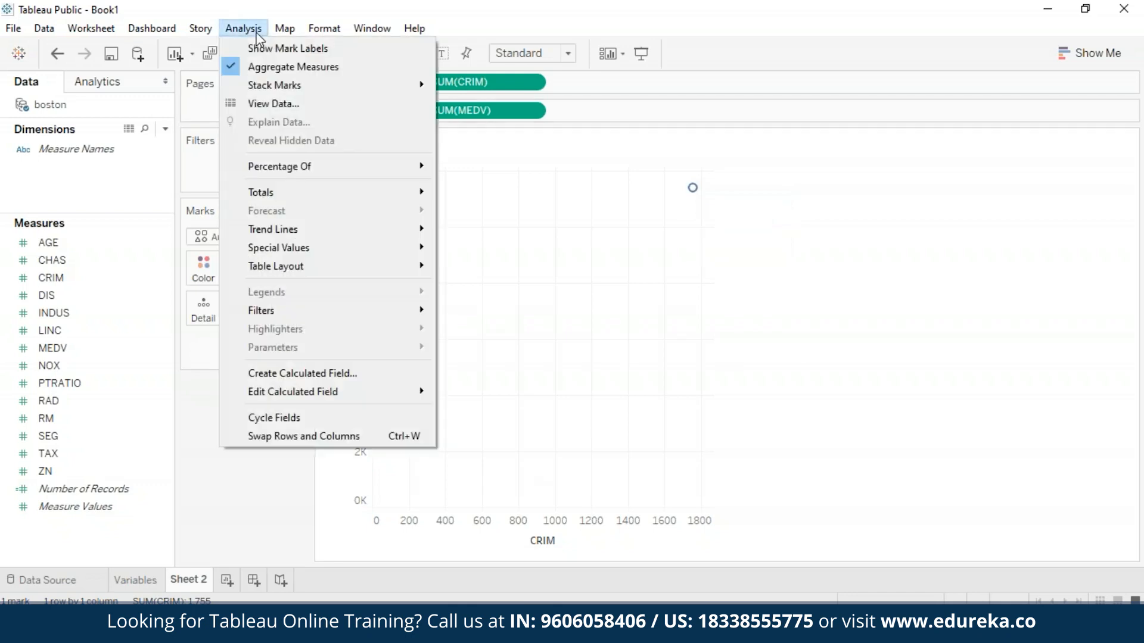
pyautogui.click(231, 69)
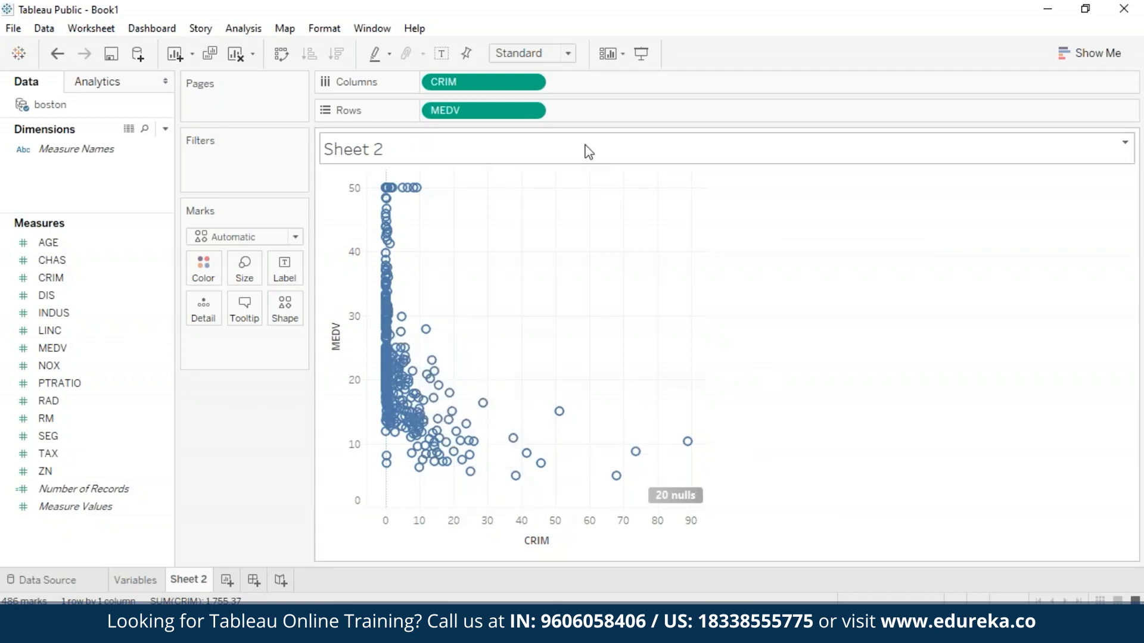
# Replace CRIM with PTRATIO on the columns of the MEDV scatter plot
pyautogui.click(532, 83)
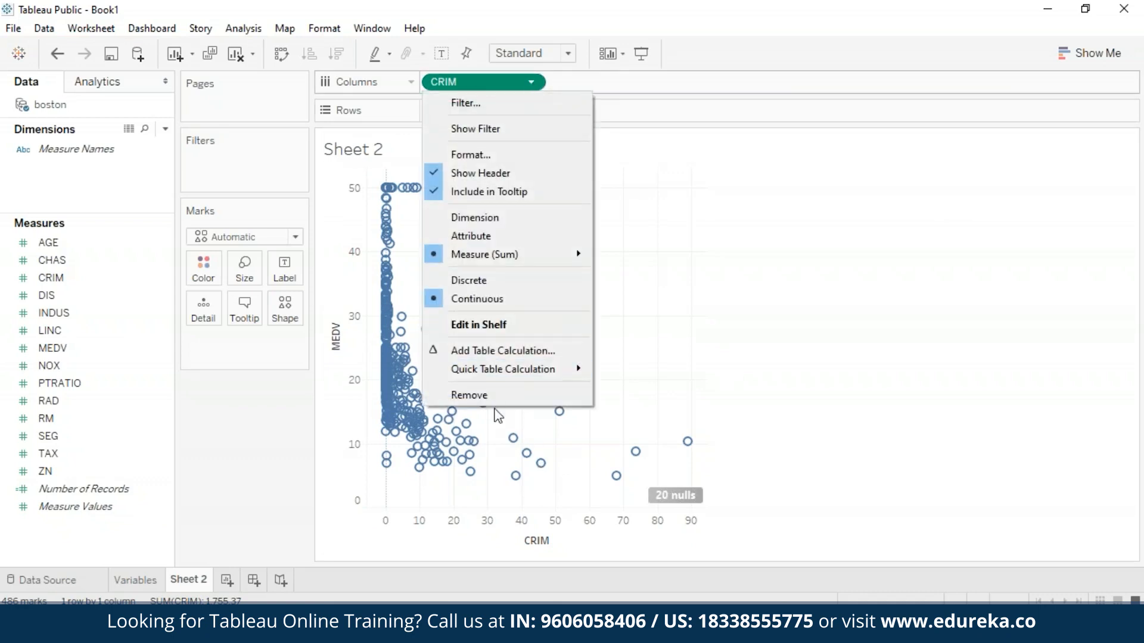
pyautogui.click(498, 398)
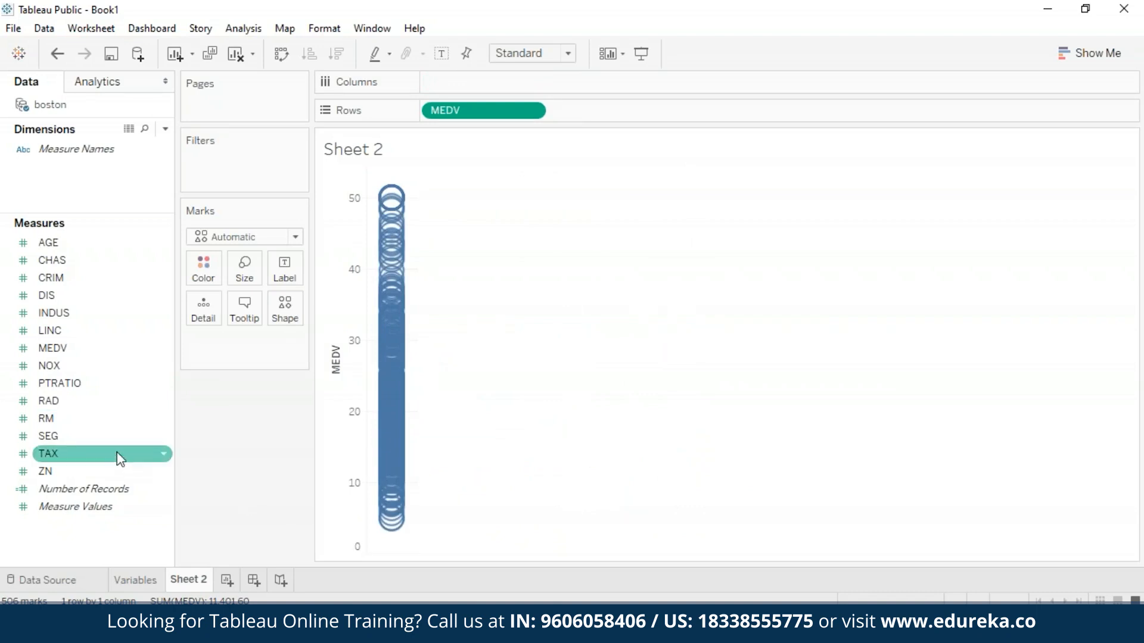
pyautogui.moveTo(111, 383); pyautogui.dragTo(521, 84)
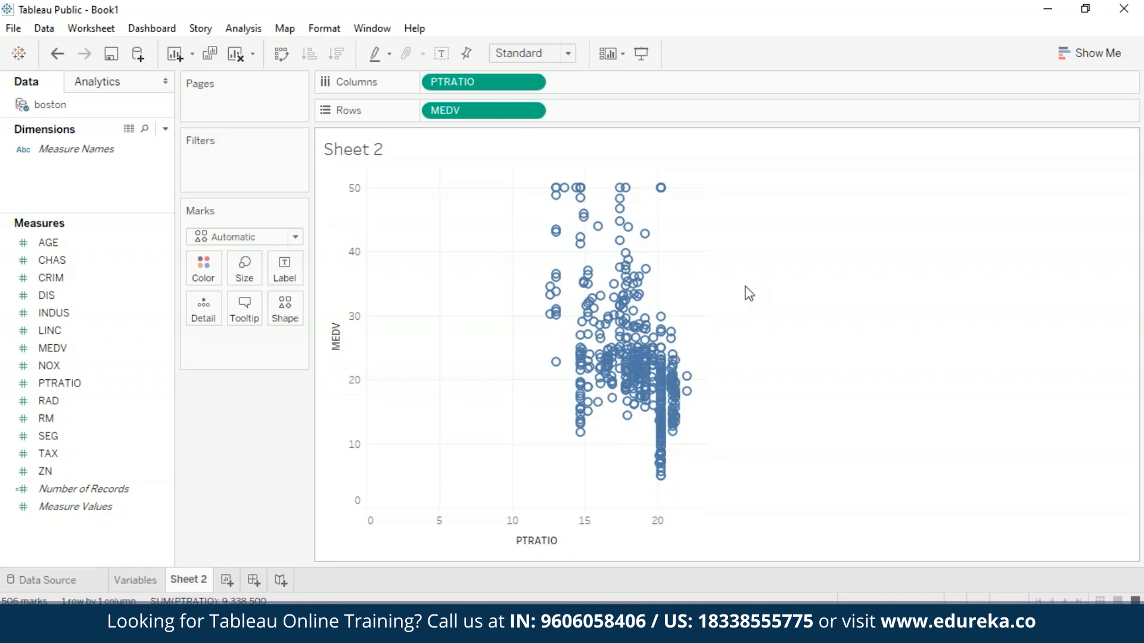
# Replace PTRATIO with TAX on the columns of the MEDV scatter plot
pyautogui.click(538, 84)
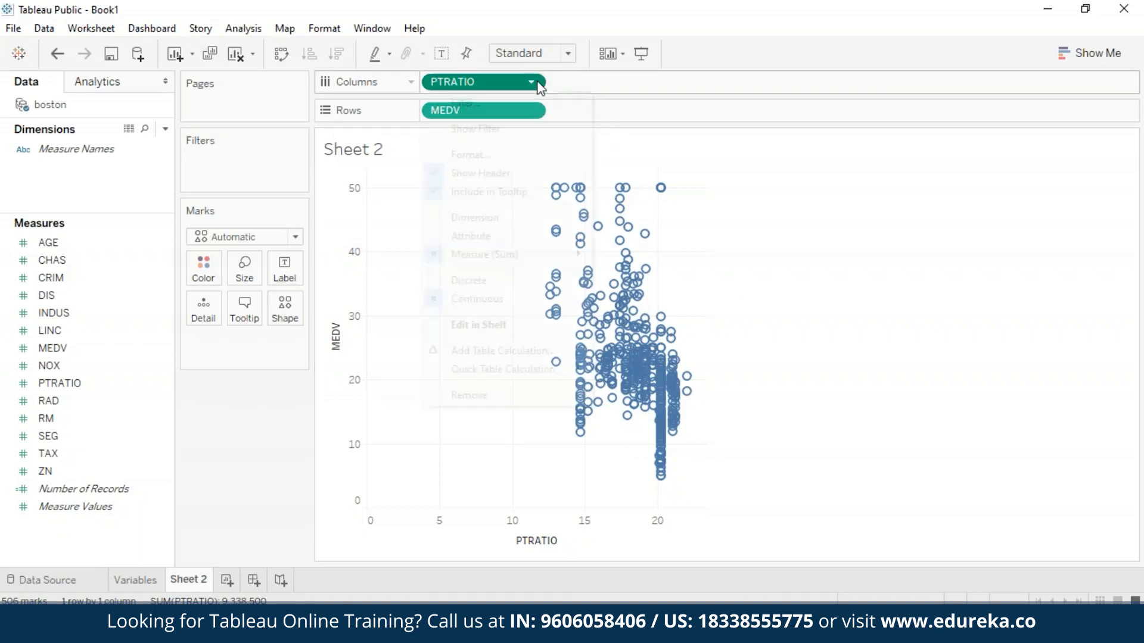
pyautogui.click(469, 395)
pyautogui.moveTo(56, 454); pyautogui.dragTo(484, 83)
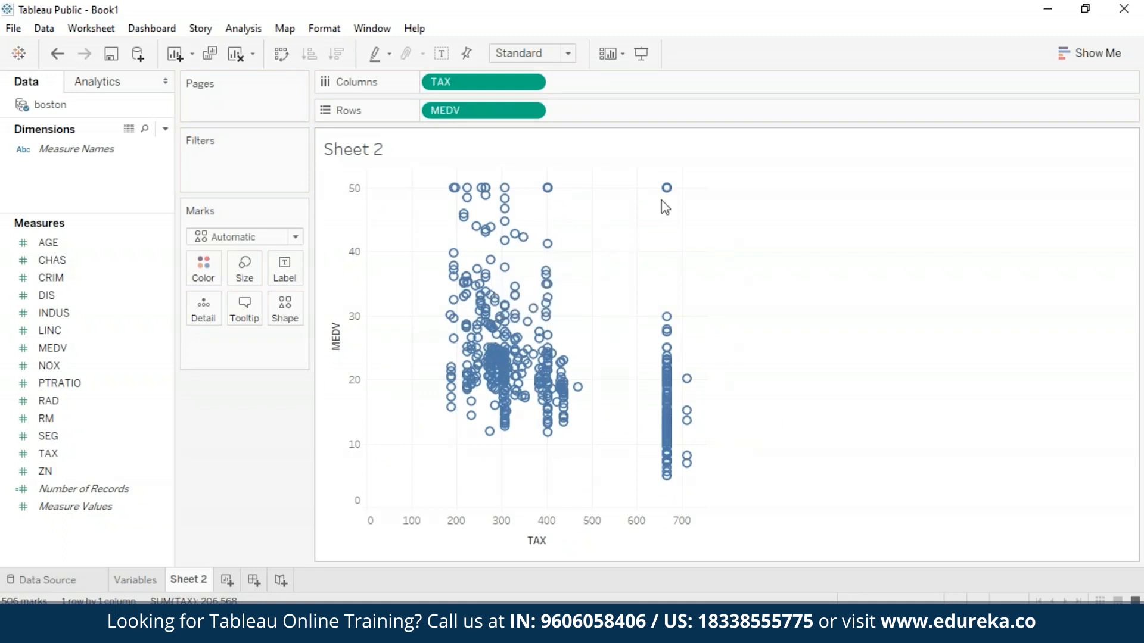
# Undo the placement of TAX and plot MEDV against RM in columns instead
pyautogui.hotkey('ctrl', 'z')
pyautogui.moveTo(45, 418); pyautogui.dragTo(493, 89)
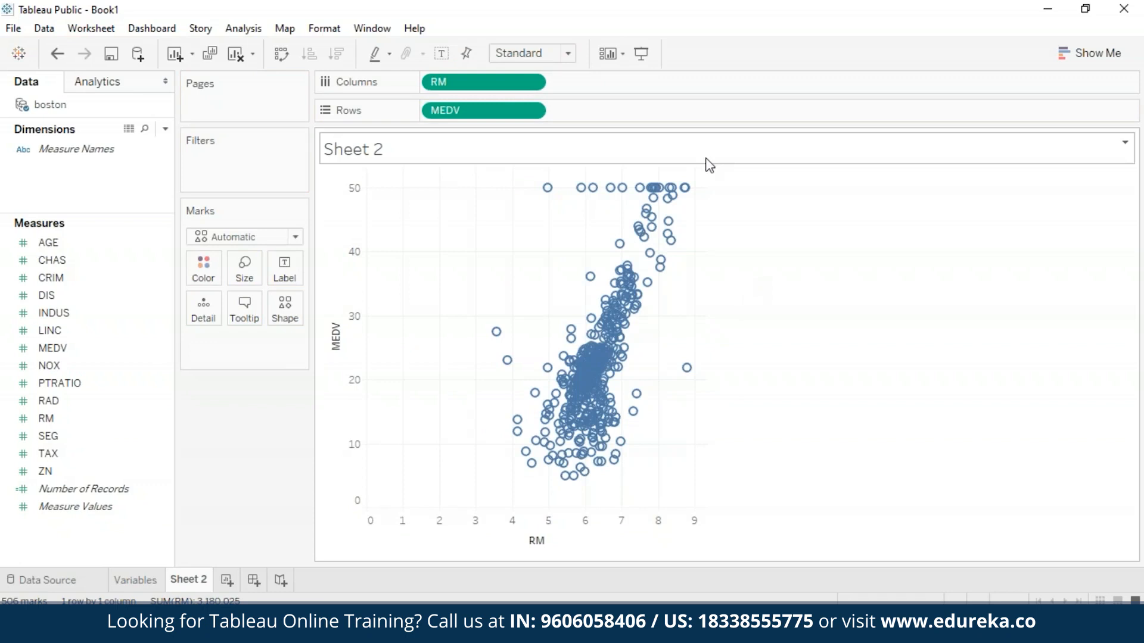
pyautogui.moveTo(540, 439)
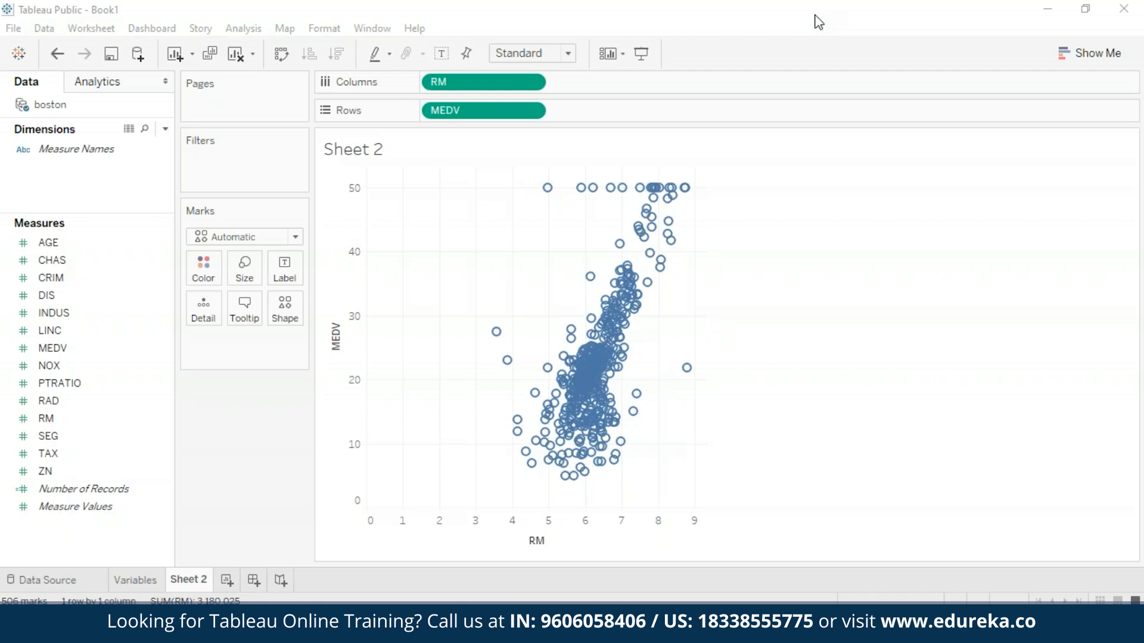
# Start a new parameter named Measure of Interest with the String data type and a list of allowable values
pyautogui.click(165, 129)
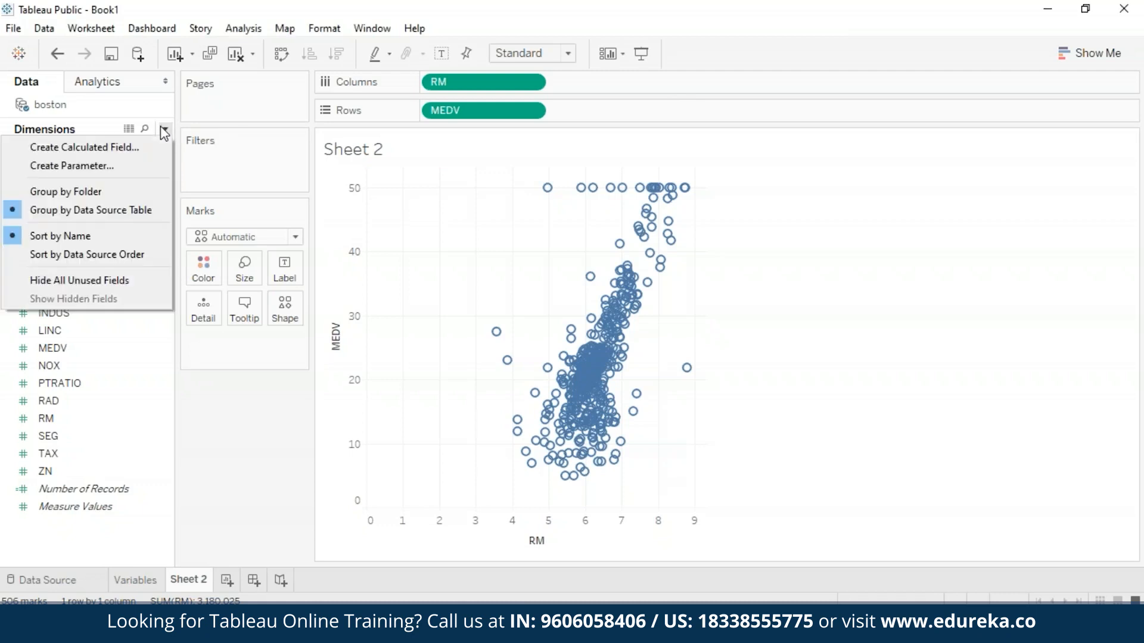
pyautogui.click(125, 165)
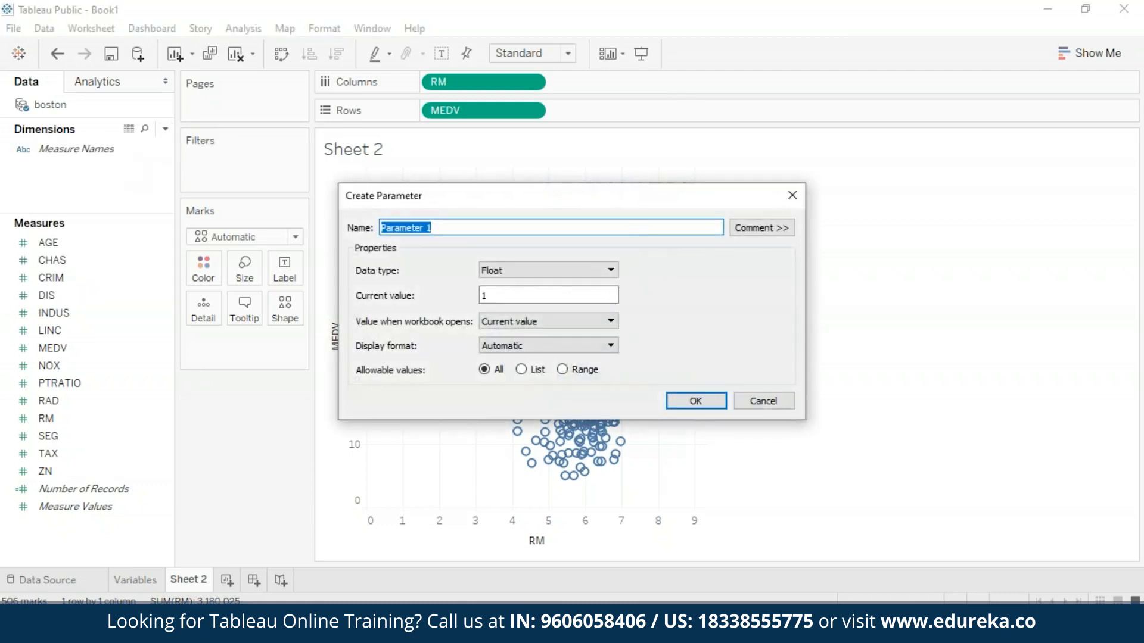
pyautogui.press('BackSpace')
pyautogui.write('Measure of Interest')
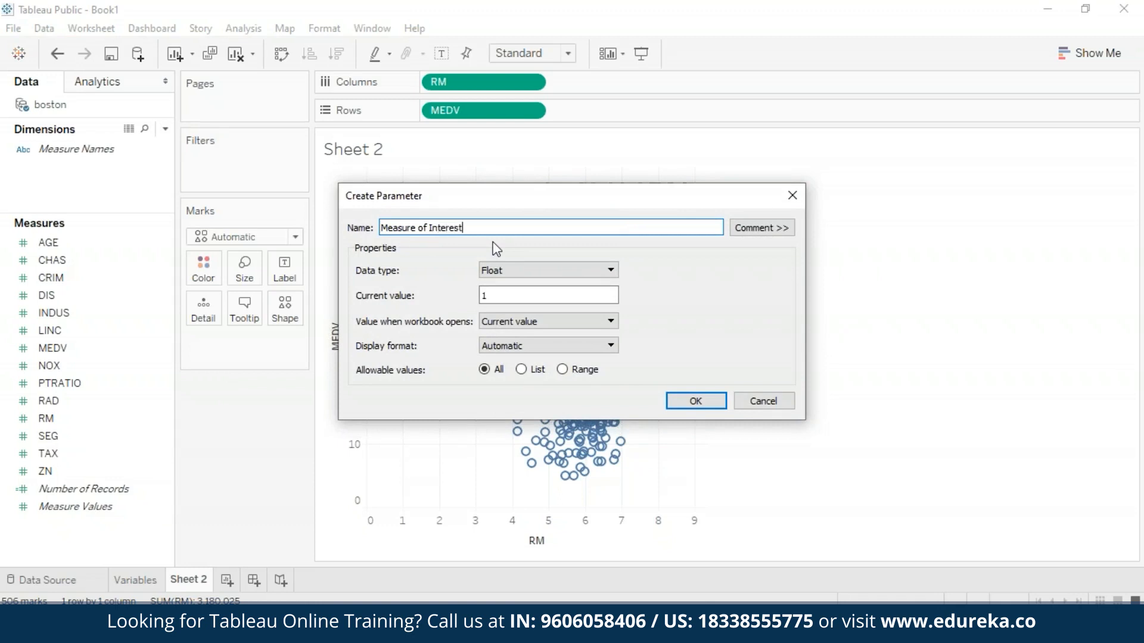
pyautogui.click(563, 273)
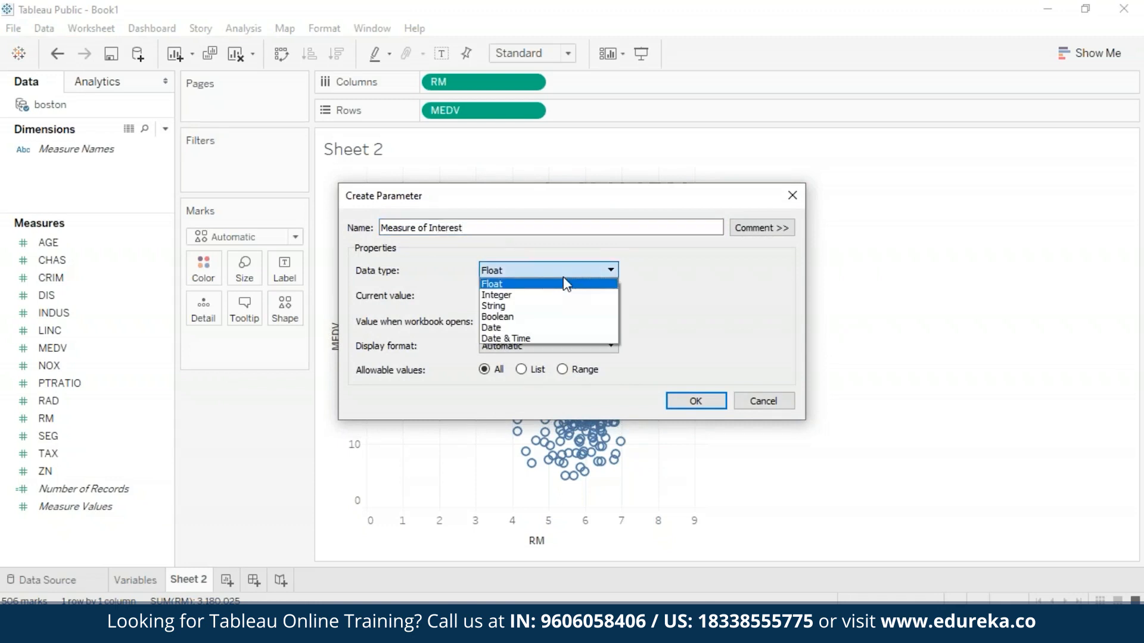
pyautogui.click(548, 306)
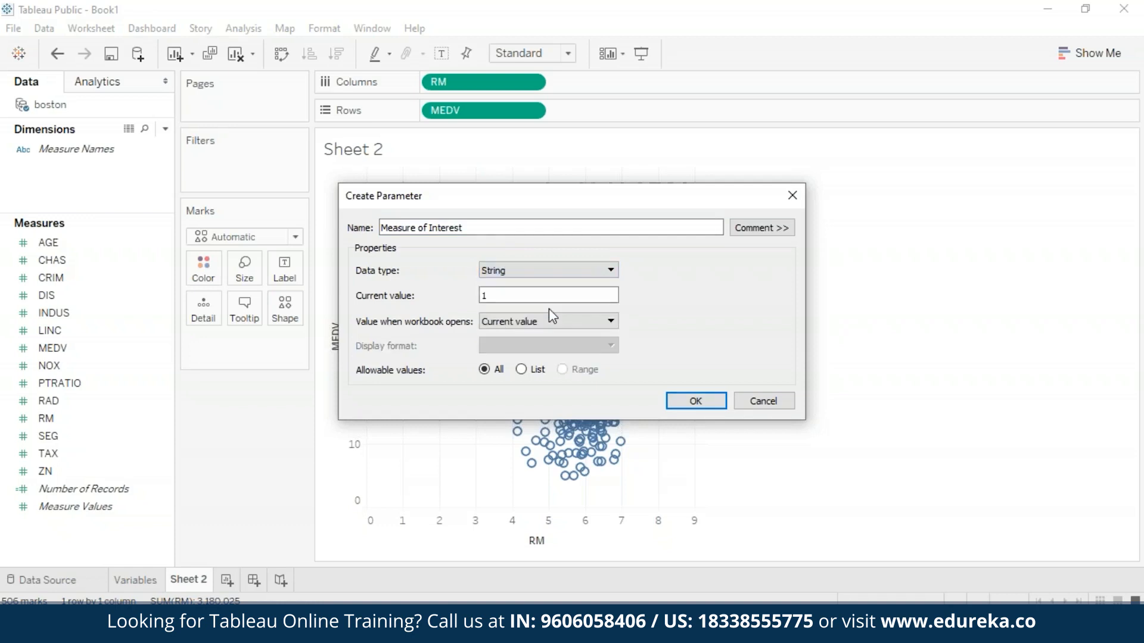
pyautogui.click(522, 369)
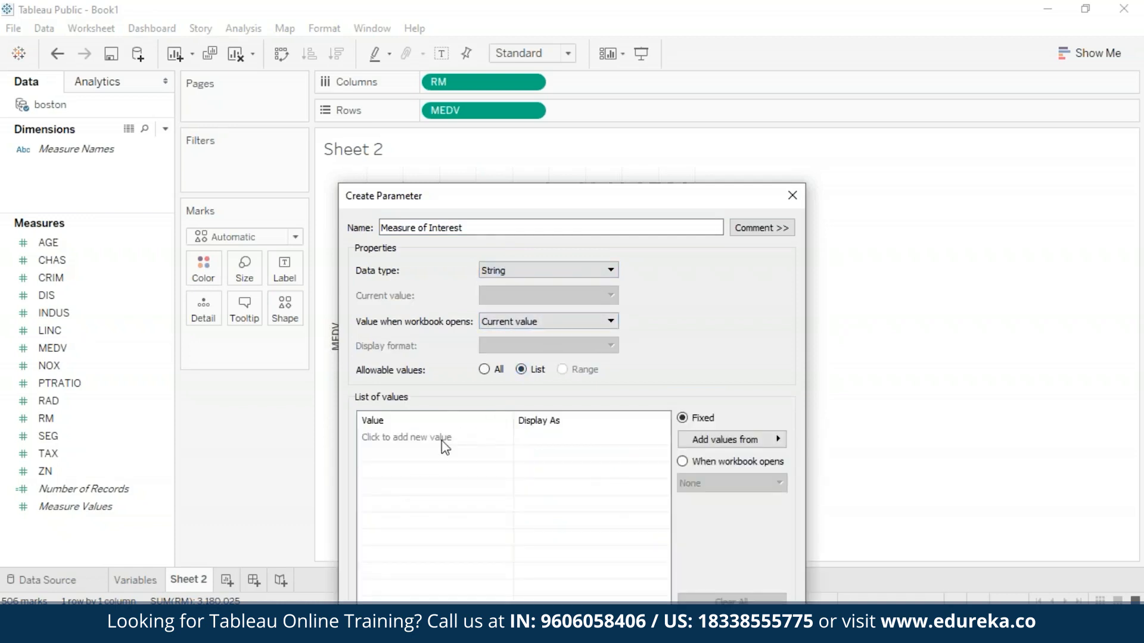
# Add AGE to the parameter's list of values and begin the second entry with CR
pyautogui.click(441, 439)
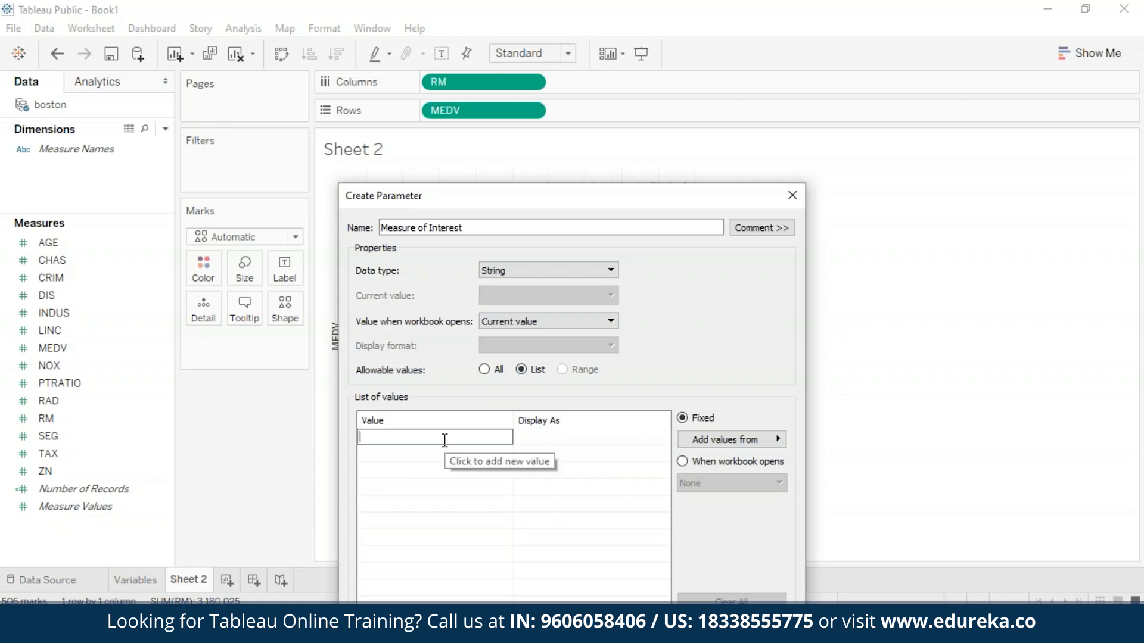
pyautogui.write('AGE')
pyautogui.click(499, 487)
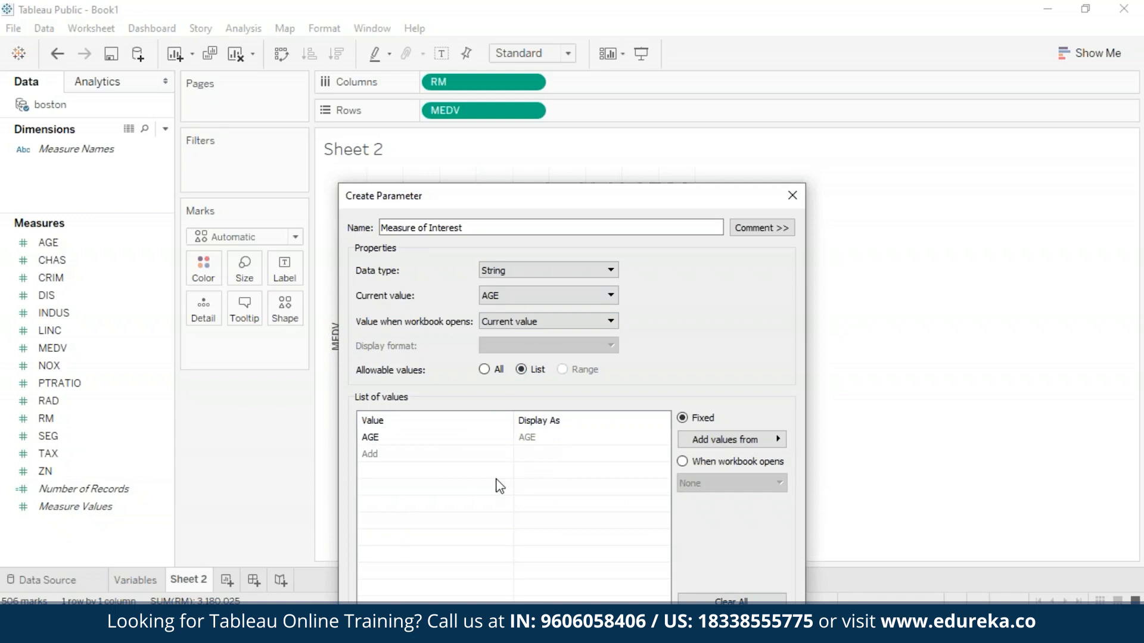
pyautogui.click(378, 456)
pyautogui.write('CR')
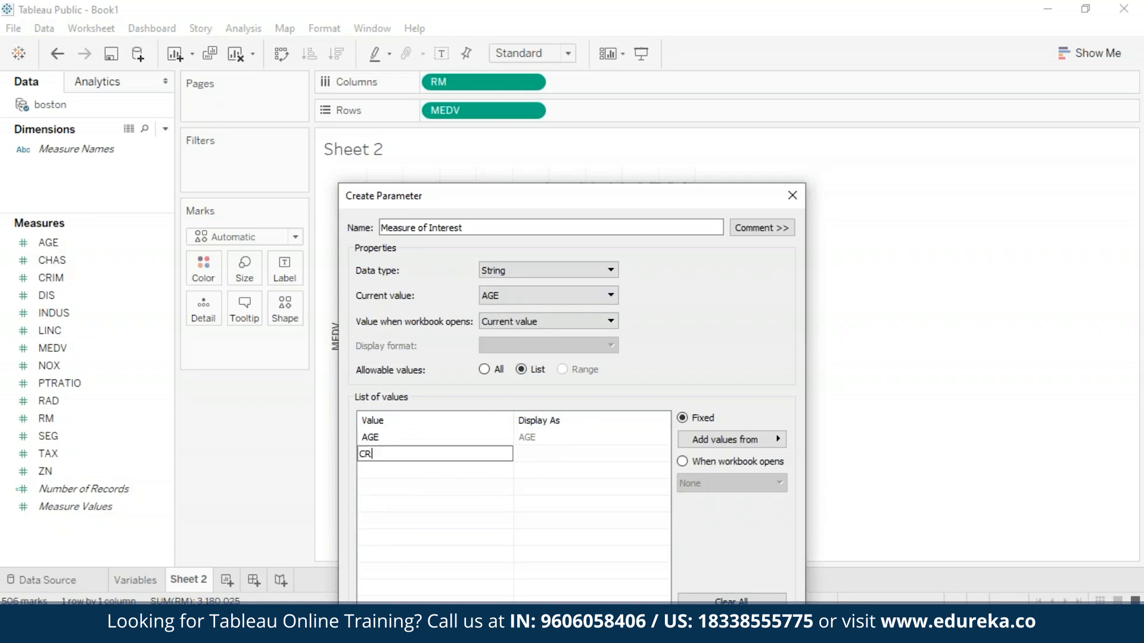
# Add CRIM, RM, TAX and NOX below AGE in the parameter's list of values
pyautogui.write('IM')
pyautogui.press('Return')
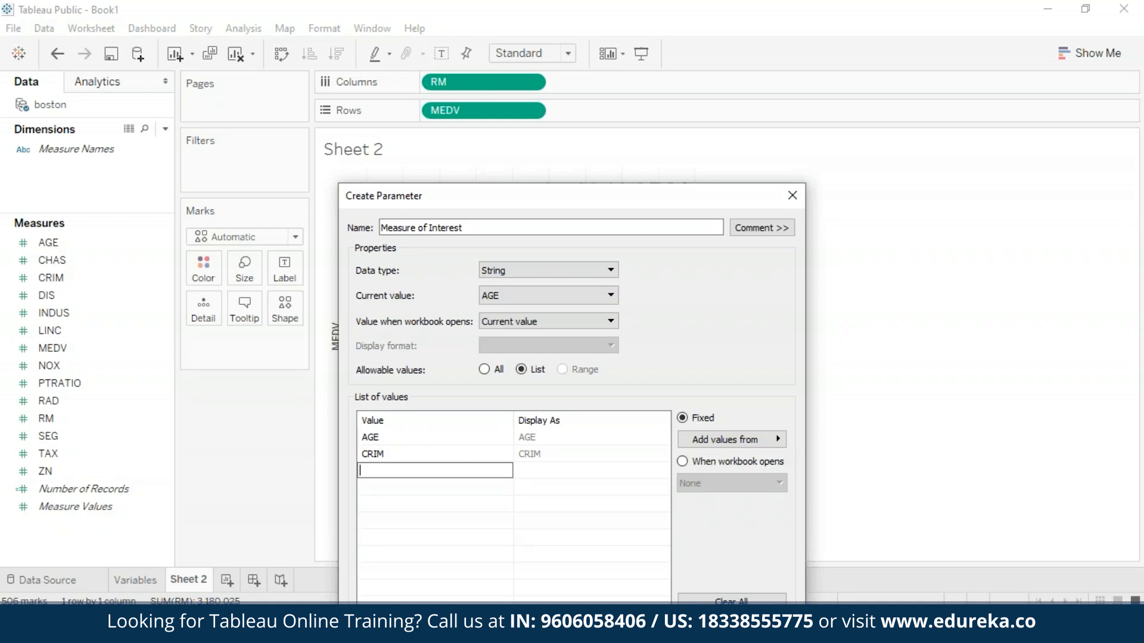
pyautogui.write('RM')
pyautogui.press('Return')
pyautogui.write('TAX')
pyautogui.press('Return')
pyautogui.write('NO')
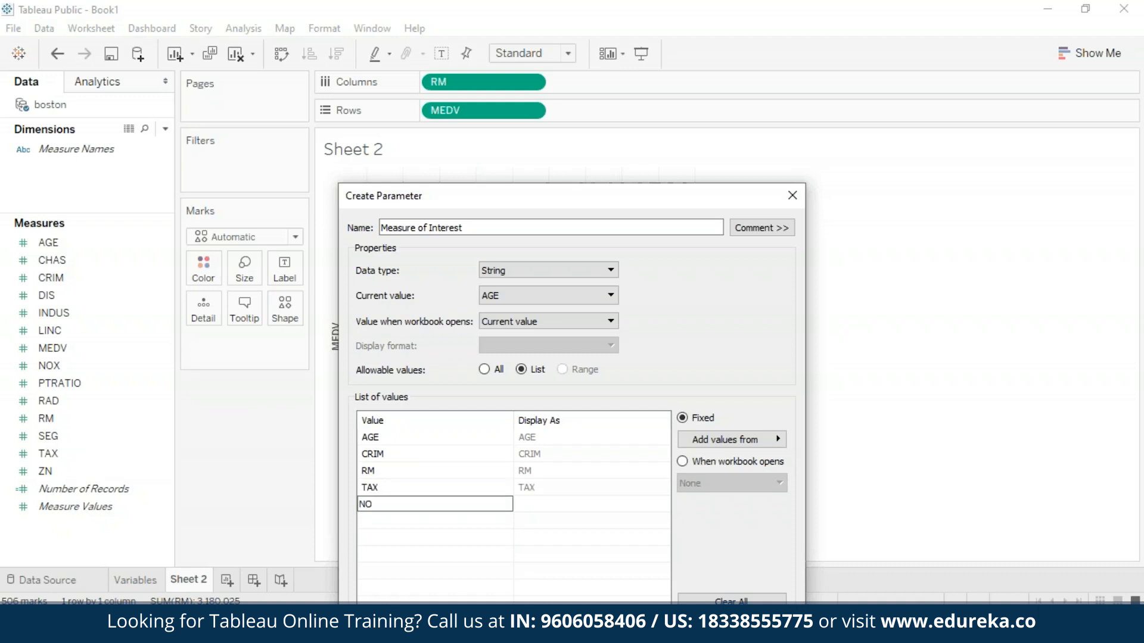
pyautogui.write('X')
pyautogui.press('Return')
# Complete the value list with PTRATIO and RAD, leaving out RM, and create the Measure of Interest parameter
pyautogui.write('PTRAT')
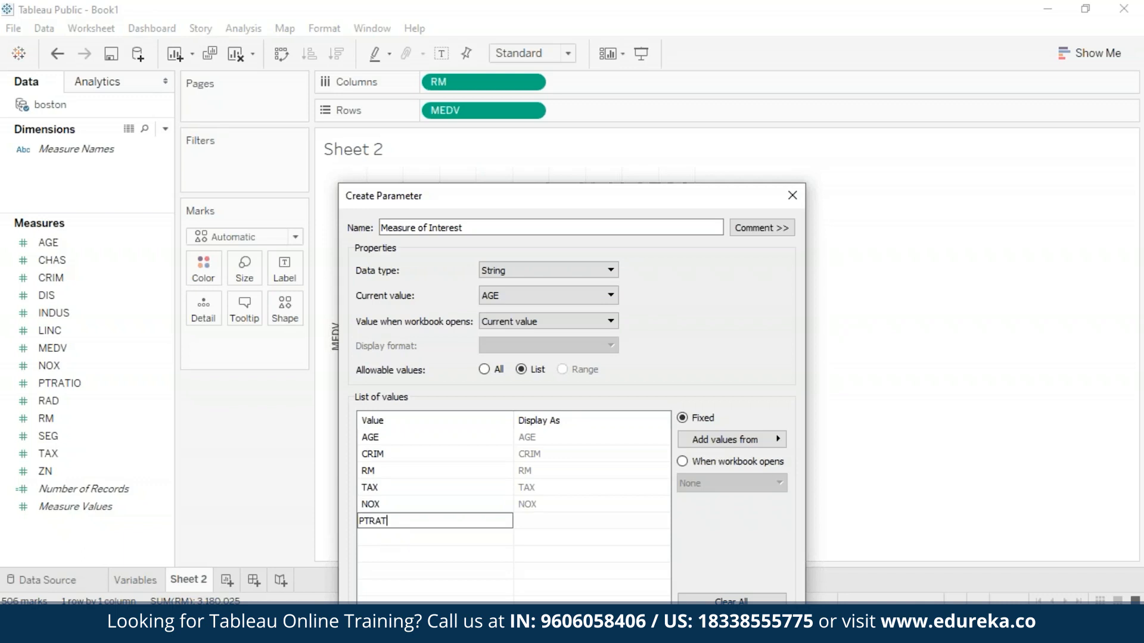
pyautogui.write('ION')
pyautogui.press('BackSpace')
pyautogui.press('Return')
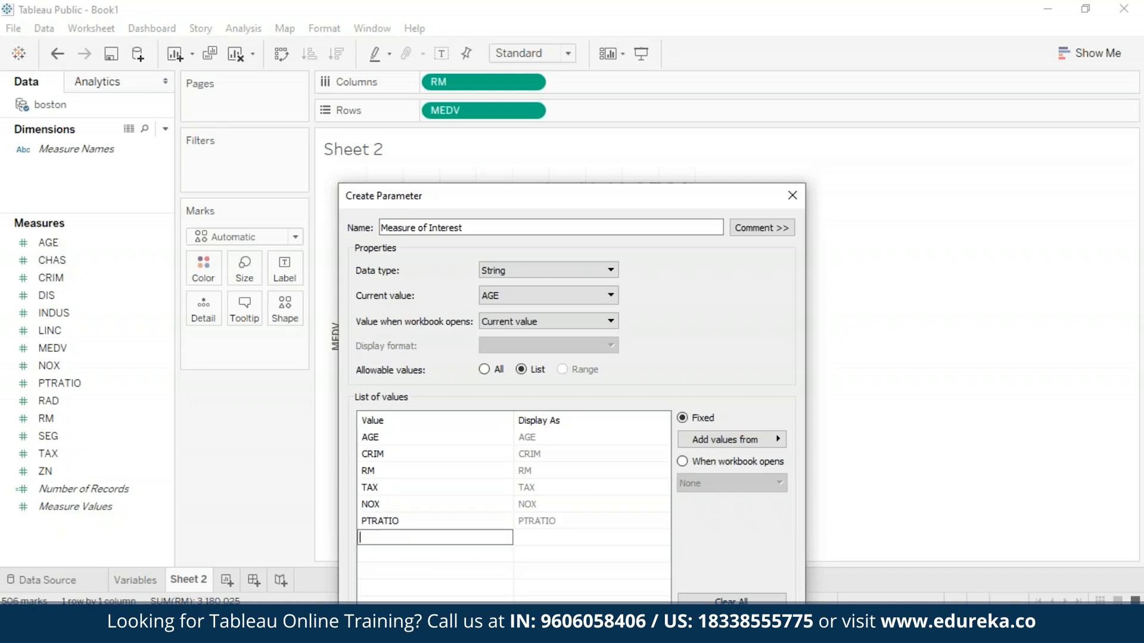
pyautogui.write('RAD')
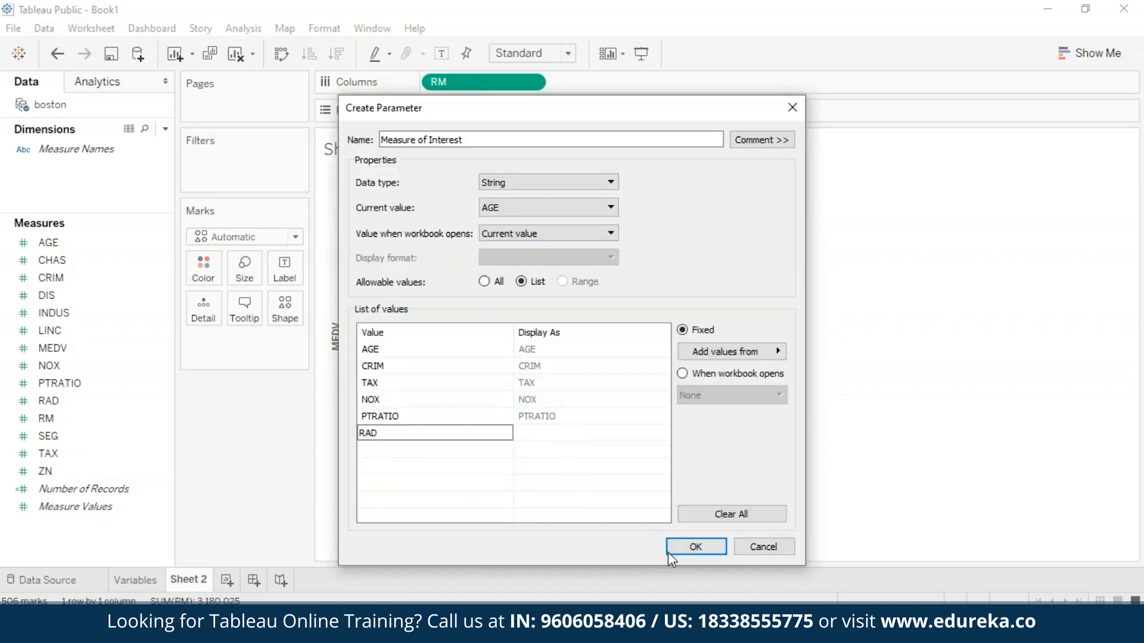
pyautogui.click(672, 552)
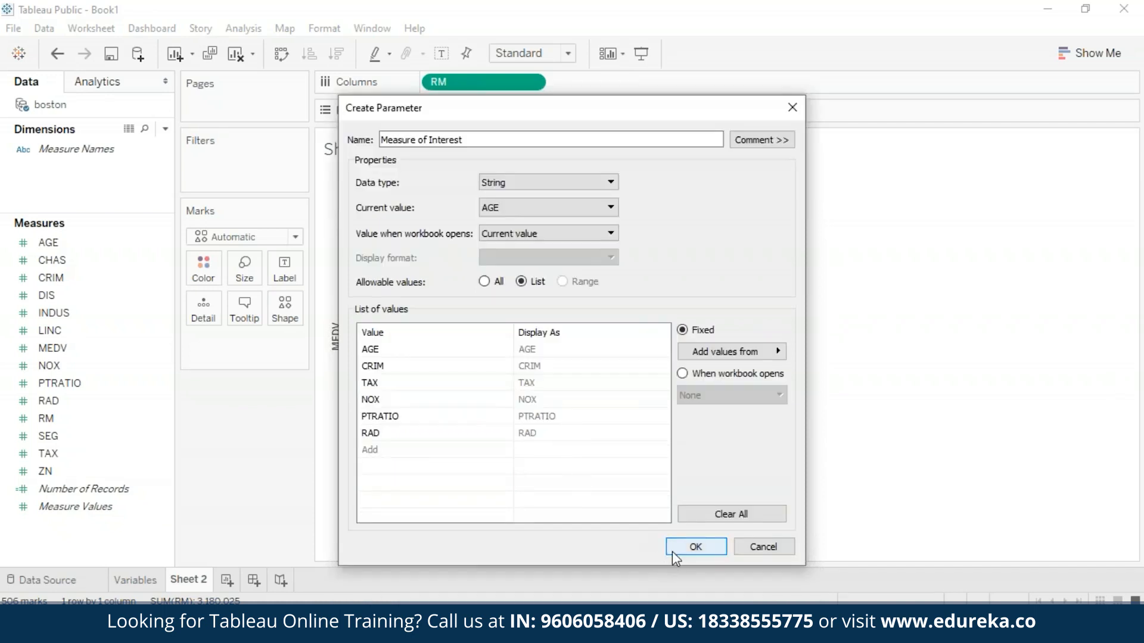
pyautogui.click(672, 552)
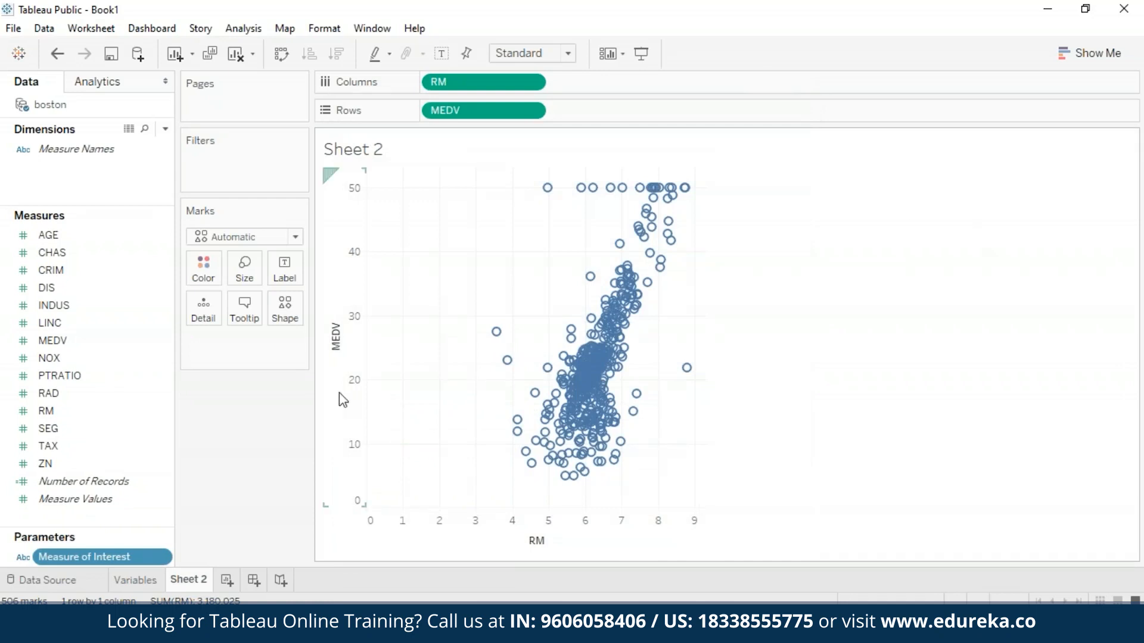
# Show the parameter control for Measure of Interest on Sheet 2
pyautogui.click(164, 561)
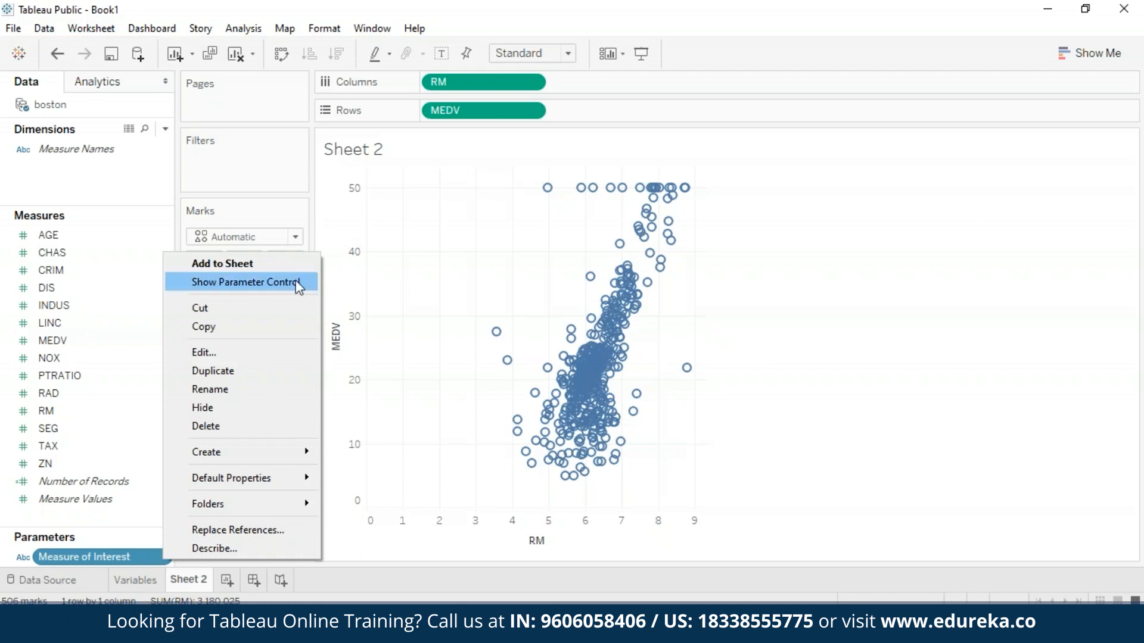
pyautogui.click(635, 510)
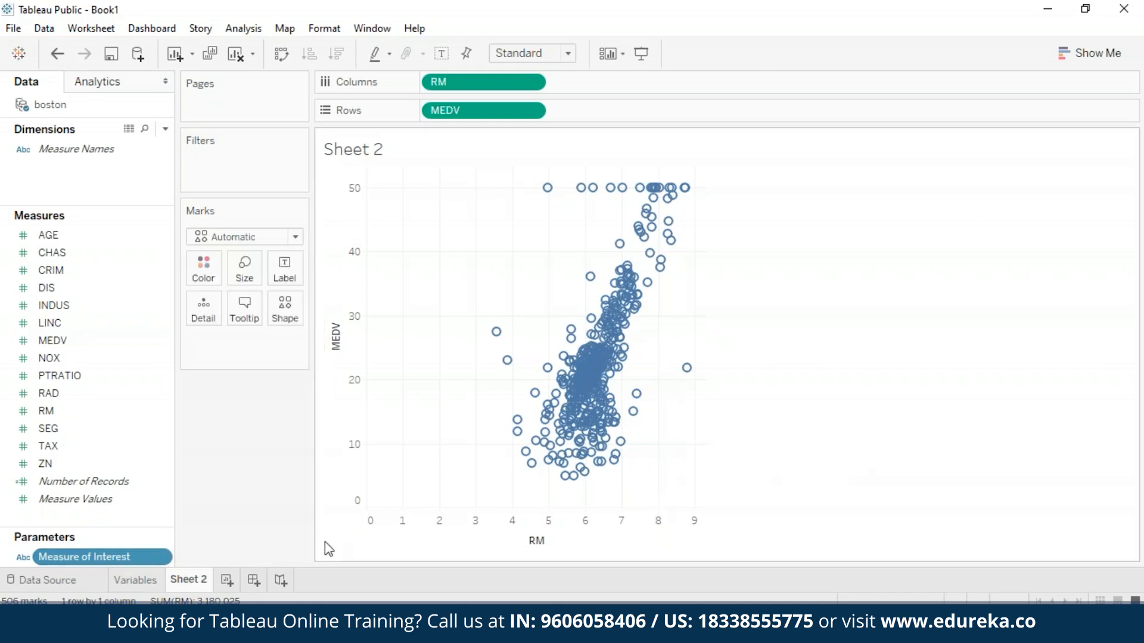
pyautogui.click(160, 557)
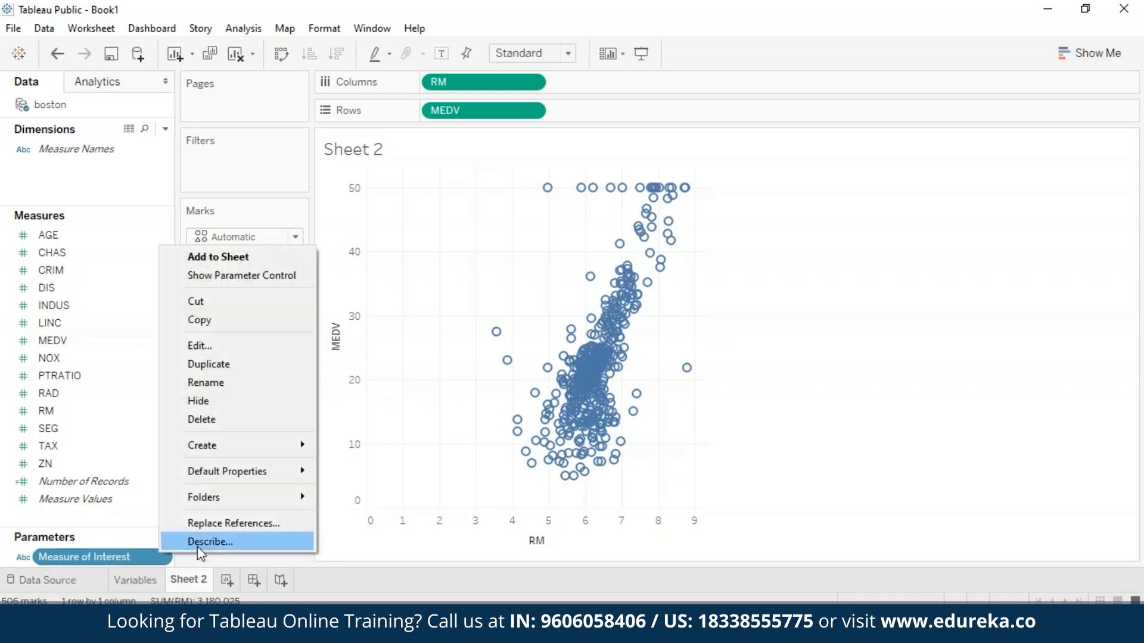
pyautogui.click(227, 275)
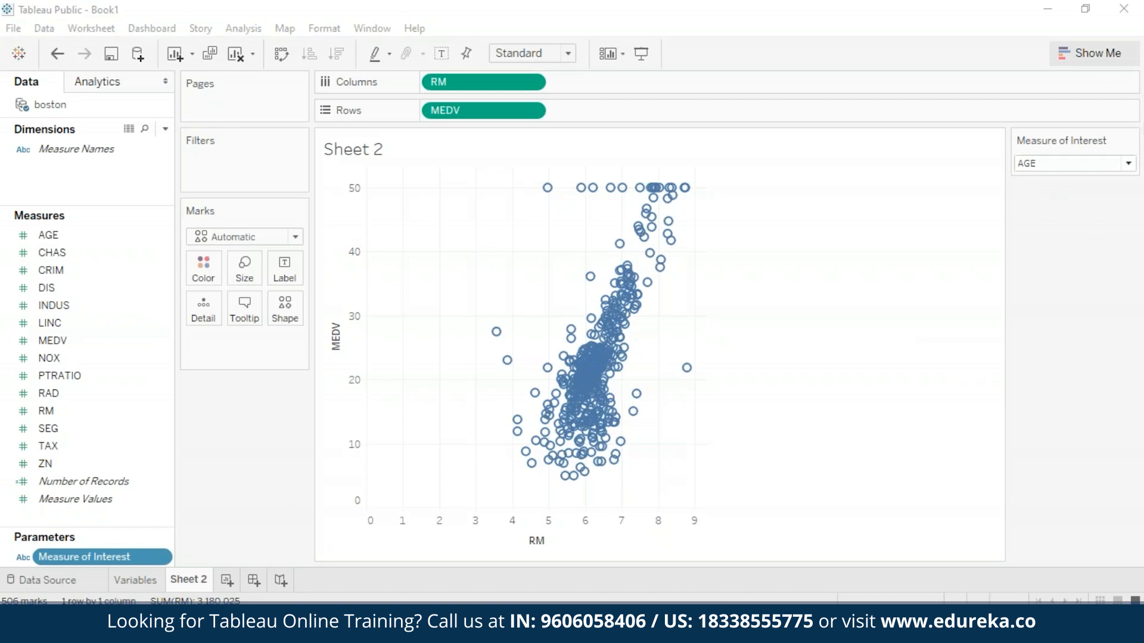
# Try the Measure of Interest control by choosing NOX, and set it back to AGE
pyautogui.click(1129, 164)
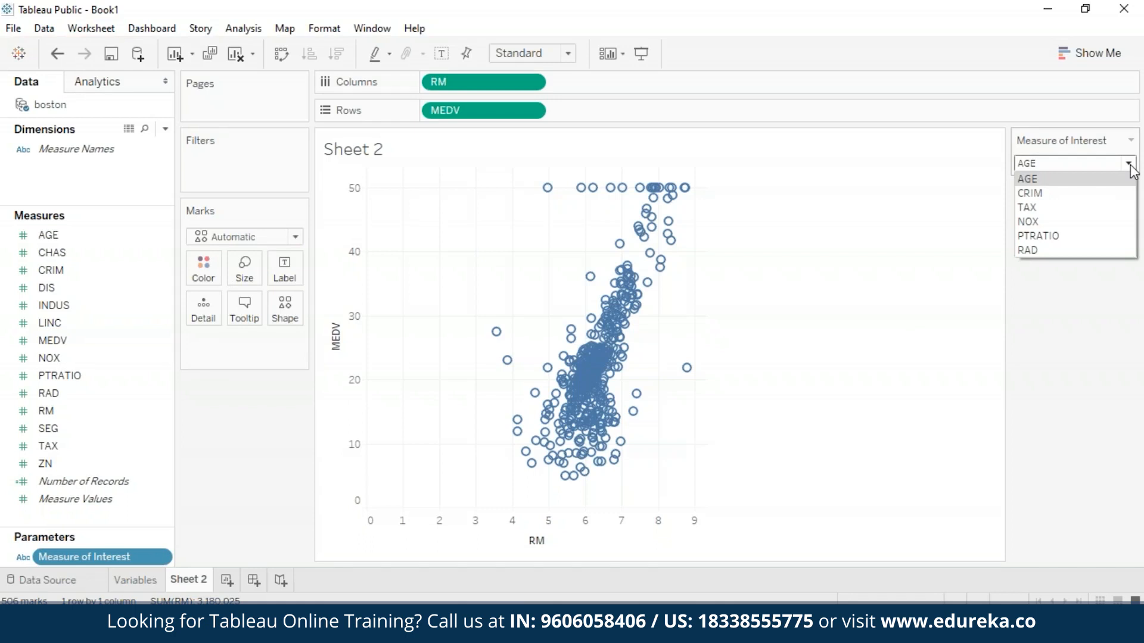
pyautogui.click(1130, 167)
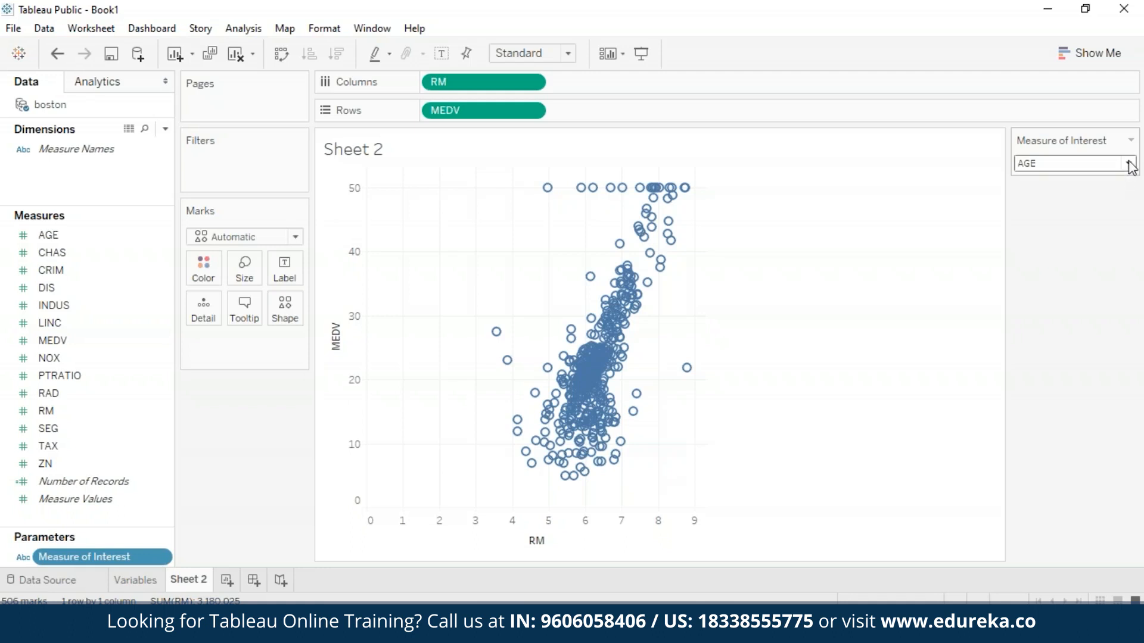
pyautogui.click(1128, 164)
pyautogui.click(1085, 221)
pyautogui.click(1119, 163)
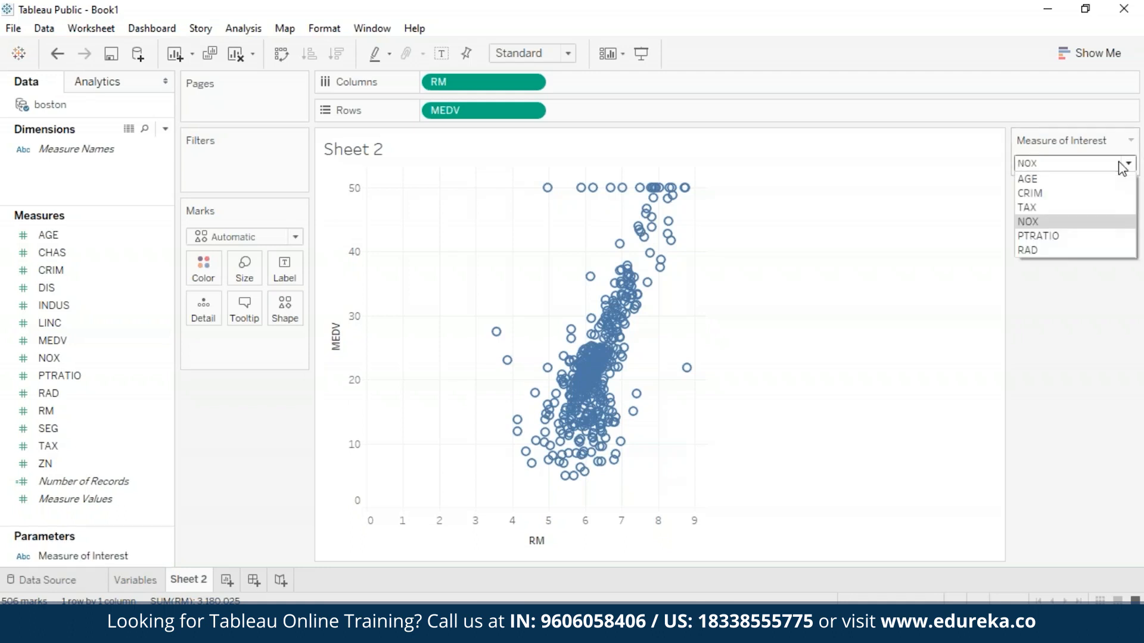
pyautogui.click(1067, 179)
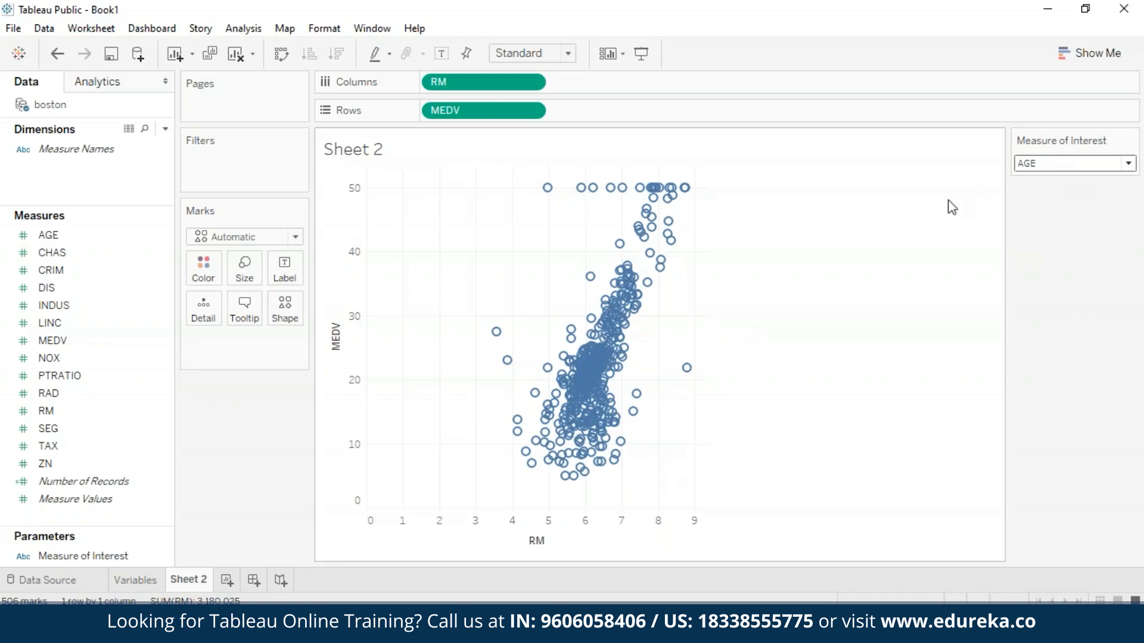
# Create a calculated field named MEASURE OF INTEREST CALC
pyautogui.click(166, 130)
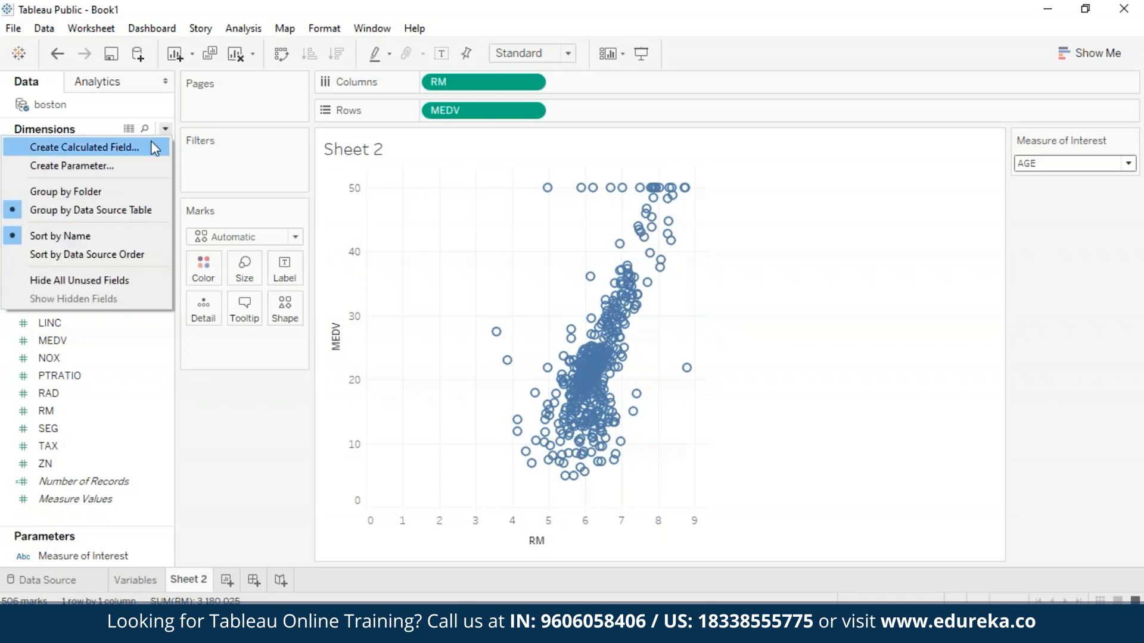
pyautogui.click(151, 143)
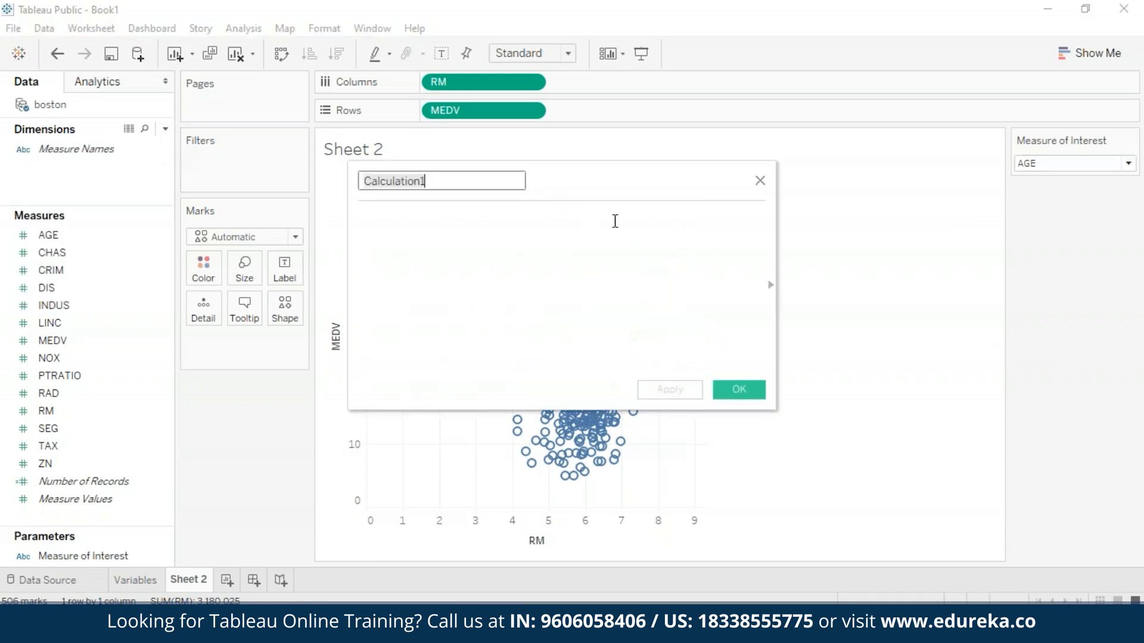
pyautogui.press('BackSpace')
pyautogui.write('M')
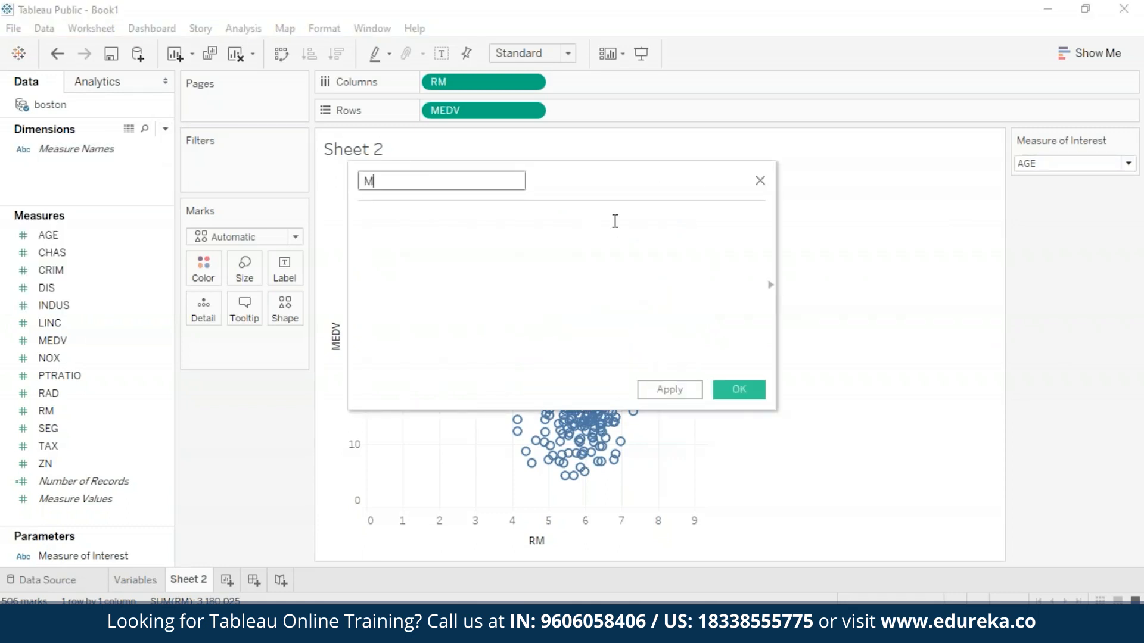
pyautogui.write('EASURE OF INTEREST CALC')
# Begin the formula with CASE [Measure of Interest], referring to the parameter
pyautogui.click(653, 246)
pyautogui.write('case')
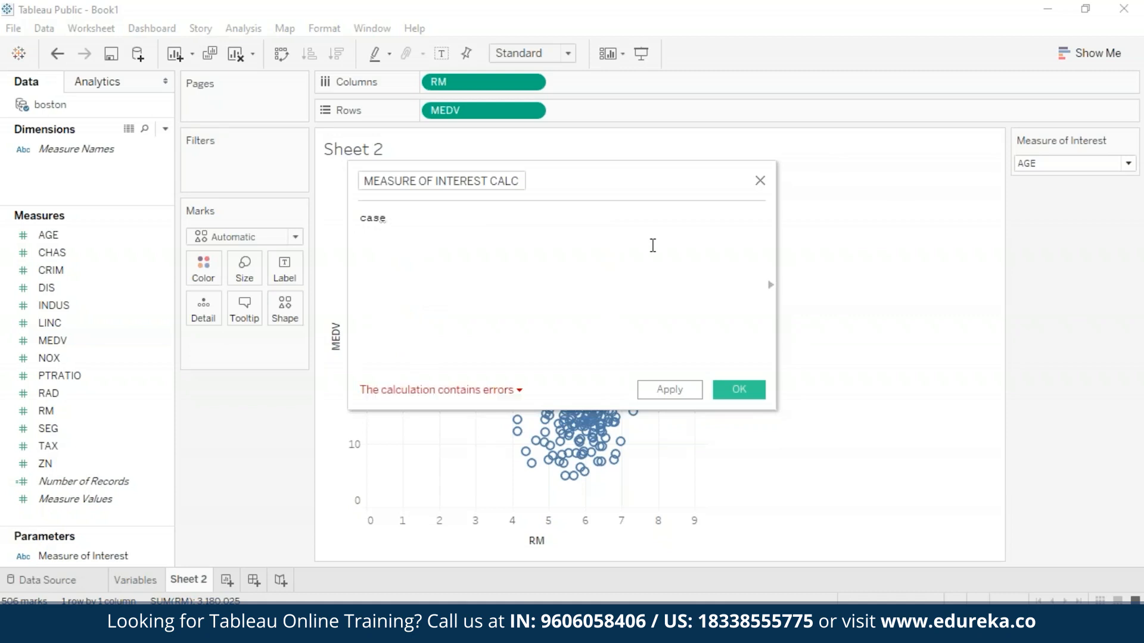
pyautogui.press('BackSpace')
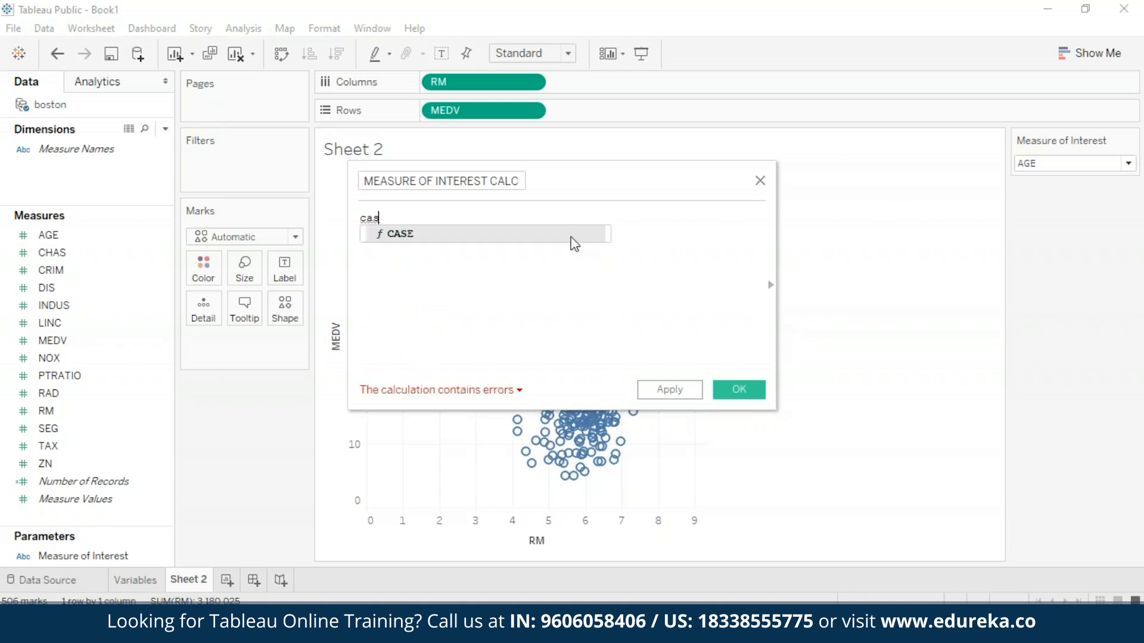
pyautogui.press('Return')
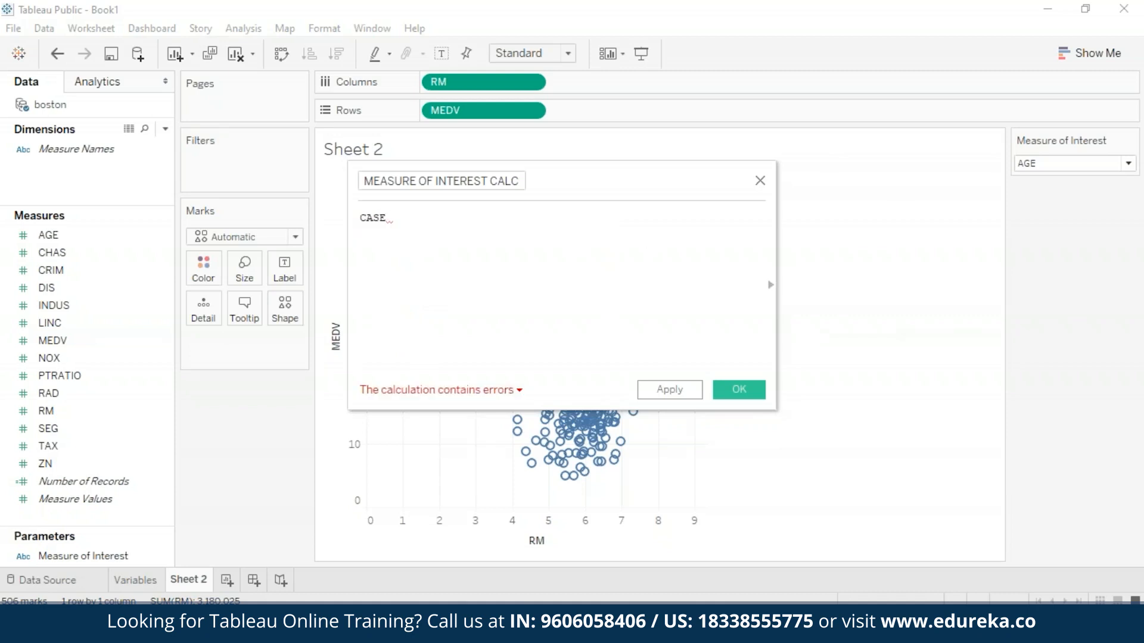
pyautogui.write('[')
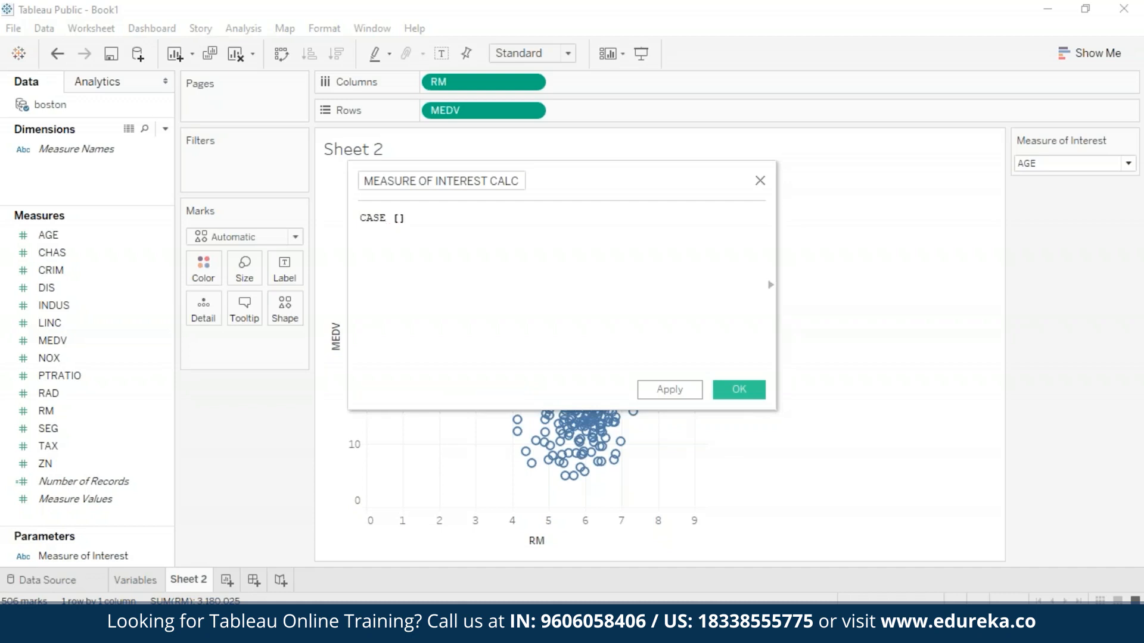
pyautogui.write('m')
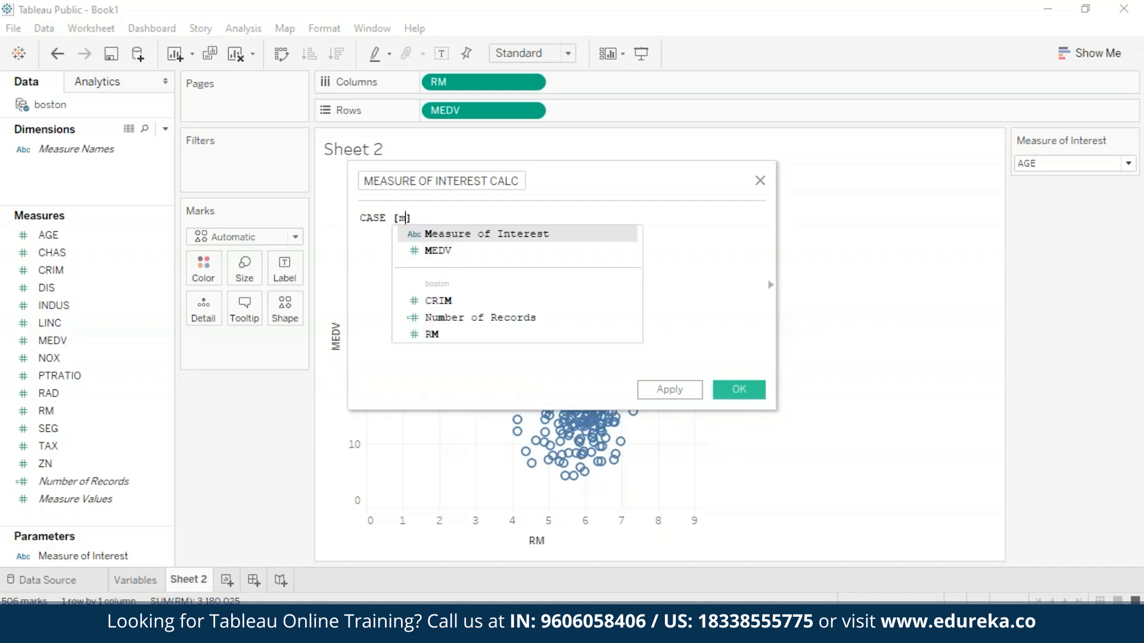
pyautogui.click(573, 237)
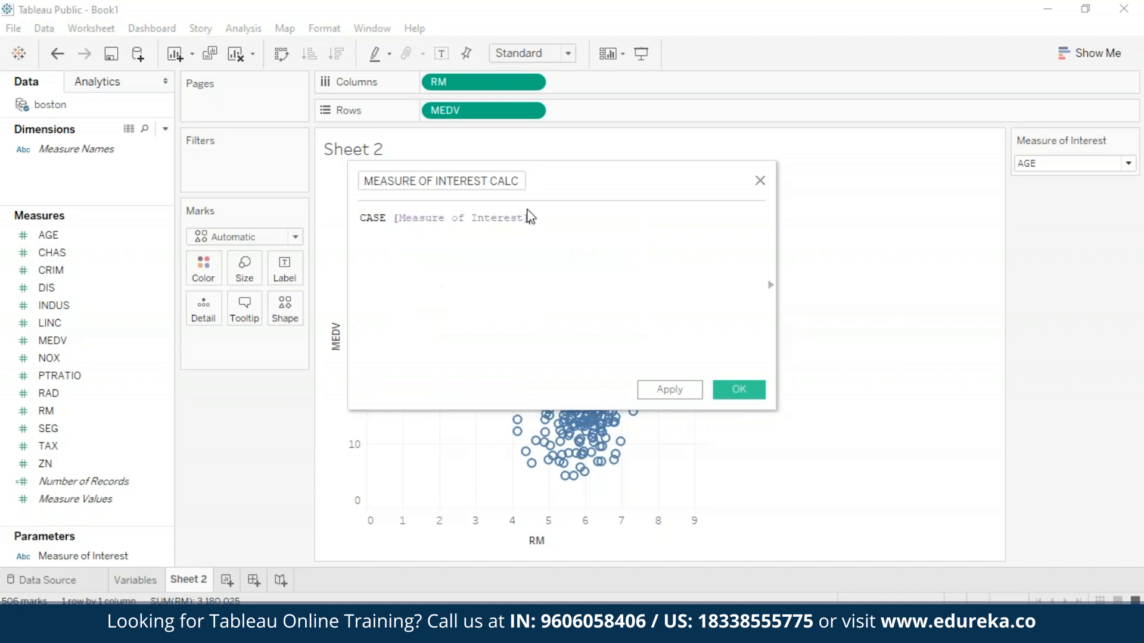
# Check the parameter's list of values and add the clause WHEN [AGE] THEN under the CASE line
pyautogui.press('Return')
pyautogui.write('whe')
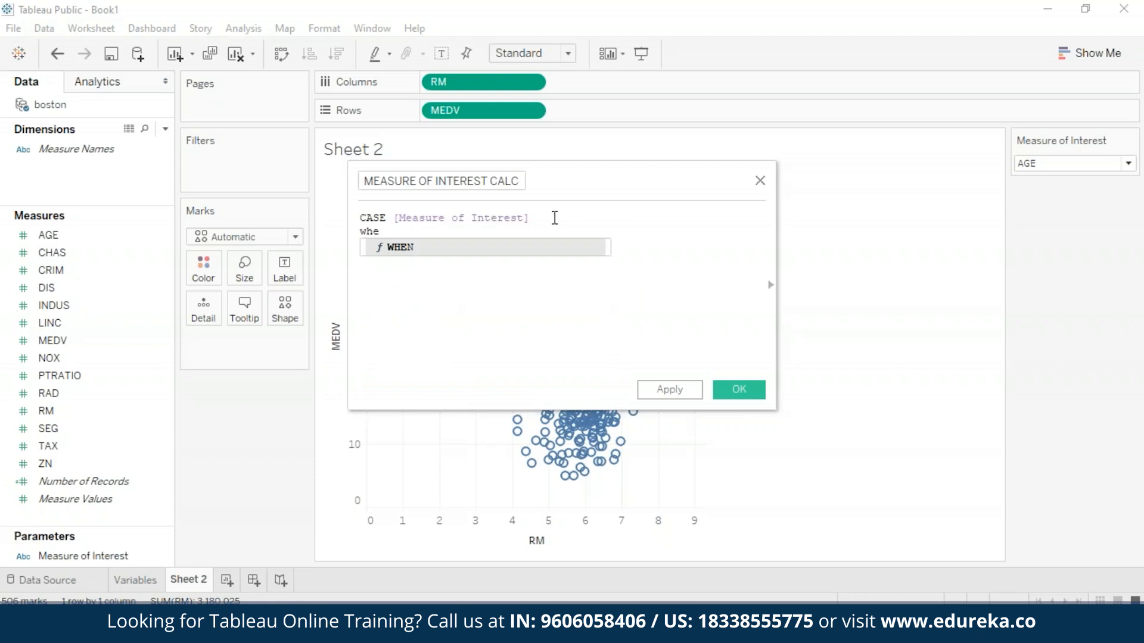
pyautogui.click(538, 252)
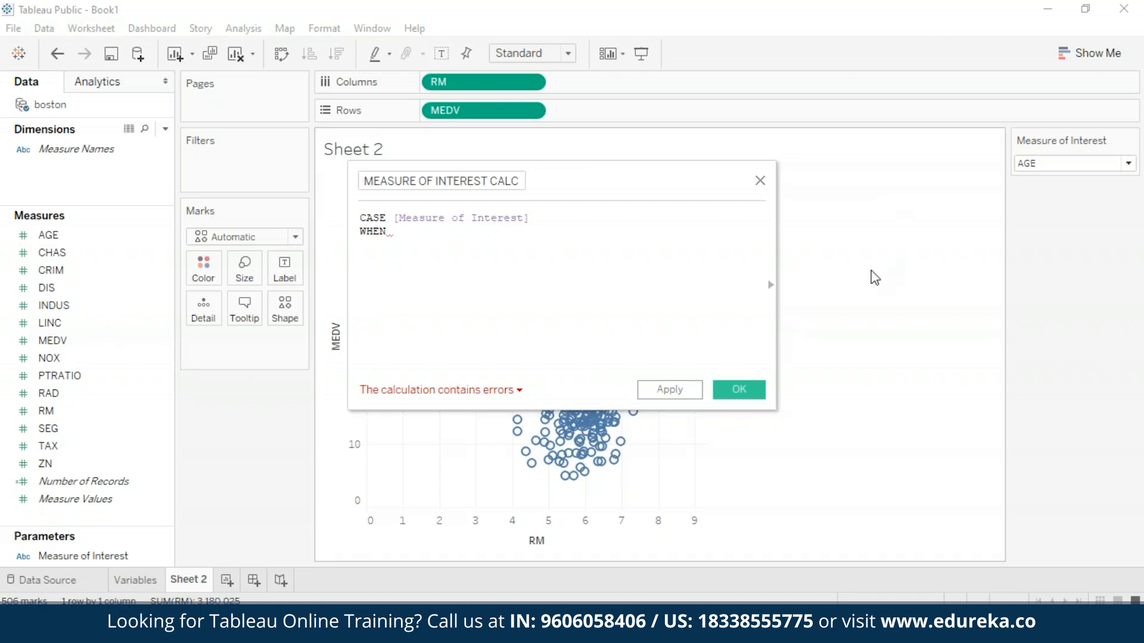
pyautogui.click(1130, 164)
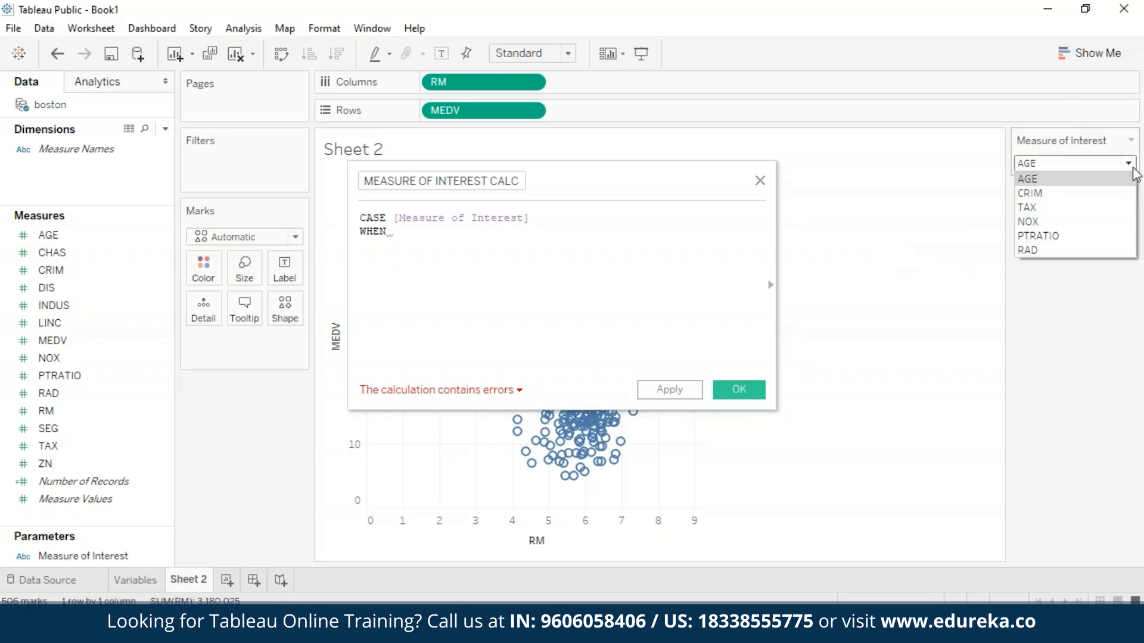
pyautogui.click(1133, 171)
pyautogui.click(523, 292)
pyautogui.write('ag')
pyautogui.click(436, 249)
pyautogui.write('THEN [AGE] THEN')
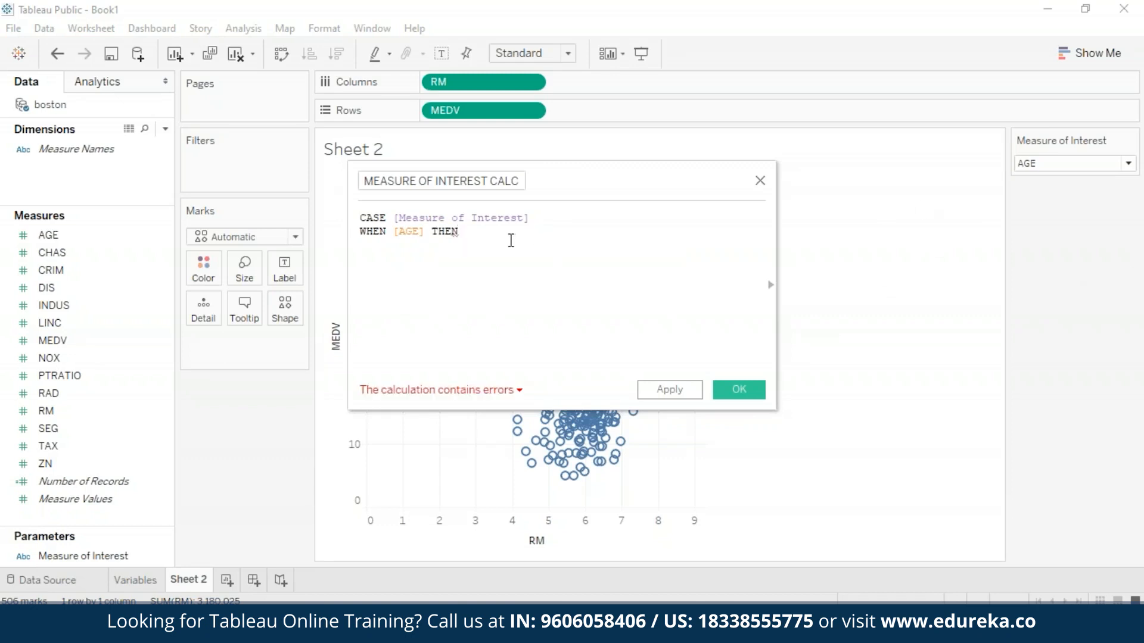
# Replace the field in the WHEN condition with the string 'AGE', so the line reads WHEN 'AGE' THEN [AGE]
pyautogui.click(424, 232)
pyautogui.press('BackSpace')
pyautogui.press('BackSpace')
pyautogui.press('BackSpace')
pyautogui.press('BackSpace')
pyautogui.press('BackSpace')
pyautogui.write("'AGE'")
pyautogui.click(517, 234)
# Add the line WHEN 'CRIM' THEN[CRIM] and remove the space before [AGE] in the line above
pyautogui.press('Return')
pyautogui.write('whe')
pyautogui.click(520, 261)
pyautogui.write("'CRIM' THEN[c")
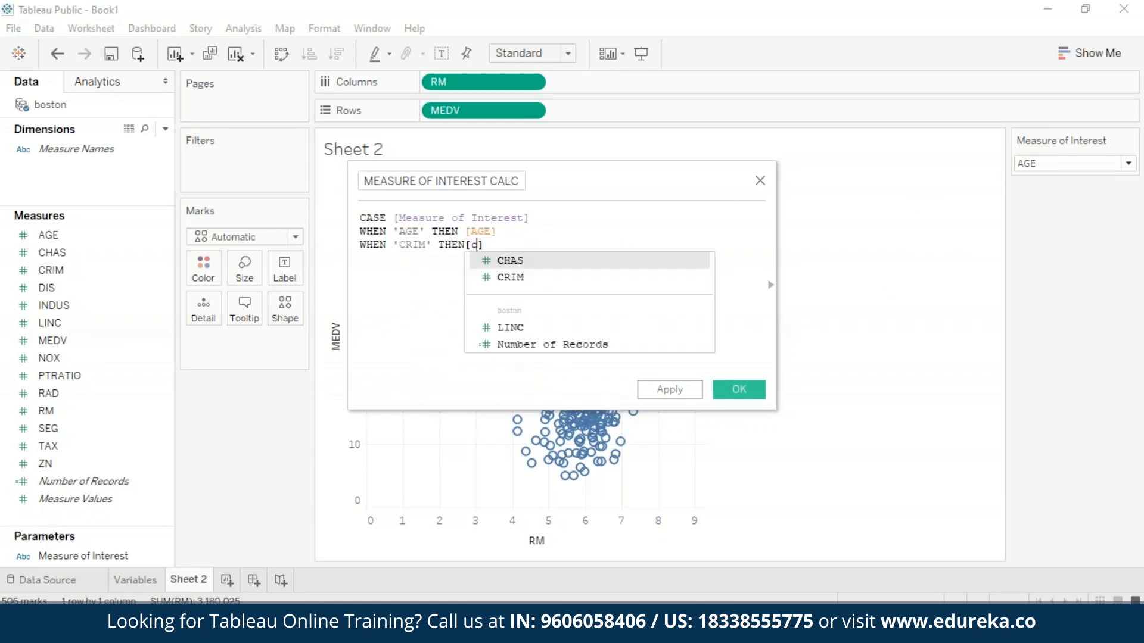
pyautogui.click(511, 276)
pyautogui.click(466, 231)
pyautogui.press('BackSpace')
# Add the line WHEN 'RM' THEN[RM] below the CRIM branch, above a closing END
pyautogui.click(531, 243)
pyautogui.press('Return')
pyautogui.write('wh')
pyautogui.click(513, 274)
pyautogui.write("'RM' THEN[rm")
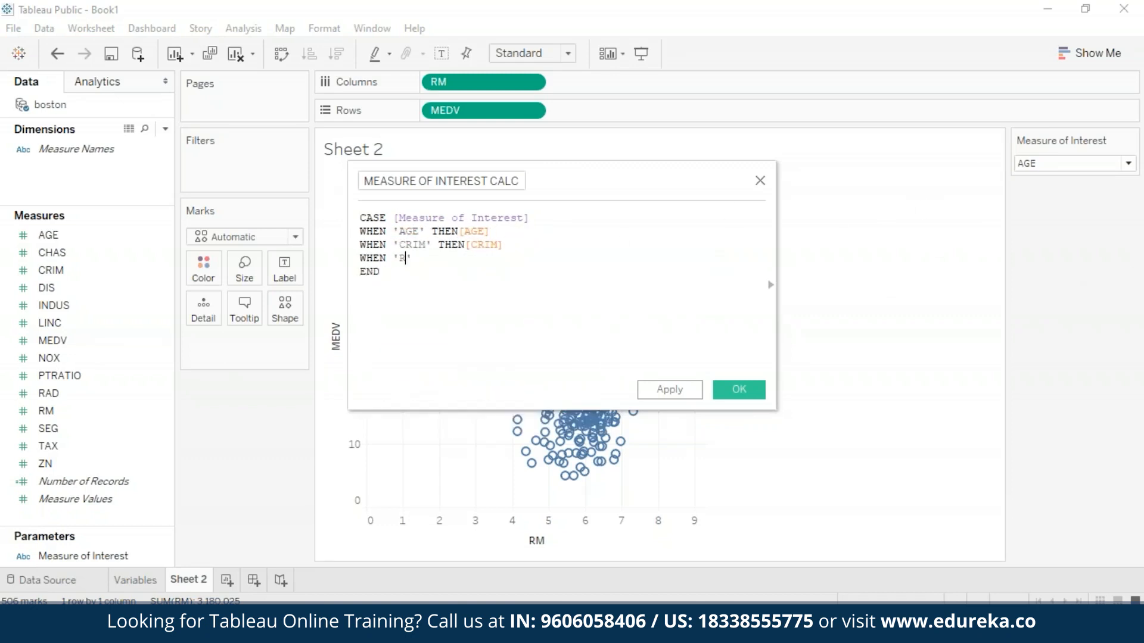
pyautogui.click(511, 274)
pyautogui.press('Return')
# Check the parameter's list of values and change the RM branch to WHEN 'TAX' THEN[TAX]
pyautogui.click(1126, 164)
pyautogui.click(412, 256)
pyautogui.press('BackSpace')
pyautogui.press('BackSpace')
pyautogui.write('TAX')
pyautogui.click(482, 258)
pyautogui.press('BackSpace')
pyautogui.press('BackSpace')
pyautogui.press('BackSpace')
pyautogui.write('TAX]')
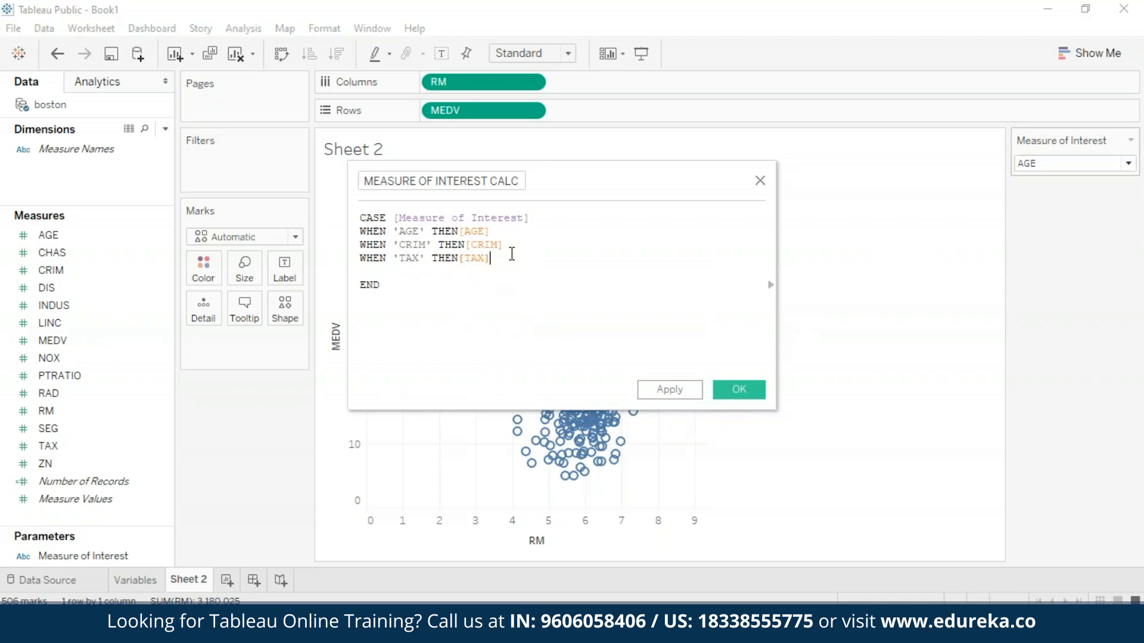
# Add WHEN branches returning [NOX], [PTRATIO] and [RAD] for their matching names, and save the calculated field
pyautogui.press('Return')
pyautogui.write("WHEN 'NOX' THEN[NOX]")
pyautogui.click(420, 285)
pyautogui.write("WHEN 'PTRATIO'  THEN[PTRATIO]")
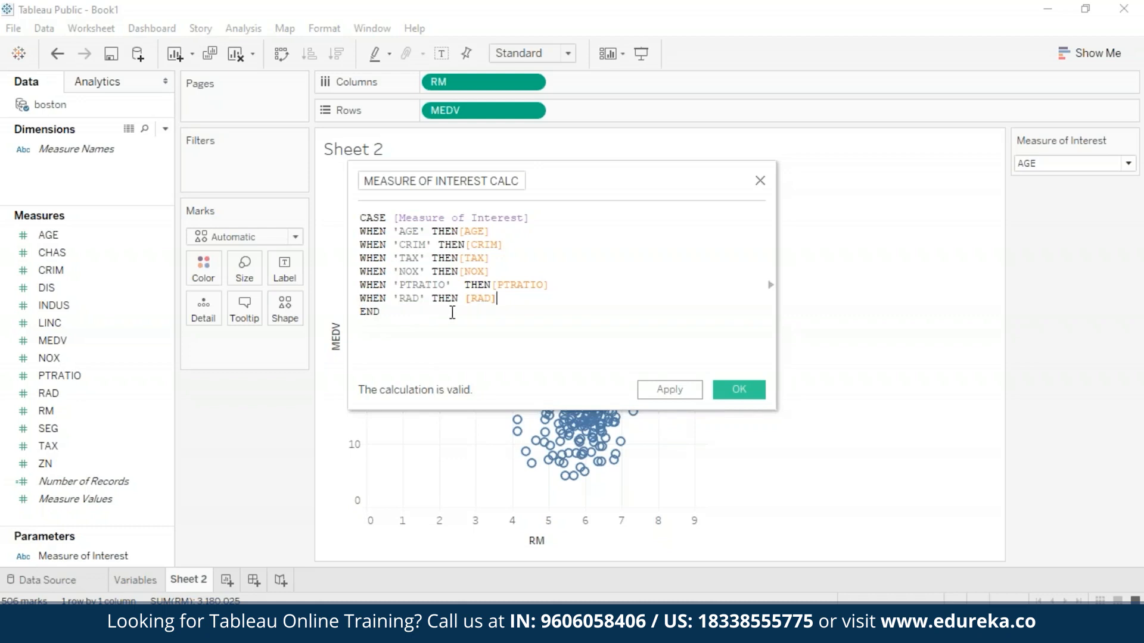
pyautogui.click(667, 391)
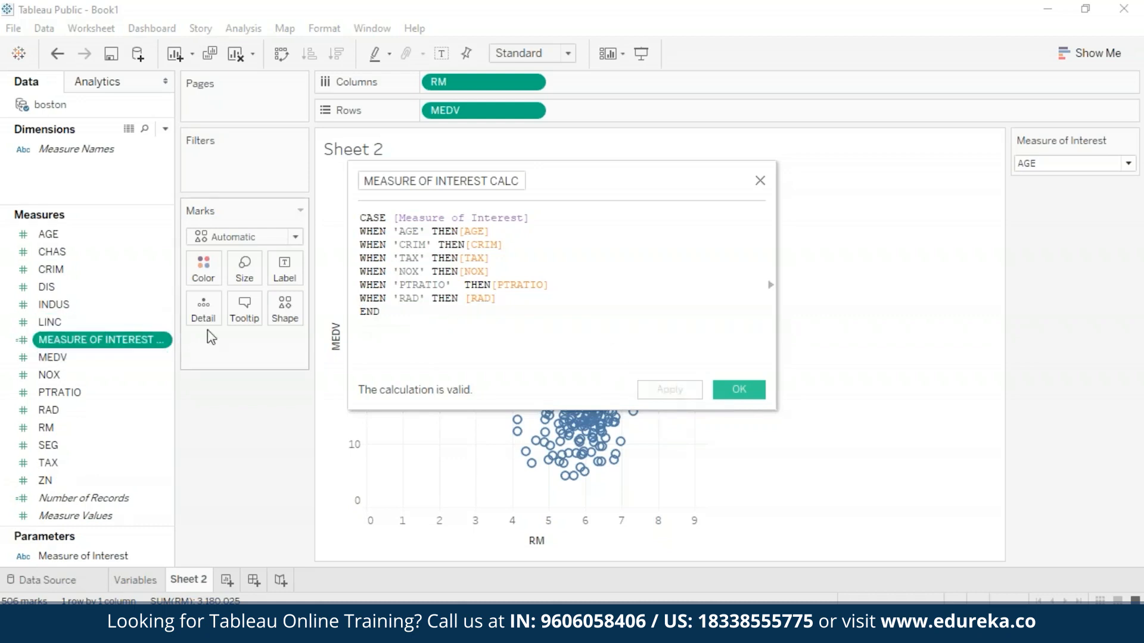
pyautogui.click(740, 390)
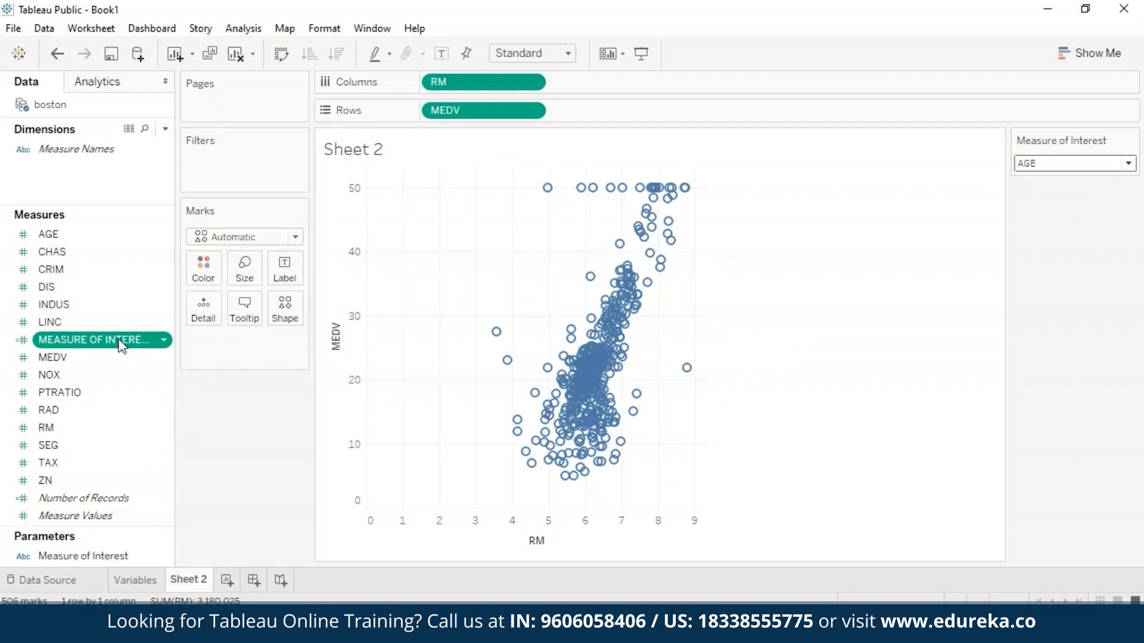
# Place the MEASURE OF INTEREST CALC measure on Columns after RM
pyautogui.click(154, 337)
pyautogui.moveTo(137, 339); pyautogui.dragTo(684, 80)
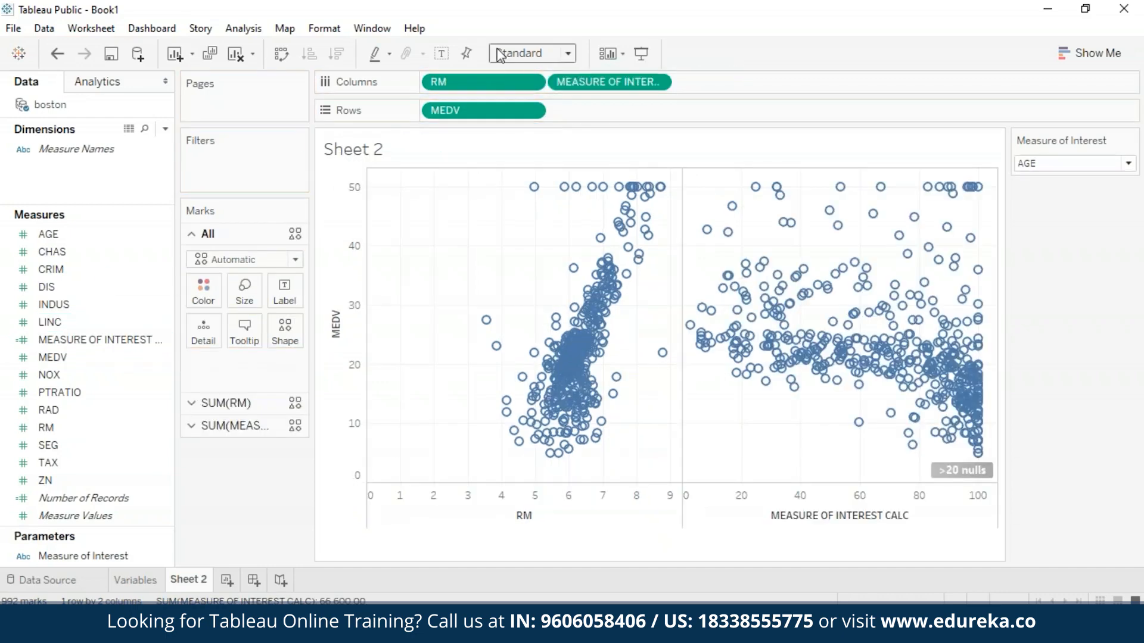
# Remove RM from Columns so that only MEASURE OF INTEREST CALC is plotted against MEDV
pyautogui.click(533, 84)
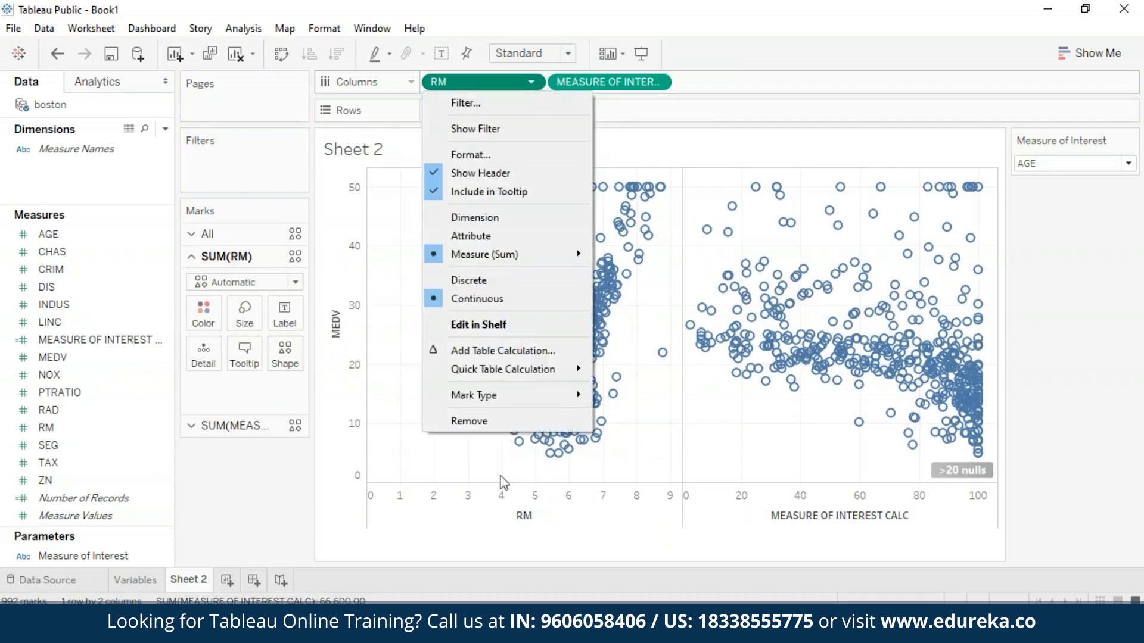
pyautogui.click(500, 423)
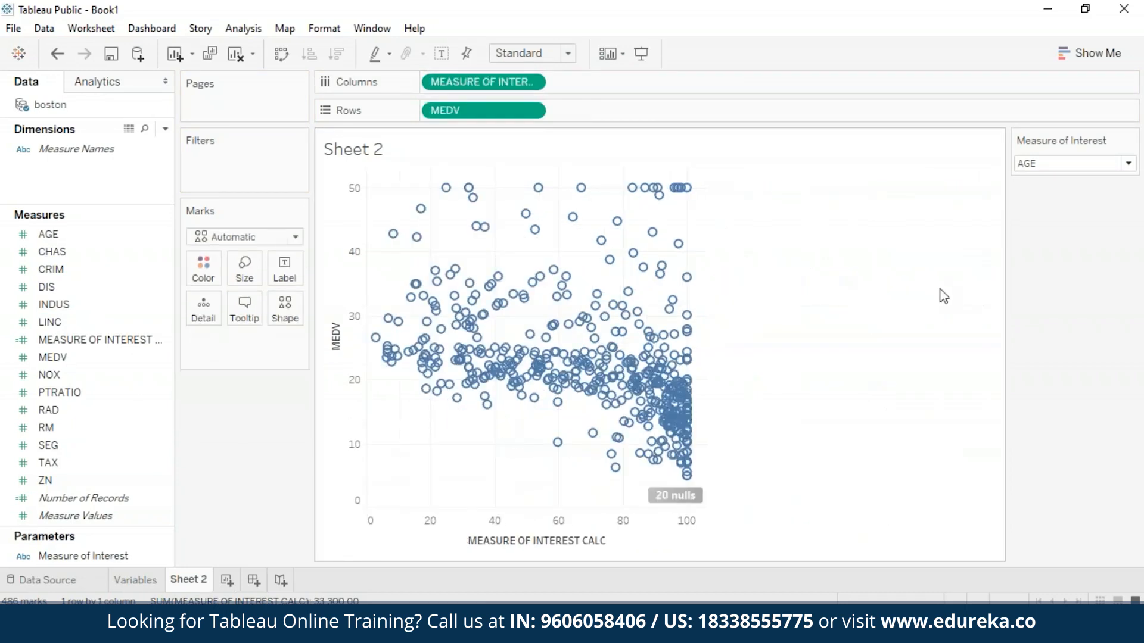
# Set the aggregation of both MEDV on Rows and MEASURE OF INTEREST CALC on Columns to Average
pyautogui.click(531, 110)
pyautogui.moveTo(582, 287)
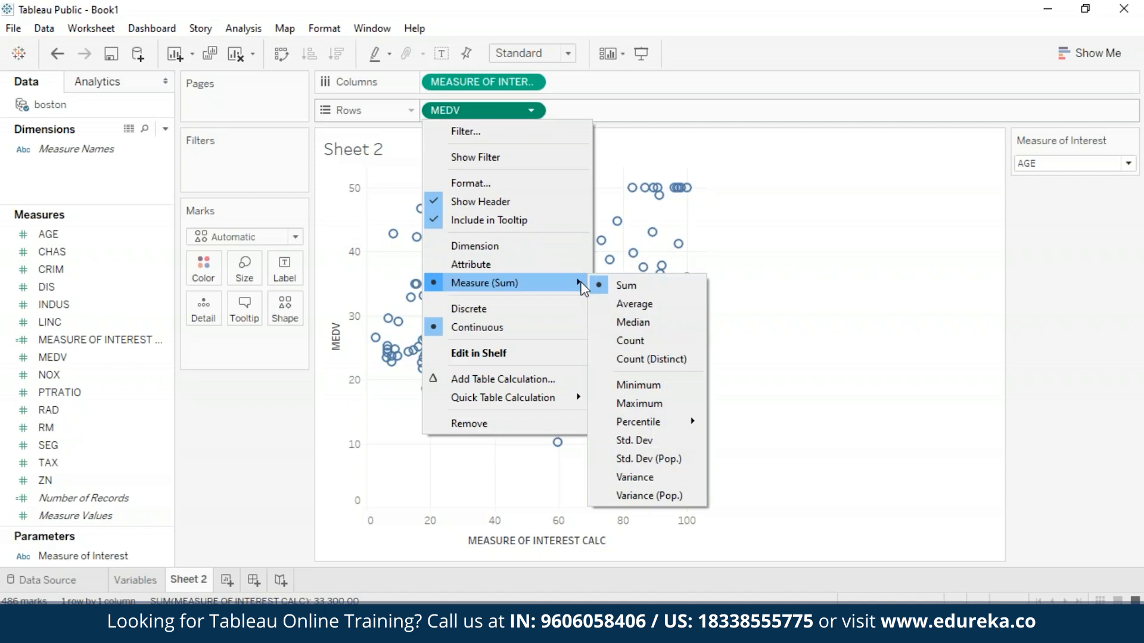
pyautogui.click(665, 313)
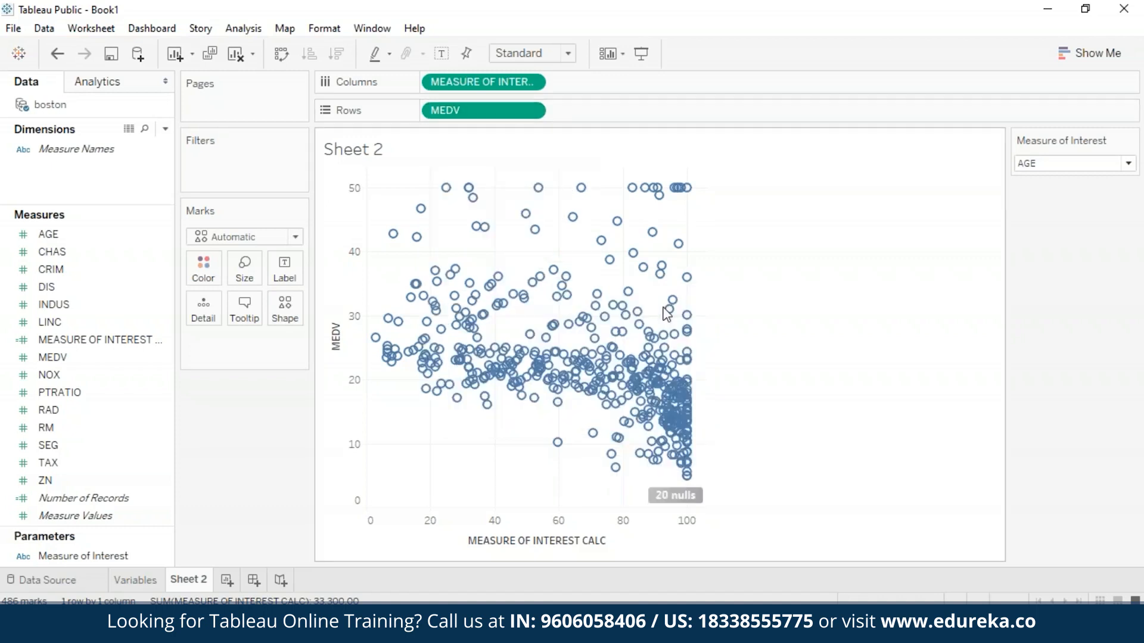
pyautogui.click(531, 81)
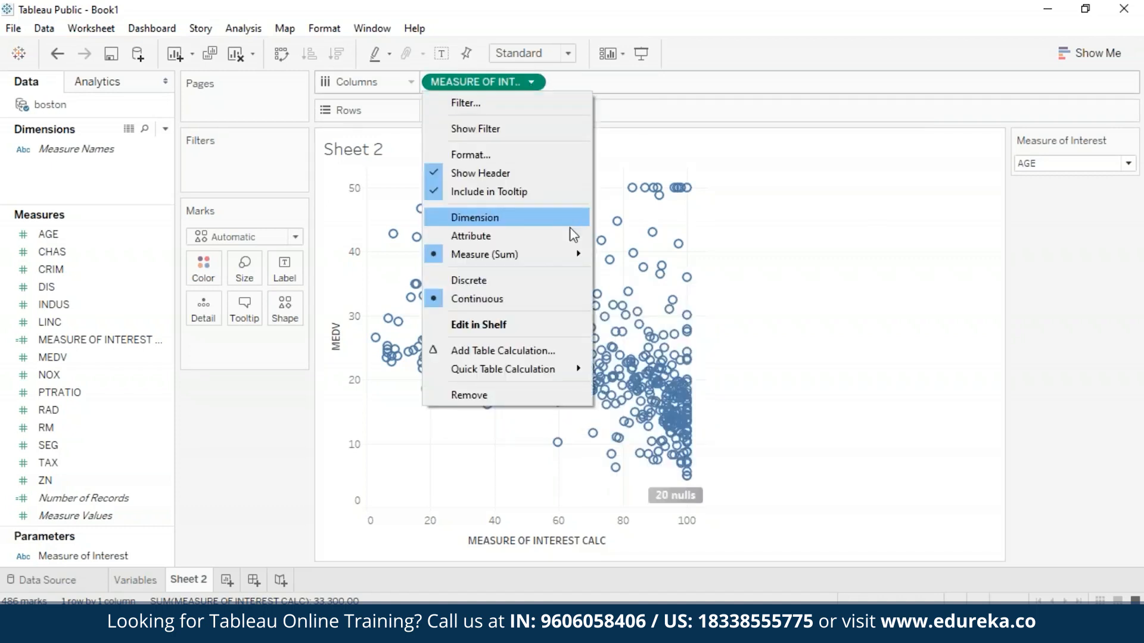
pyautogui.moveTo(563, 263)
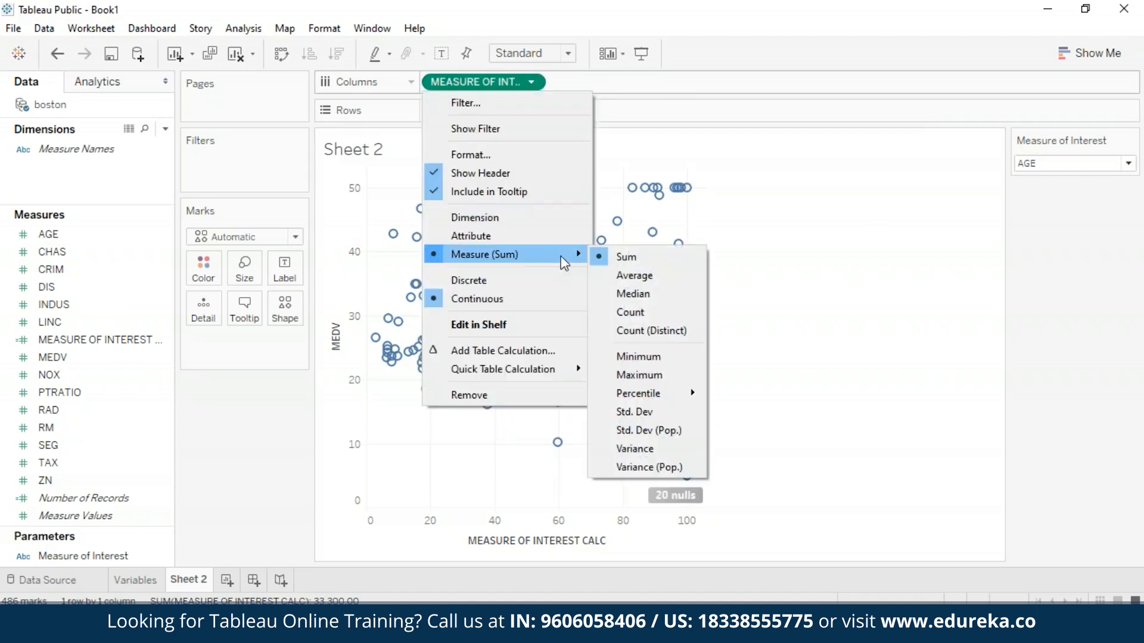
pyautogui.click(632, 275)
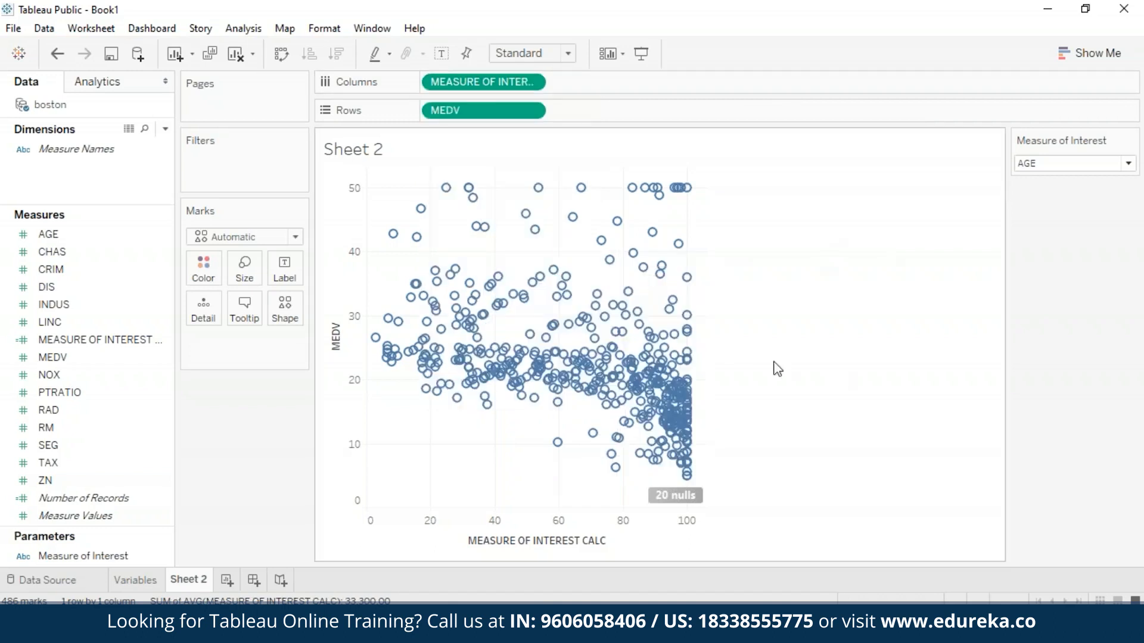
# Switch the Measure of Interest parameter to TAX, CRIM, RAD and PTRATIO in turn to compare each plot against MEDV
pyautogui.click(1127, 164)
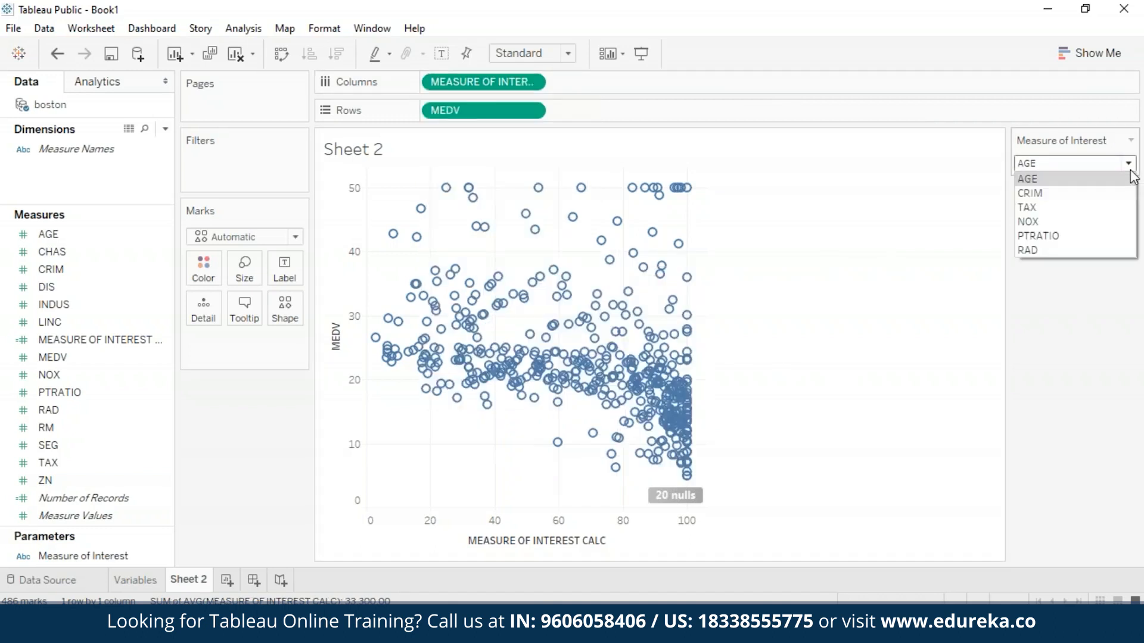
pyautogui.click(1070, 208)
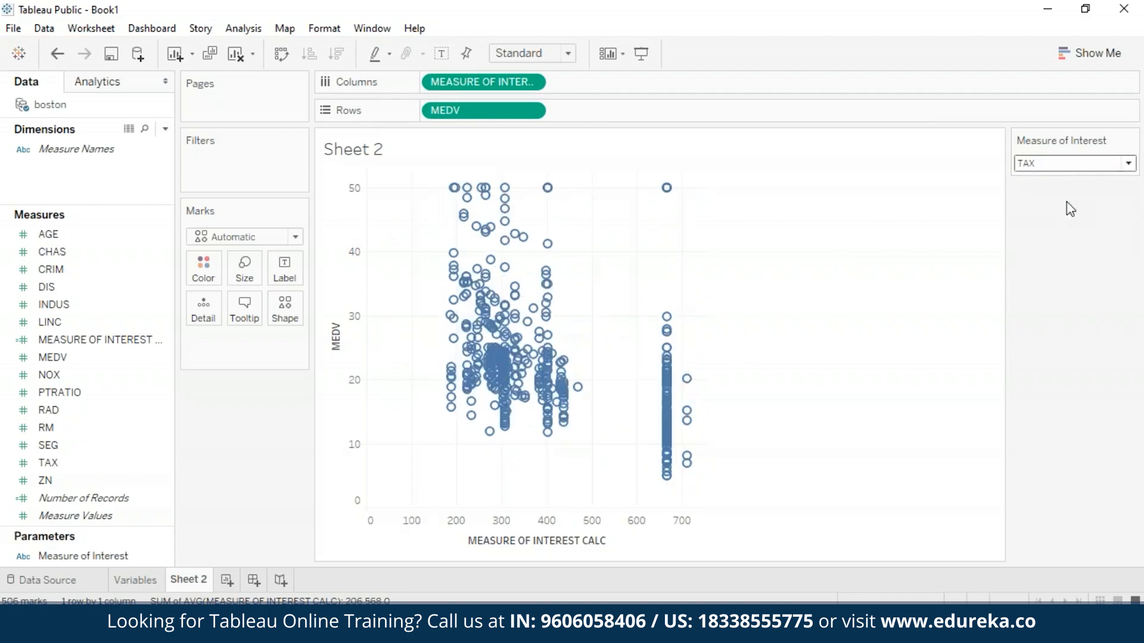
pyautogui.click(1128, 164)
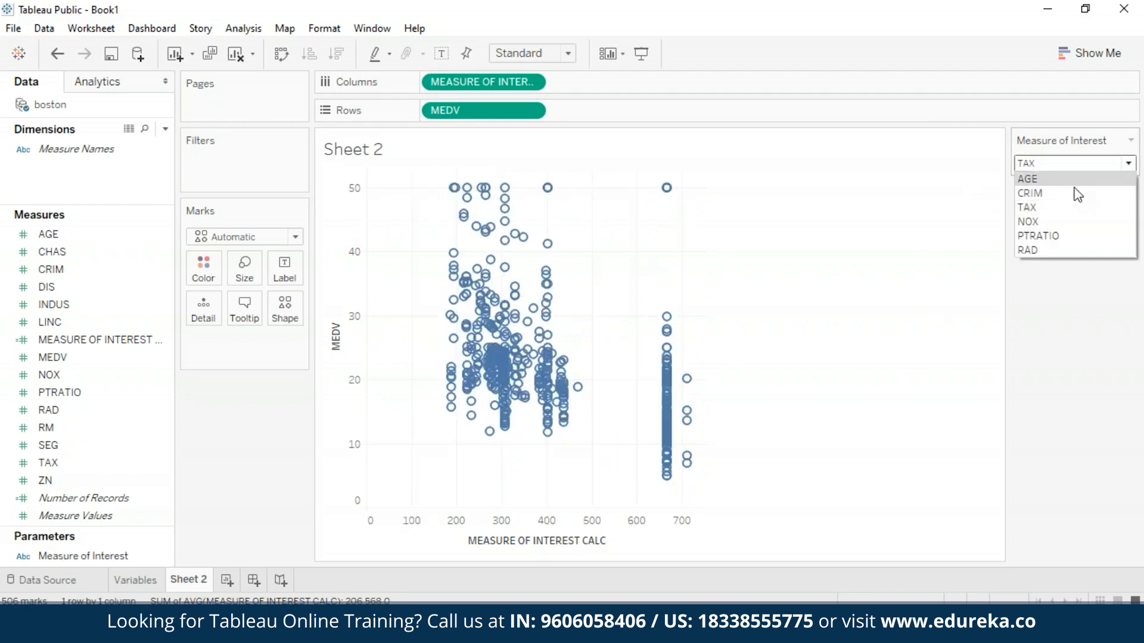
pyautogui.click(1036, 194)
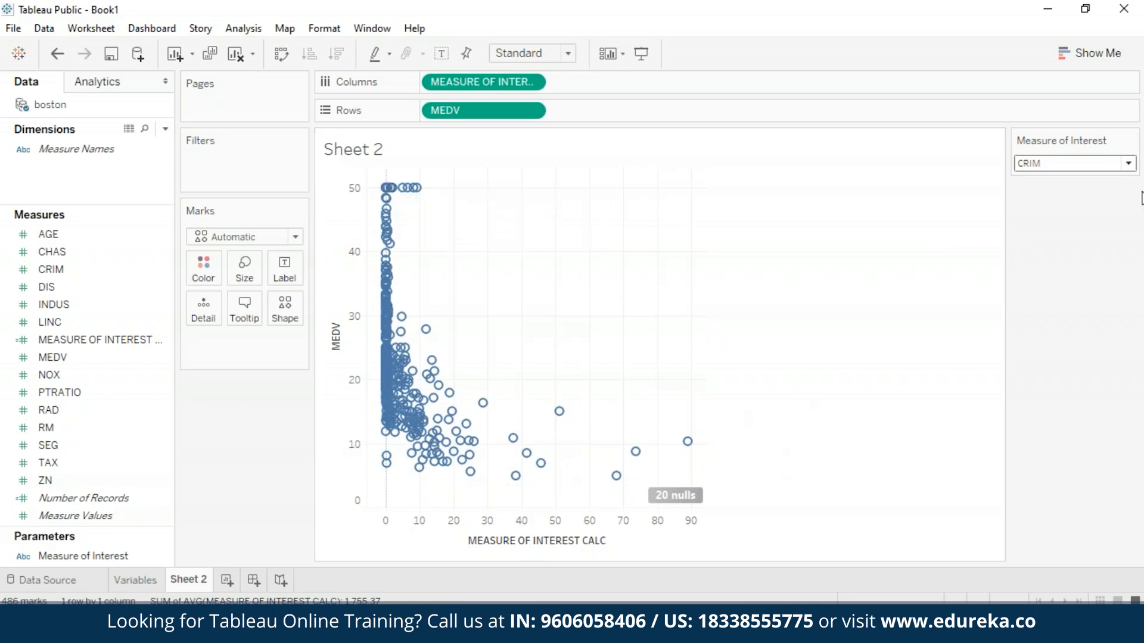
pyautogui.click(1127, 164)
pyautogui.click(1072, 247)
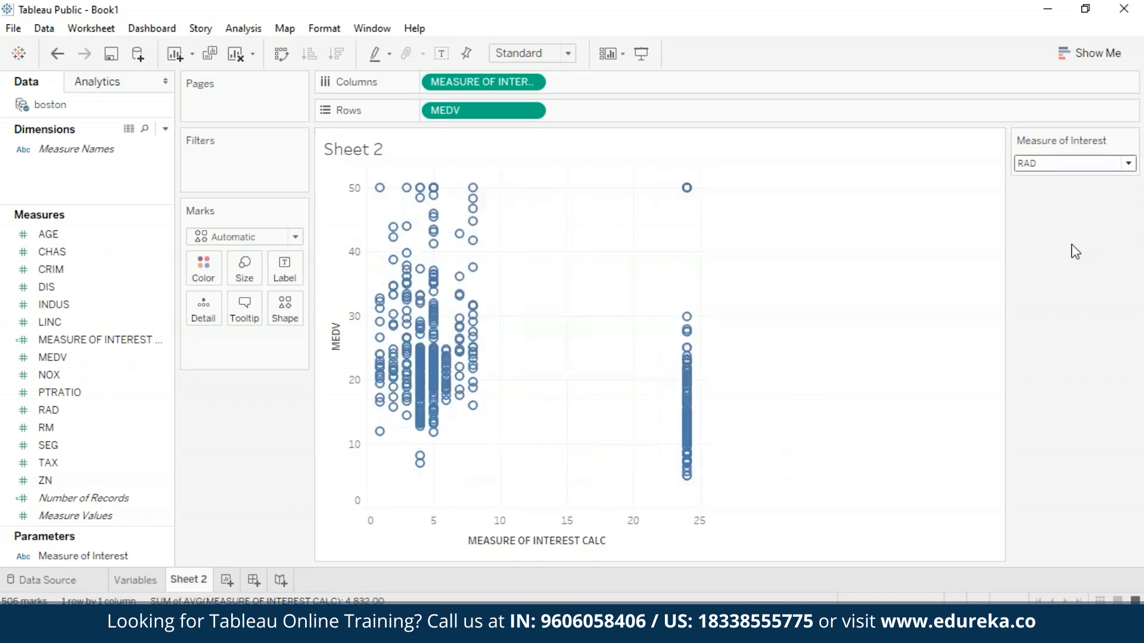
pyautogui.click(1128, 163)
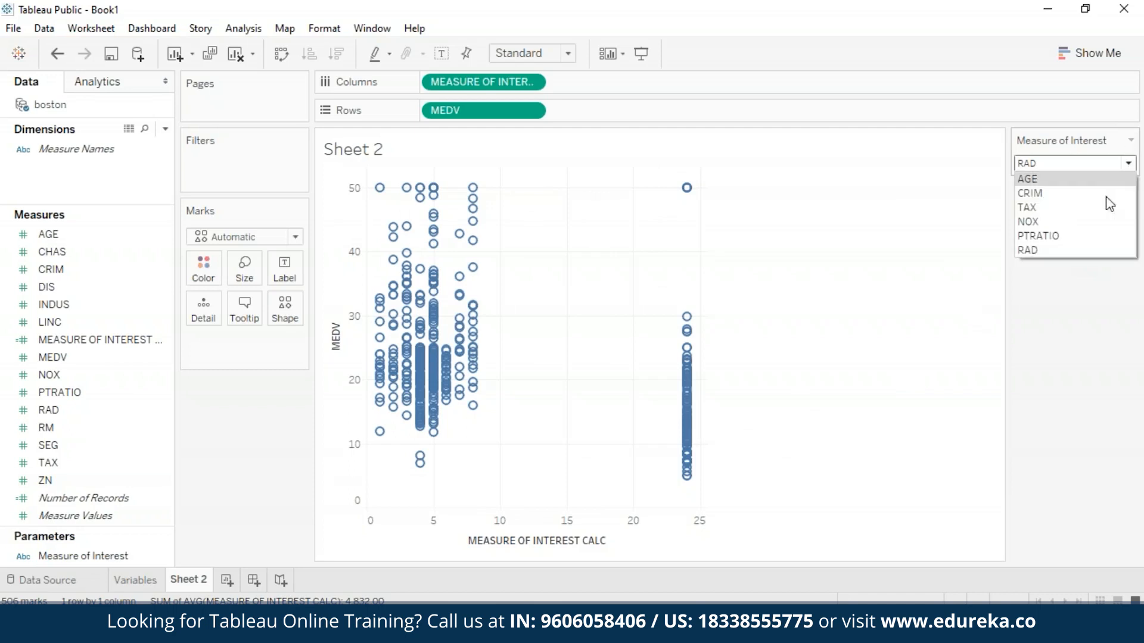
pyautogui.click(1090, 235)
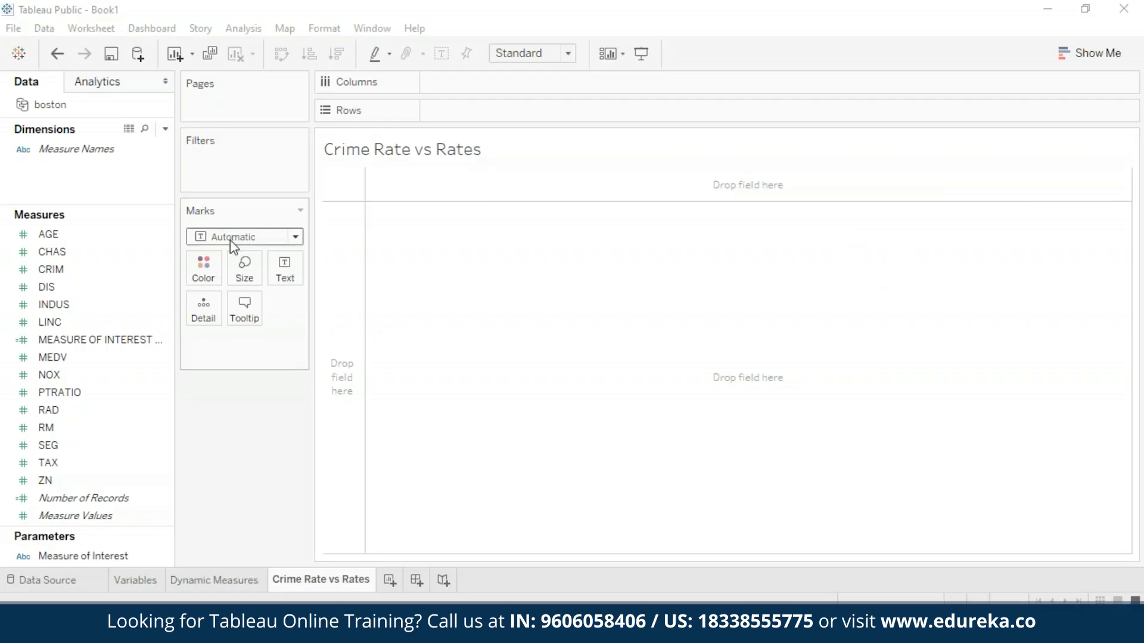
# Create the bin field CRIM (bin) from the CRIM measure with a bin size of 3
pyautogui.click(95, 271)
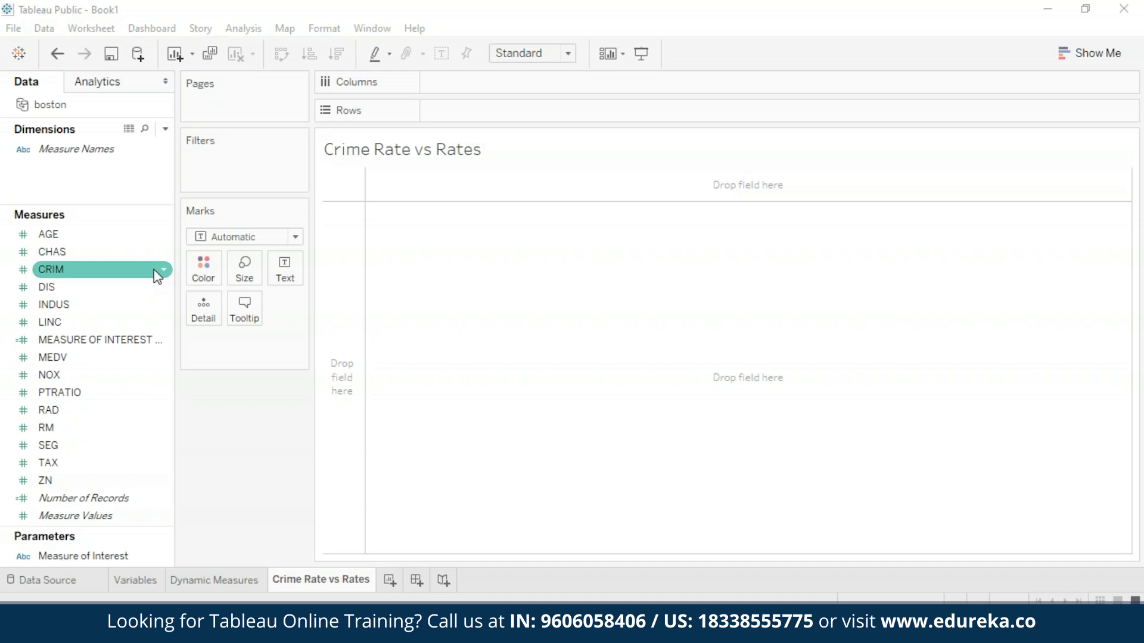
pyautogui.rightClick(154, 270)
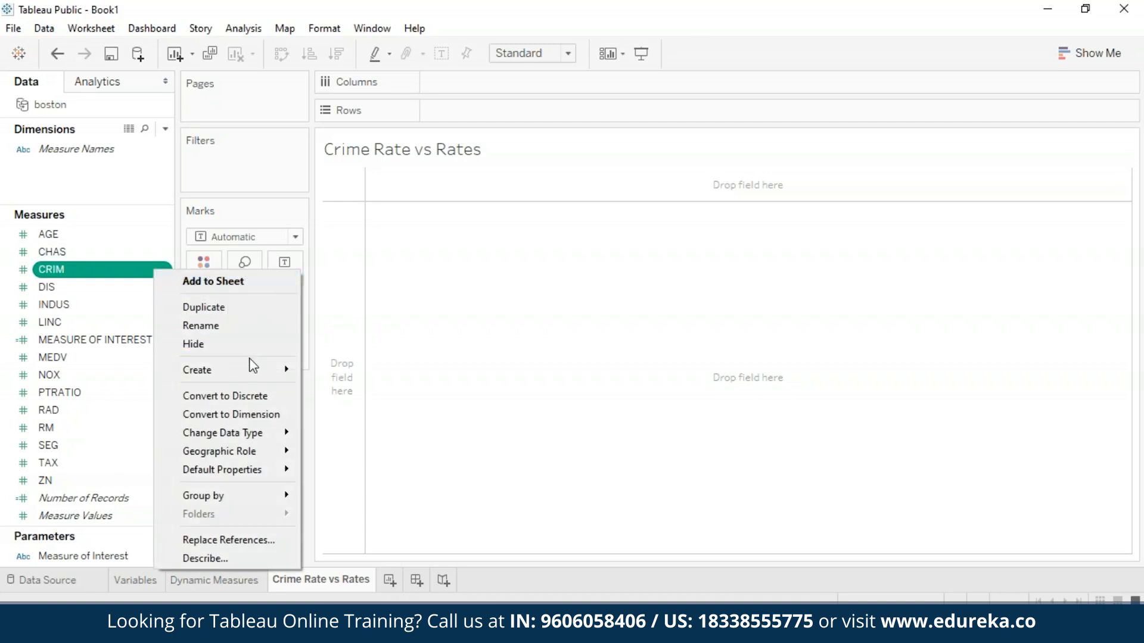
pyautogui.moveTo(252, 374)
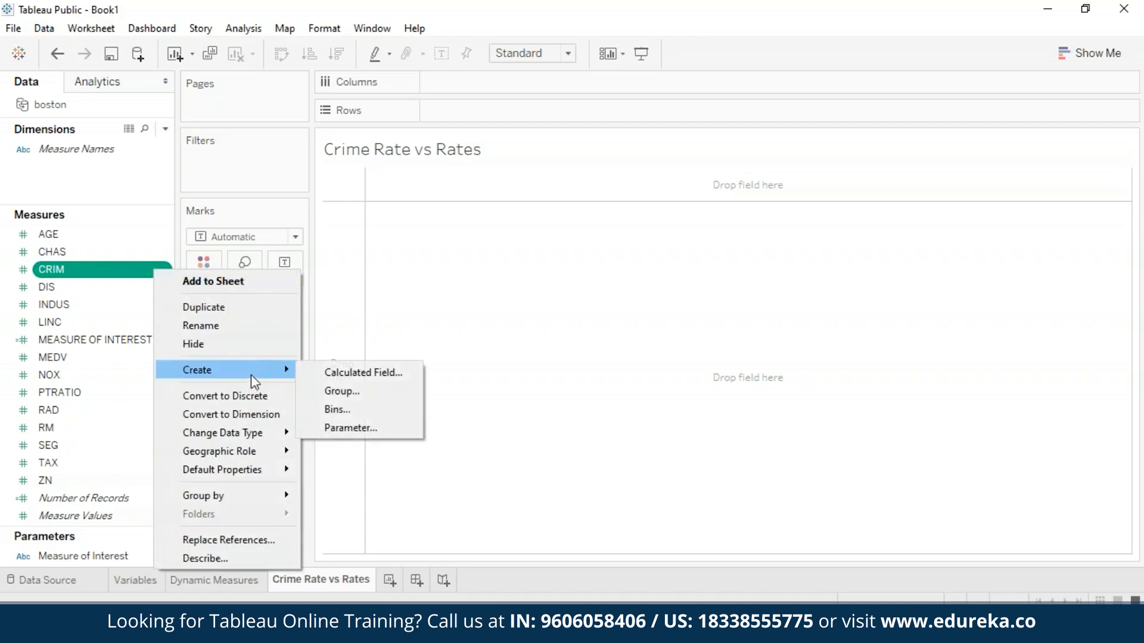
pyautogui.click(391, 409)
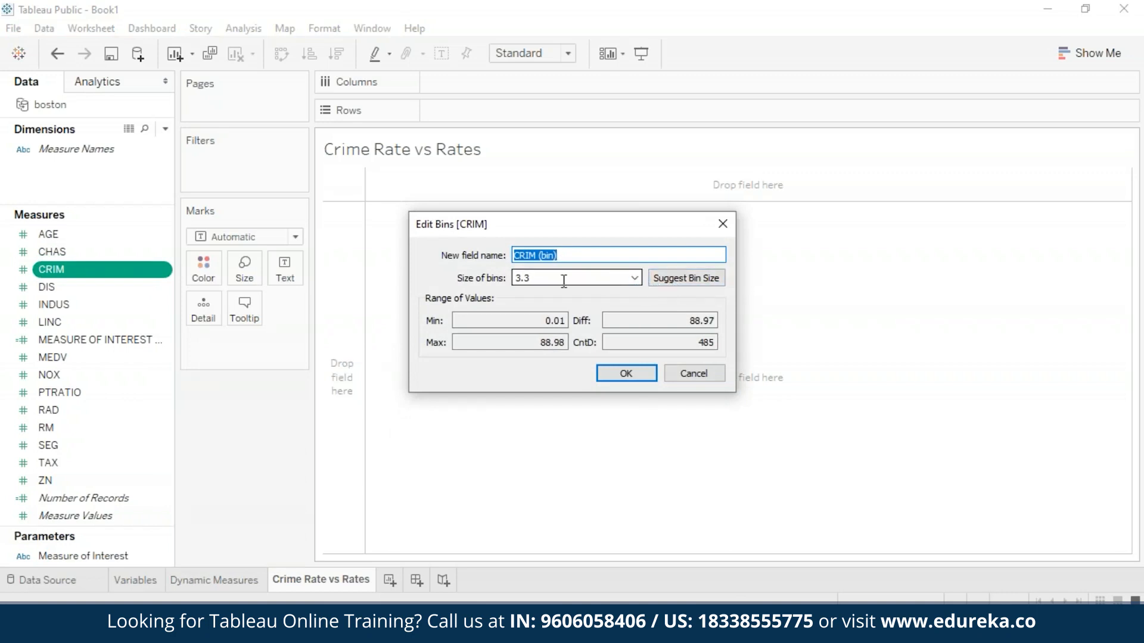
pyautogui.click(544, 278)
pyautogui.press('BackSpace')
pyautogui.press('BackSpace')
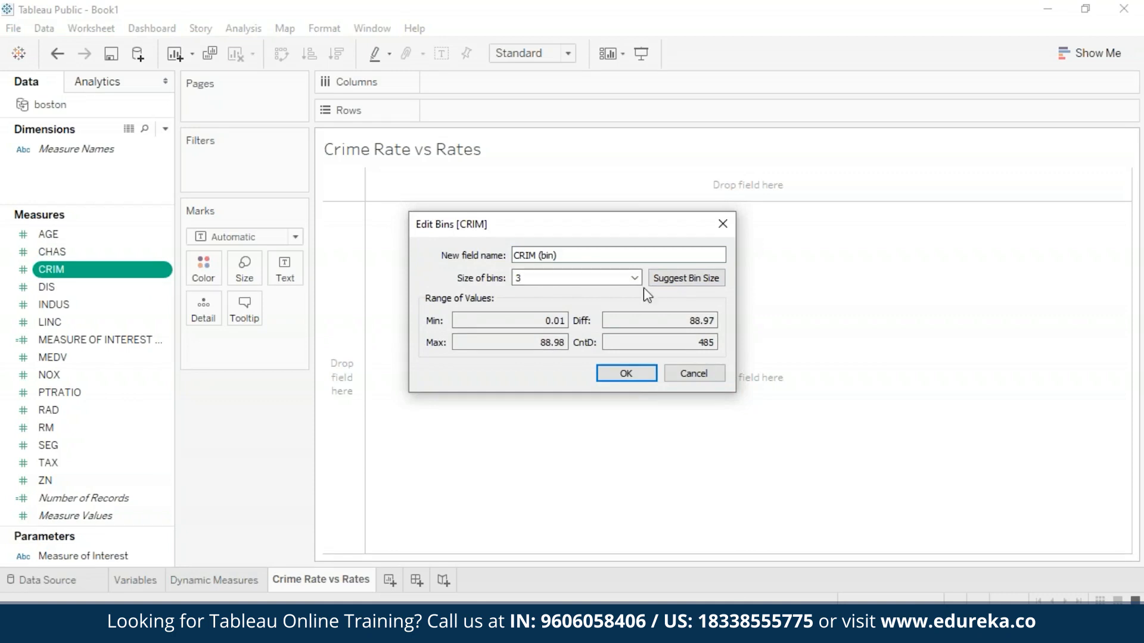
pyautogui.click(630, 380)
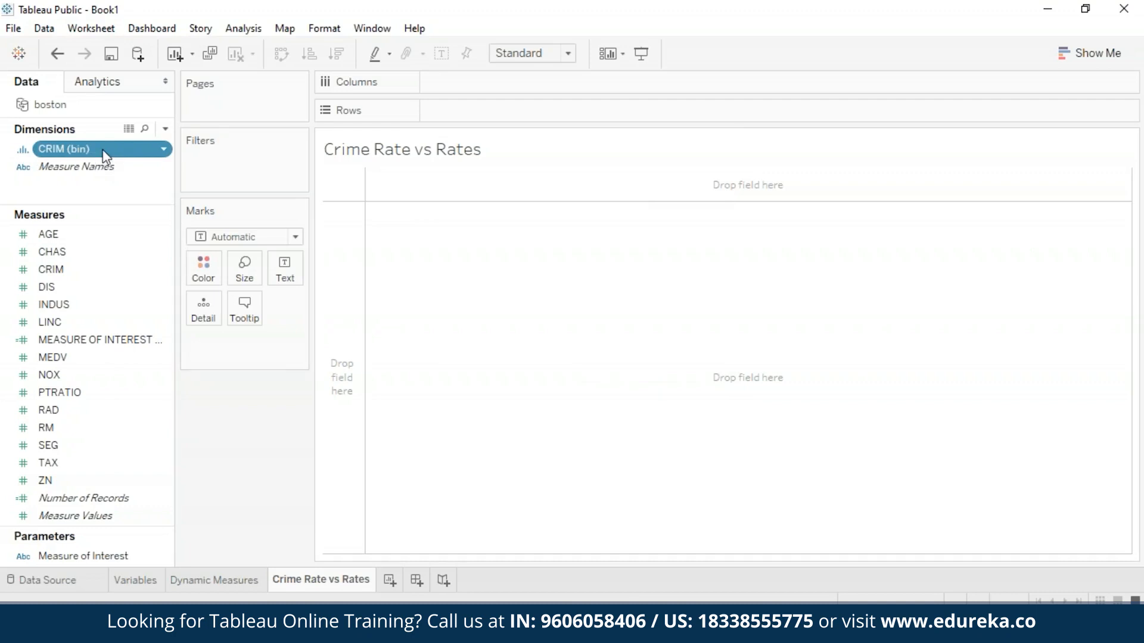
# Plot MEDV on Rows against CRIM (bin) on Columns and exclude the Null bin from the chart
pyautogui.moveTo(105, 156); pyautogui.dragTo(496, 84)
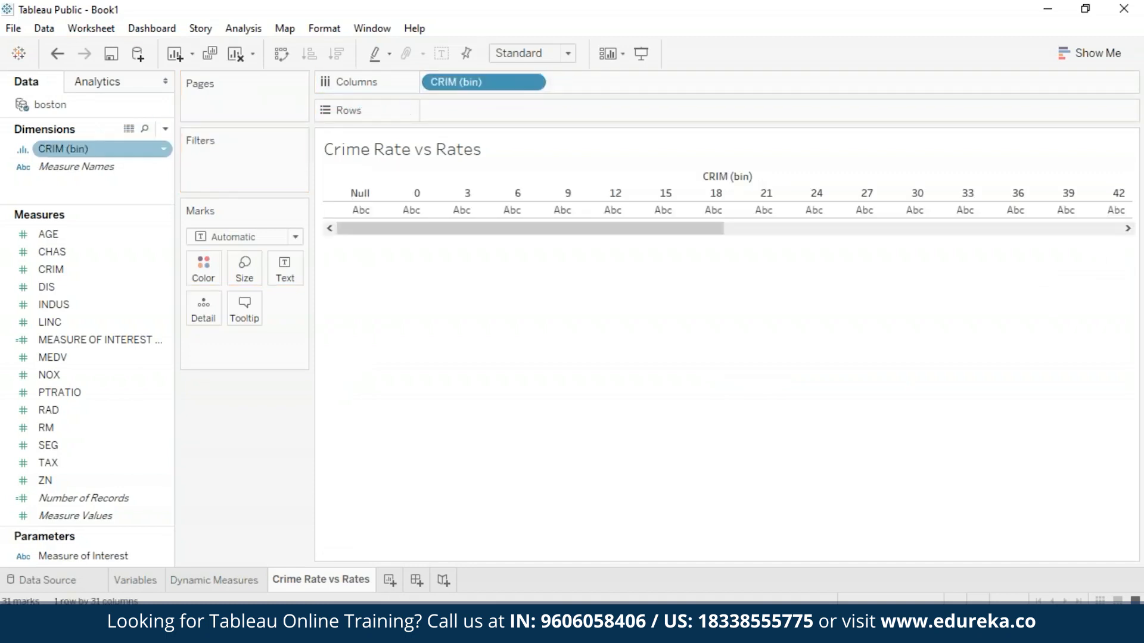
pyautogui.moveTo(74, 357); pyautogui.dragTo(459, 108)
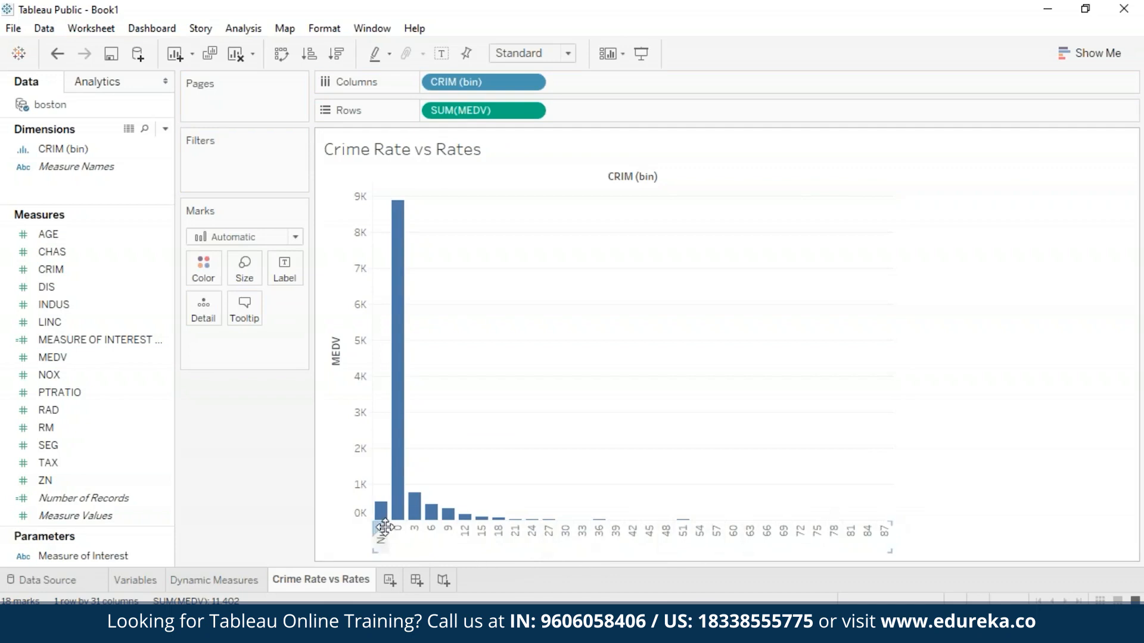
pyautogui.moveTo(383, 522)
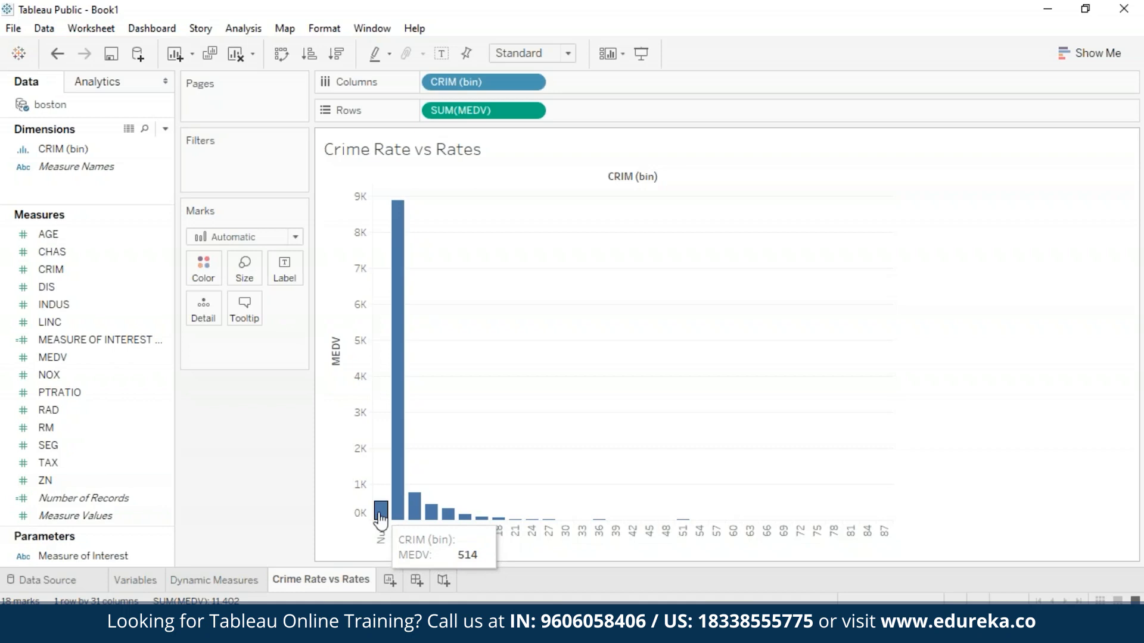
pyautogui.rightClick(379, 516)
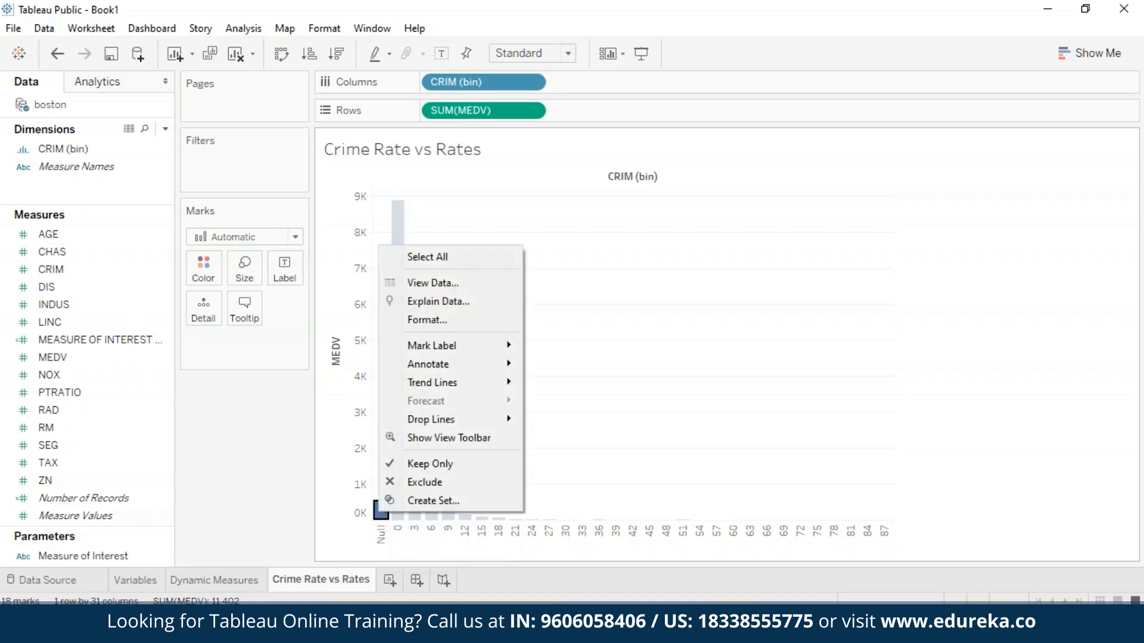
pyautogui.click(419, 483)
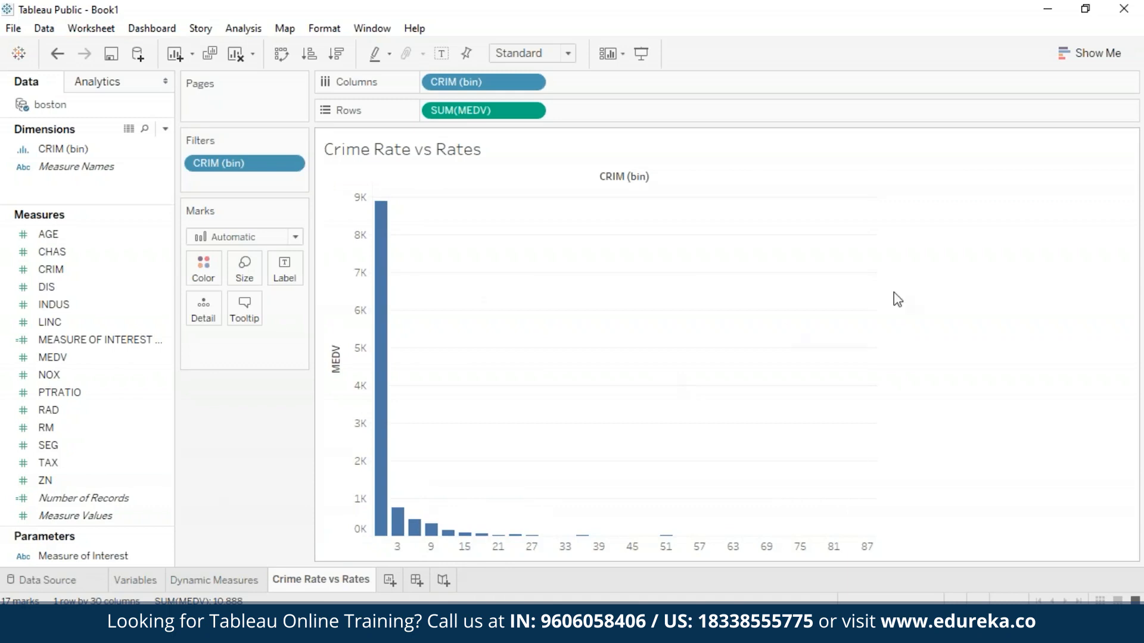
# Change the chart to a box-and-whisker plot and move CRIM (bin) from Detail to Columns
pyautogui.click(1099, 55)
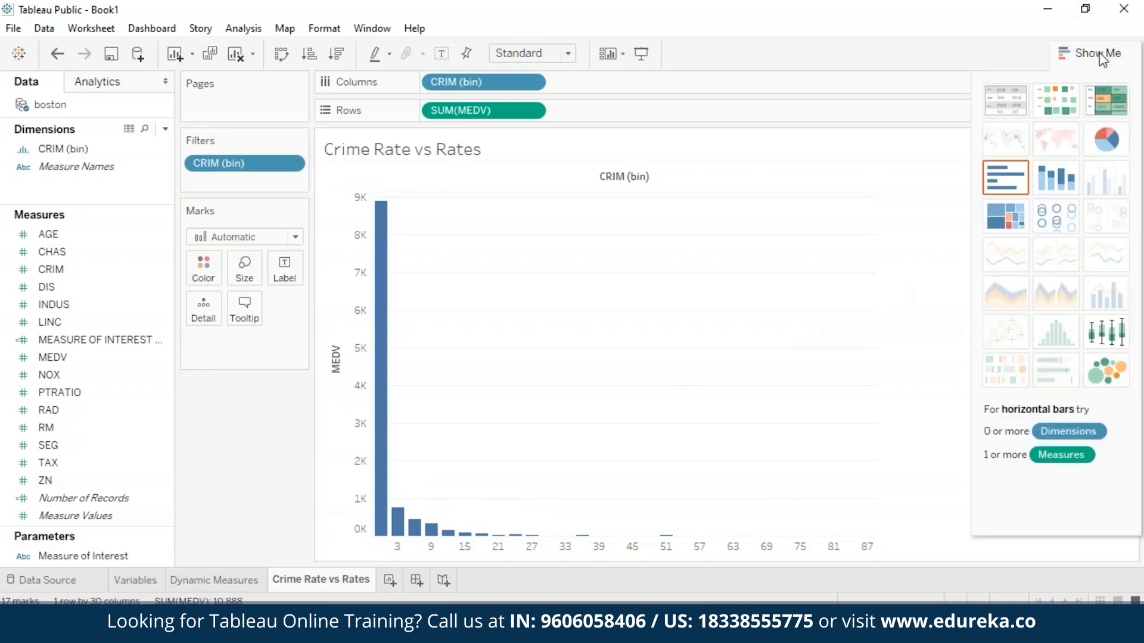
pyautogui.click(1098, 345)
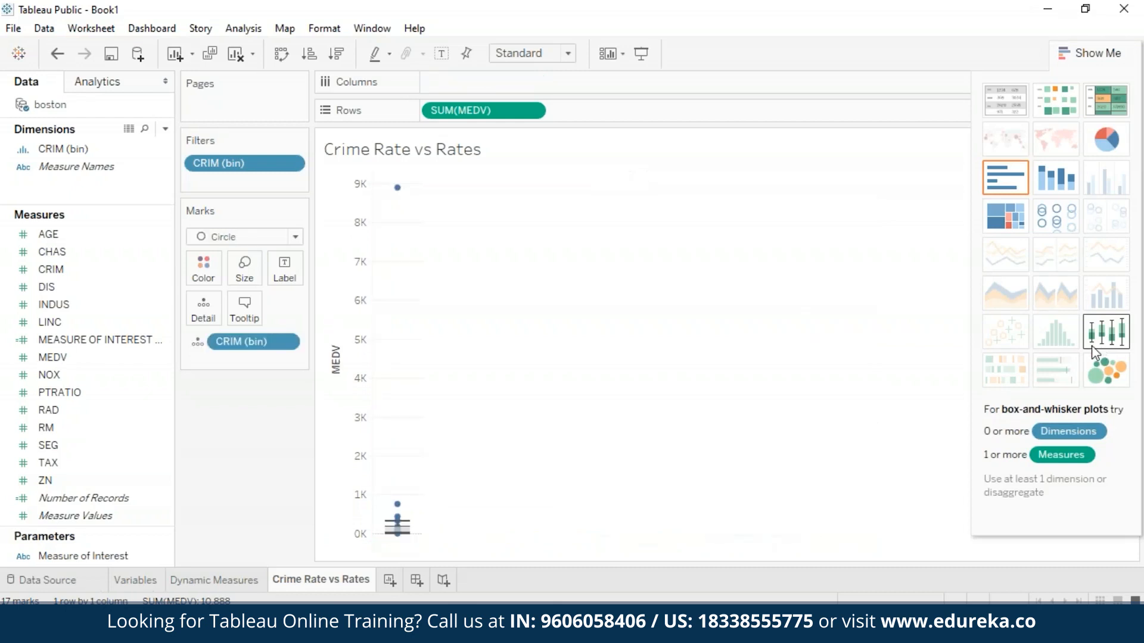
pyautogui.moveTo(252, 341); pyautogui.dragTo(492, 80)
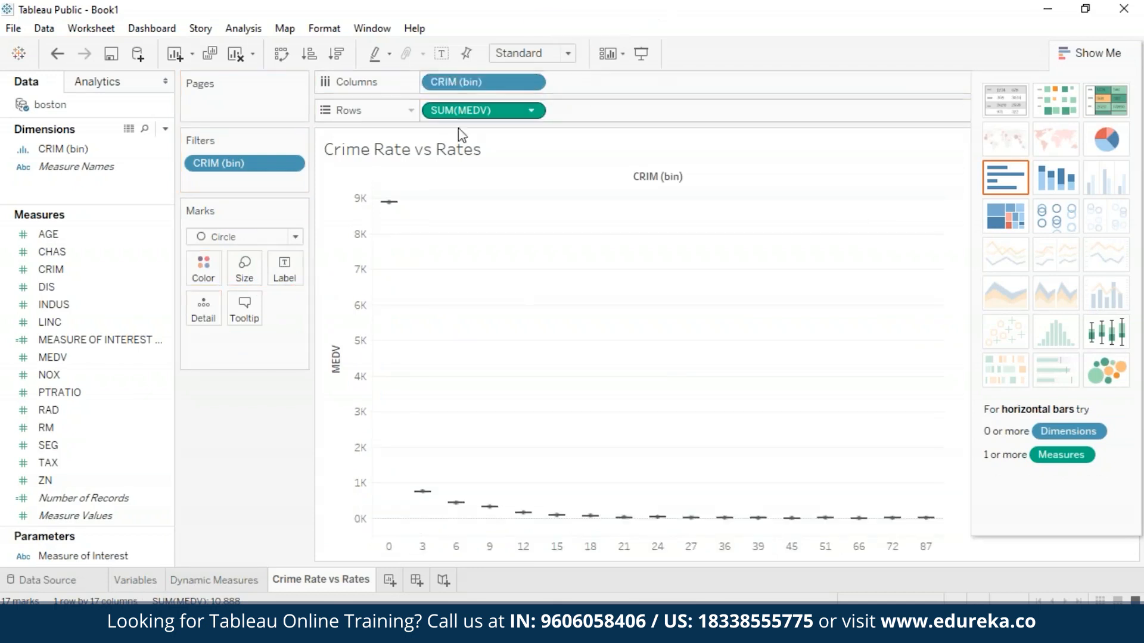
# Convert MEDV on Rows to a dimension so each bin plots its individual values, and close the Show Me chart choices
pyautogui.moveTo(423, 491)
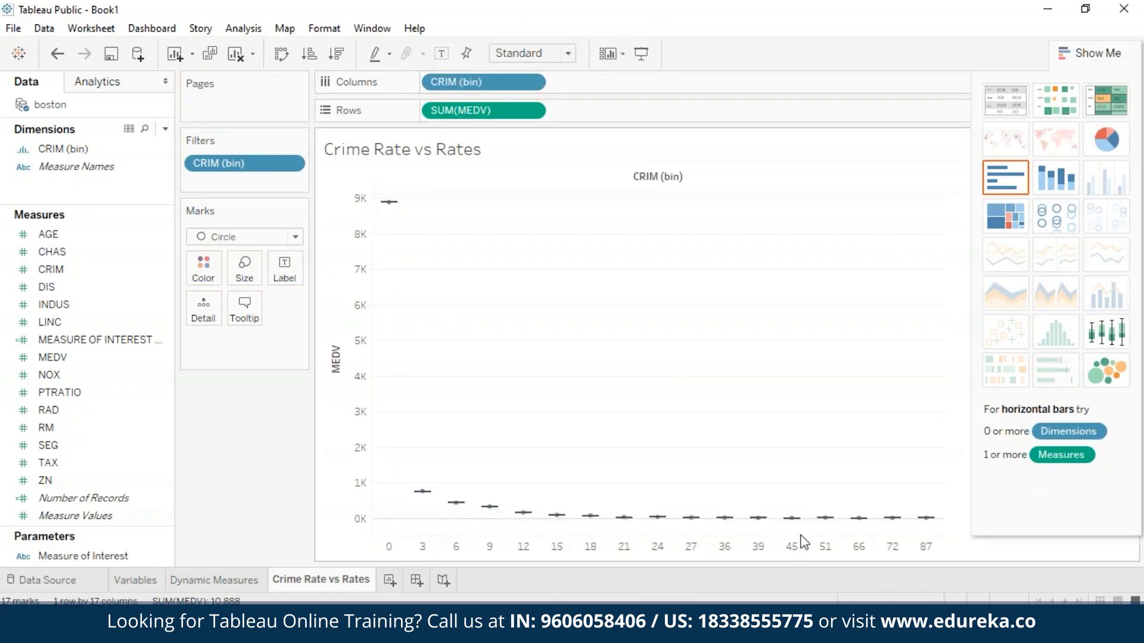
pyautogui.moveTo(523, 512)
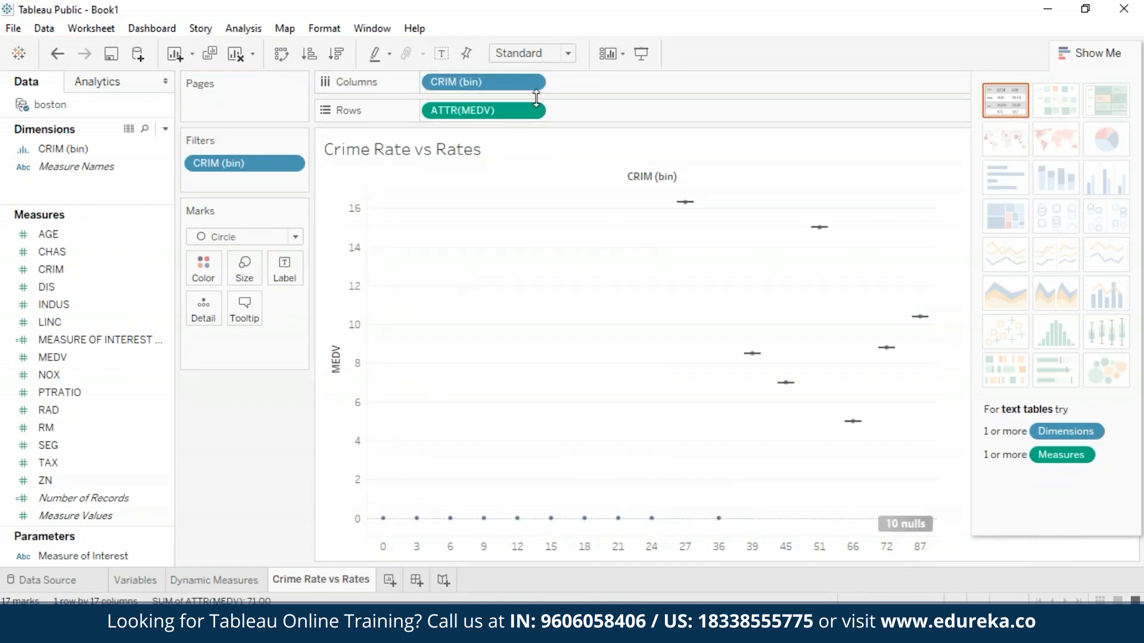
pyautogui.click(532, 111)
pyautogui.click(485, 247)
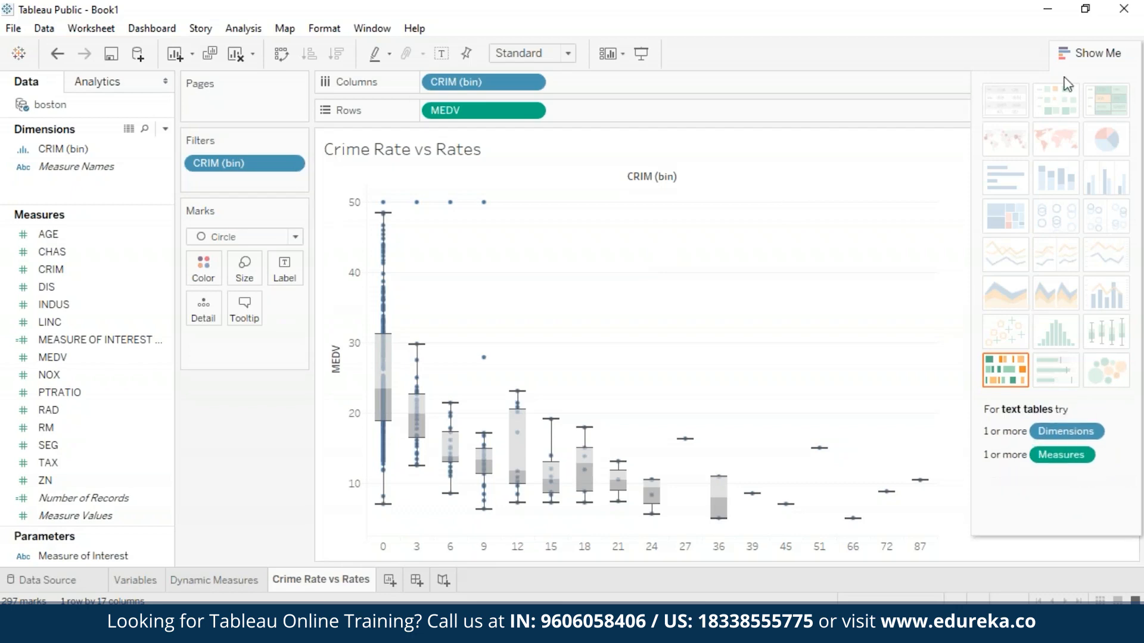
pyautogui.click(1081, 55)
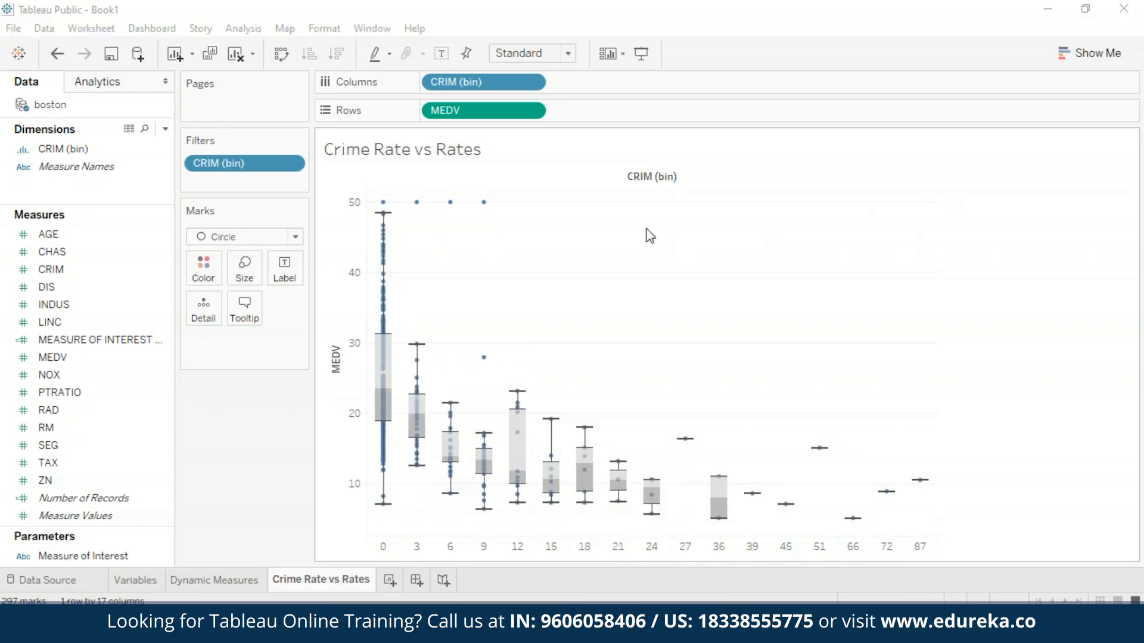
pyautogui.click(536, 113)
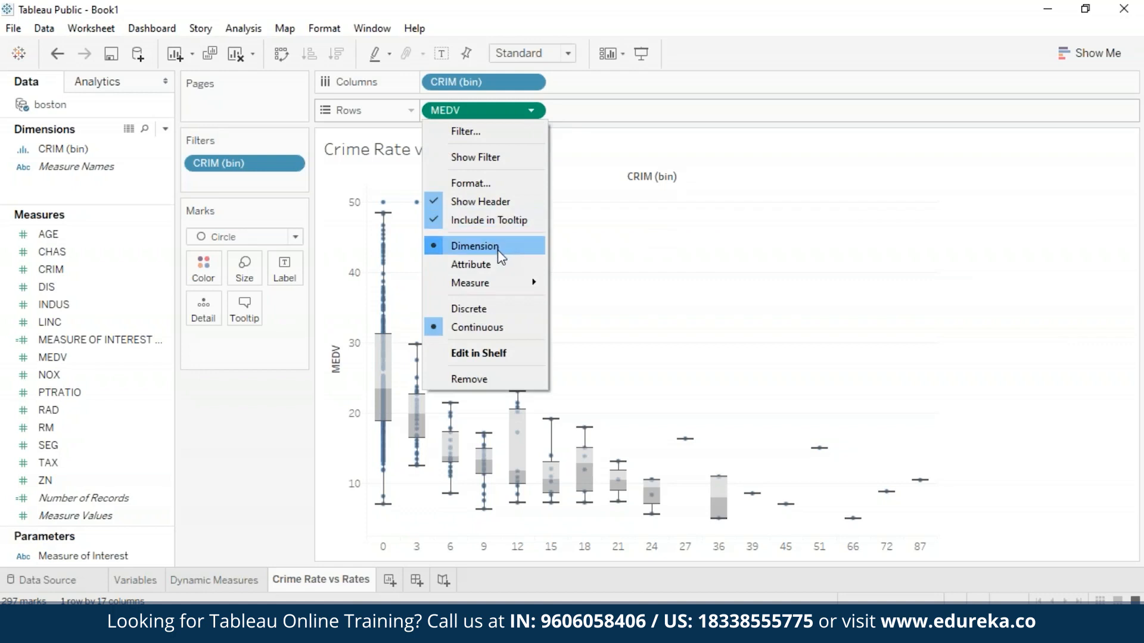
pyautogui.moveTo(536, 287)
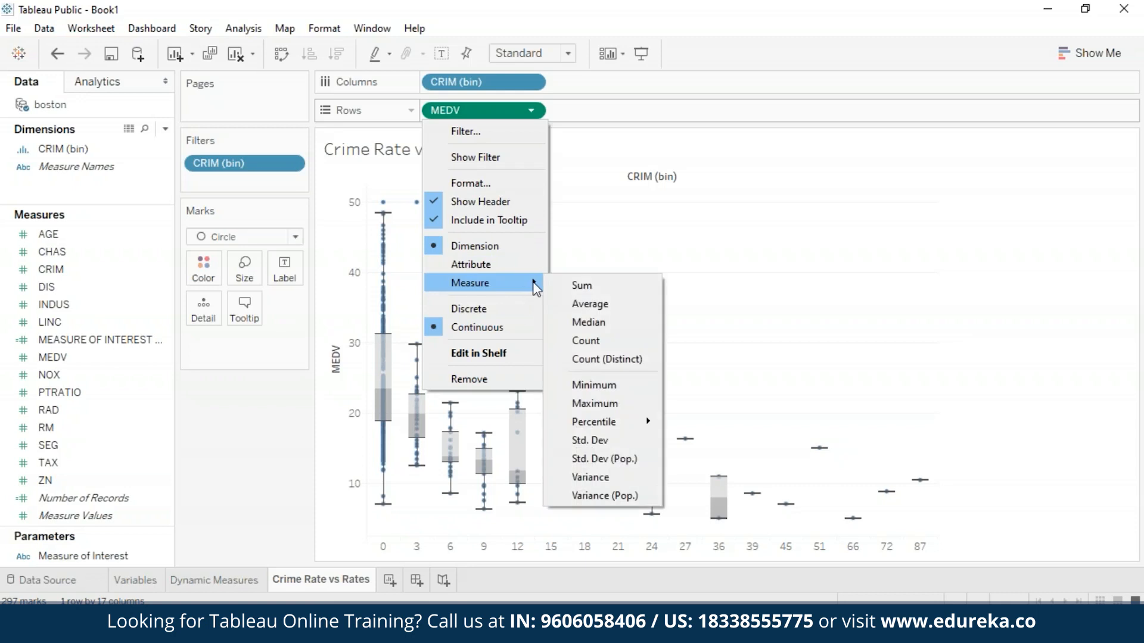
pyautogui.click(740, 280)
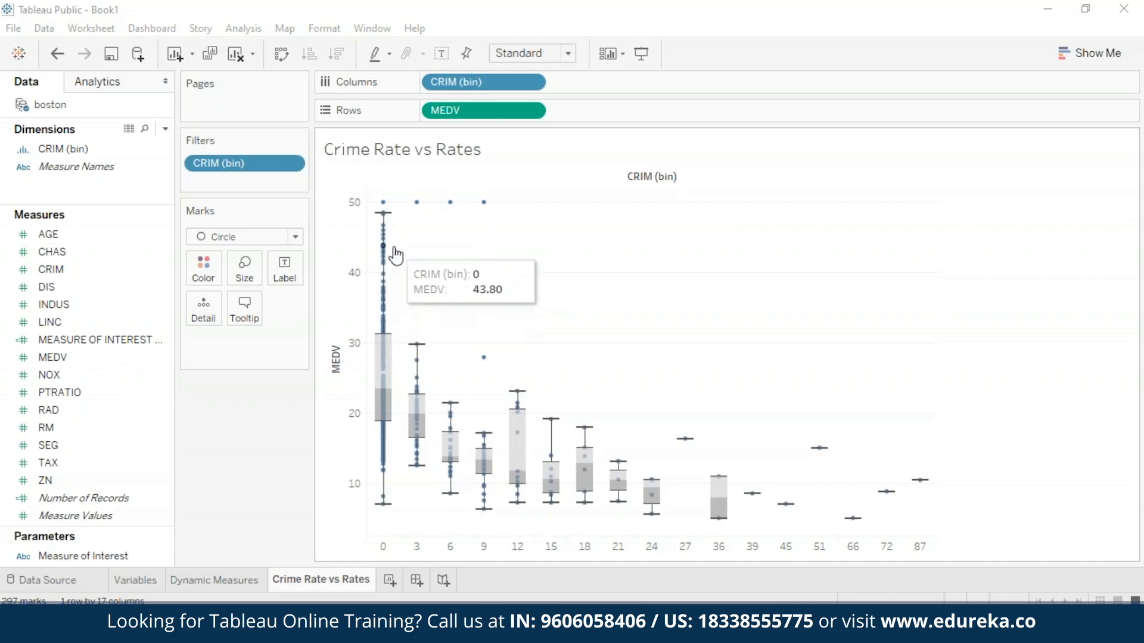
# Add a new worksheet and rename it Metrics
pyautogui.moveTo(384, 206)
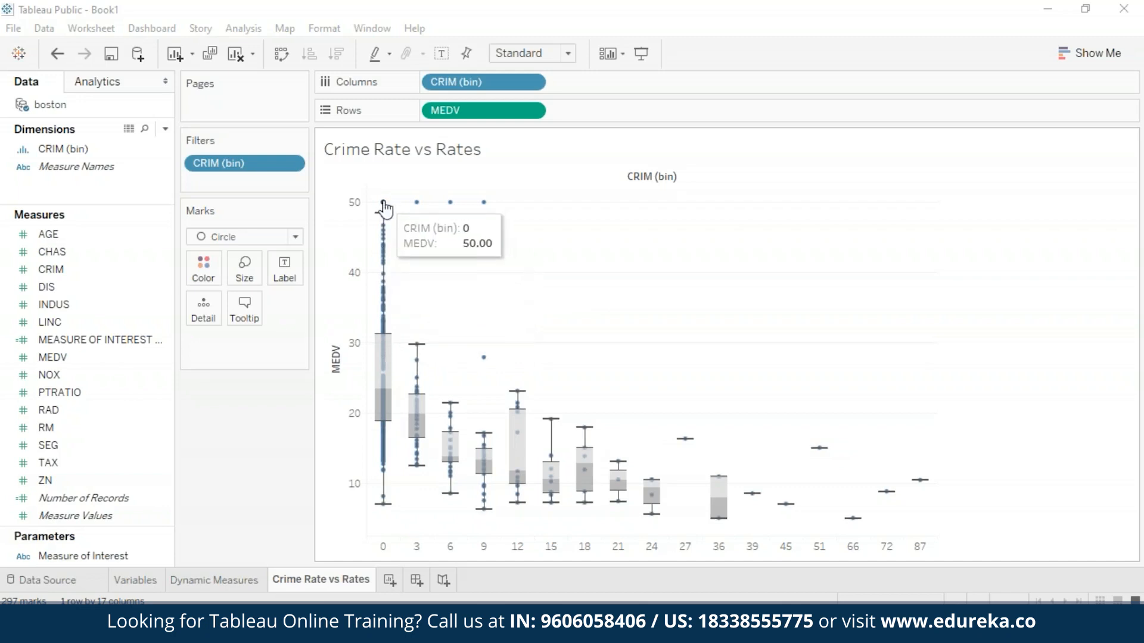
pyautogui.moveTo(416, 360)
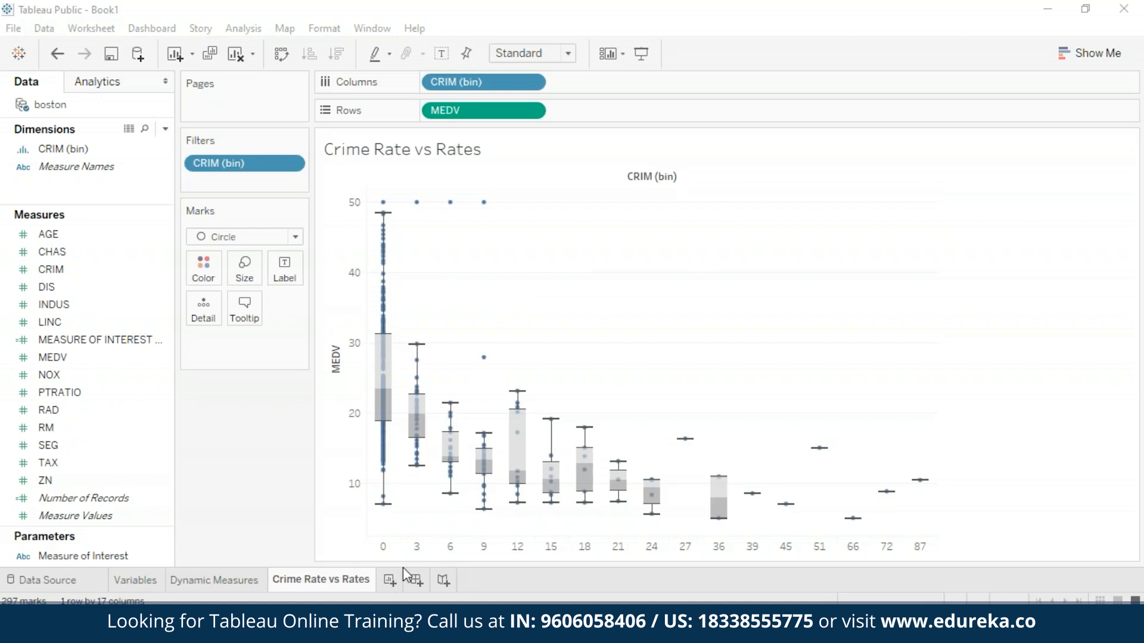
pyautogui.click(390, 580)
pyautogui.rightClick(393, 580)
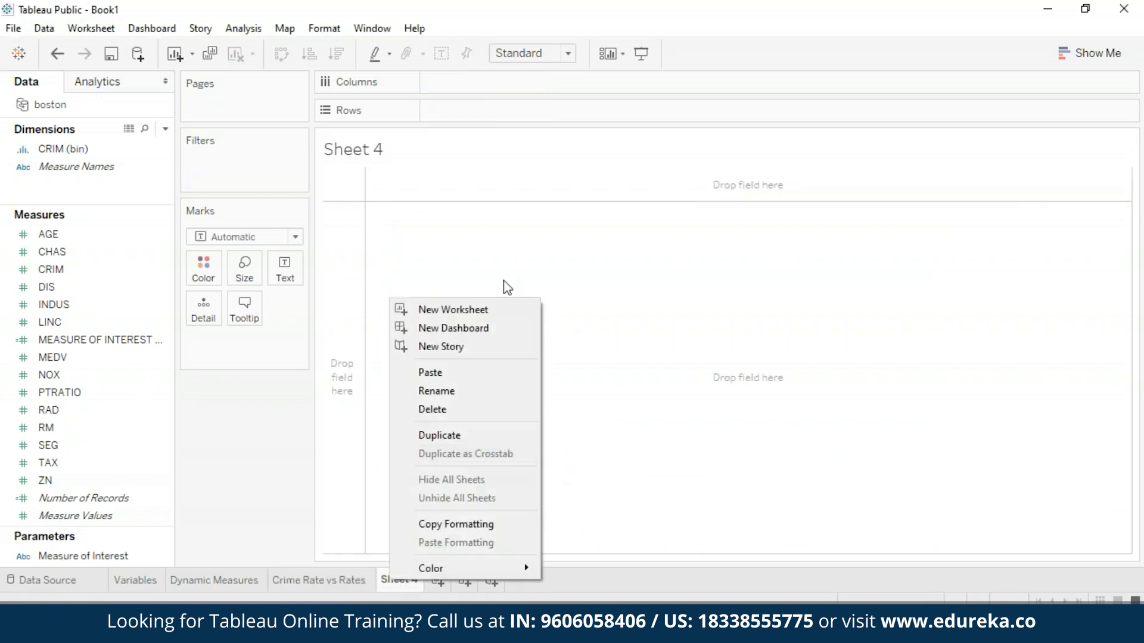
pyautogui.click(479, 391)
pyautogui.write('Metric')
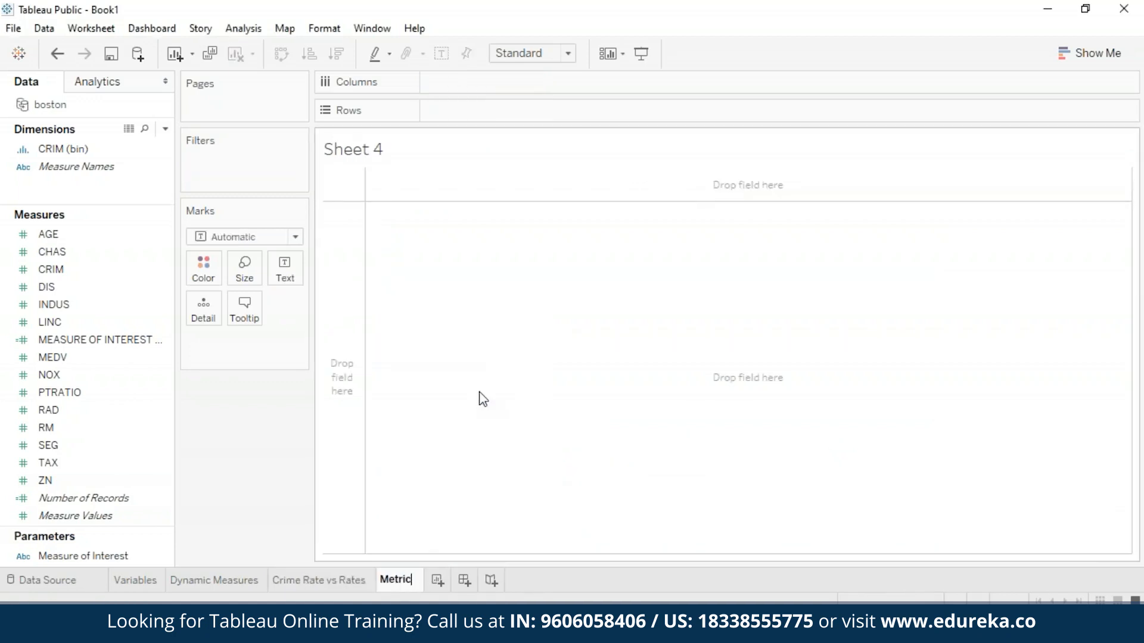
pyautogui.write('s')
pyautogui.press('Return')
# Place Measure Names on Columns and Measure Values on Rows in the Metrics sheet
pyautogui.click(77, 271)
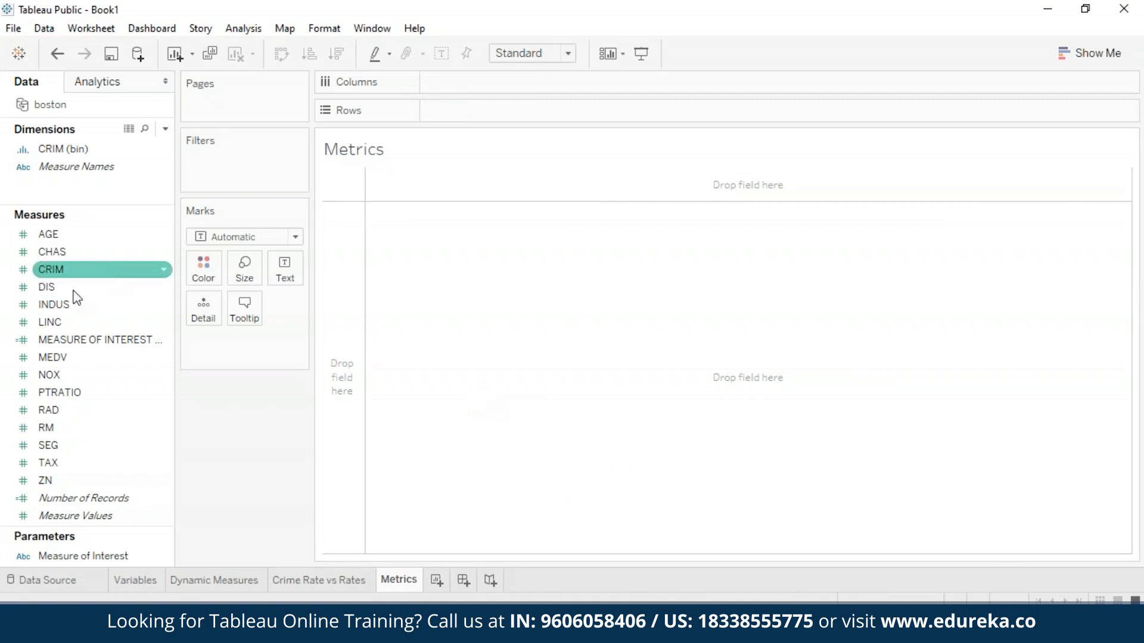
pyautogui.moveTo(90, 167); pyautogui.dragTo(495, 80)
pyautogui.click(77, 498)
pyautogui.moveTo(75, 516); pyautogui.dragTo(470, 110)
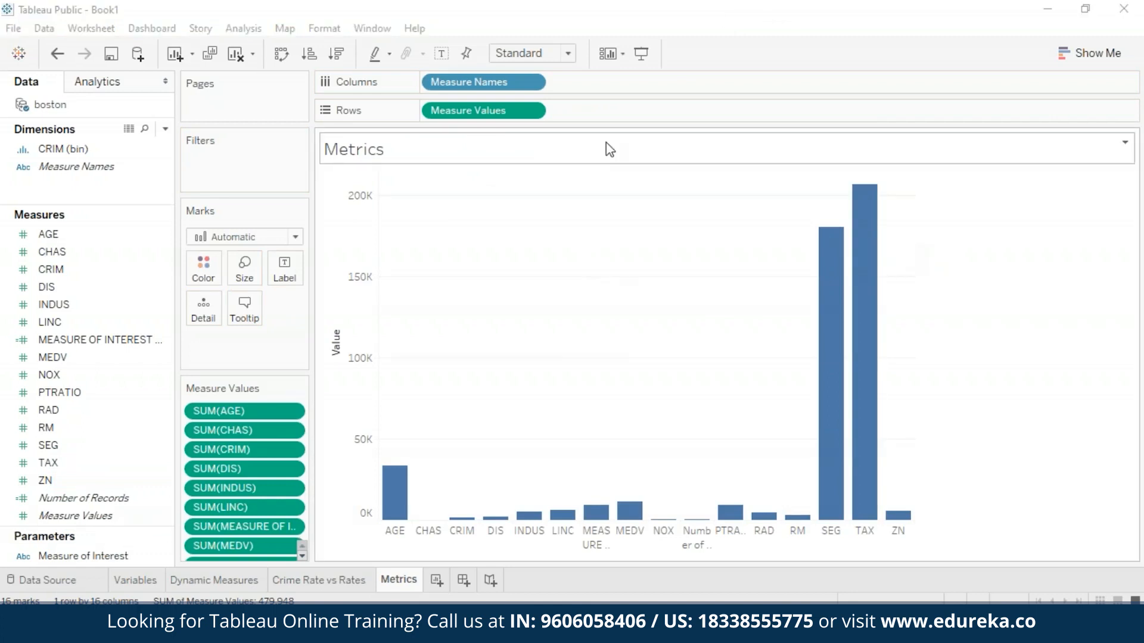
# Change the bar chart to a text table, swap its rows and columns, and close the Show Me chart choices
pyautogui.click(1110, 50)
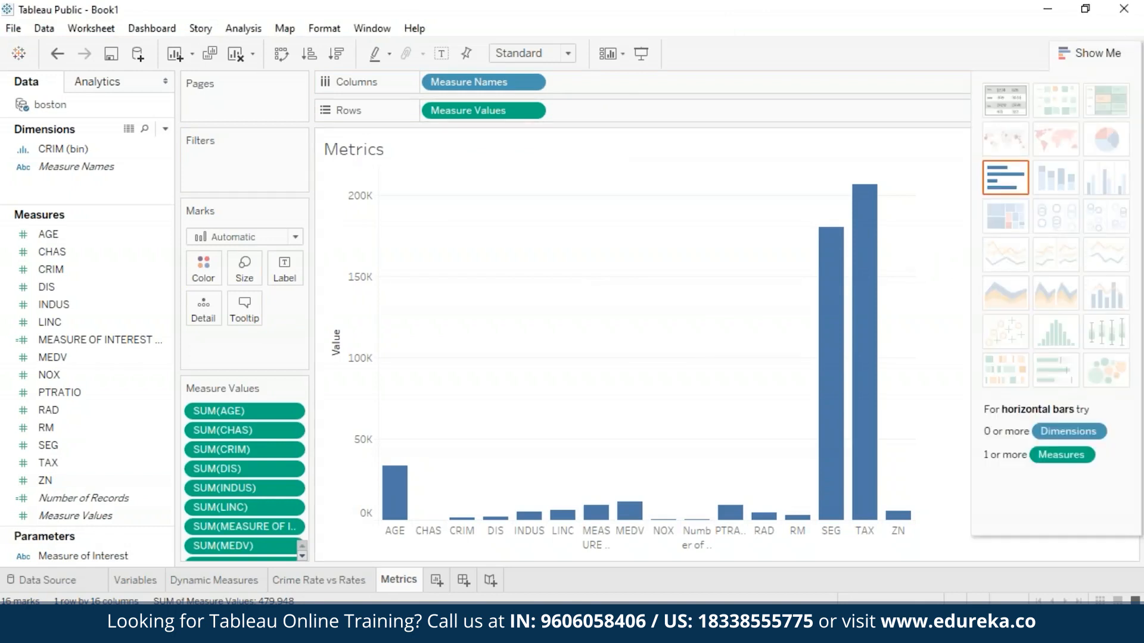
pyautogui.click(998, 109)
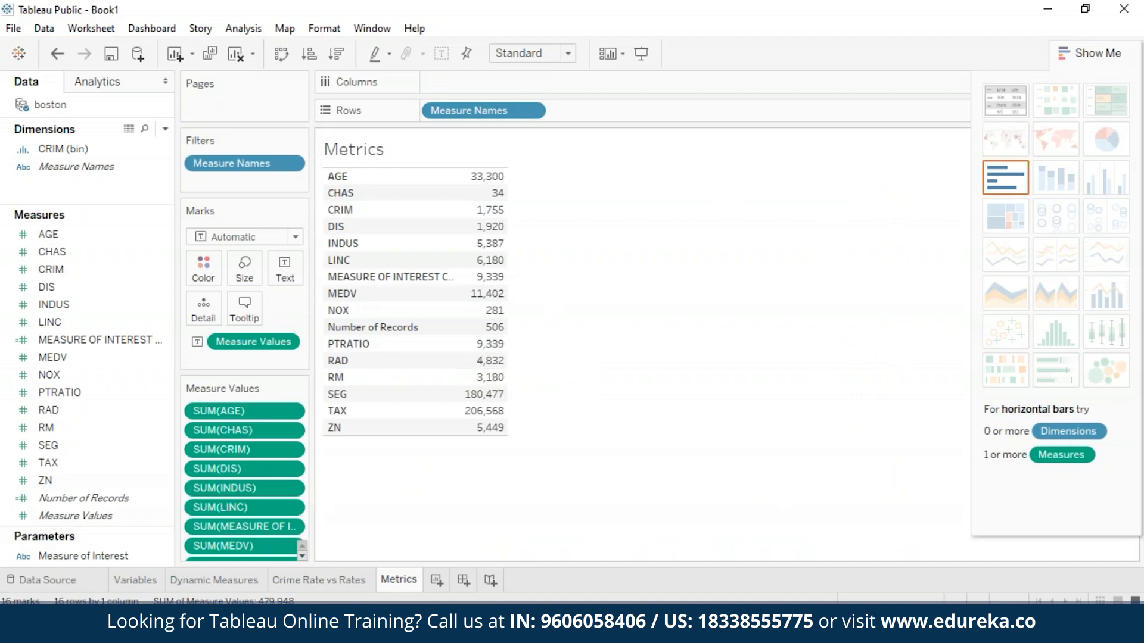
pyautogui.click(281, 54)
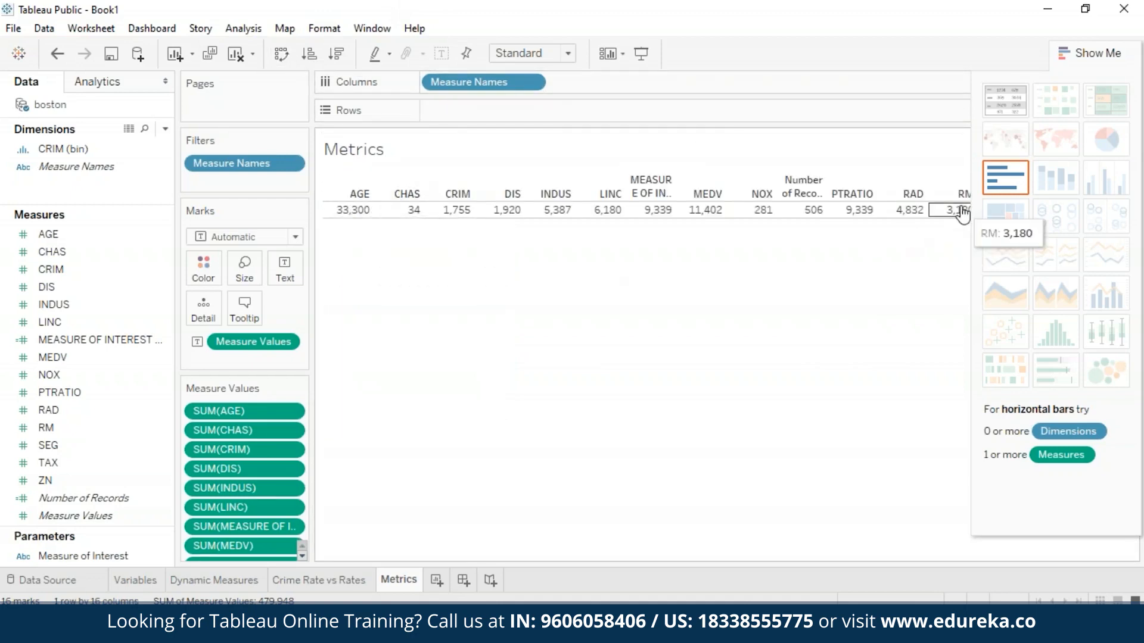
pyautogui.click(1090, 53)
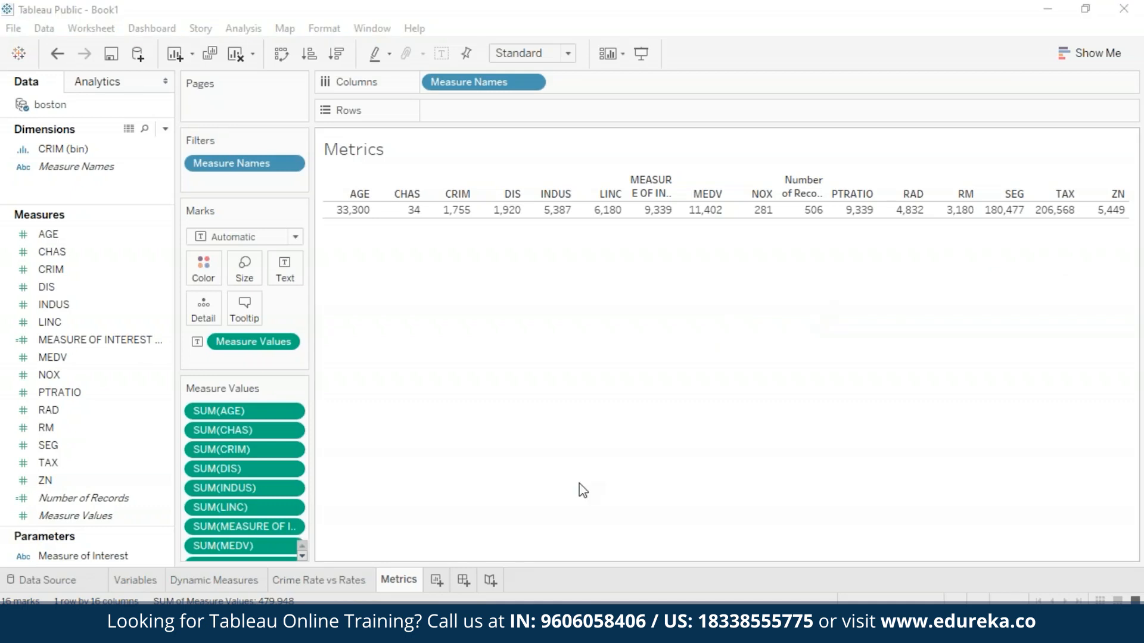
# Set the aggregation of Measure Values on the Marks card to Average
pyautogui.click(288, 344)
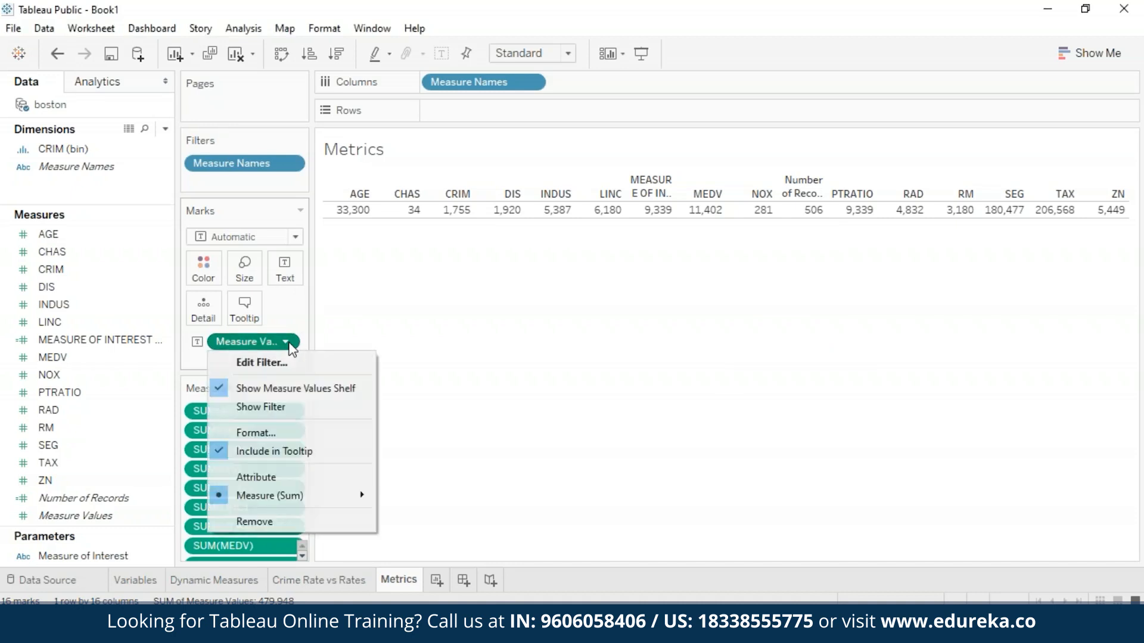
pyautogui.moveTo(284, 494)
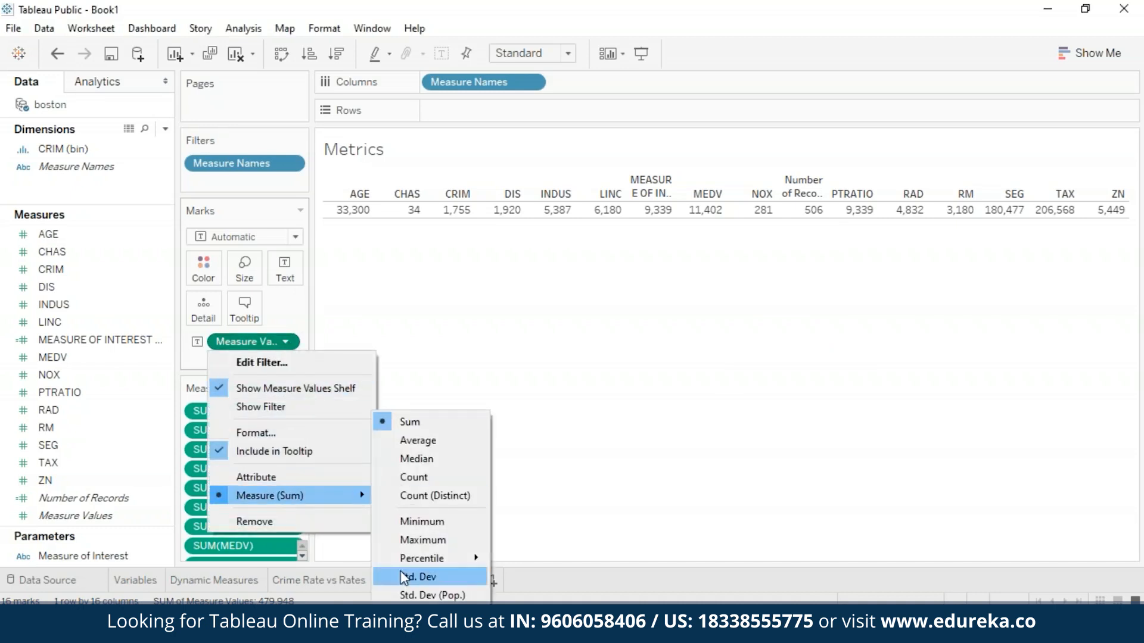
pyautogui.click(407, 442)
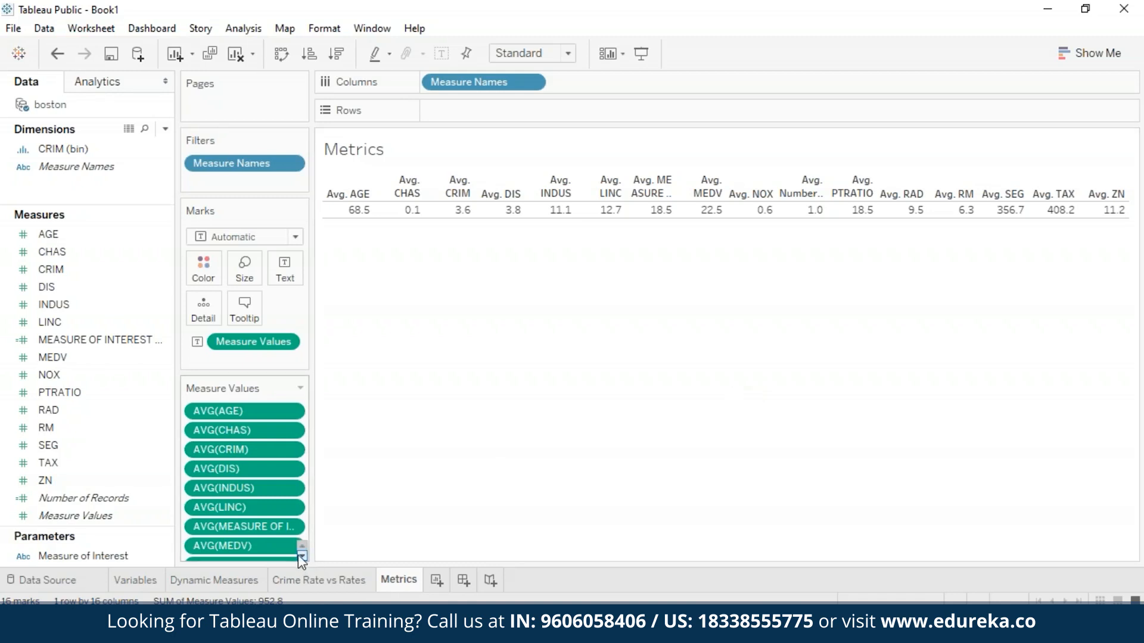
# Remove the CHAS, INDUS and LINC averages from the measure values in the table
pyautogui.click(291, 431)
pyautogui.click(338, 422)
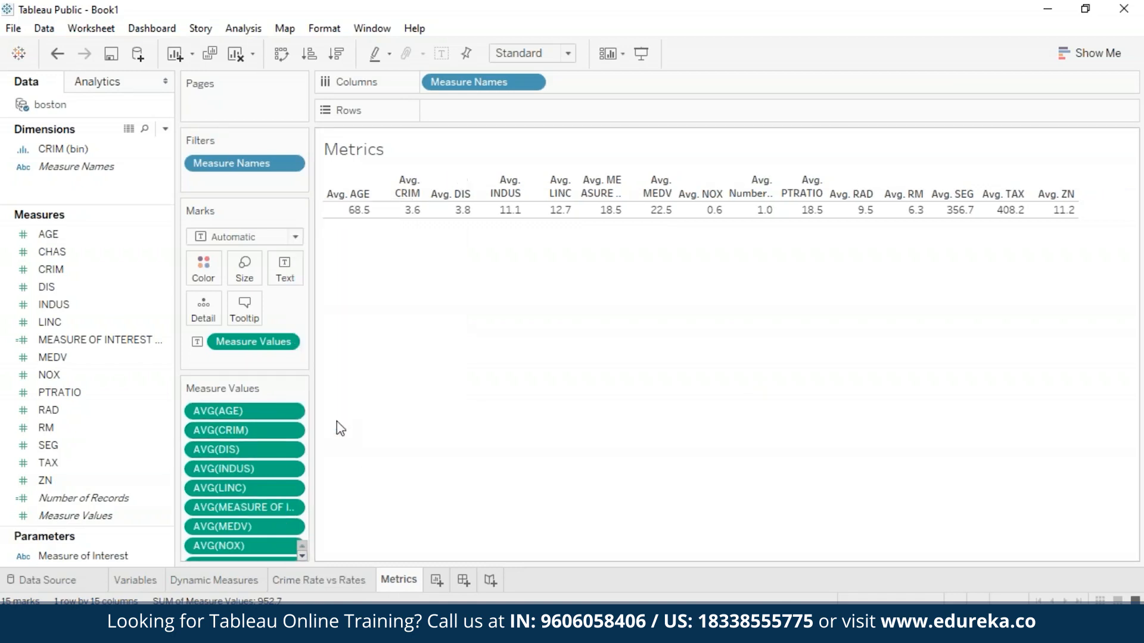
pyautogui.click(291, 469)
pyautogui.click(357, 457)
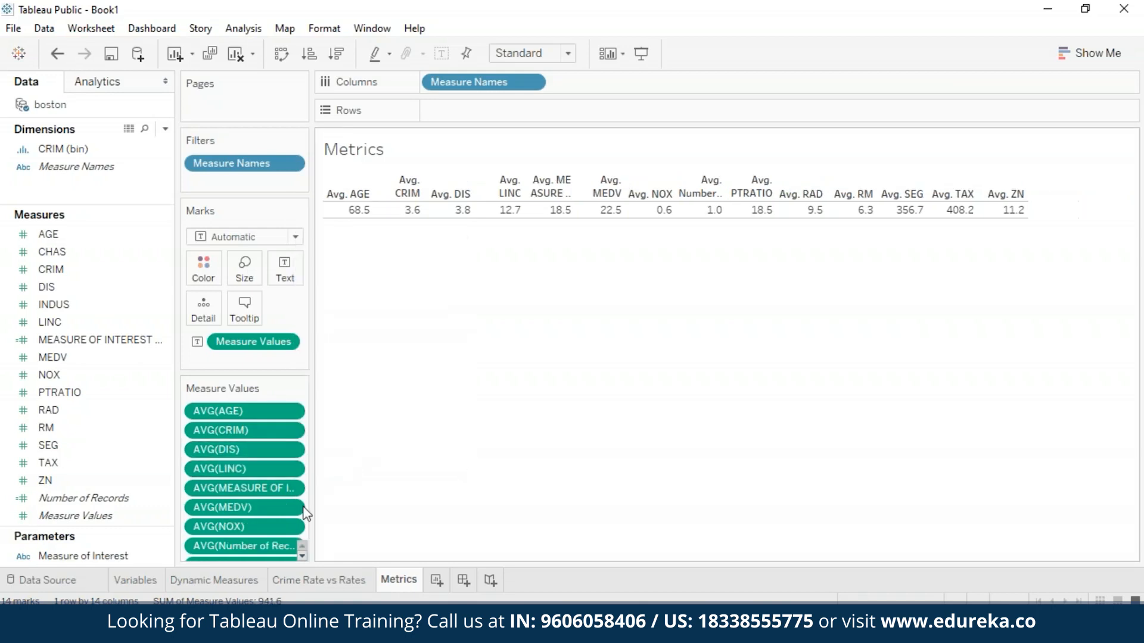
pyautogui.click(292, 468)
pyautogui.click(358, 453)
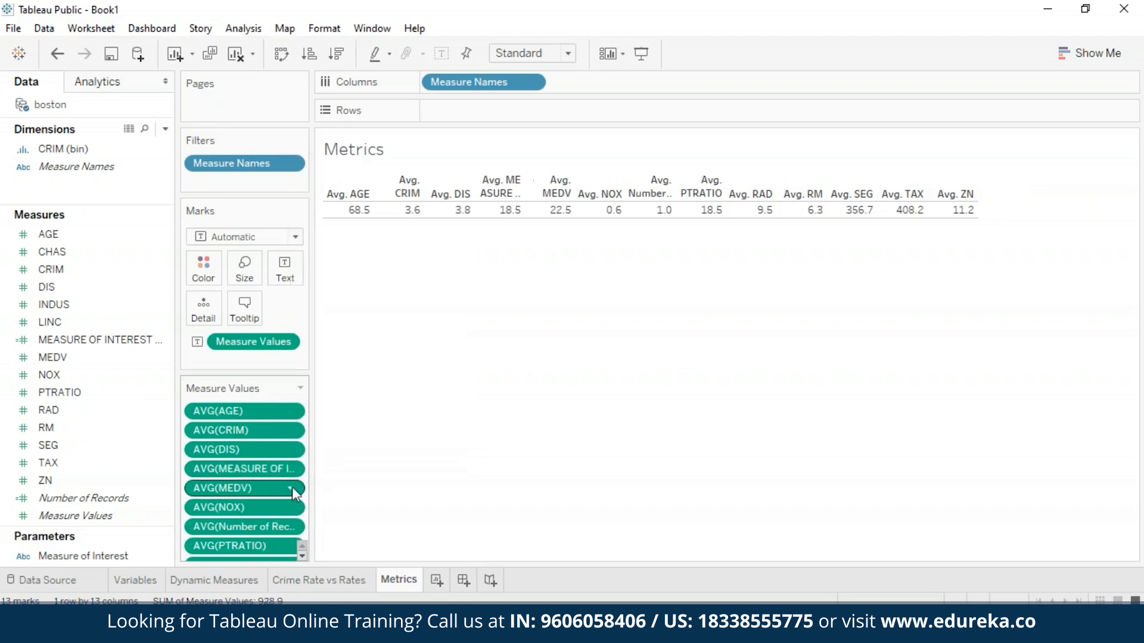
# Remove the averages of the Measure of Interest calculation, MEDV and Number of Records from the table
pyautogui.click(291, 469)
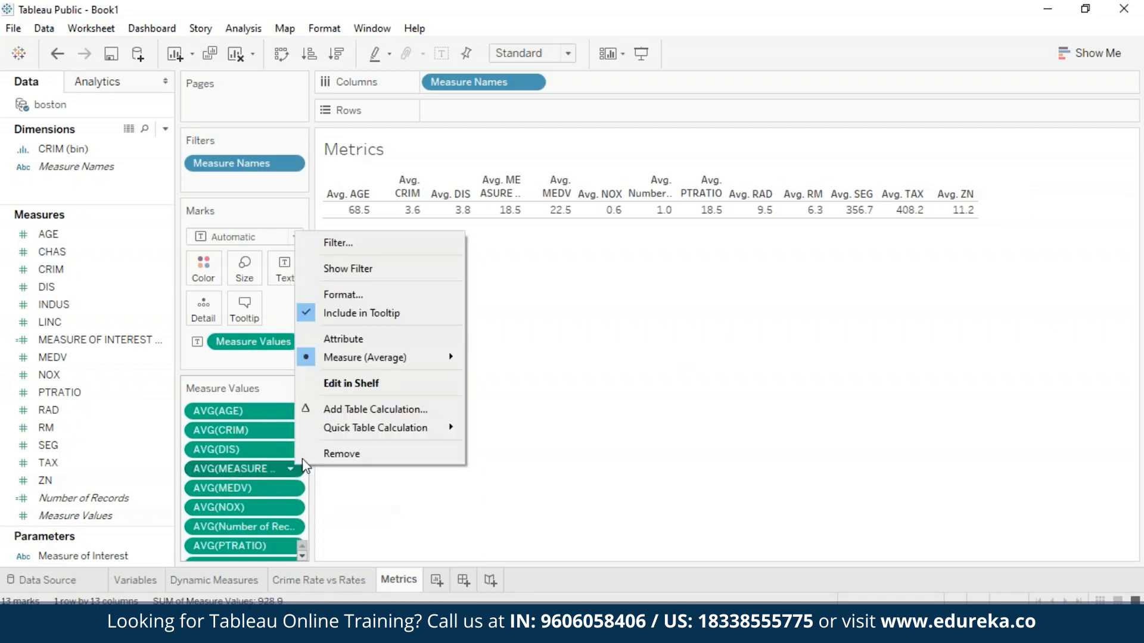
pyautogui.click(321, 454)
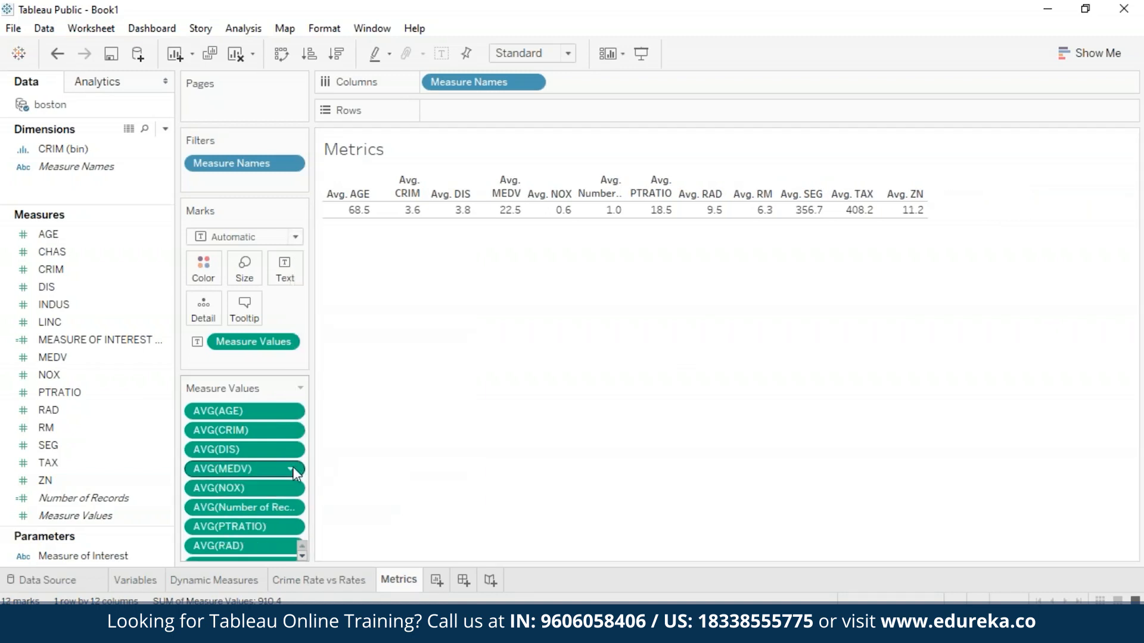
pyautogui.click(291, 469)
pyautogui.click(323, 457)
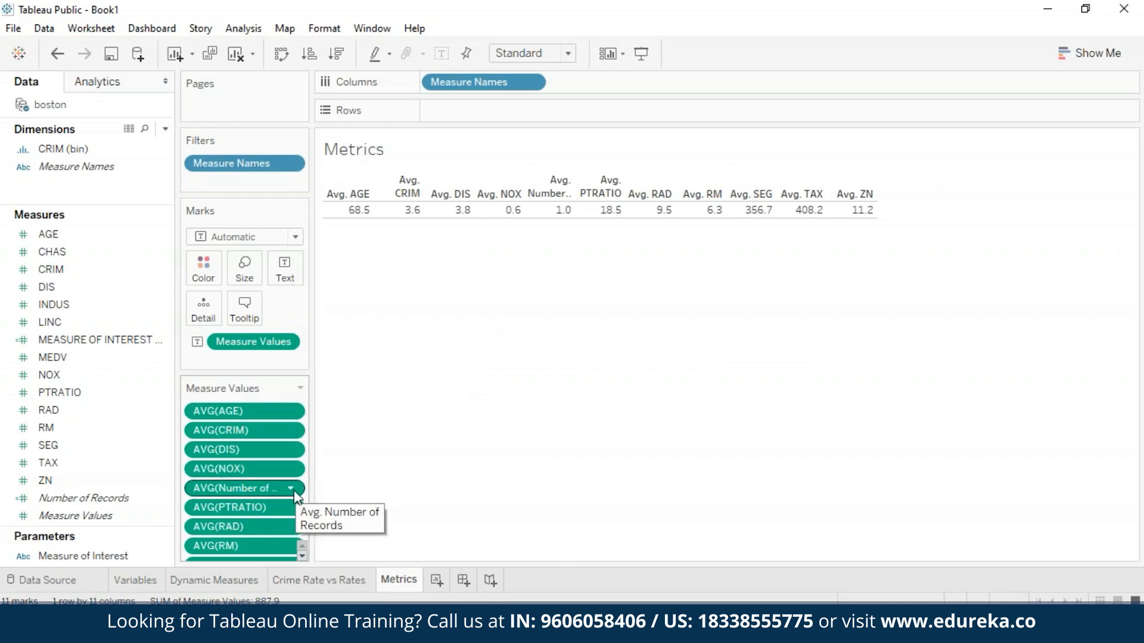
pyautogui.click(292, 489)
pyautogui.click(329, 478)
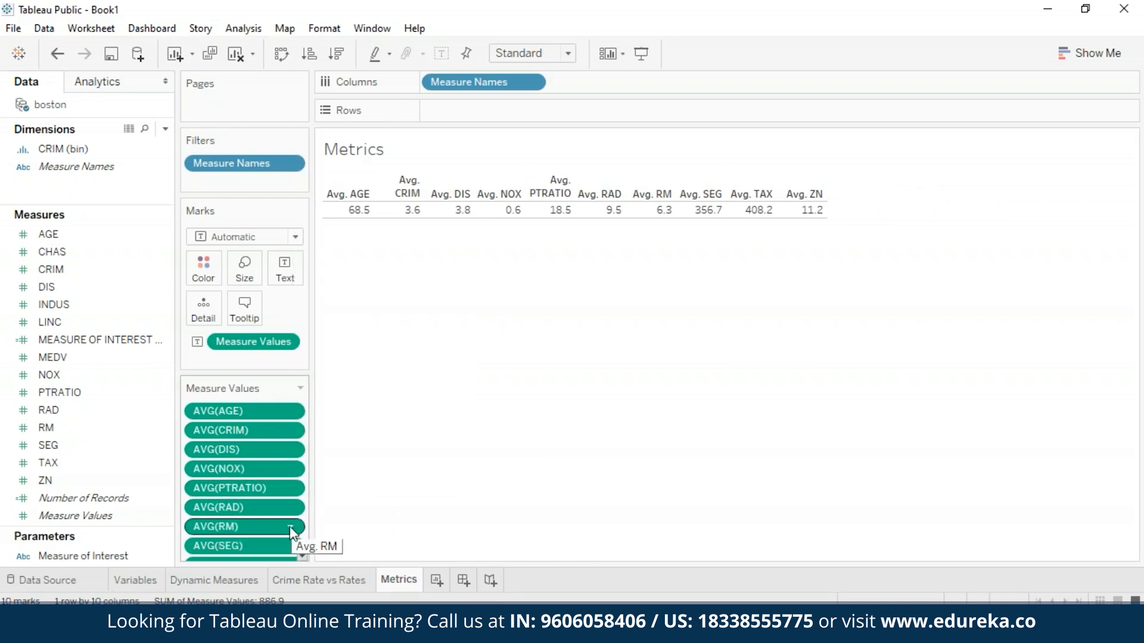
# Remove the SEG and ZN averages from the measure values in the table
pyautogui.click(292, 546)
pyautogui.click(339, 535)
pyautogui.click(302, 554)
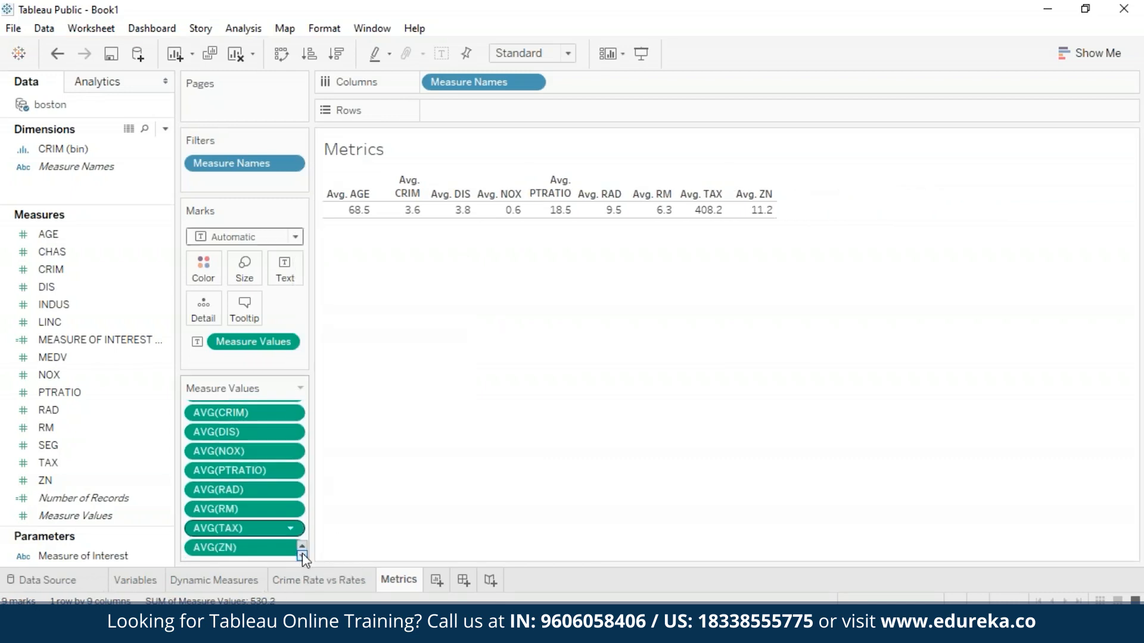
pyautogui.click(291, 547)
pyautogui.click(340, 534)
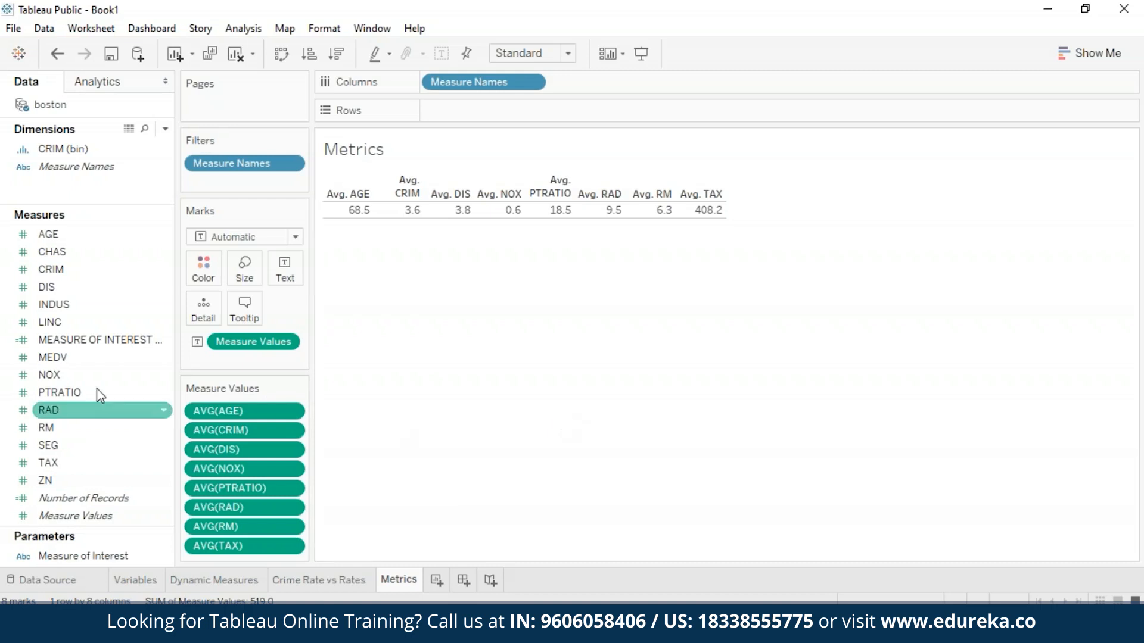
# Add an all-values range filter on MEDV, display its slider and narrow the range to 15 to 25
pyautogui.click(85, 357)
pyautogui.moveTo(85, 357); pyautogui.dragTo(224, 181)
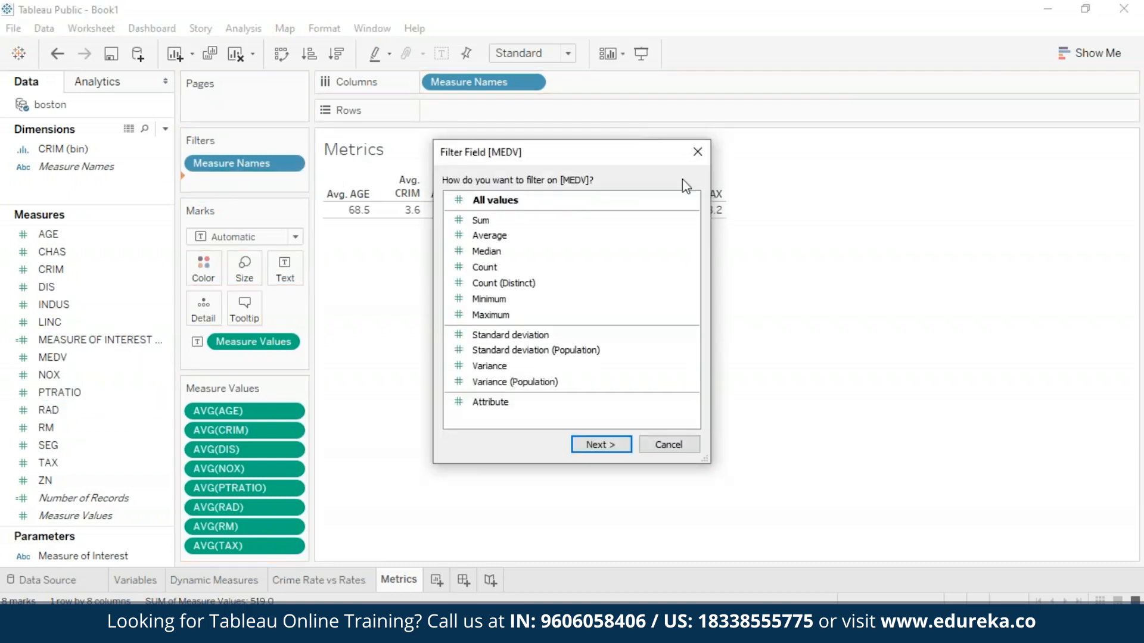
pyautogui.click(611, 451)
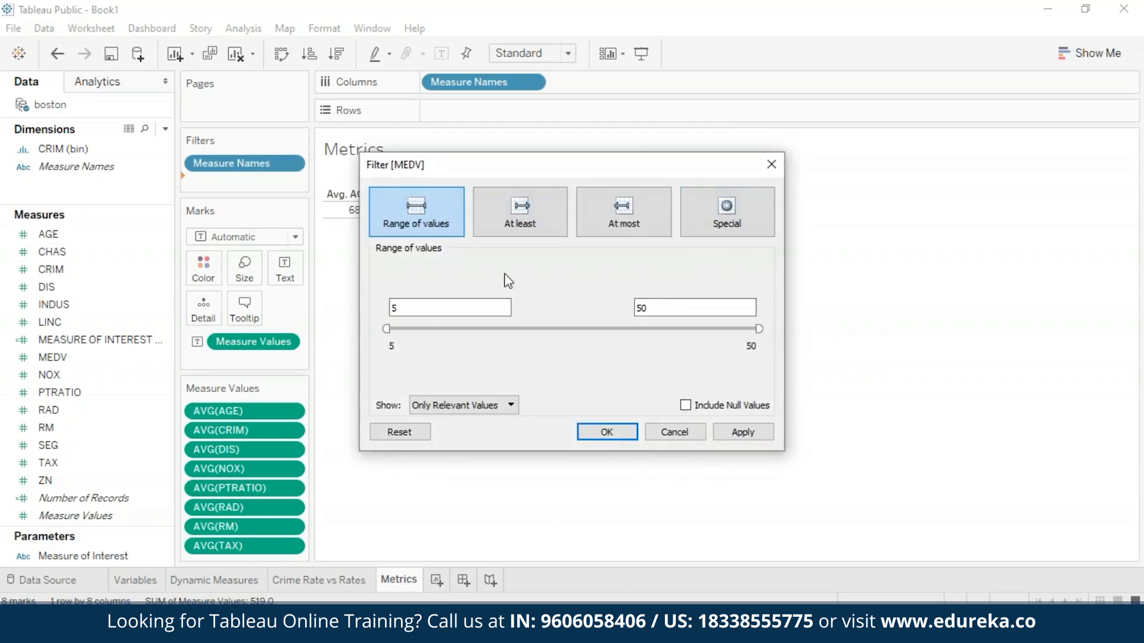
pyautogui.click(742, 431)
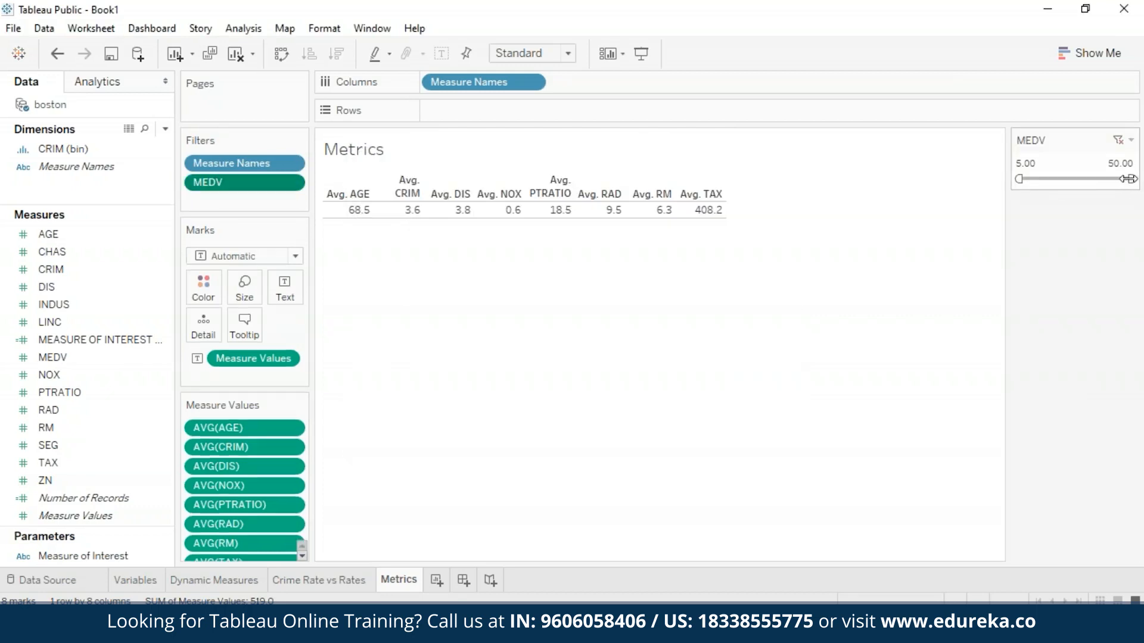
pyautogui.moveTo(1129, 178); pyautogui.dragTo(1041, 178)
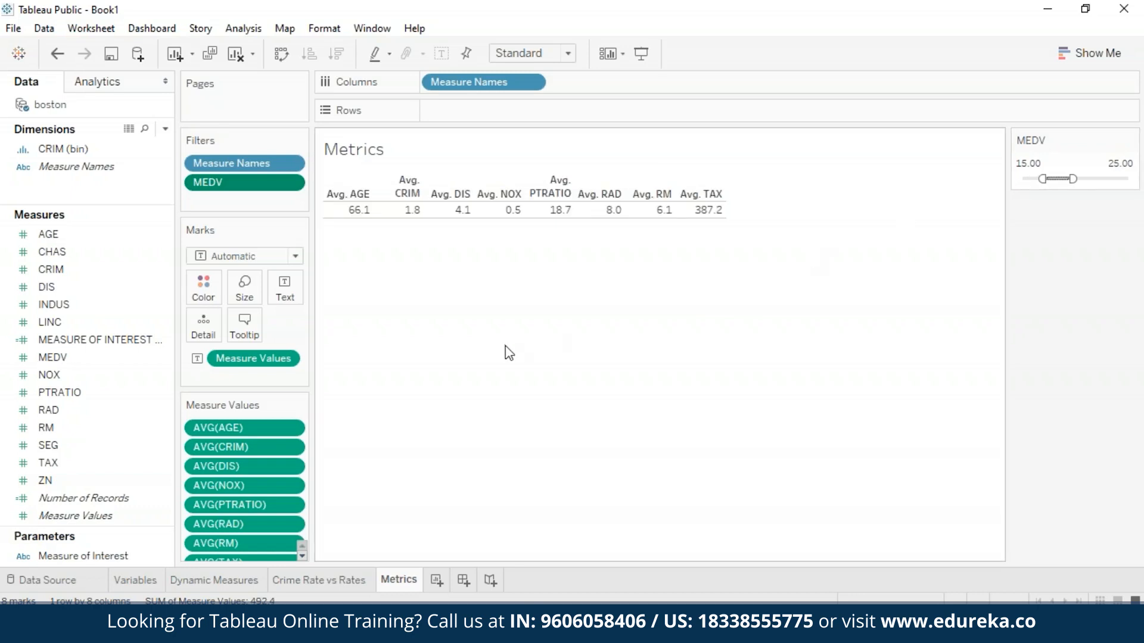
pyautogui.moveTo(412, 216)
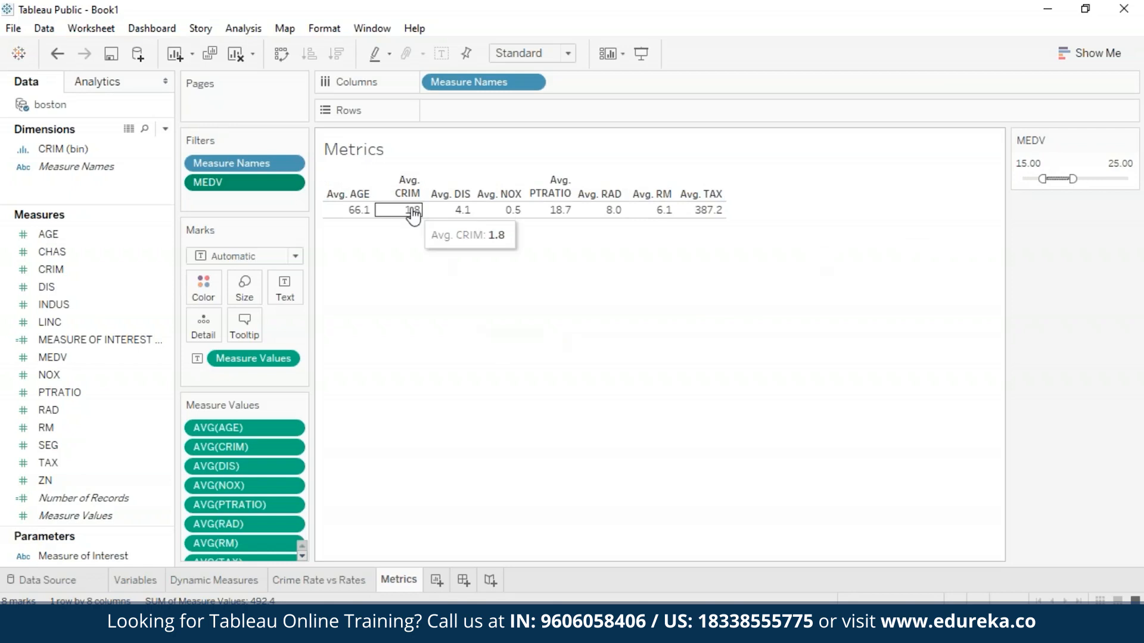
pyautogui.moveTo(466, 222)
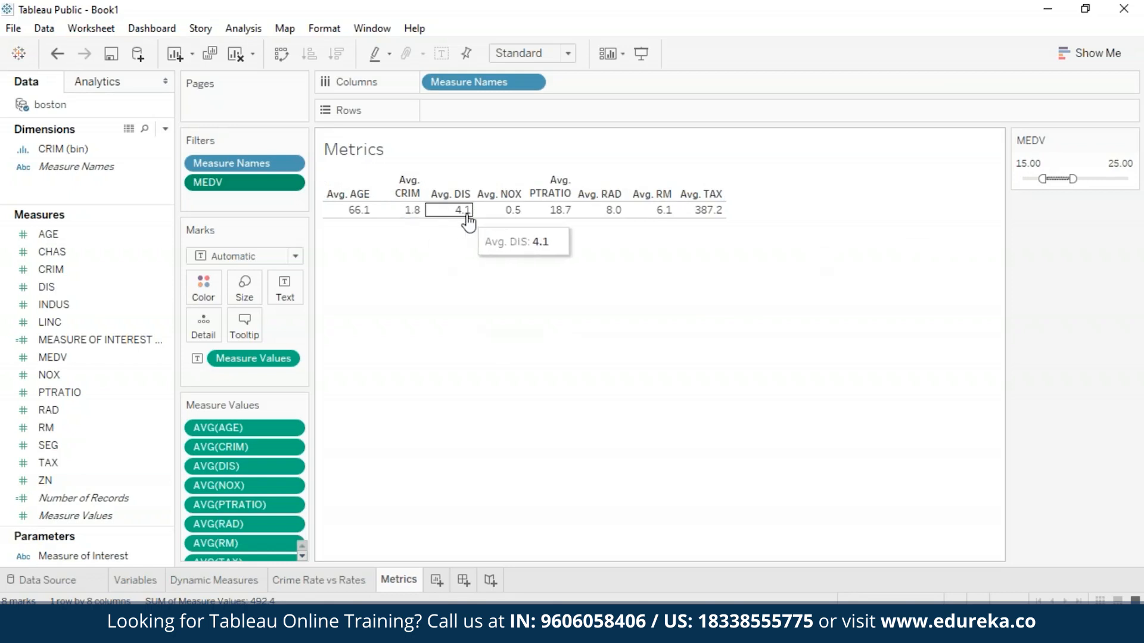
pyautogui.moveTo(512, 215)
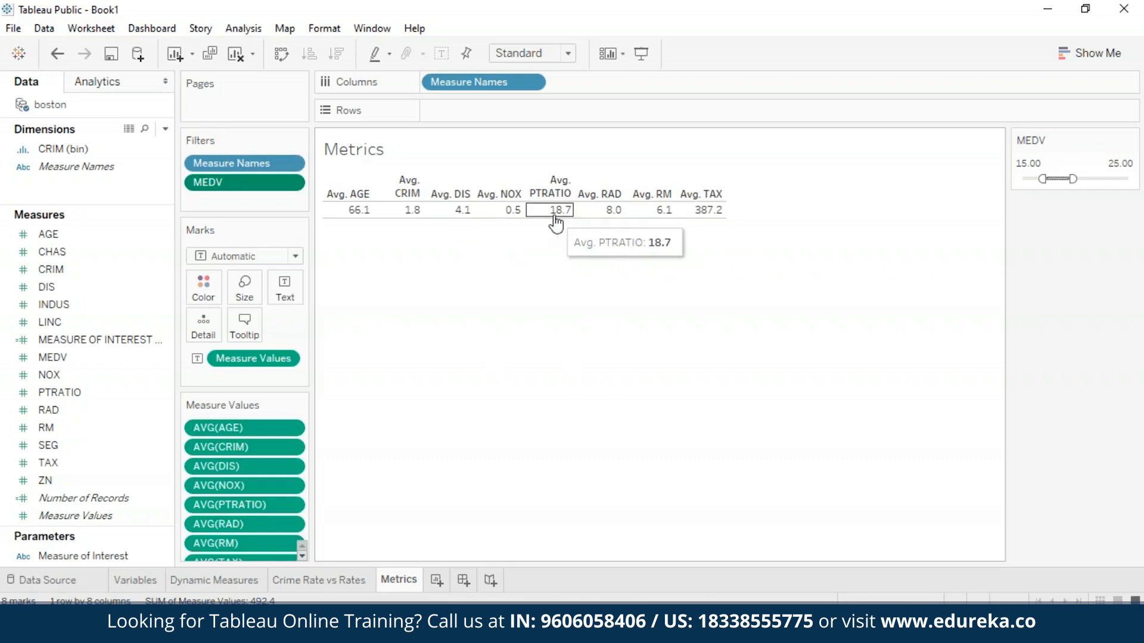
pyautogui.moveTo(635, 214)
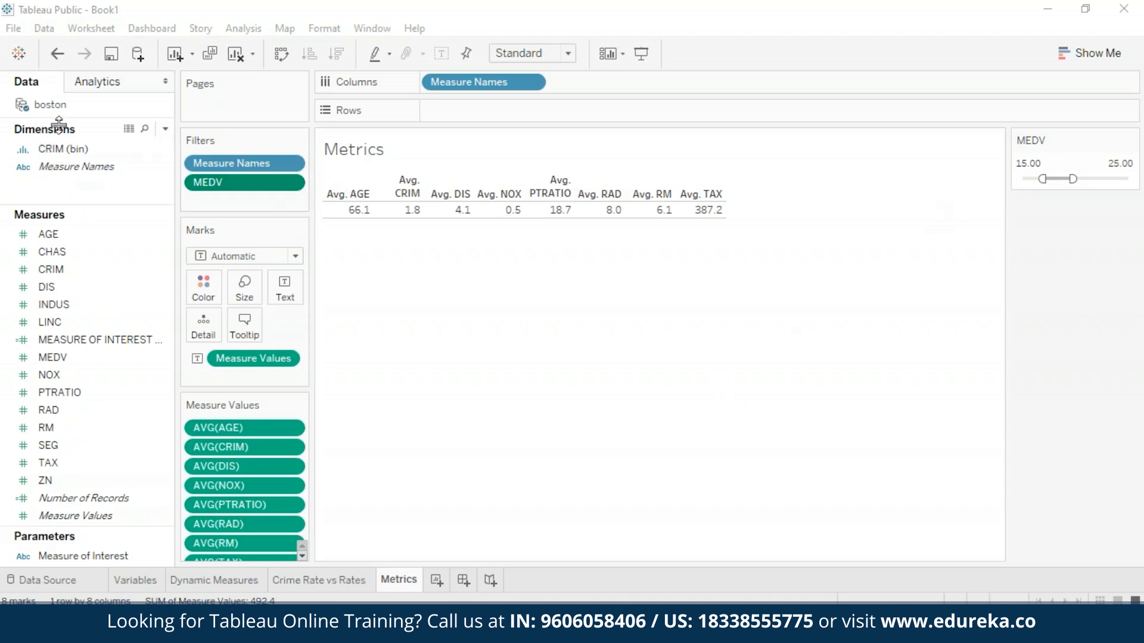
# Create a calculated field named CRIME INDICATOR
pyautogui.click(165, 128)
pyautogui.click(142, 148)
pyautogui.press('BackSpace')
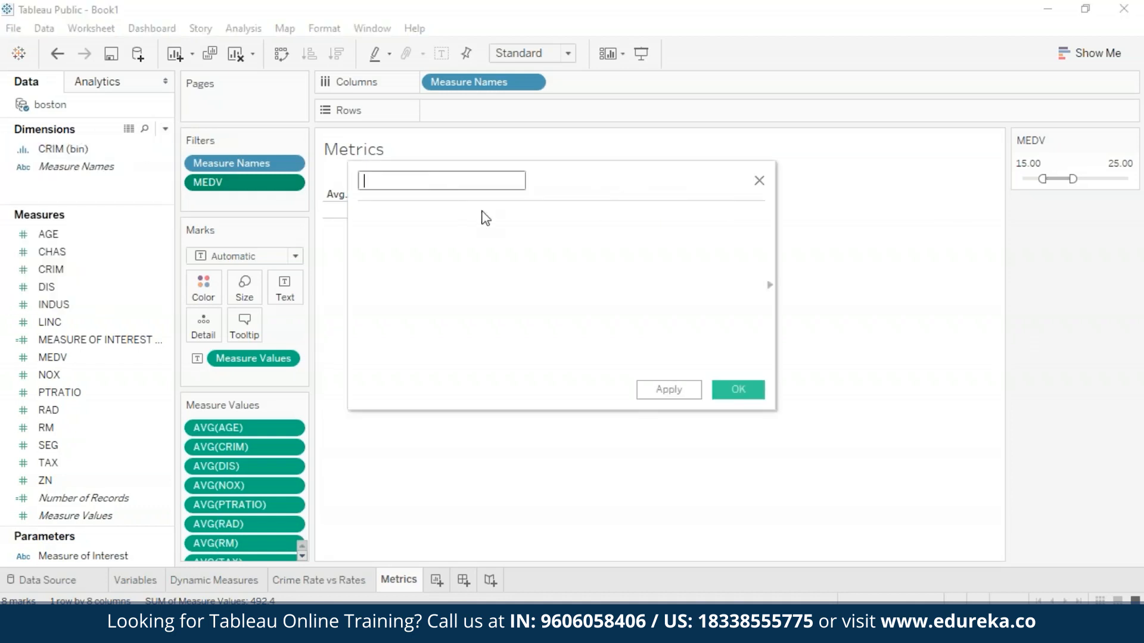
pyautogui.write('CRIME INDICATOR')
pyautogui.click(460, 258)
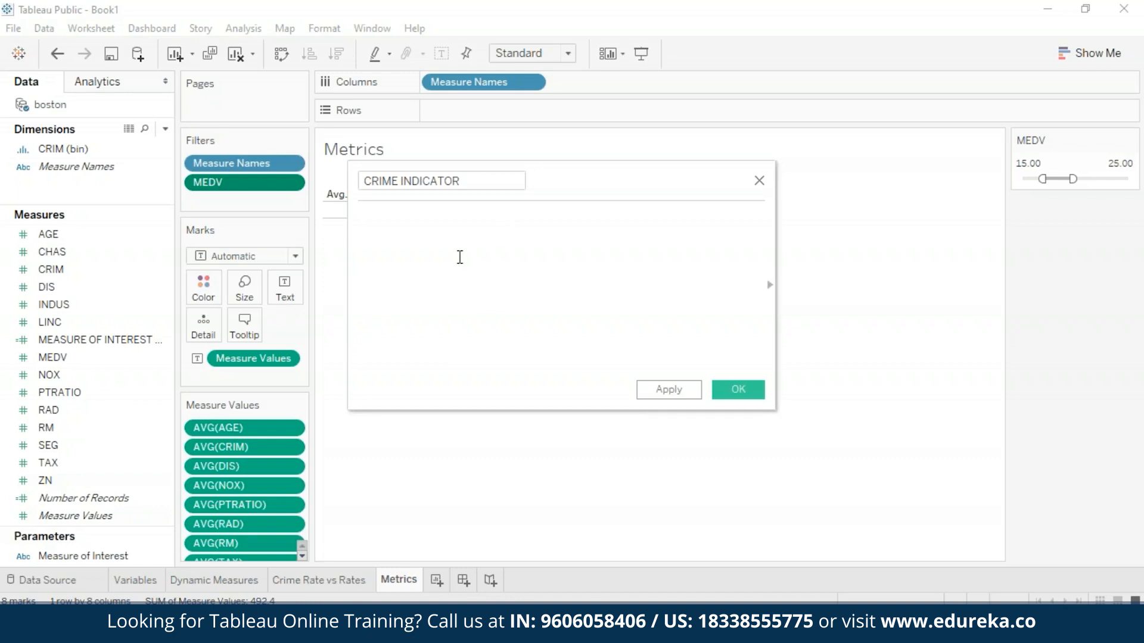
# Start the CRIME INDICATOR formula with an IF condition on the CRIM field
pyautogui.write('IF ')
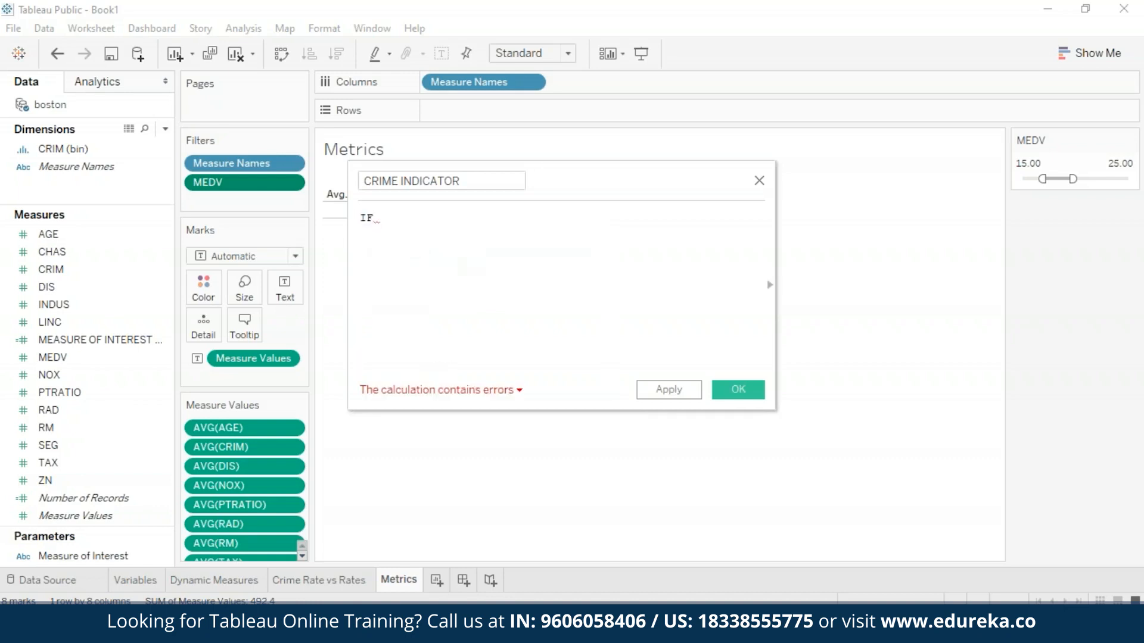
pyautogui.write('[CRIM')
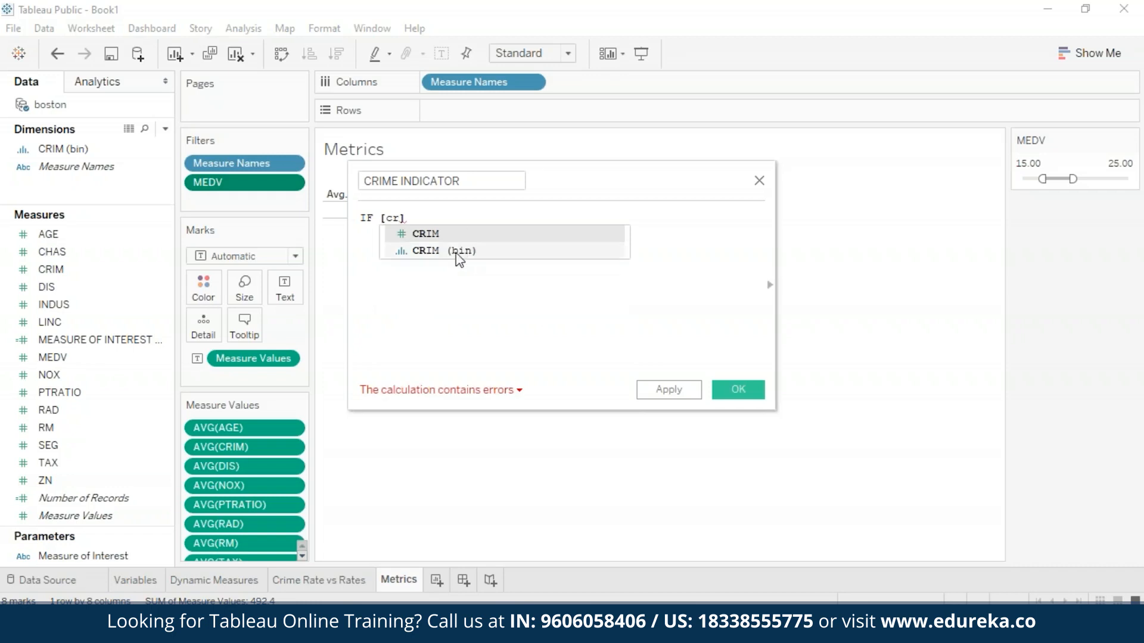
pyautogui.click(459, 249)
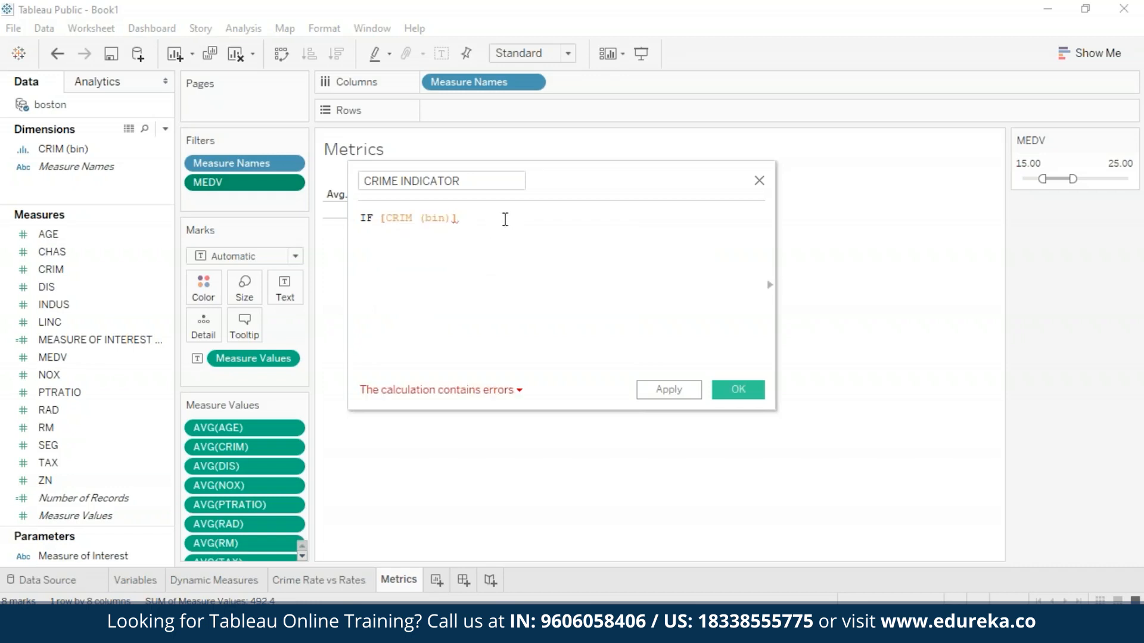
pyautogui.press('BackSpace')
pyautogui.press('BackSpace')
pyautogui.press('BackSpace')
pyautogui.press('BackSpace')
pyautogui.press('BackSpace')
pyautogui.press('BackSpace')
pyautogui.press('BackSpace')
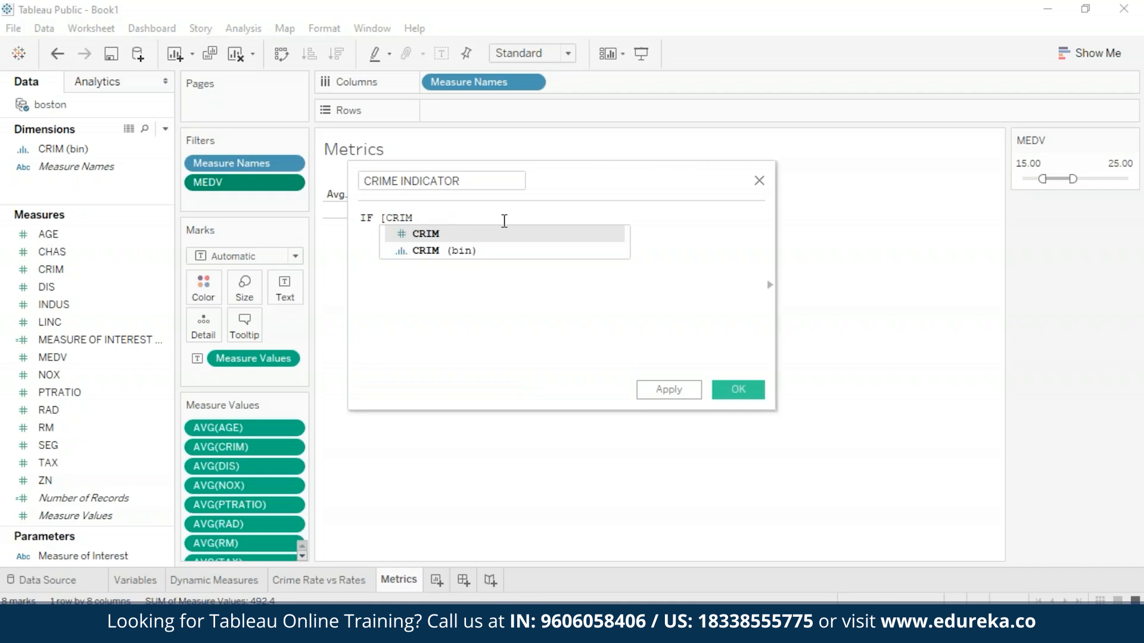
pyautogui.click(504, 237)
# Complete the first condition as <= 3 THEN 'Low' and close the formula with END
pyautogui.write('<')
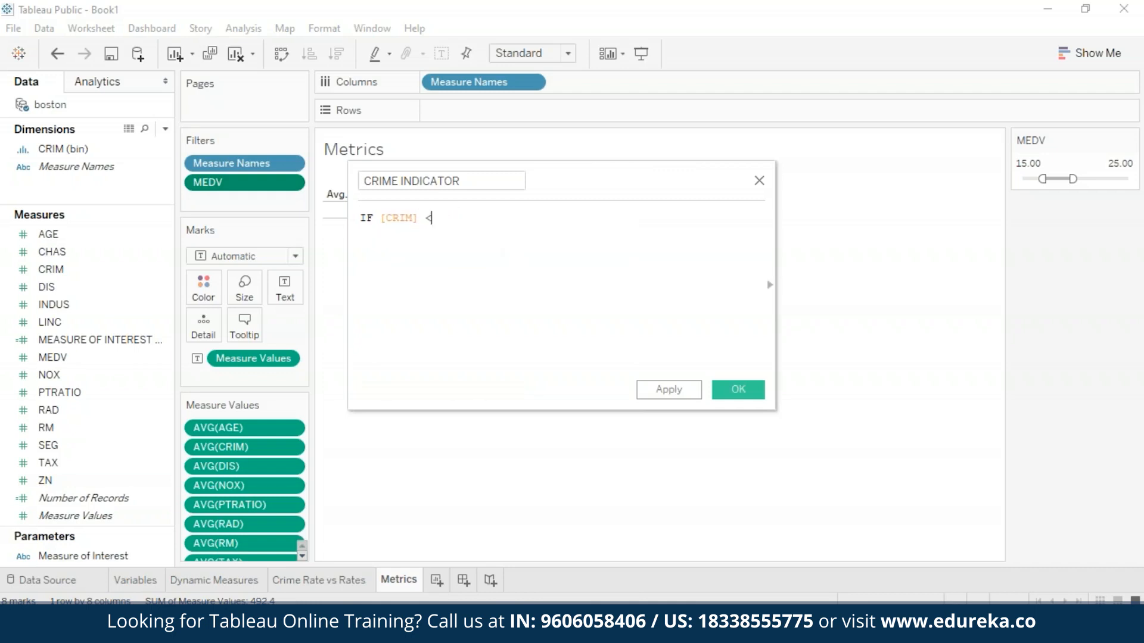
pyautogui.write('=')
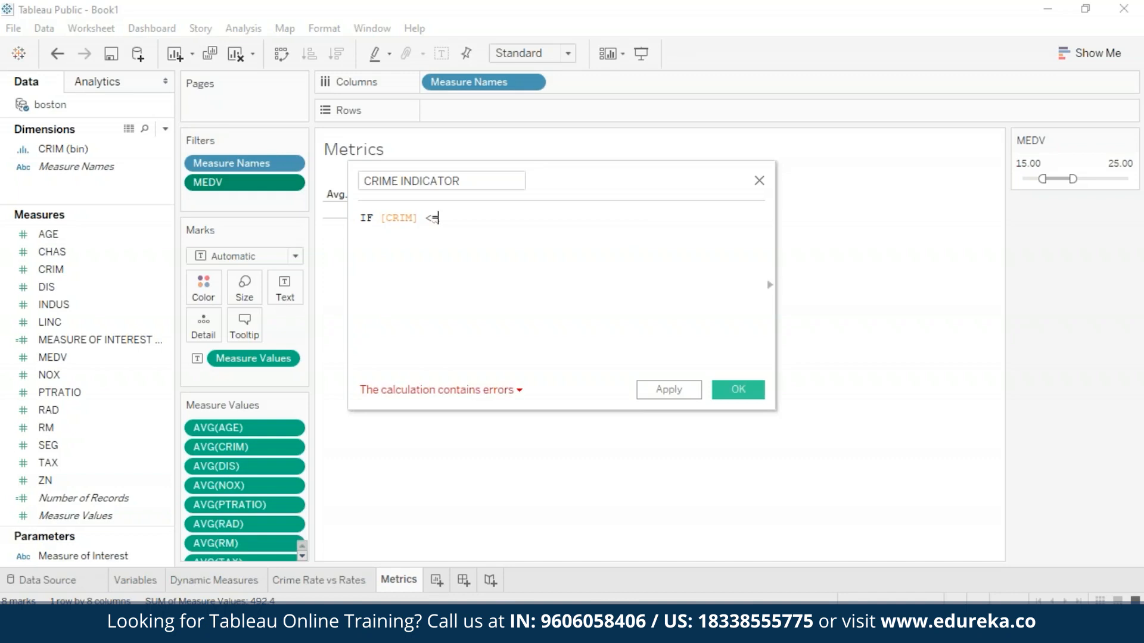
pyautogui.write(' 3 THEN')
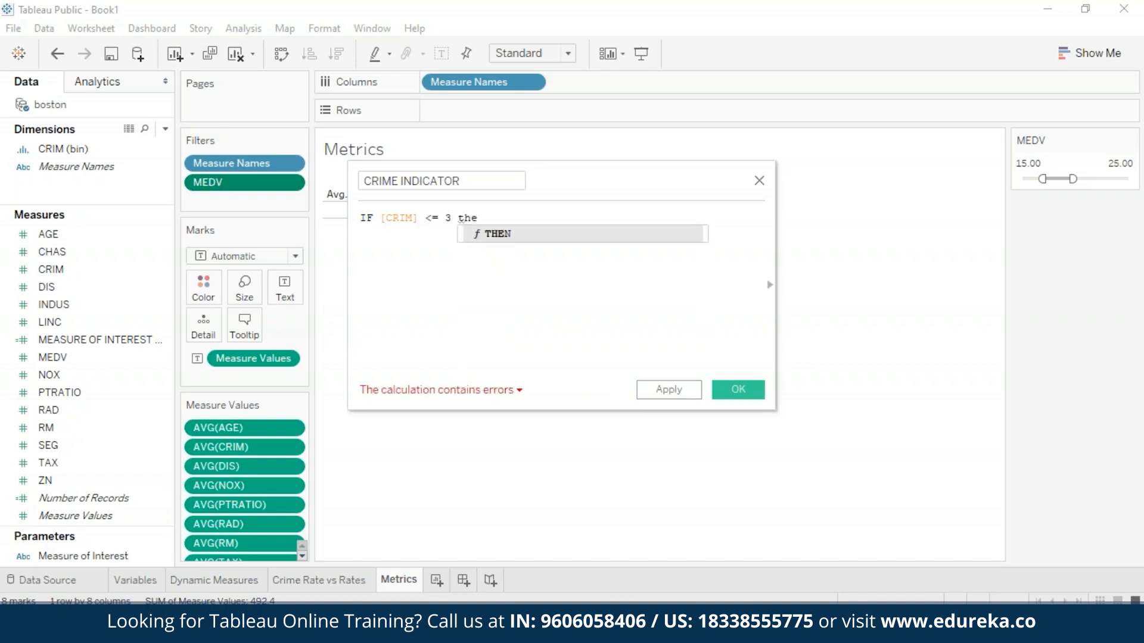
pyautogui.write(" ''")
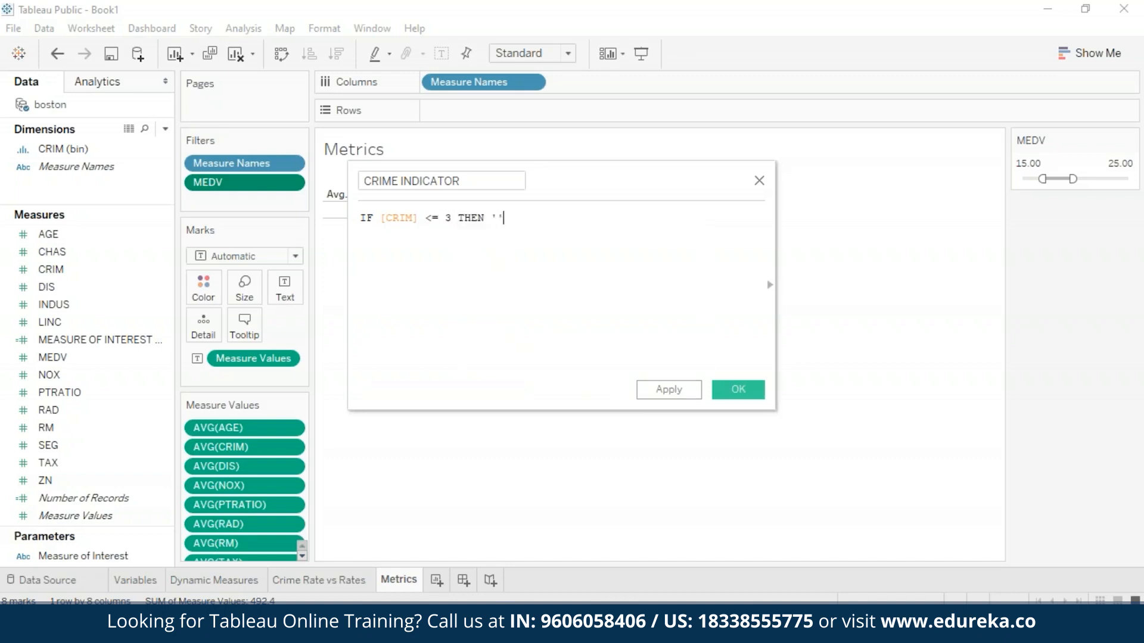
pyautogui.press('Left')
pyautogui.write('Low')
pyautogui.press('End')
pyautogui.press('Return')
pyautogui.write('END')
# Add a second formula line before END reading IF [CRIM] <= 8 THEN 'Moderate'
pyautogui.click(571, 218)
pyautogui.press('Return')
pyautogui.write('IF [C')
pyautogui.press('Down')
pyautogui.press('Return')
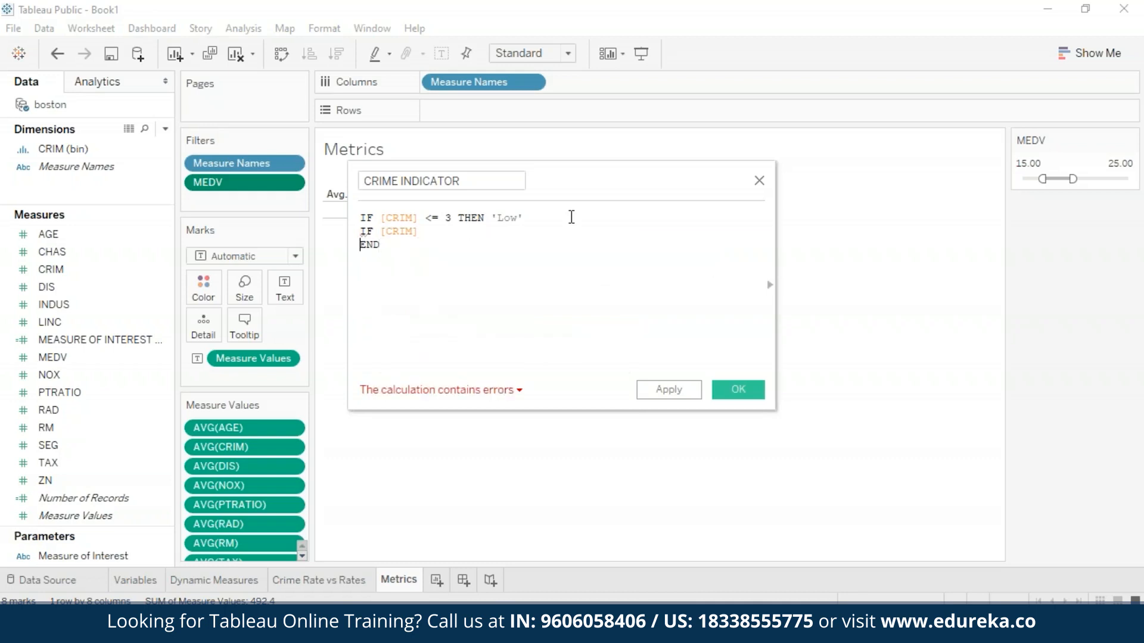
pyautogui.write('<=')
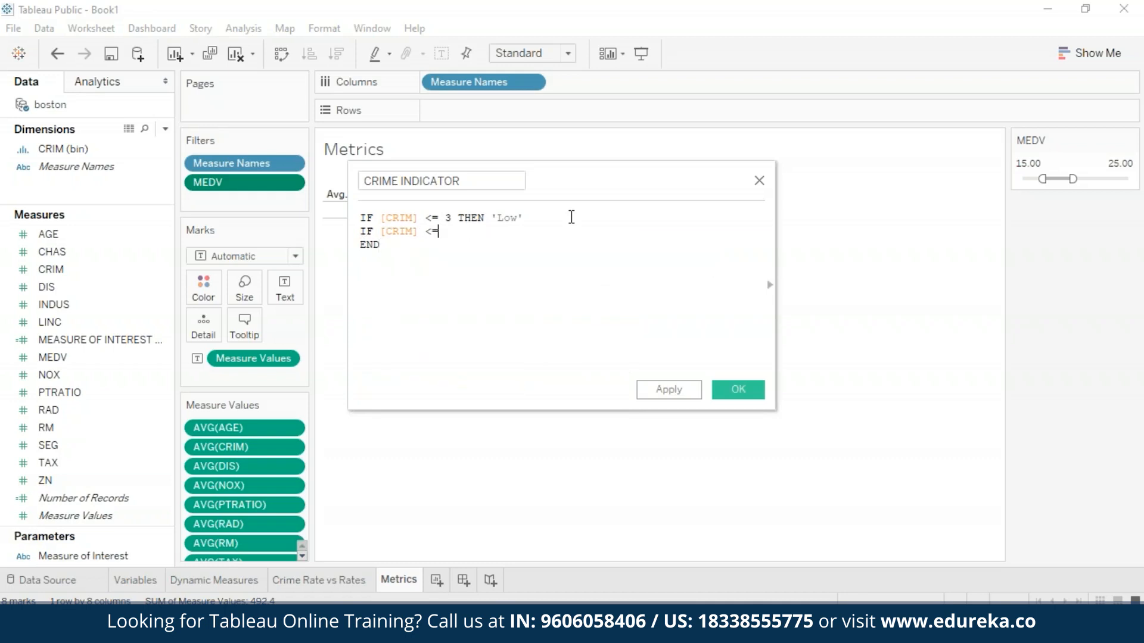
pyautogui.write(' 8 the')
pyautogui.press('Return')
pyautogui.write("'Moderate'")
pyautogui.press('Return')
pyautogui.write('IF ')
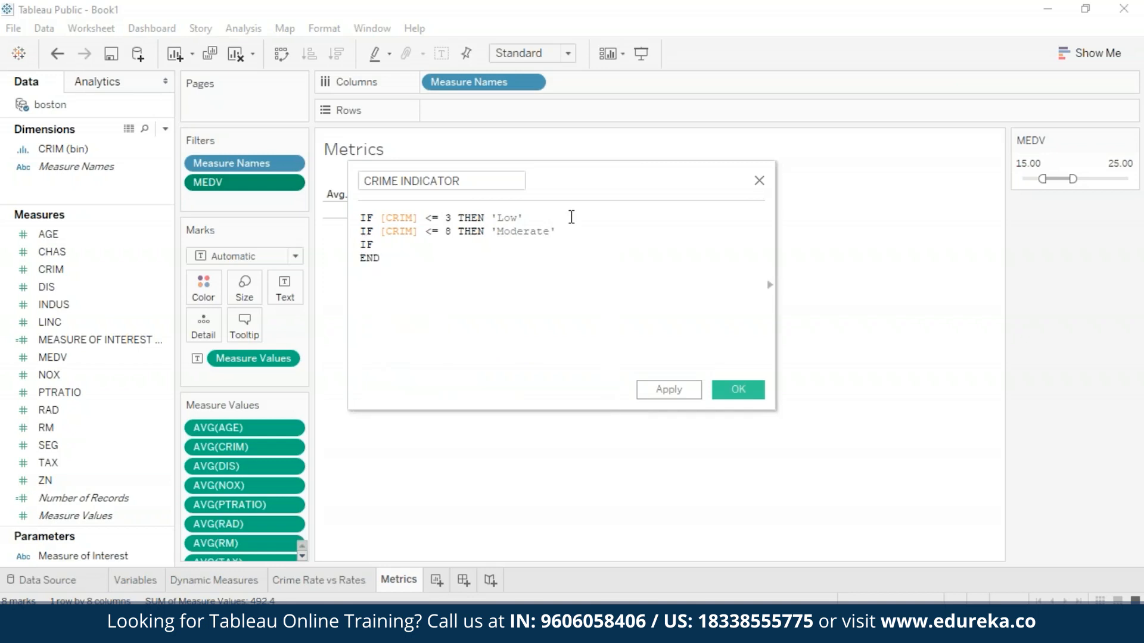
pyautogui.write('[cri')
pyautogui.press('Return')
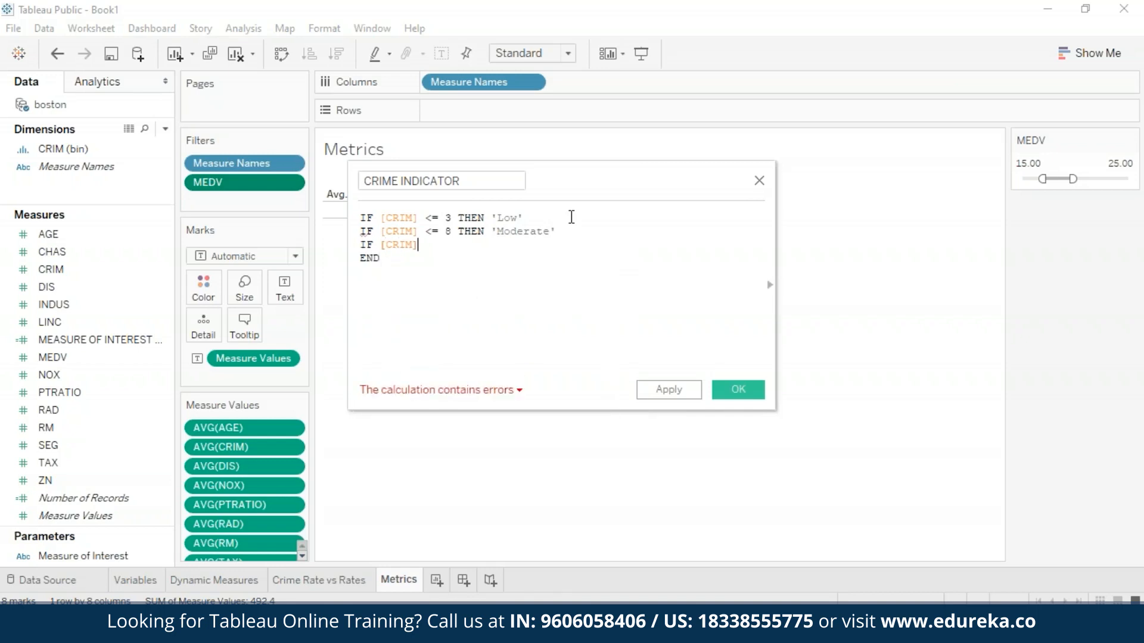
pyautogui.write('=')
pyautogui.press('BackSpace')
pyautogui.write('>')
pyautogui.press('BackSpace')
pyautogui.press('BackSpace')
pyautogui.press('BackSpace')
pyautogui.press('BackSpace')
pyautogui.press('BackSpace')
pyautogui.press('BackSpace')
pyautogui.press('BackSpace')
pyautogui.press('BackSpace')
pyautogui.press('BackSpace')
pyautogui.press('BackSpace')
pyautogui.press('BackSpace')
# Change the IF of the 'Moderate' line to ELSEIF
pyautogui.press('Up')
pyautogui.write('else')
pyautogui.press('Return')
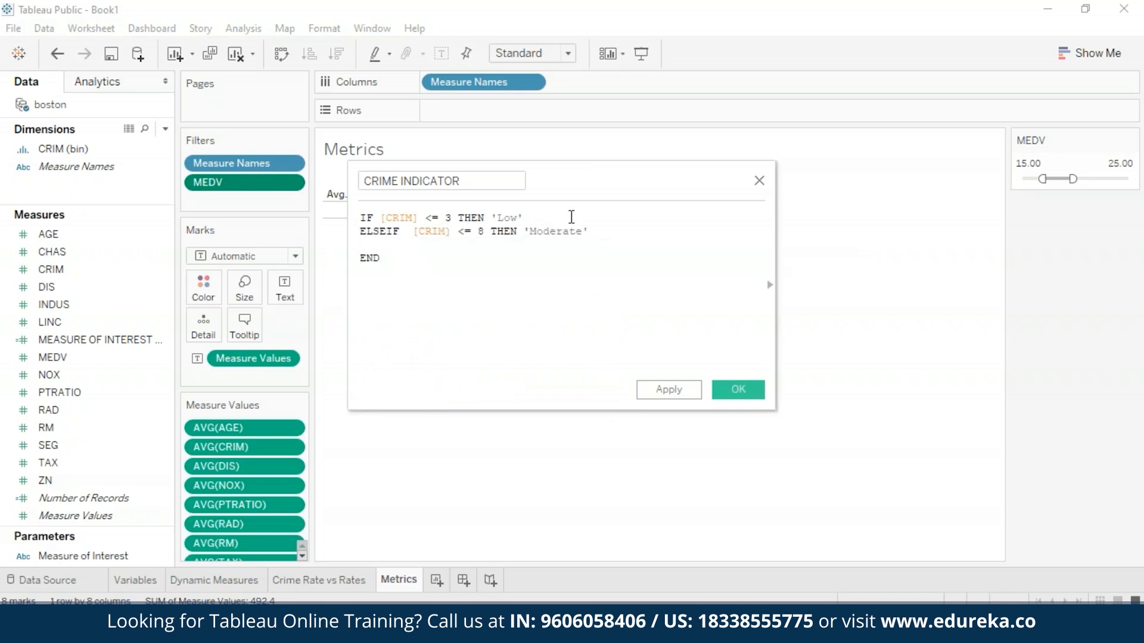
pyautogui.press('BackSpace')
# Add the line ELSE 'High' before END in the formula
pyautogui.press('Down')
pyautogui.write('else')
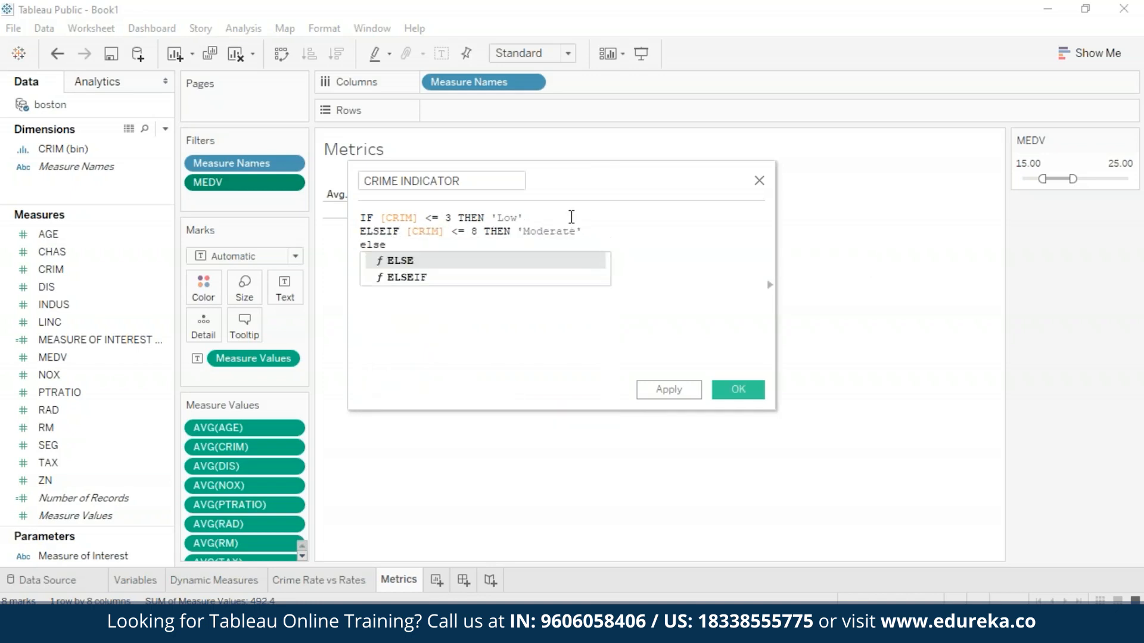
pyautogui.press('Return')
pyautogui.write("'high")
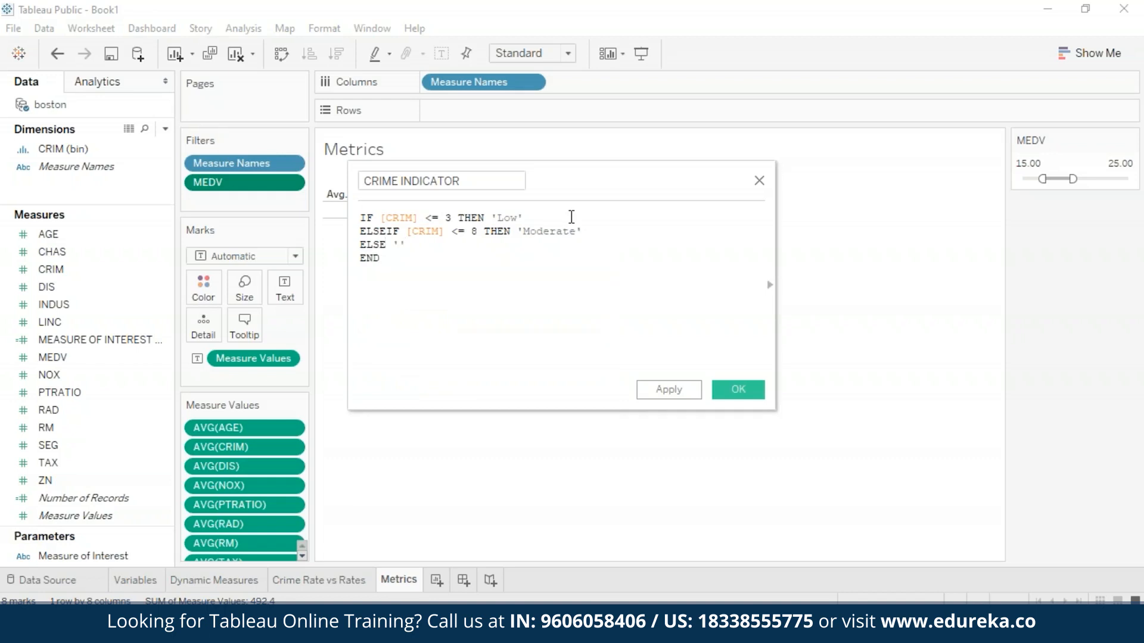
pyautogui.press('Left')
pyautogui.press('Left')
pyautogui.press('Left')
pyautogui.press('BackSpace')
pyautogui.write('H')
pyautogui.press('Down')
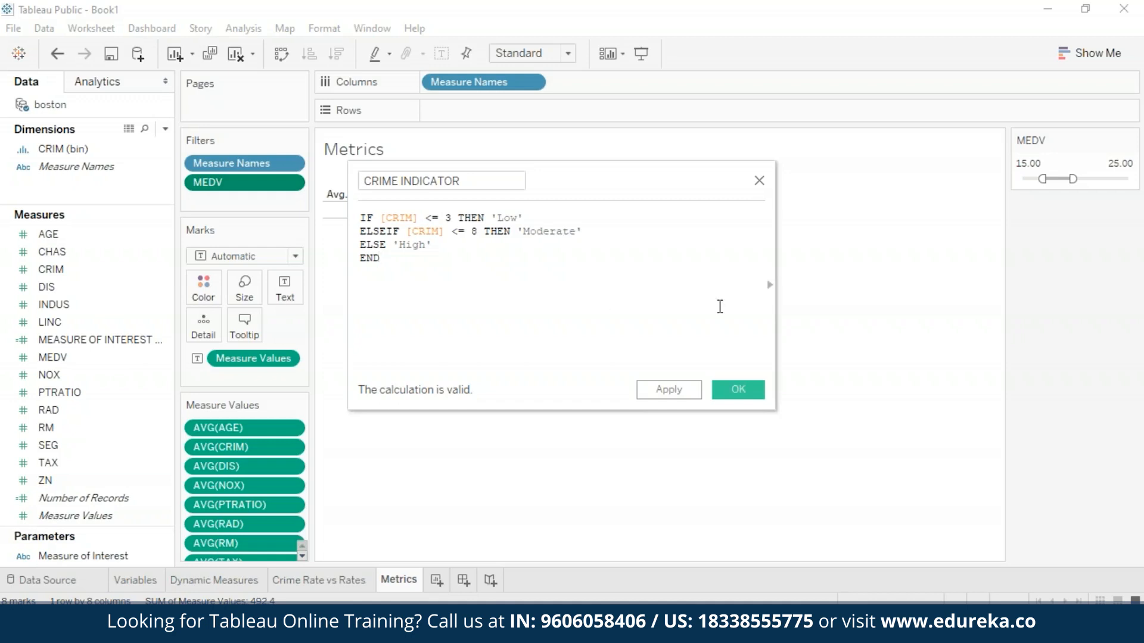
# Apply the CRIME INDICATOR calculation and close its editor
pyautogui.click(685, 391)
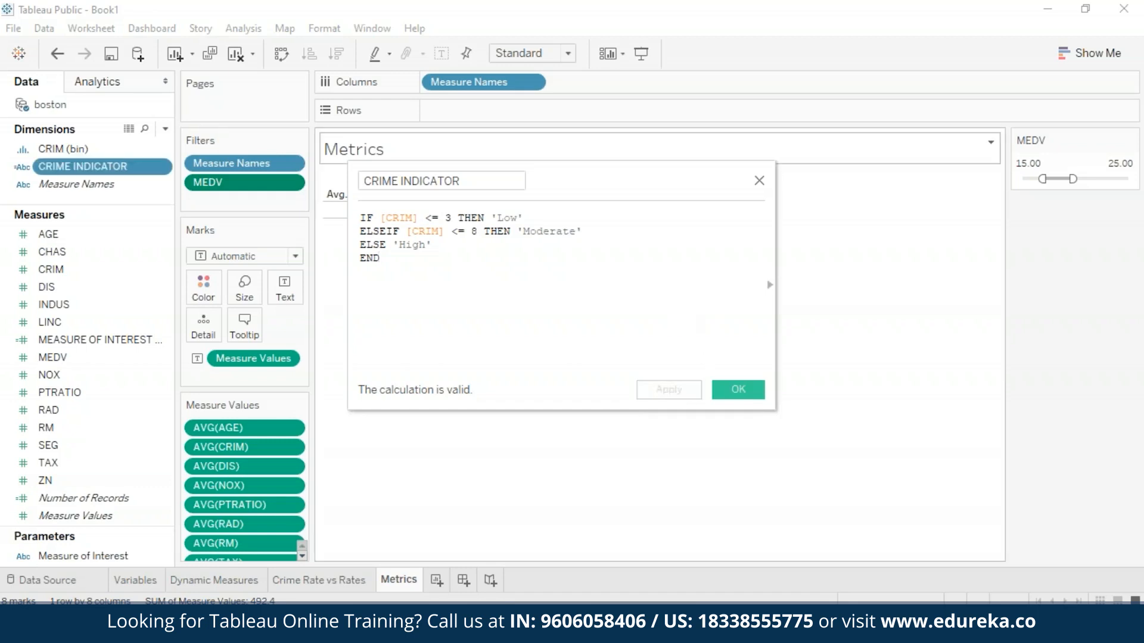
pyautogui.moveTo(633, 184); pyautogui.dragTo(631, 273)
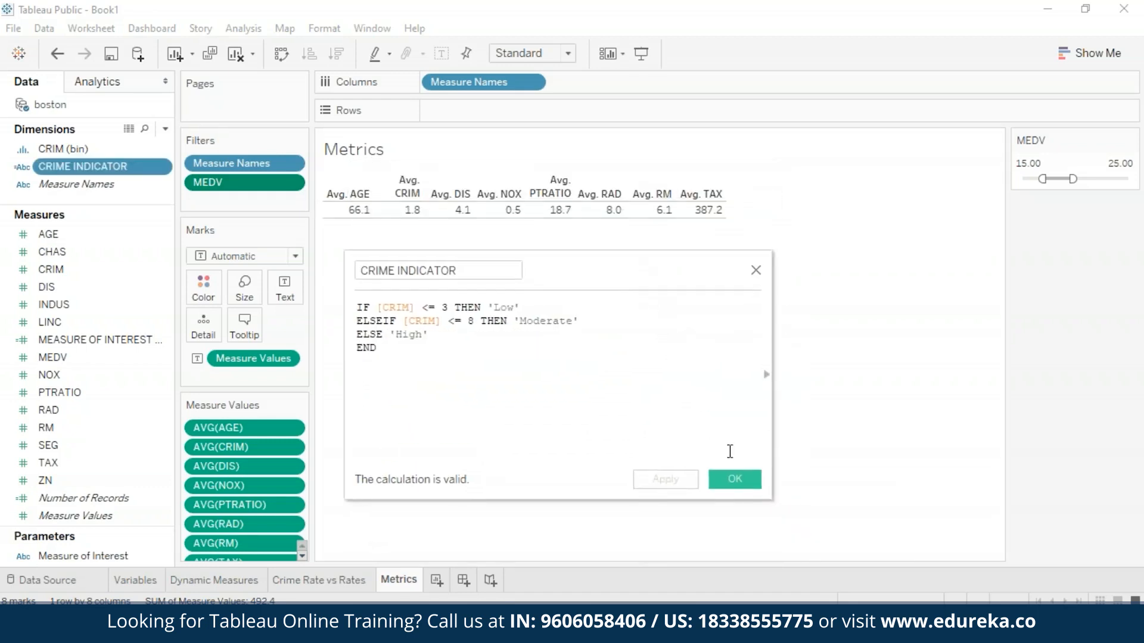
pyautogui.click(738, 477)
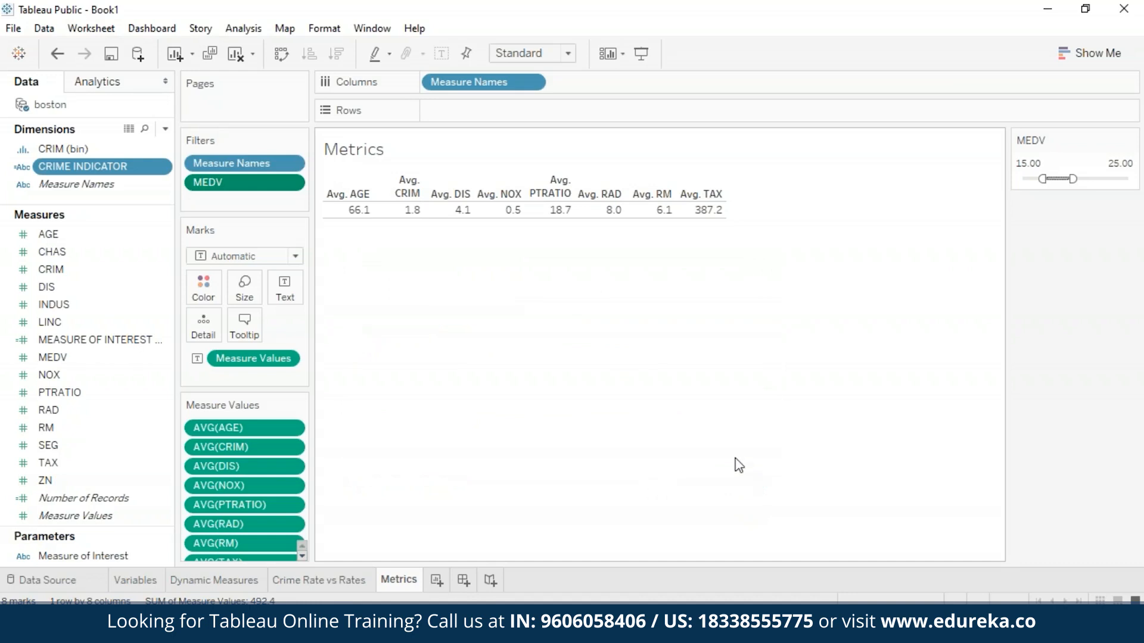
# On a new worksheet, list the sum of MEDV as text for each CRIME INDICATOR row
pyautogui.click(436, 581)
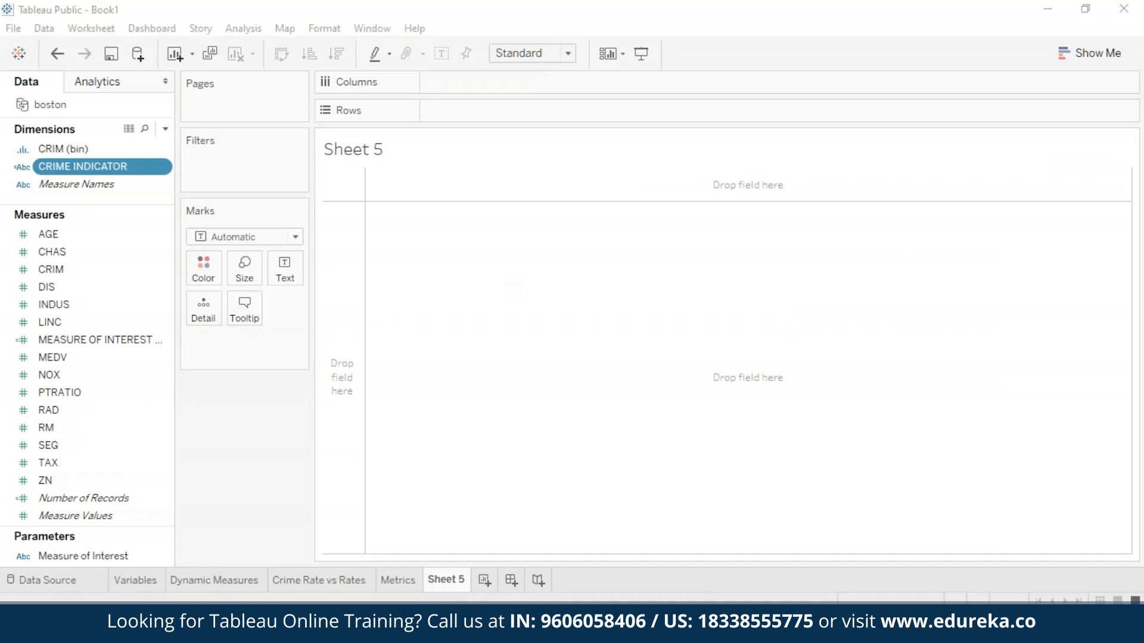
pyautogui.moveTo(102, 166)
pyautogui.mouseDown()
pyautogui.moveTo(287, 197)
pyautogui.moveTo(342, 375)
pyautogui.mouseUp()
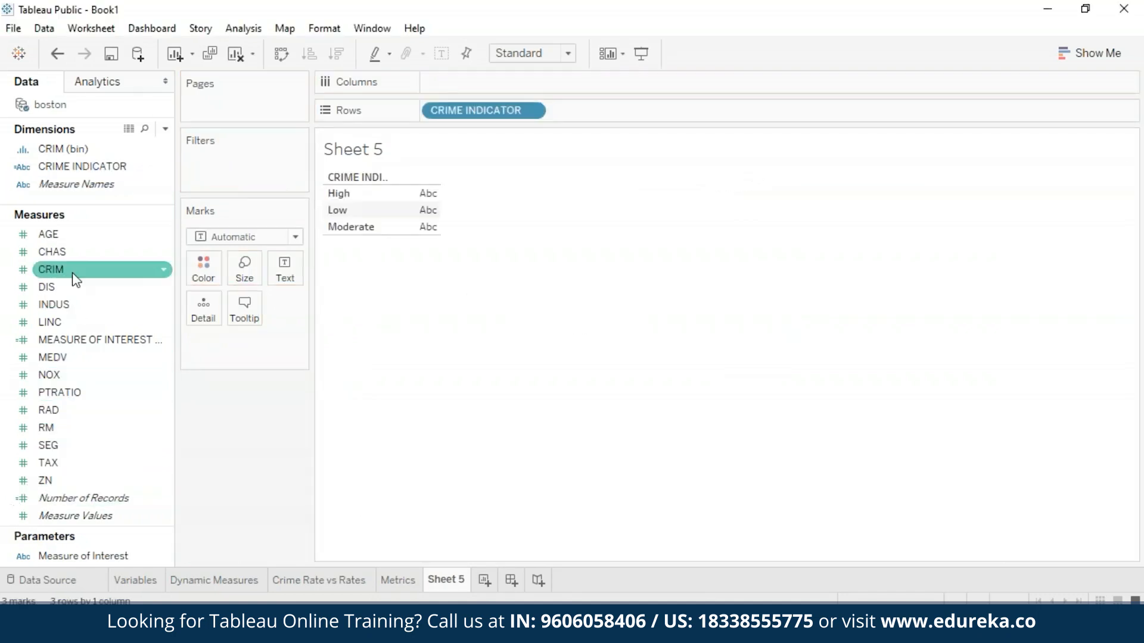
pyautogui.doubleClick(58, 361)
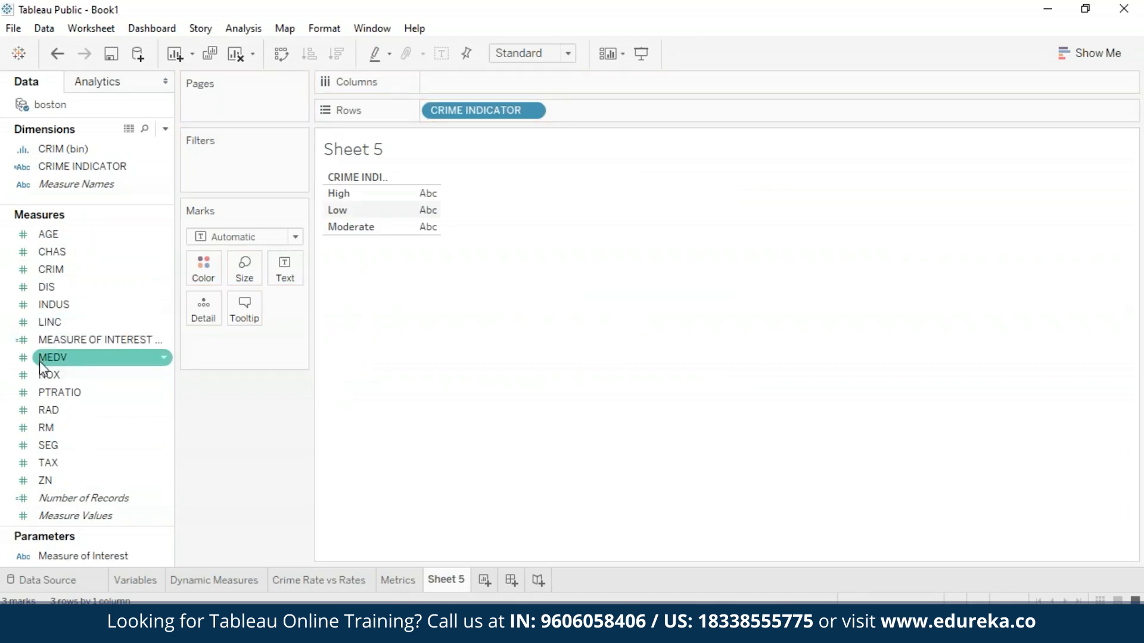
pyautogui.moveTo(41, 357); pyautogui.dragTo(427, 209)
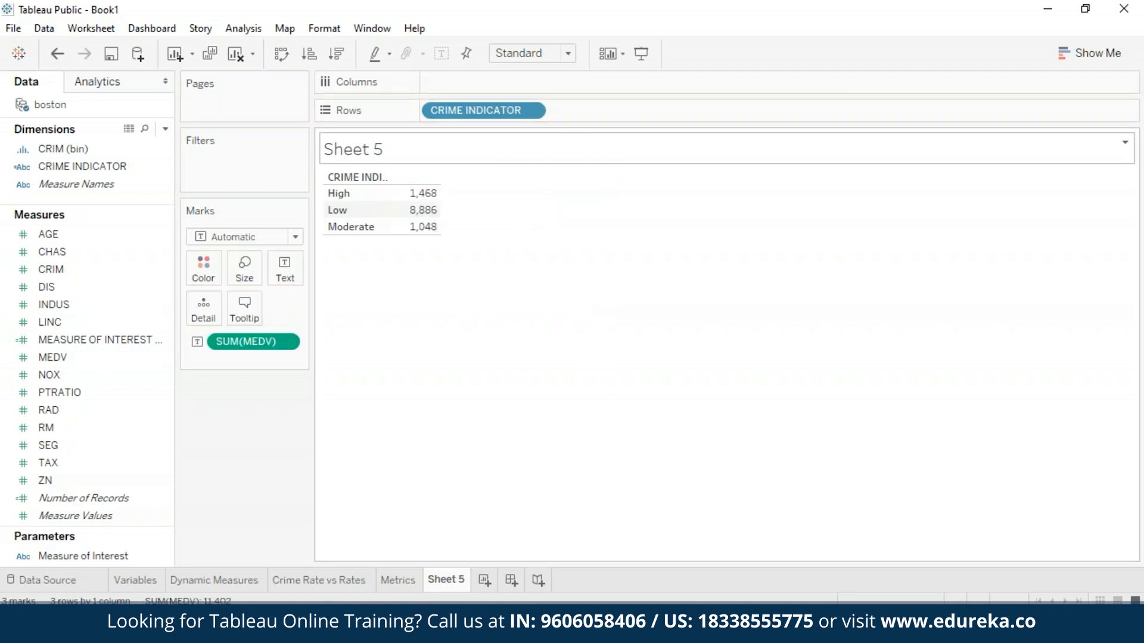
# Turn the CRIME INDICATOR table into a pie chart
pyautogui.click(1090, 54)
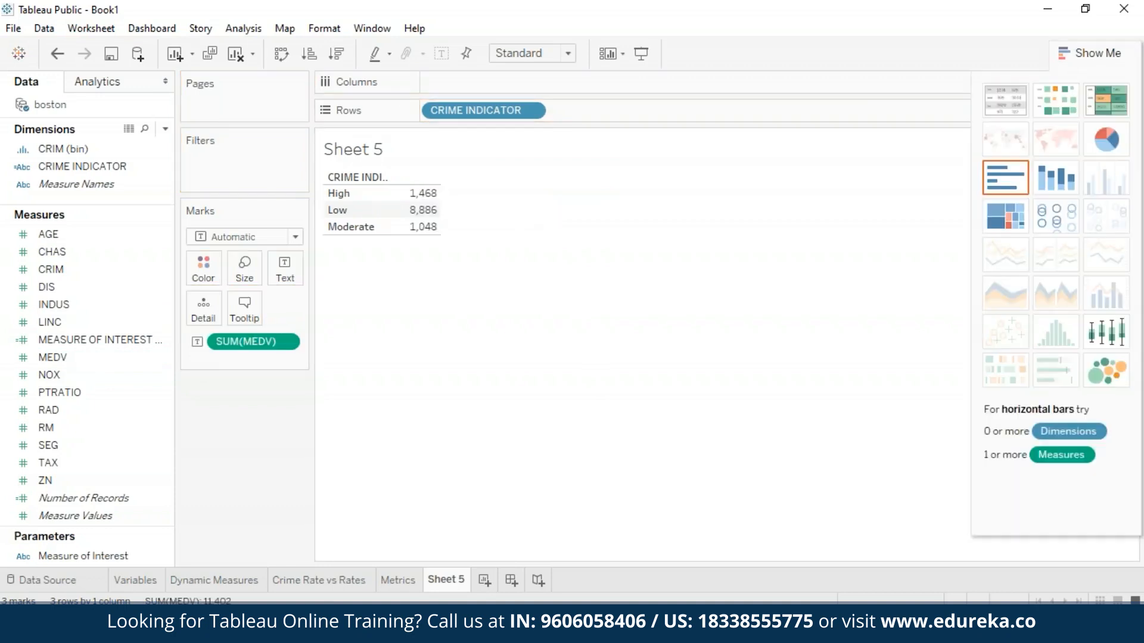
pyautogui.click(1112, 139)
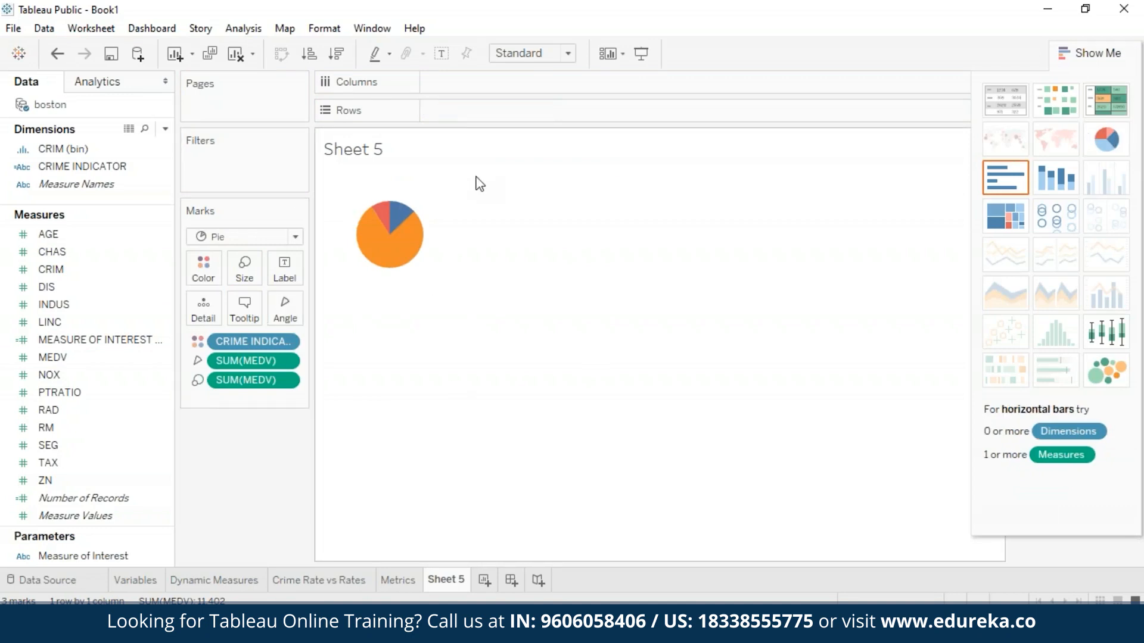
pyautogui.click(1101, 52)
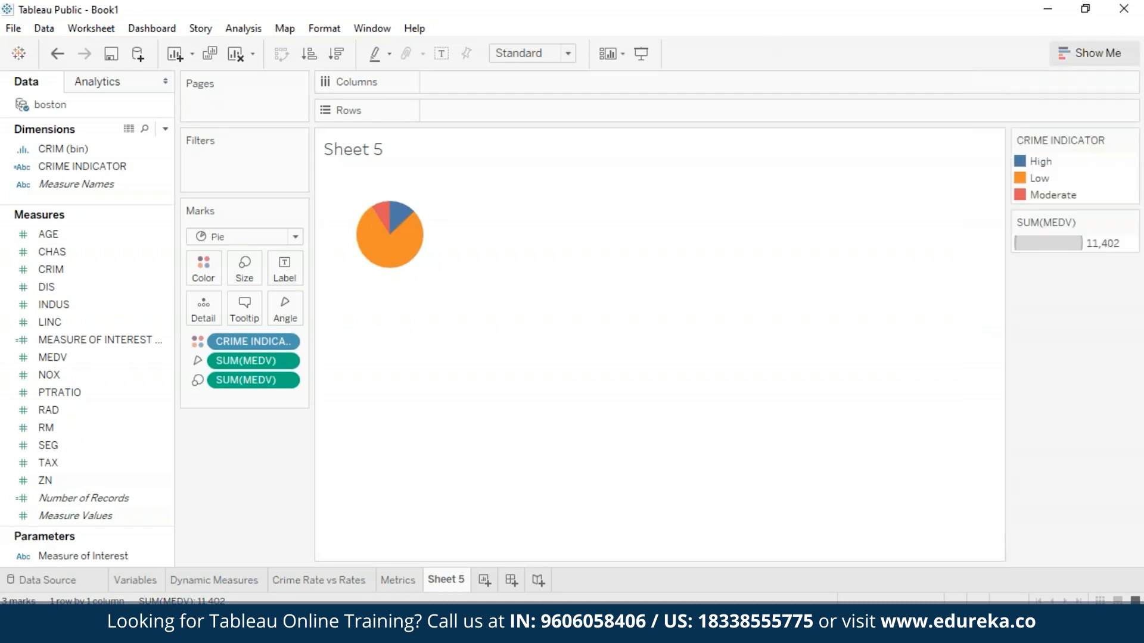
# Recolour the pie slices by CRIME INDICATOR: High red, Low green and Moderate yellow
pyautogui.click(215, 263)
pyautogui.click(256, 323)
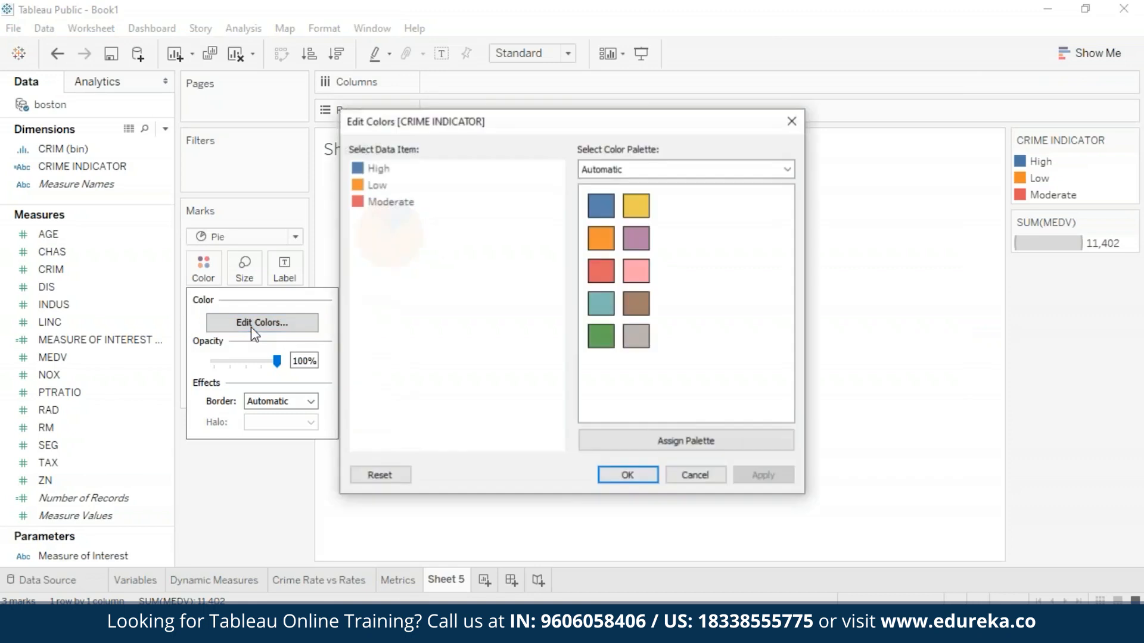
pyautogui.click(385, 171)
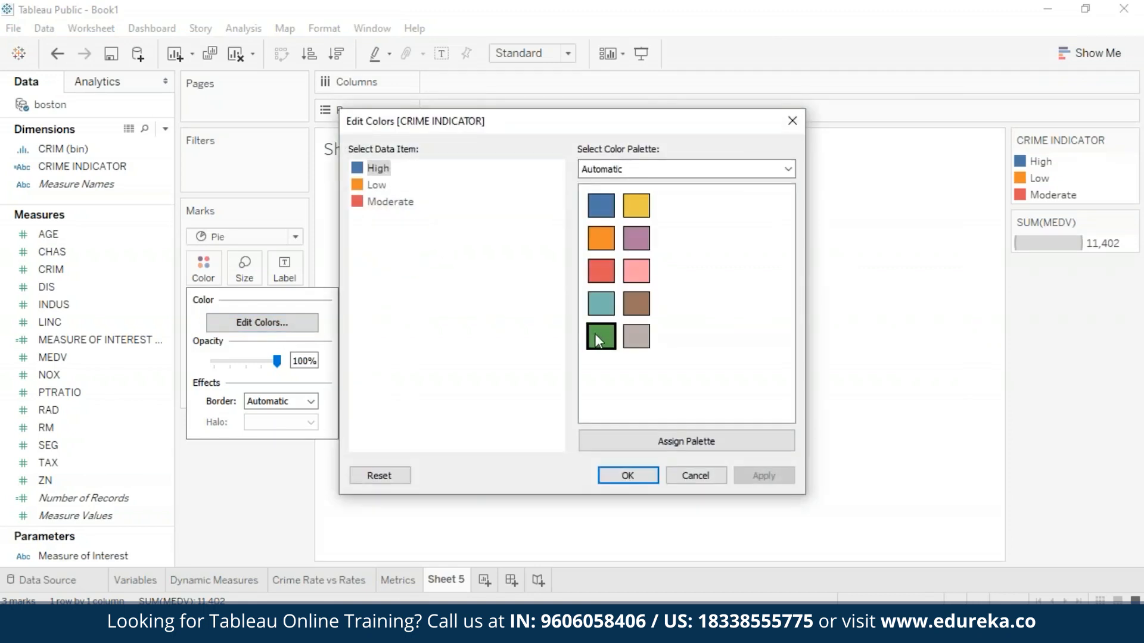
pyautogui.click(599, 281)
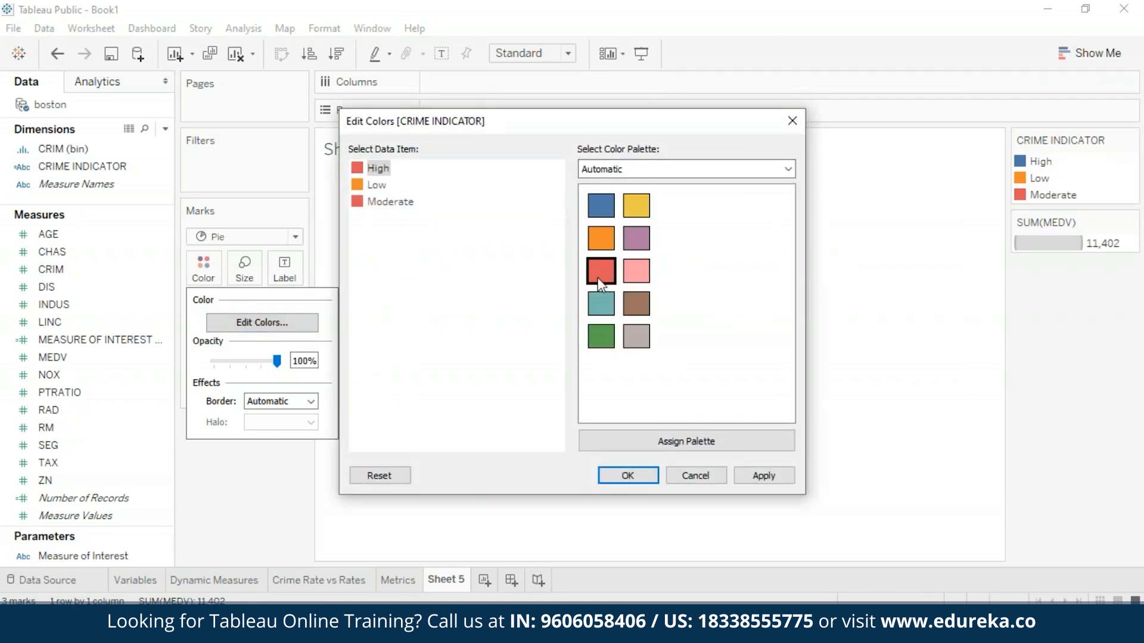
pyautogui.click(594, 342)
pyautogui.click(360, 205)
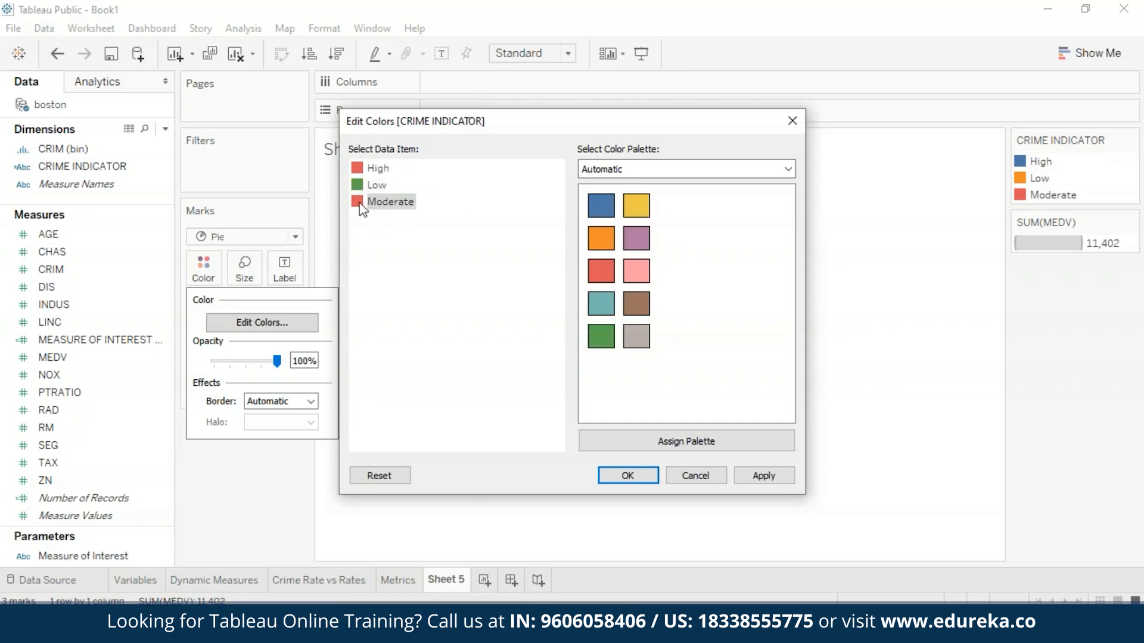
pyautogui.click(635, 211)
pyautogui.click(762, 475)
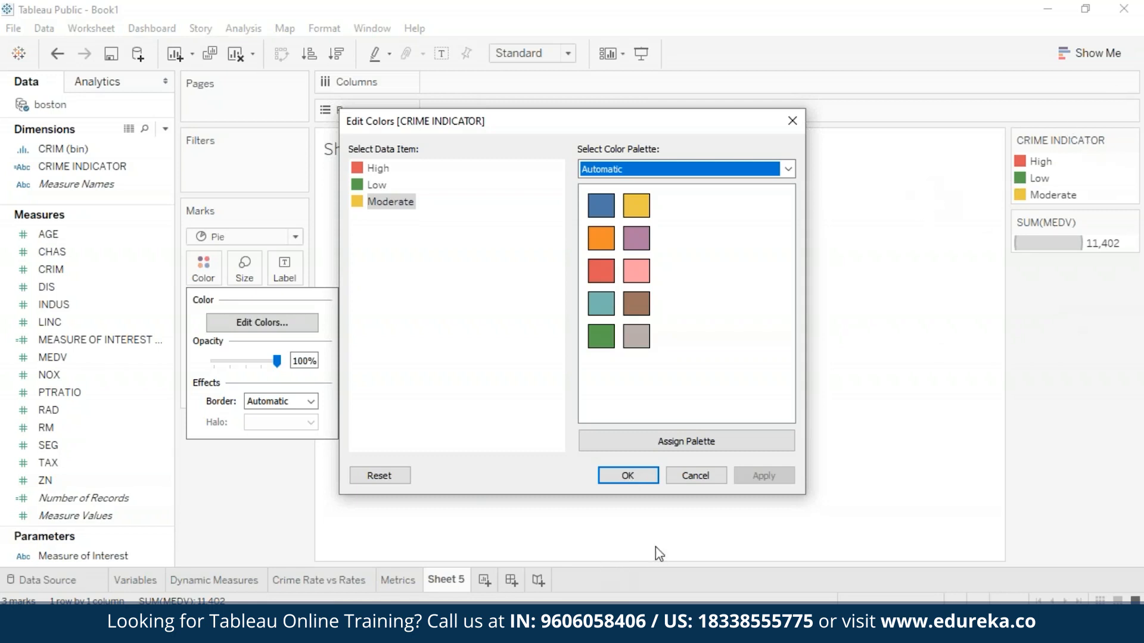
pyautogui.click(632, 475)
# Show a filter for MEDV beside the pie chart
pyautogui.rightClick(159, 359)
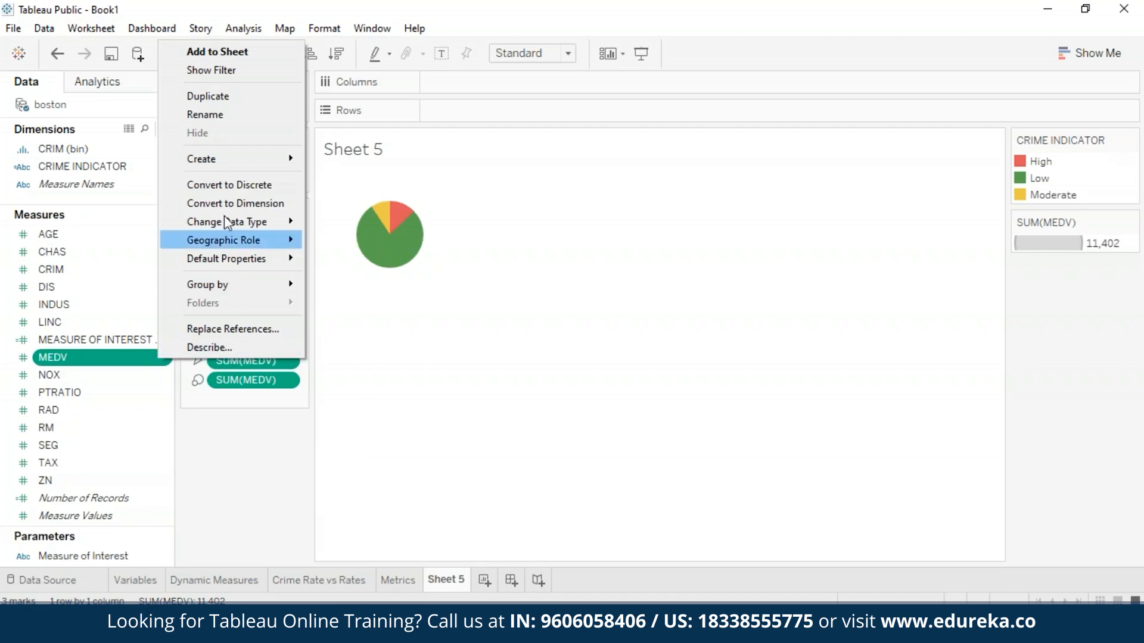
pyautogui.click(261, 71)
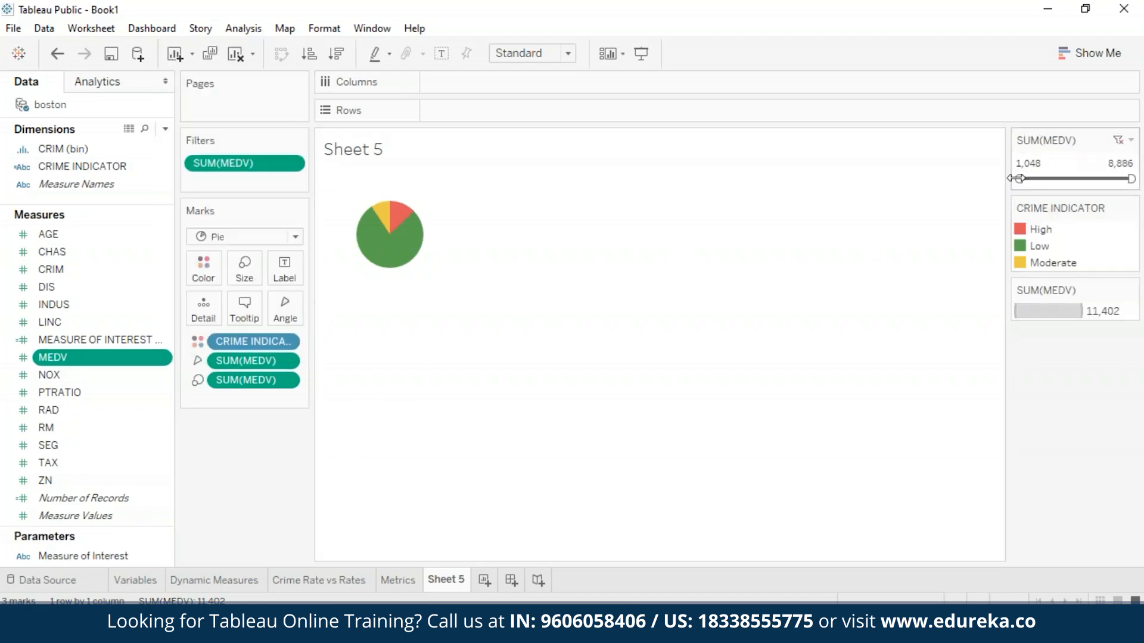
# Change the MEDV filter from a sum to unaggregated values and show it as a range filter beside the pie chart
pyautogui.click(293, 164)
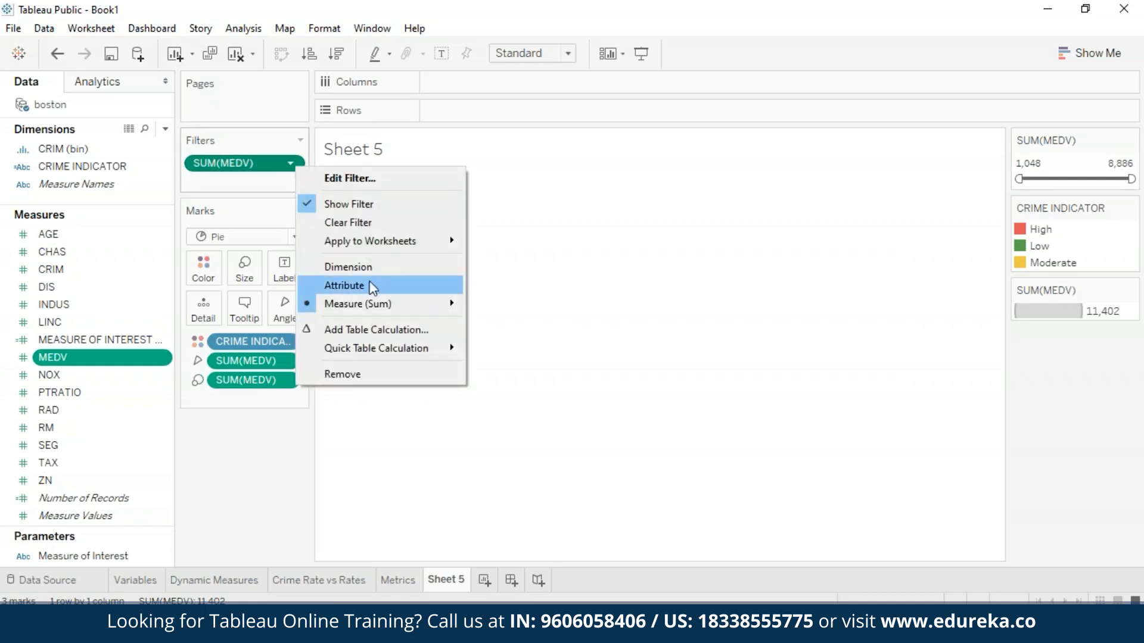
pyautogui.click(373, 284)
pyautogui.click(673, 437)
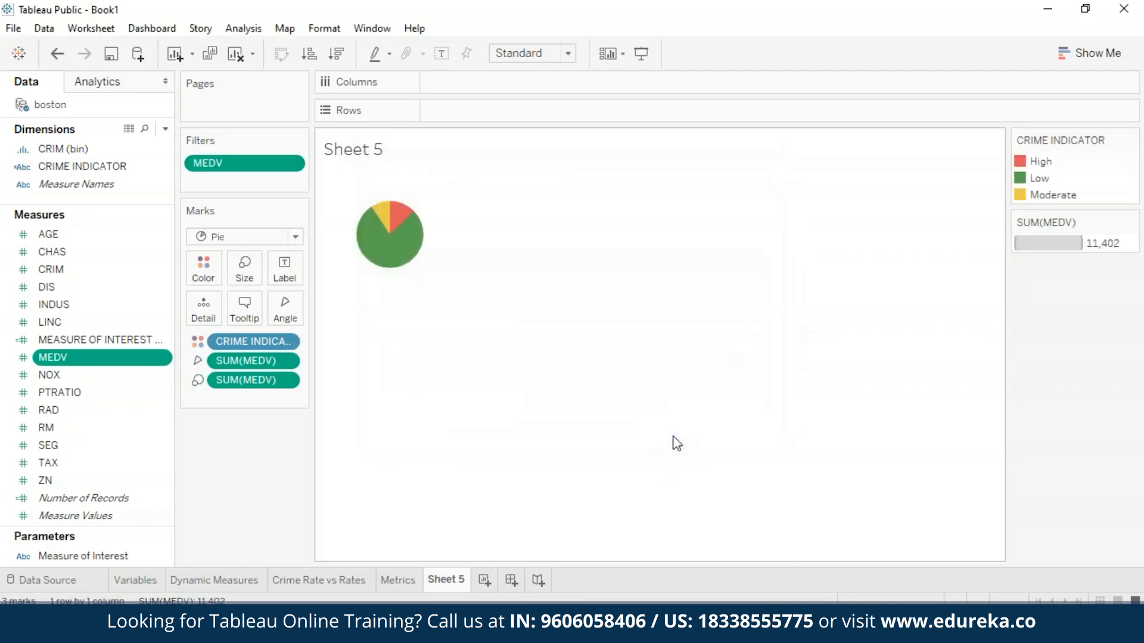
pyautogui.click(287, 165)
pyautogui.click(371, 308)
pyautogui.click(294, 164)
pyautogui.click(346, 206)
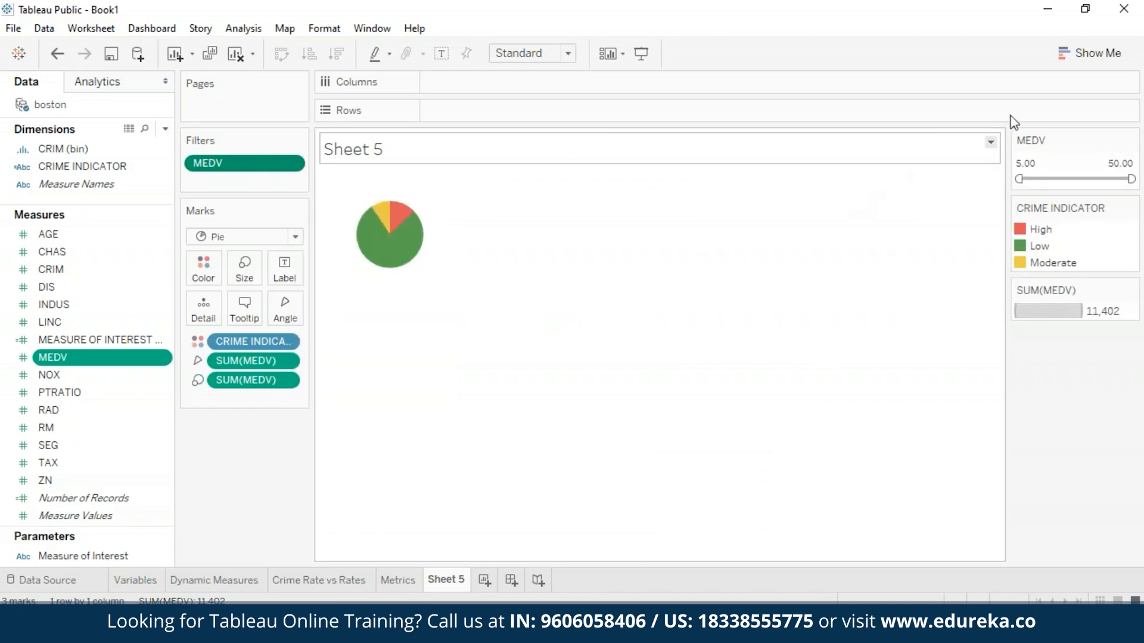
# Try limiting the pie chart to MEDV values from 15 to 25, inspect the slices, and restore the full range
pyautogui.moveTo(1023, 179); pyautogui.dragTo(1044, 178)
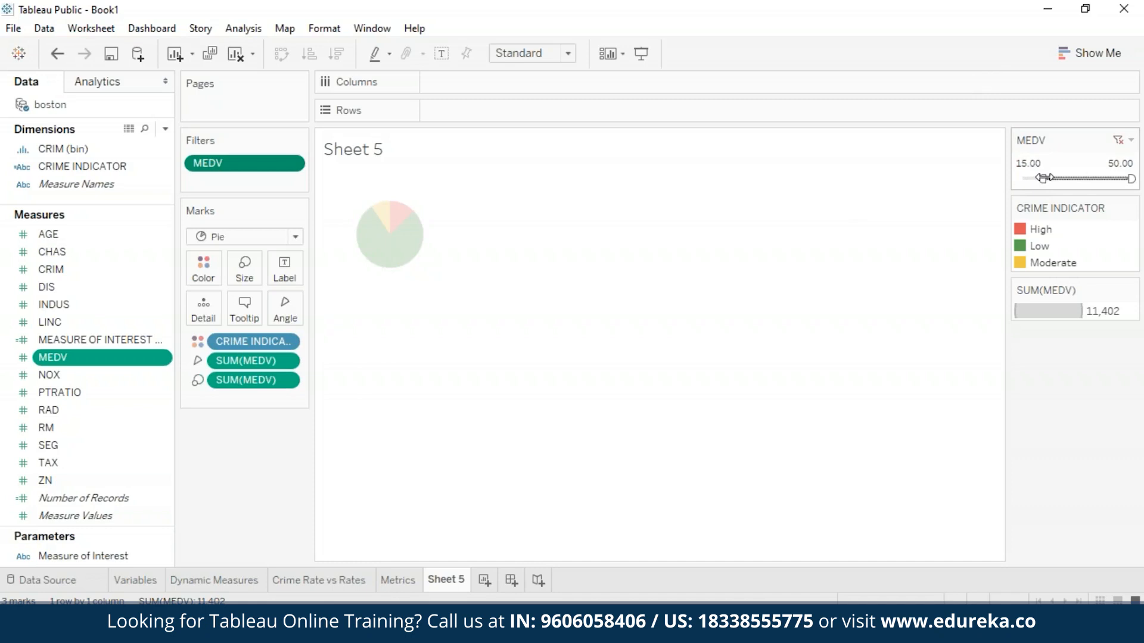
pyautogui.moveTo(1129, 178); pyautogui.dragTo(1072, 178)
pyautogui.moveTo(388, 219)
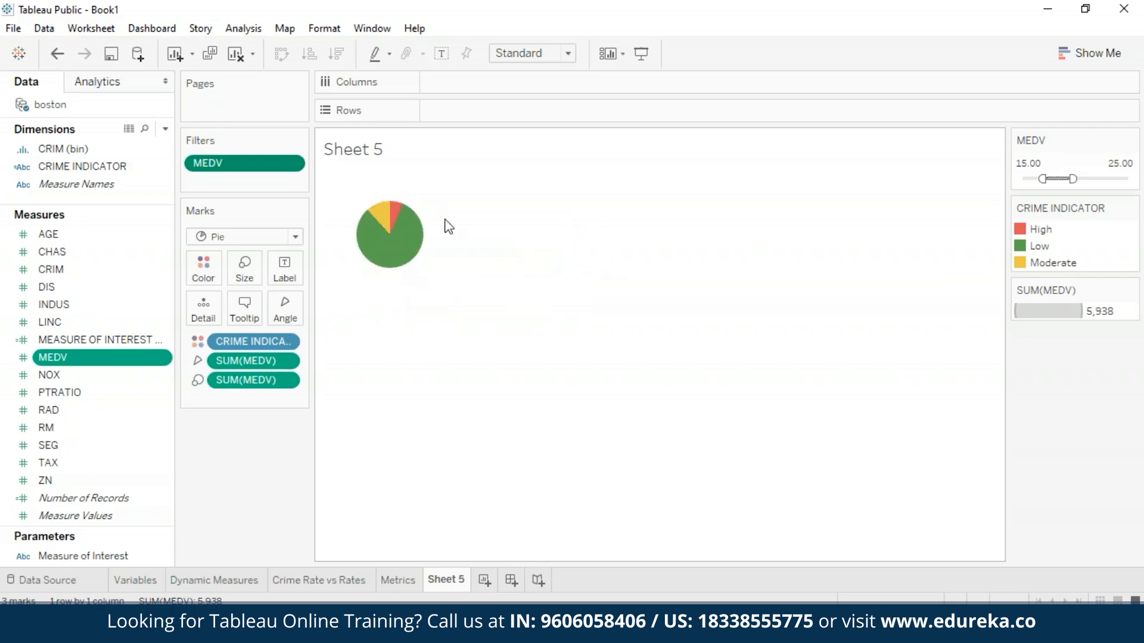
pyautogui.moveTo(358, 244)
pyautogui.hotkey('ctrl', 'z')
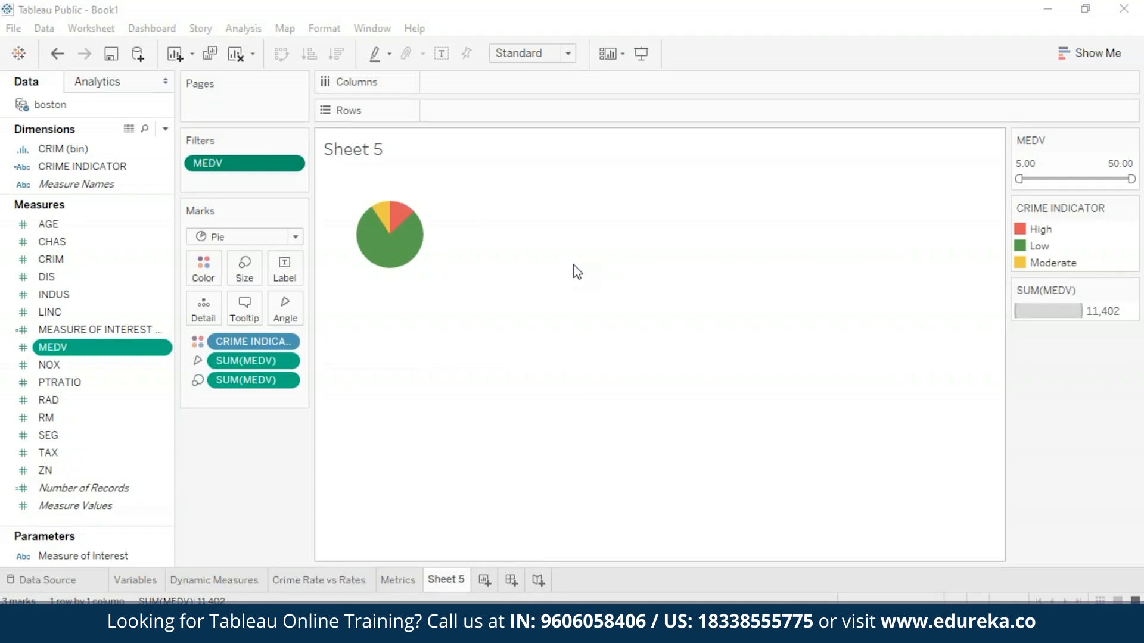
# Rename the pie chart worksheet as "Crime indicators"
pyautogui.click(460, 586)
pyautogui.rightClick(461, 587)
pyautogui.click(556, 392)
pyautogui.press('BackSpace')
pyautogui.write('CR')
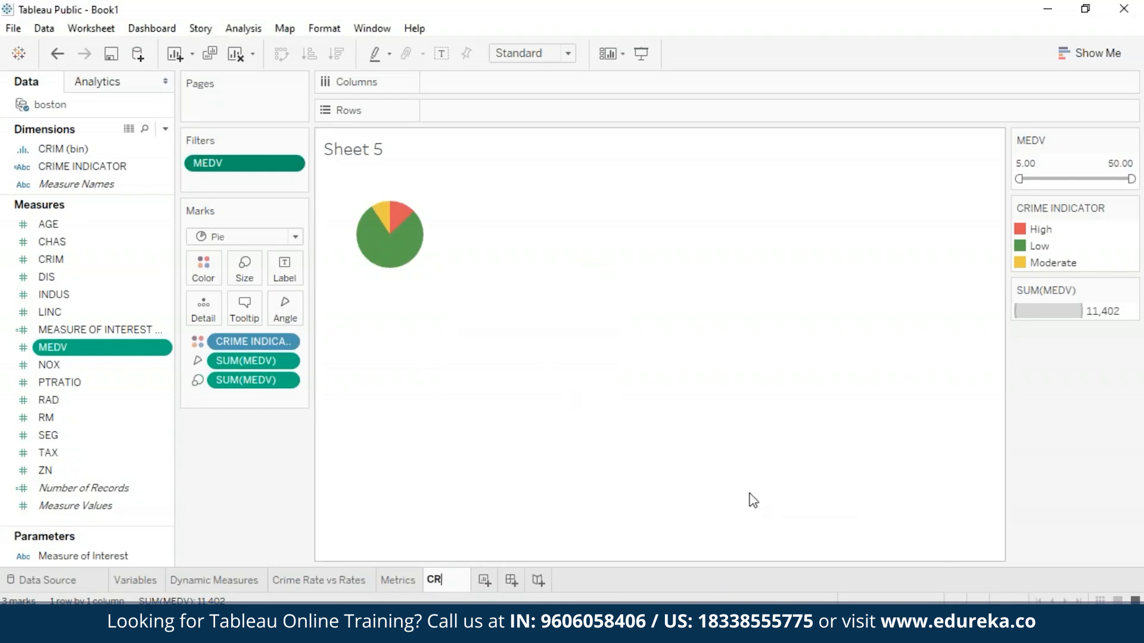
pyautogui.press('BackSpace')
pyautogui.write('rime indic')
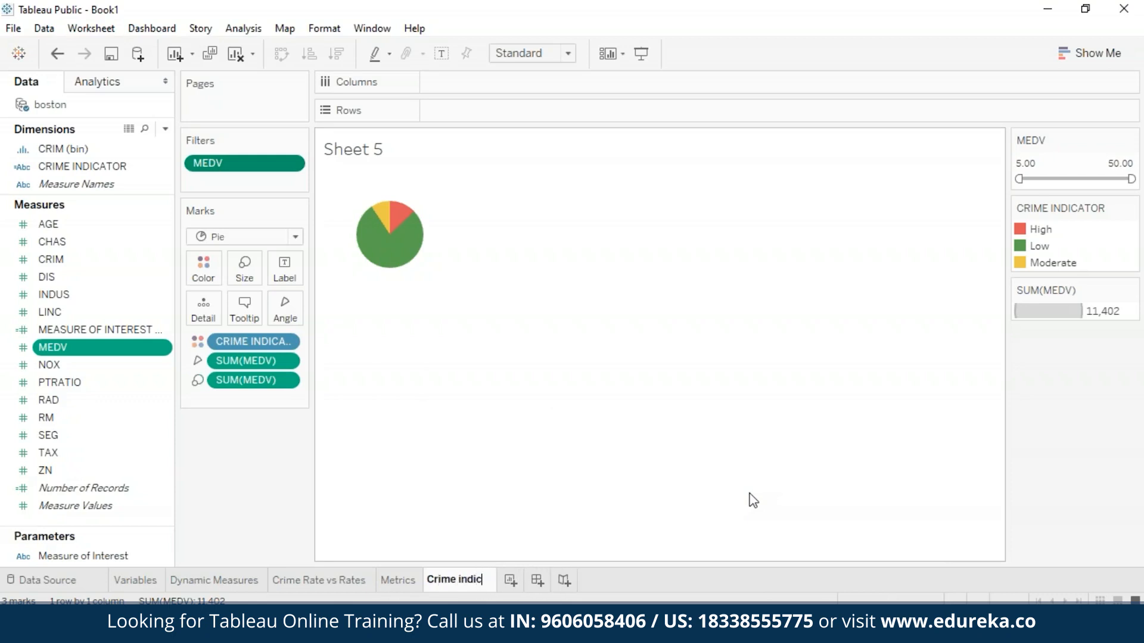
pyautogui.write('ators')
pyautogui.press('Return')
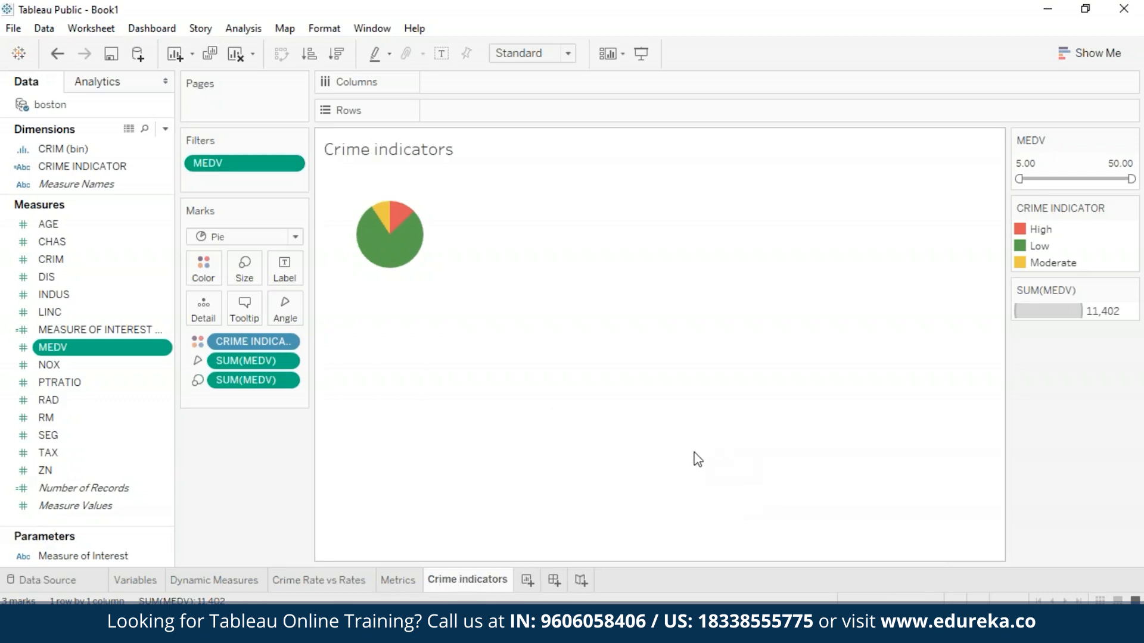
# Add a new worksheet and name it "Equation"
pyautogui.click(532, 579)
pyautogui.rightClick(531, 579)
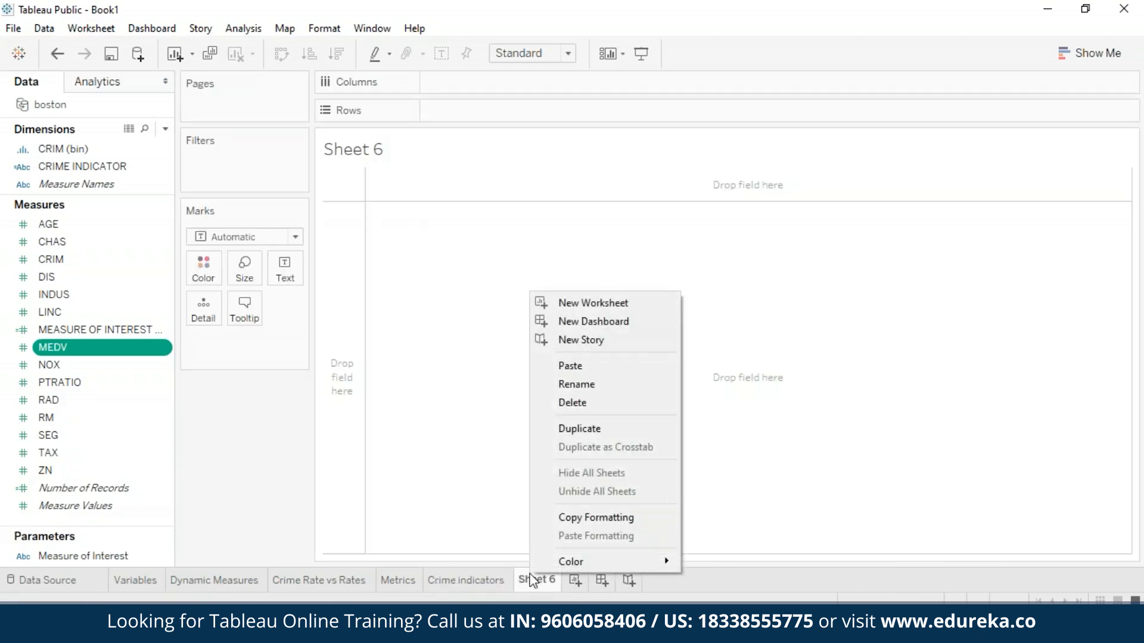
pyautogui.click(607, 393)
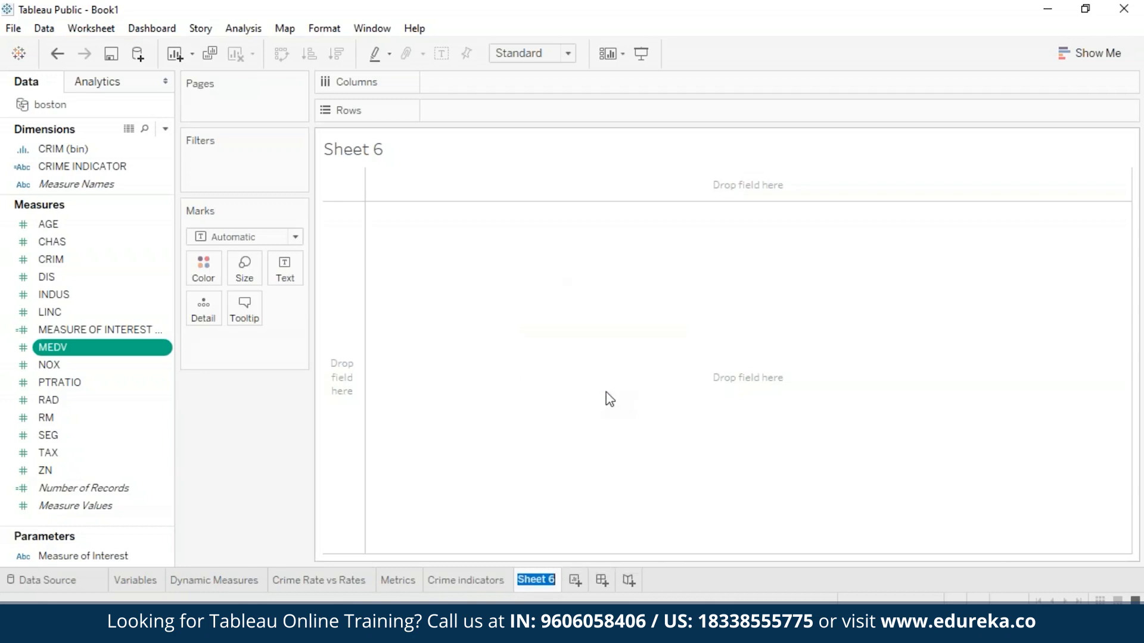
pyautogui.write('Equation')
pyautogui.press('Return')
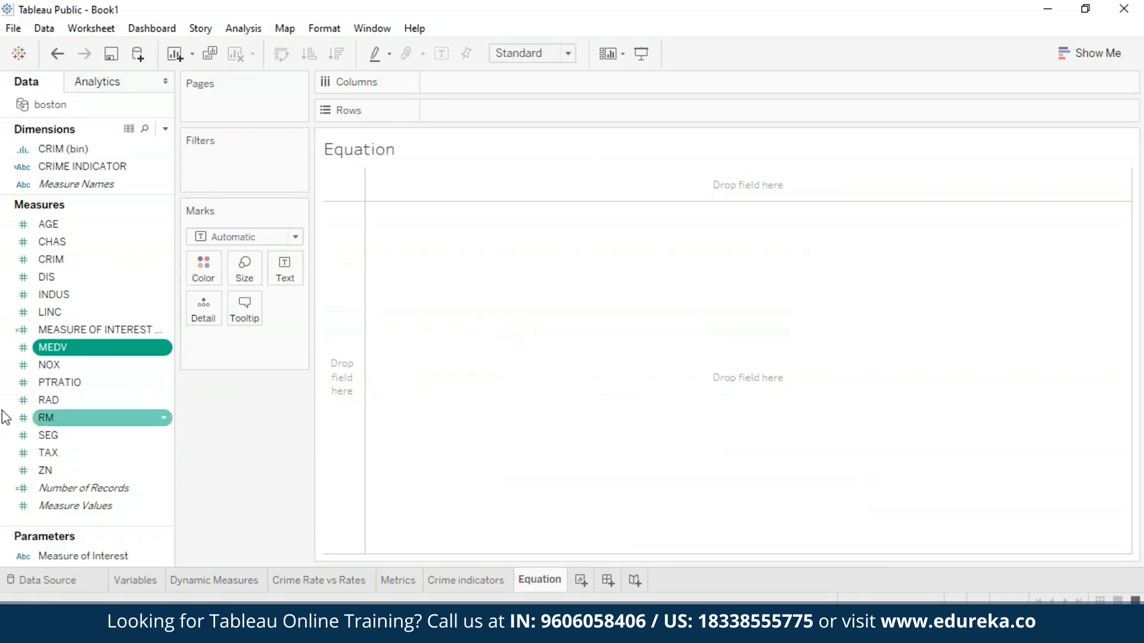
# Plot unaggregated CRIM on rows against MEDV on columns as a scatter plot, and add a logarithmic trend line
pyautogui.moveTo(66, 347)
pyautogui.mouseDown()
pyautogui.moveTo(492, 141)
pyautogui.moveTo(491, 84)
pyautogui.mouseUp()
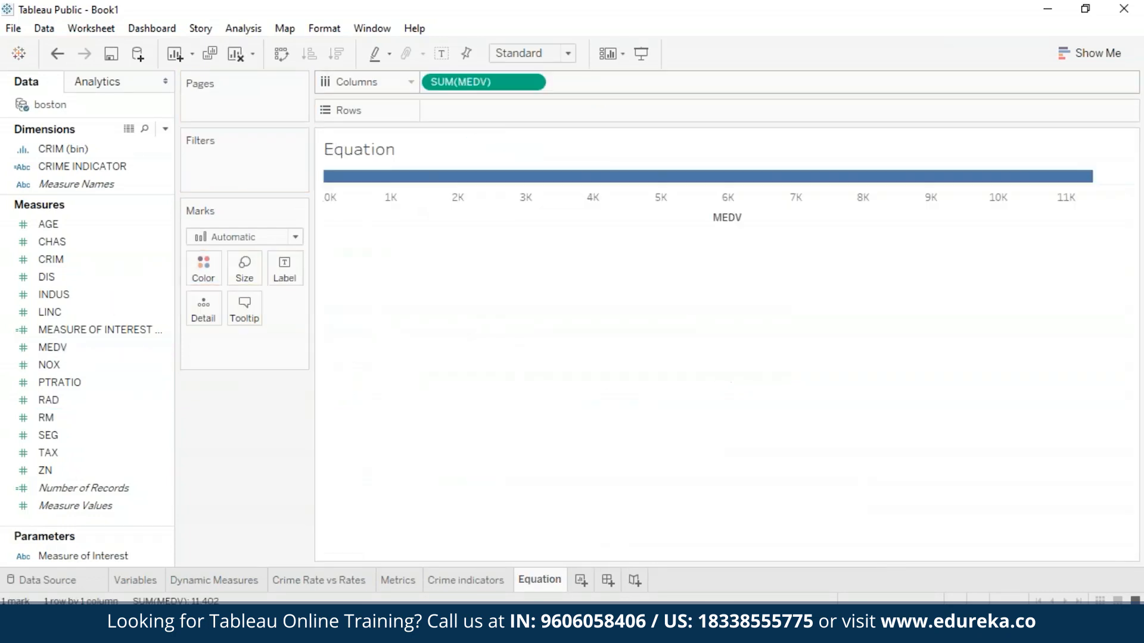
pyautogui.moveTo(53, 259); pyautogui.dragTo(477, 110)
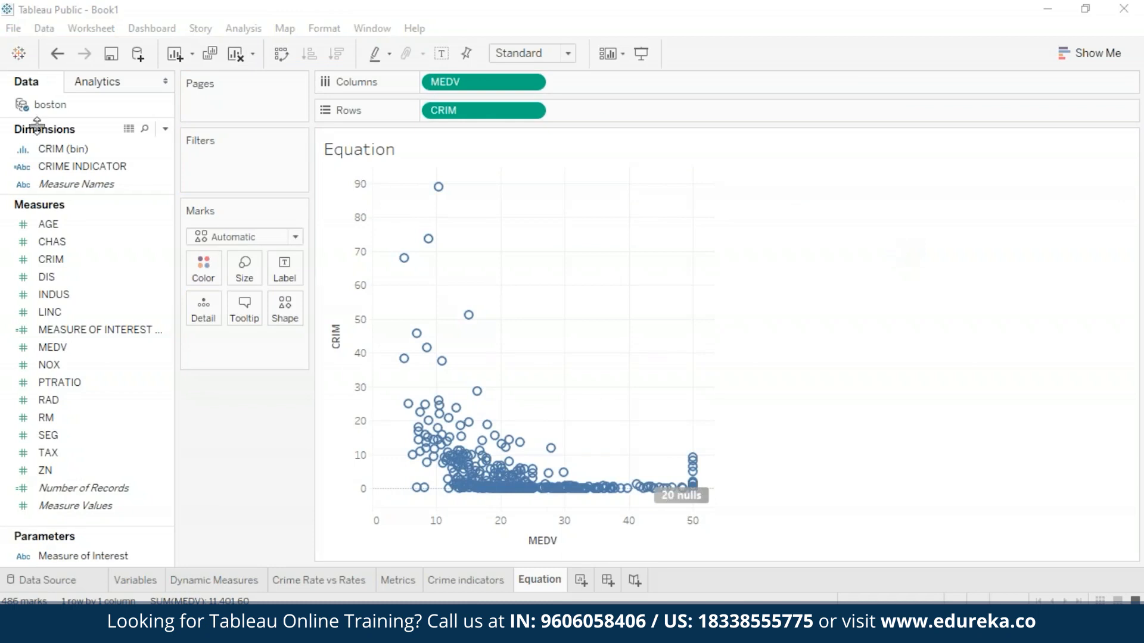
pyautogui.click(105, 85)
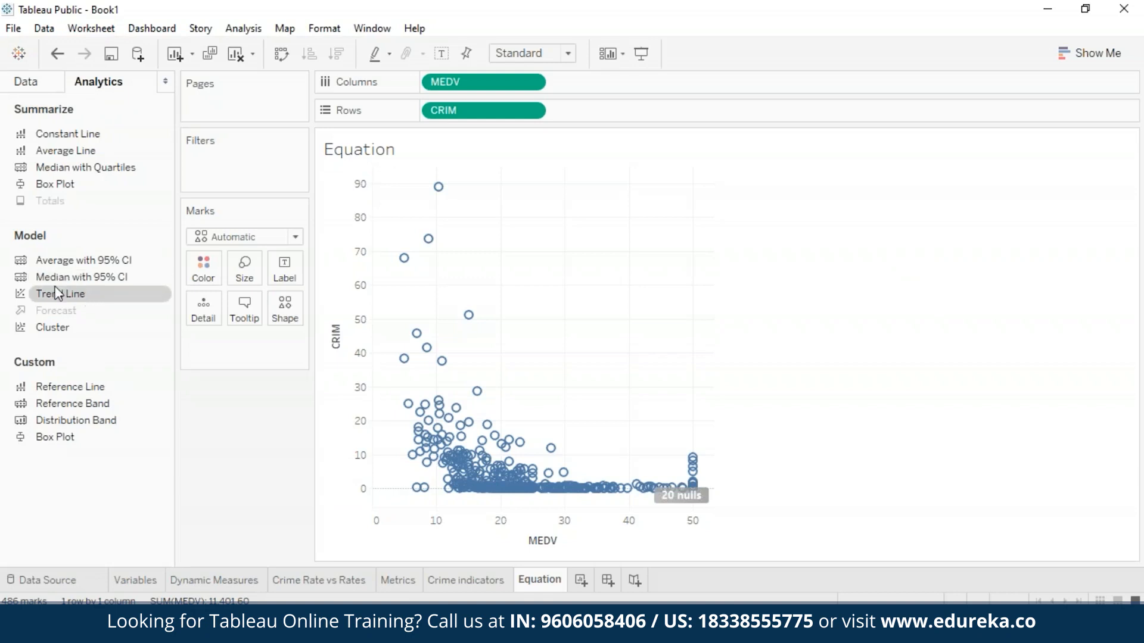
pyautogui.moveTo(61, 298); pyautogui.dragTo(567, 191)
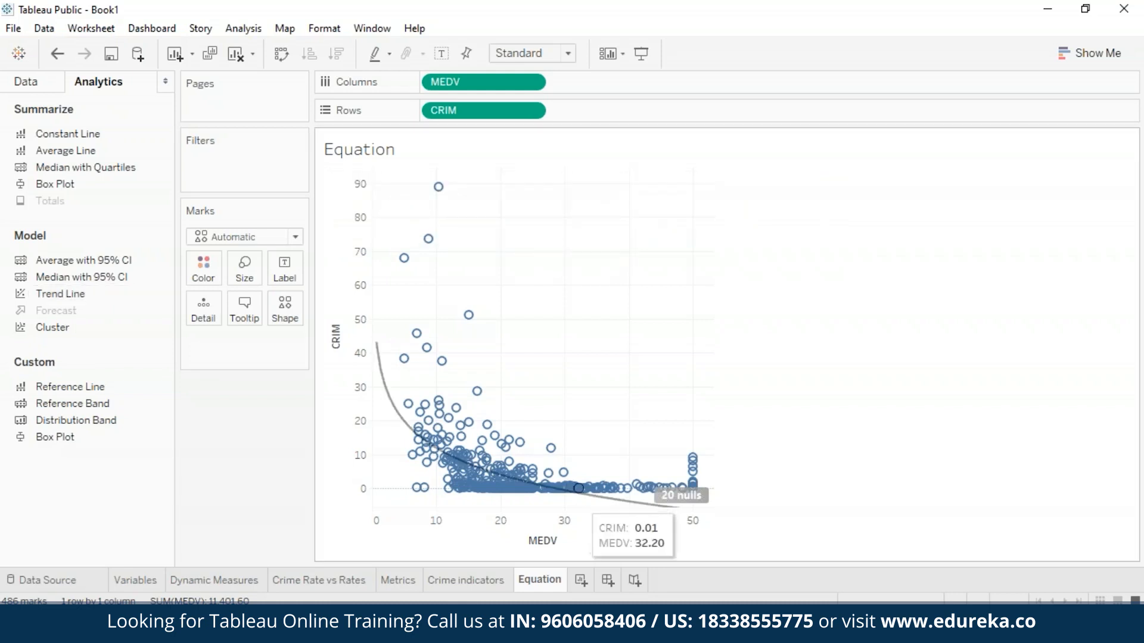
pyautogui.moveTo(665, 512)
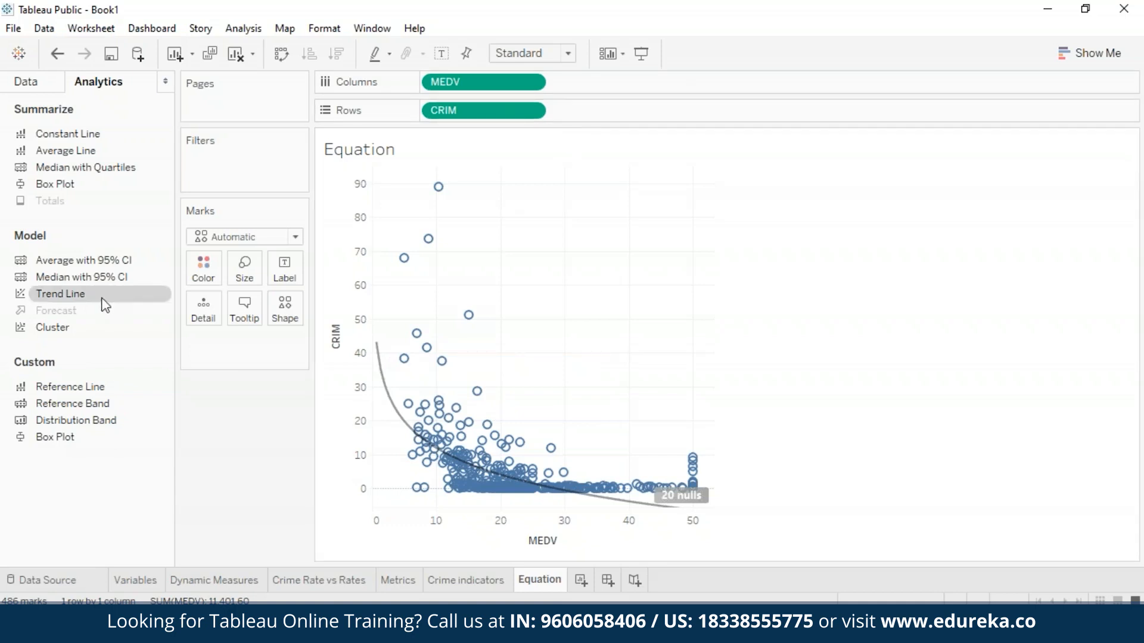
# Replace CRIM with NOX in the scatter plot and swap the axes so NOX is on columns and MEDV on rows
pyautogui.click(17, 88)
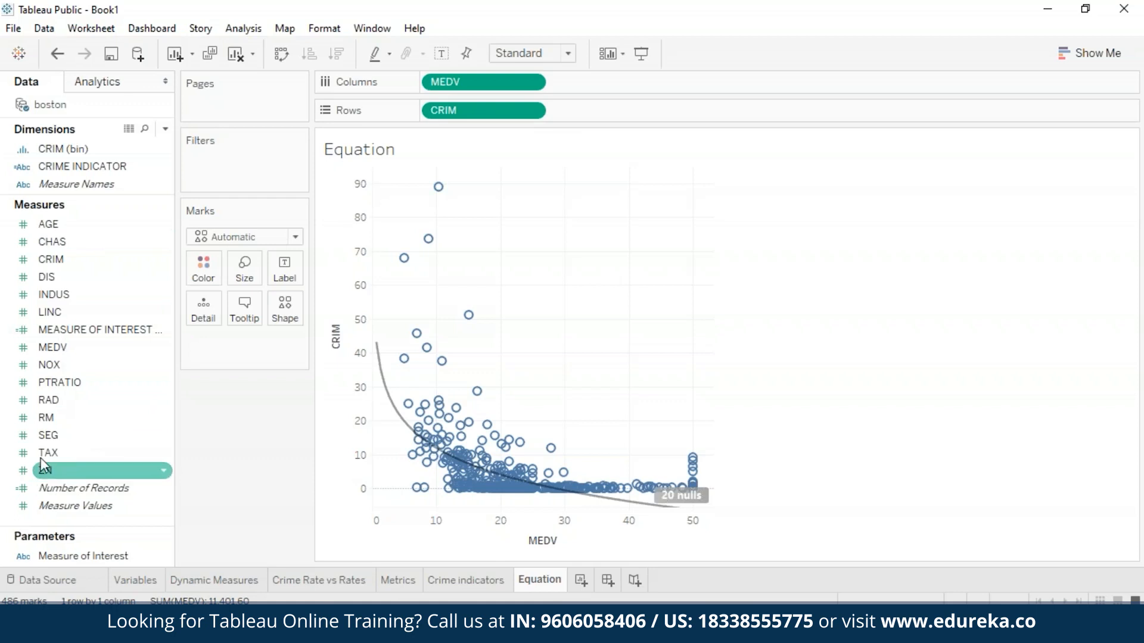
pyautogui.moveTo(63, 366); pyautogui.dragTo(591, 117)
pyautogui.click(537, 110)
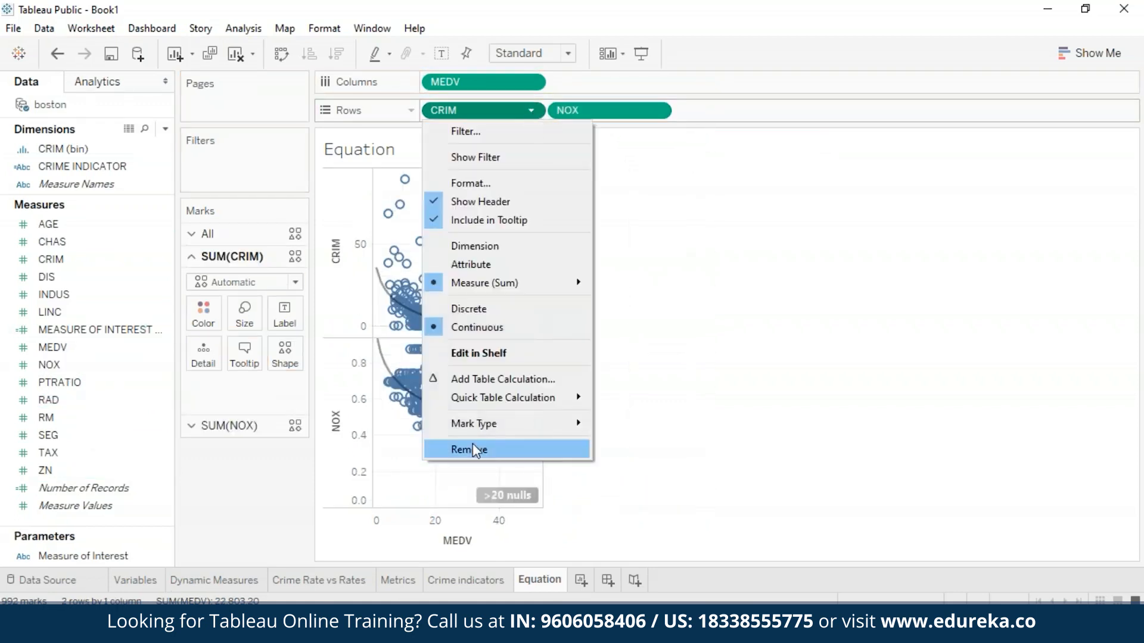
pyautogui.click(475, 445)
pyautogui.moveTo(398, 227)
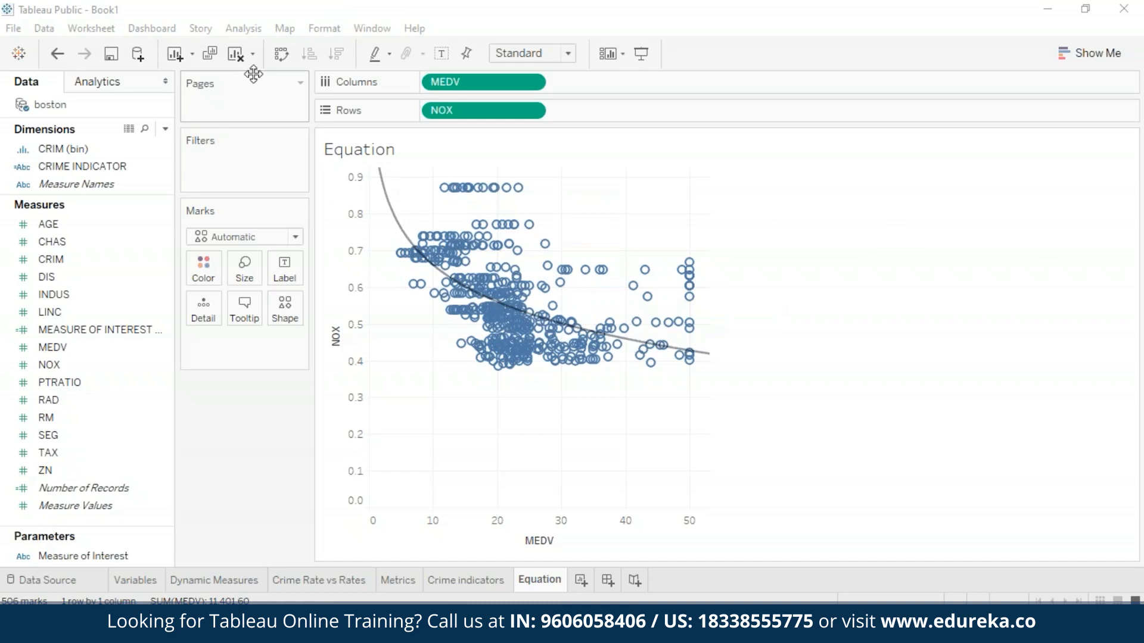
pyautogui.click(280, 55)
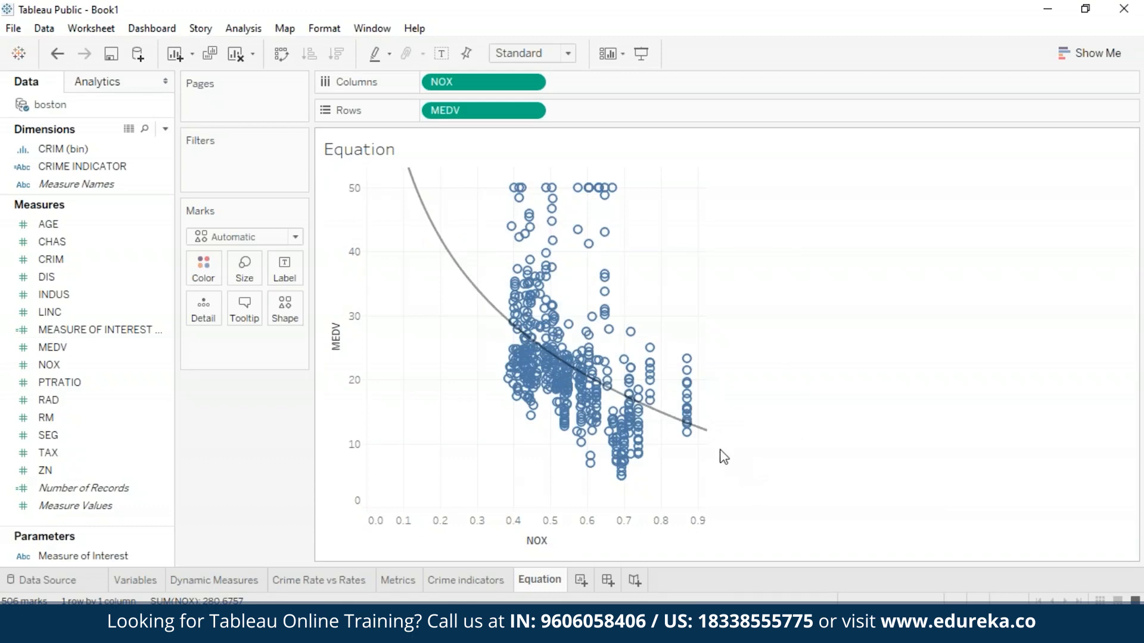
# Switch the trend line of the NOX and MEDV scatter plot to the Linear model and inspect its equation
pyautogui.rightClick(445, 247)
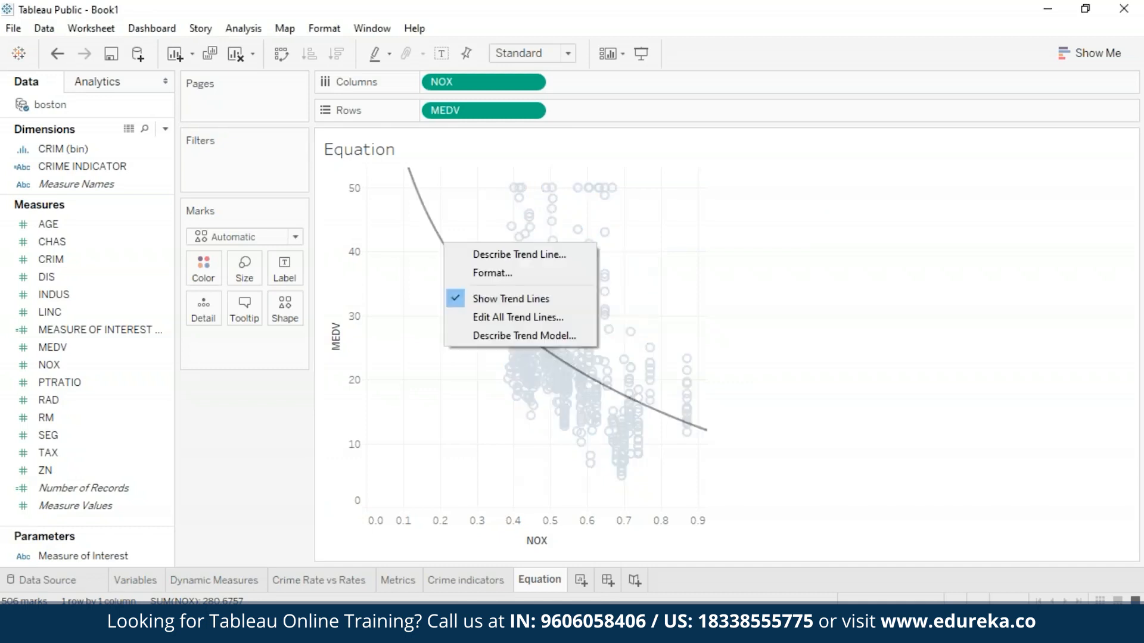
pyautogui.click(508, 317)
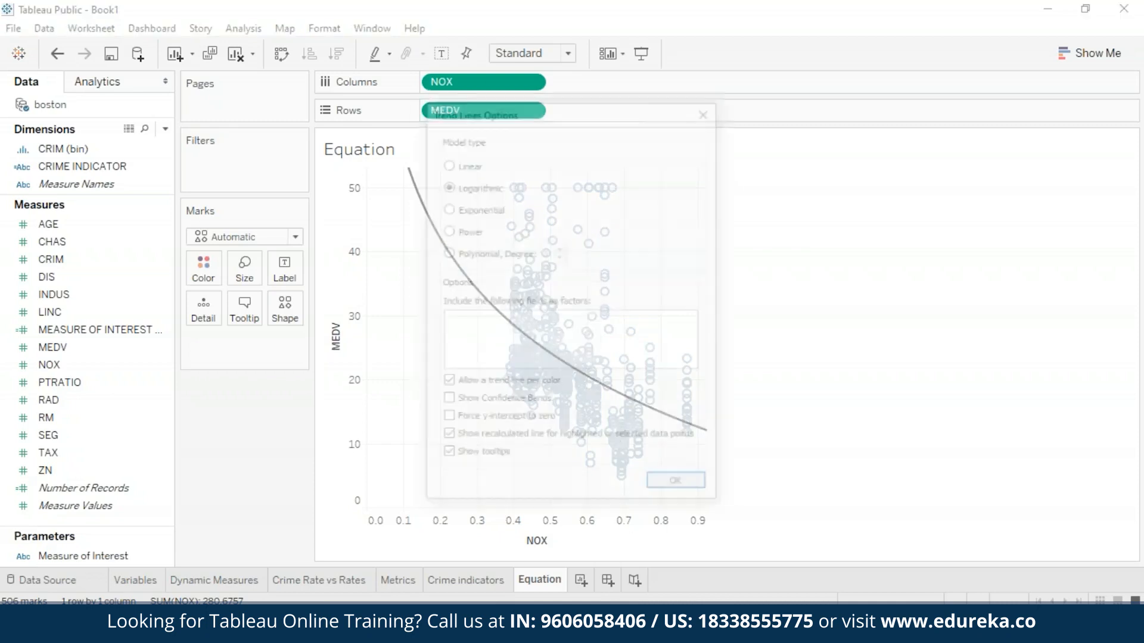
pyautogui.click(447, 163)
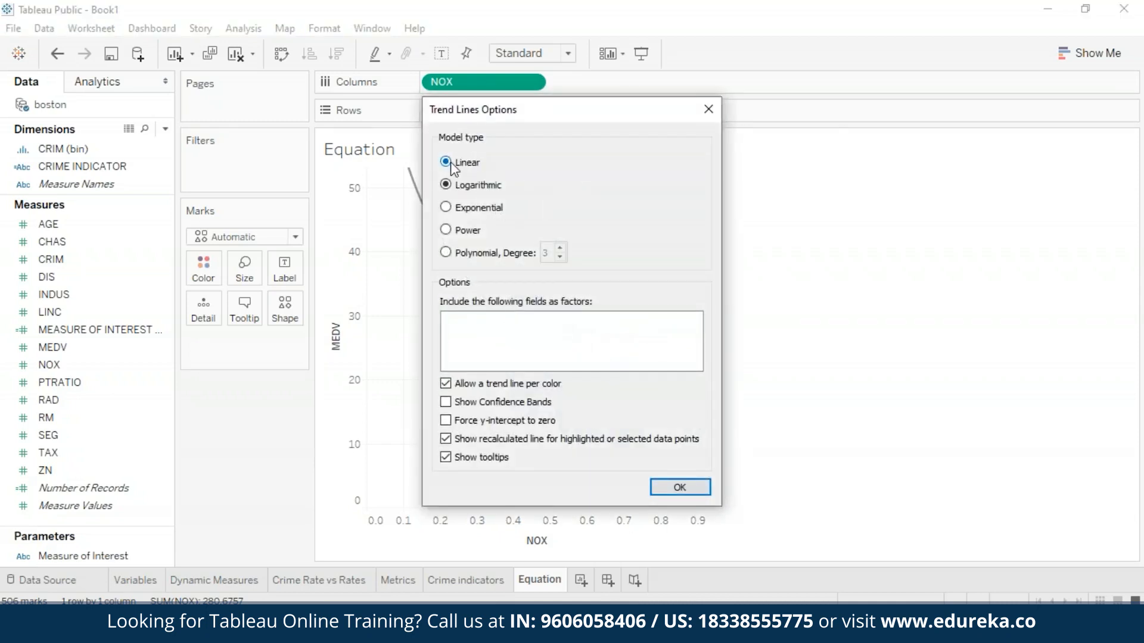
pyautogui.click(678, 488)
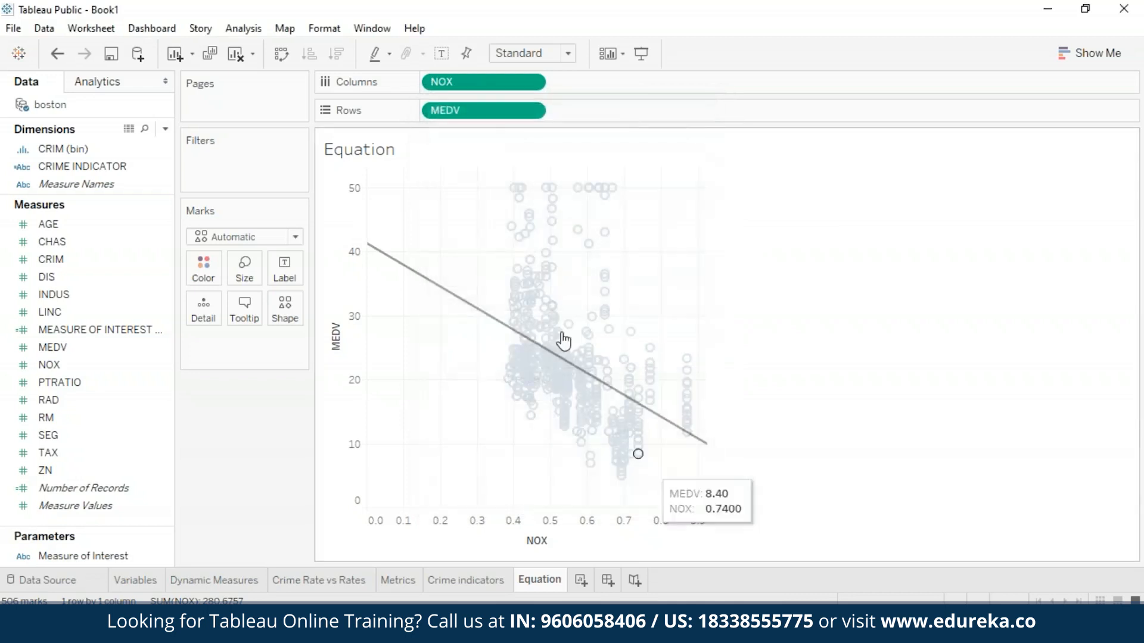
pyautogui.moveTo(480, 306)
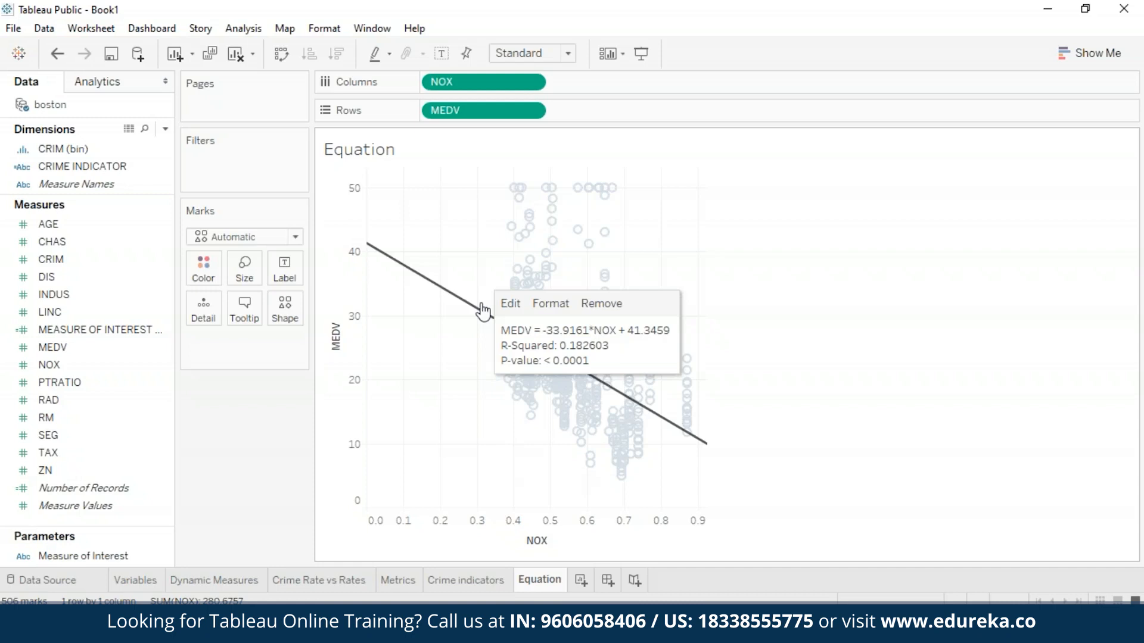
pyautogui.click(732, 262)
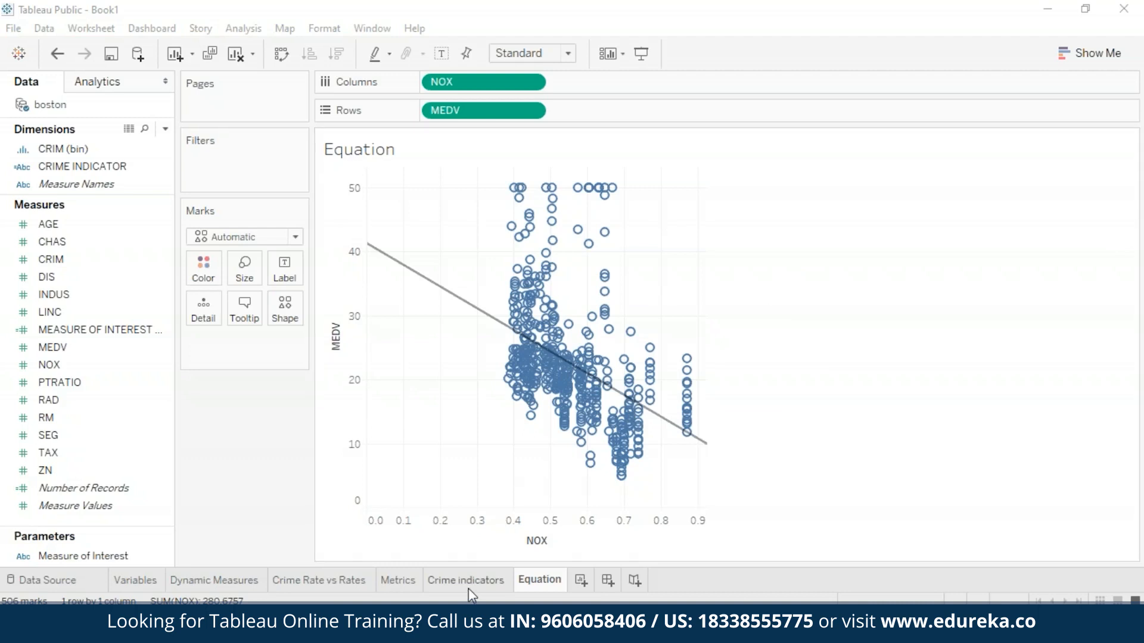
pyautogui.moveTo(663, 422)
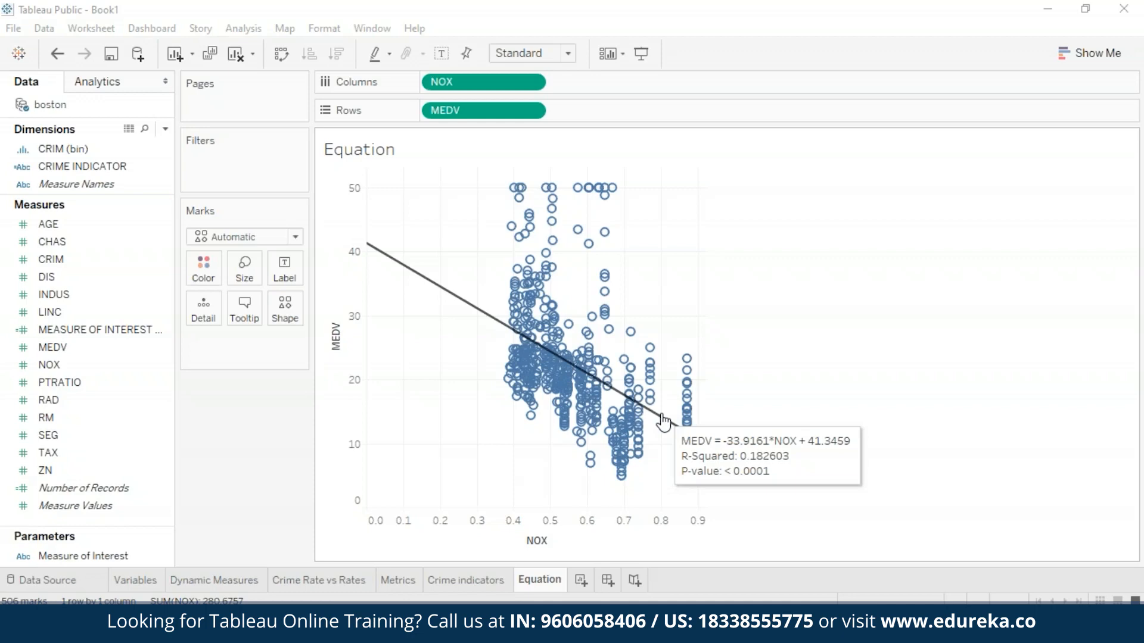
# Review the Crime indicators, Metrics, Crime Rate vs Rates, Dynamic Measures and Variables worksheets
pyautogui.click(459, 587)
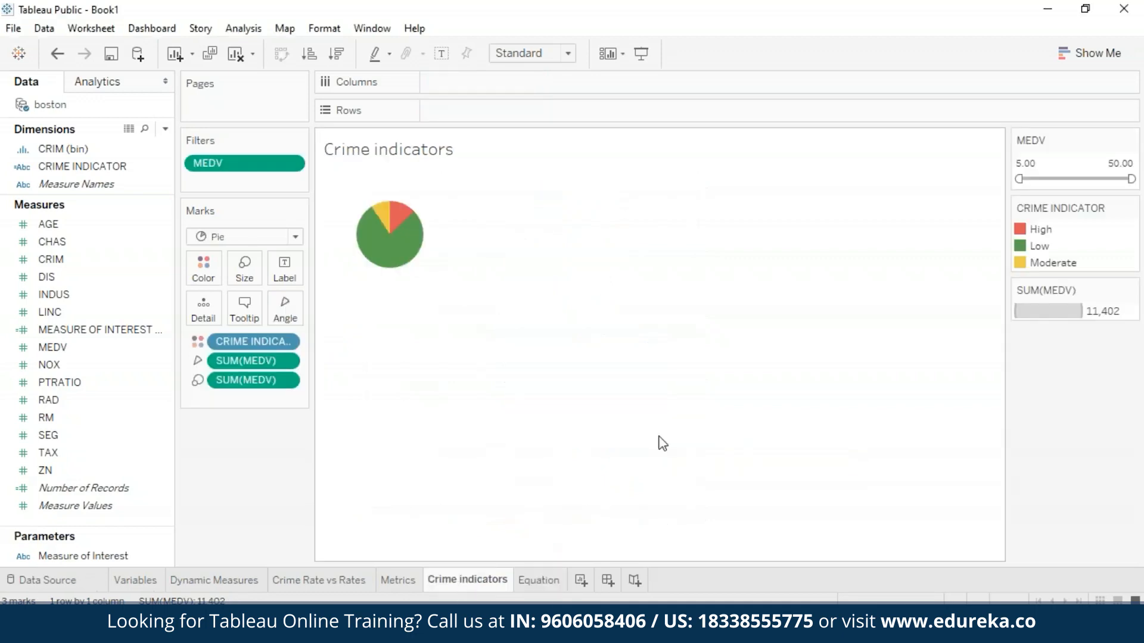
pyautogui.click(400, 582)
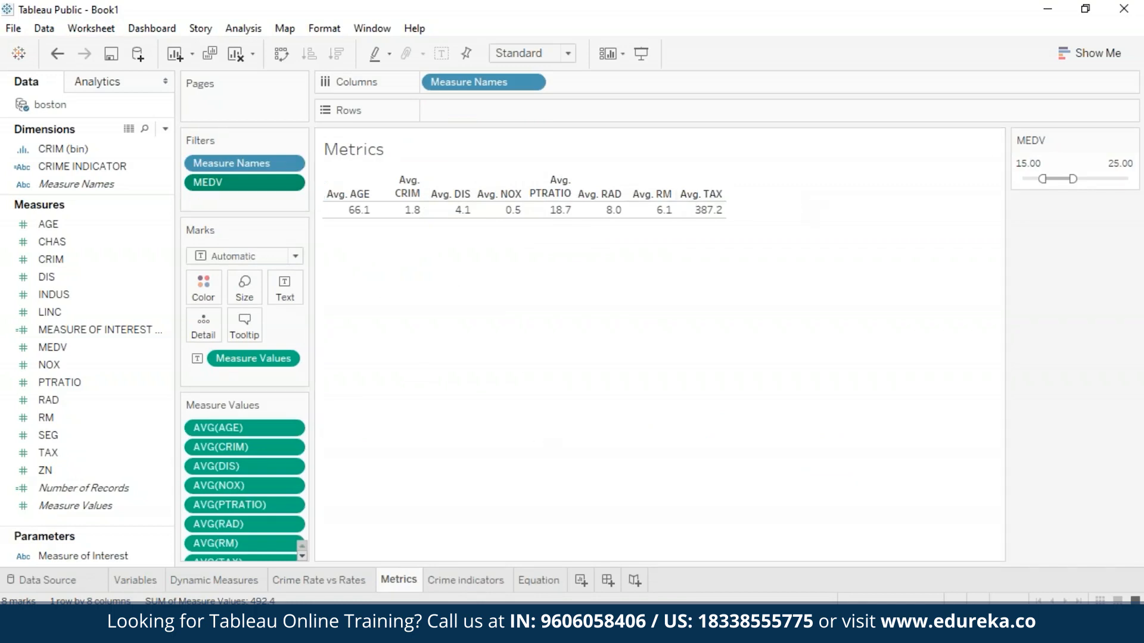
pyautogui.click(323, 582)
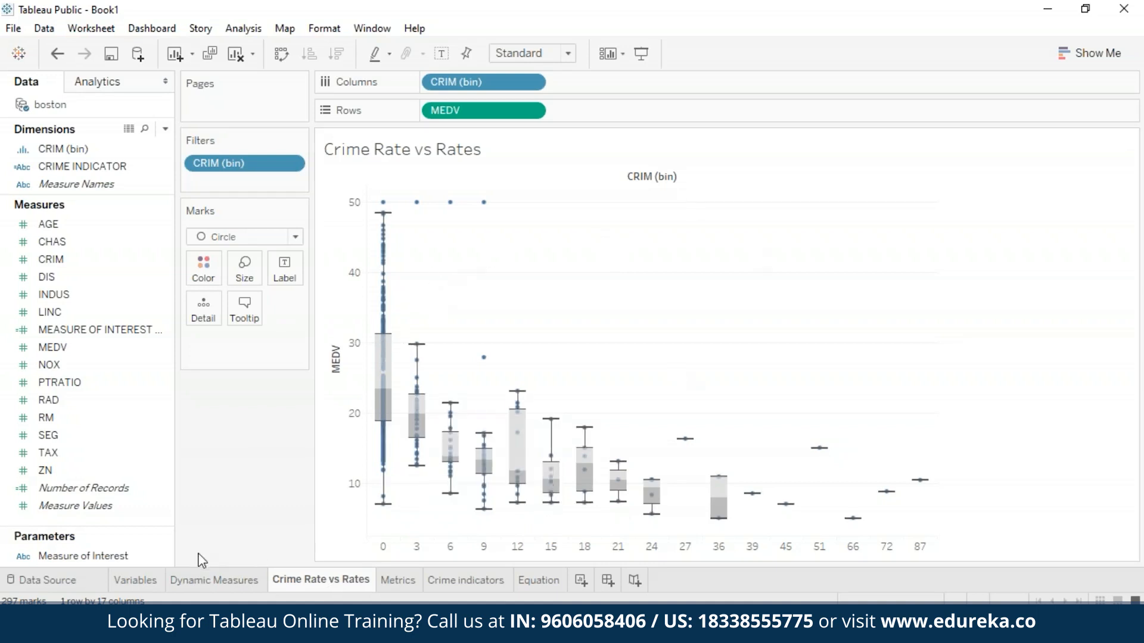
pyautogui.click(200, 581)
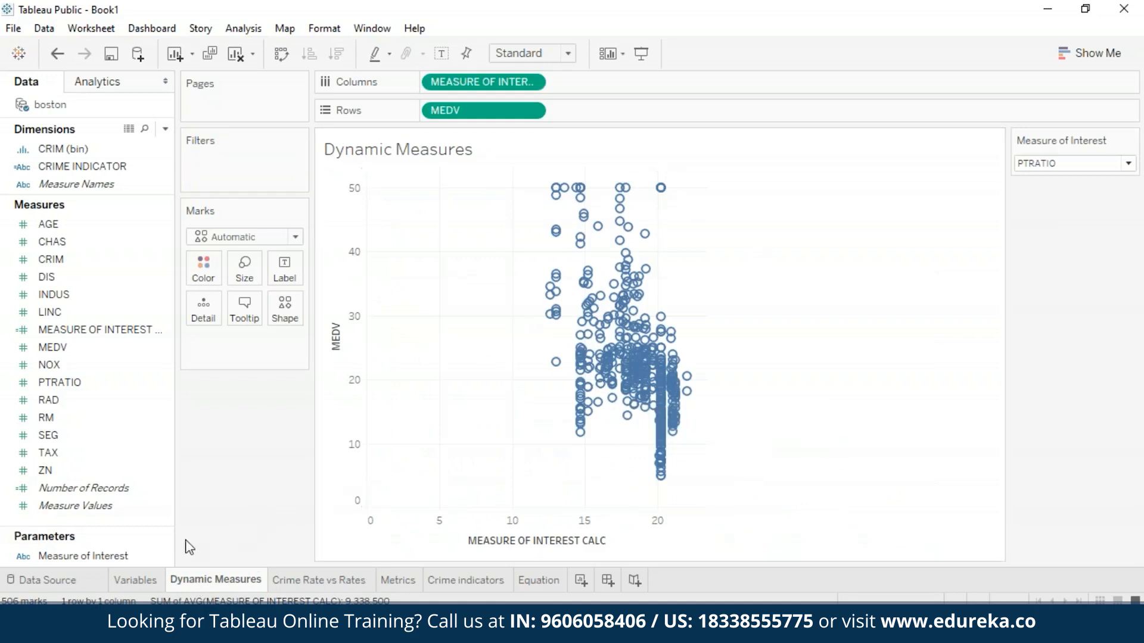
pyautogui.click(128, 587)
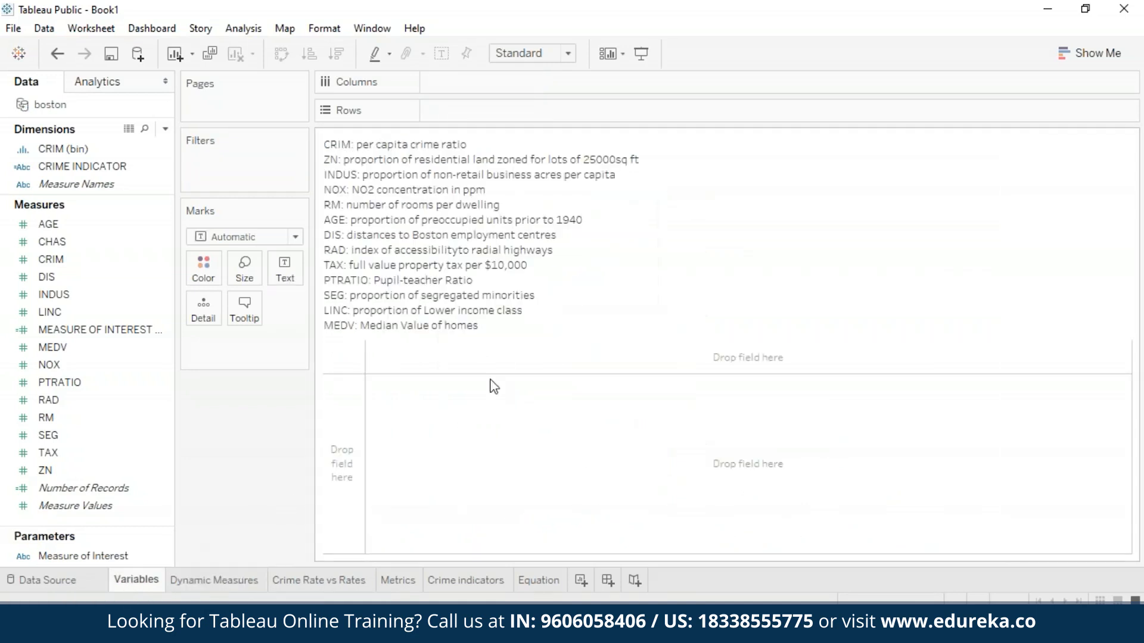
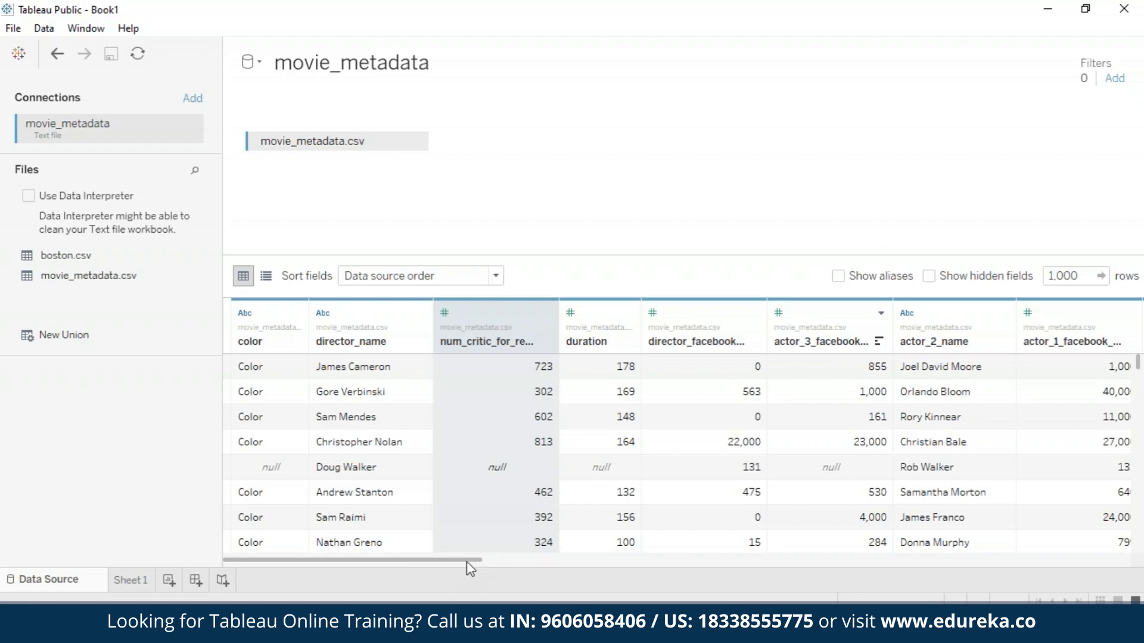
# Split the genres field of the movie_metadata source into separate genre columns
pyautogui.moveTo(467, 560); pyautogui.dragTo(660, 559)
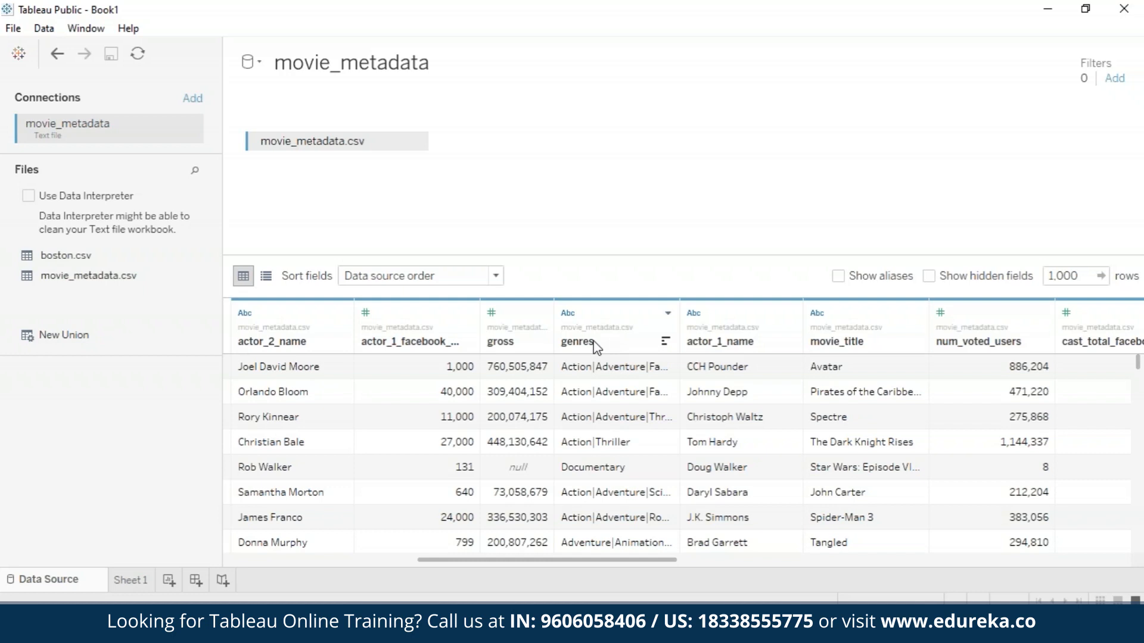
pyautogui.rightClick(596, 346)
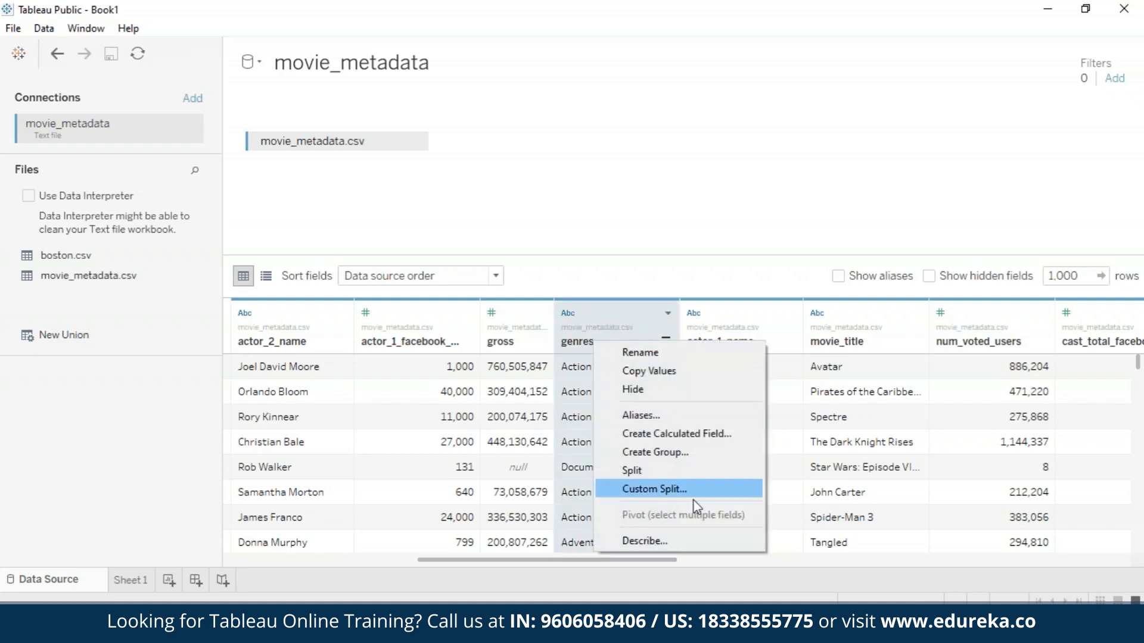
pyautogui.click(677, 465)
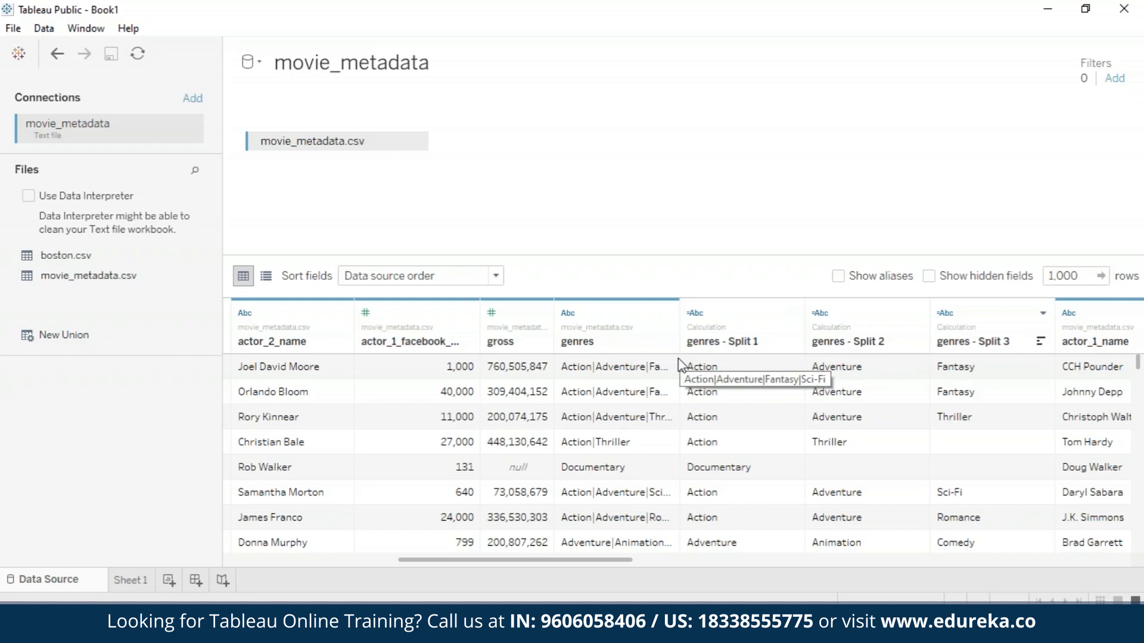
# Hide the original genres column in the data source, keeping the split genre columns
pyautogui.rightClick(736, 348)
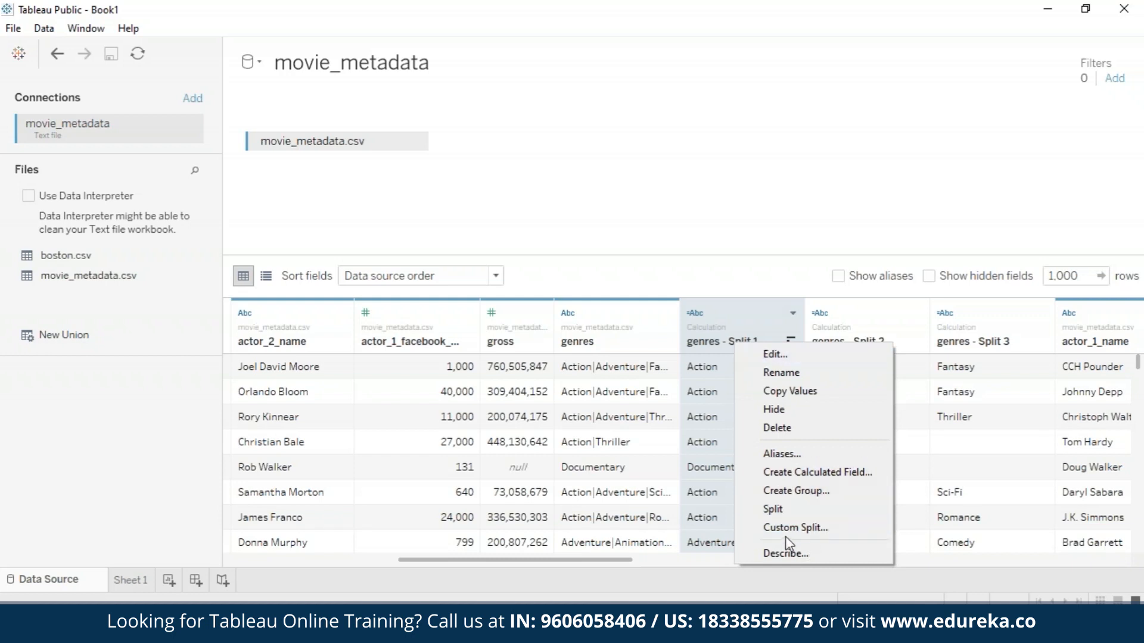
pyautogui.click(676, 321)
pyautogui.click(669, 313)
pyautogui.click(672, 370)
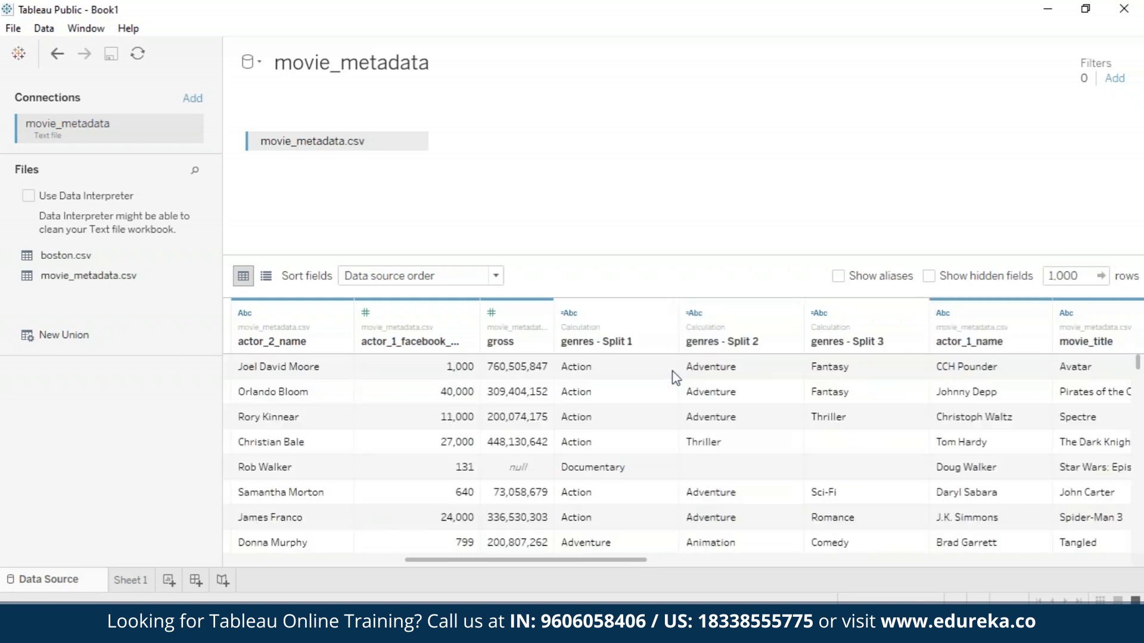
# Go to Sheet 1 and rename it as Budget vs Revenue
pyautogui.moveTo(545, 560); pyautogui.dragTo(565, 476)
pyautogui.moveTo(285, 405); pyautogui.dragTo(155, 393)
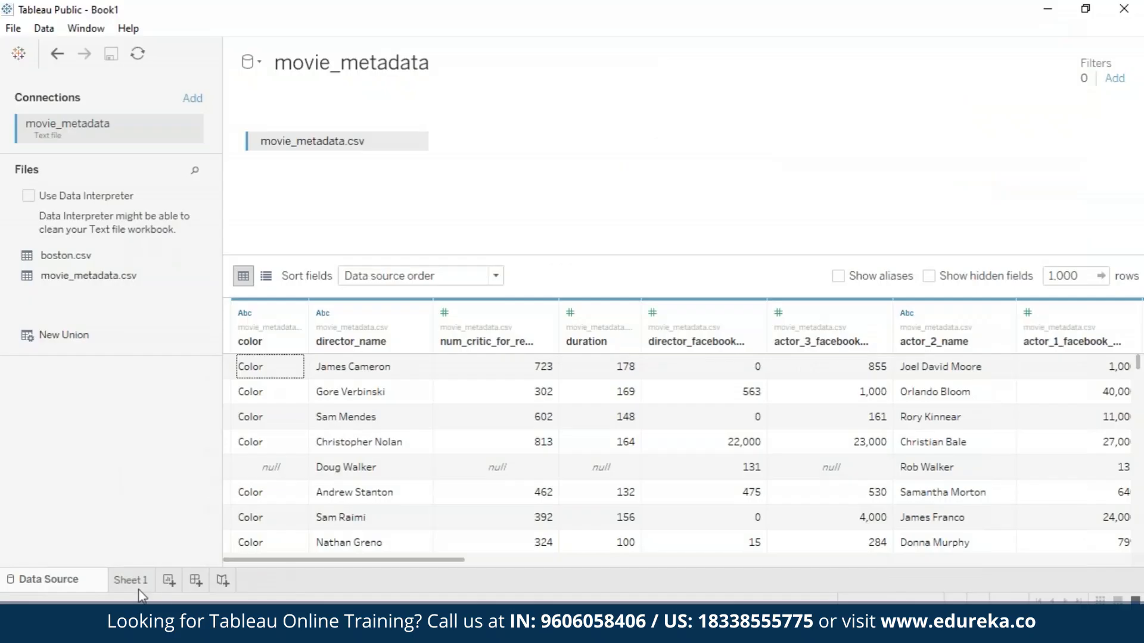
pyautogui.click(132, 581)
pyautogui.rightClick(135, 581)
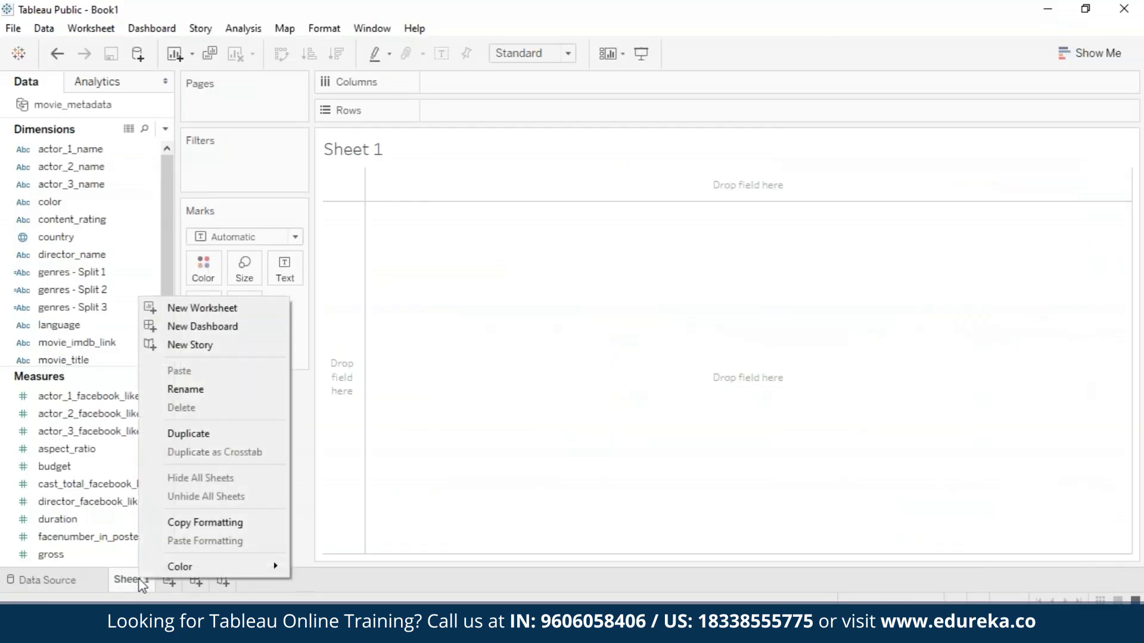
pyautogui.click(267, 389)
pyautogui.write('Budget vs Revenue')
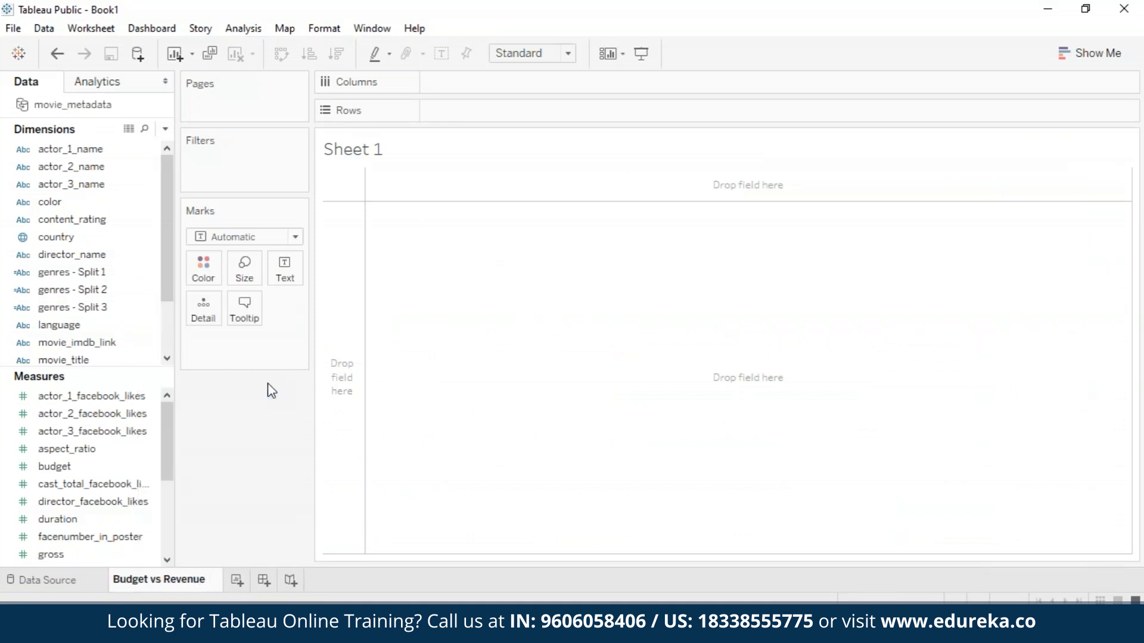
pyautogui.click(535, 346)
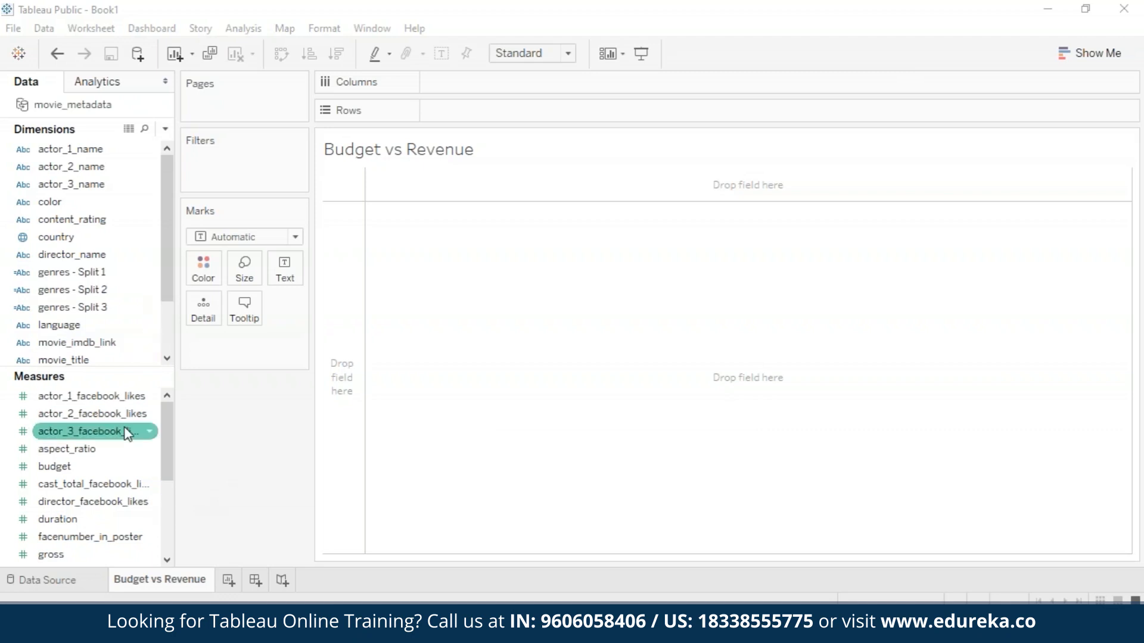
# Plot gross on columns against budget on rows as a scatter plot with measure aggregation turned off
pyautogui.moveTo(156, 442)
pyautogui.mouseDown()
pyautogui.moveTo(328, 301)
pyautogui.moveTo(407, 255)
pyautogui.moveTo(420, 75)
pyautogui.moveTo(474, 82)
pyautogui.mouseUp()
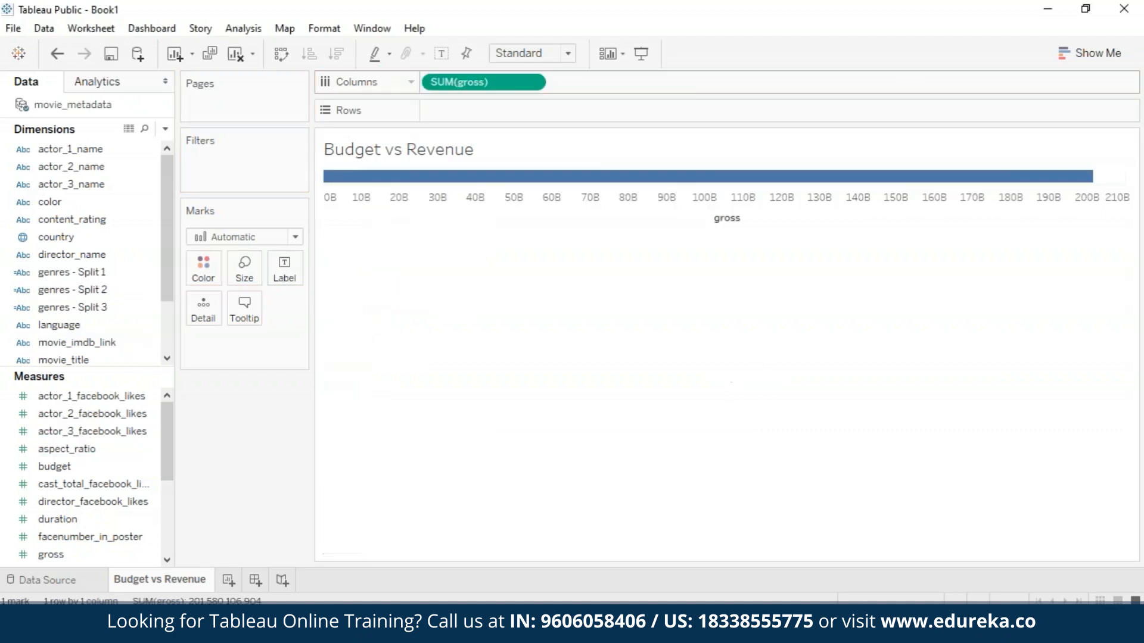
pyautogui.moveTo(165, 440)
pyautogui.mouseDown()
pyautogui.moveTo(169, 477)
pyautogui.moveTo(164, 433)
pyautogui.mouseUp()
pyautogui.click(46, 468)
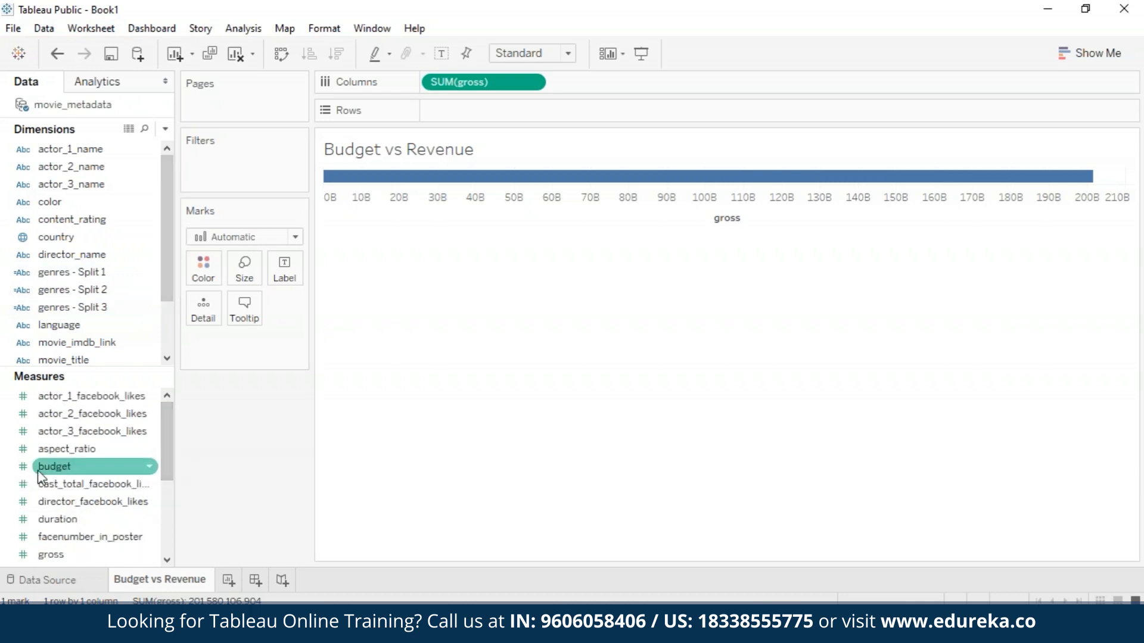
pyautogui.moveTo(47, 468); pyautogui.dragTo(465, 114)
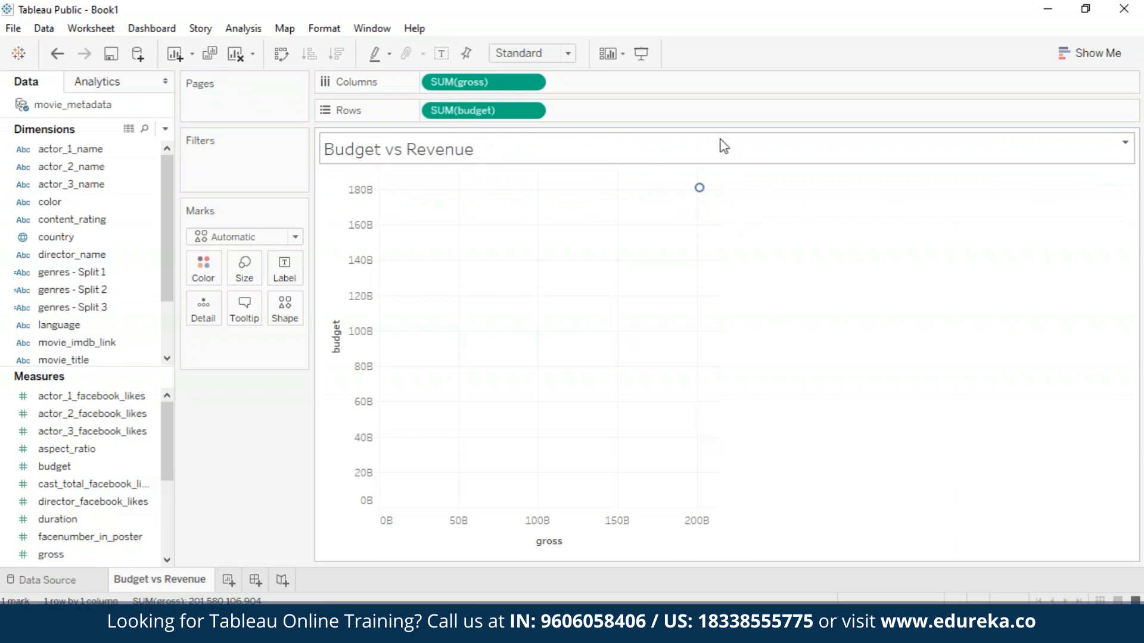
pyautogui.click(252, 31)
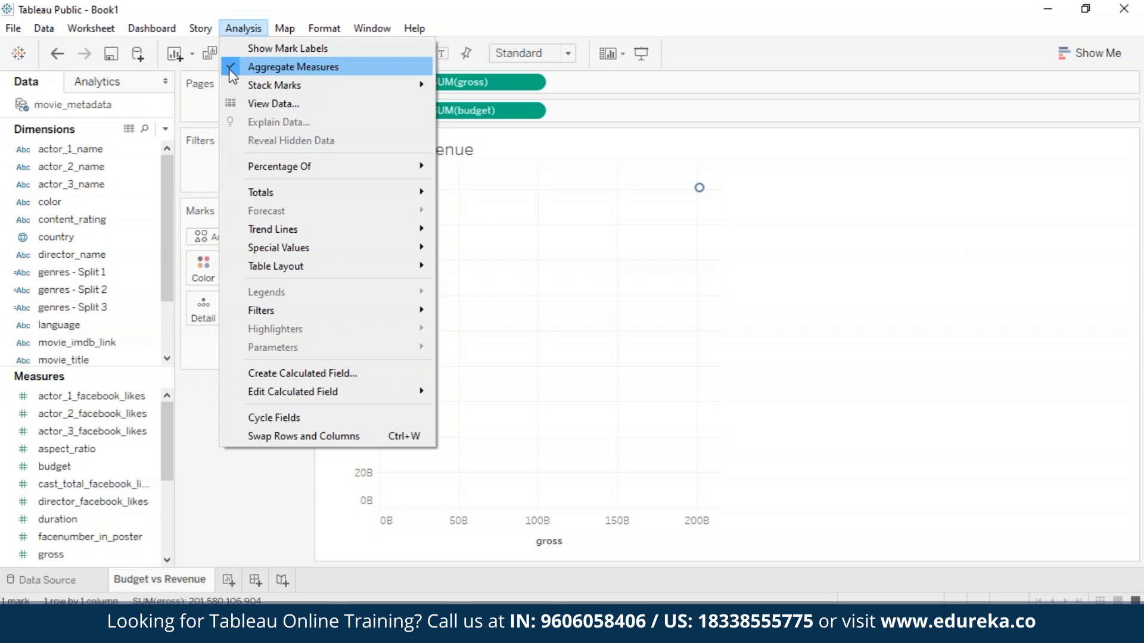
pyautogui.click(250, 67)
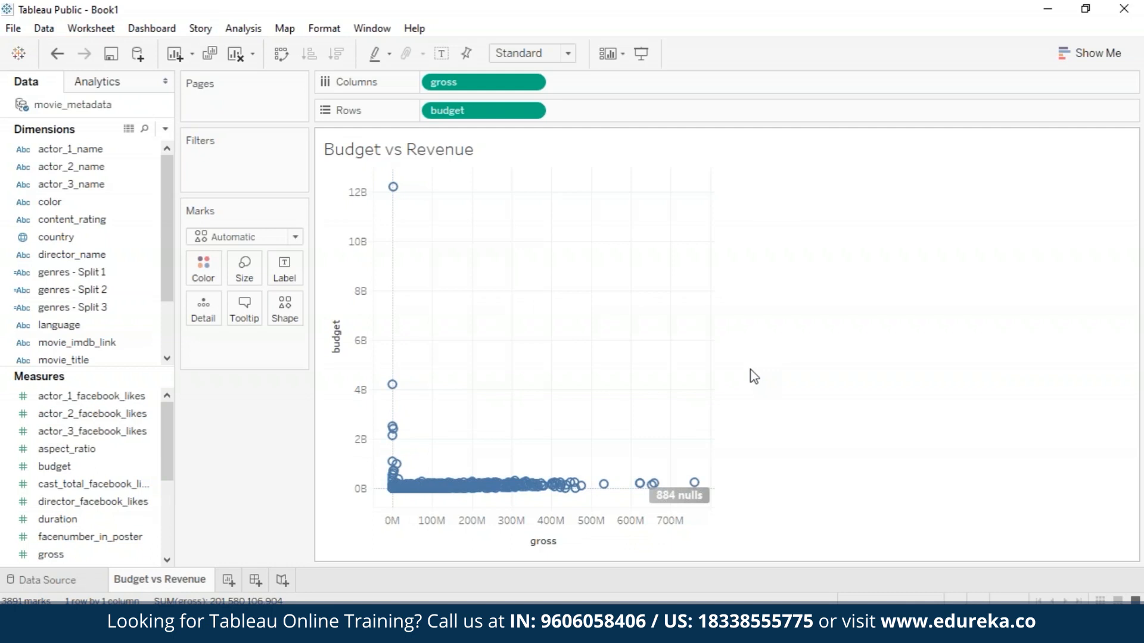
# Examine the scatter plot's marks and the full underlying data of the outlier with the highest budget
pyautogui.moveTo(397, 486)
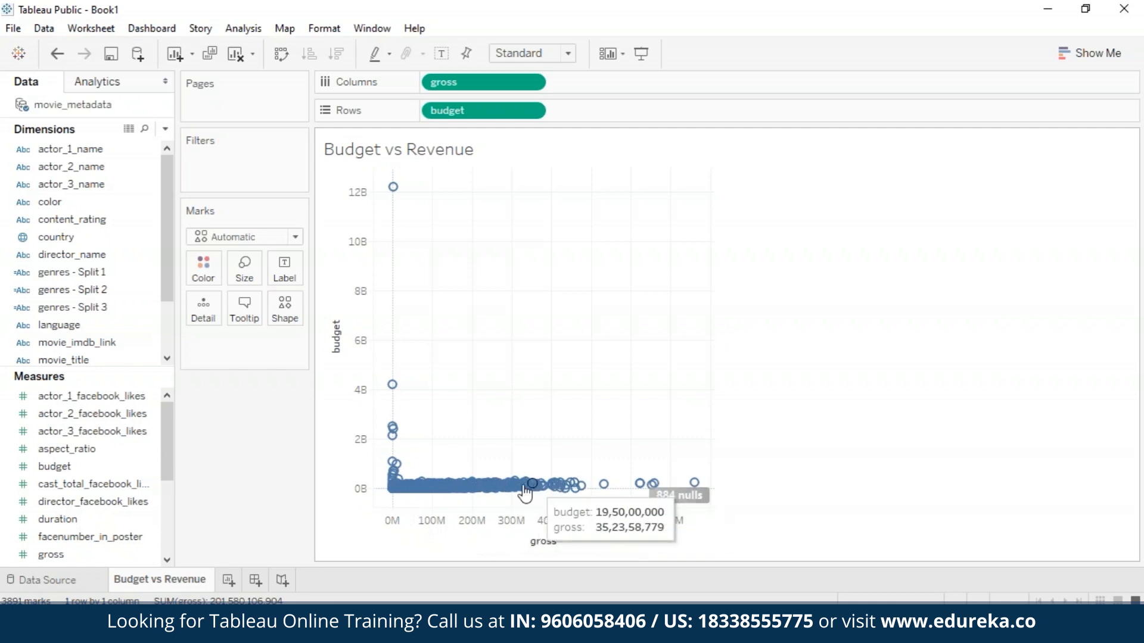
pyautogui.moveTo(394, 192)
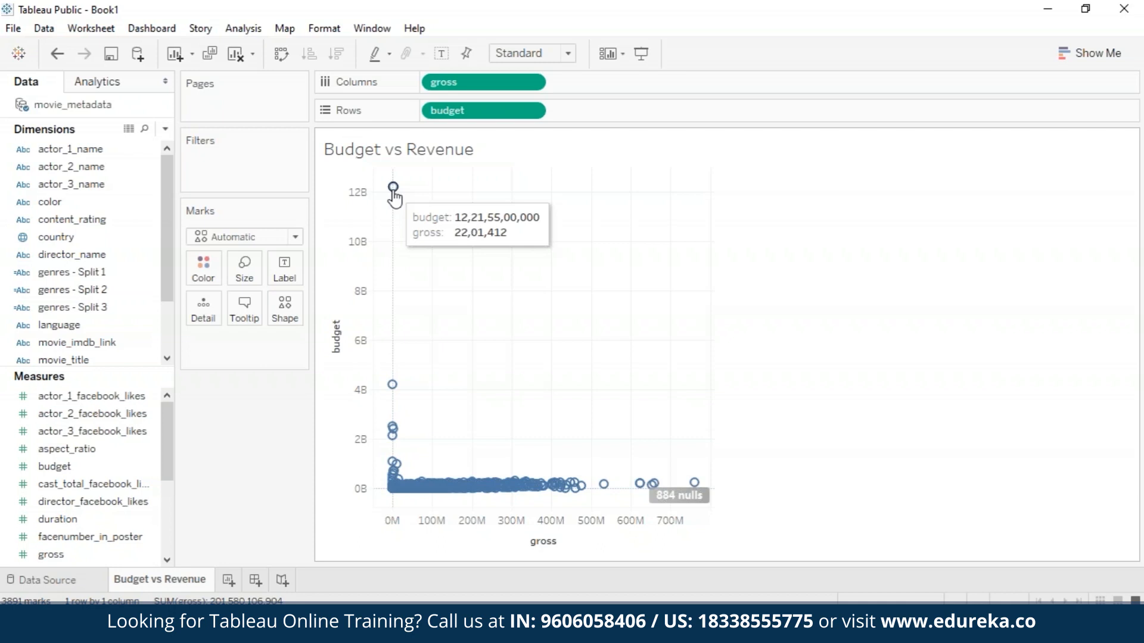
pyautogui.click(393, 189)
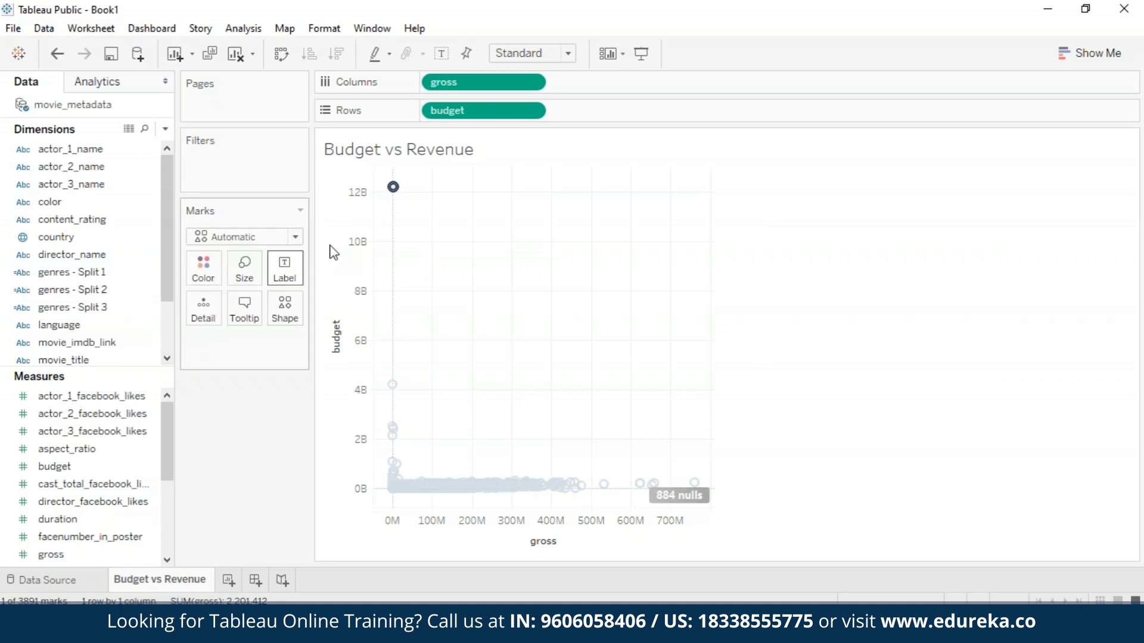
pyautogui.click(395, 189)
pyautogui.click(395, 188)
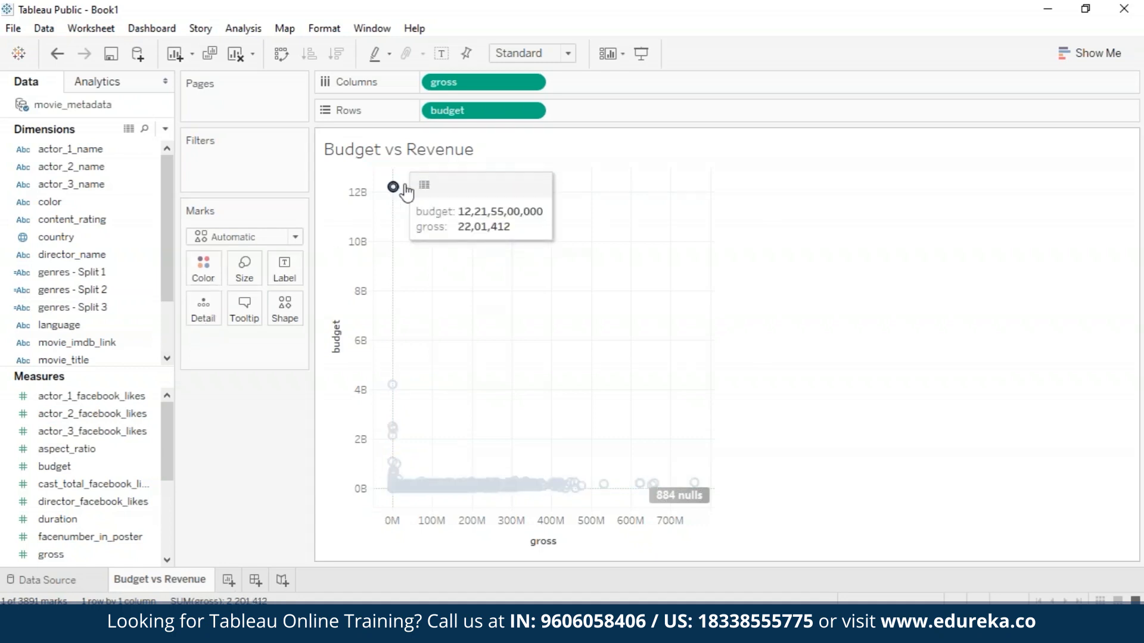
pyautogui.click(425, 185)
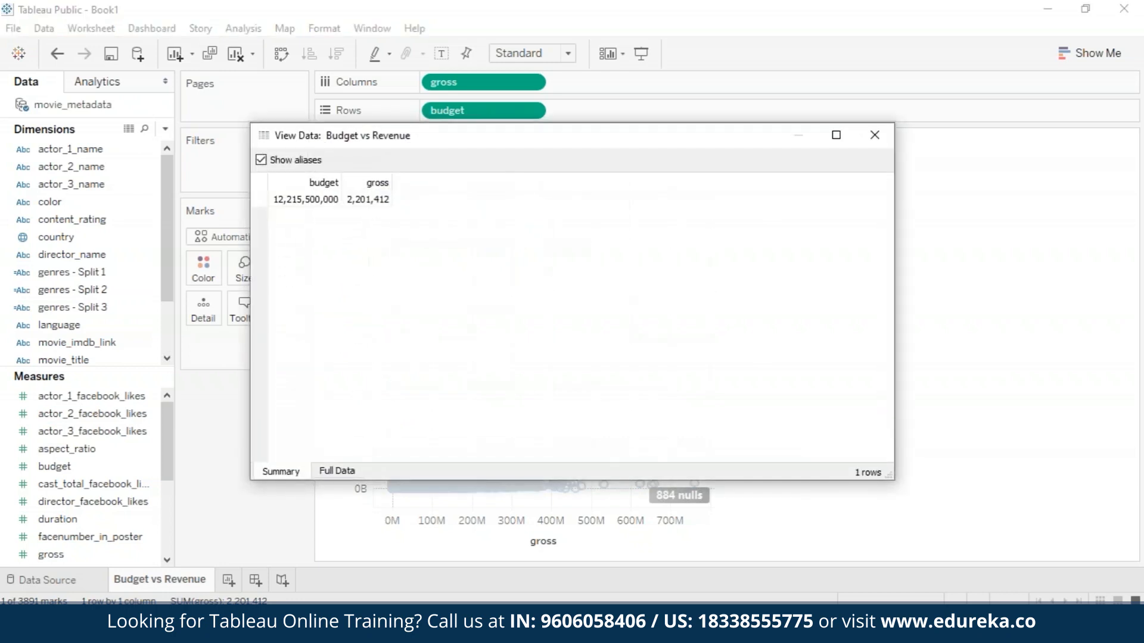
pyautogui.click(337, 472)
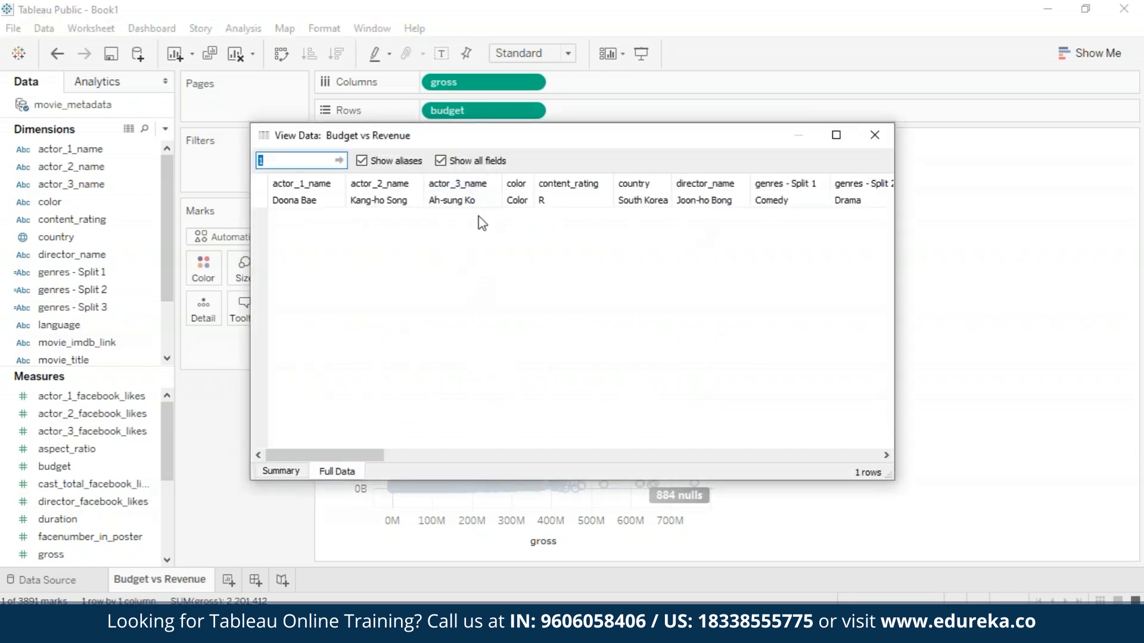
pyautogui.moveTo(369, 457); pyautogui.dragTo(590, 437)
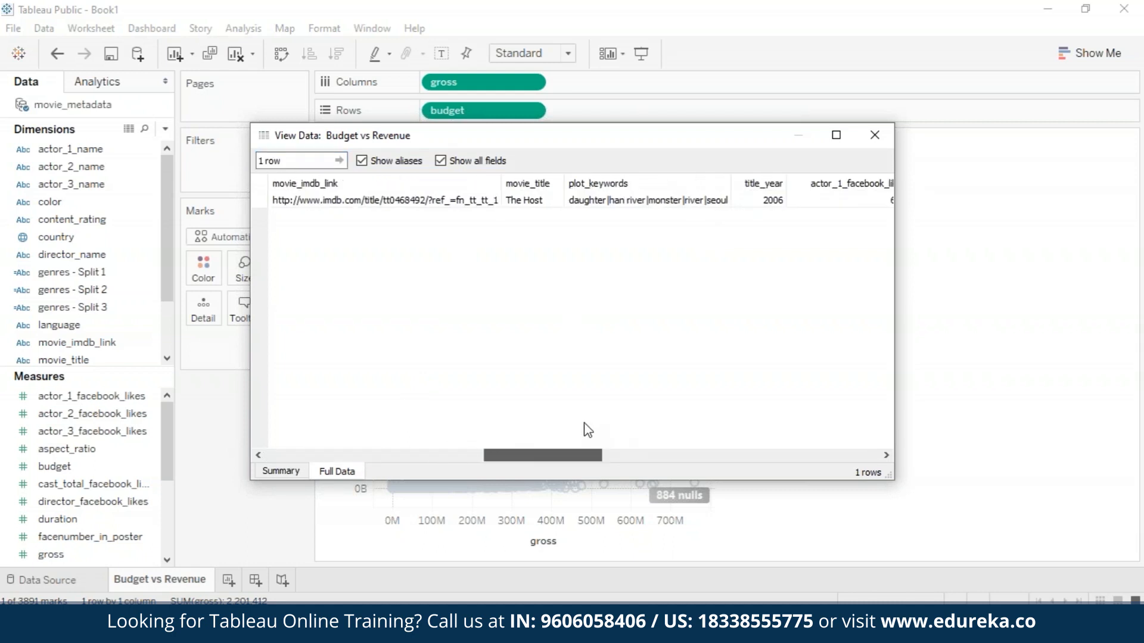
pyautogui.moveTo(588, 429); pyautogui.dragTo(830, 373)
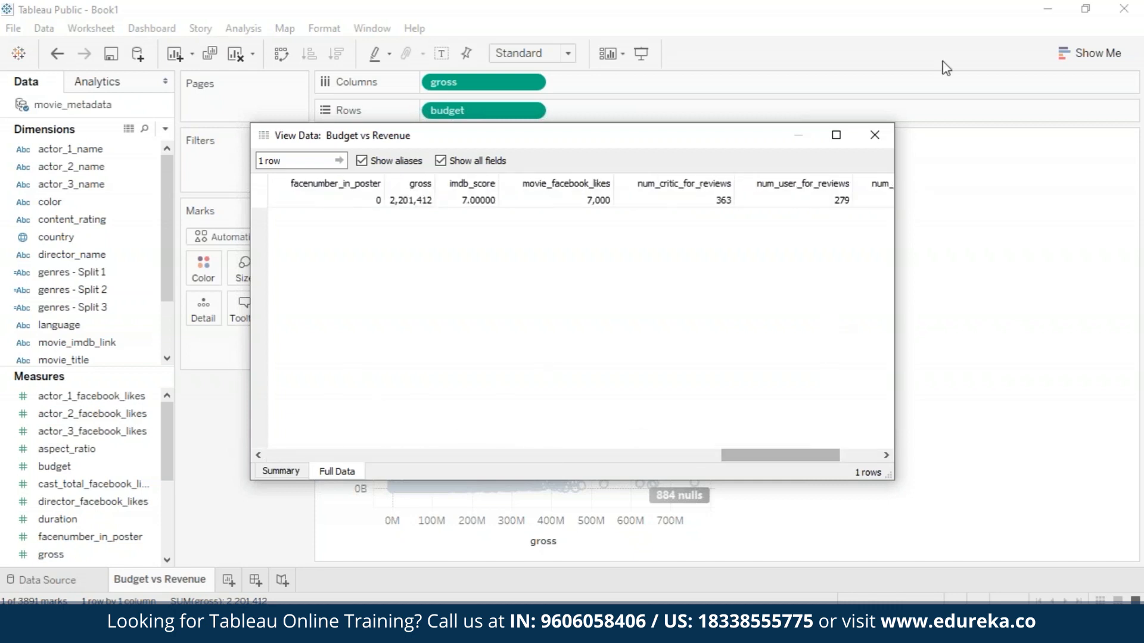
pyautogui.click(873, 136)
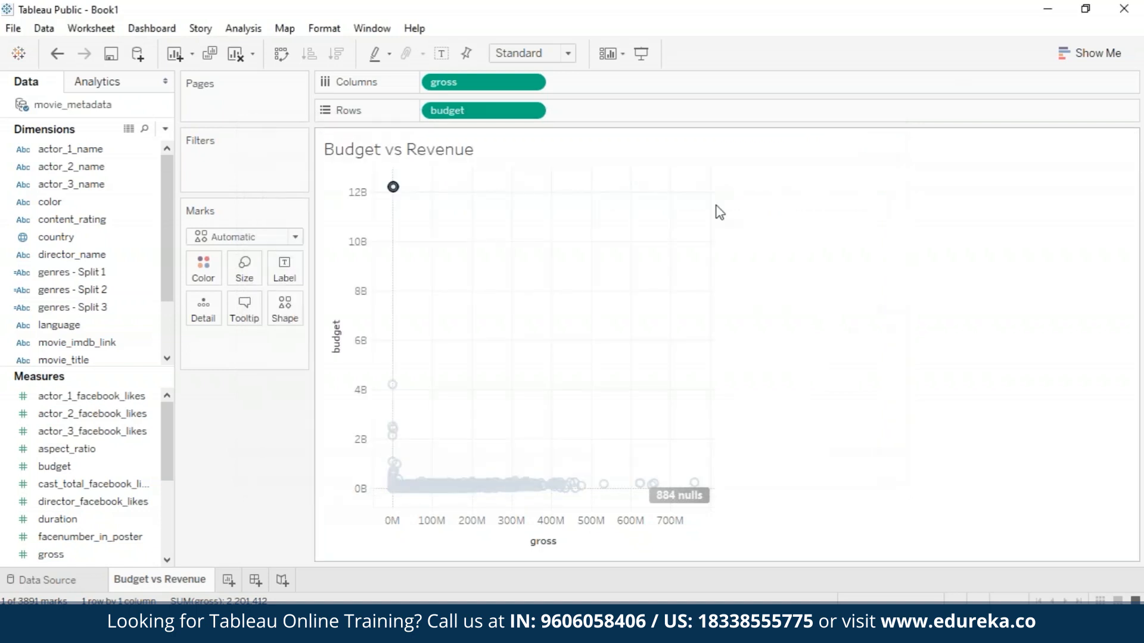
pyautogui.click(929, 270)
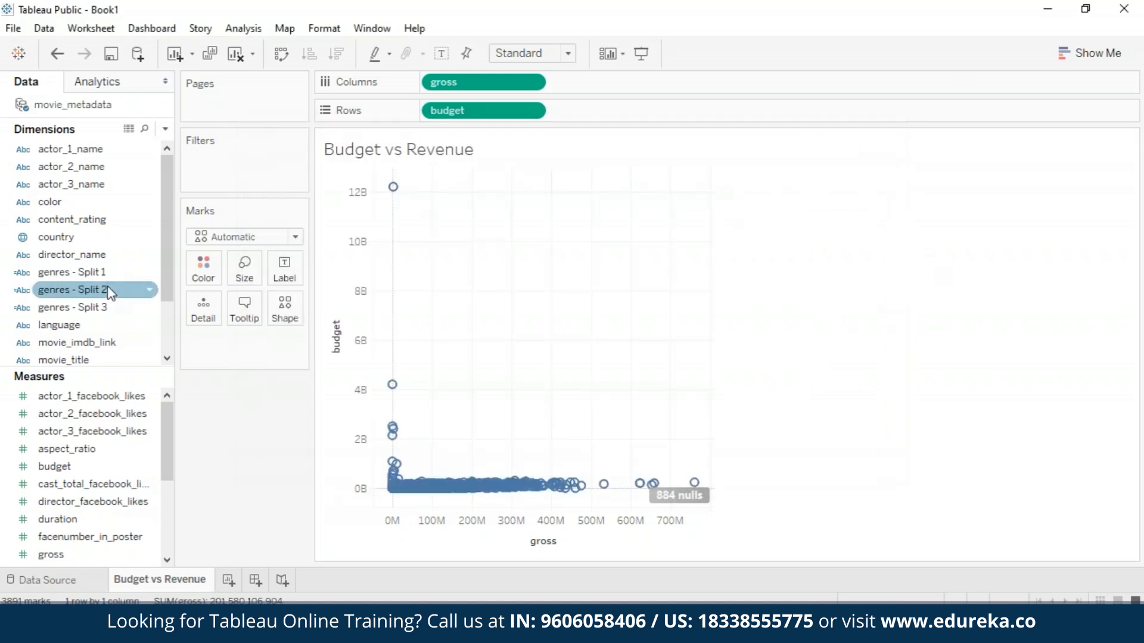
# Show a budget range filter on the scatter plot and lower its maximum to exclude the extreme budget outliers
pyautogui.click(97, 467)
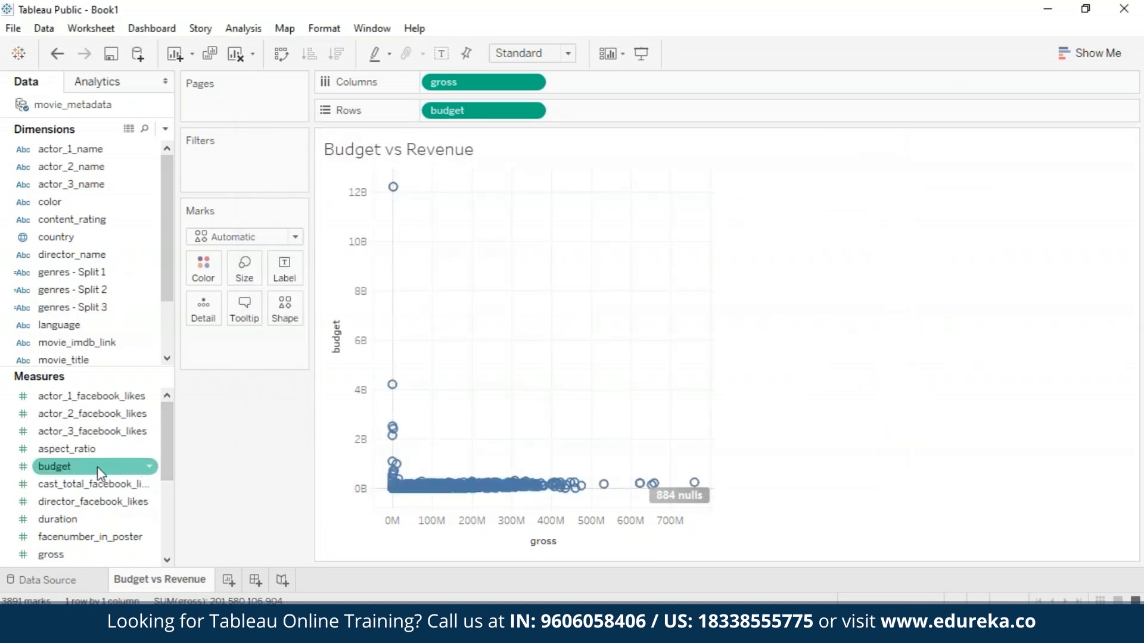
pyautogui.rightClick(98, 466)
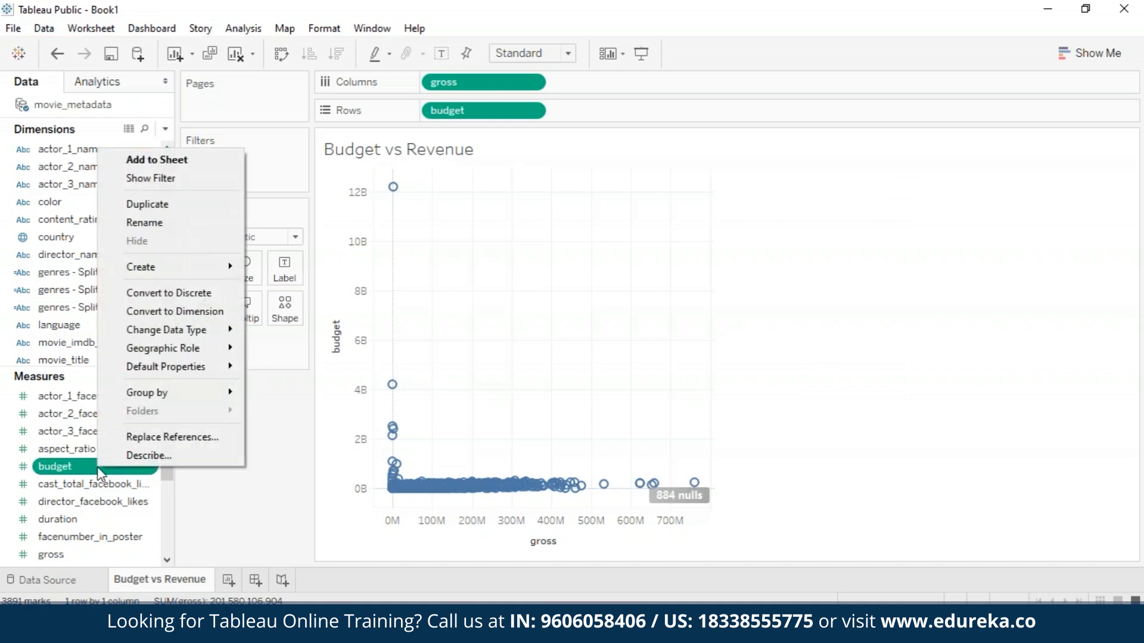
pyautogui.click(135, 181)
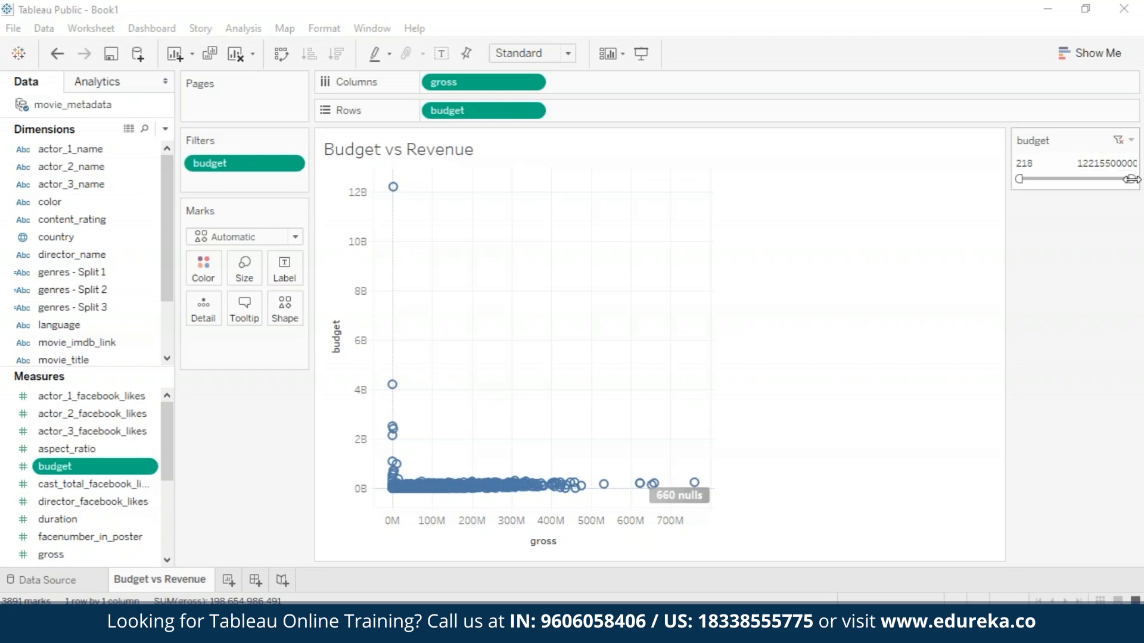
pyautogui.moveTo(1130, 180); pyautogui.dragTo(1032, 178)
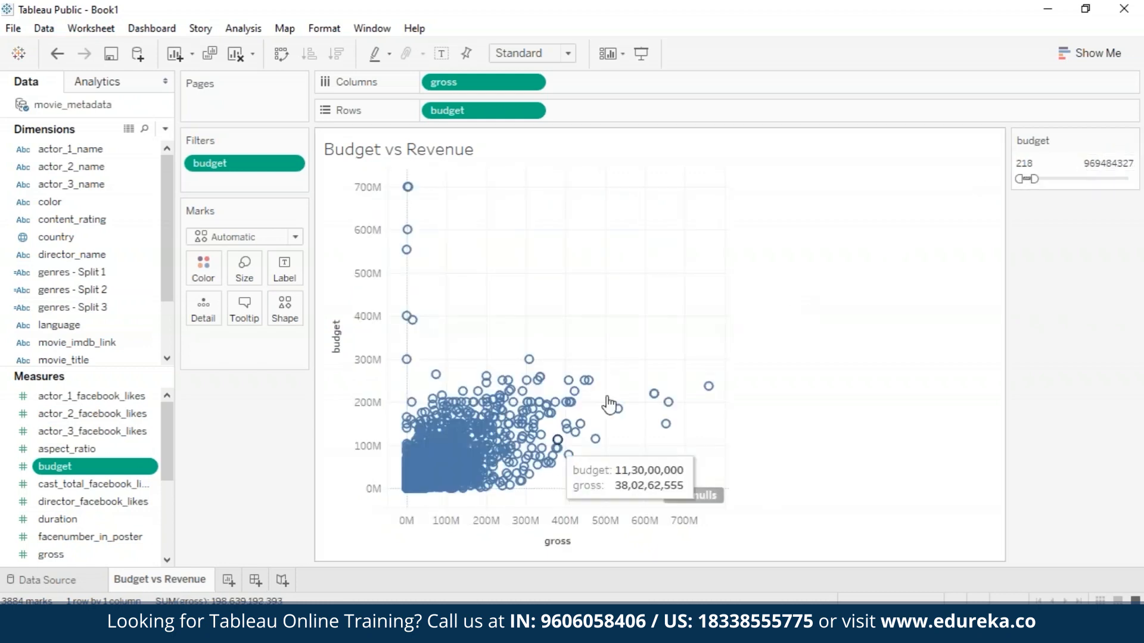
pyautogui.moveTo(1029, 178); pyautogui.dragTo(1023, 180)
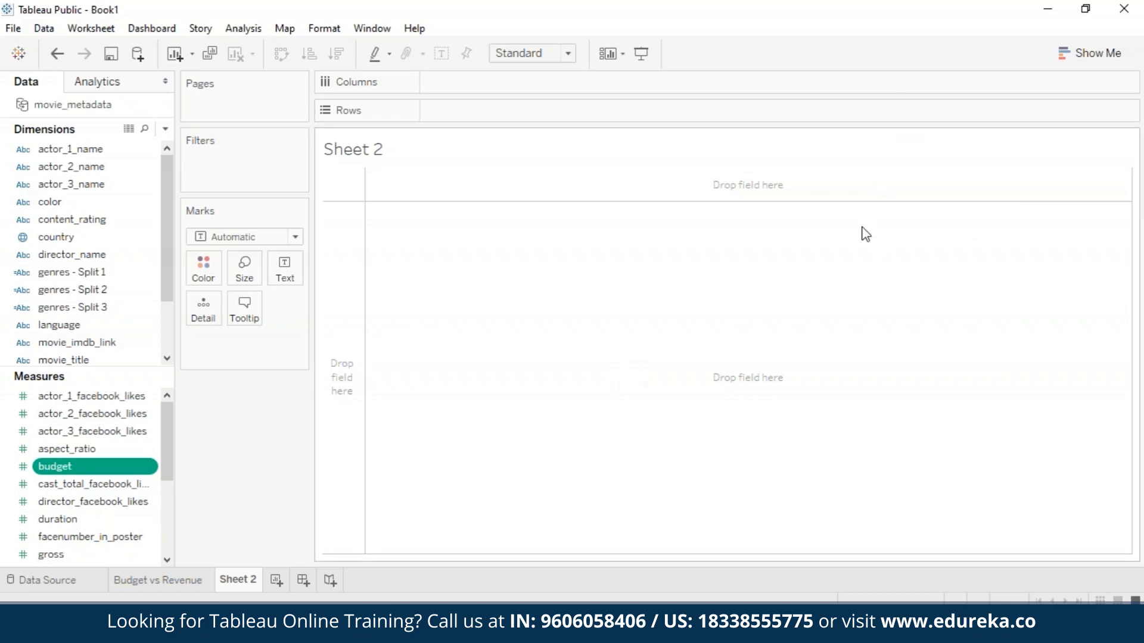
# On Sheet 2, build a horizontal bar chart with genres - Split 1 on rows and duration on columns
pyautogui.click(1086, 55)
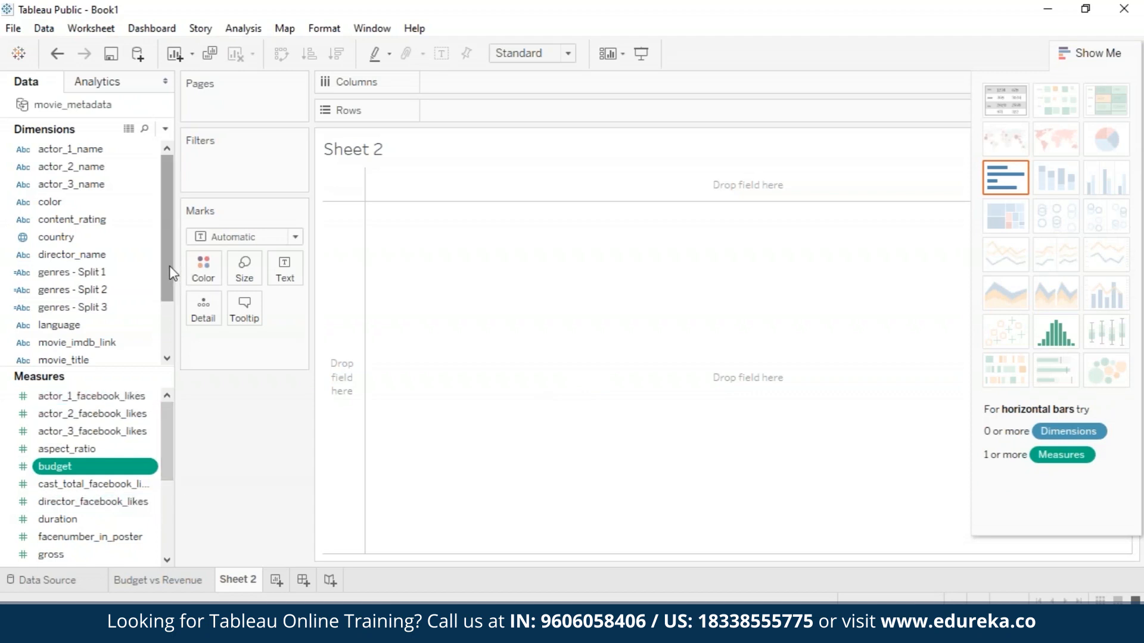
pyautogui.moveTo(127, 274); pyautogui.dragTo(483, 113)
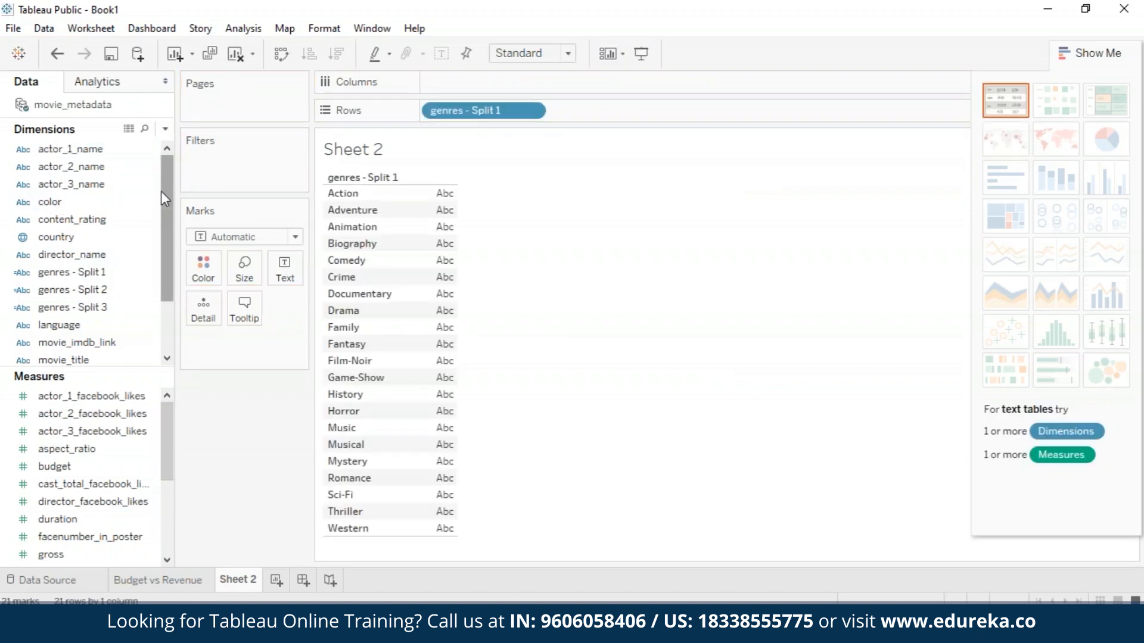
pyautogui.moveTo(103, 519); pyautogui.dragTo(476, 91)
pyautogui.moveTo(494, 92); pyautogui.dragTo(494, 89)
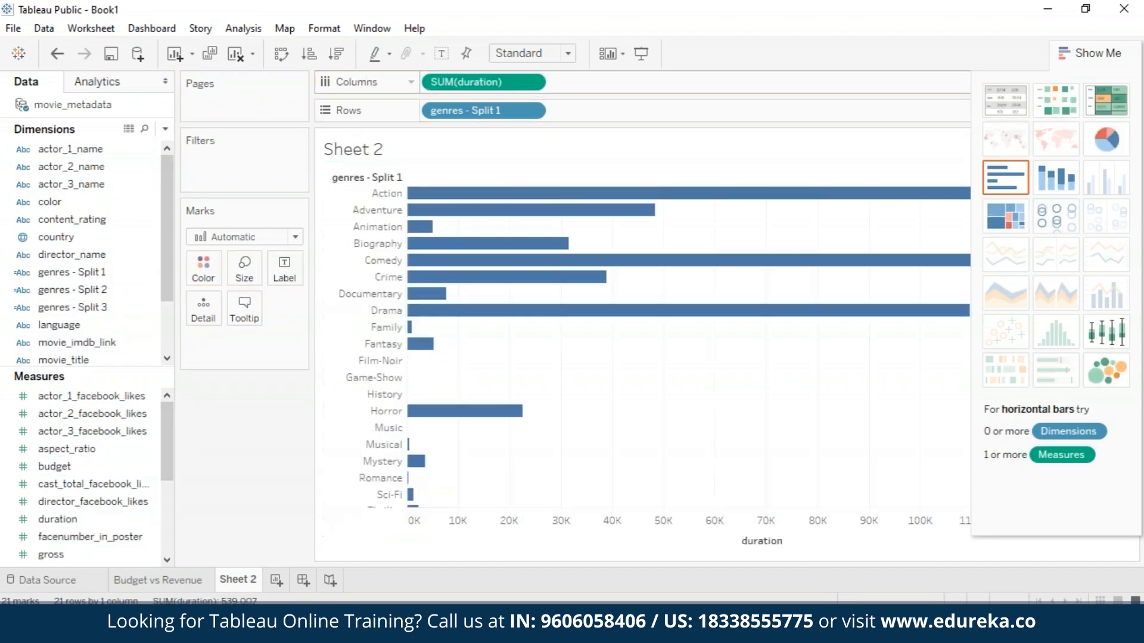
# Convert the bar chart to a box plot with genres - Split 1 on columns and duration as a dimension on rows
pyautogui.click(1119, 333)
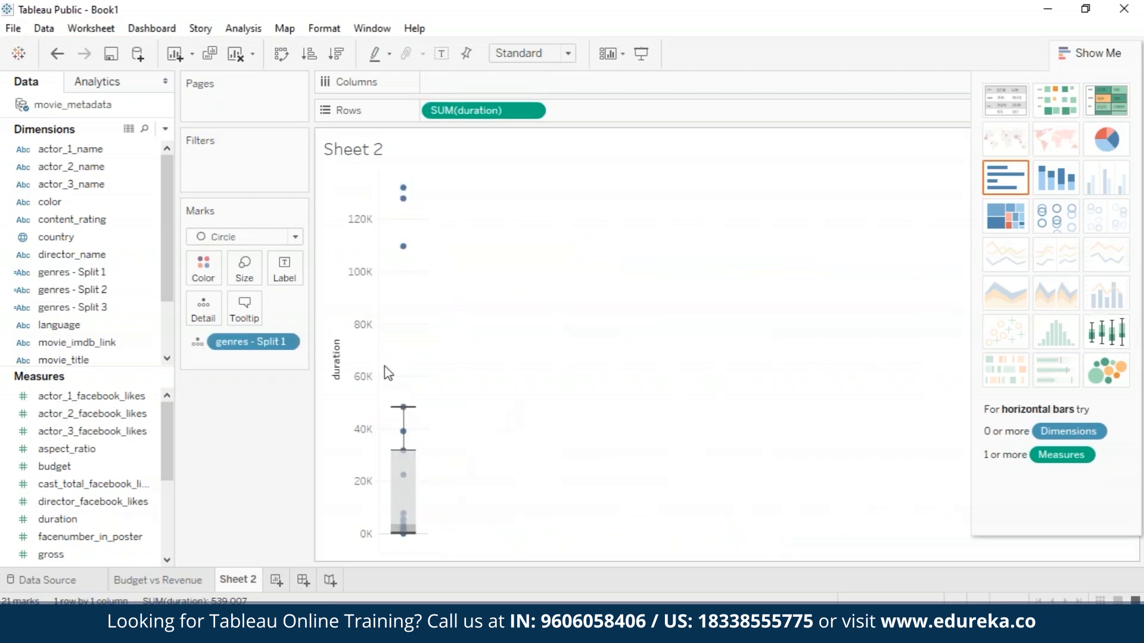
pyautogui.moveTo(253, 353); pyautogui.dragTo(465, 82)
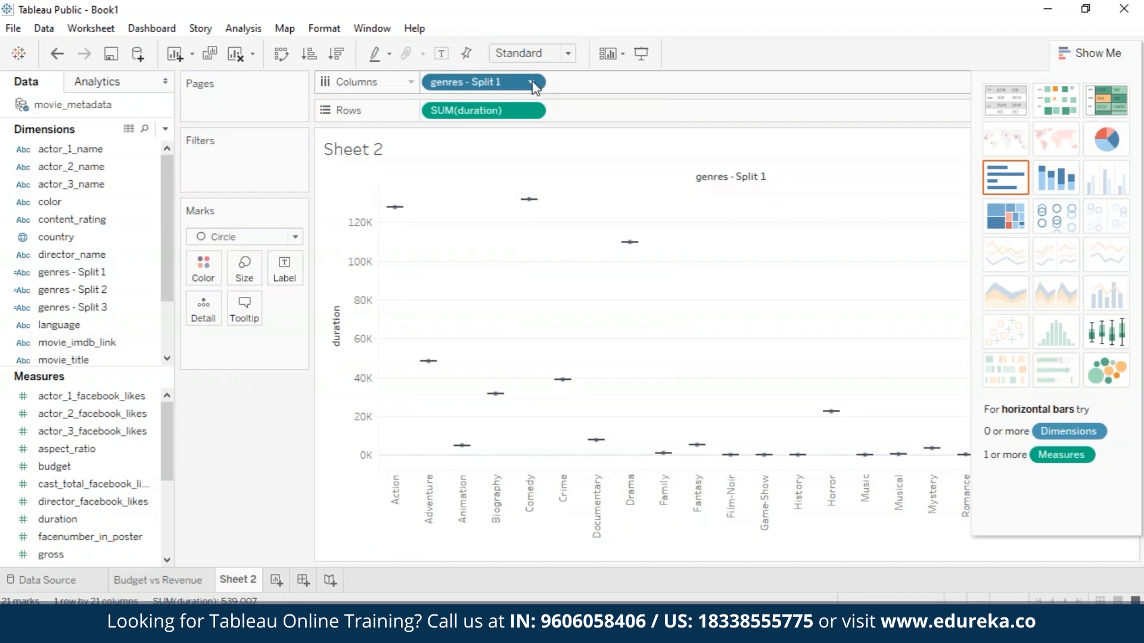
pyautogui.click(532, 112)
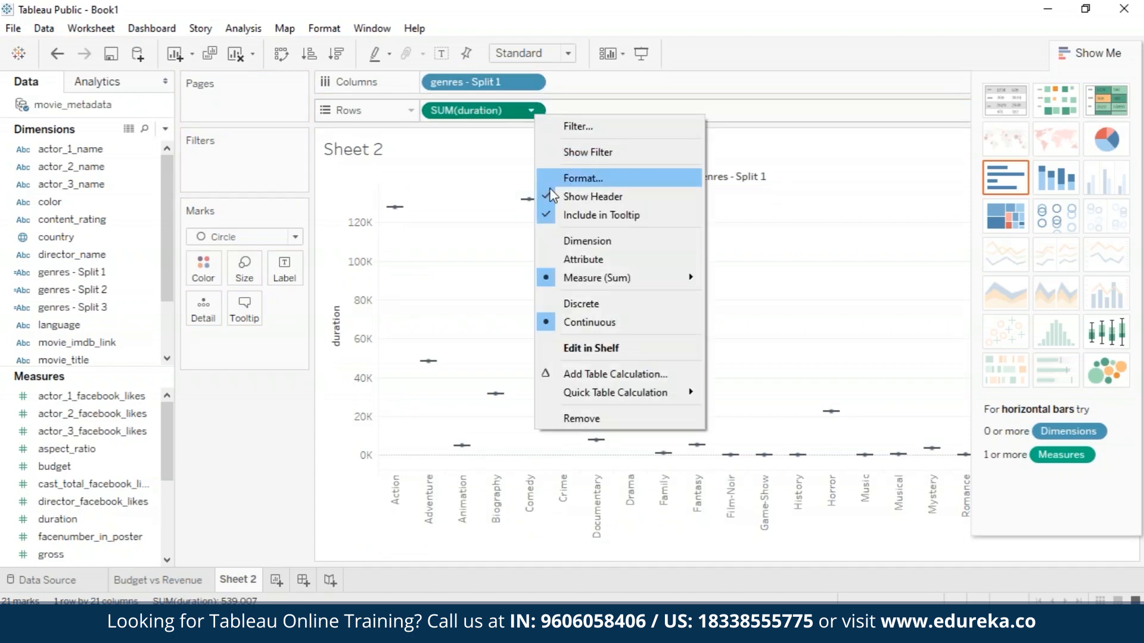
pyautogui.click(574, 242)
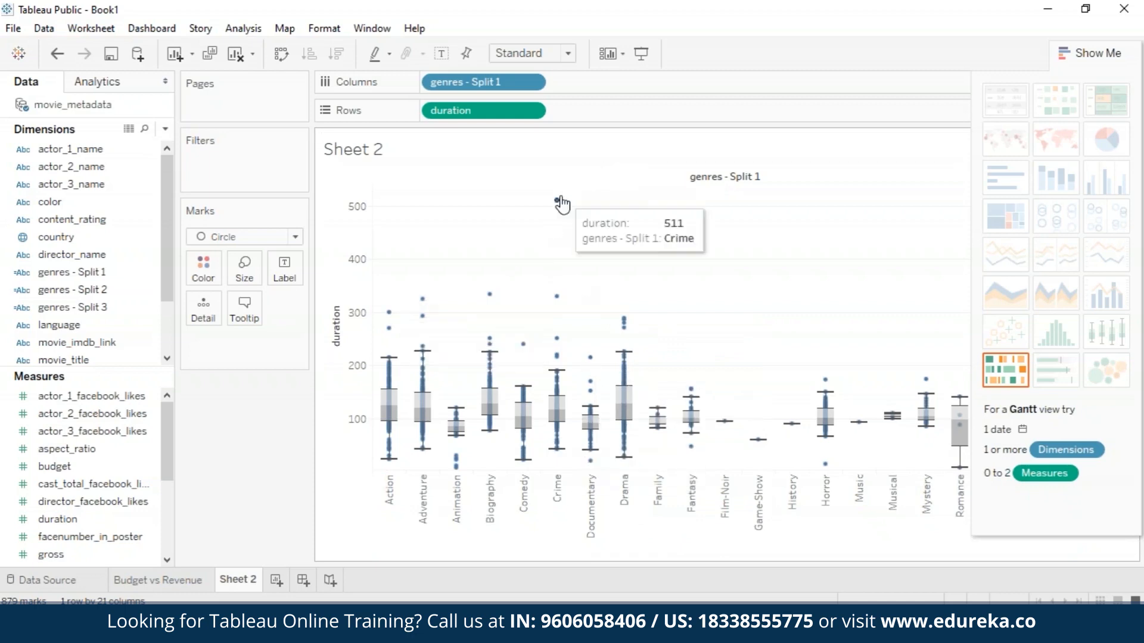
# Examine the full underlying data of the Crime outlier with the longest duration, including its movie title
pyautogui.rightClick(557, 200)
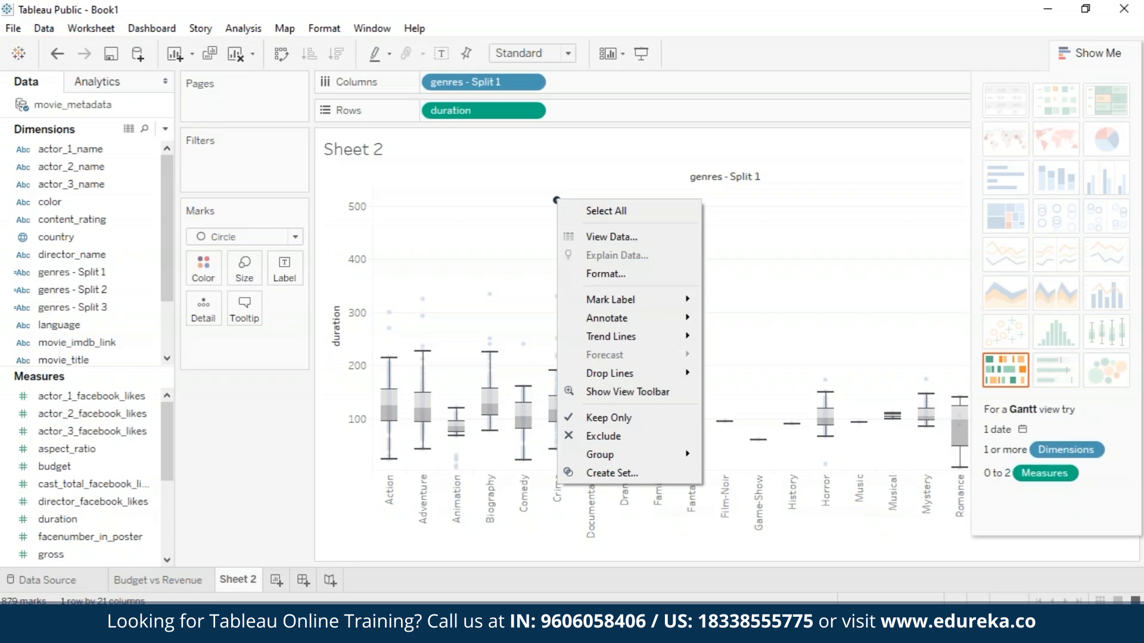
pyautogui.click(577, 236)
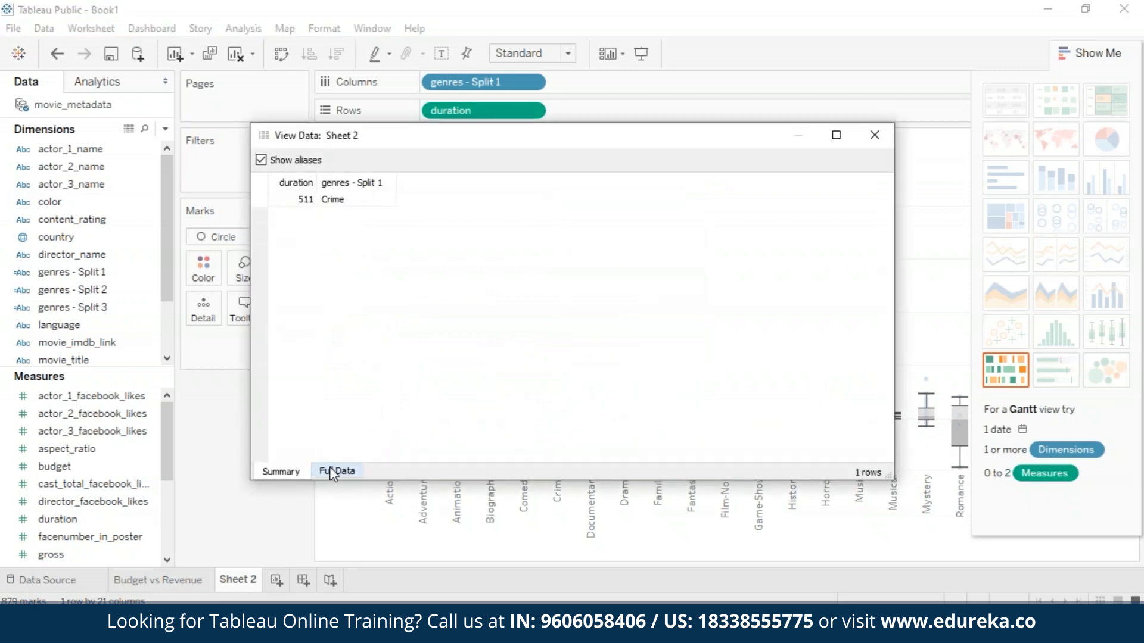
pyautogui.click(332, 471)
pyautogui.hscroll(5, 454, 409)
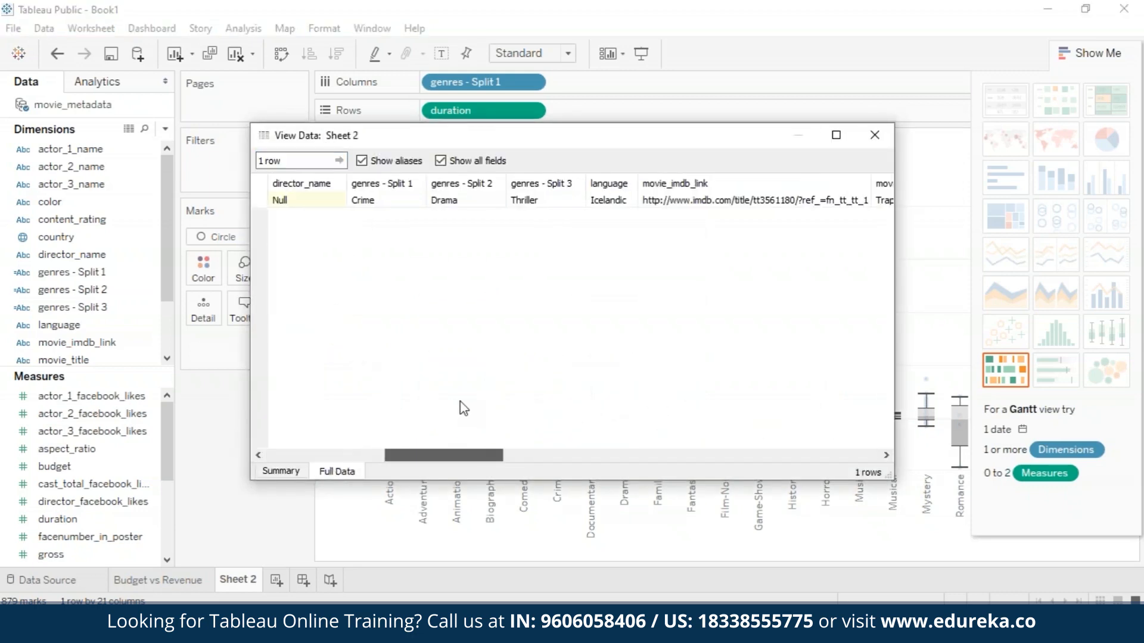
pyautogui.hscroll(4, 463, 408)
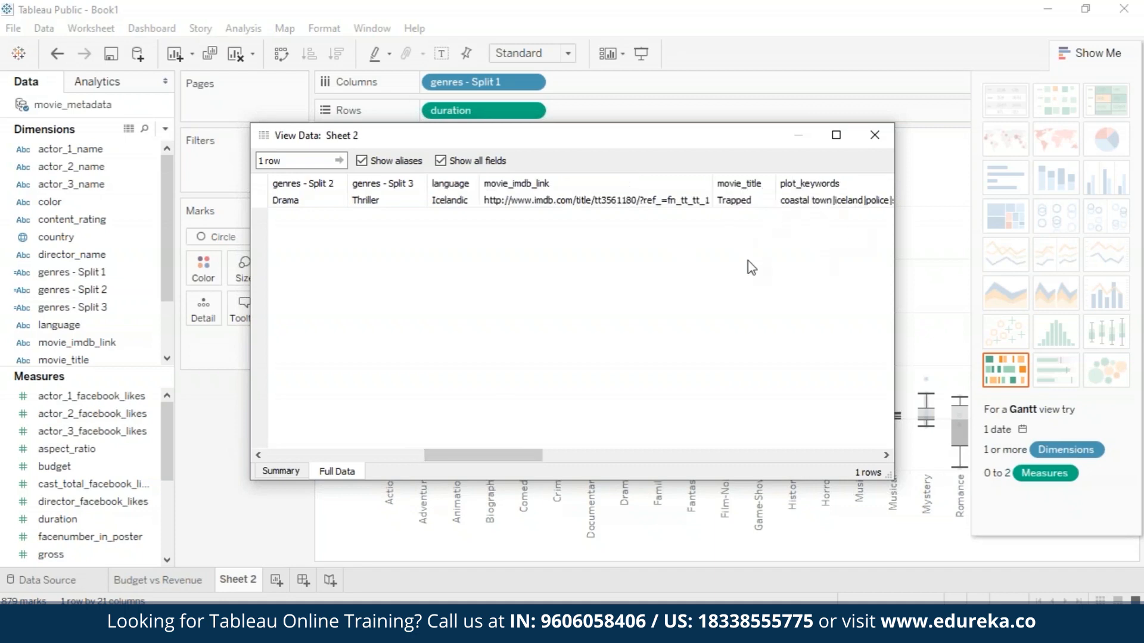
pyautogui.click(875, 137)
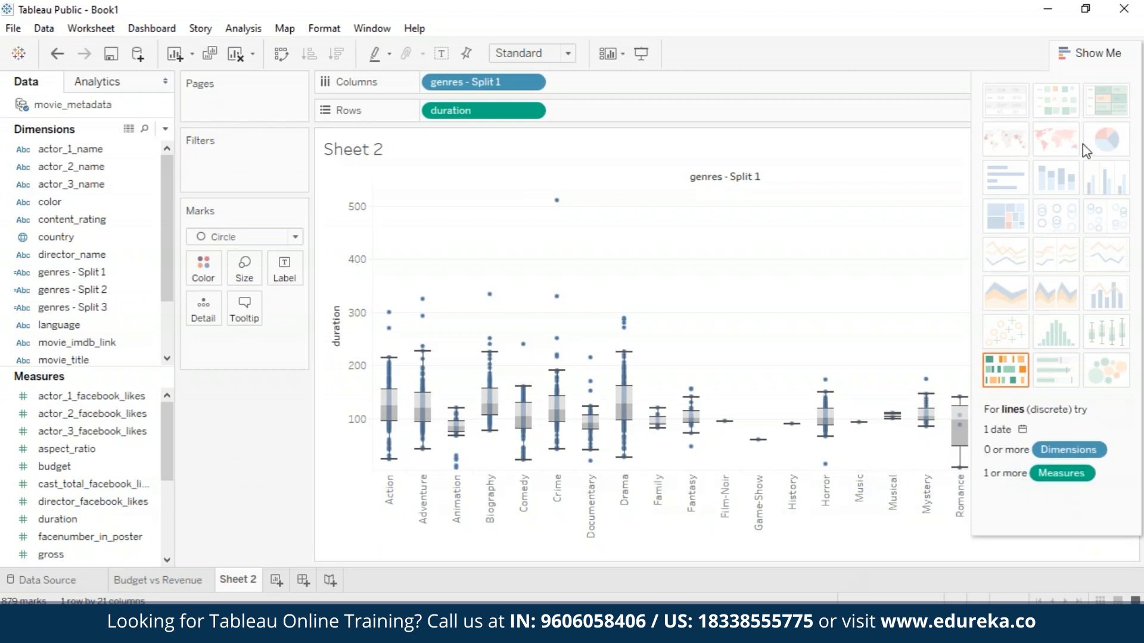
# Hide the chart type suggestions and rename Sheet 2 as Duration Outliers
pyautogui.click(1064, 49)
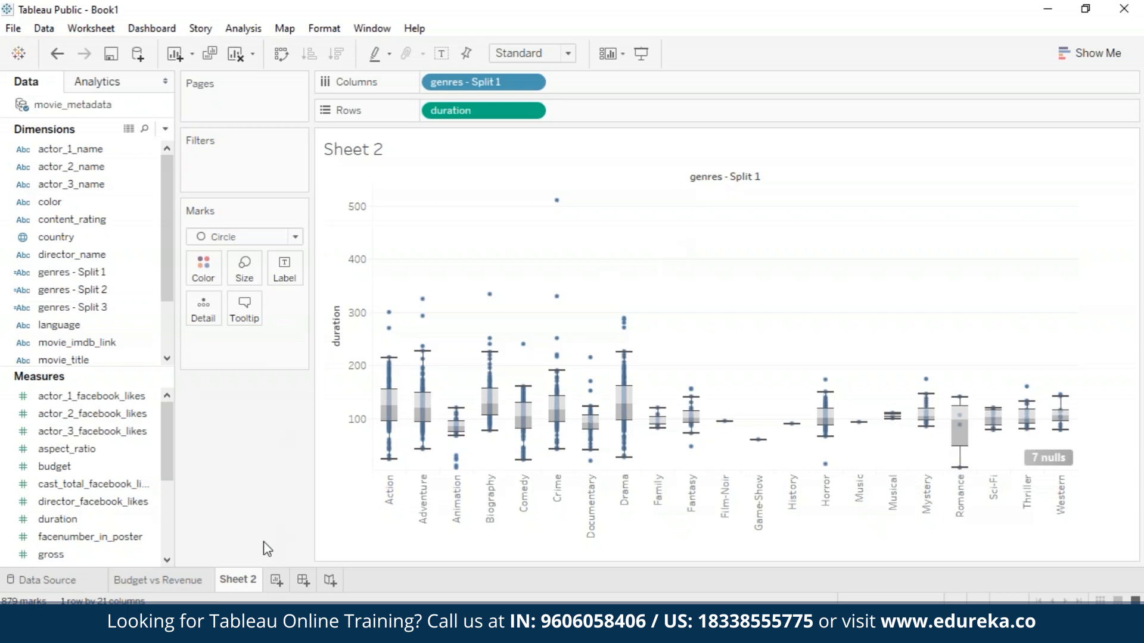
pyautogui.moveTo(255, 583)
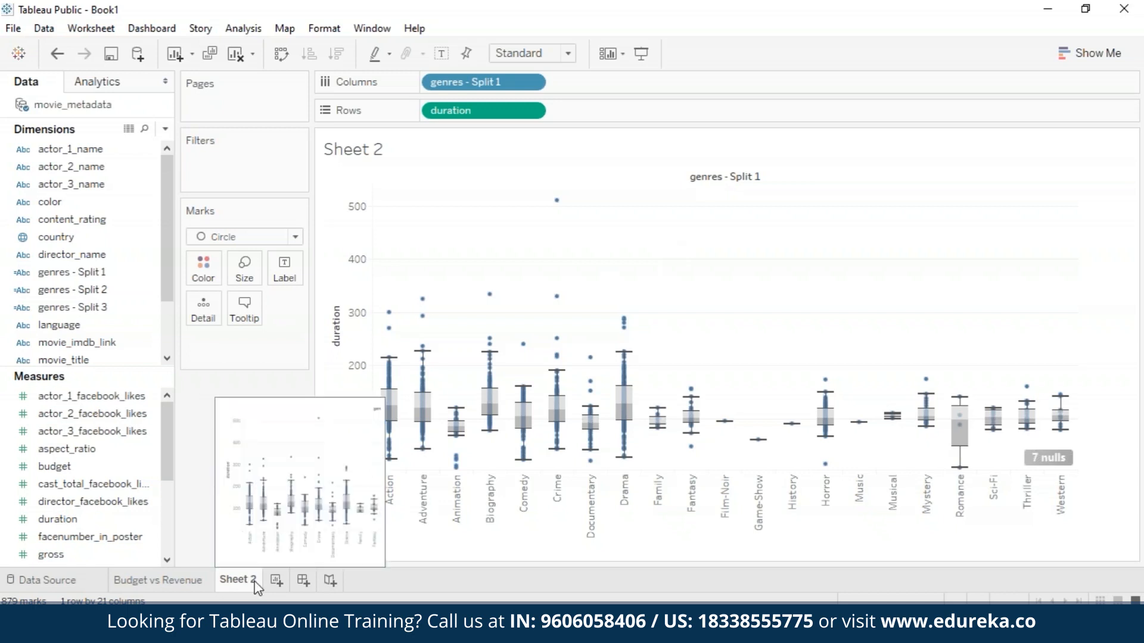
pyautogui.rightClick(256, 584)
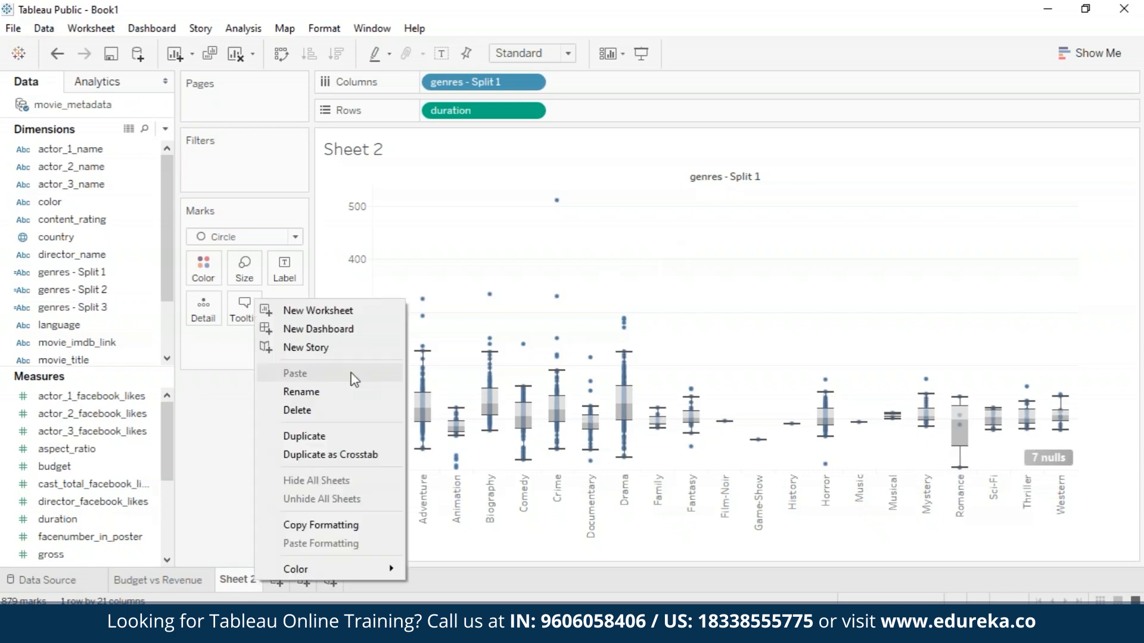
pyautogui.click(348, 404)
pyautogui.write('Duration Outliers')
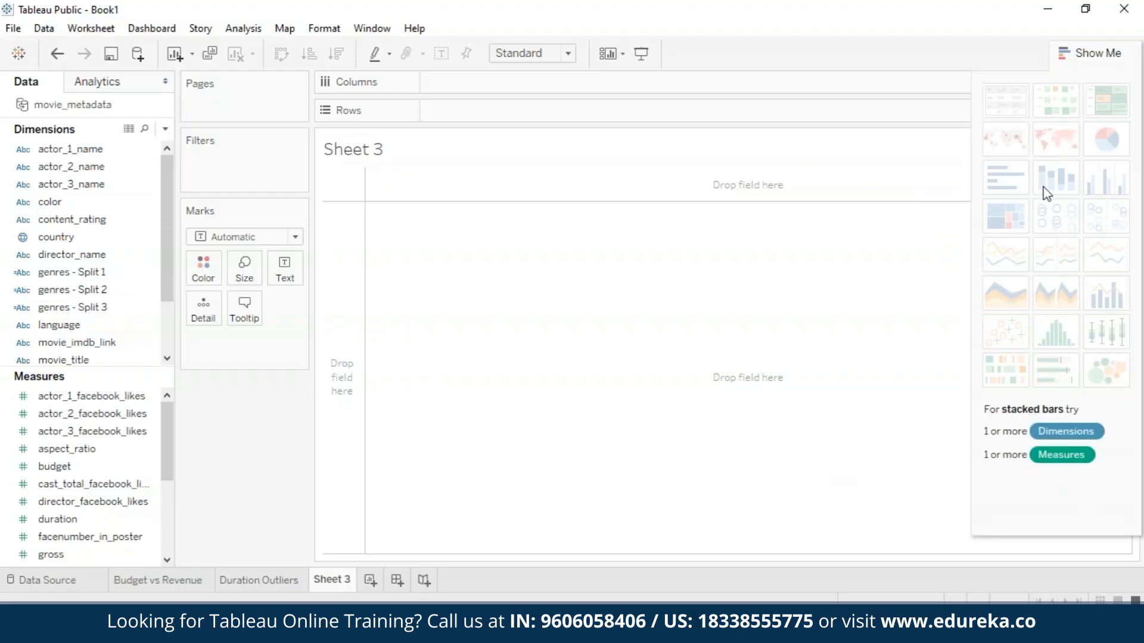
# On Sheet 3, build a histogram of the duration measure
pyautogui.click(1092, 55)
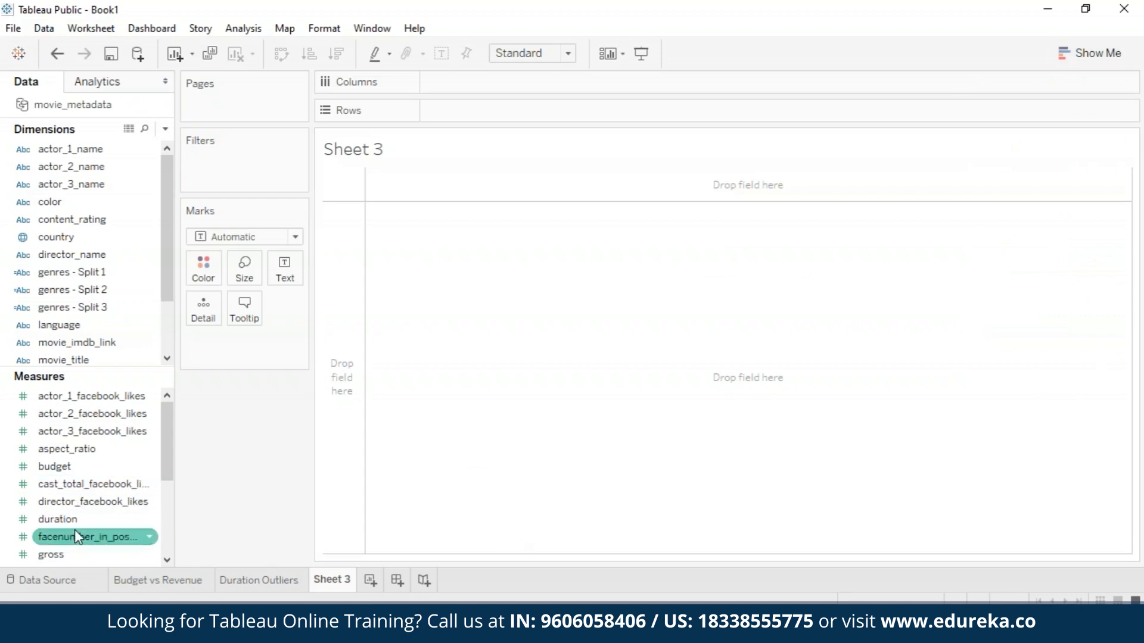
pyautogui.moveTo(74, 521); pyautogui.dragTo(488, 367)
pyautogui.moveTo(253, 341); pyautogui.dragTo(623, 319)
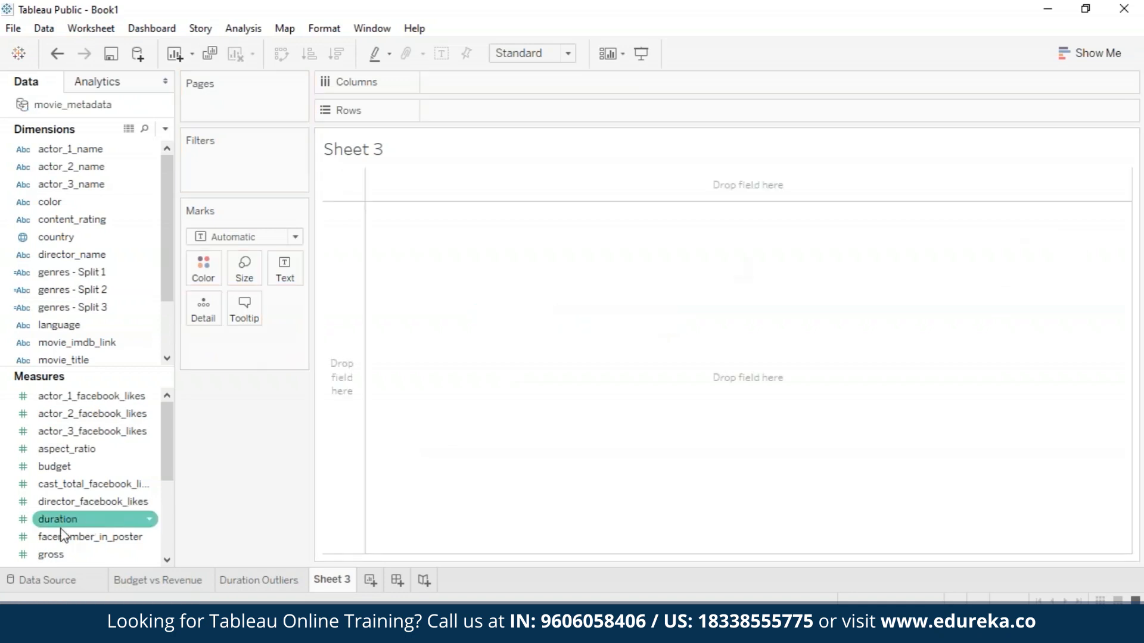
pyautogui.moveTo(64, 522); pyautogui.dragTo(680, 334)
pyautogui.click(1089, 53)
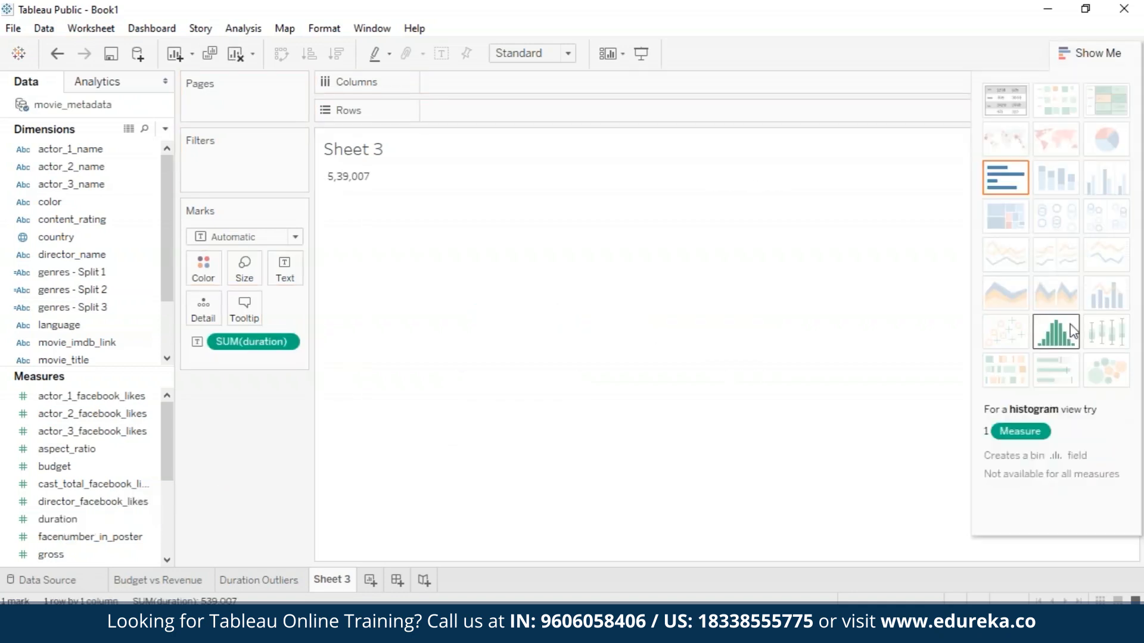
pyautogui.click(1069, 337)
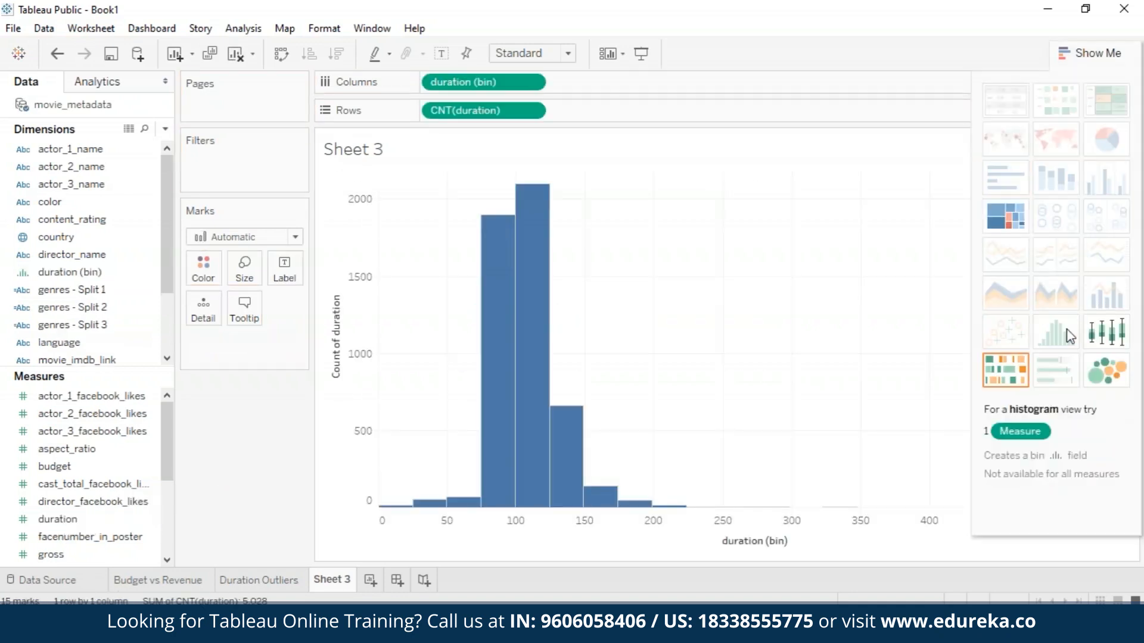
pyautogui.click(1077, 54)
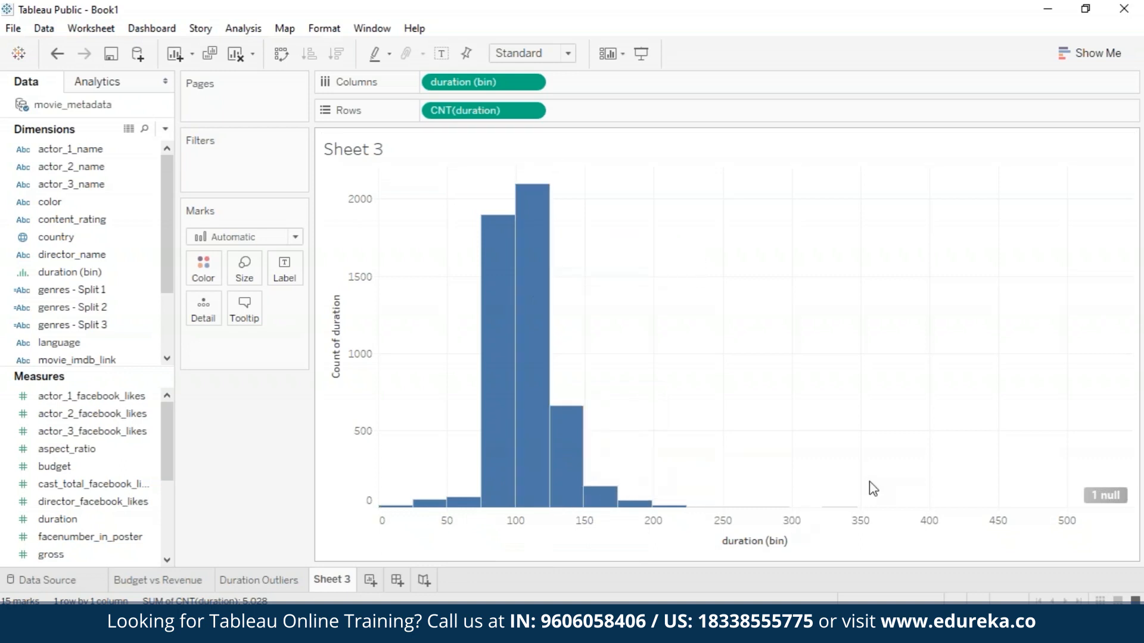
# Rename the histogram worksheet as Duration Bin
pyautogui.moveTo(541, 369)
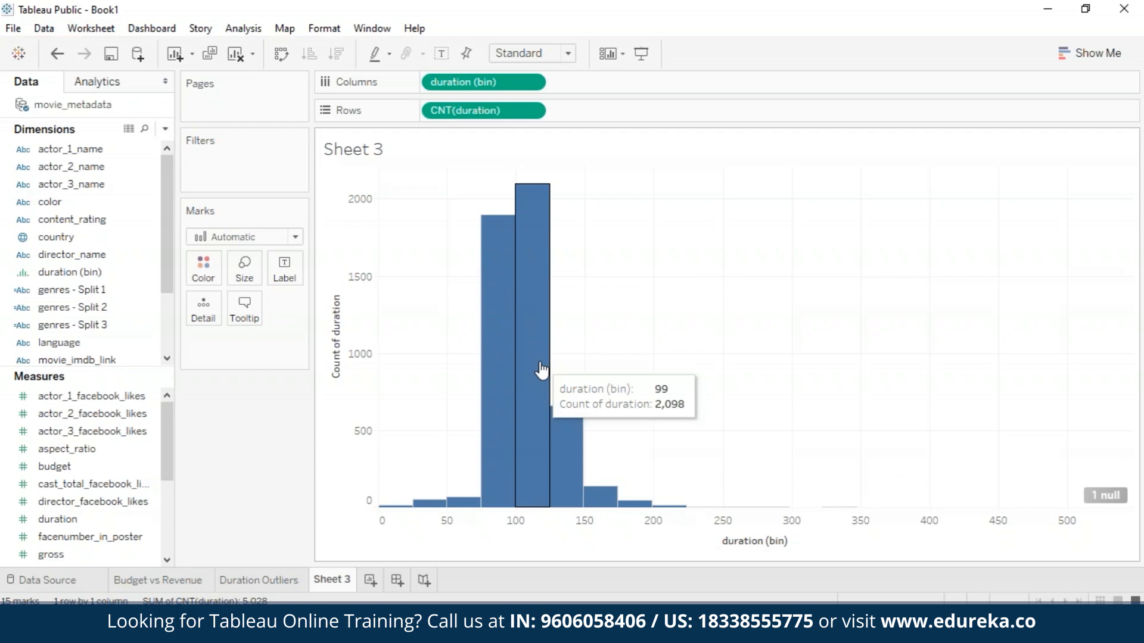
pyautogui.rightClick(344, 579)
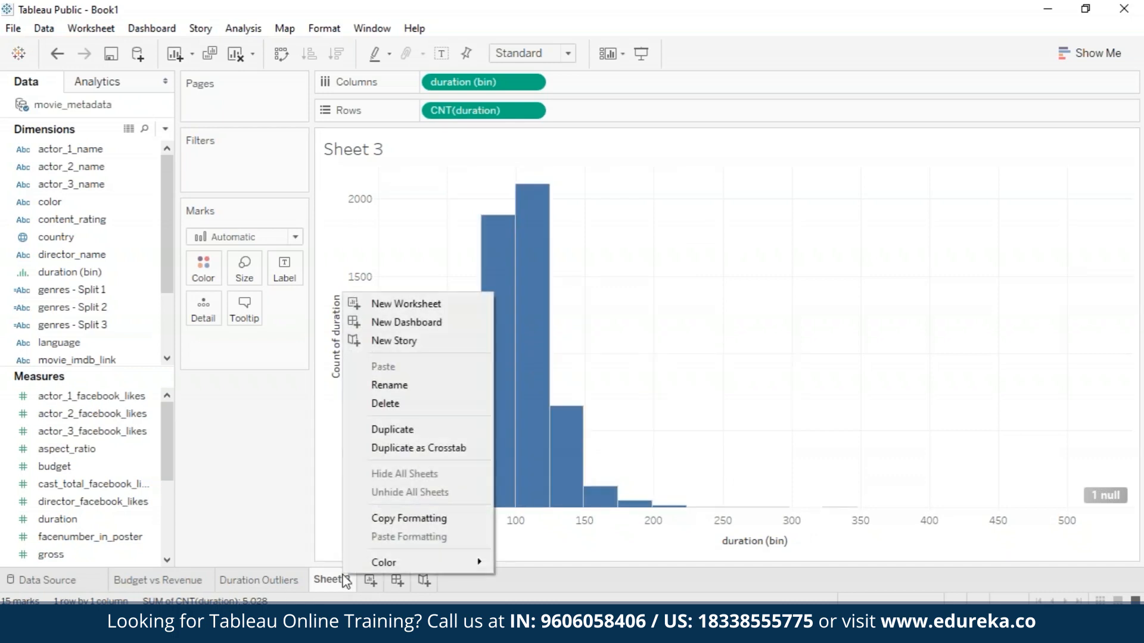
pyautogui.click(427, 387)
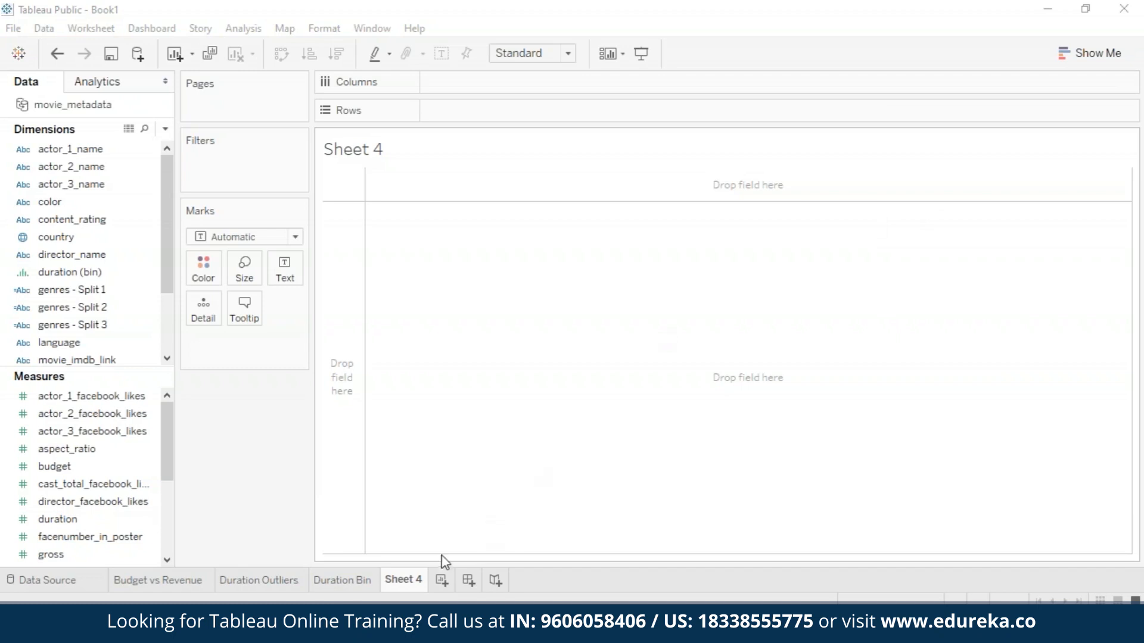
# Rename the empty Sheet 4 as FB vs Revenue
pyautogui.rightClick(413, 587)
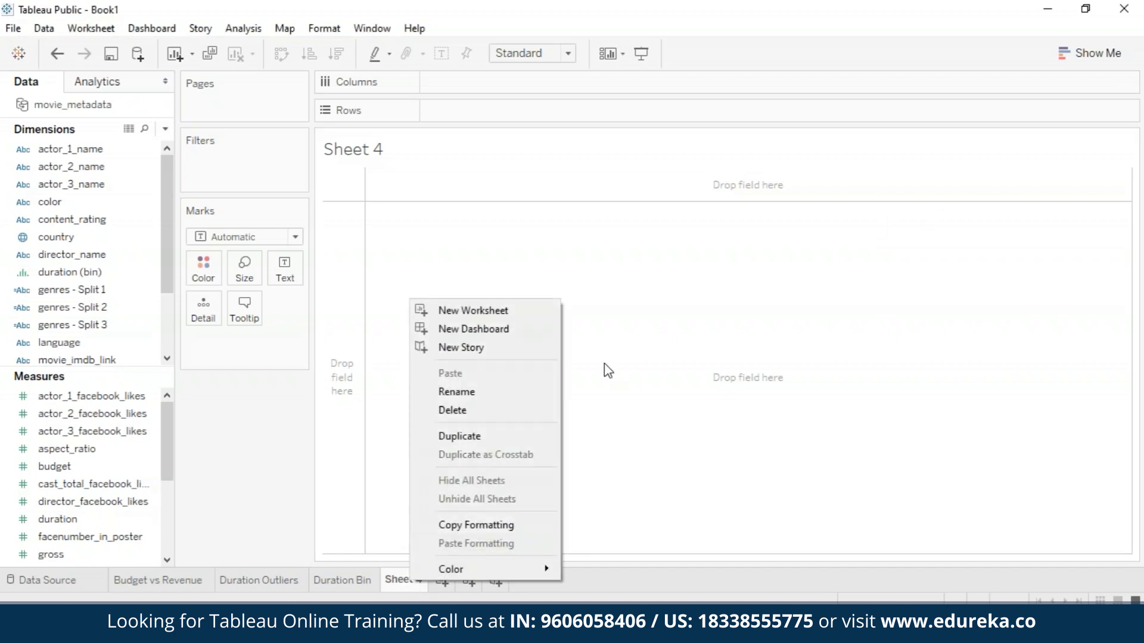
pyautogui.click(507, 394)
pyautogui.write('FB vs R')
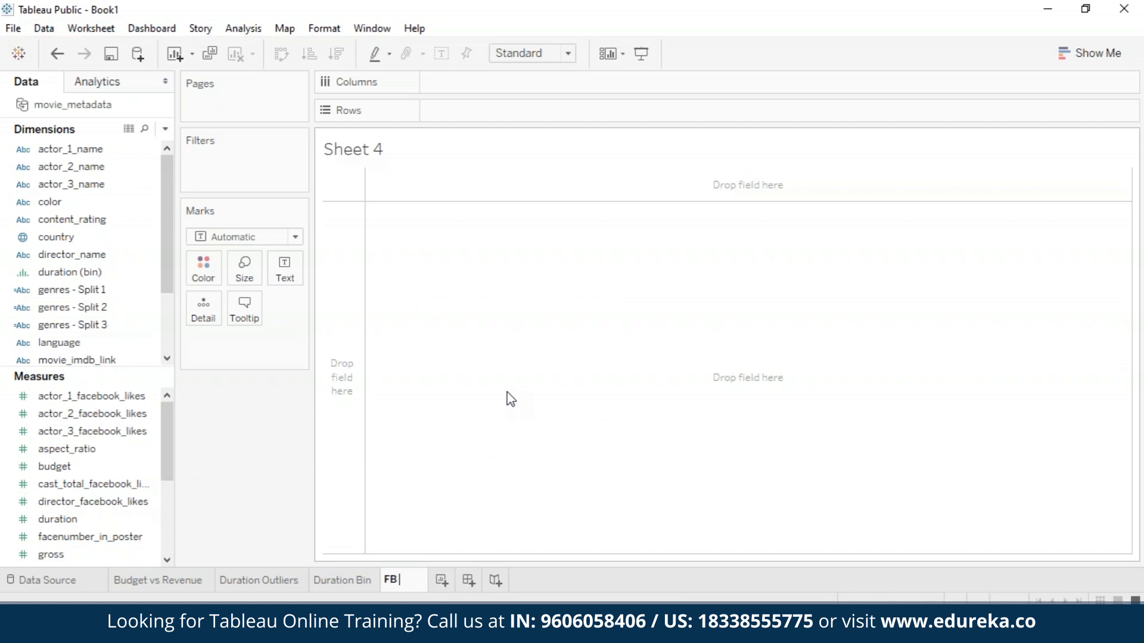
pyautogui.press('Return')
pyautogui.write('evenue')
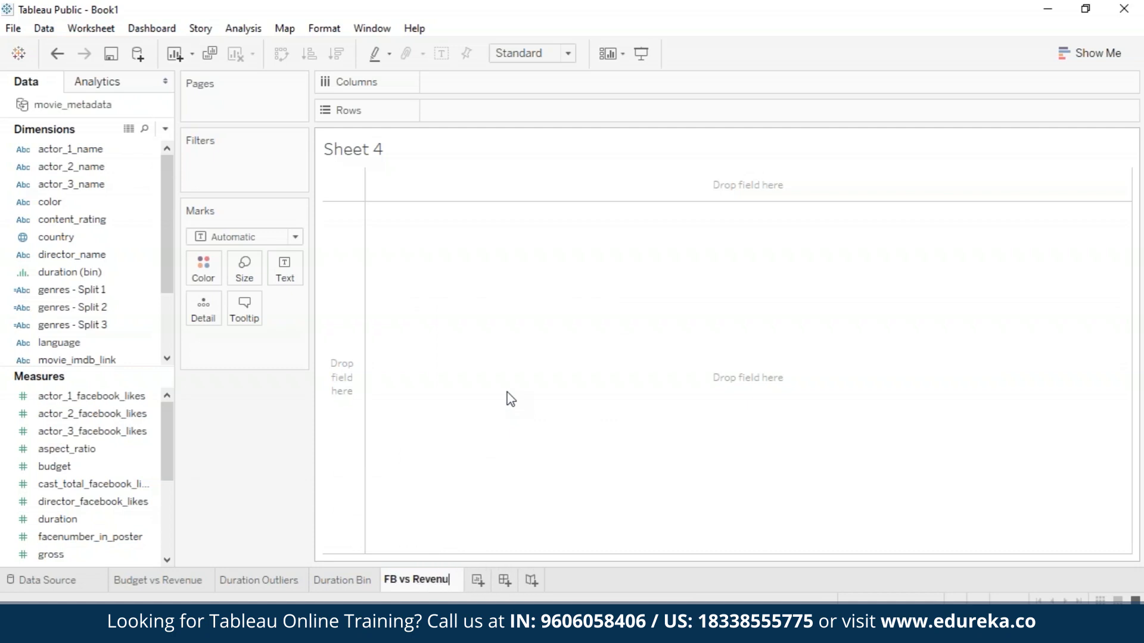
pyautogui.press('Return')
# Plot movie_facebook_likes on columns against gross on rows as a scatter plot with measure aggregation turned off
pyautogui.moveTo(170, 471); pyautogui.dragTo(169, 496)
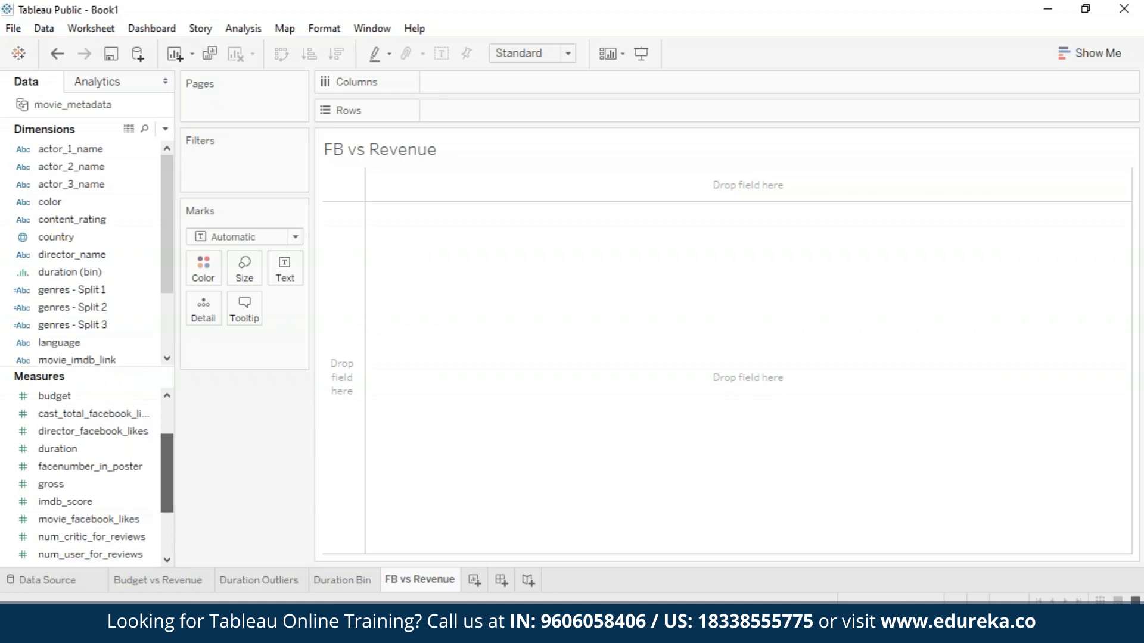
pyautogui.click(128, 519)
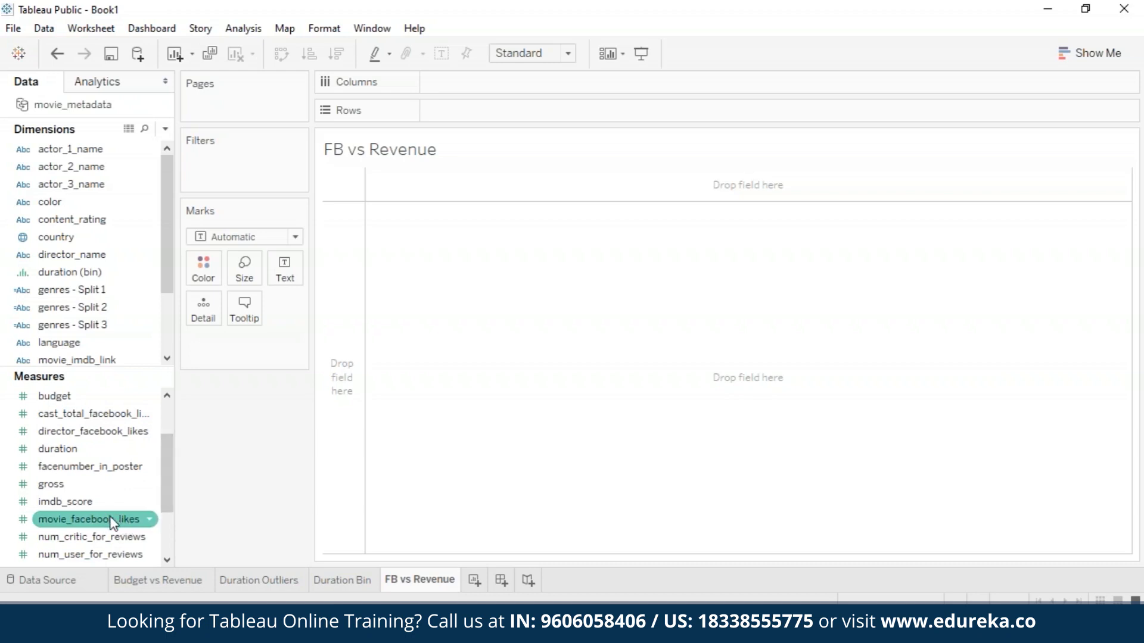
pyautogui.moveTo(114, 523); pyautogui.dragTo(551, 84)
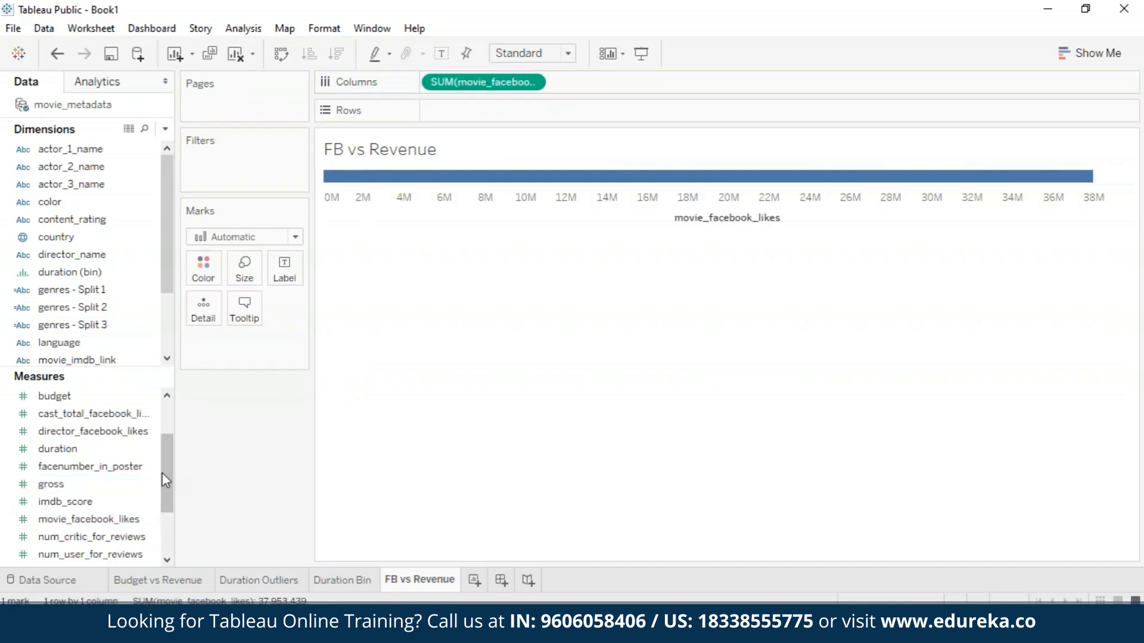
pyautogui.moveTo(51, 484); pyautogui.dragTo(485, 179)
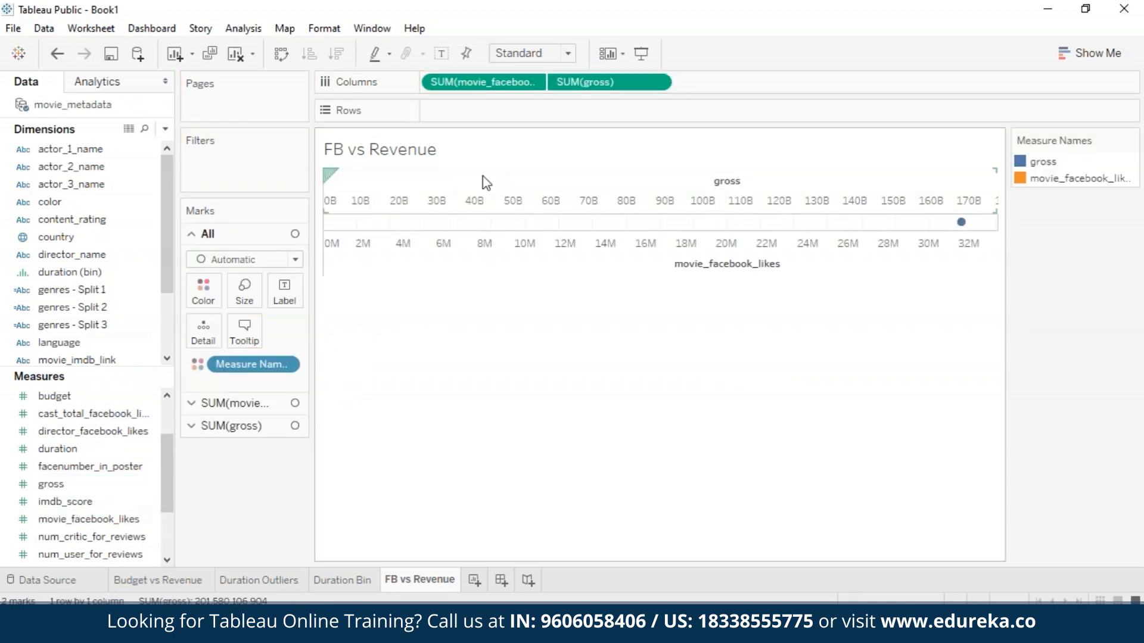
pyautogui.moveTo(601, 82); pyautogui.dragTo(587, 118)
pyautogui.moveTo(701, 188)
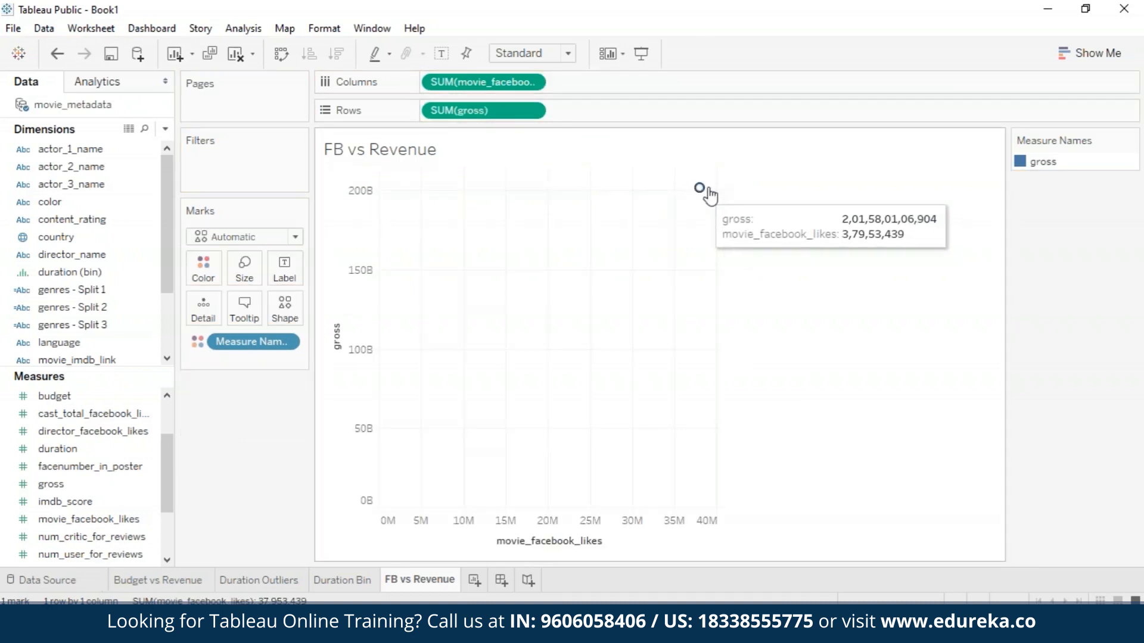
pyautogui.click(243, 30)
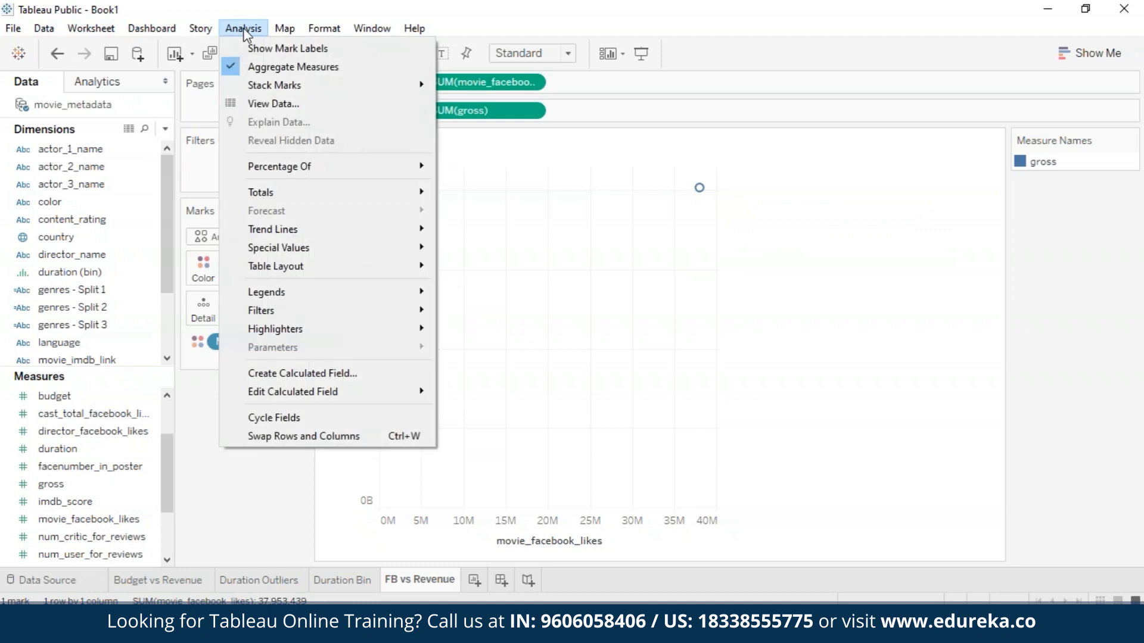
pyautogui.click(238, 69)
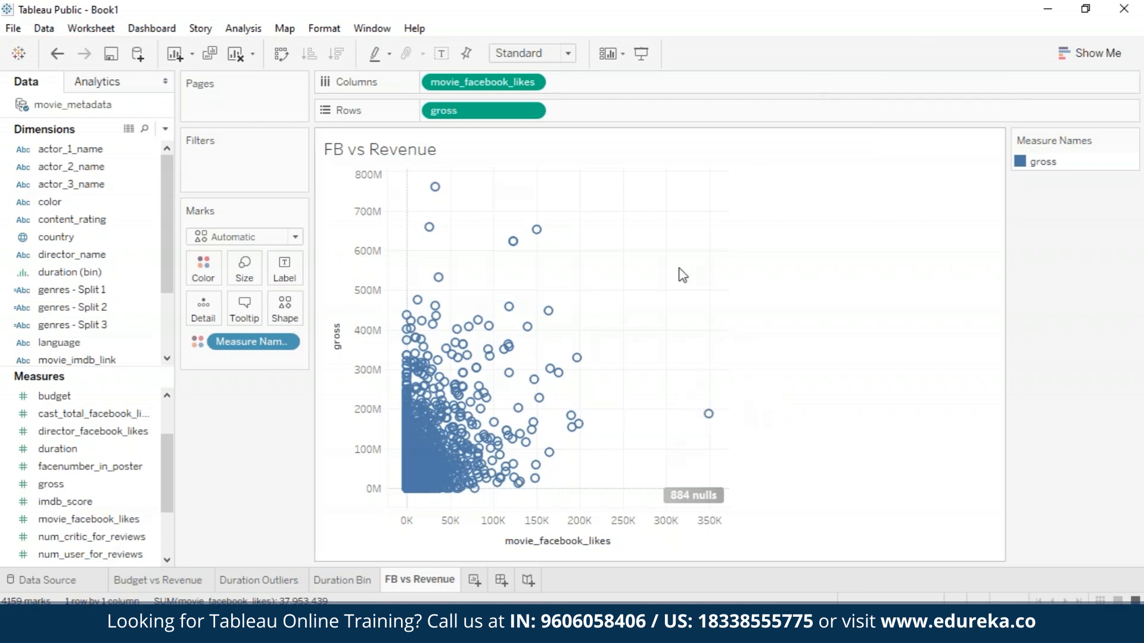
# Add a new worksheet and name it FB vs IMDb
pyautogui.click(474, 581)
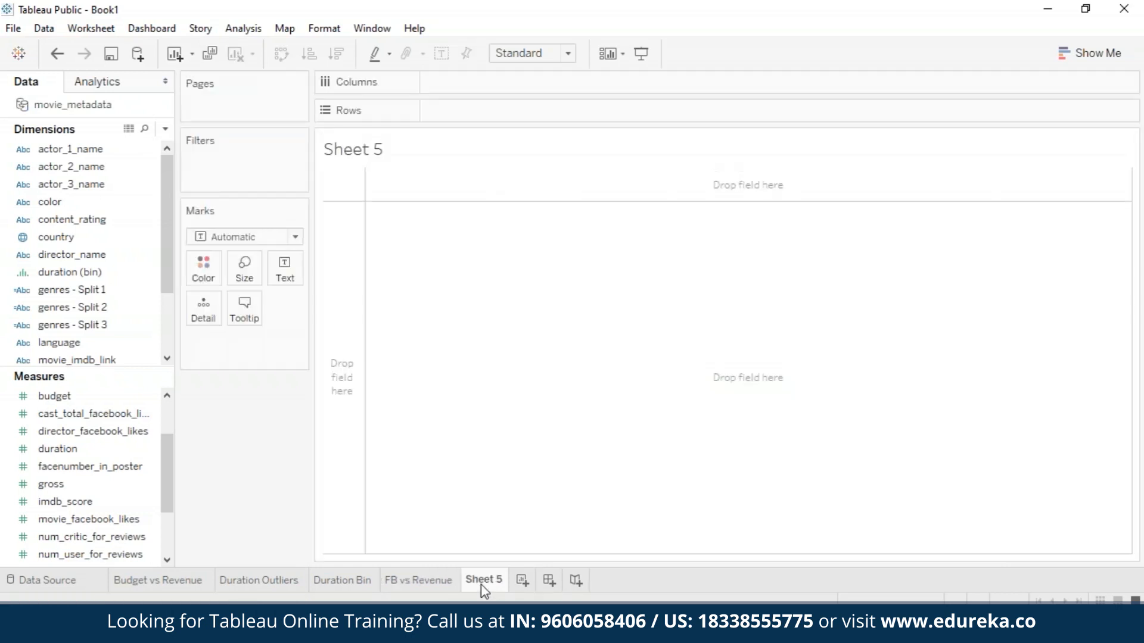
pyautogui.rightClick(482, 584)
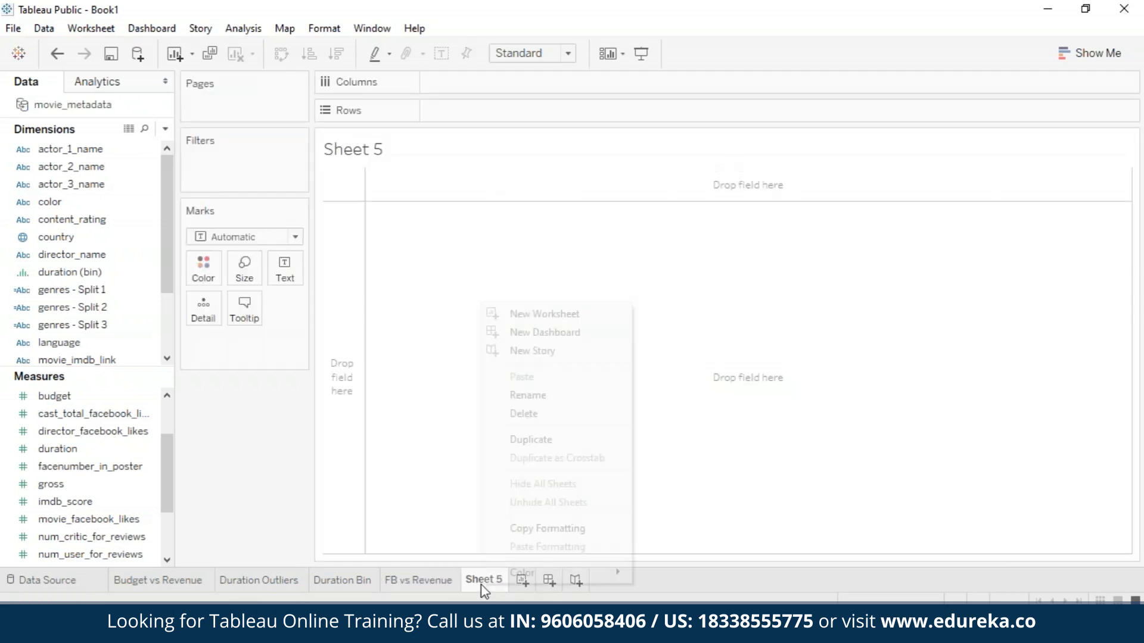
pyautogui.click(563, 397)
pyautogui.write('FB vs IMDb')
pyautogui.press('Return')
# Plot imdb_score on columns against movie_facebook_likes on rows as a scatter plot with measure aggregation turned off
pyautogui.moveTo(115, 502); pyautogui.dragTo(517, 78)
pyautogui.click(42, 449)
pyautogui.click(90, 485)
pyautogui.click(86, 468)
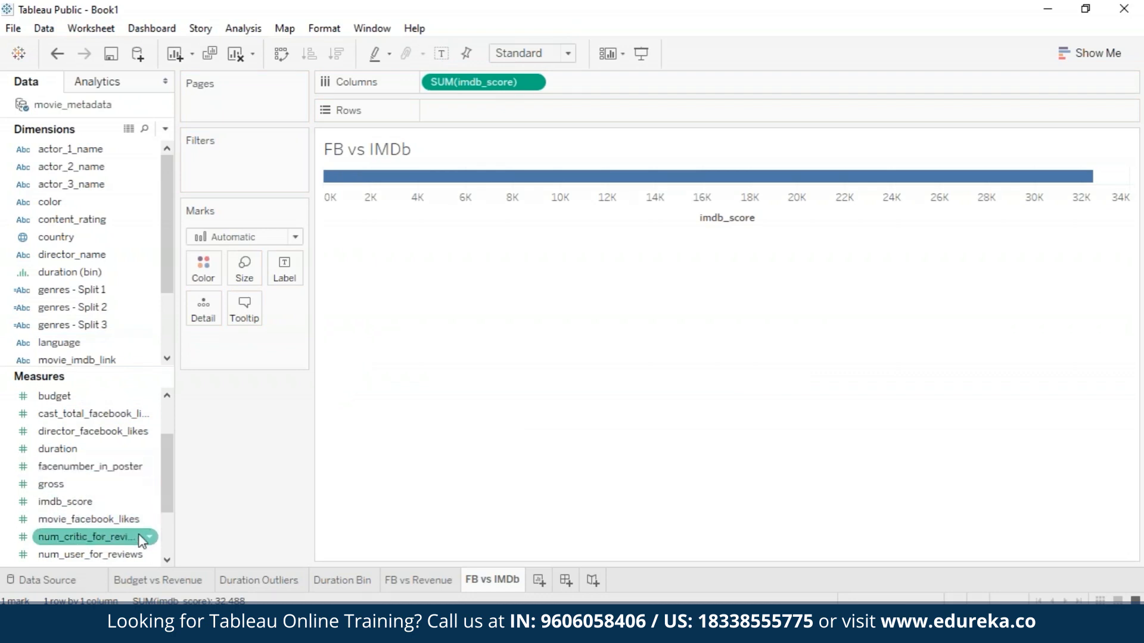
pyautogui.scroll(-1, 170, 500)
pyautogui.moveTo(126, 506); pyautogui.dragTo(510, 109)
pyautogui.click(243, 28)
pyautogui.click(238, 64)
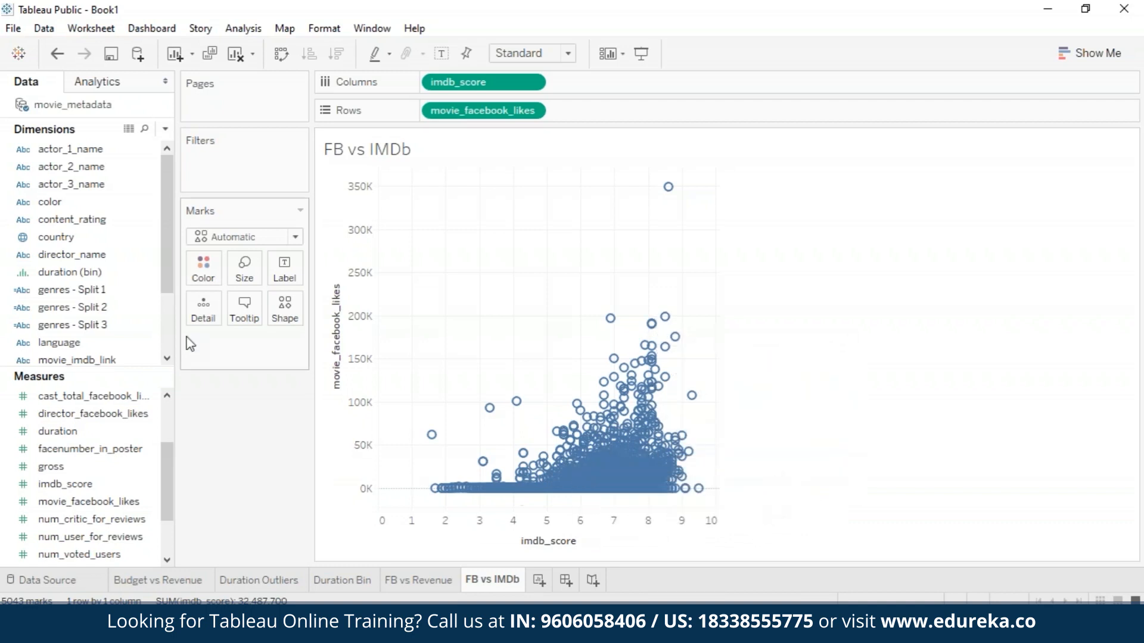
# Add a polynomial trend line to the FB vs IMDb scatter plot after trying a logarithmic one
pyautogui.click(98, 82)
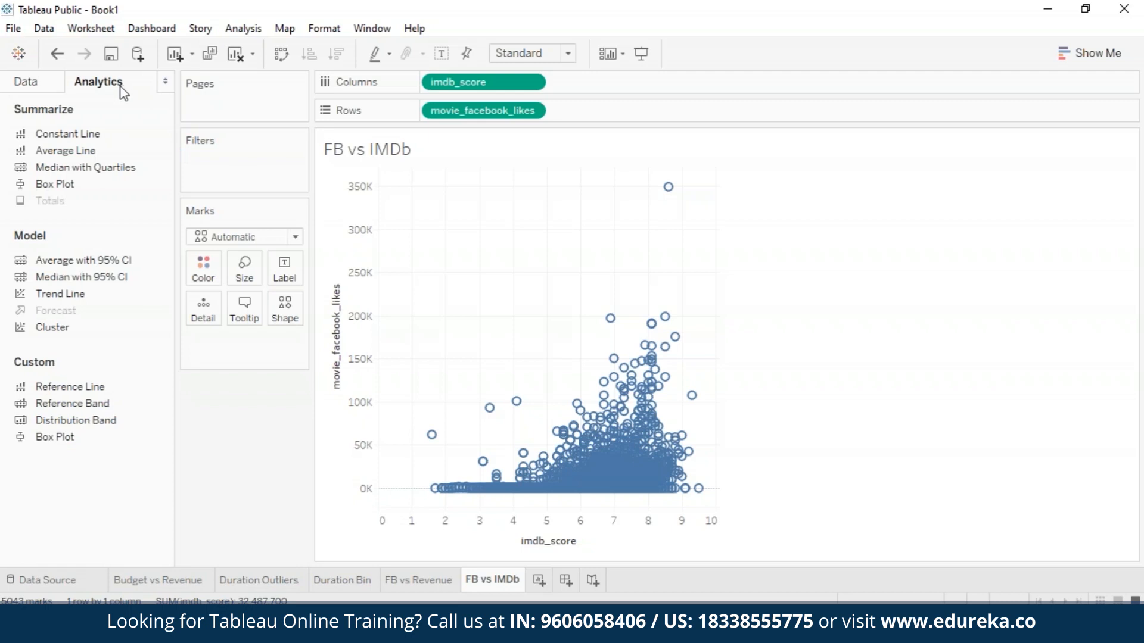
pyautogui.moveTo(66, 293); pyautogui.dragTo(723, 203)
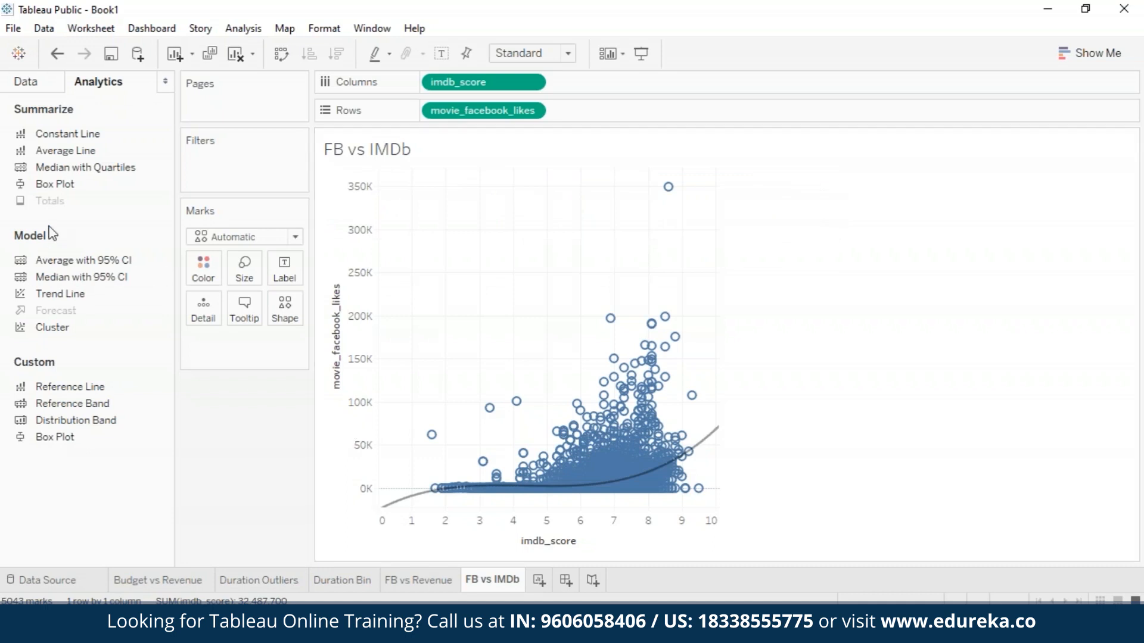
pyautogui.moveTo(64, 298); pyautogui.dragTo(560, 208)
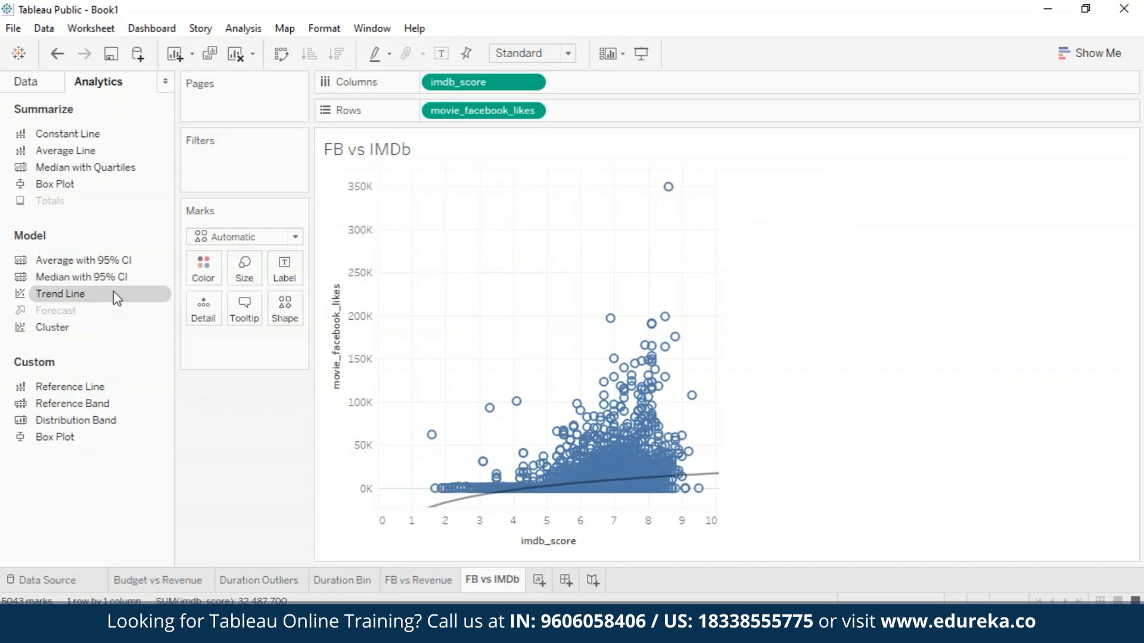
pyautogui.moveTo(118, 298); pyautogui.dragTo(744, 191)
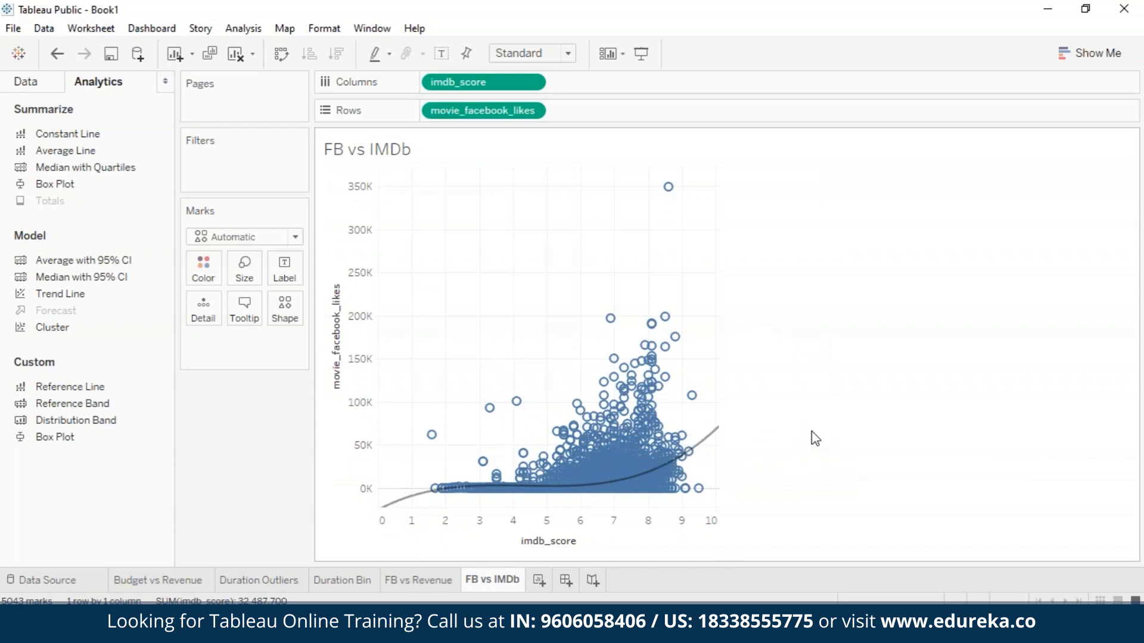
pyautogui.moveTo(706, 446)
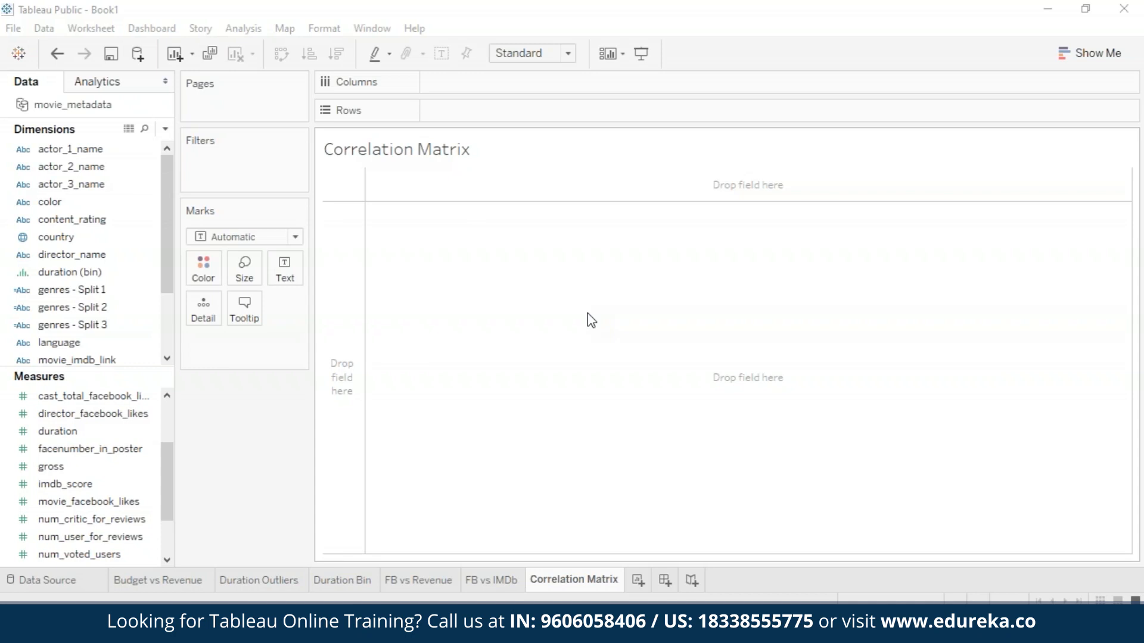
# On the Correlation Matrix sheet, plot budget on columns against duration on rows with measure aggregation turned off
pyautogui.click(52, 415)
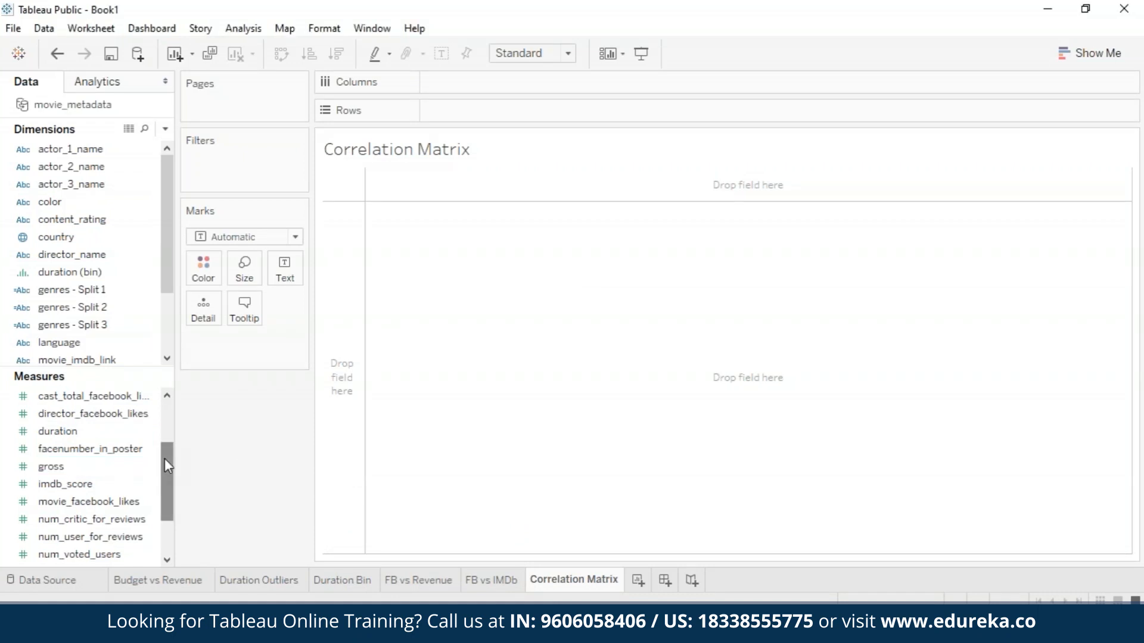
pyautogui.scroll(1, 168, 466)
pyautogui.moveTo(54, 431); pyautogui.dragTo(470, 83)
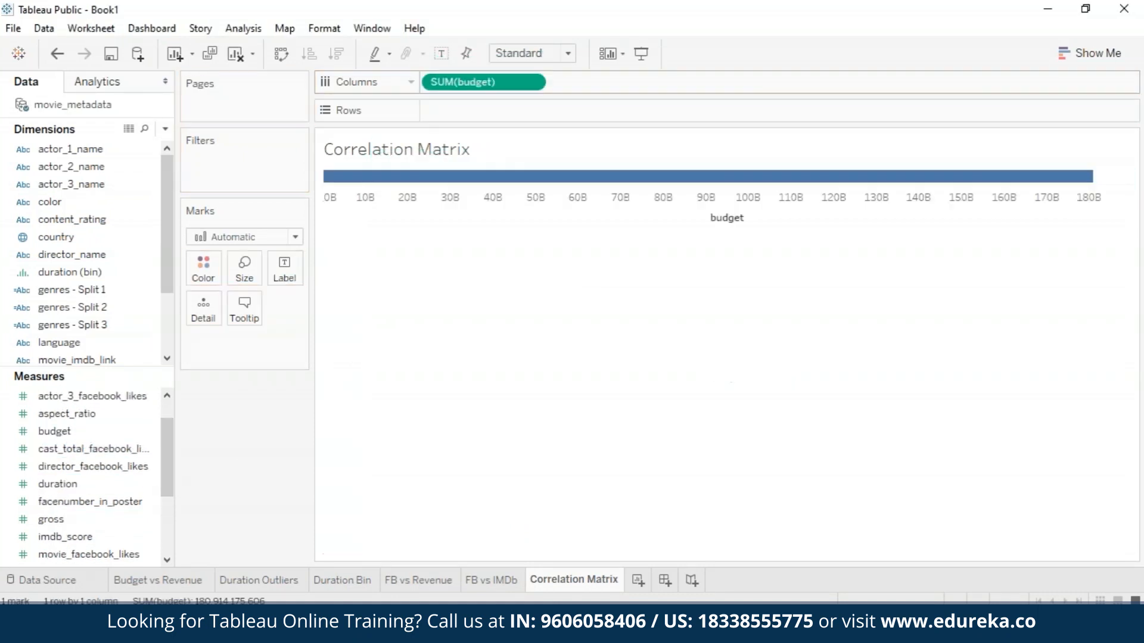
pyautogui.moveTo(58, 484); pyautogui.dragTo(486, 110)
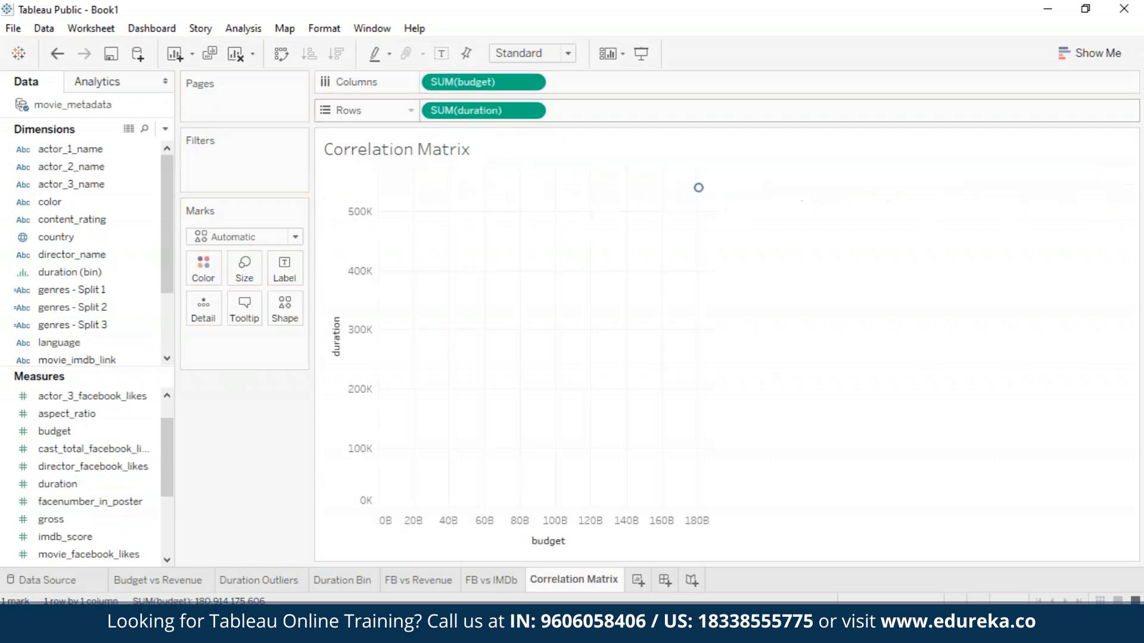
pyautogui.click(242, 28)
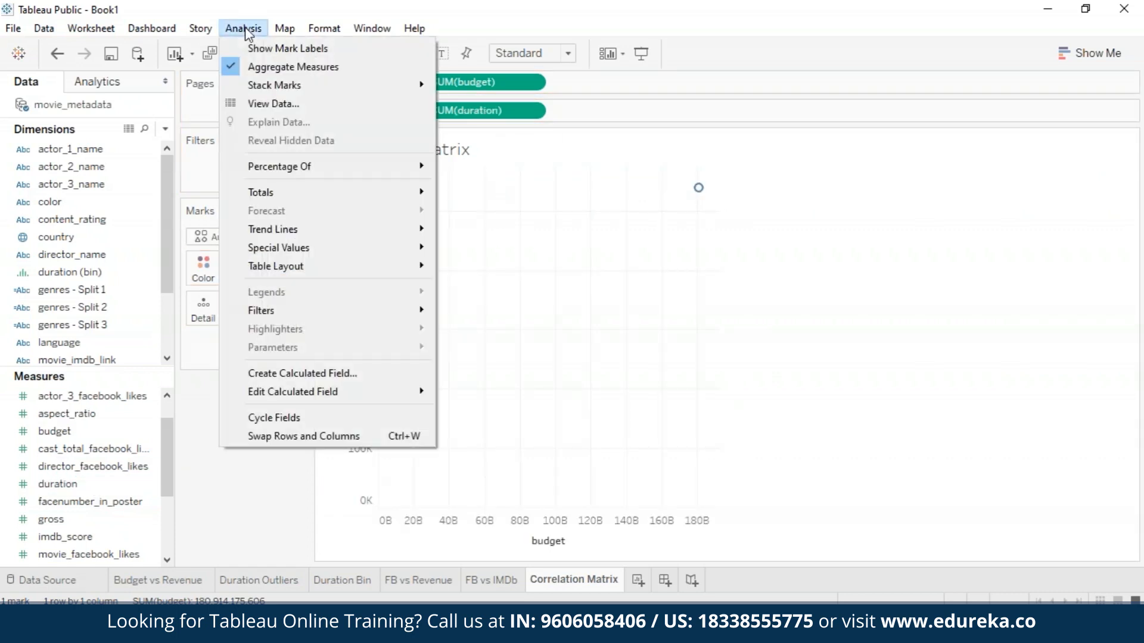
pyautogui.click(239, 67)
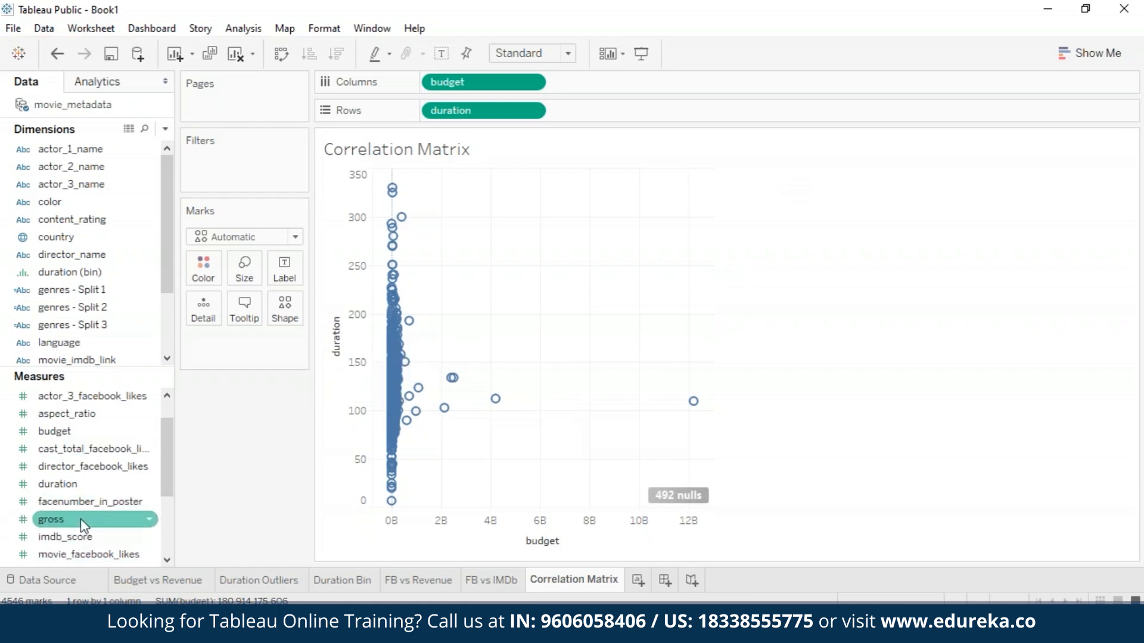
# Add gross and imdb_score to both columns and rows of the correlation matrix
pyautogui.moveTo(81, 525); pyautogui.dragTo(611, 86)
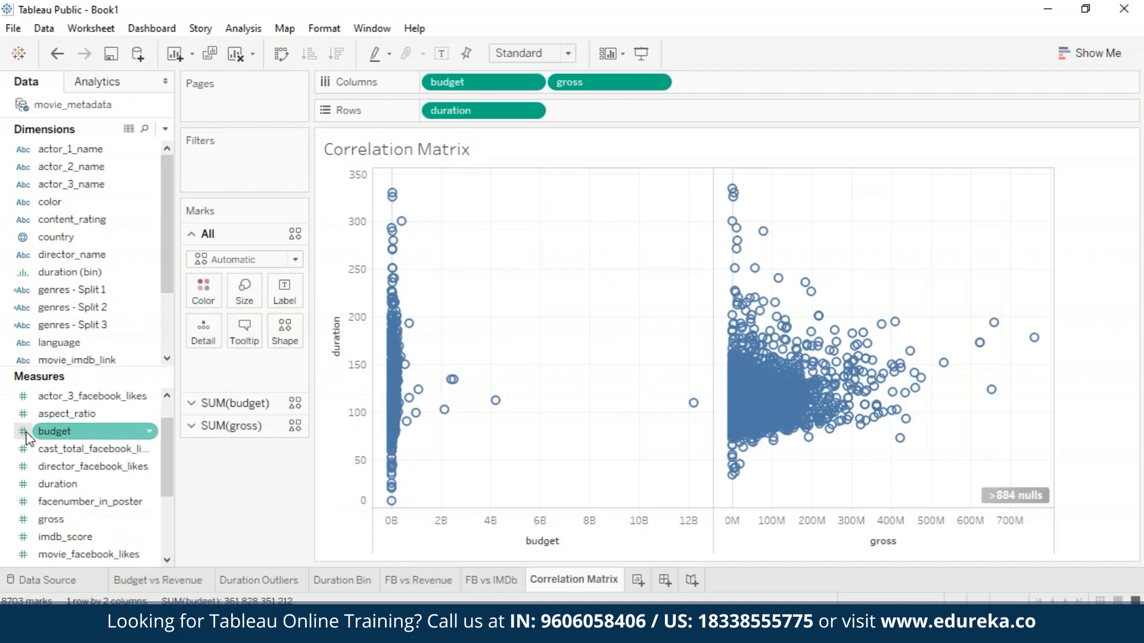
pyautogui.moveTo(51, 519); pyautogui.dragTo(583, 110)
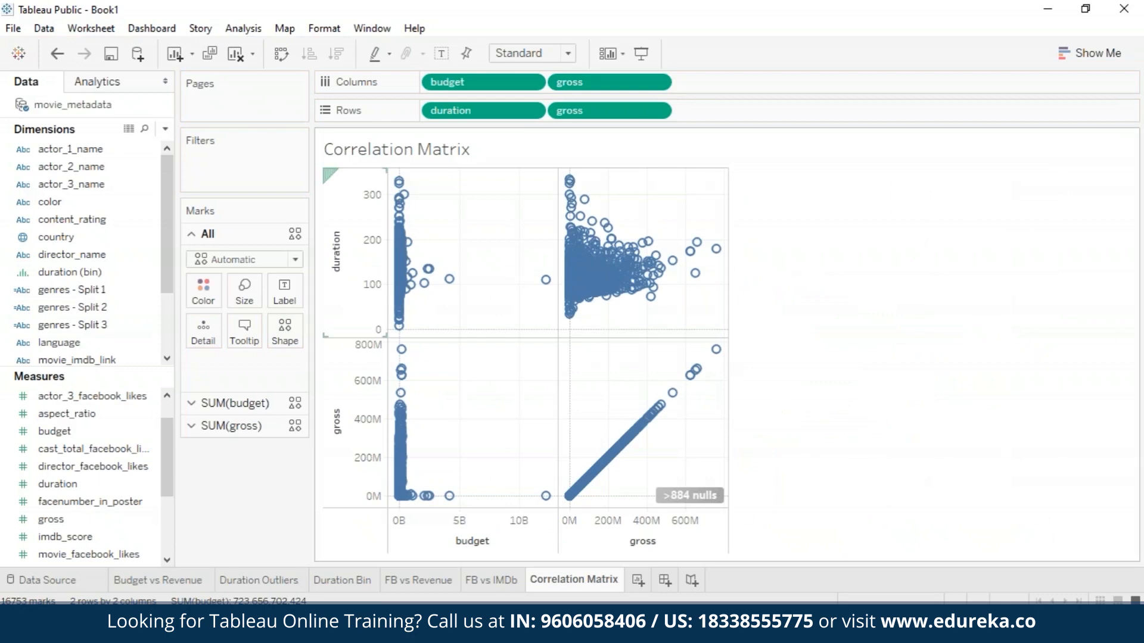
pyautogui.moveTo(109, 545); pyautogui.dragTo(755, 84)
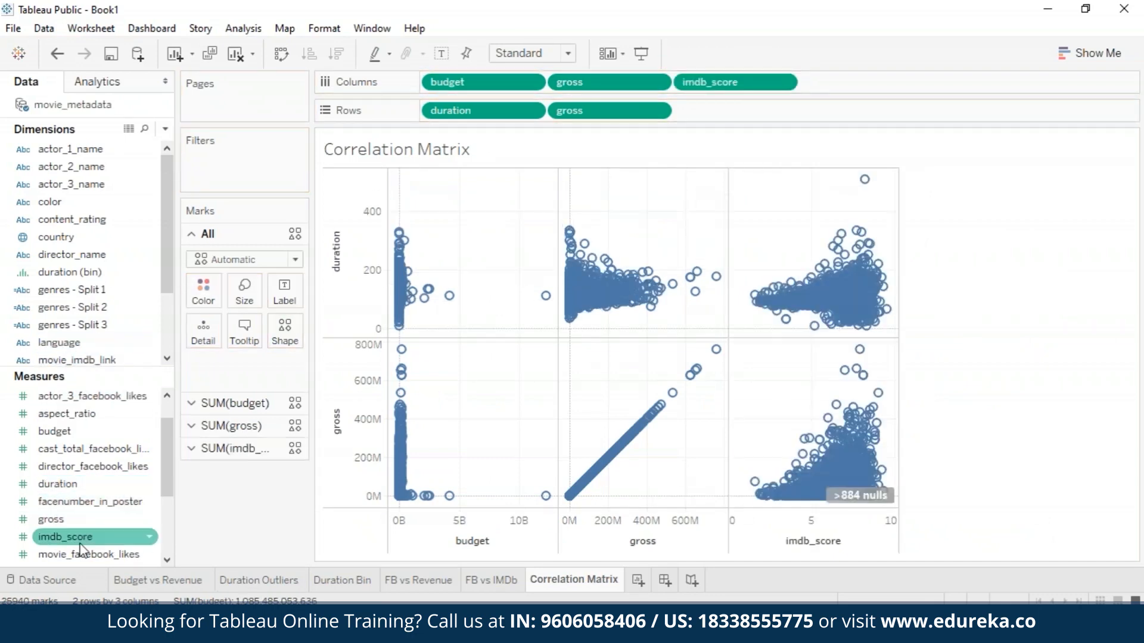
pyautogui.moveTo(83, 537)
pyautogui.mouseDown()
pyautogui.moveTo(741, 138)
pyautogui.moveTo(735, 107)
pyautogui.mouseUp()
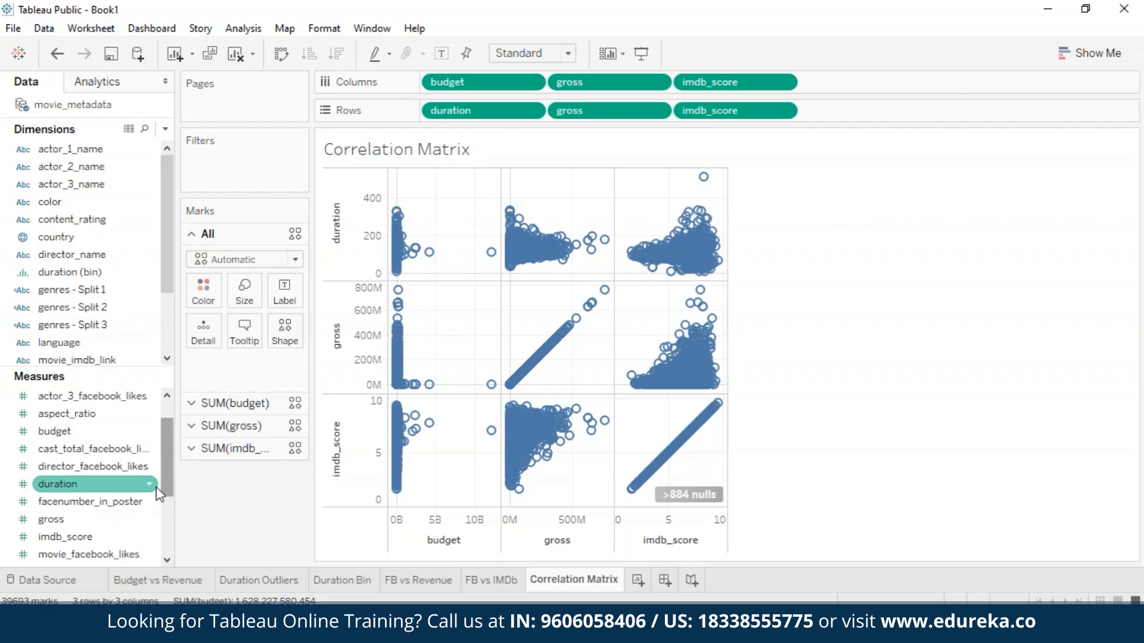
# Add movie_facebook_likes to both columns and rows of the matrix and fit it to Entire View
pyautogui.moveTo(88, 554)
pyautogui.mouseDown()
pyautogui.moveTo(406, 411)
pyautogui.moveTo(842, 81)
pyautogui.moveTo(874, 78)
pyautogui.moveTo(884, 91)
pyautogui.moveTo(96, 552)
pyautogui.moveTo(619, 305)
pyautogui.moveTo(891, 95)
pyautogui.moveTo(883, 105)
pyautogui.mouseUp()
pyautogui.click(567, 55)
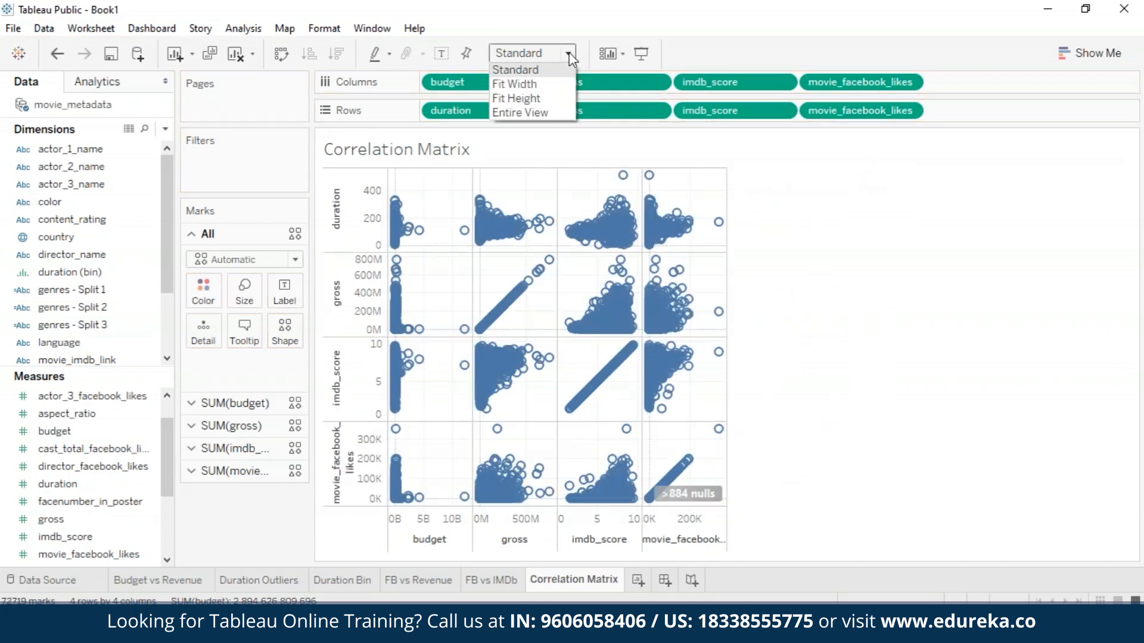
pyautogui.click(539, 124)
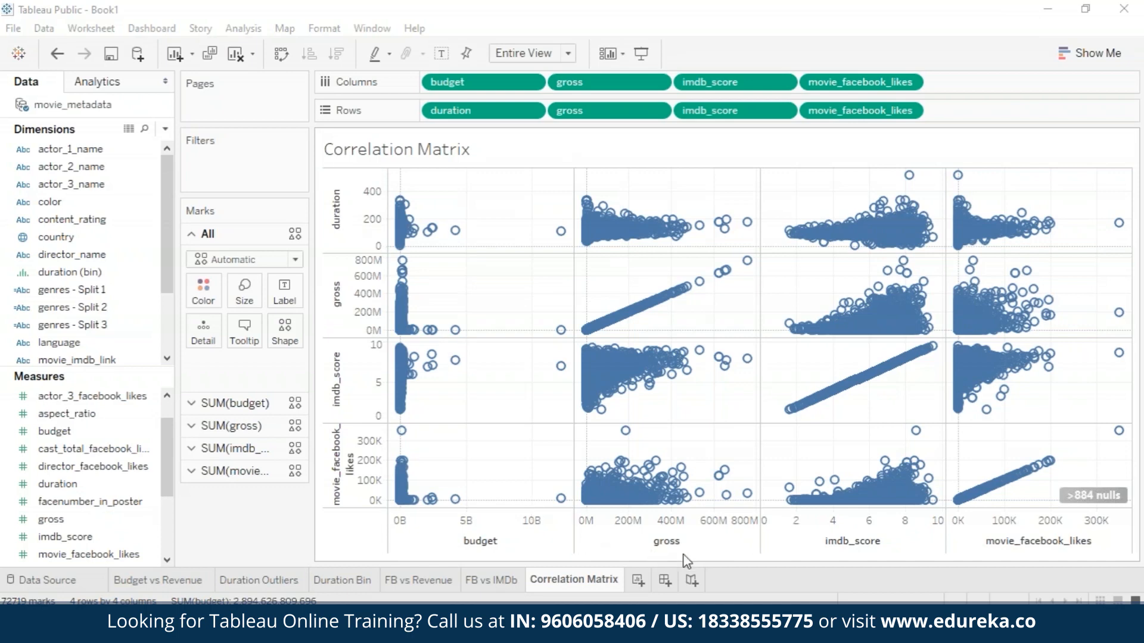
pyautogui.moveTo(678, 364)
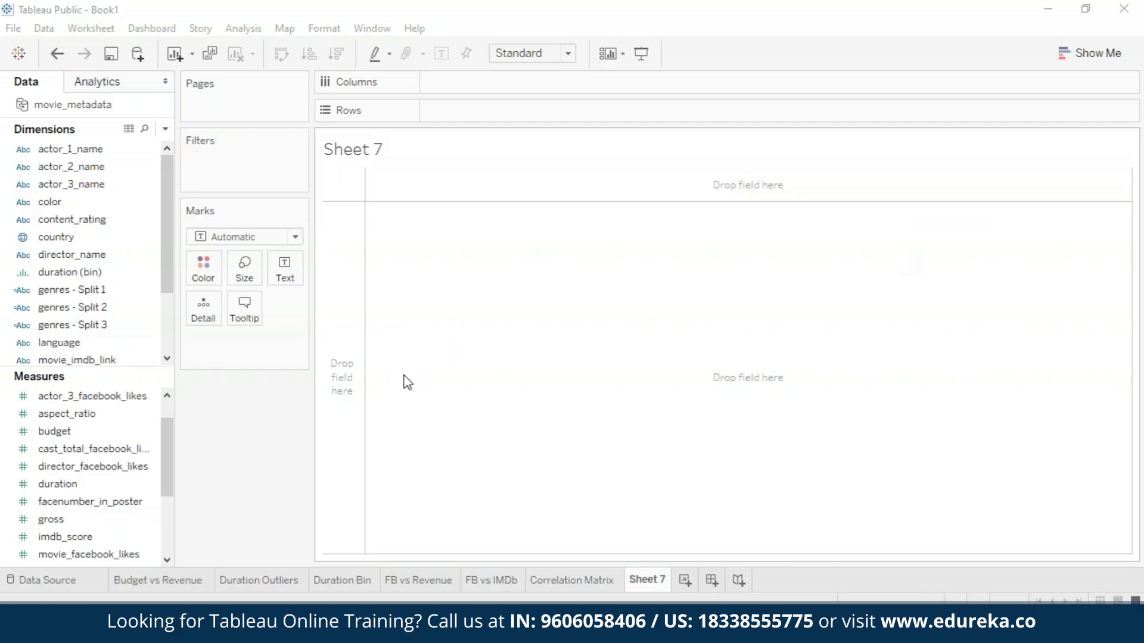
# Change the data type of the title_year dimension to Date
pyautogui.moveTo(164, 274); pyautogui.dragTo(162, 347)
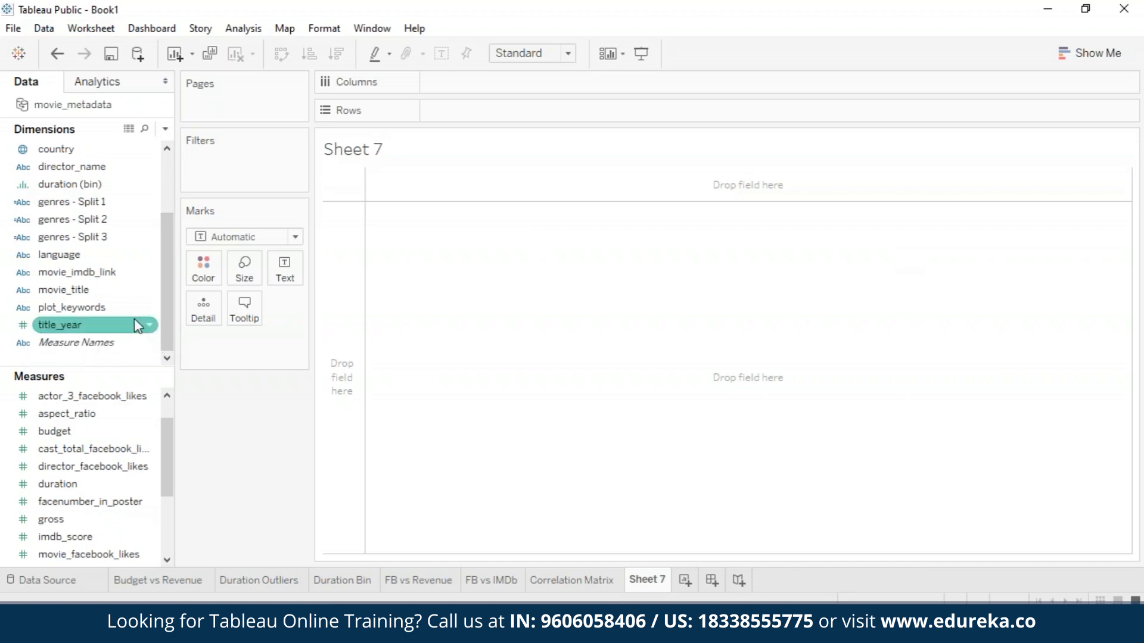
pyautogui.rightClick(136, 323)
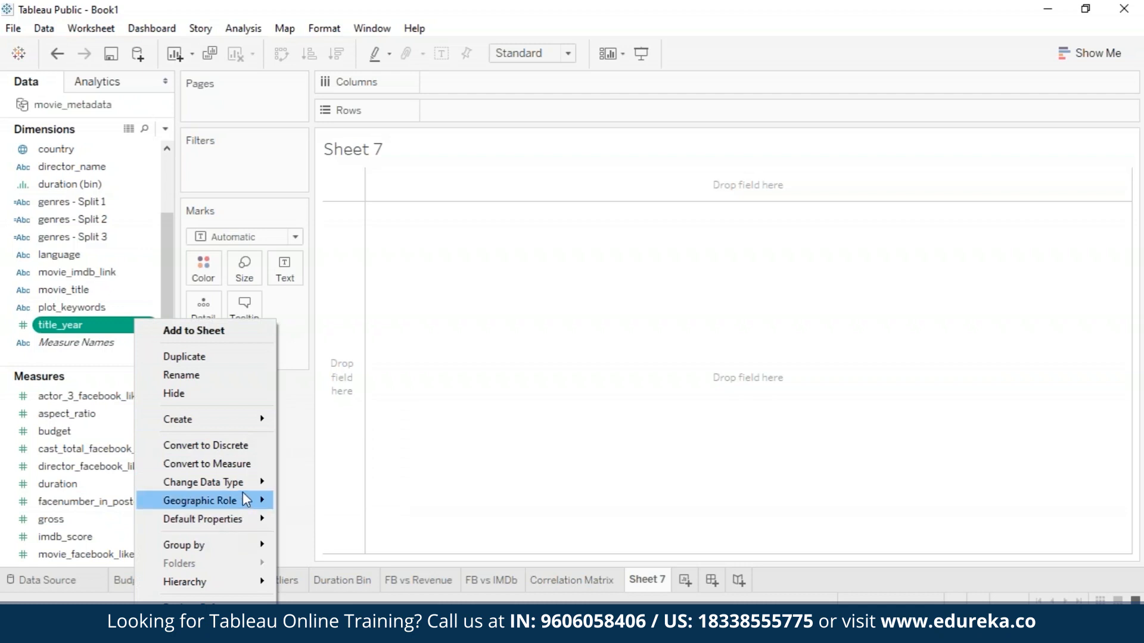
pyautogui.moveTo(244, 484)
pyautogui.click(339, 539)
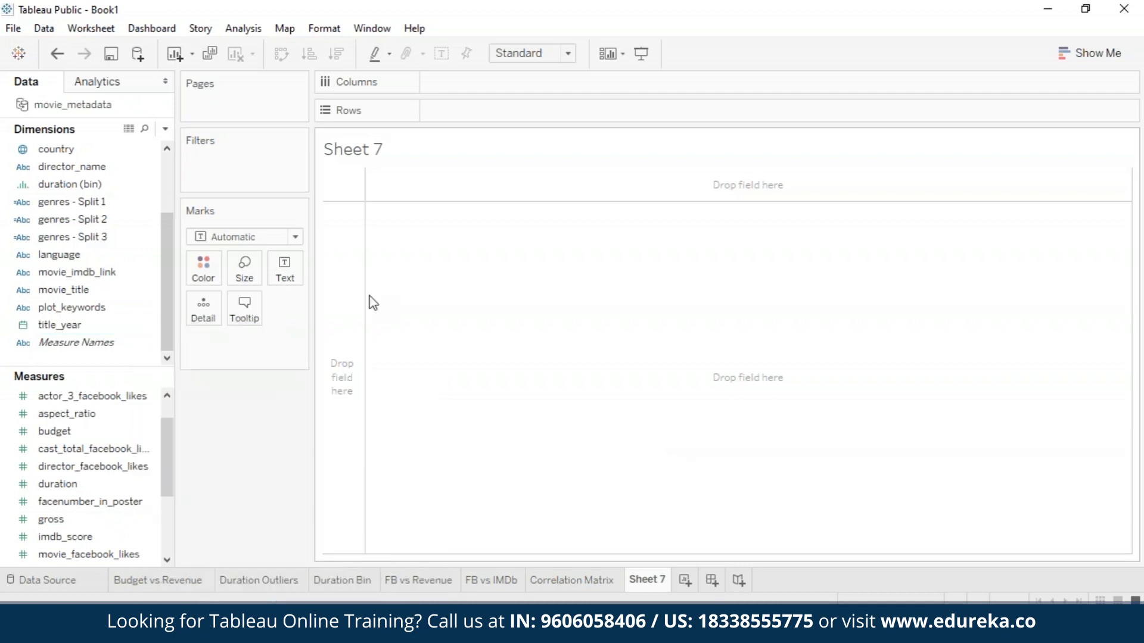
# Plot the year of title_year on columns against budget on rows, aggregated as Average
pyautogui.moveTo(103, 327)
pyautogui.mouseDown()
pyautogui.moveTo(478, 127)
pyautogui.moveTo(479, 83)
pyautogui.mouseUp()
pyautogui.moveTo(140, 432); pyautogui.dragTo(494, 112)
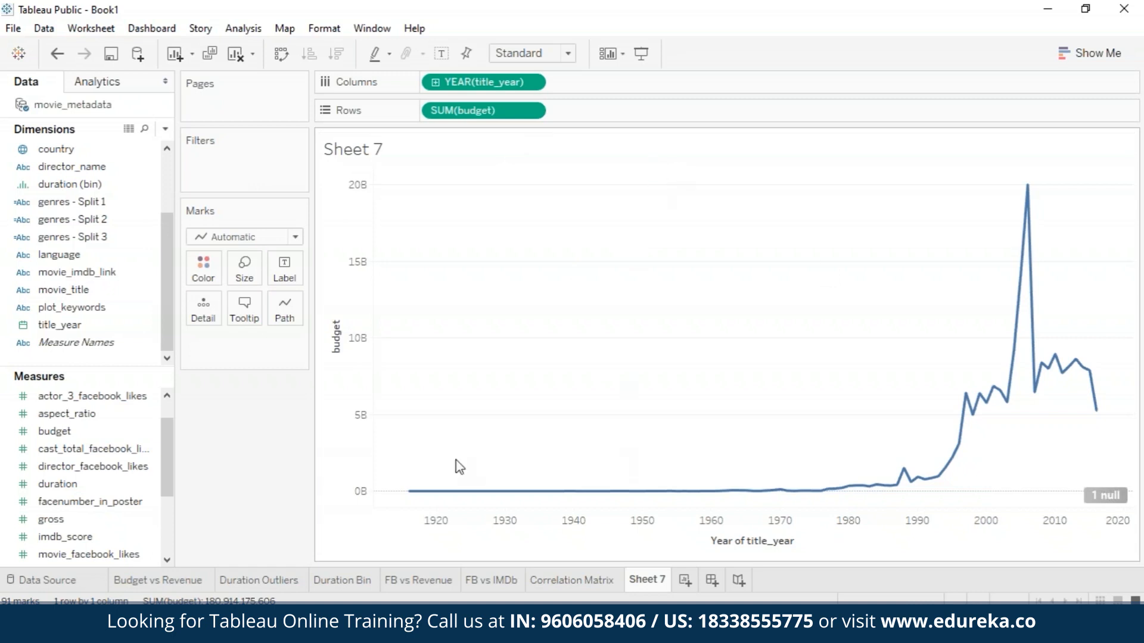
pyautogui.moveTo(488, 493)
pyautogui.click(531, 110)
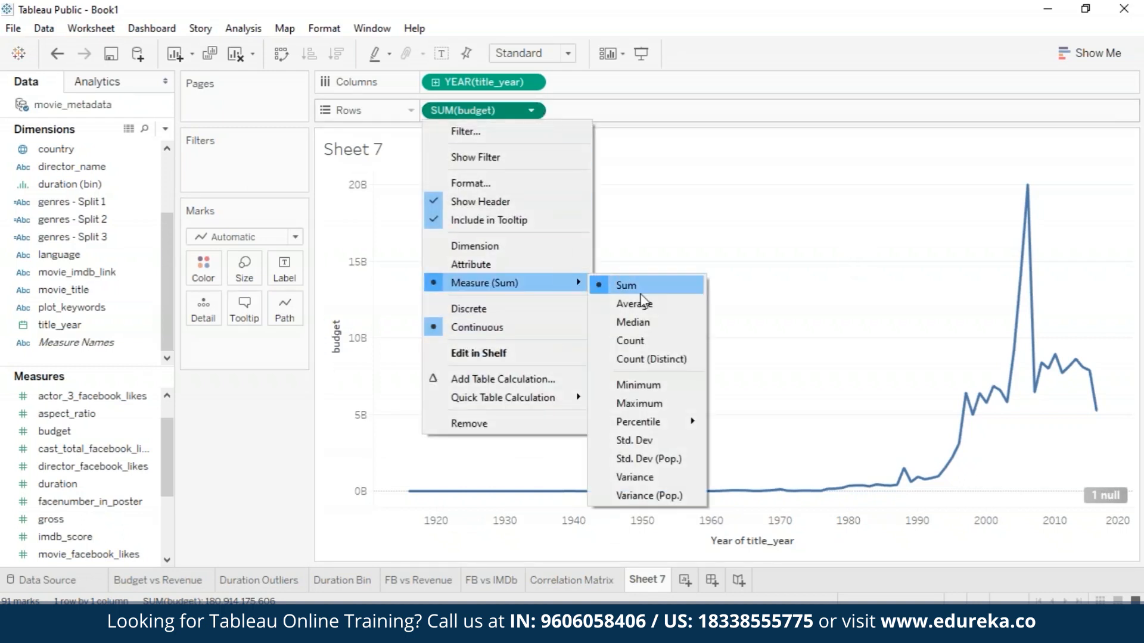
pyautogui.click(654, 304)
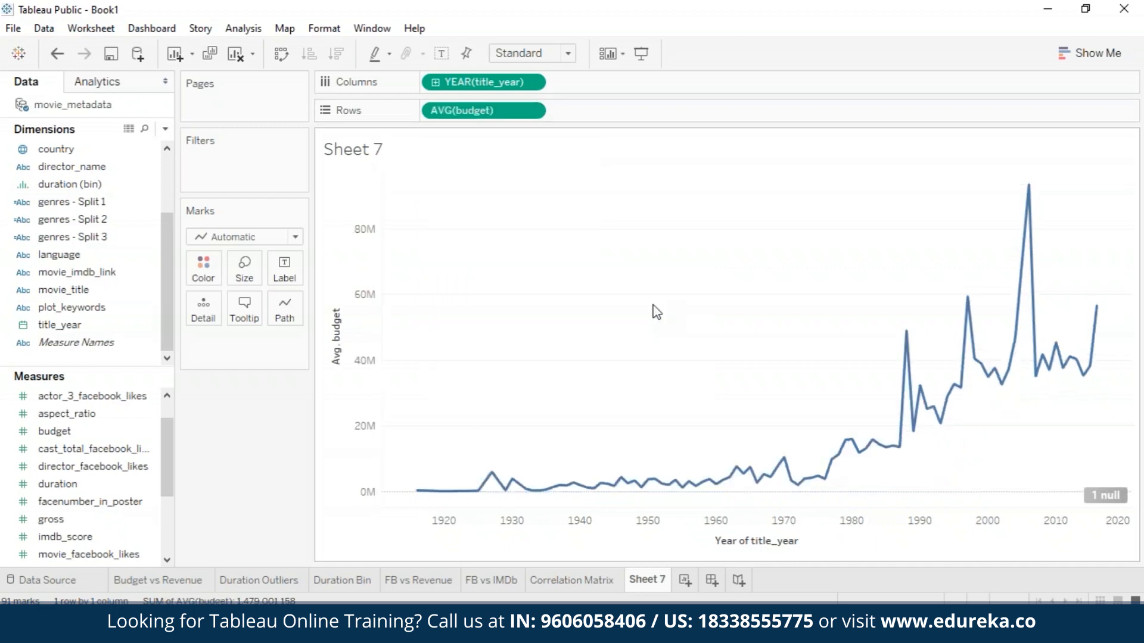
# Show a filter for genres - Split 1 on the budget chart and deselect all of its genres
pyautogui.click(27, 470)
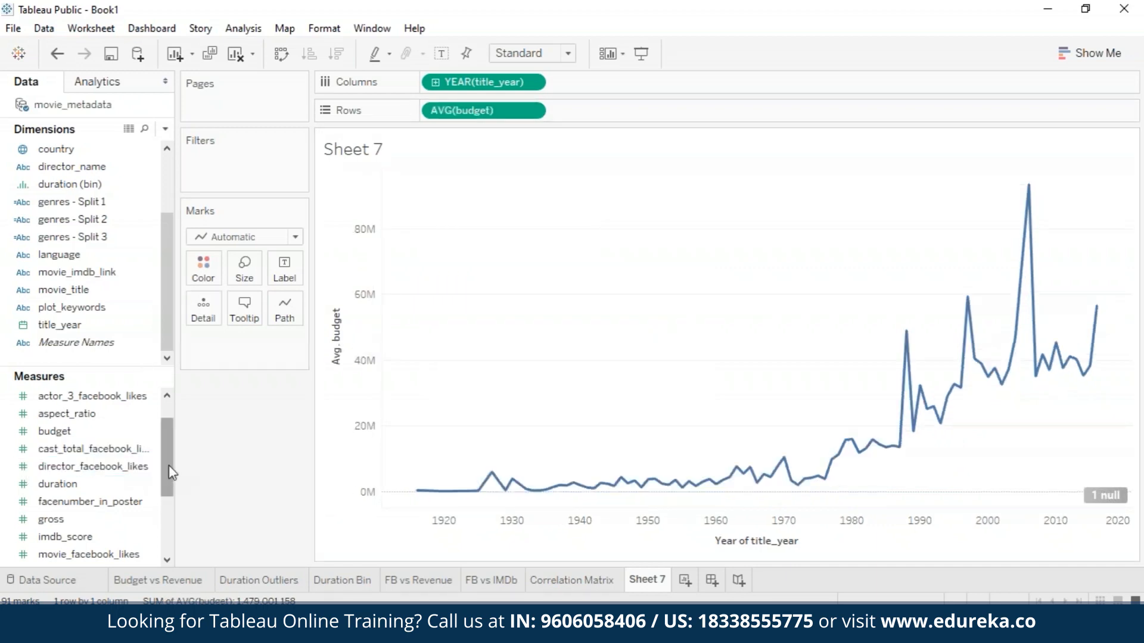
pyautogui.moveTo(168, 473); pyautogui.dragTo(171, 508)
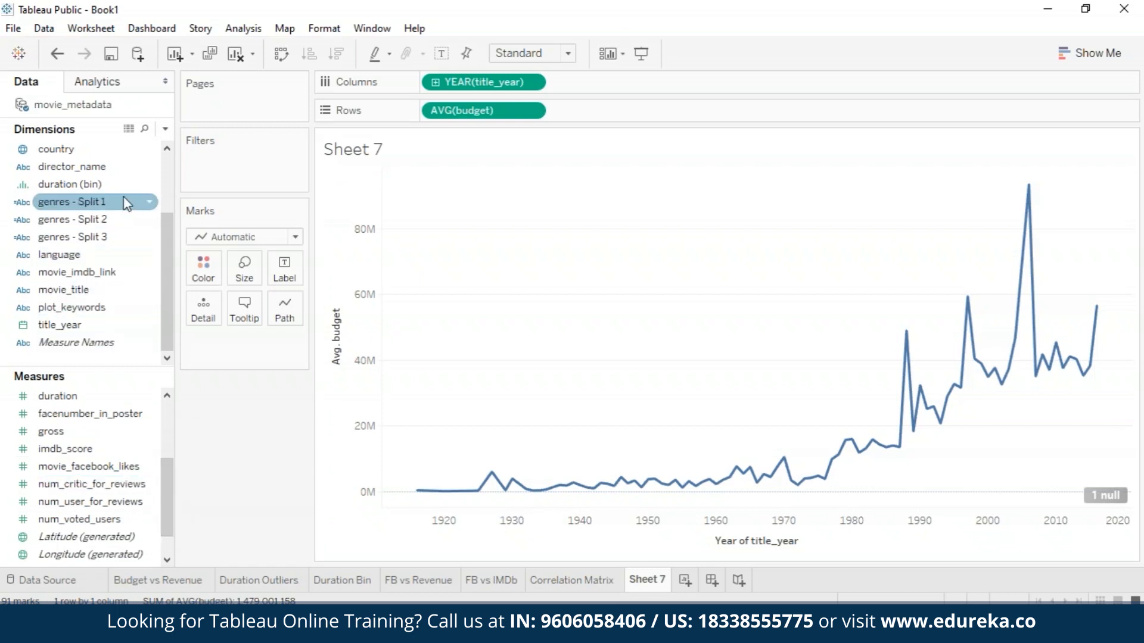
pyautogui.moveTo(124, 201)
pyautogui.mouseDown()
pyautogui.moveTo(233, 171)
pyautogui.moveTo(105, 191)
pyautogui.moveTo(115, 203)
pyautogui.mouseUp()
pyautogui.rightClick(149, 203)
pyautogui.click(182, 233)
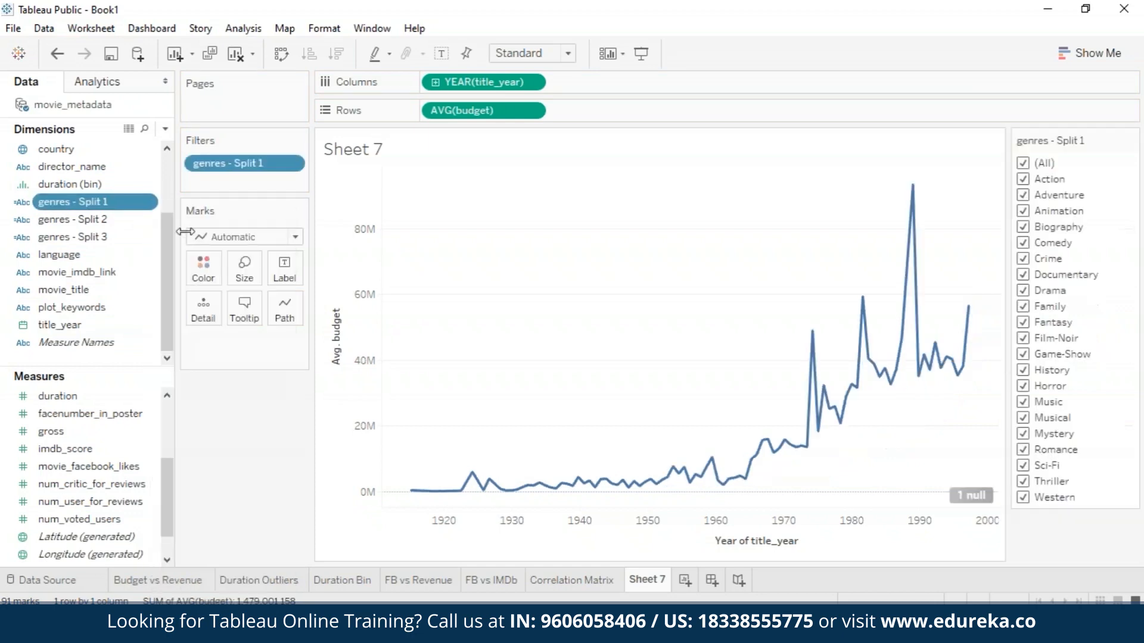
pyautogui.click(1030, 162)
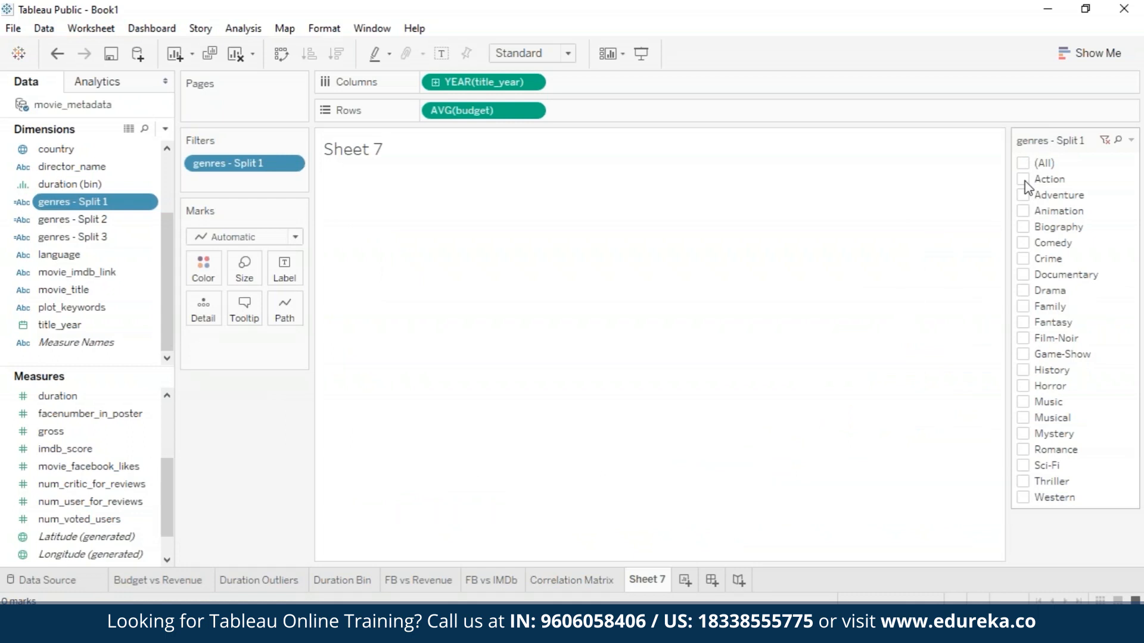
# Compare average budget over time for Action, Animation, Comedy, Crime, Documentary, Film-Noir and Family, deselecting each genre again
pyautogui.click(1023, 180)
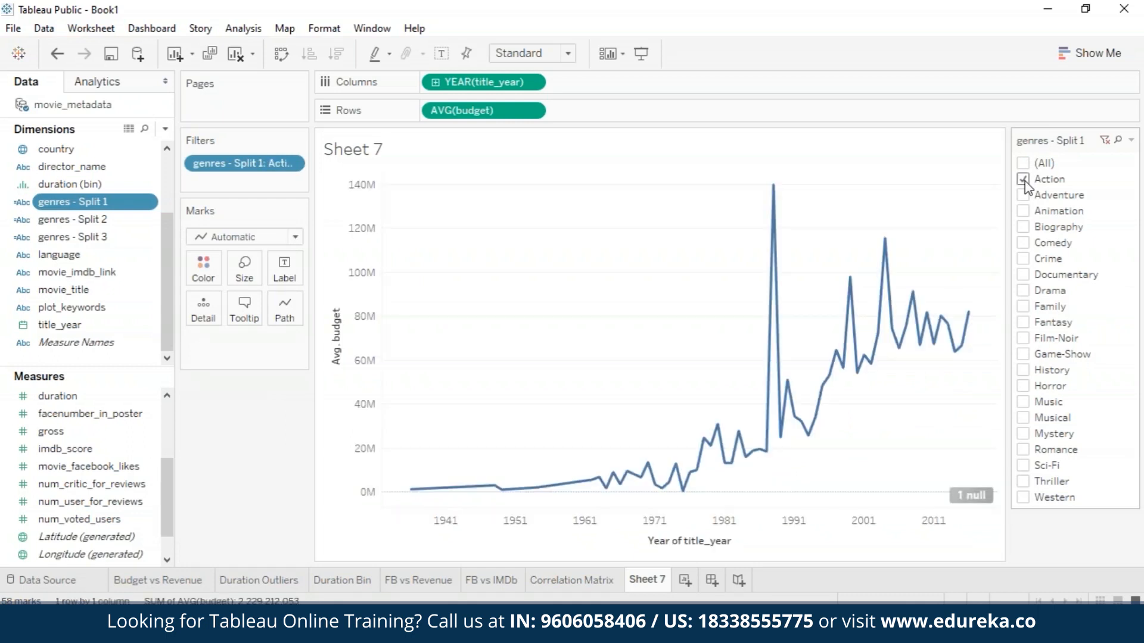
pyautogui.click(1023, 180)
pyautogui.click(1024, 210)
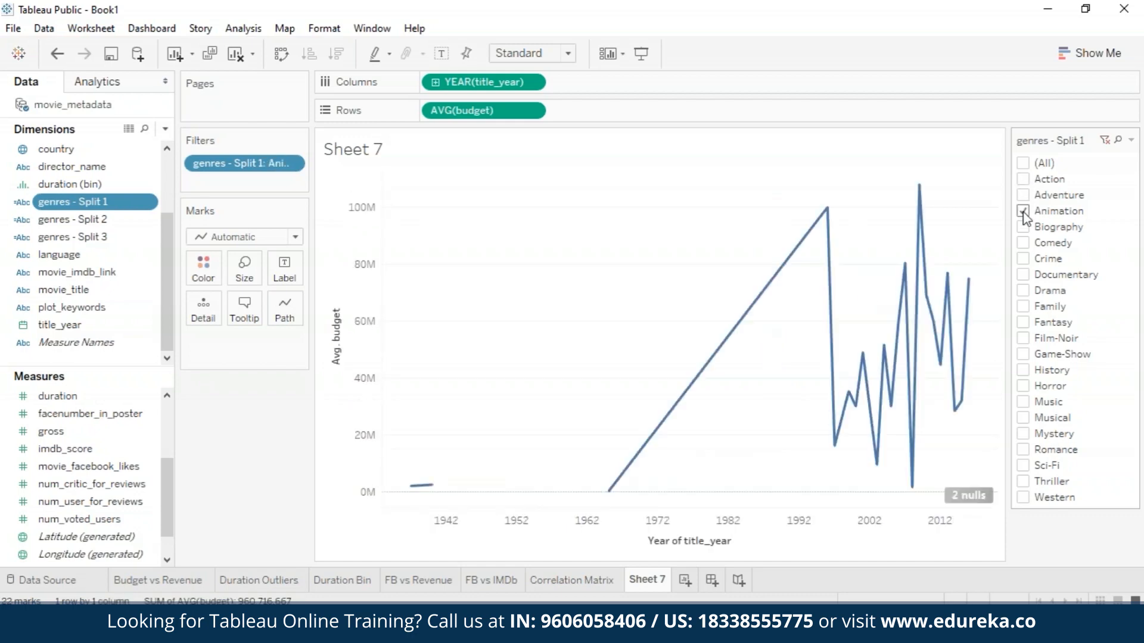
pyautogui.click(1024, 211)
pyautogui.click(1023, 243)
pyautogui.click(1023, 243)
pyautogui.click(1024, 258)
pyautogui.click(1023, 258)
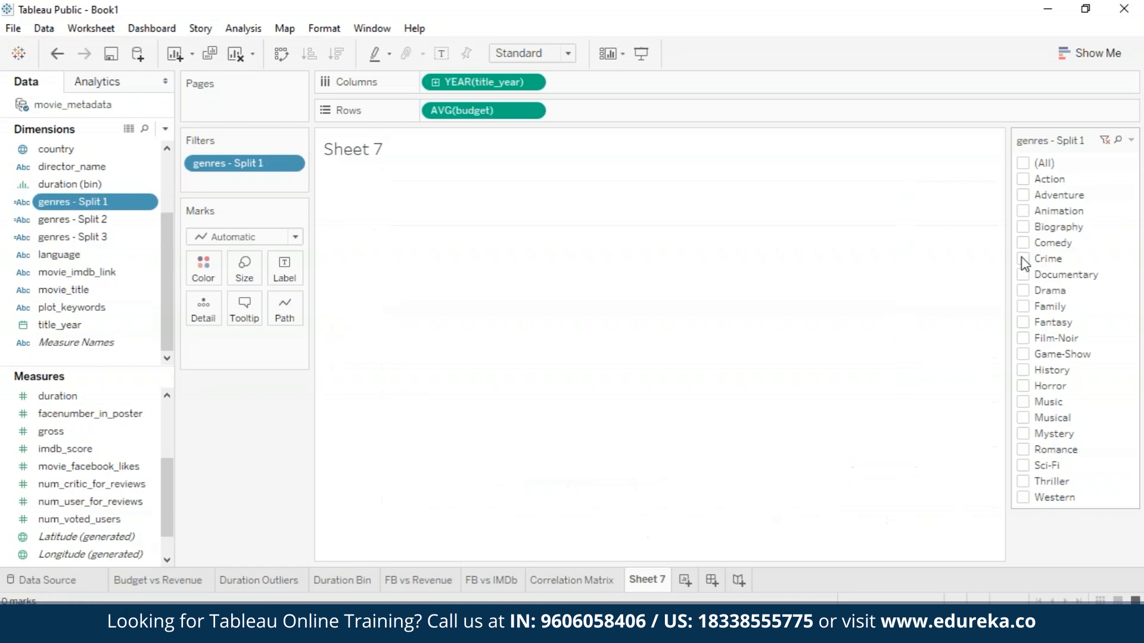
pyautogui.click(1024, 275)
pyautogui.click(1023, 274)
pyautogui.click(1023, 339)
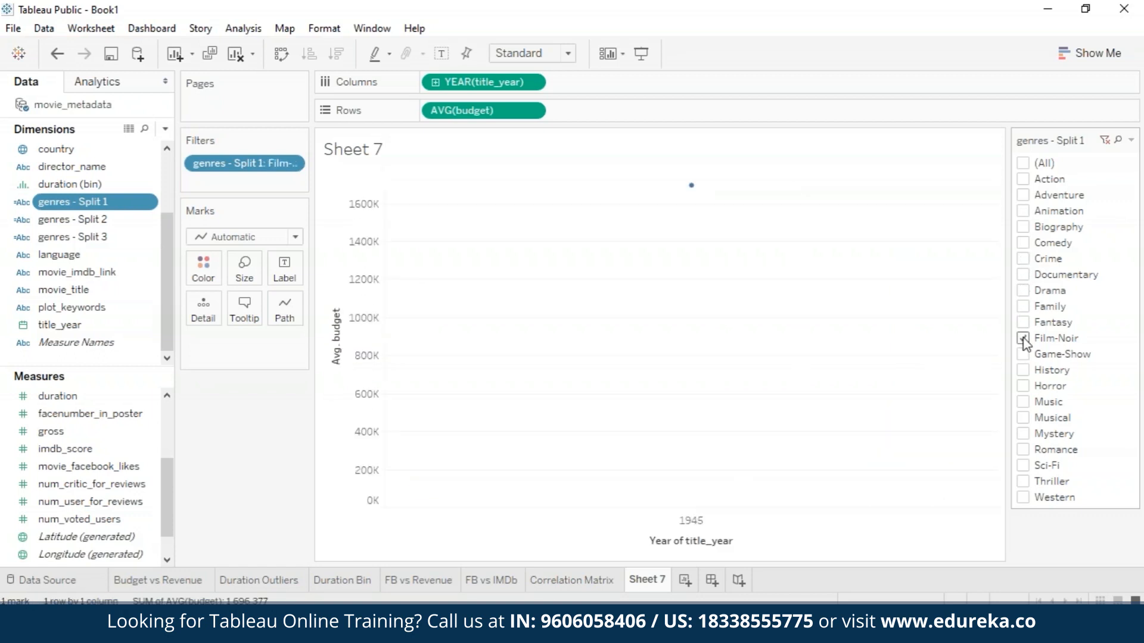
pyautogui.click(1023, 306)
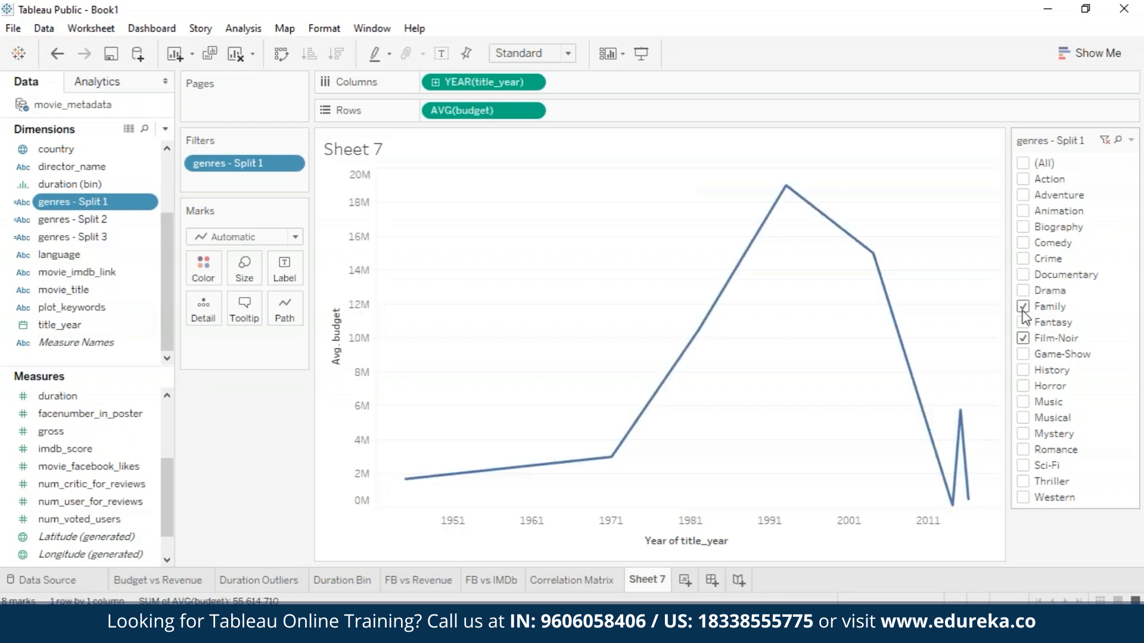
pyautogui.click(1023, 338)
pyautogui.click(1024, 306)
# Filter the chart to the Sci-Fi genre, inspect its highest point, and rename the worksheet as Genre Budget
pyautogui.click(1023, 466)
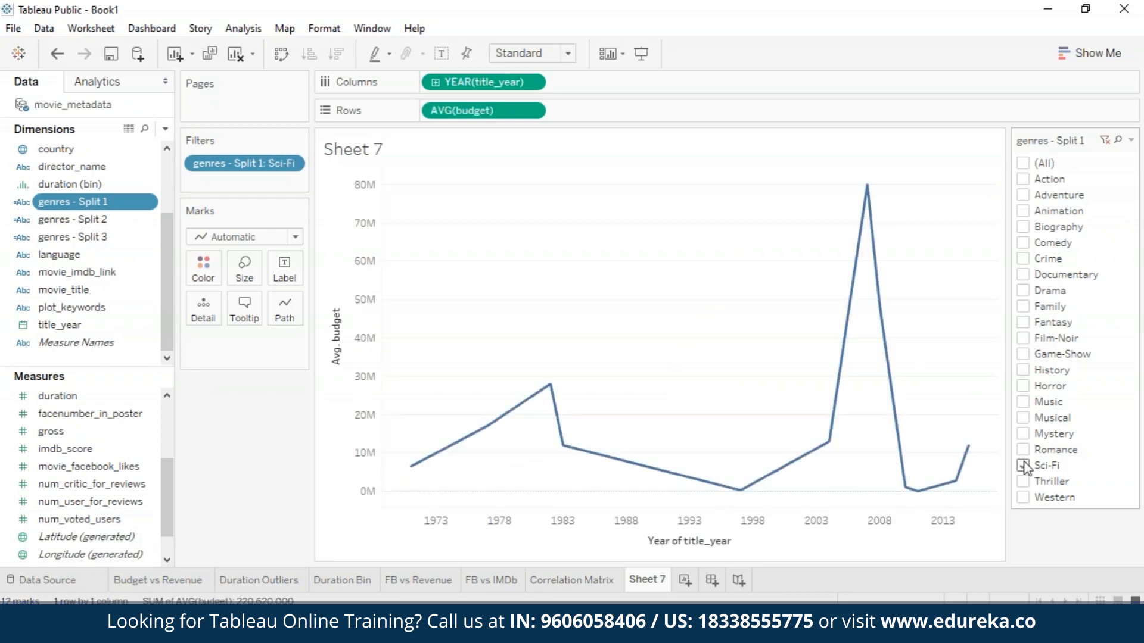
pyautogui.moveTo(868, 189)
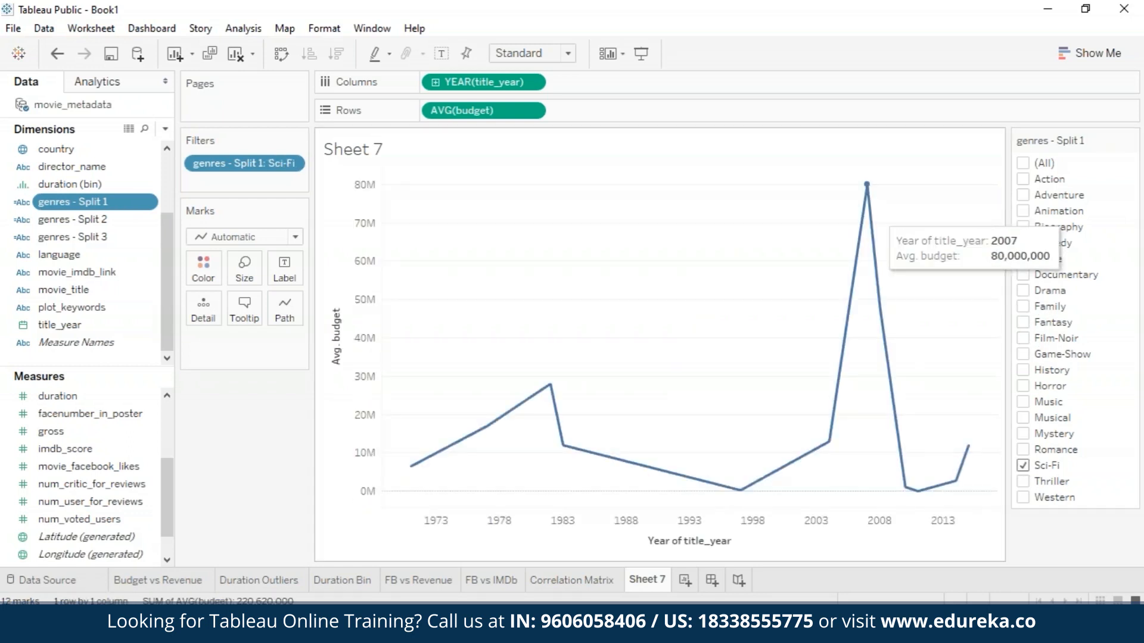
pyautogui.rightClick(648, 579)
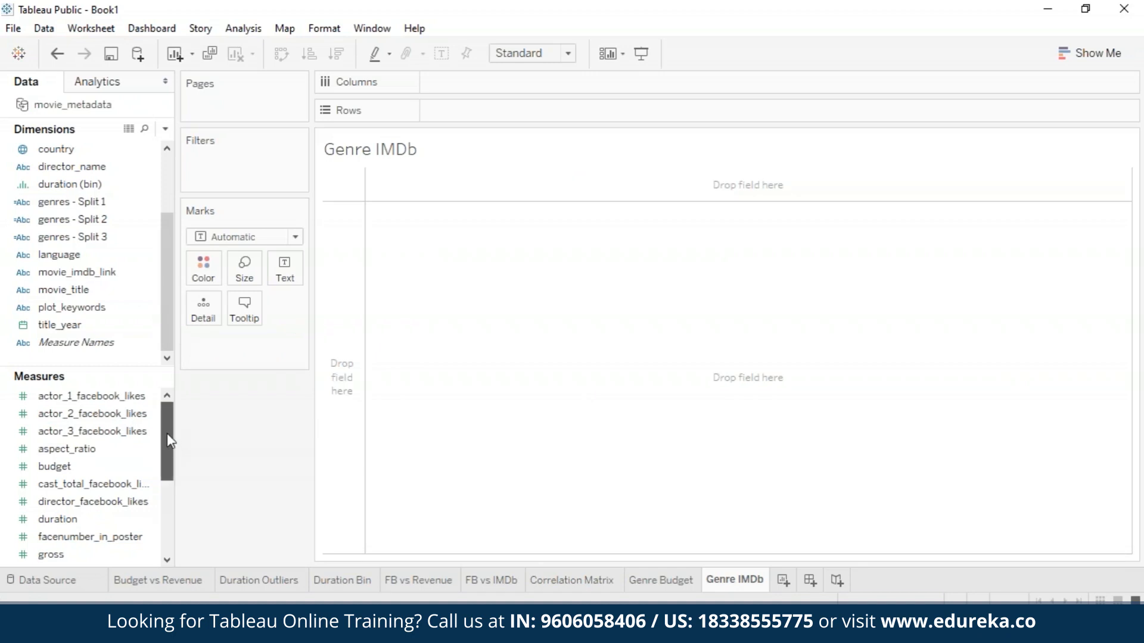
# Create bins of size 1 from the imdb_score measure
pyautogui.moveTo(167, 434); pyautogui.dragTo(166, 460)
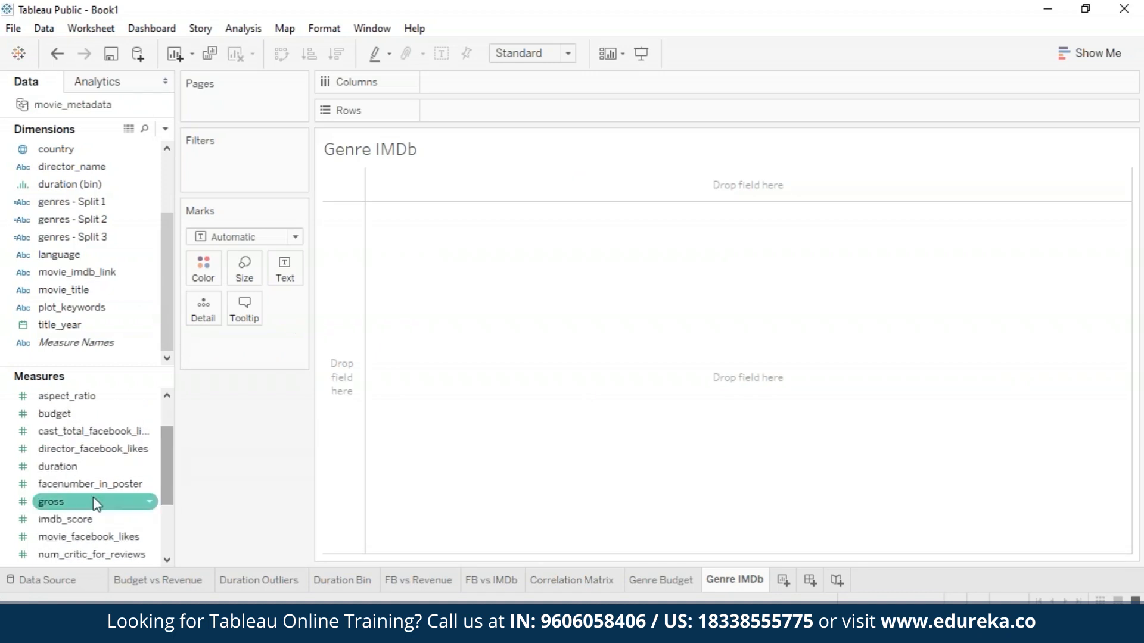
pyautogui.rightClick(97, 521)
pyautogui.moveTo(188, 323)
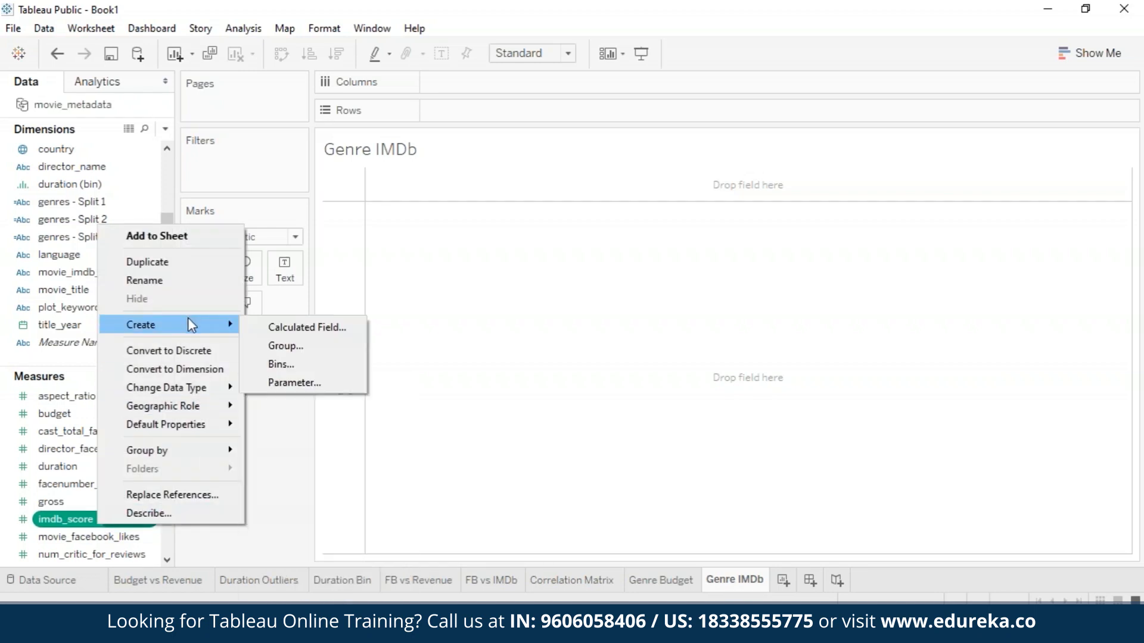
pyautogui.click(306, 365)
pyautogui.doubleClick(559, 278)
pyautogui.write('1')
pyautogui.click(627, 374)
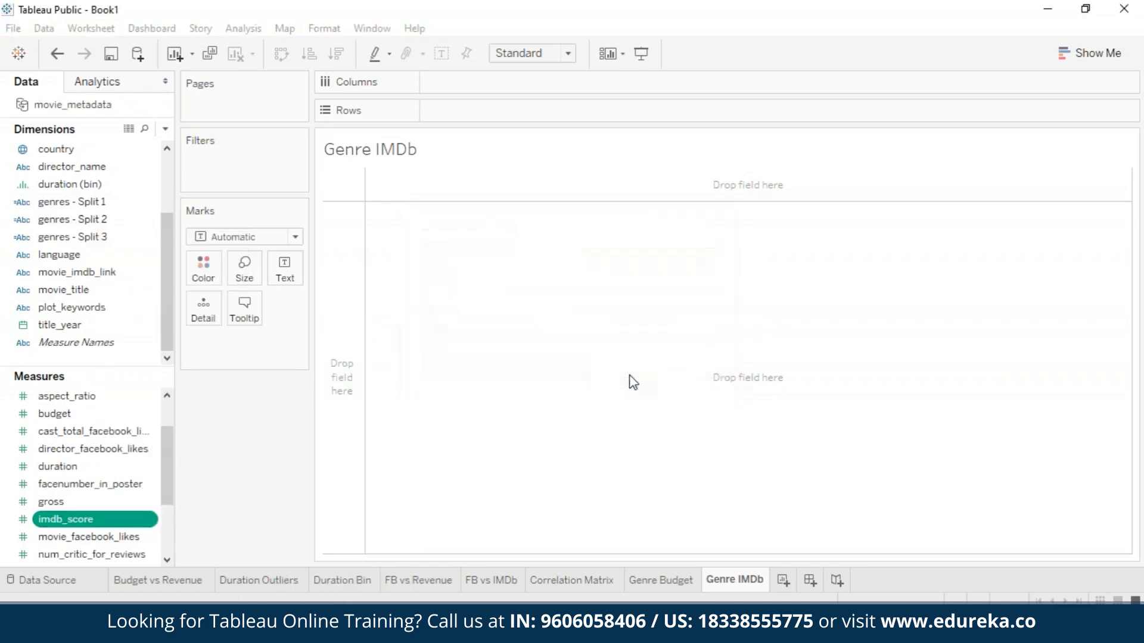
# Plot summed imdb_score on rows by imdb_score (bin) on columns, with genres - Split 1 as the detail level
pyautogui.moveTo(110, 256); pyautogui.dragTo(453, 83)
pyautogui.moveTo(113, 519); pyautogui.dragTo(509, 107)
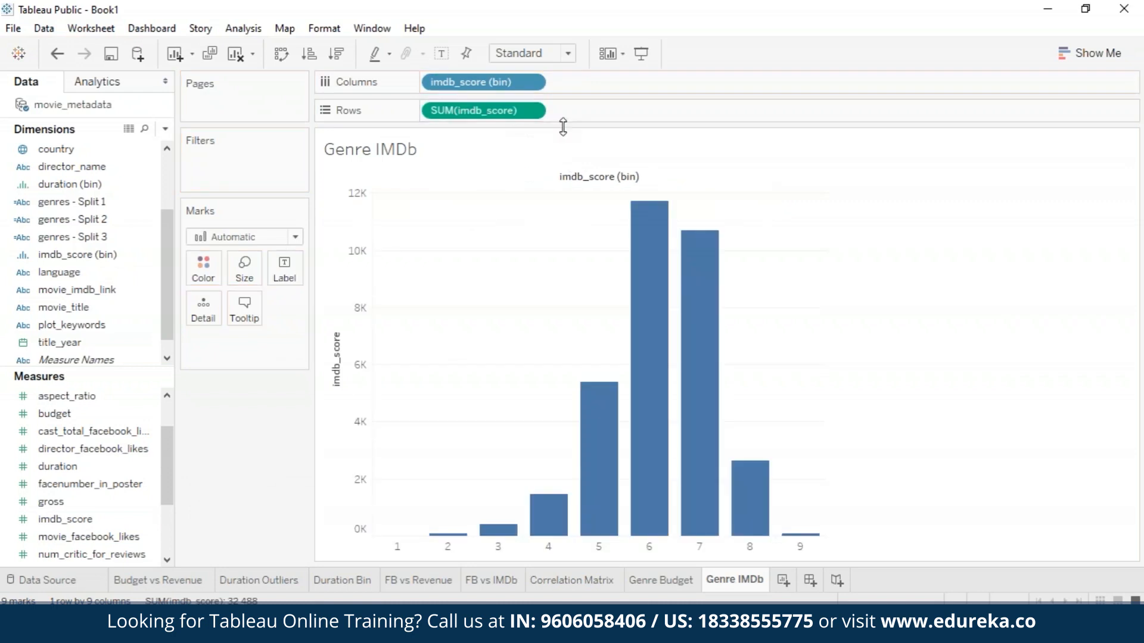
pyautogui.moveTo(146, 204); pyautogui.dragTo(292, 345)
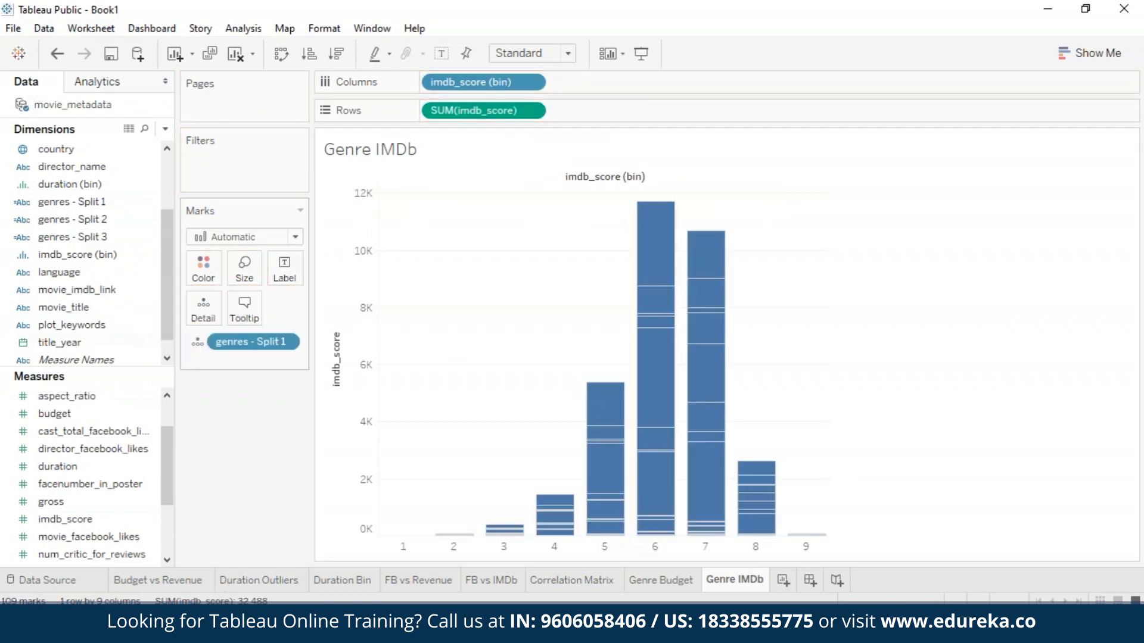
# Color the bar segments by genres - Split 1
pyautogui.rightClick(288, 341)
pyautogui.click(287, 341)
pyautogui.click(202, 274)
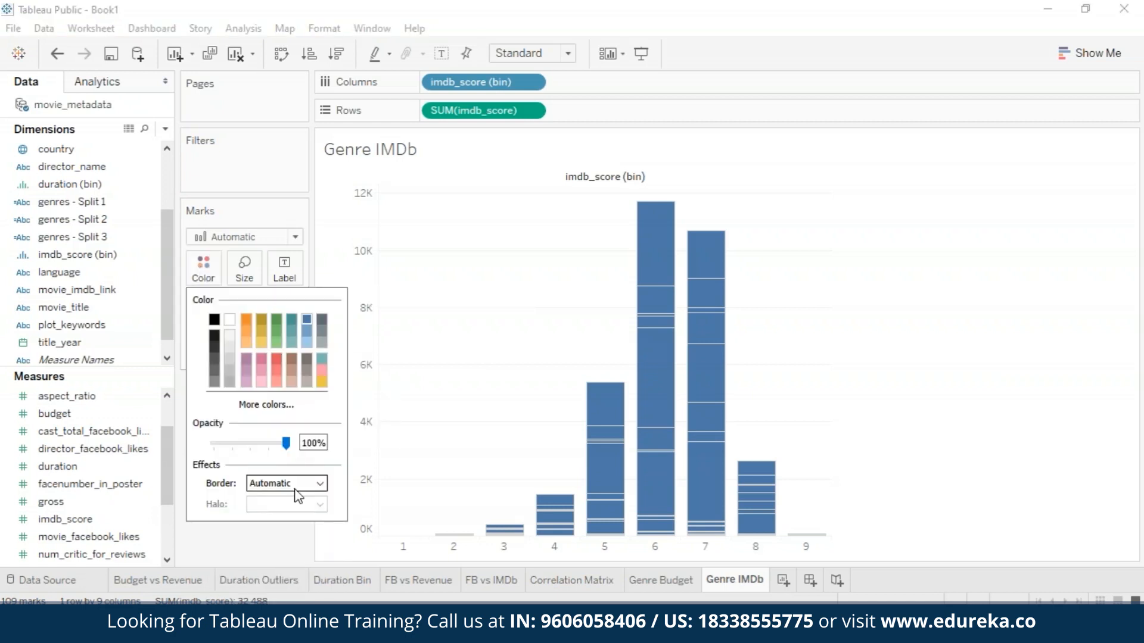
pyautogui.click(319, 483)
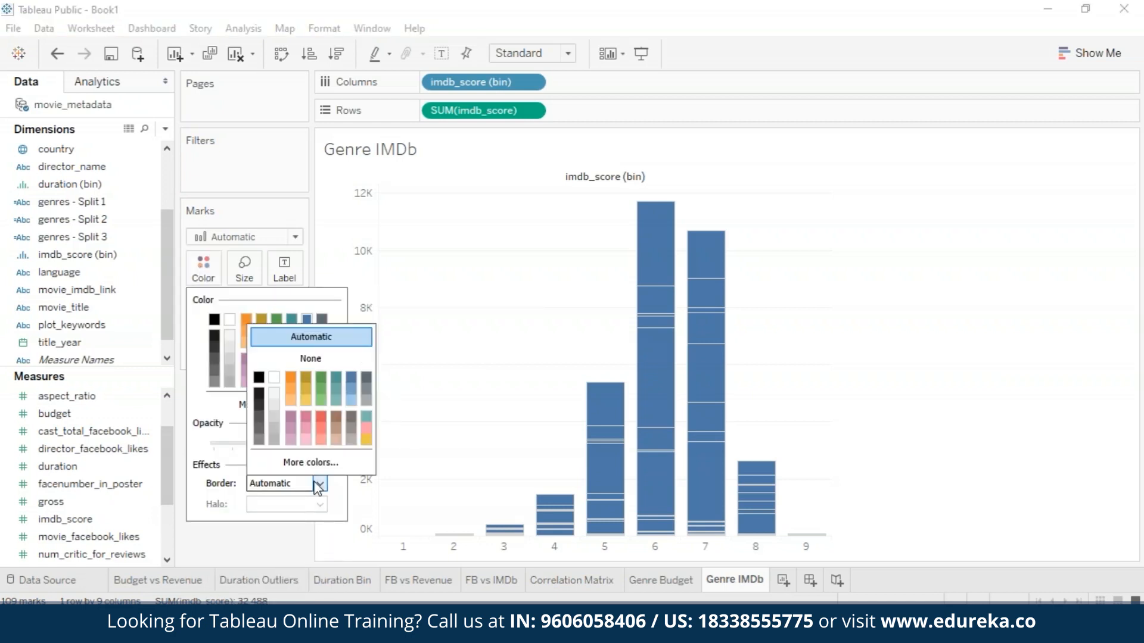
pyautogui.click(429, 390)
pyautogui.moveTo(105, 212); pyautogui.dragTo(203, 268)
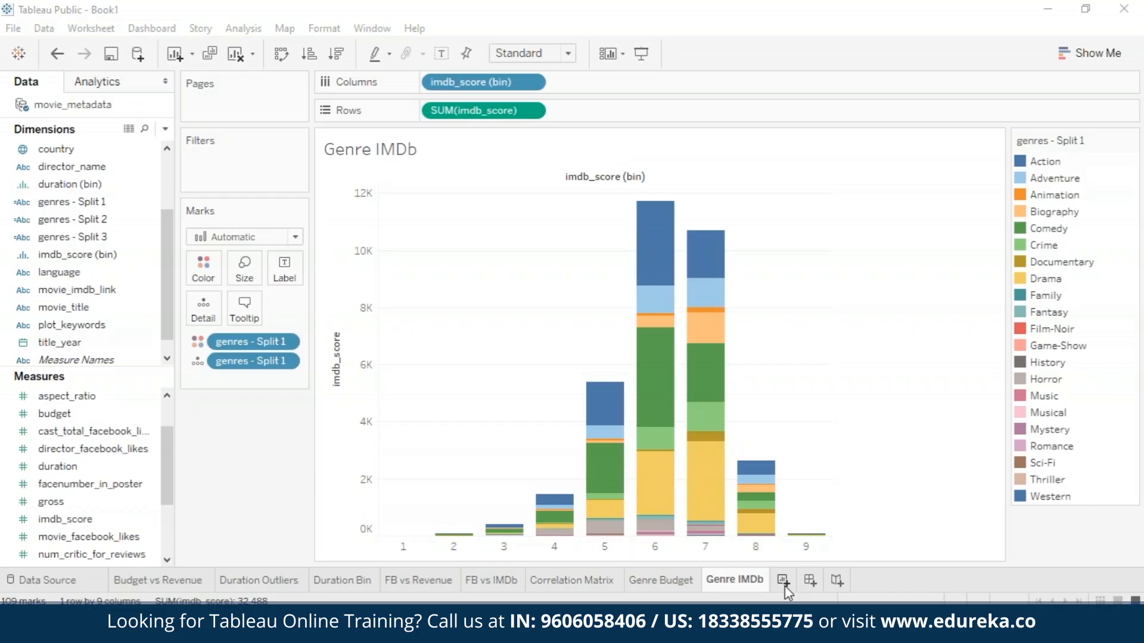
# Add a new worksheet and name it Content Rating Revenue
pyautogui.click(783, 580)
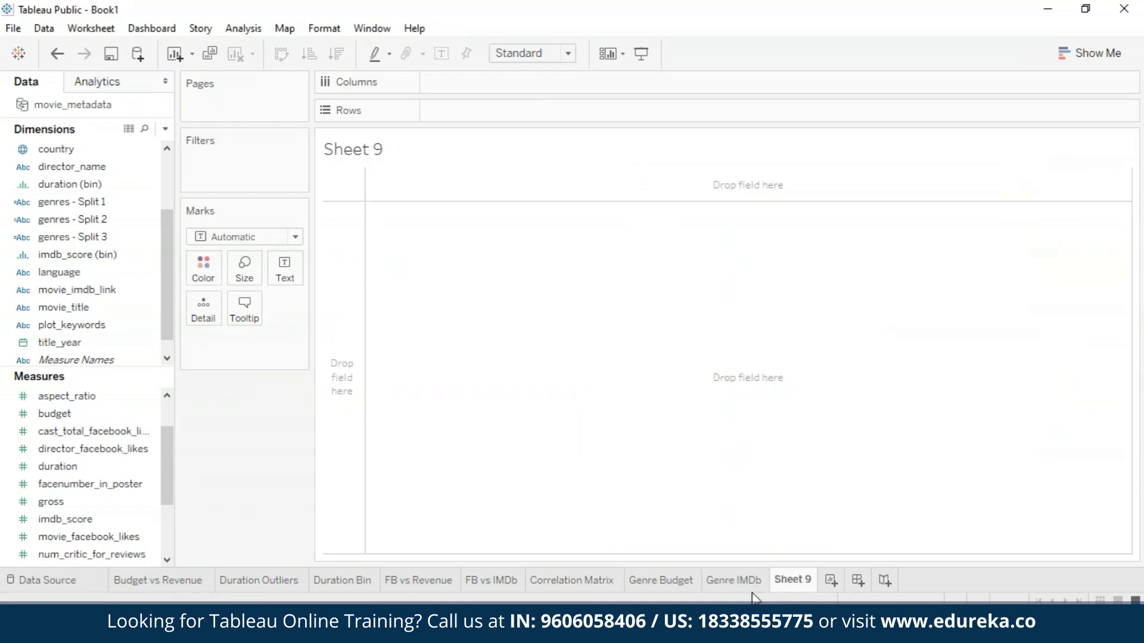
pyautogui.rightClick(791, 581)
pyautogui.click(855, 387)
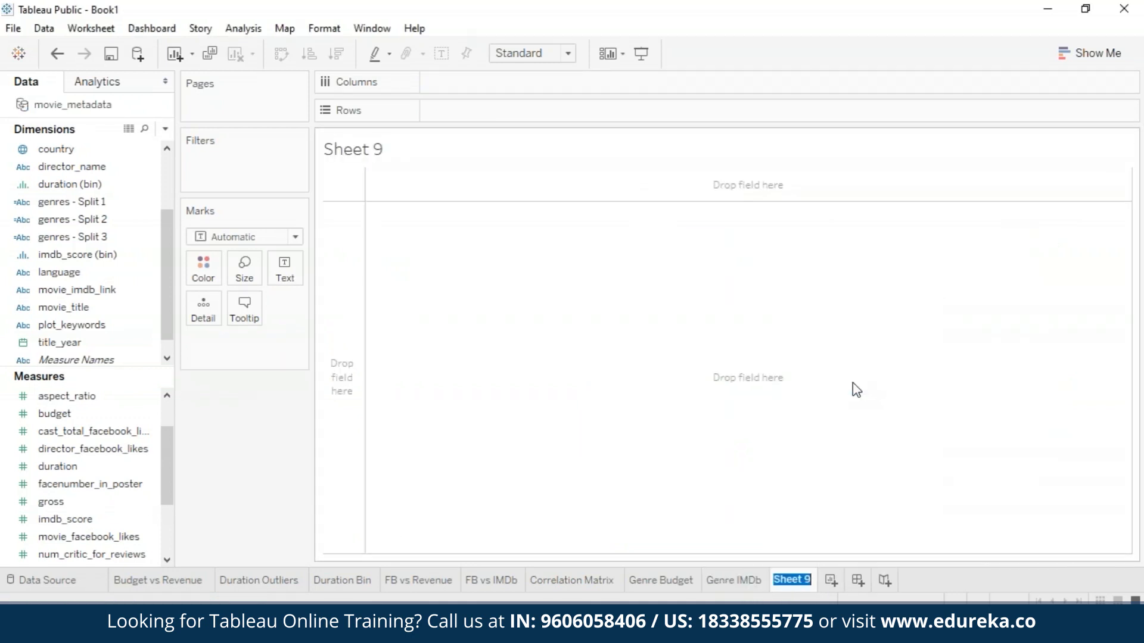
pyautogui.write('Content Rating')
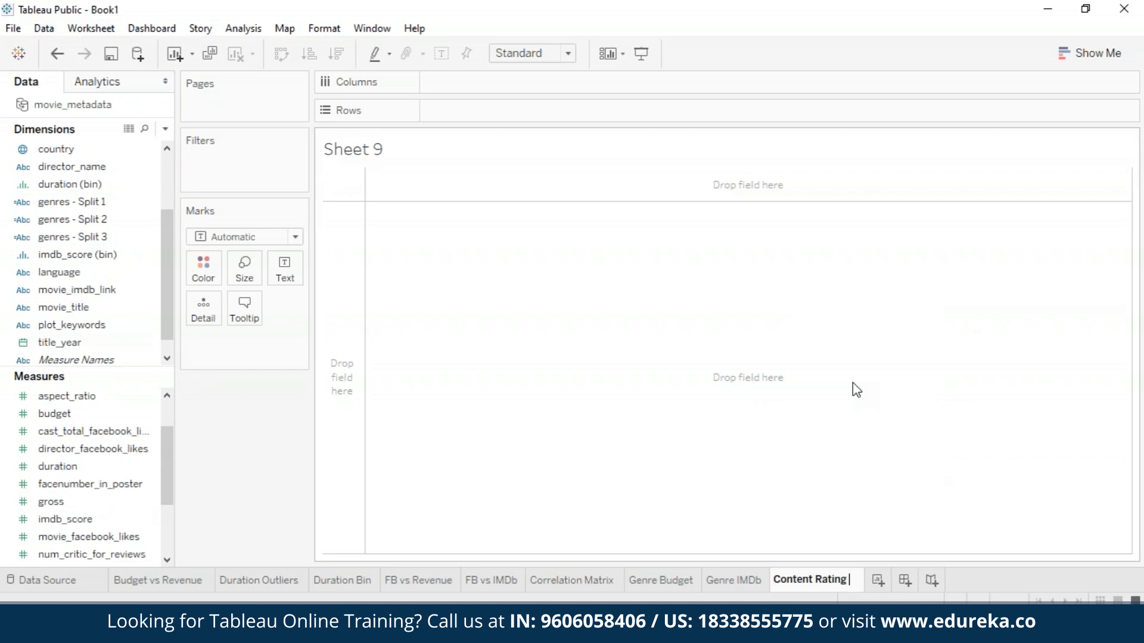
pyautogui.write(' Revenue')
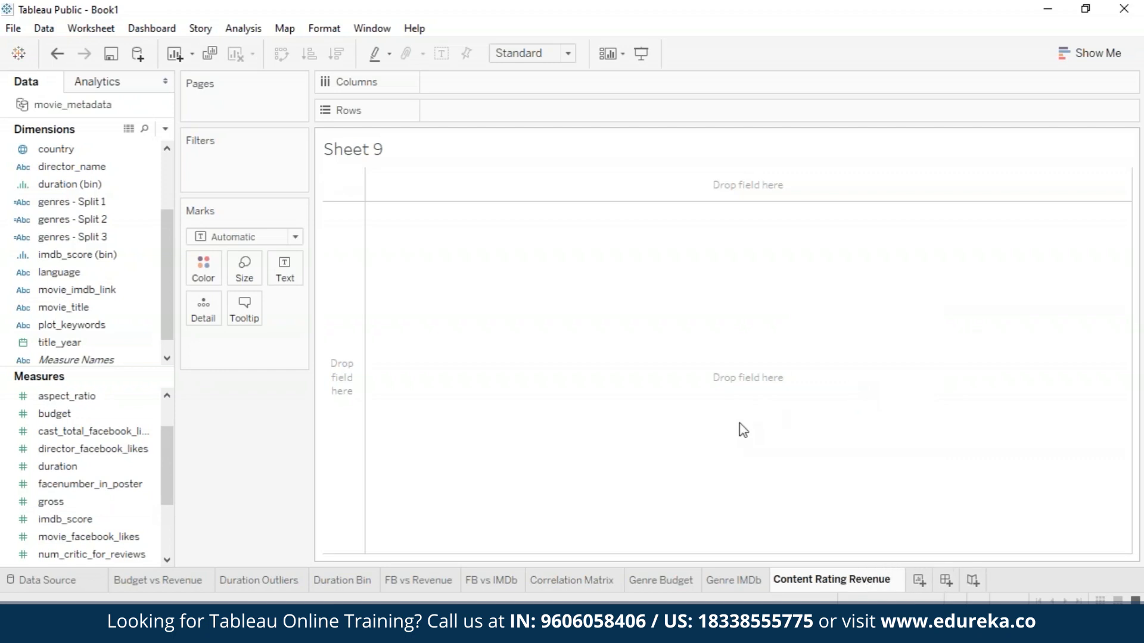
pyautogui.press('Return')
# Plot summed gross on rows for each content_rating on columns
pyautogui.click(102, 222)
pyautogui.moveTo(102, 222); pyautogui.dragTo(503, 80)
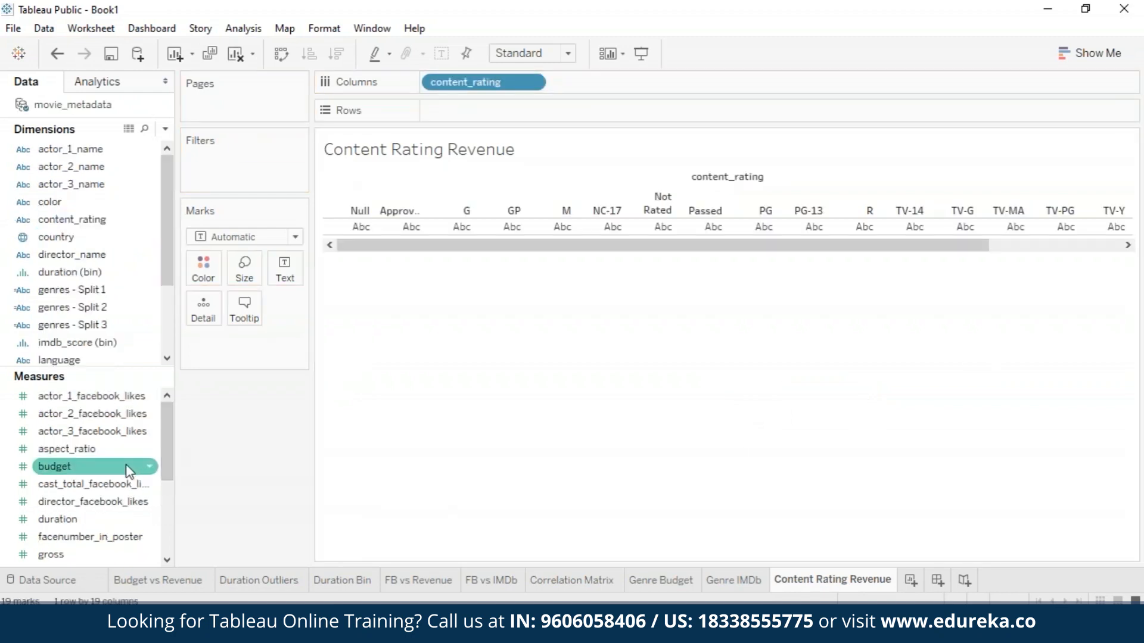
pyautogui.moveTo(91, 552)
pyautogui.mouseDown()
pyautogui.moveTo(503, 194)
pyautogui.moveTo(499, 113)
pyautogui.mouseUp()
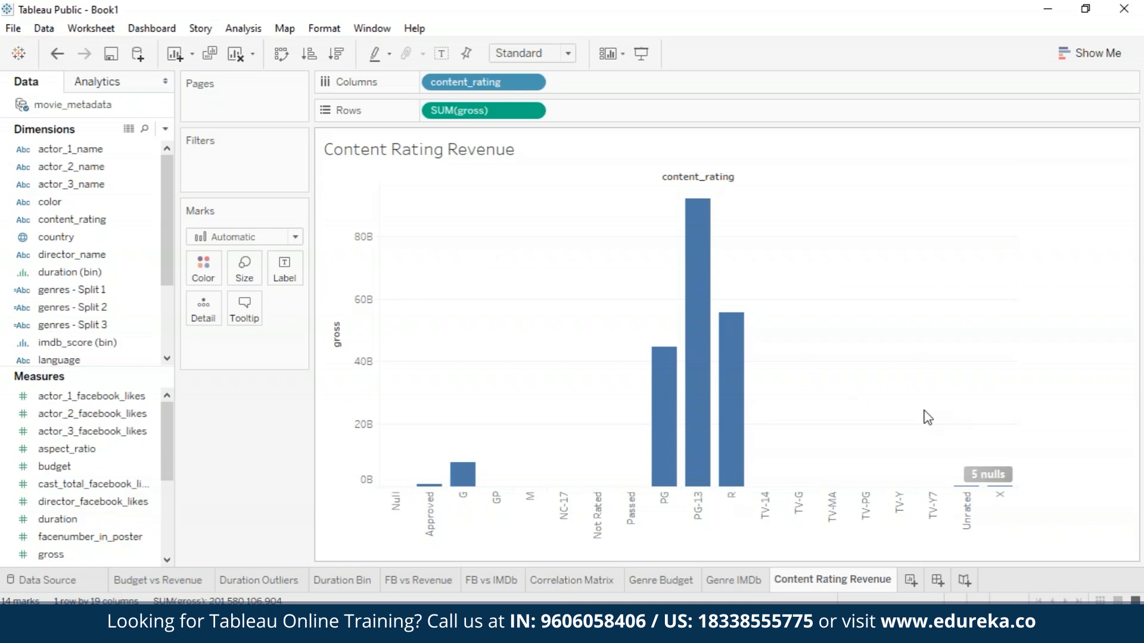
pyautogui.moveTo(143, 467); pyautogui.dragTo(519, 125)
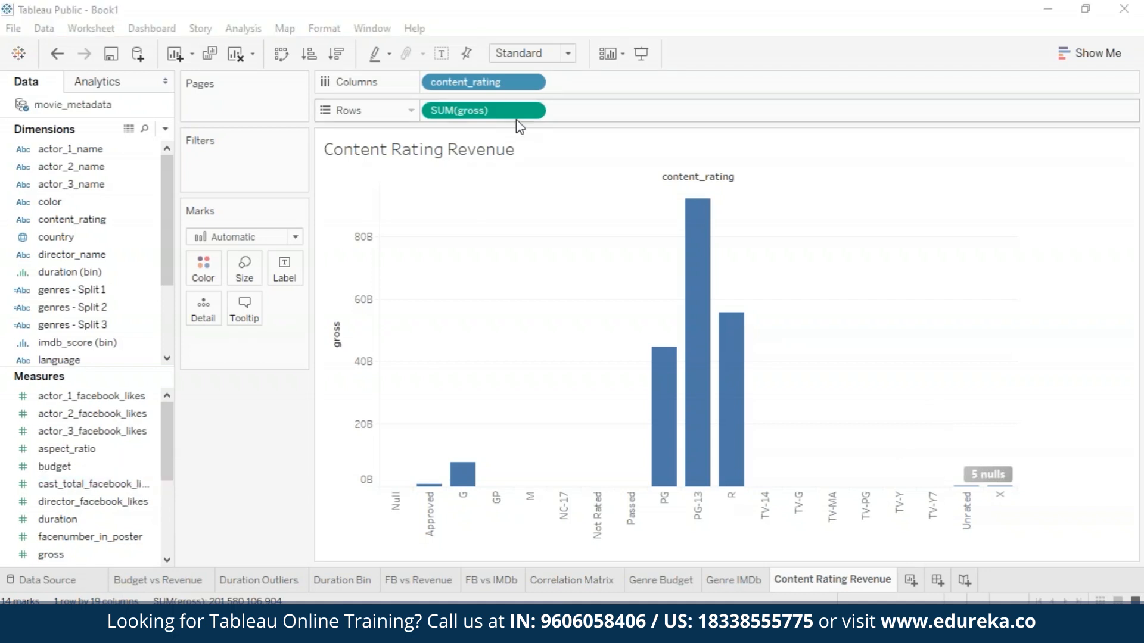
# Clear the chart by removing gross from rows and content_rating from columns
pyautogui.click(530, 111)
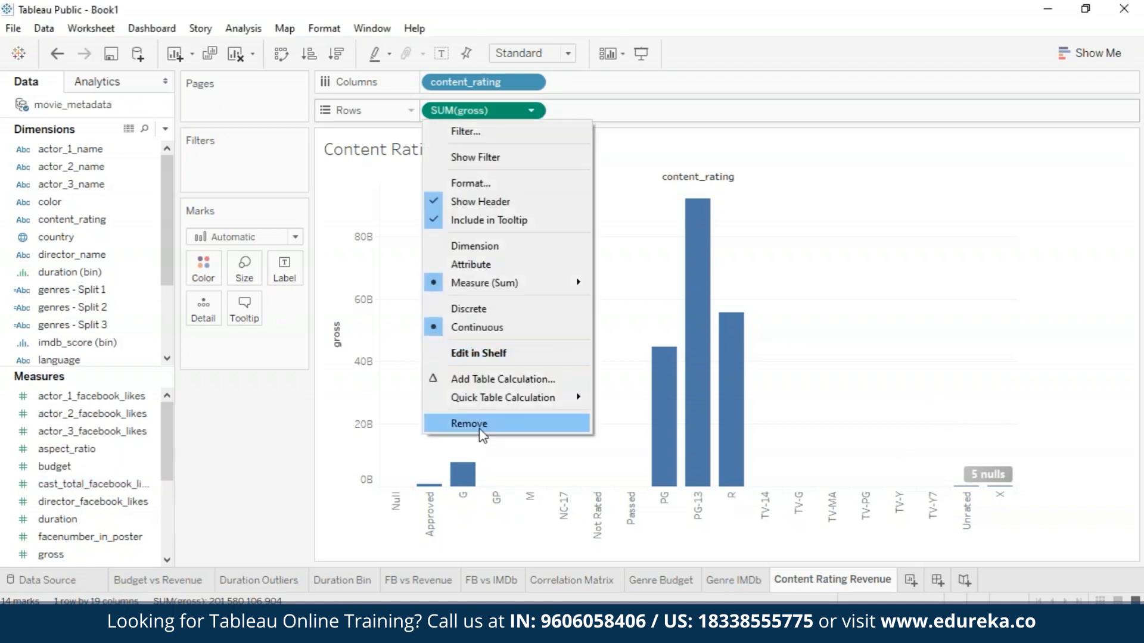
pyautogui.click(481, 424)
pyautogui.click(530, 82)
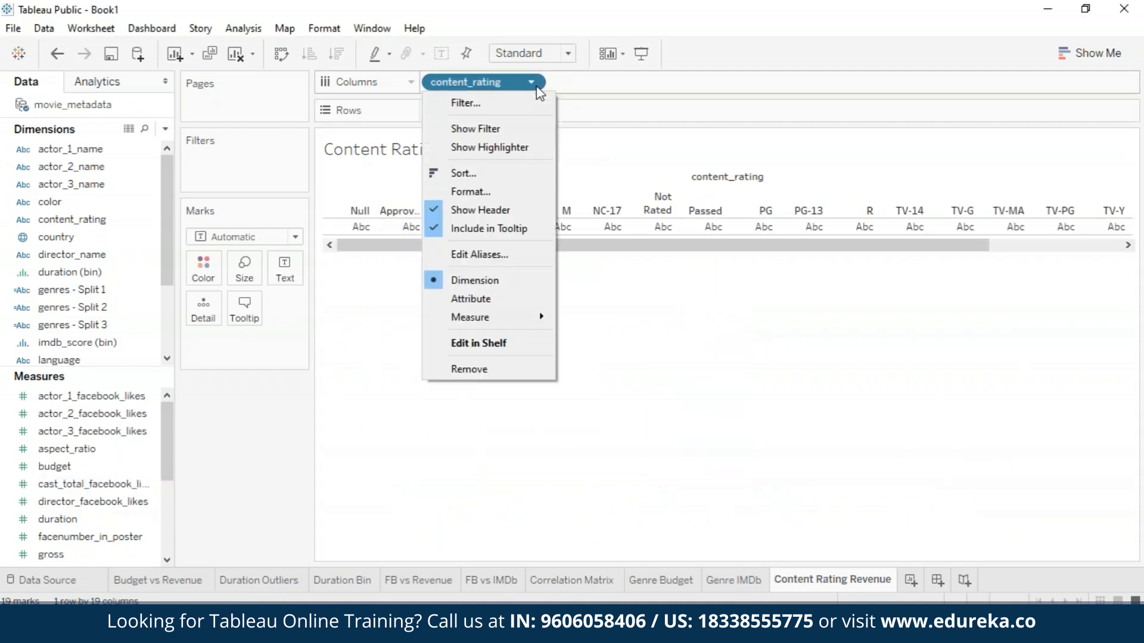
pyautogui.click(484, 370)
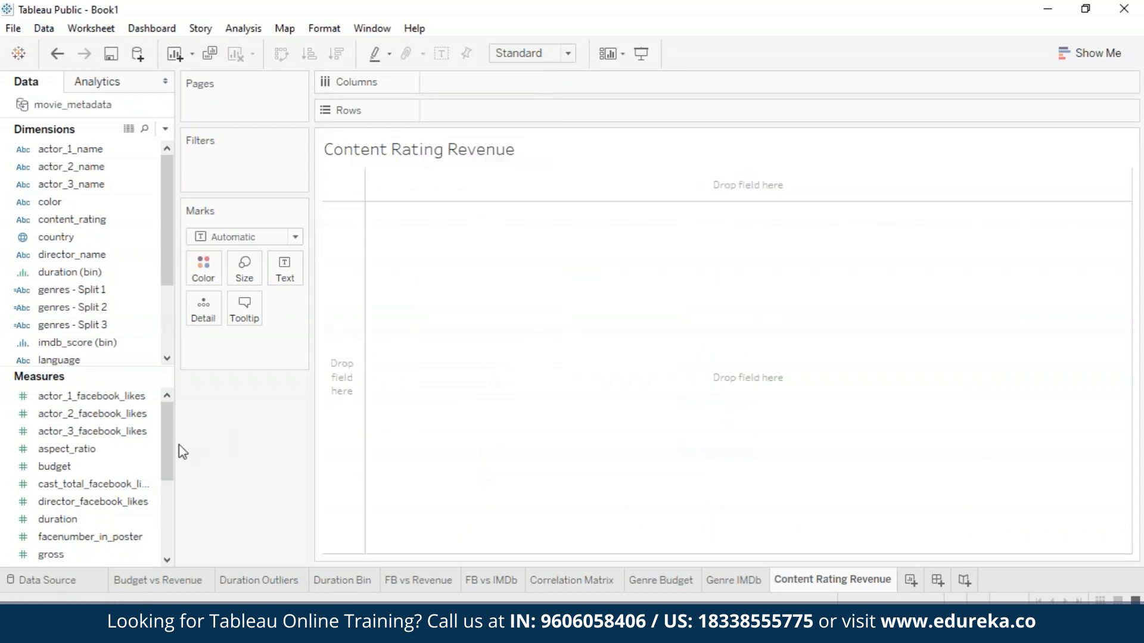
# Plot summed gross on rows against the year of title_year on columns
pyautogui.scroll(-1, 169, 441)
pyautogui.moveTo(71, 518); pyautogui.dragTo(385, 219)
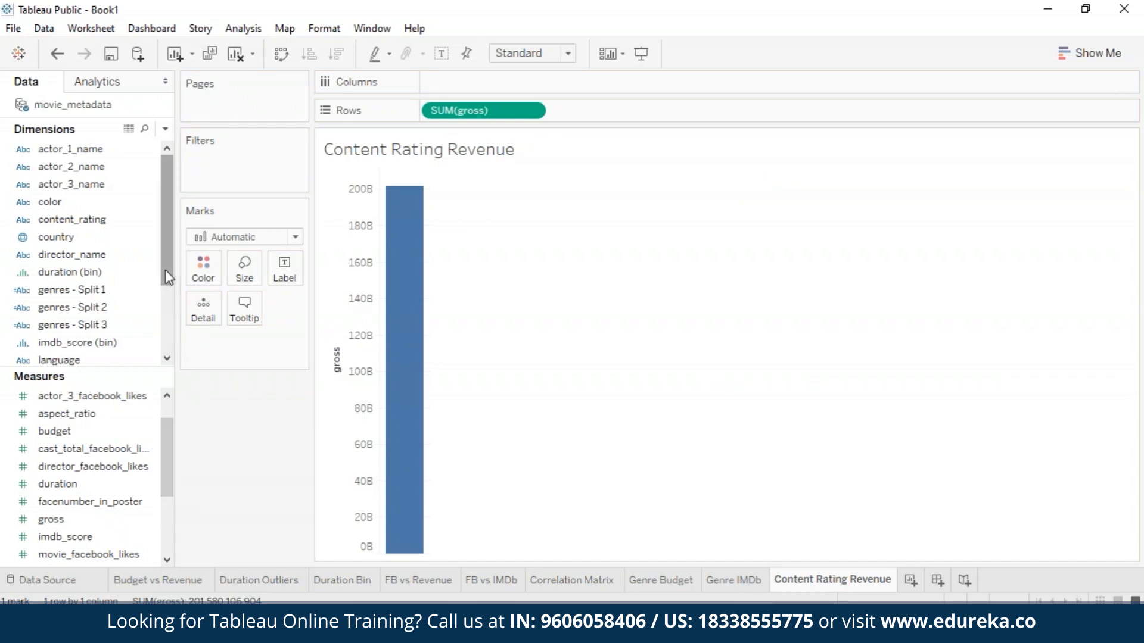
pyautogui.moveTo(168, 278); pyautogui.dragTo(169, 344)
pyautogui.moveTo(60, 325); pyautogui.dragTo(476, 80)
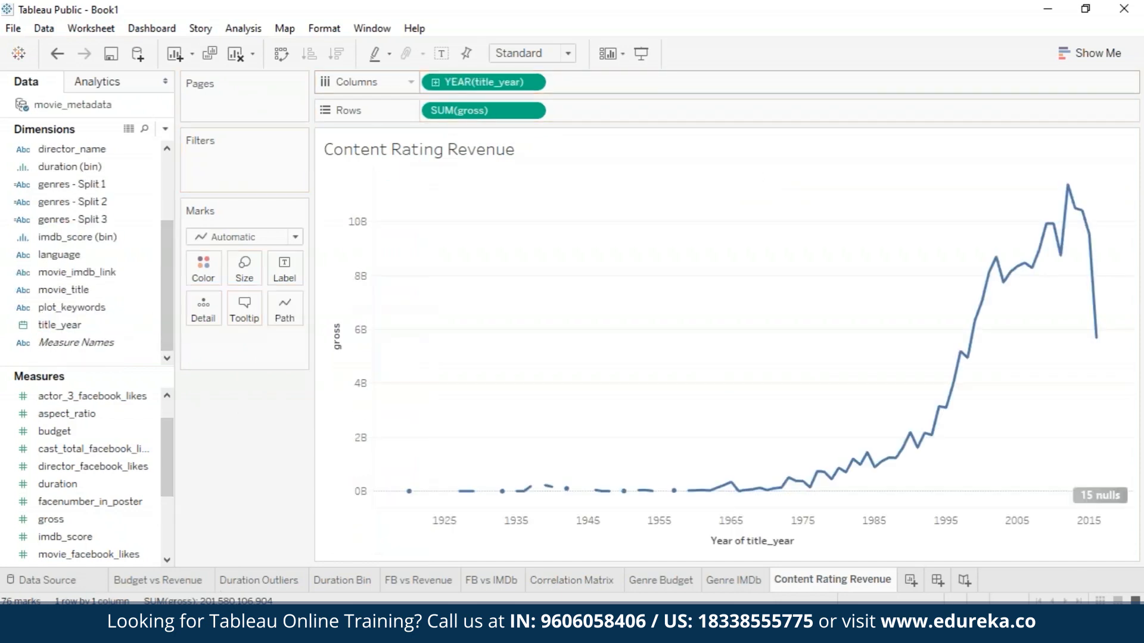
# Split the gross trend into colored lines by content_rating
pyautogui.moveTo(169, 470); pyautogui.dragTo(170, 416)
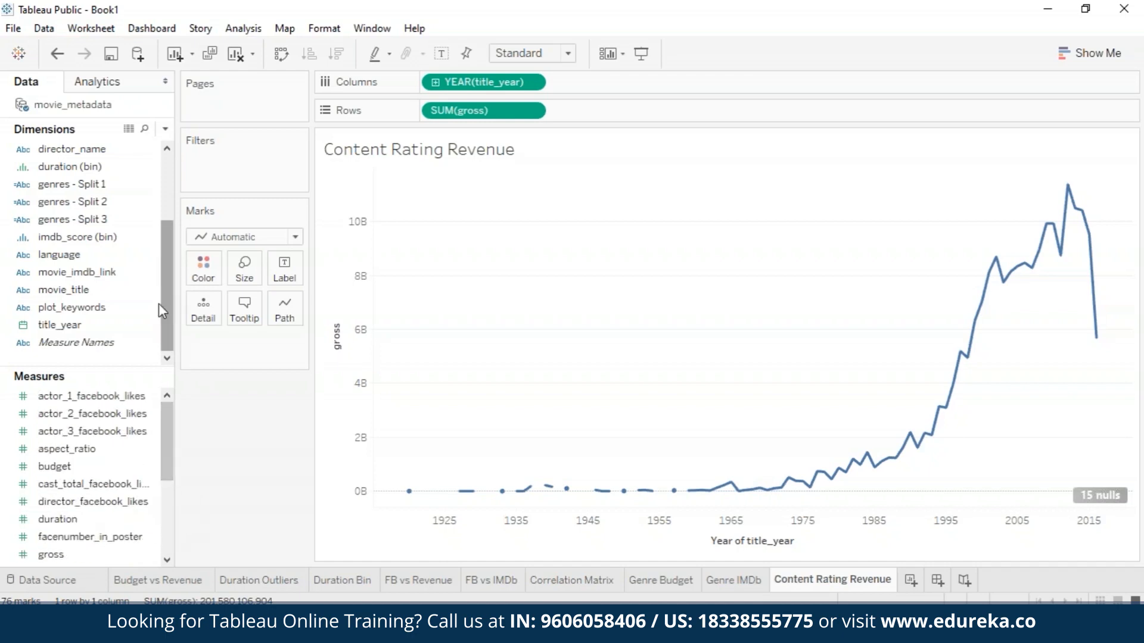
pyautogui.moveTo(160, 302); pyautogui.dragTo(167, 238)
pyautogui.moveTo(72, 219); pyautogui.dragTo(203, 270)
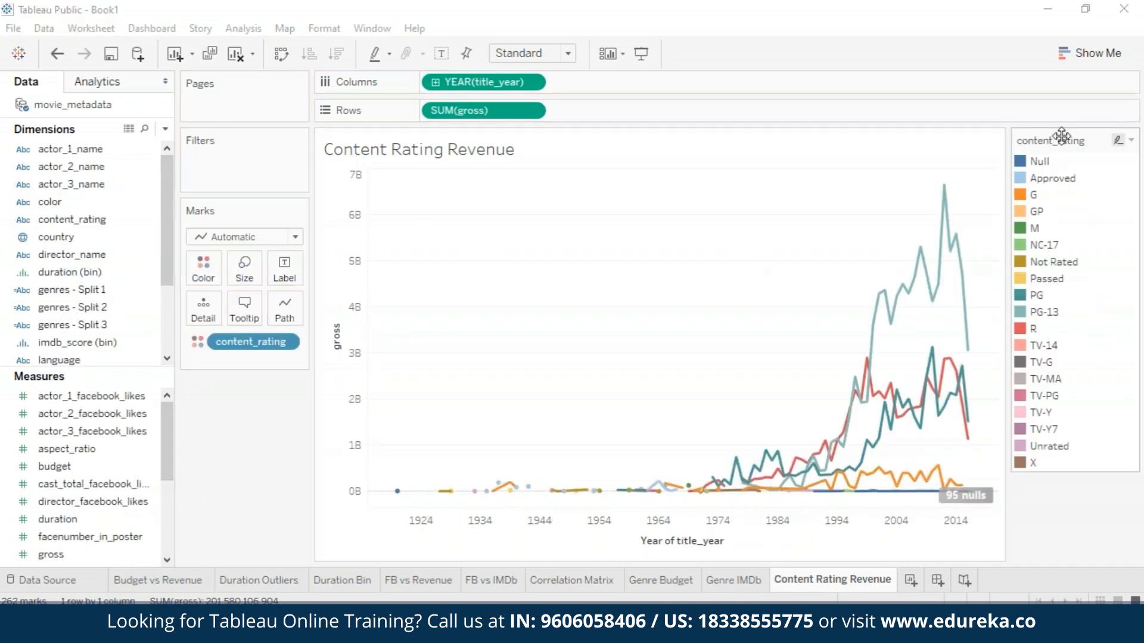
# Convert the chart to stacked bars, swap rows and columns, and fit it to Entire View
pyautogui.click(1089, 53)
pyautogui.click(1055, 177)
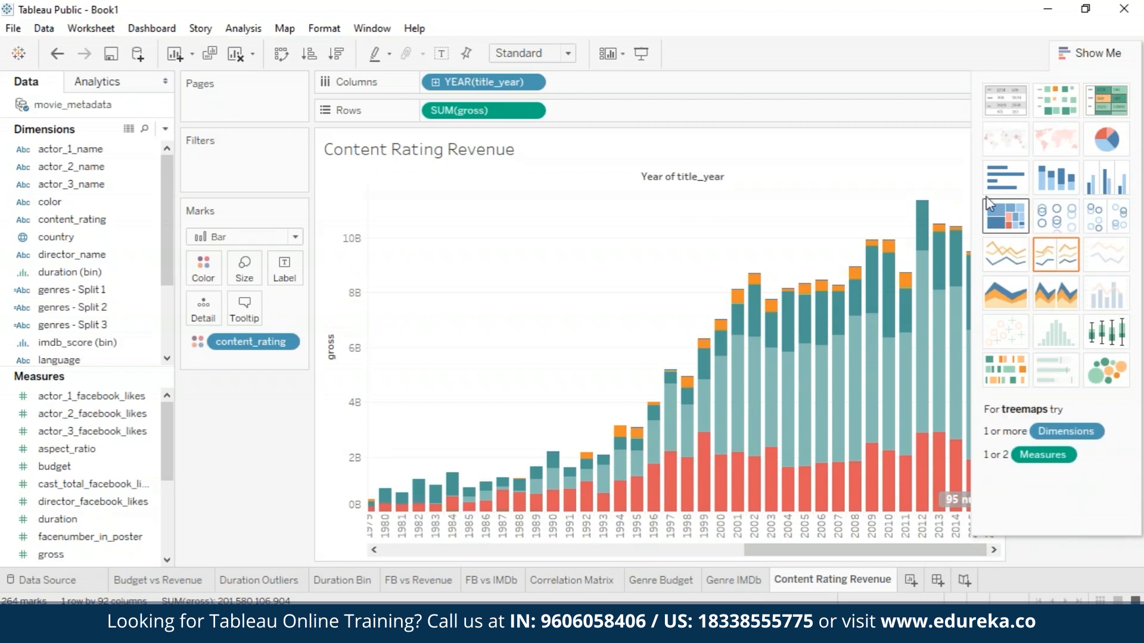
pyautogui.click(281, 54)
pyautogui.click(1089, 53)
pyautogui.moveTo(994, 247); pyautogui.dragTo(1061, 479)
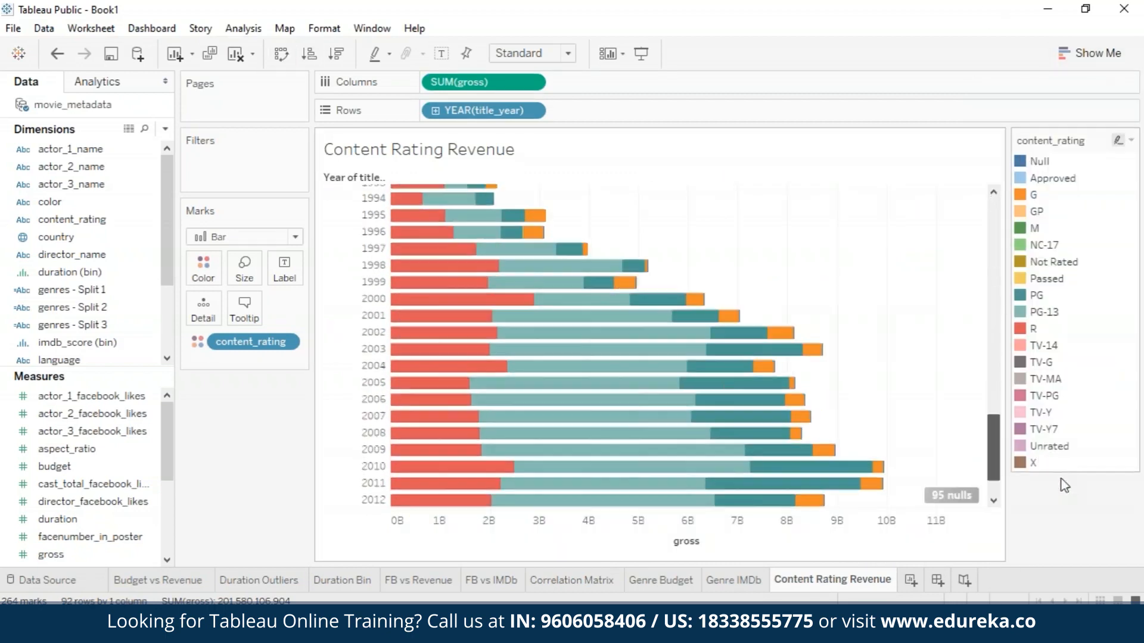
pyautogui.click(568, 53)
pyautogui.click(516, 100)
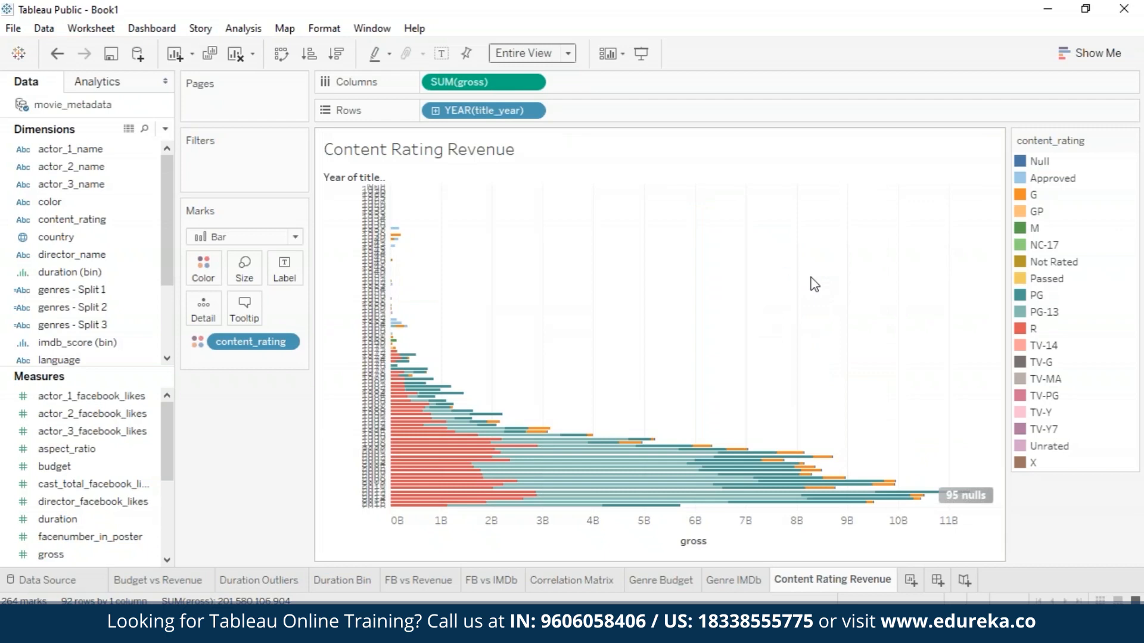
# Highlight the PG-13 rating in the stacked bars, then clear the highlight and inspect the PG-13 bars
pyautogui.click(1043, 311)
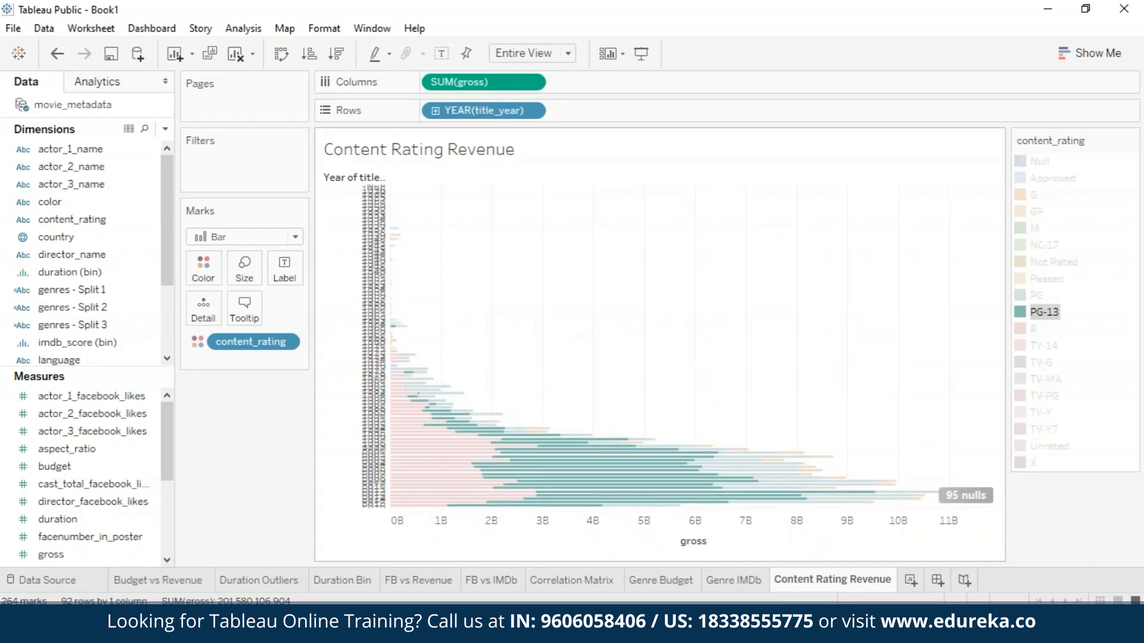
pyautogui.click(908, 316)
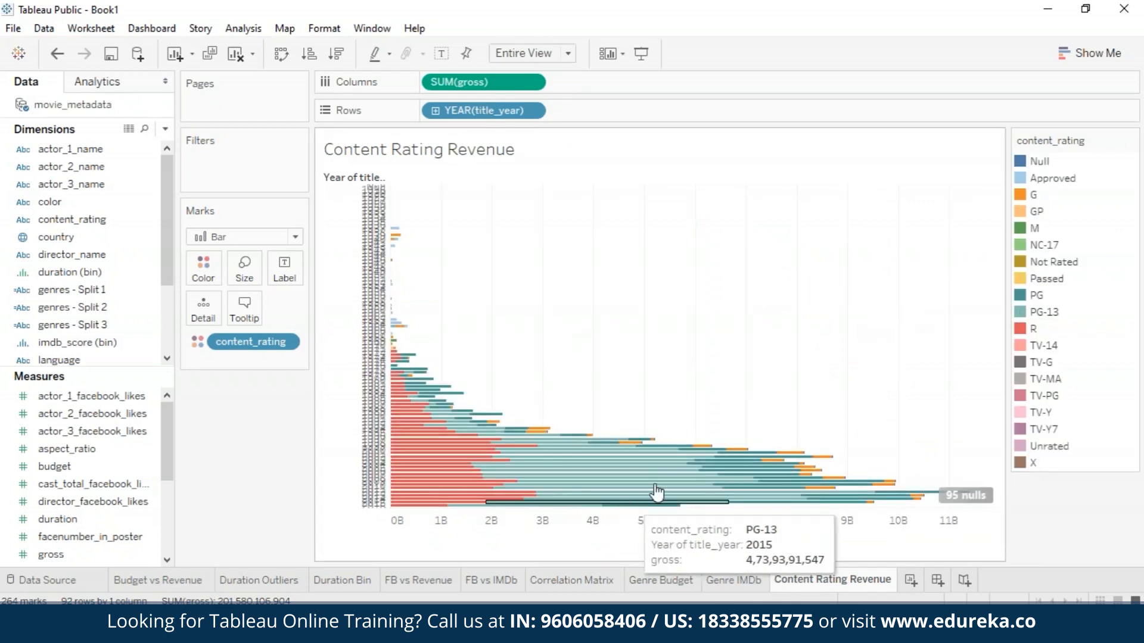
pyautogui.click(1023, 202)
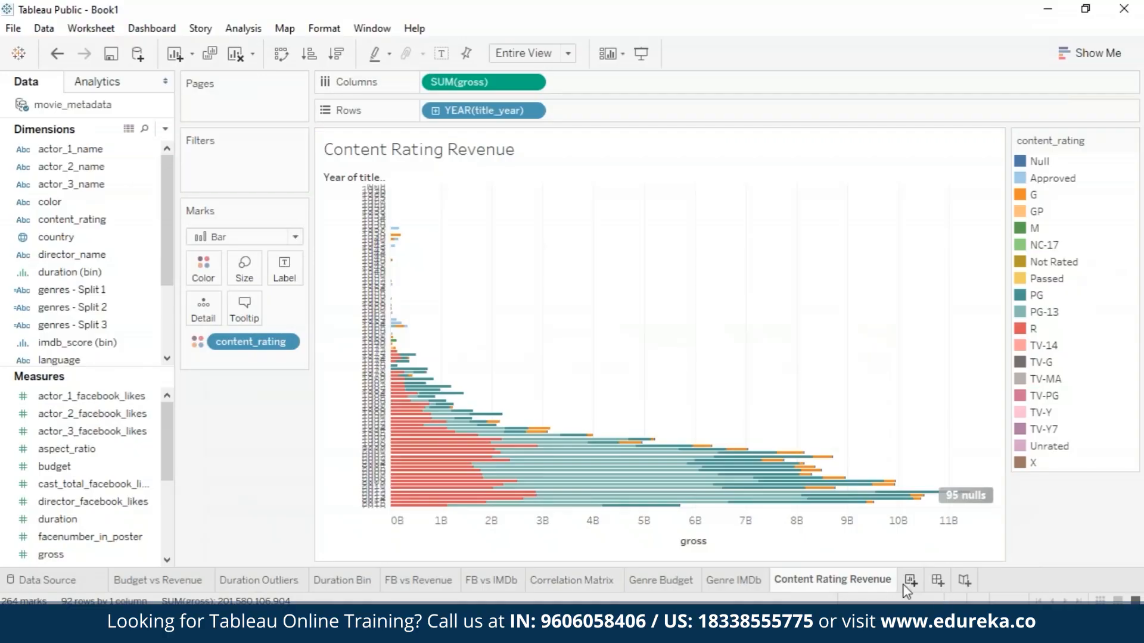
# Add another worksheet and name it FB vs IMDb
pyautogui.click(908, 580)
pyautogui.rightClick(920, 580)
pyautogui.press('Escape')
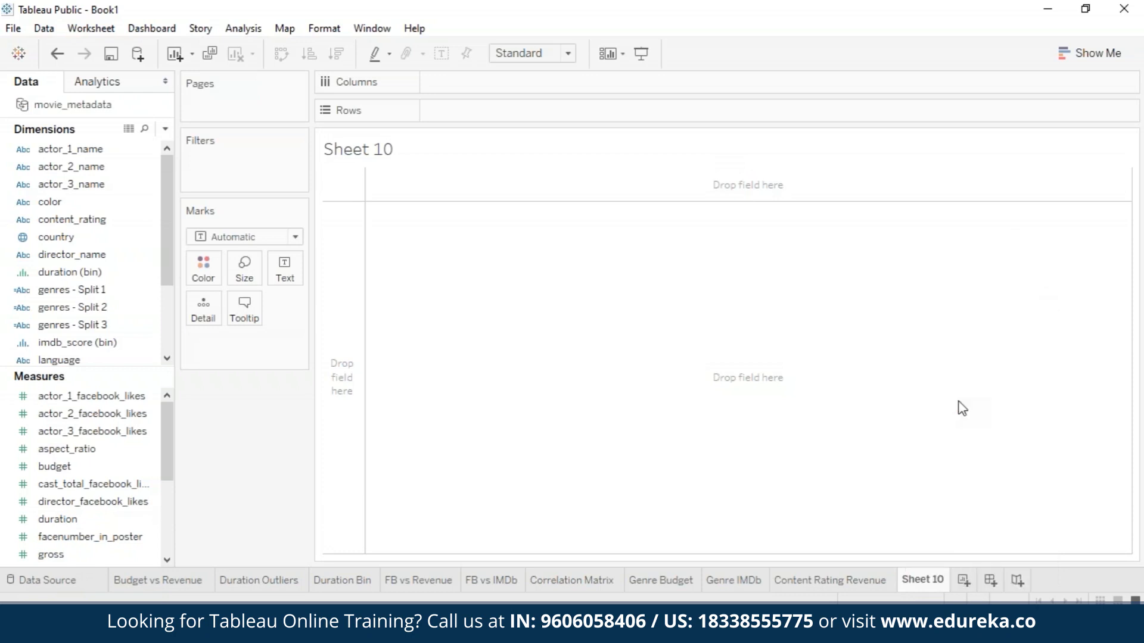
pyautogui.write('facebook rating vs IMDb')
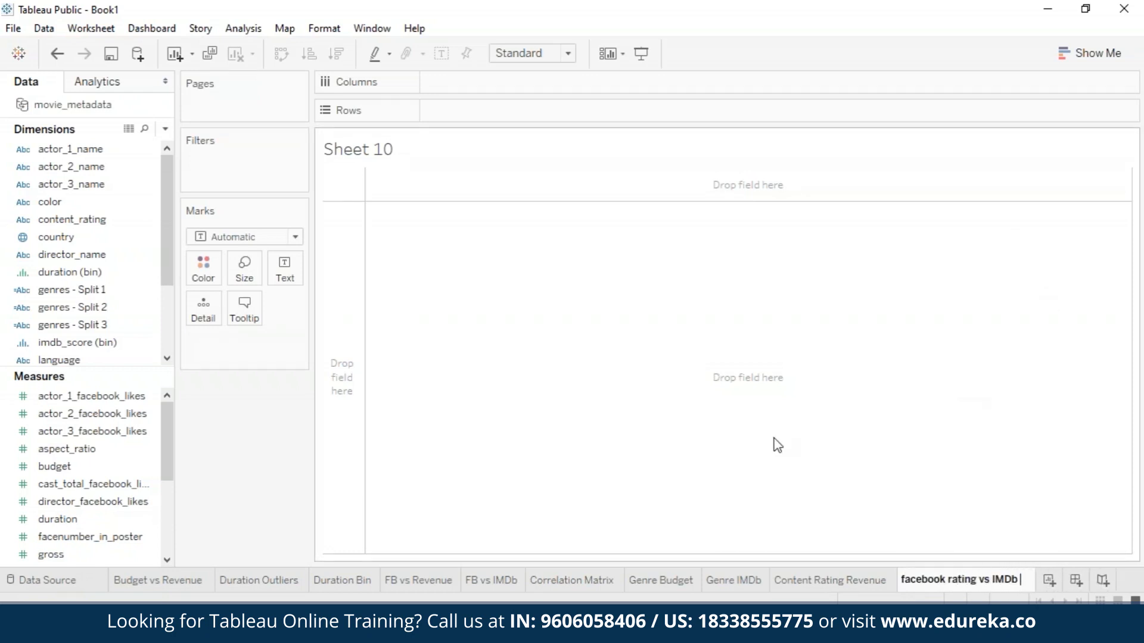
pyautogui.moveTo(979, 579); pyautogui.dragTo(899, 579)
pyautogui.write('FB')
pyautogui.press('Return')
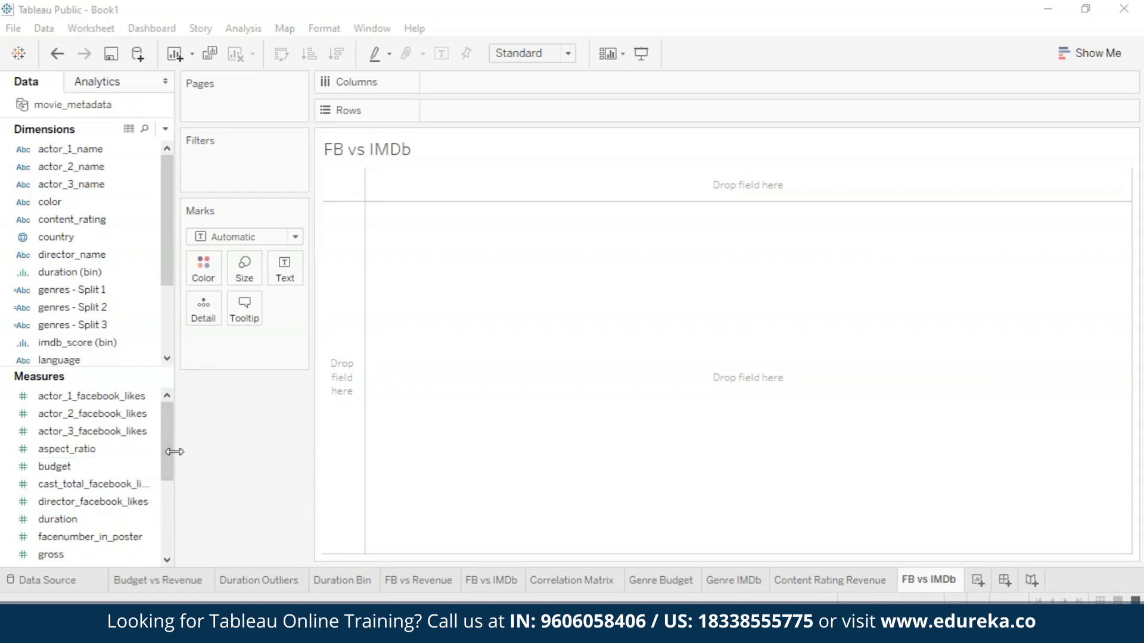
# Plot movie_facebook_likes on rows against imdb_score on columns as a scatter plot with measure aggregation turned off
pyautogui.scroll(-2, 95, 345)
pyautogui.scroll(-1, 68, 512)
pyautogui.moveTo(67, 522)
pyautogui.mouseDown()
pyautogui.moveTo(470, 249)
pyautogui.moveTo(468, 78)
pyautogui.mouseUp()
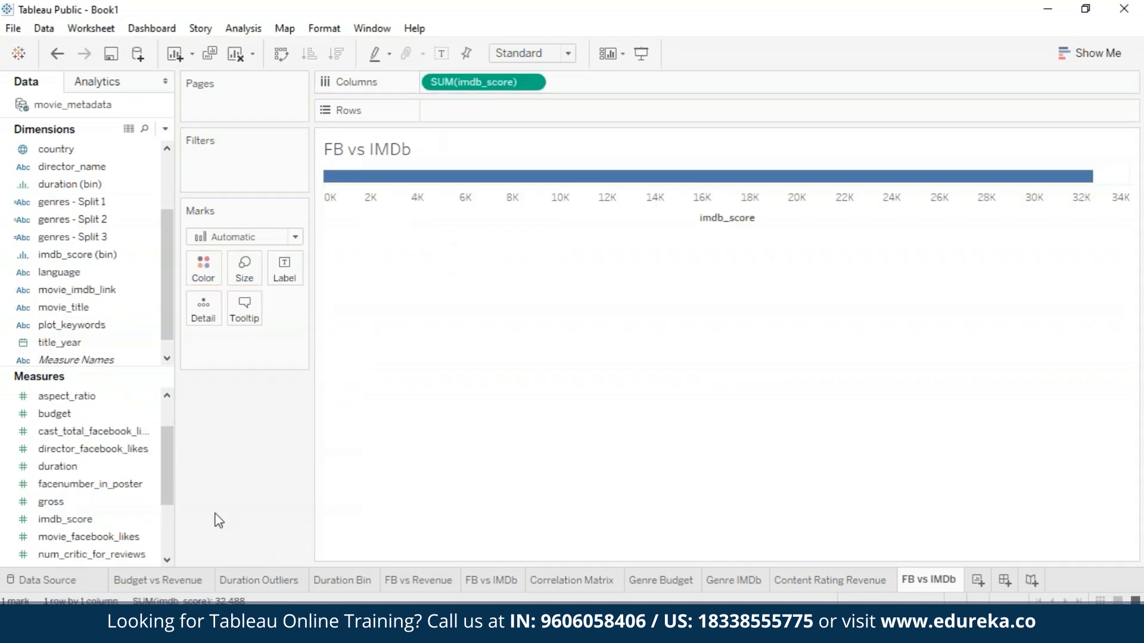
pyautogui.click(127, 537)
pyautogui.moveTo(127, 536); pyautogui.dragTo(517, 113)
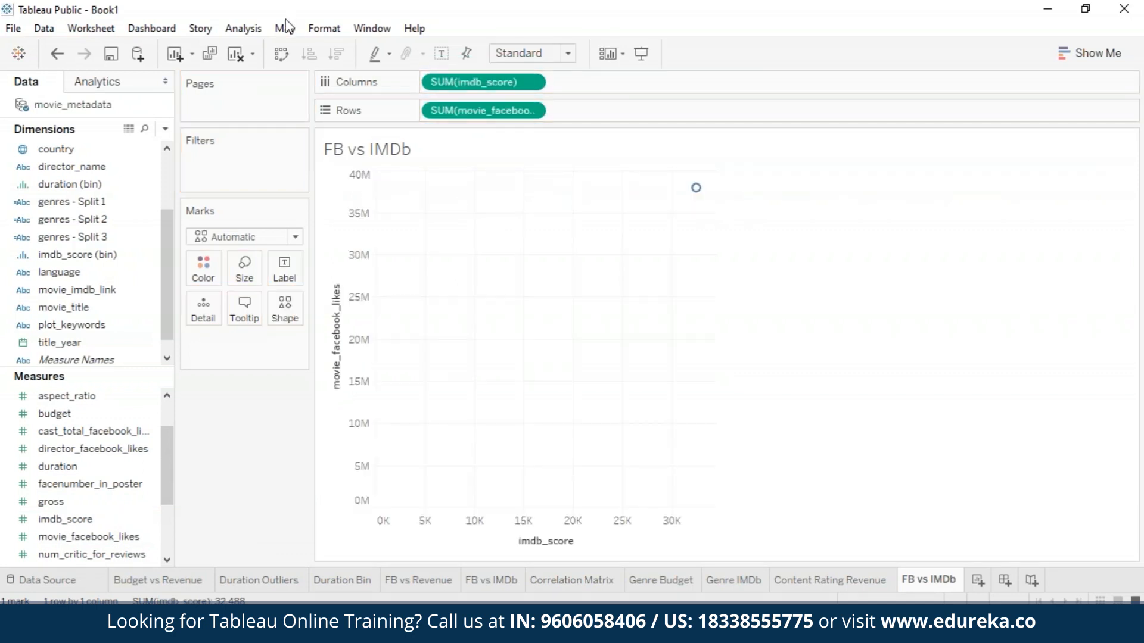
pyautogui.click(243, 28)
pyautogui.click(291, 66)
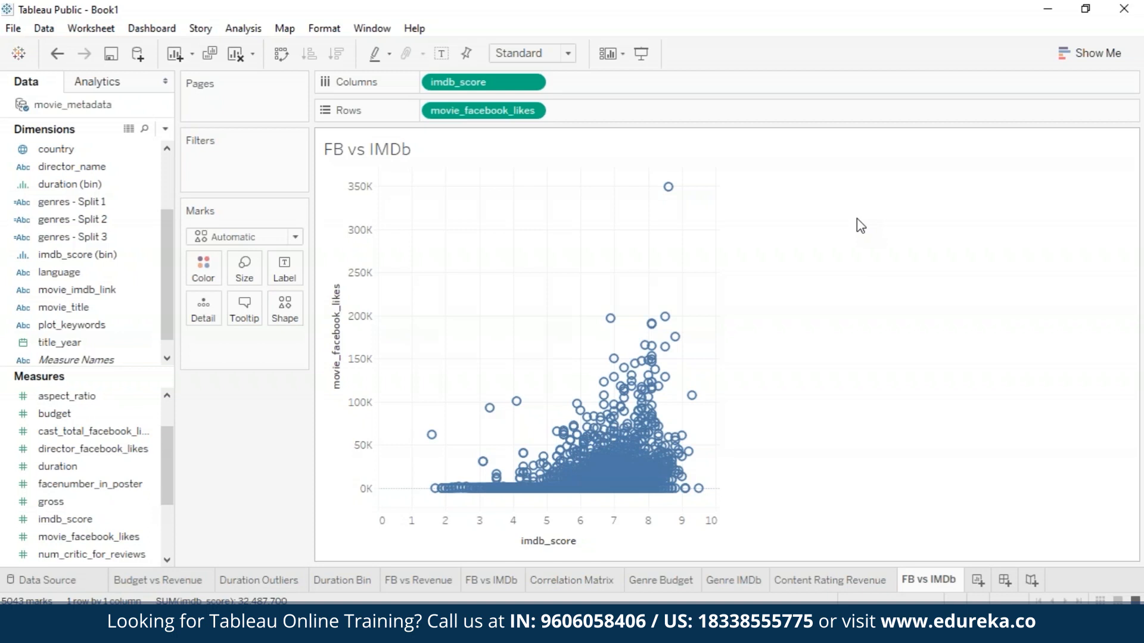
# Add a linear trend line to the FB vs IMDb scatter plot and inspect its equation and fit statistics
pyautogui.click(130, 81)
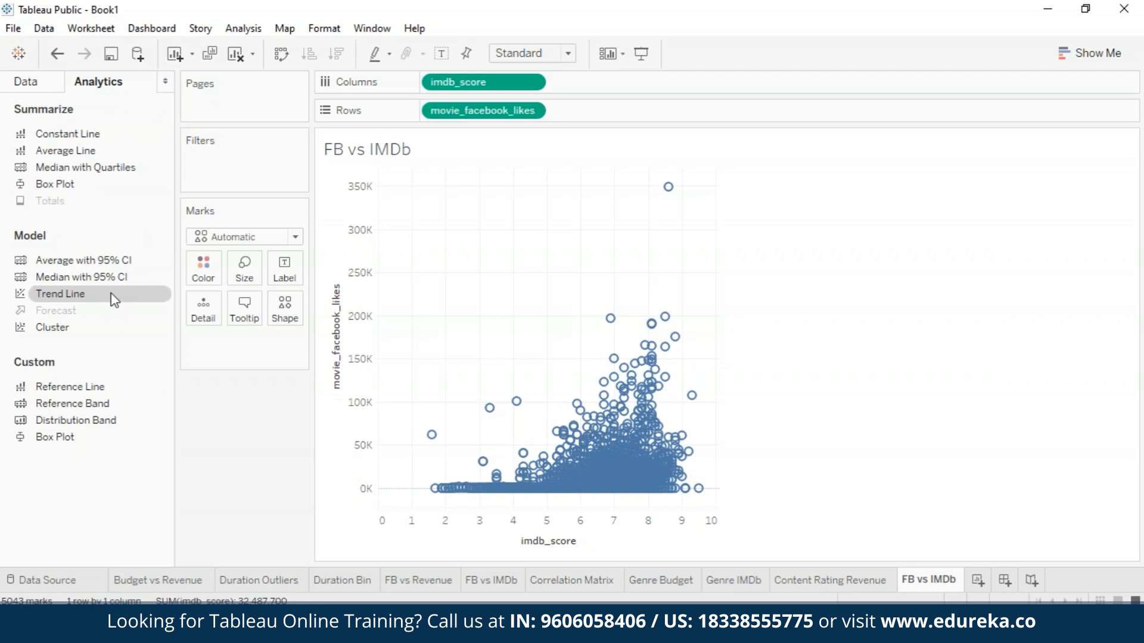
pyautogui.moveTo(95, 300); pyautogui.dragTo(464, 224)
pyautogui.moveTo(720, 471)
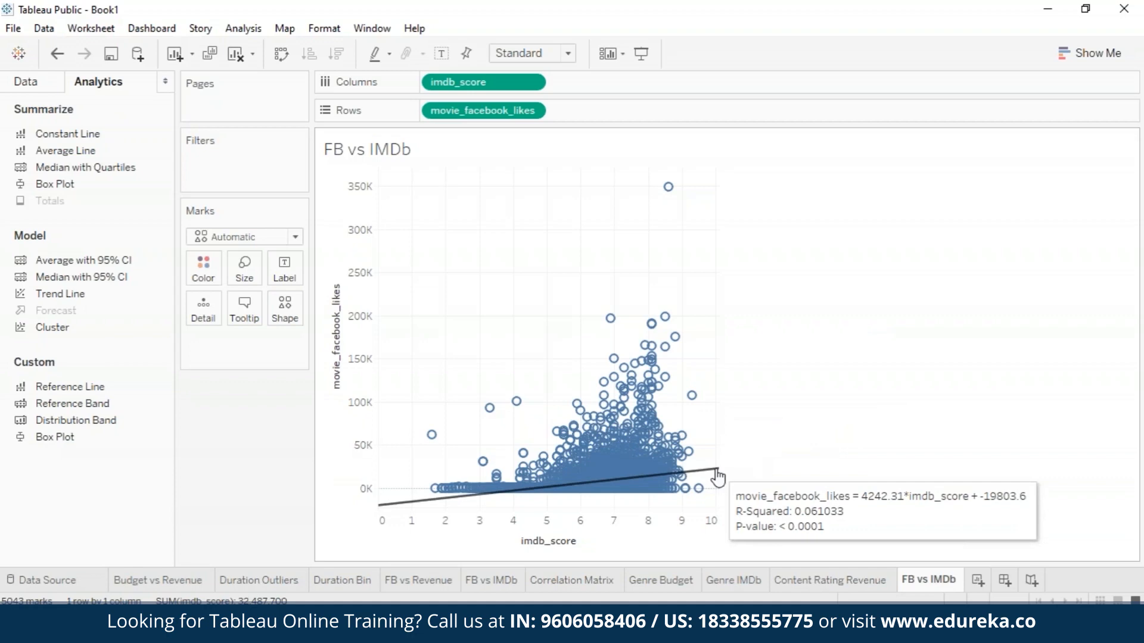
# Duplicate the FB vs IMDb worksheet and swap the copy's axes so imdb_score is on rows and movie_facebook_likes on columns
pyautogui.rightClick(933, 576)
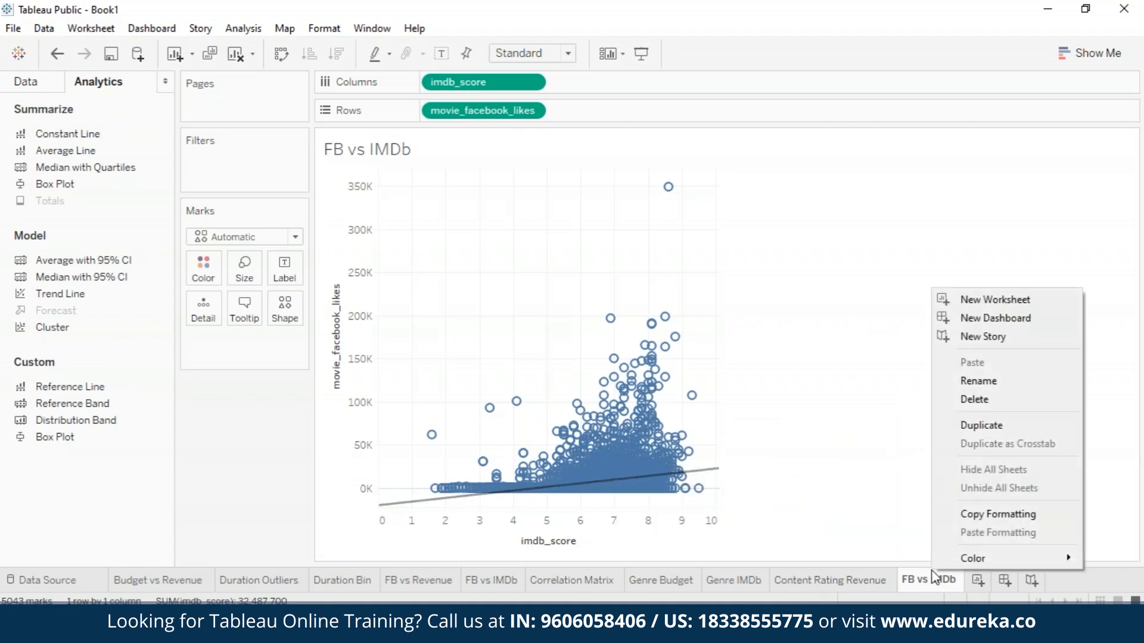
pyautogui.click(994, 426)
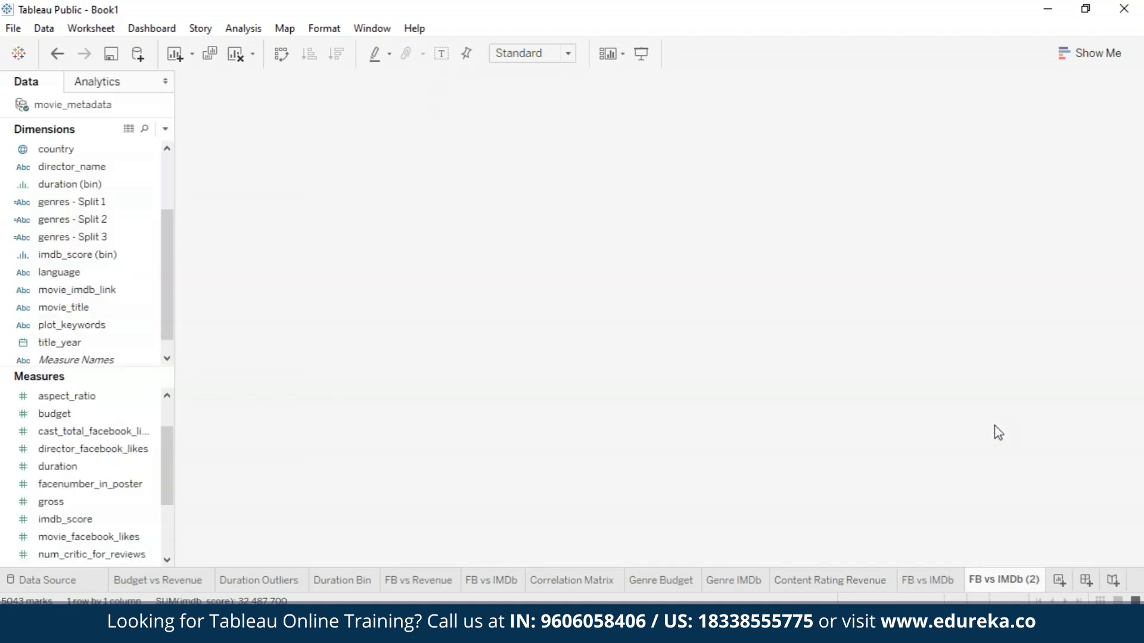
pyautogui.click(285, 56)
pyautogui.moveTo(584, 189)
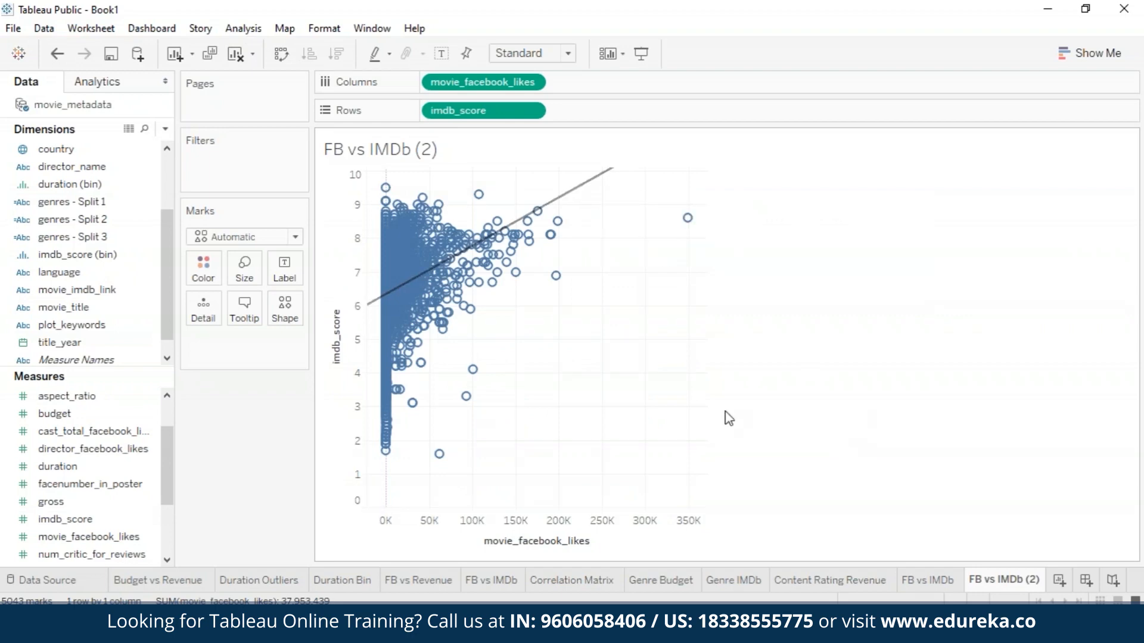
# Review the finished worksheets from Budget vs Revenue through the duration, Facebook likes, correlation and genre charts to FB vs IMDb (2)
pyautogui.moveTo(167, 589)
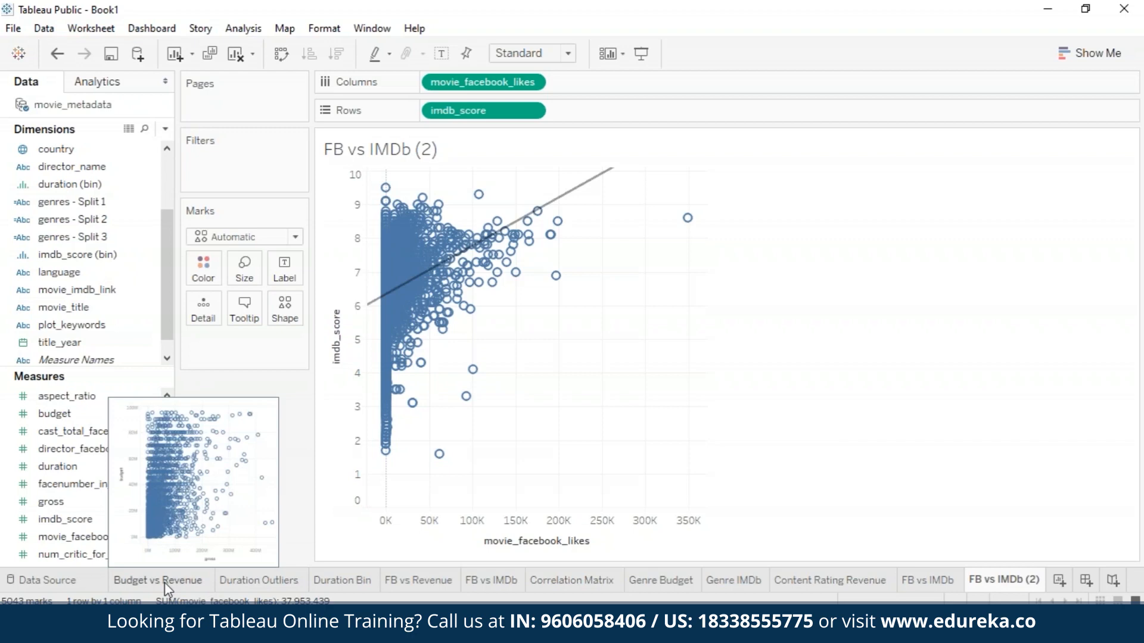
pyautogui.click(166, 586)
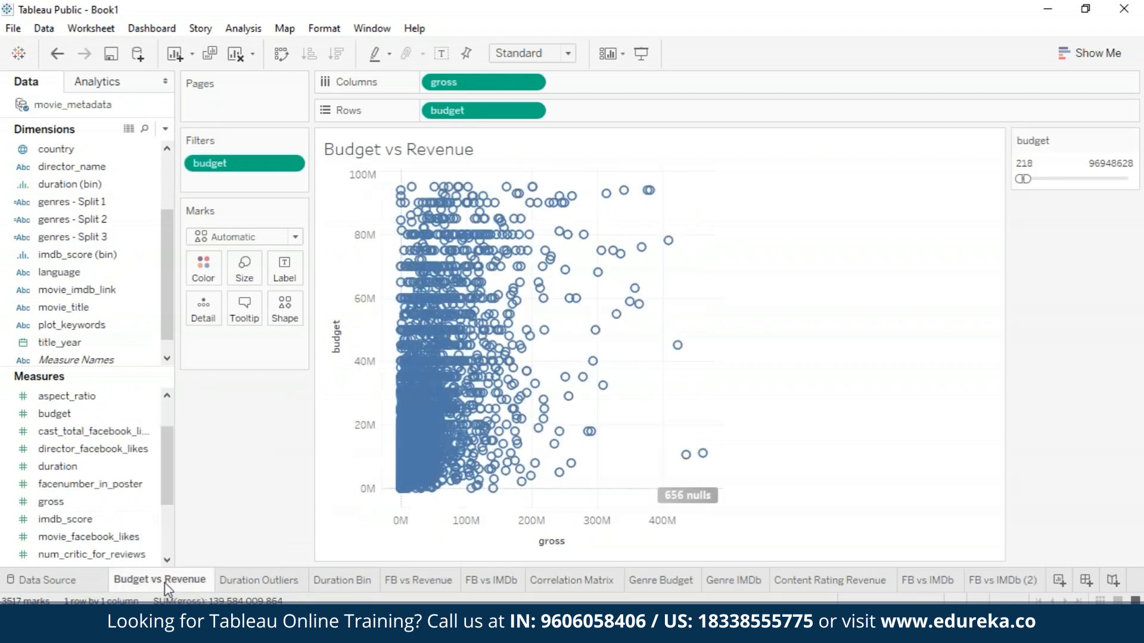
pyautogui.click(265, 586)
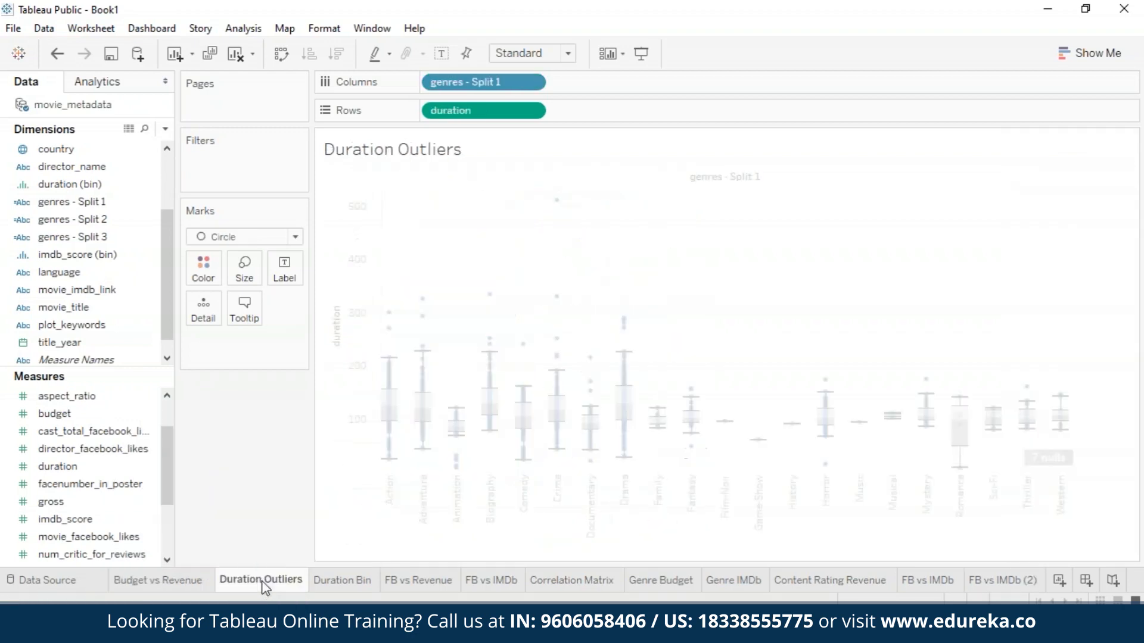
pyautogui.click(326, 575)
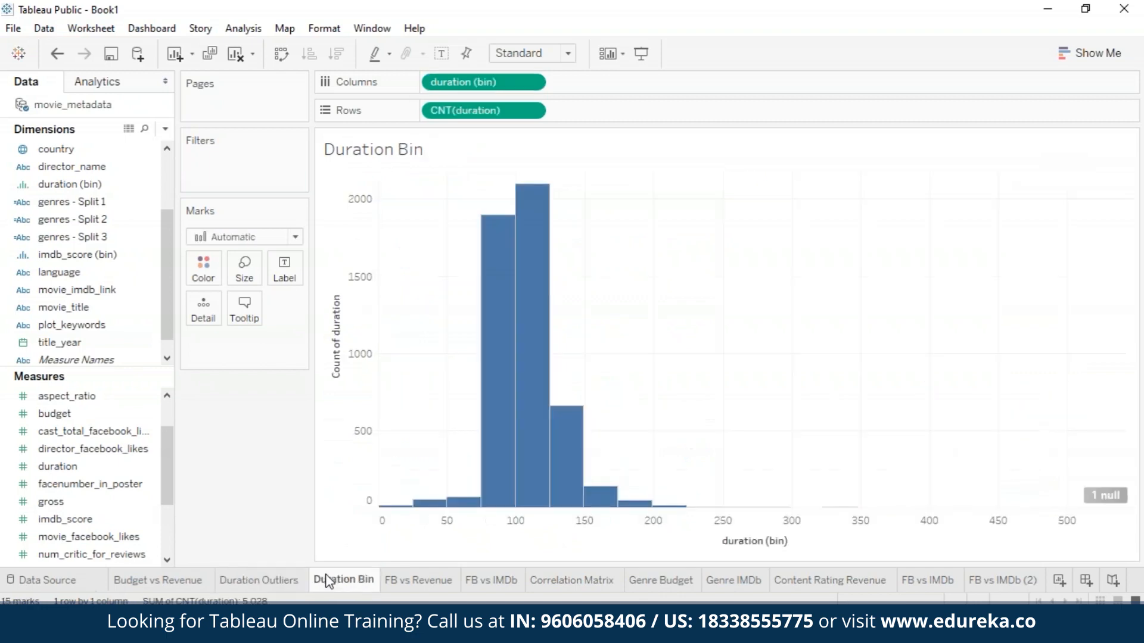
pyautogui.click(407, 581)
pyautogui.click(498, 580)
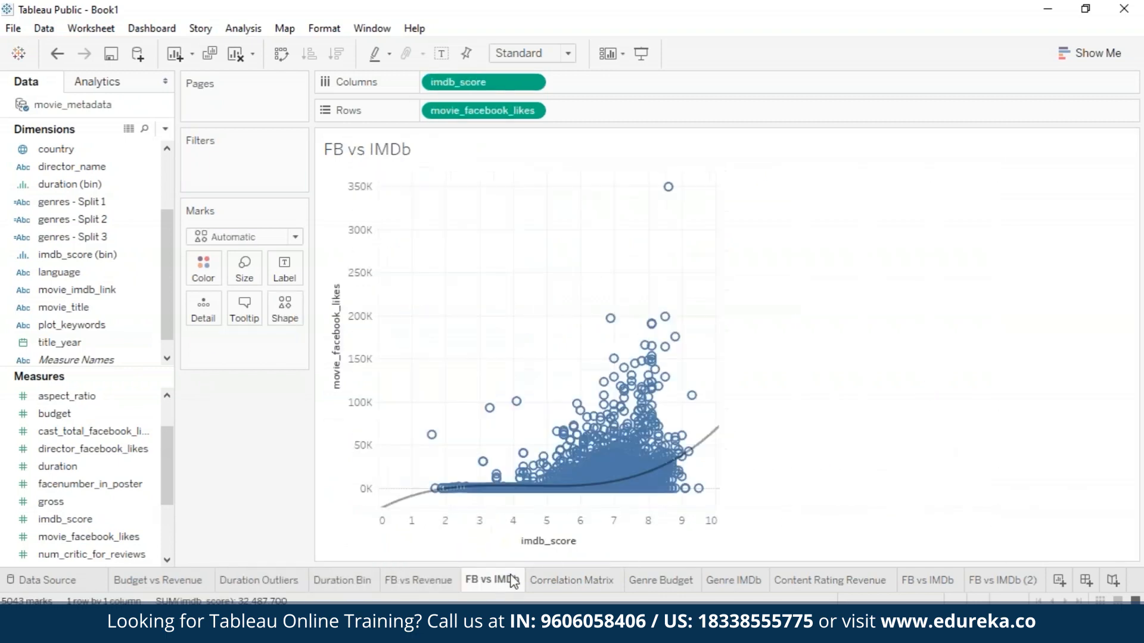
pyautogui.click(573, 573)
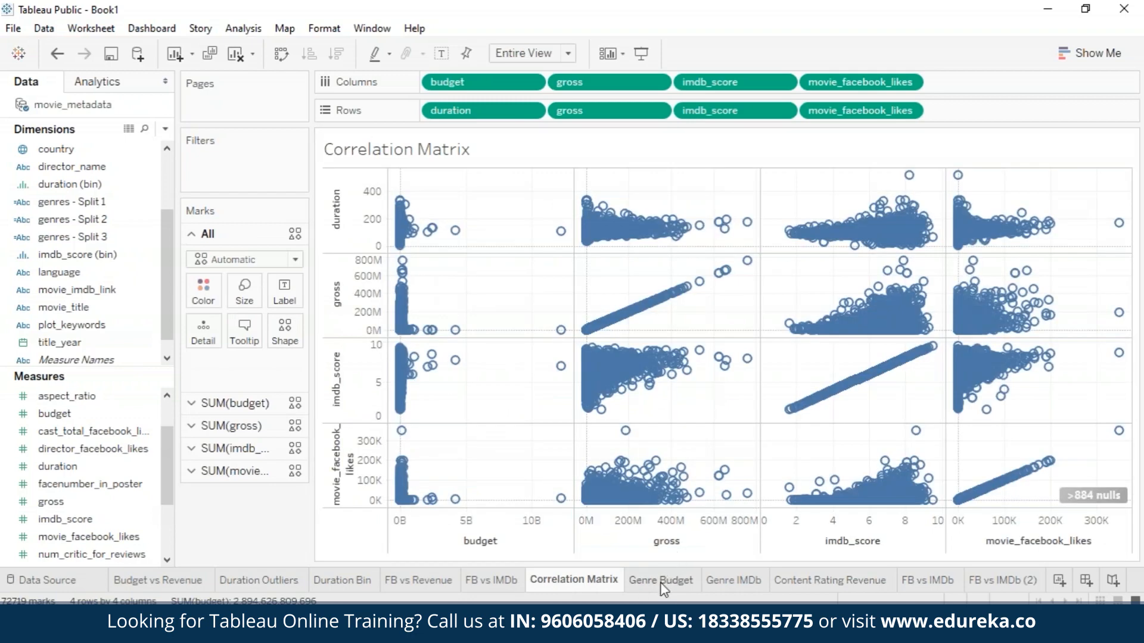
pyautogui.click(664, 582)
pyautogui.click(738, 581)
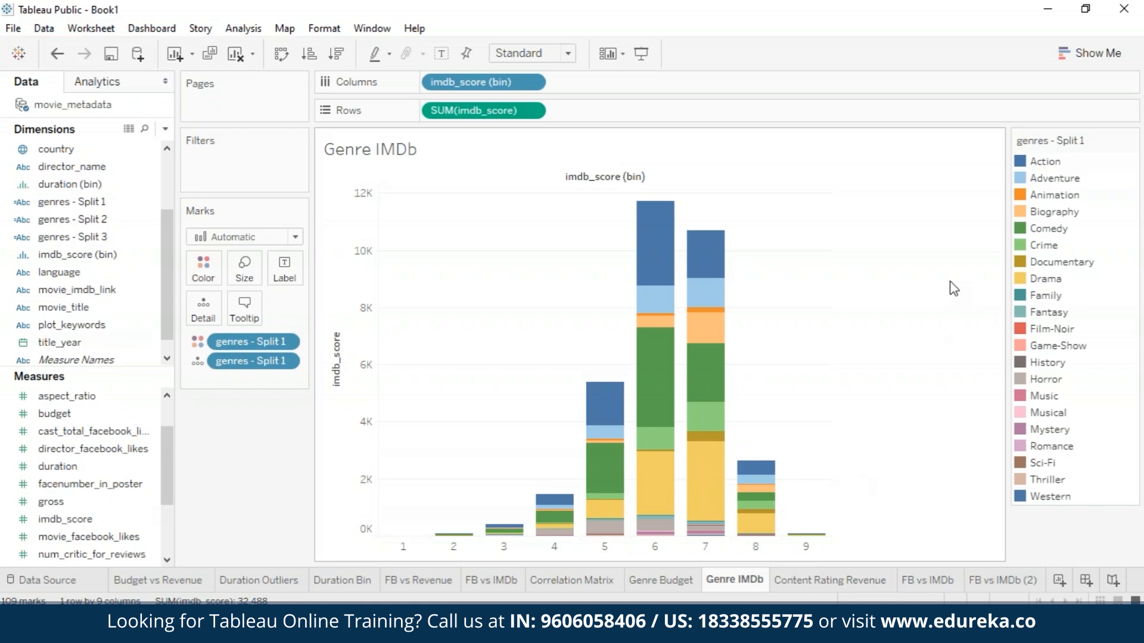
pyautogui.click(928, 585)
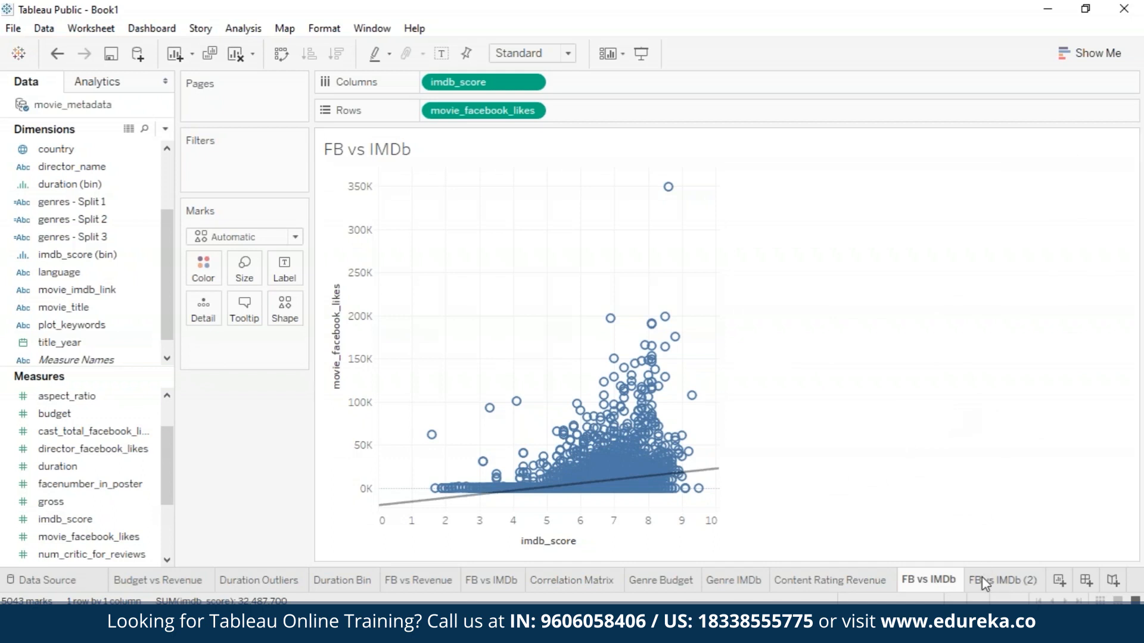
pyautogui.click(1000, 585)
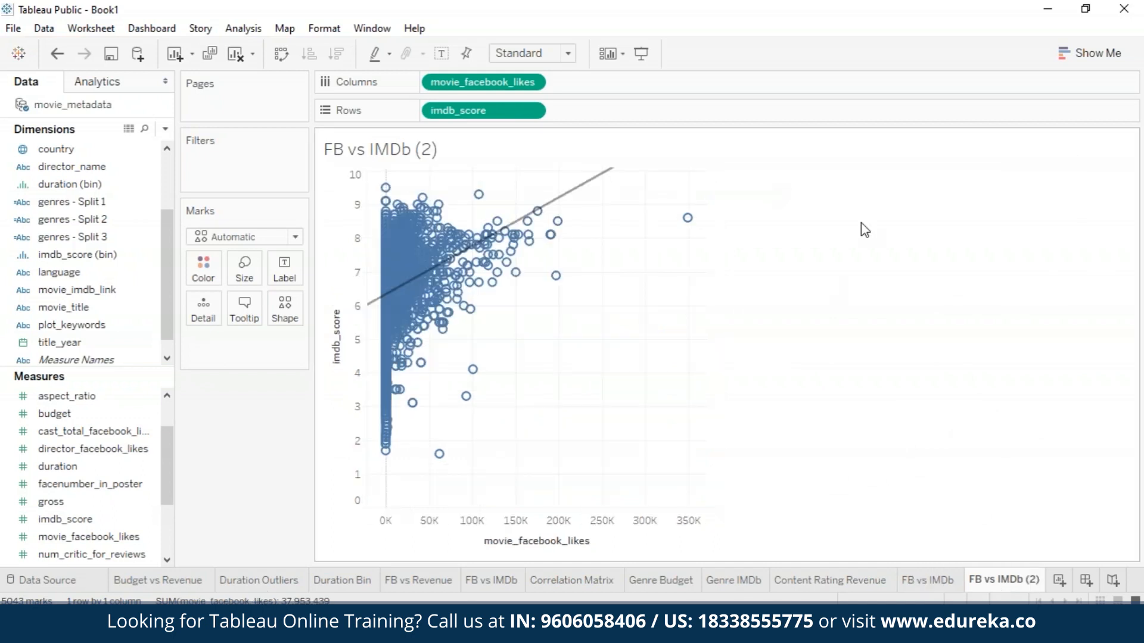